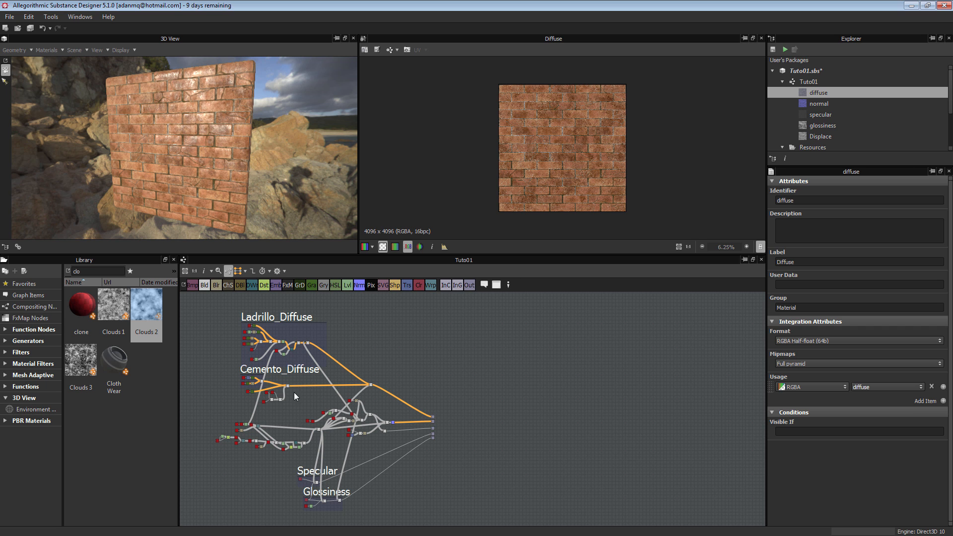
Examine the finished brick material graph, including its Ladrillo_Diffuse, Cemento_Diffuse, Specular and Glossiness sections and their connections to the outputs.
{"action": "scroll", "coordinate": [287, 378], "scroll_direction": "up", "scroll_amount": 5}
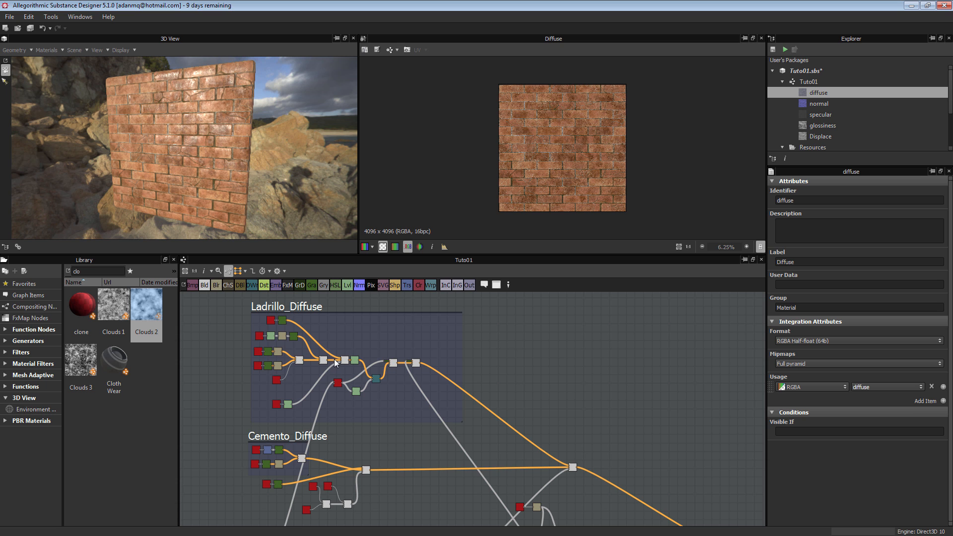
{"action": "scroll", "coordinate": [337, 355], "scroll_direction": "up", "scroll_amount": 1}
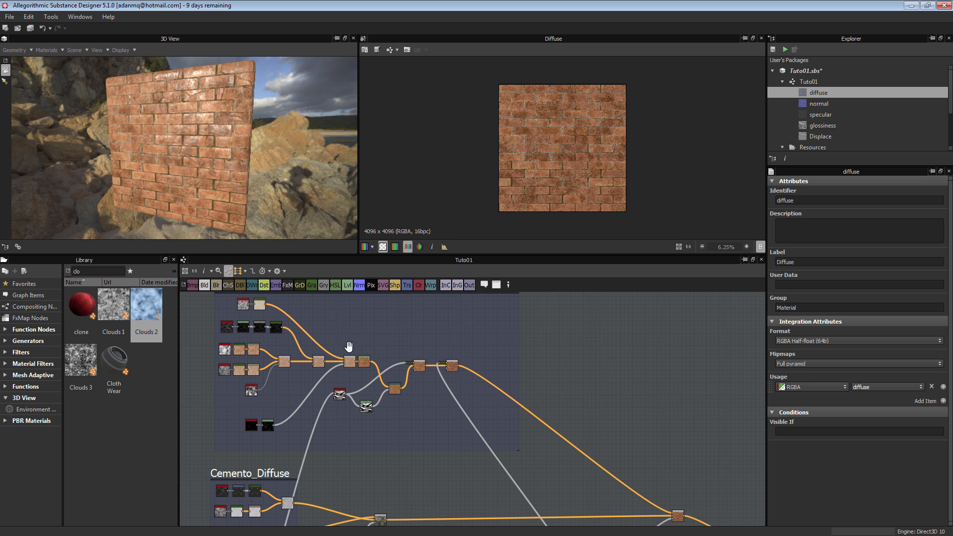
{"action": "middle_click_drag", "start_coordinate": [349, 347], "coordinate": [364, 371]}
{"action": "scroll", "coordinate": [361, 370], "scroll_direction": "up", "scroll_amount": 1}
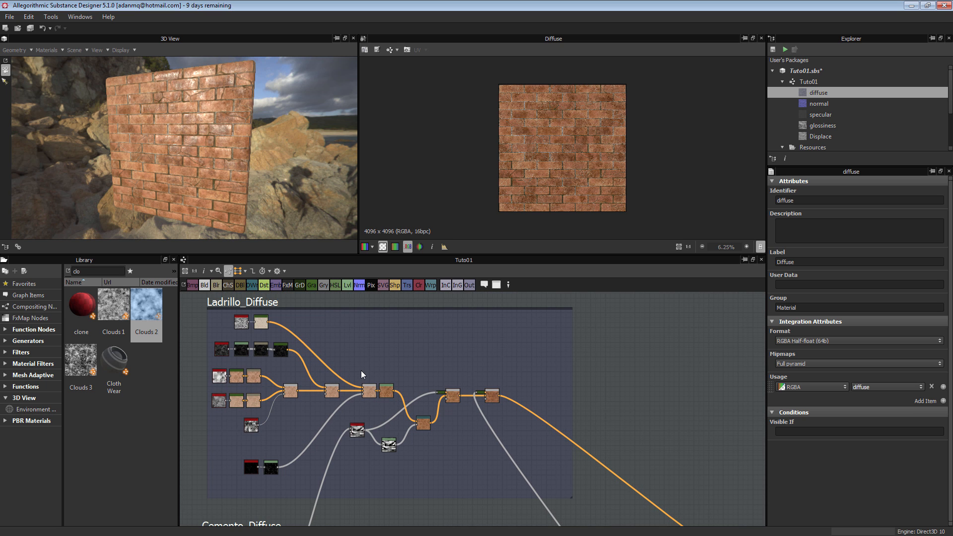
{"action": "scroll", "coordinate": [362, 370], "scroll_direction": "down", "scroll_amount": 4}
{"action": "middle_click_drag", "start_coordinate": [361, 370], "coordinate": [365, 352]}
{"action": "scroll", "coordinate": [318, 315], "scroll_direction": "up", "scroll_amount": 2}
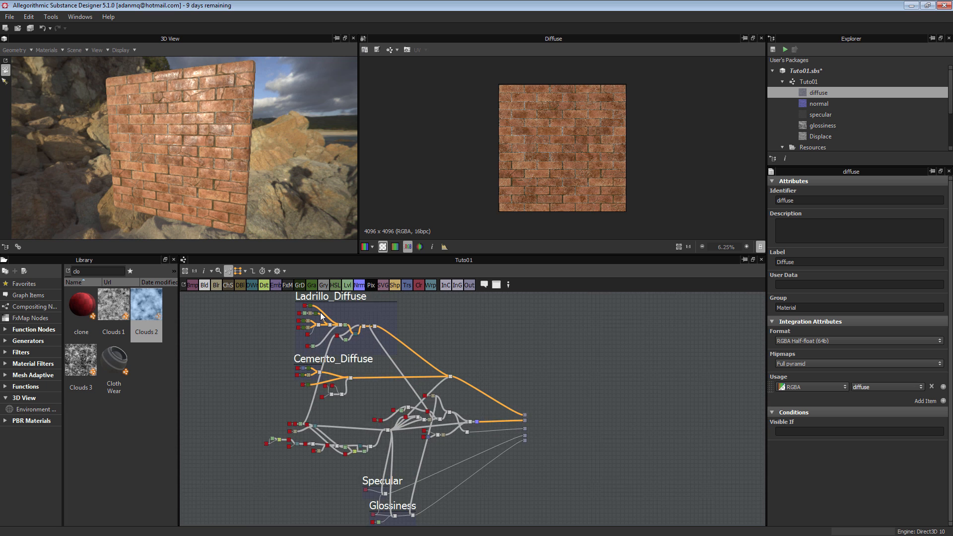
{"action": "middle_click_drag", "start_coordinate": [452, 478], "coordinate": [439, 324]}
{"action": "scroll", "coordinate": [386, 395], "scroll_direction": "up", "scroll_amount": 2}
{"action": "middle_click_drag", "start_coordinate": [378, 347], "coordinate": [348, 453]}
{"action": "scroll", "coordinate": [377, 338], "scroll_direction": "down", "scroll_amount": 1}
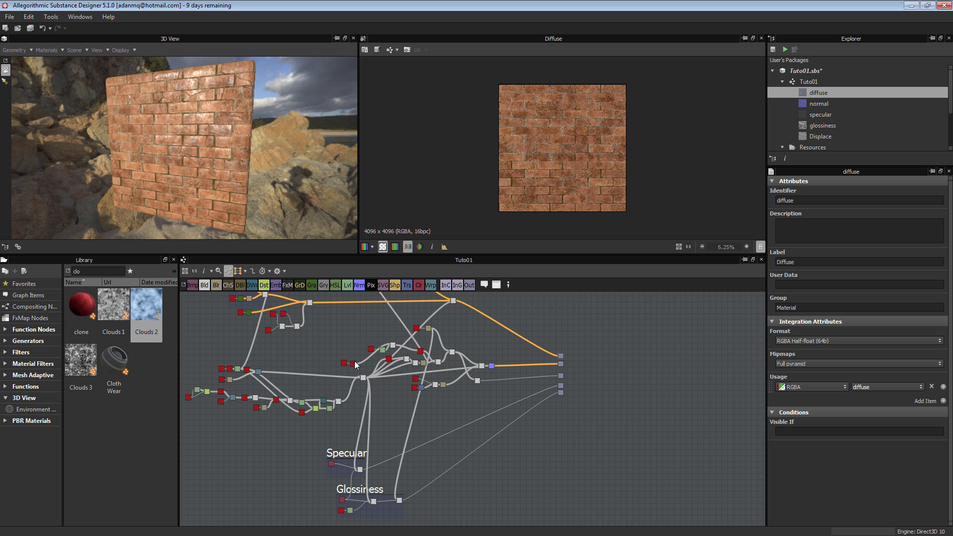
{"action": "middle_click_drag", "start_coordinate": [356, 339], "coordinate": [456, 453]}
{"action": "scroll", "coordinate": [400, 341], "scroll_direction": "up", "scroll_amount": 2}
{"action": "middle_click_drag", "start_coordinate": [403, 339], "coordinate": [429, 427]}
{"action": "middle_click_drag", "start_coordinate": [599, 439], "coordinate": [409, 408]}
{"action": "scroll", "coordinate": [514, 354], "scroll_direction": "down", "scroll_amount": 4}
{"action": "scroll", "coordinate": [409, 349], "scroll_direction": "up", "scroll_amount": 3}
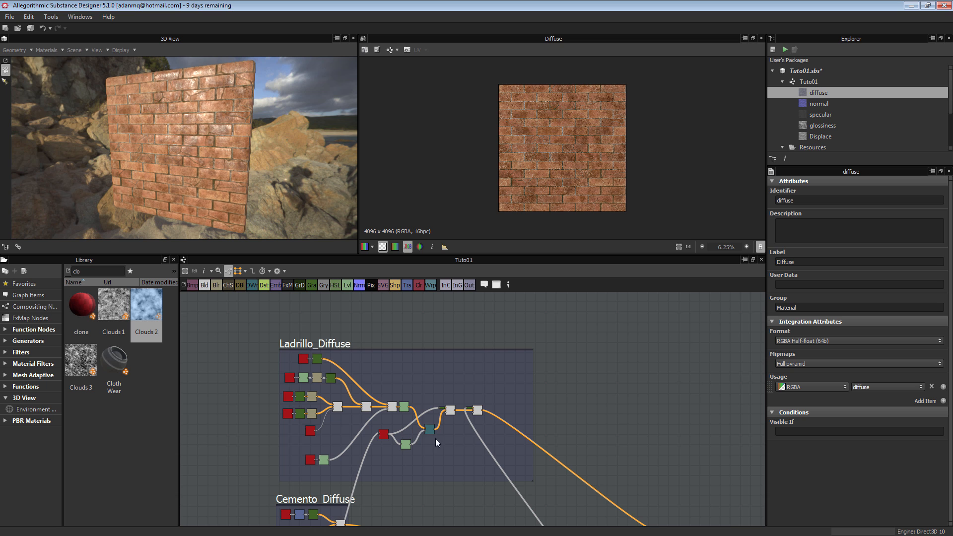
{"action": "scroll", "coordinate": [465, 430], "scroll_direction": "up", "scroll_amount": 1}
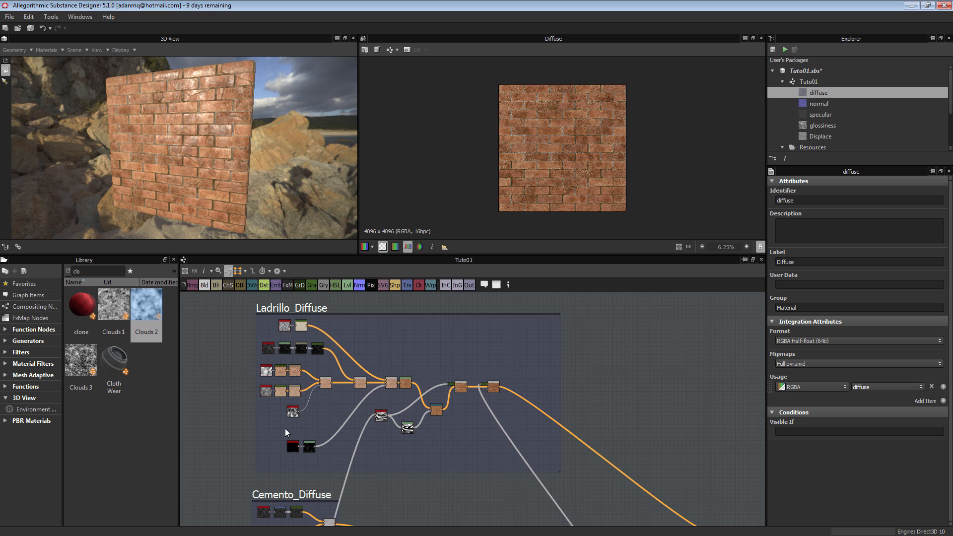
{"action": "scroll", "coordinate": [561, 397], "scroll_direction": "down", "scroll_amount": 5}
{"action": "middle_click_drag", "start_coordinate": [591, 429], "coordinate": [469, 365]}
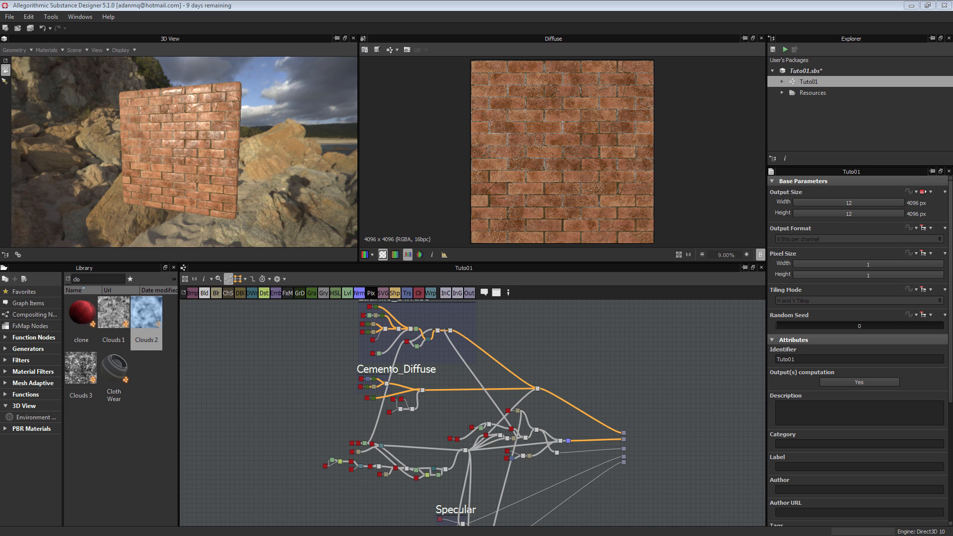
Start a new graph and choose the Physically Based (Specular/Glossiness) template after comparing it with the Metallic/Roughness one.
{"action": "left_click", "coordinate": [6, 28]}
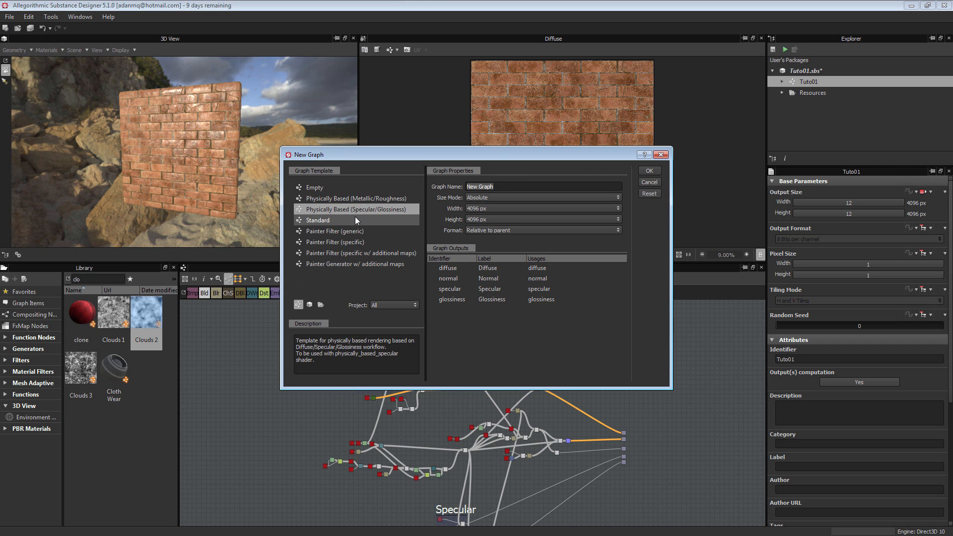
{"action": "left_click", "coordinate": [376, 197]}
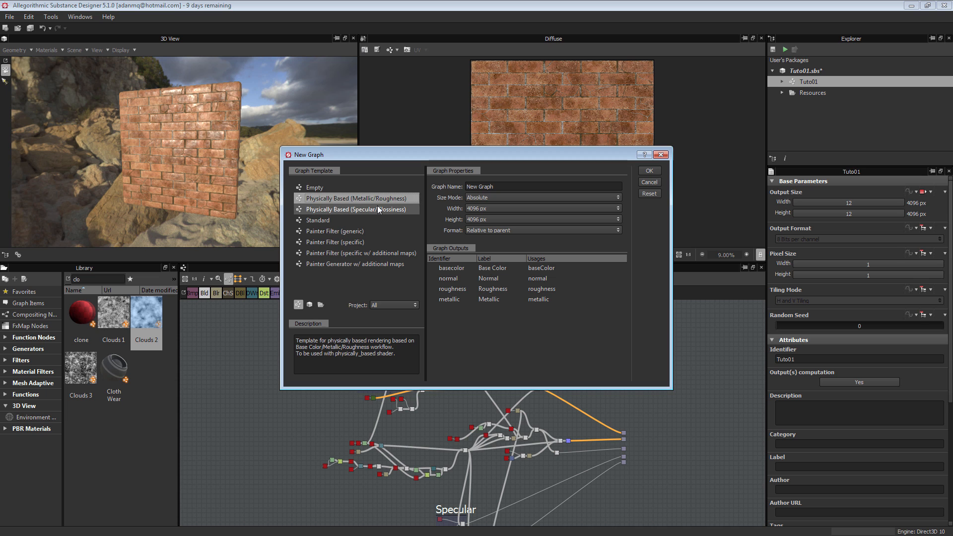
{"action": "left_click", "coordinate": [379, 210]}
{"action": "left_click", "coordinate": [380, 197]}
{"action": "left_click", "coordinate": [380, 209]}
{"action": "left_click", "coordinate": [381, 197]}
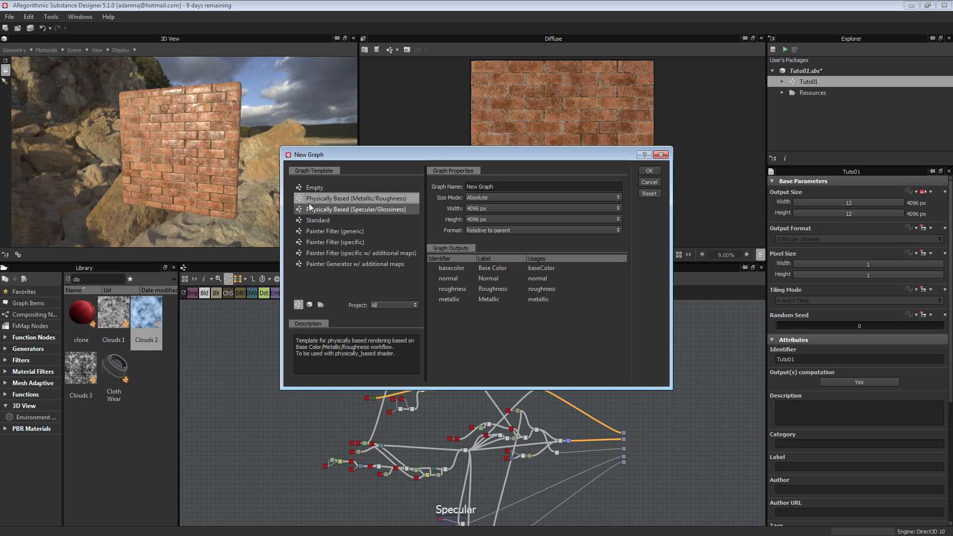
{"action": "left_click", "coordinate": [377, 208]}
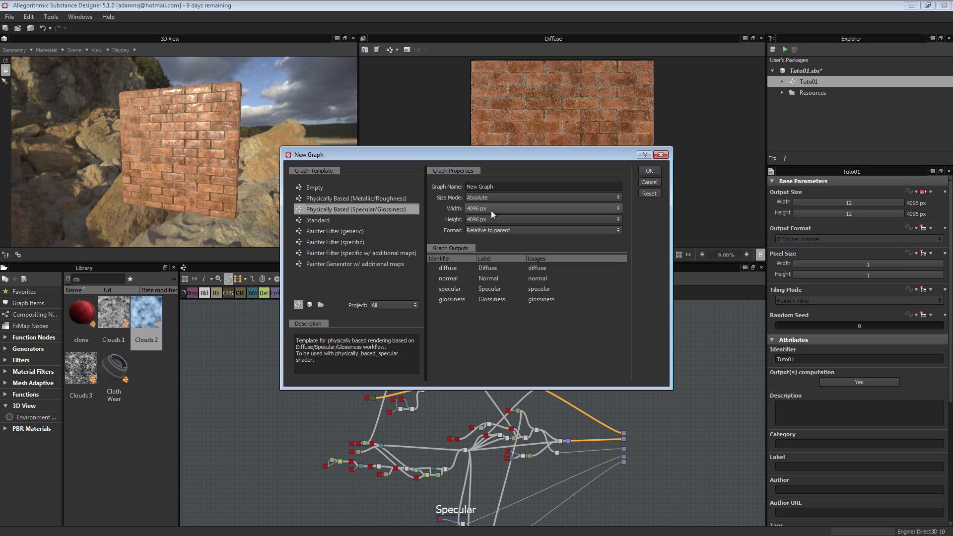
Set the new graph's width to 4096 px and create the graph.
{"action": "left_click", "coordinate": [491, 212]}
{"action": "left_click", "coordinate": [493, 263]}
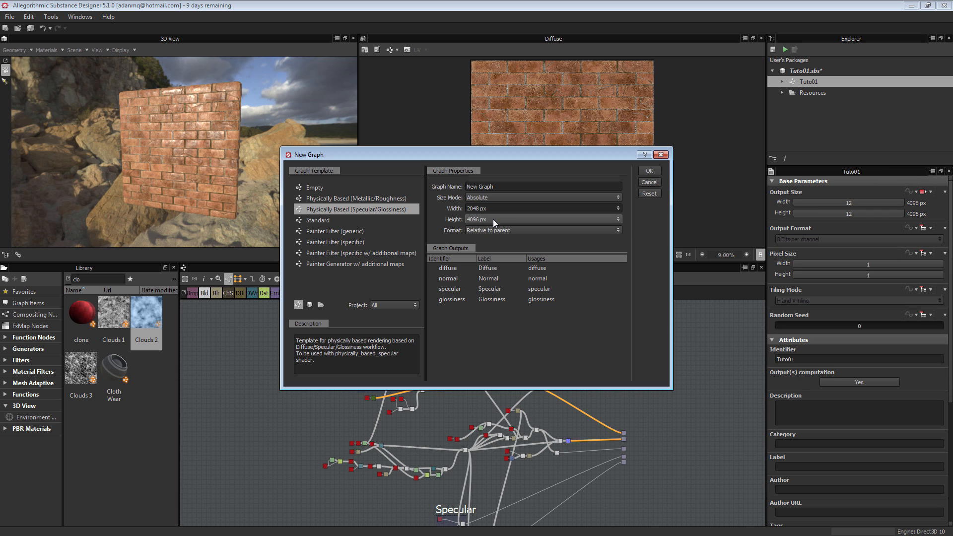
{"action": "left_click", "coordinate": [482, 209]}
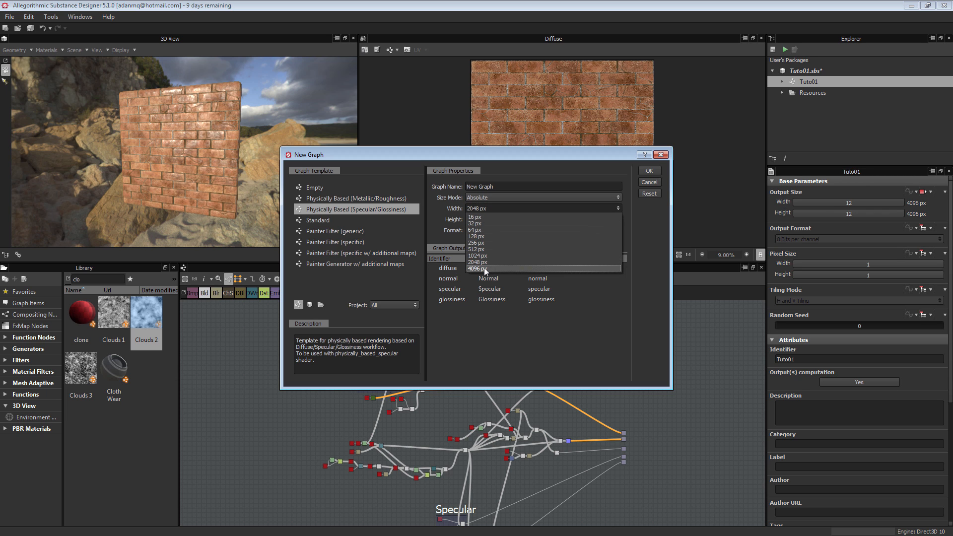
{"action": "left_click", "coordinate": [485, 269]}
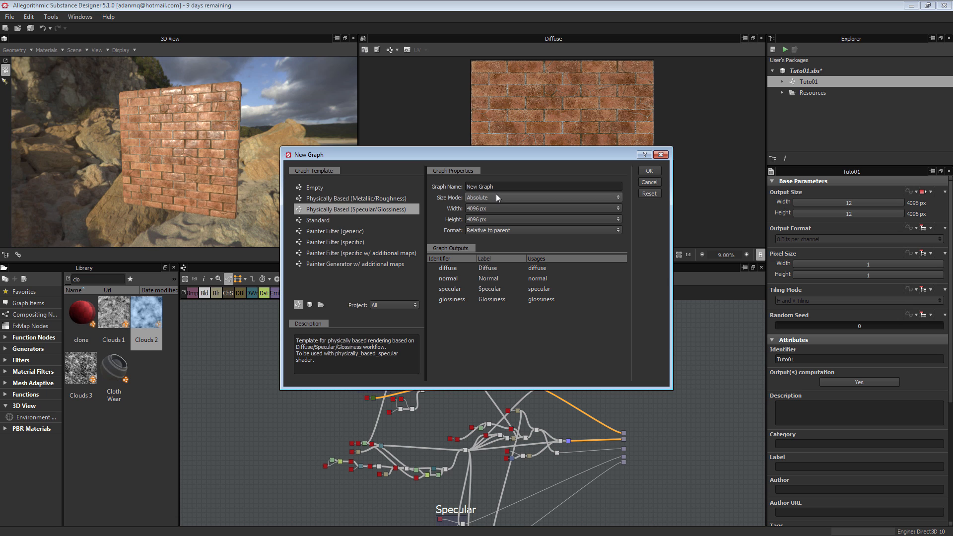
{"action": "left_click", "coordinate": [651, 173]}
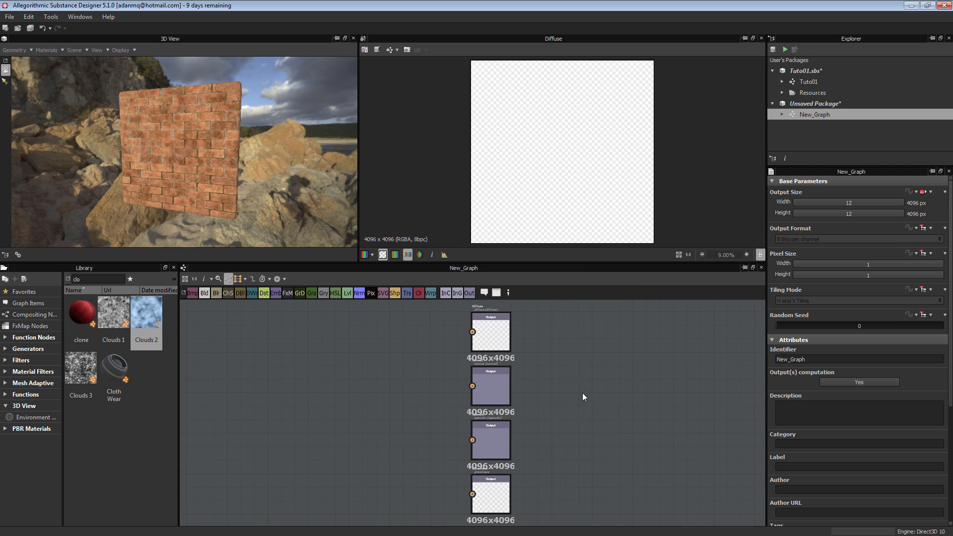
Check which shader is assigned to the Default material of the 3D preview.
{"action": "middle_click_drag", "start_coordinate": [511, 302], "coordinate": [559, 329]}
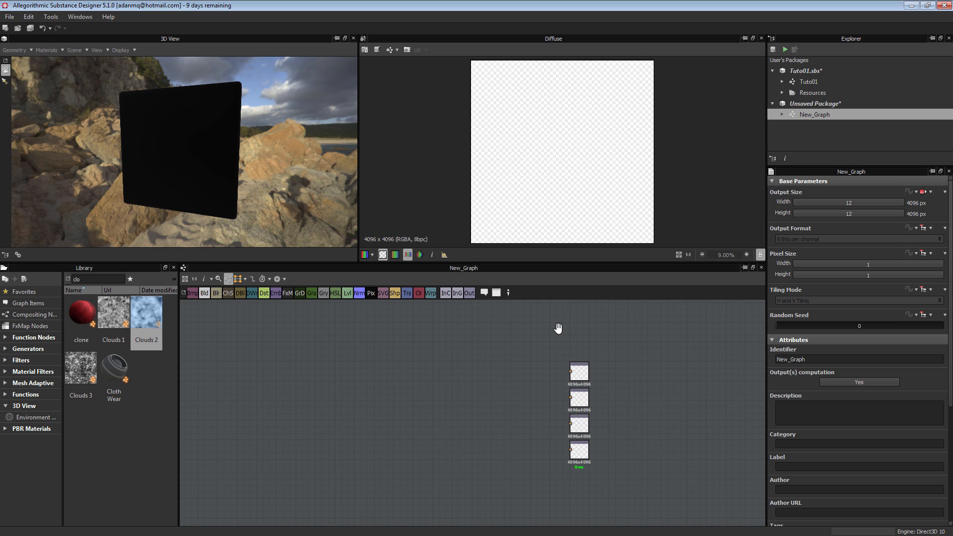
{"action": "middle_click_drag", "start_coordinate": [559, 396], "coordinate": [604, 392]}
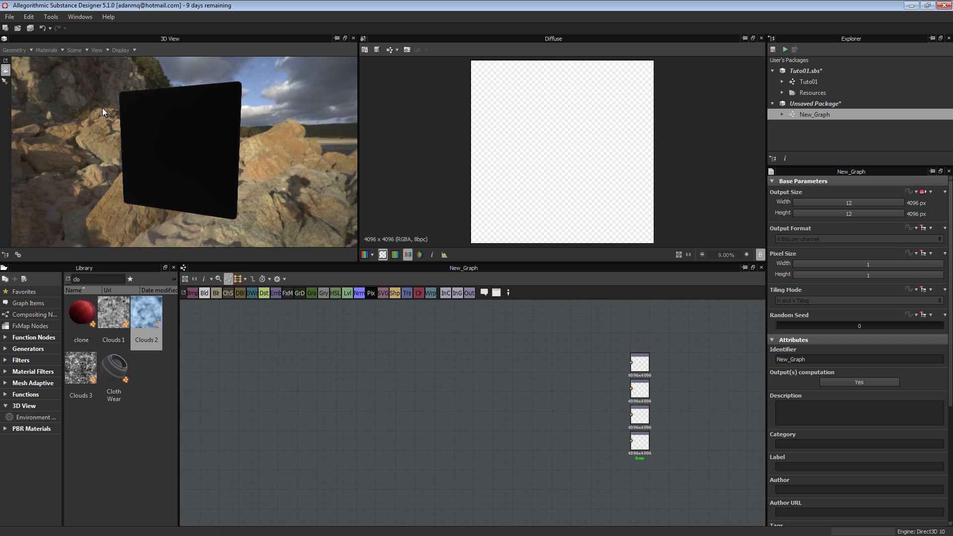
{"action": "left_click", "coordinate": [50, 50]}
{"action": "mouse_move", "coordinate": [61, 64]}
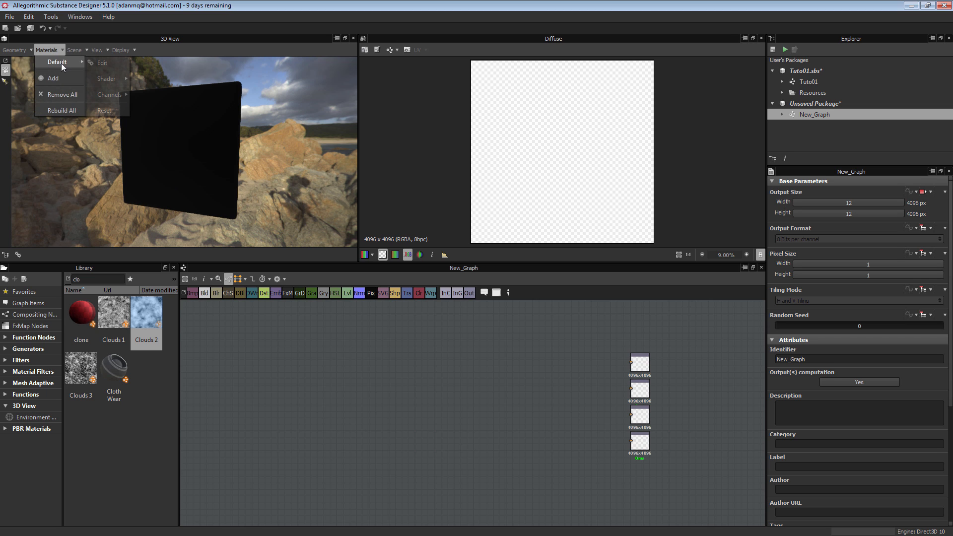
{"action": "mouse_move", "coordinate": [112, 82]}
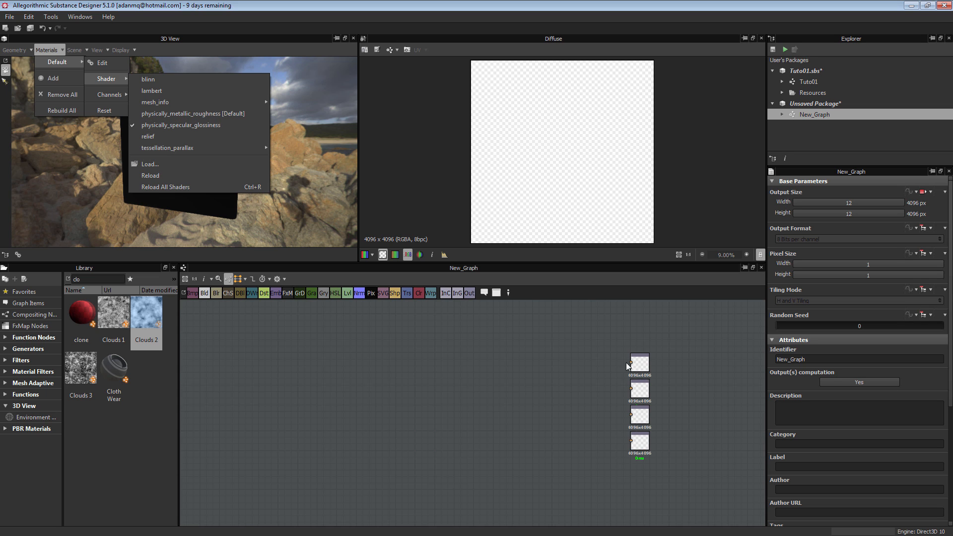
{"action": "left_click", "coordinate": [475, 410]}
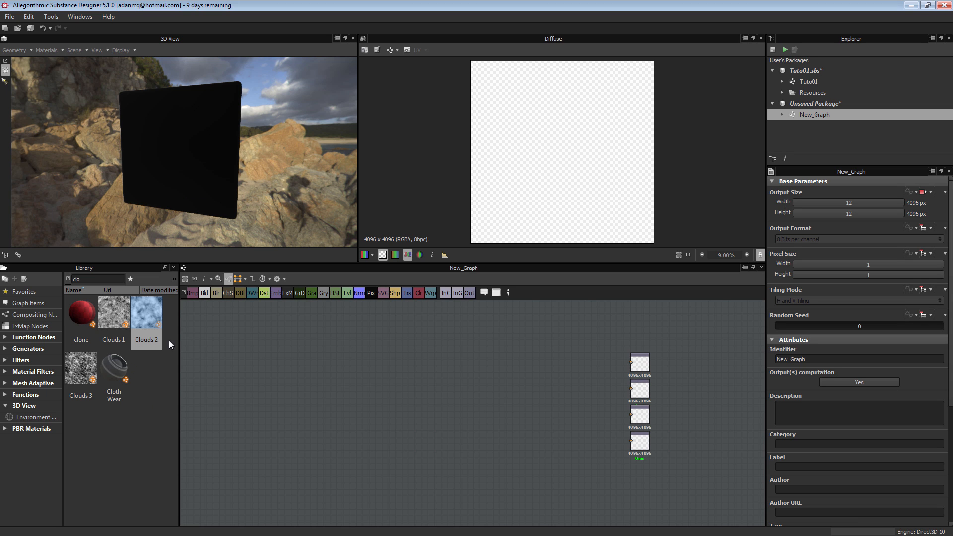
Search the library for "poly" and add a Polygon 2 node to the empty area away from the outputs.
{"action": "left_click_drag", "start_coordinate": [93, 280], "coordinate": [46, 272]}
{"action": "key", "text": "BackSpace"}
{"action": "key", "text": "BackSpace"}
{"action": "type", "text": "poly"}
{"action": "left_click_drag", "start_coordinate": [114, 313], "coordinate": [311, 353]}
{"action": "scroll", "coordinate": [352, 386], "scroll_direction": "up", "scroll_amount": 6}
{"action": "scroll", "coordinate": [312, 355], "scroll_direction": "down", "scroll_amount": 4}
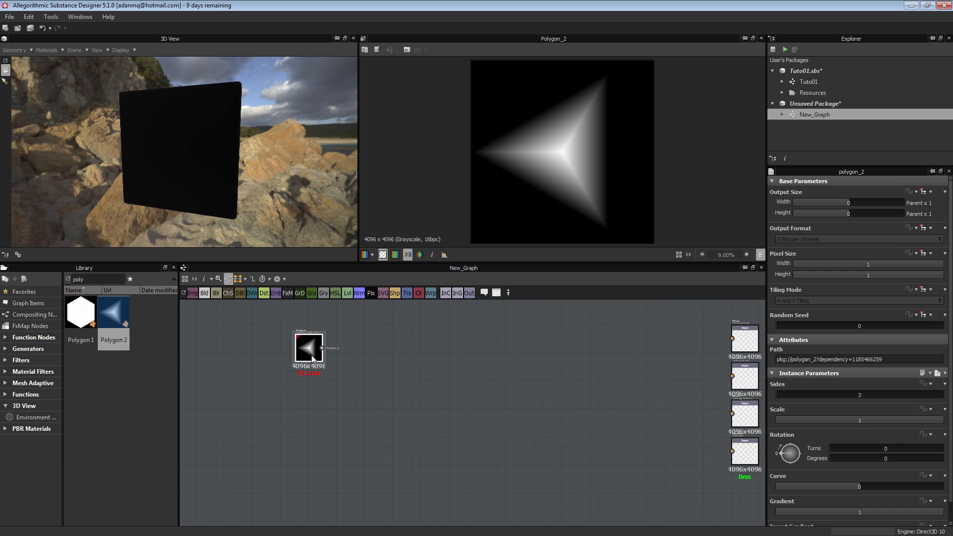
Set the Polygon 2 node's sides to 8 and its curve to 0.19, keeping the gradient at 1.
{"action": "scroll", "coordinate": [312, 358], "scroll_direction": "up", "scroll_amount": 2}
{"action": "mouse_move", "coordinate": [812, 393]}
{"action": "left_mouse_down"}
{"action": "mouse_move", "coordinate": [833, 394]}
{"action": "mouse_move", "coordinate": [808, 394]}
{"action": "left_mouse_up"}
{"action": "mouse_move", "coordinate": [304, 340]}
{"action": "left_mouse_down"}
{"action": "mouse_move", "coordinate": [300, 364]}
{"action": "mouse_move", "coordinate": [310, 357]}
{"action": "left_mouse_up"}
{"action": "left_click_drag", "start_coordinate": [862, 483], "coordinate": [886, 482]}
{"action": "left_click_drag", "start_coordinate": [859, 516], "coordinate": [938, 514]}
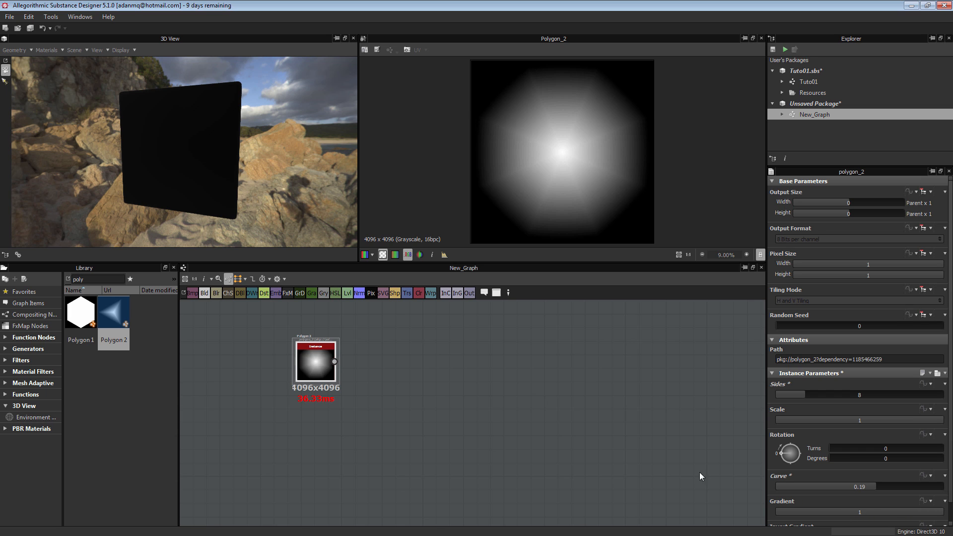
Add a Normal node fed by Polygon 2, move it further away, and turn off transparency display in the 2D preview.
{"action": "left_click_drag", "start_coordinate": [316, 363], "coordinate": [308, 363]}
{"action": "scroll", "coordinate": [308, 360], "scroll_direction": "up", "scroll_amount": 5}
{"action": "mouse_move", "coordinate": [317, 371]}
{"action": "middle_mouse_down"}
{"action": "mouse_move", "coordinate": [351, 404]}
{"action": "mouse_move", "coordinate": [301, 371]}
{"action": "middle_mouse_up"}
{"action": "scroll", "coordinate": [330, 390], "scroll_direction": "down", "scroll_amount": 3}
{"action": "left_click_drag", "start_coordinate": [358, 293], "coordinate": [415, 375]}
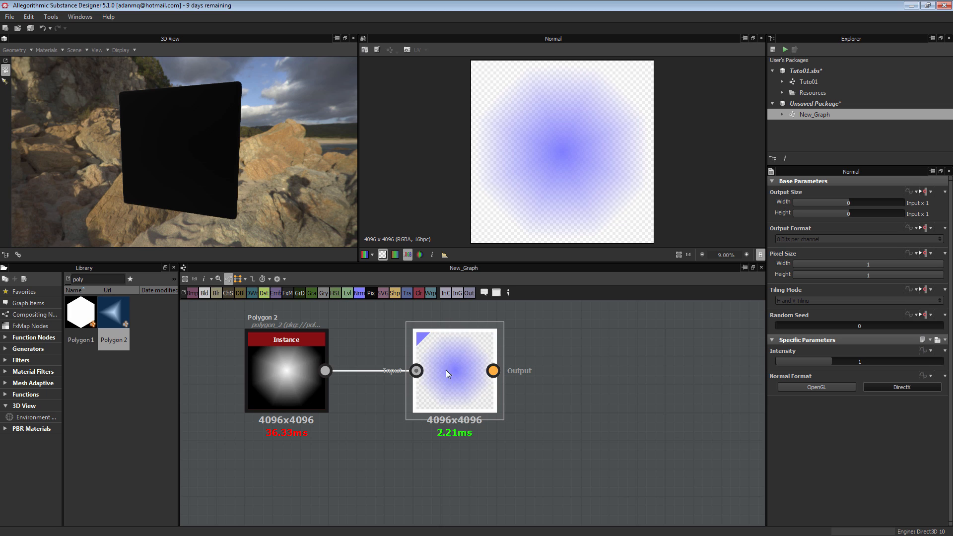
{"action": "left_click_drag", "start_coordinate": [446, 370], "coordinate": [558, 370]}
{"action": "left_click", "coordinate": [383, 255]}
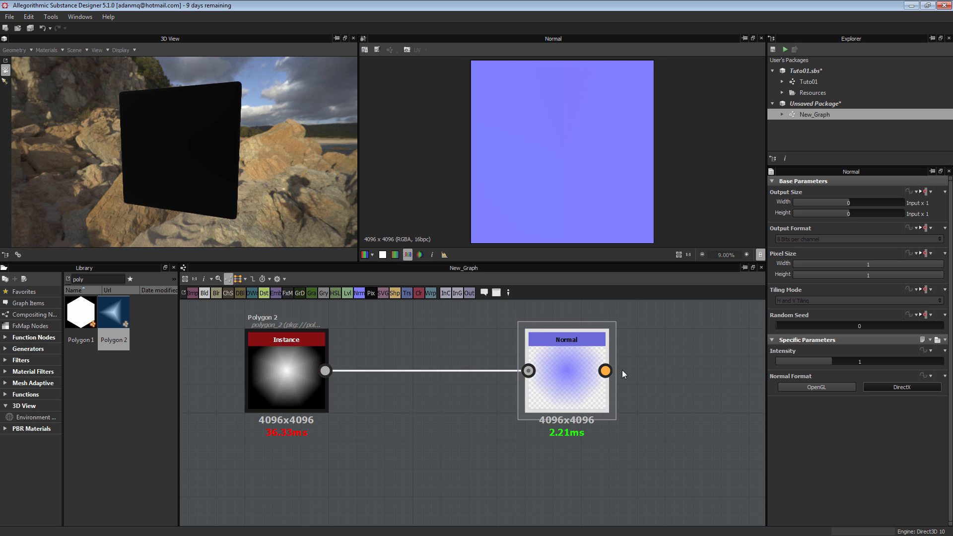
Set the Normal node's format to OpenGL and its intensity to 16.
{"action": "left_click", "coordinate": [803, 388]}
{"action": "double_click", "coordinate": [892, 361]}
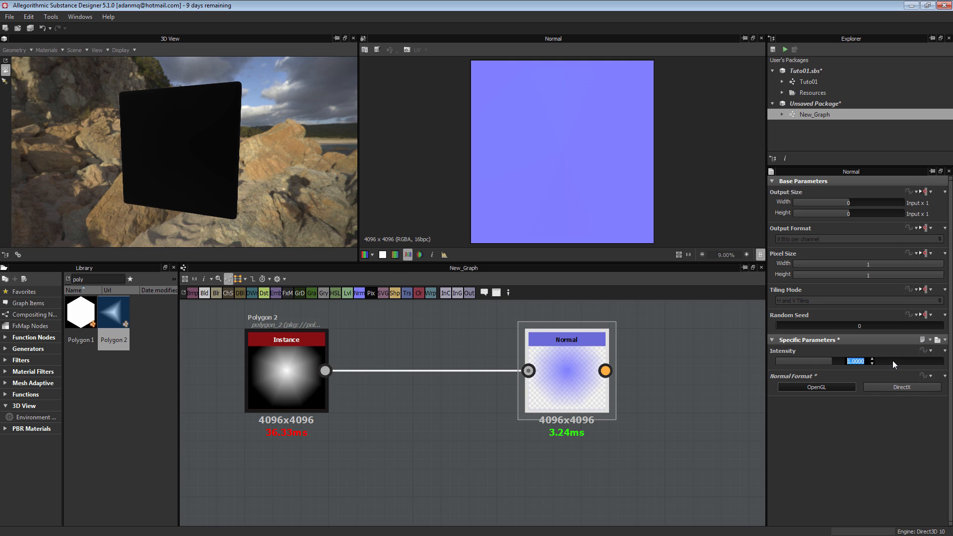
{"action": "type", "text": "16"}
{"action": "key", "text": "Return"}
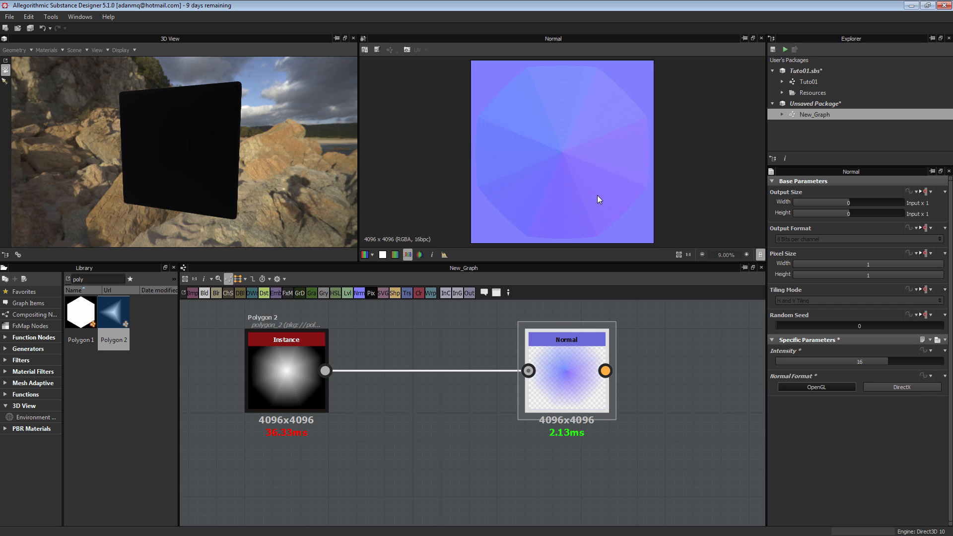
{"action": "scroll", "coordinate": [608, 176], "scroll_direction": "down", "scroll_amount": 2}
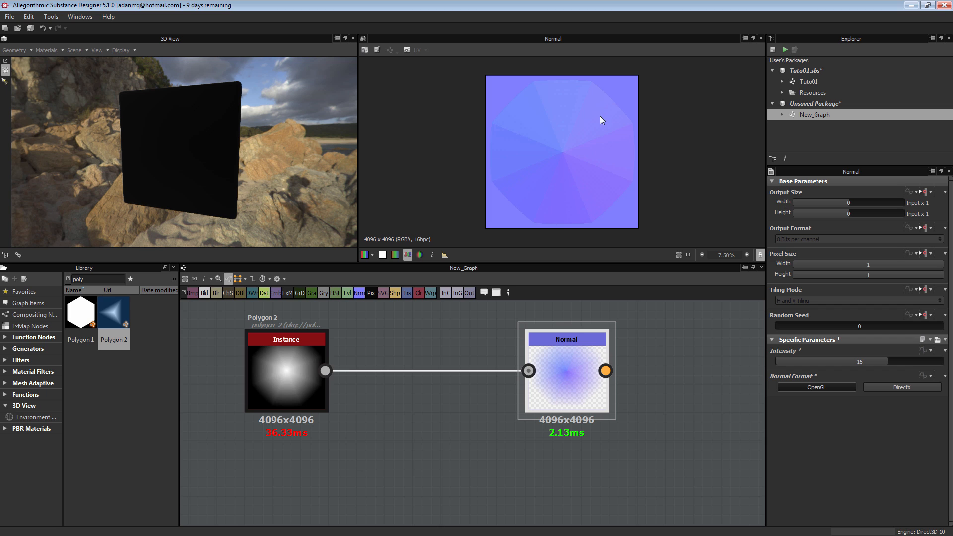
Move the Polygon 2 and Normal nodes further apart to make room for a node between them.
{"action": "mouse_move", "coordinate": [301, 340]}
{"action": "left_mouse_down"}
{"action": "mouse_move", "coordinate": [301, 361]}
{"action": "mouse_move", "coordinate": [281, 355]}
{"action": "mouse_move", "coordinate": [290, 348]}
{"action": "left_mouse_up"}
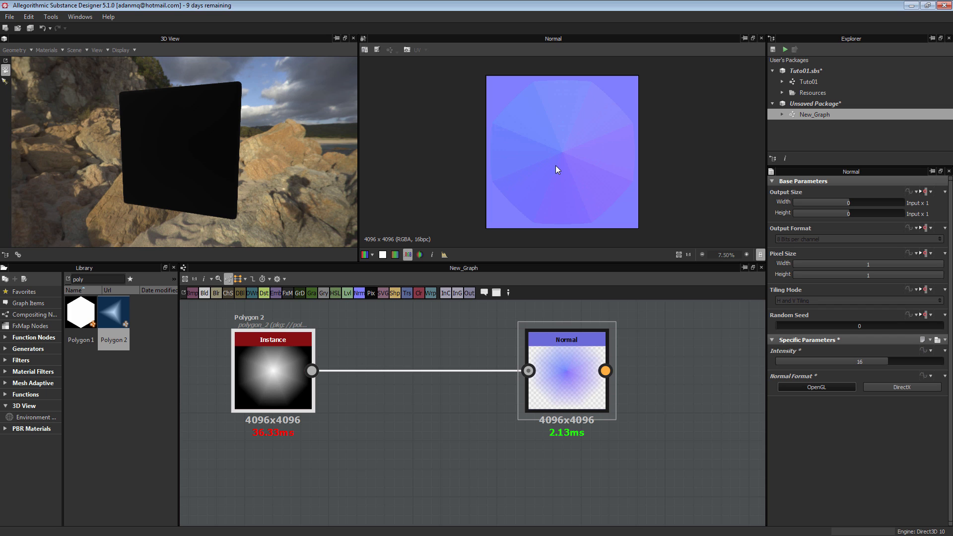
{"action": "left_click_drag", "start_coordinate": [552, 368], "coordinate": [665, 368]}
{"action": "scroll", "coordinate": [370, 387], "scroll_direction": "down", "scroll_amount": 4}
{"action": "left_click_drag", "start_coordinate": [327, 380], "coordinate": [295, 379]}
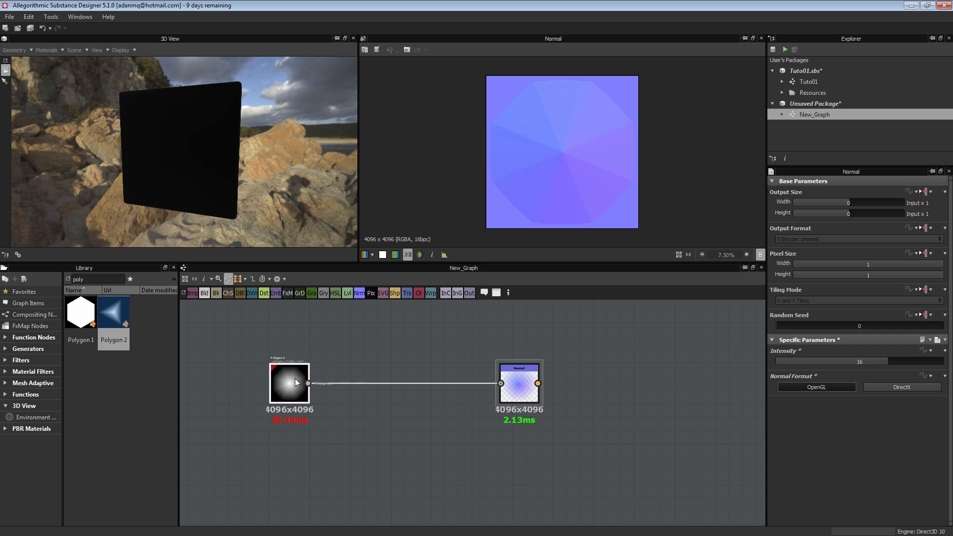
Insert a Safe Transform Grayscale node between the Polygon 2 and Normal nodes.
{"action": "key", "text": "space"}
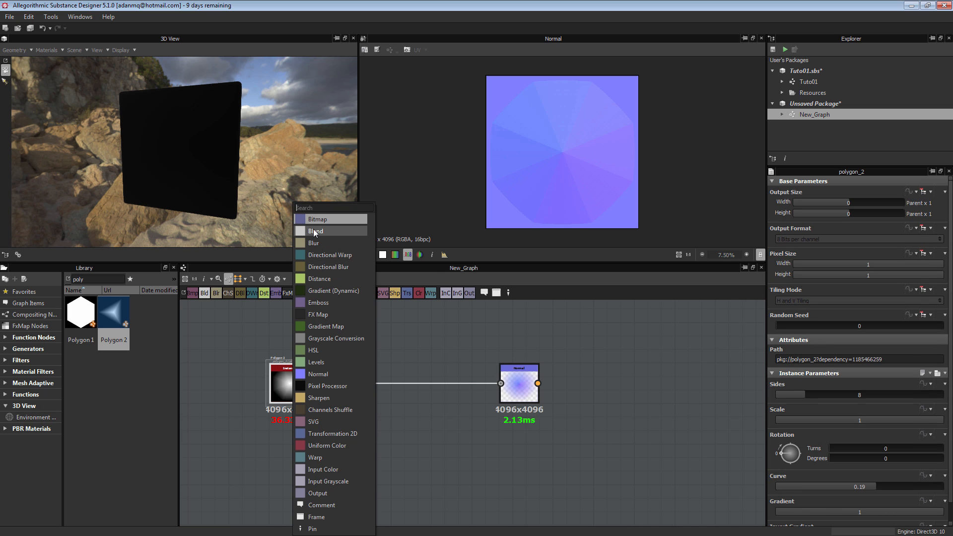
{"action": "type", "text": "fa"}
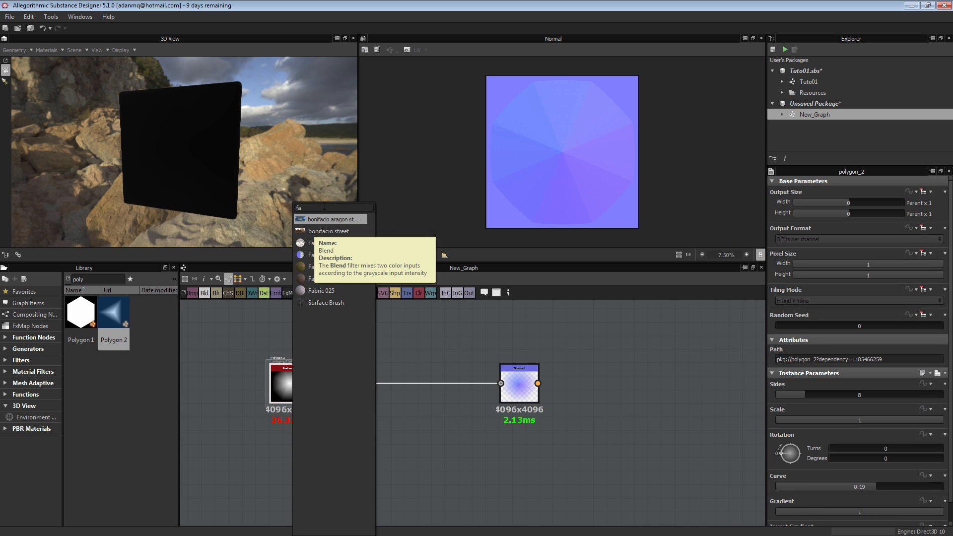
{"action": "key", "text": "BackSpace"}
{"action": "key", "text": "BackSpace"}
{"action": "type", "text": "safe"}
{"action": "left_click", "coordinate": [331, 242]}
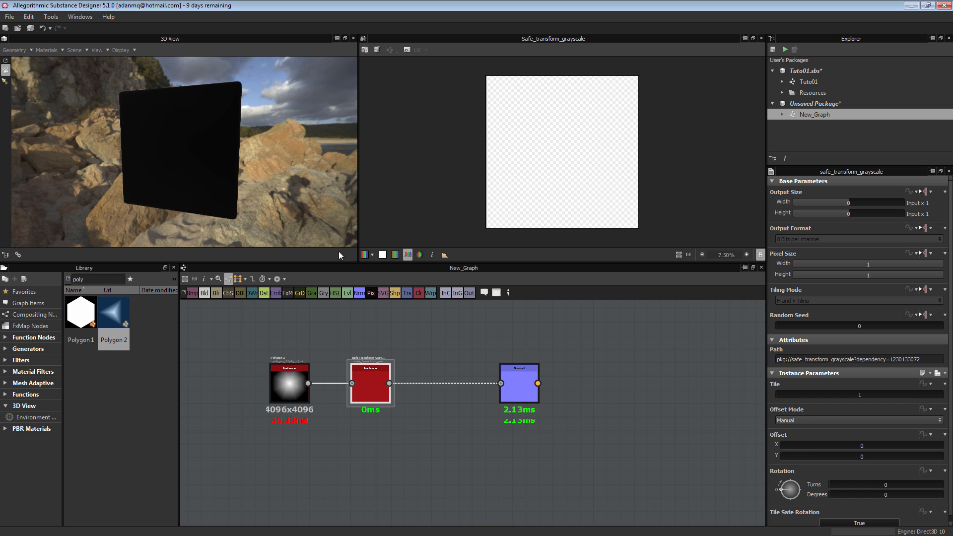
Duplicate the Polygon 2 and Safe Transform Grayscale pair, align the copies below the originals, and move the Normal node further away.
{"action": "scroll", "coordinate": [348, 404], "scroll_direction": "up", "scroll_amount": 1}
{"action": "left_click_drag", "start_coordinate": [405, 422], "coordinate": [222, 337]}
{"action": "scroll", "coordinate": [337, 436], "scroll_direction": "down", "scroll_amount": 1}
{"action": "middle_click_drag", "start_coordinate": [338, 435], "coordinate": [317, 392]}
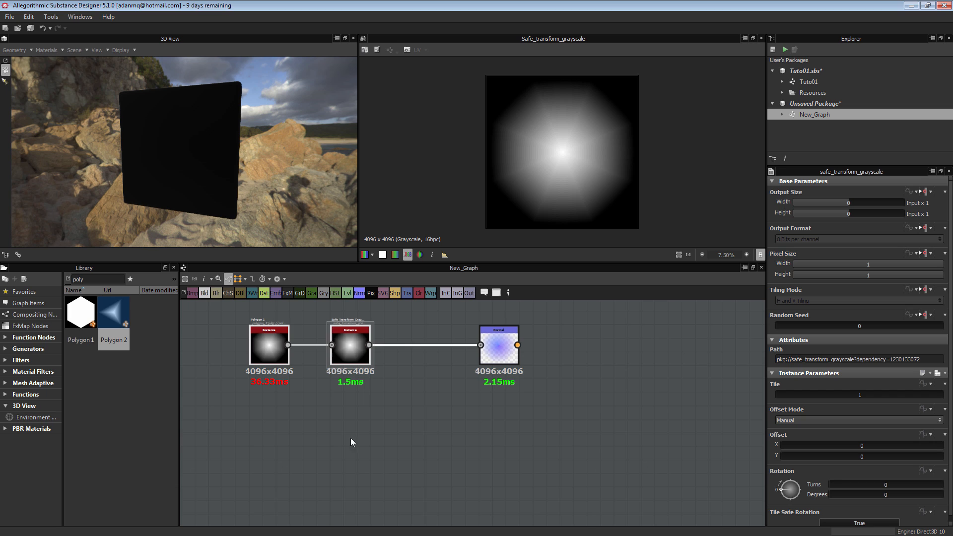
{"action": "key", "text": "ctrl+d"}
{"action": "left_click_drag", "start_coordinate": [418, 416], "coordinate": [270, 424]}
{"action": "left_click_drag", "start_coordinate": [492, 349], "coordinate": [571, 387]}
{"action": "left_click_drag", "start_coordinate": [414, 484], "coordinate": [258, 418]}
{"action": "left_click_drag", "start_coordinate": [361, 430], "coordinate": [349, 429]}
{"action": "left_click", "coordinate": [301, 390]}
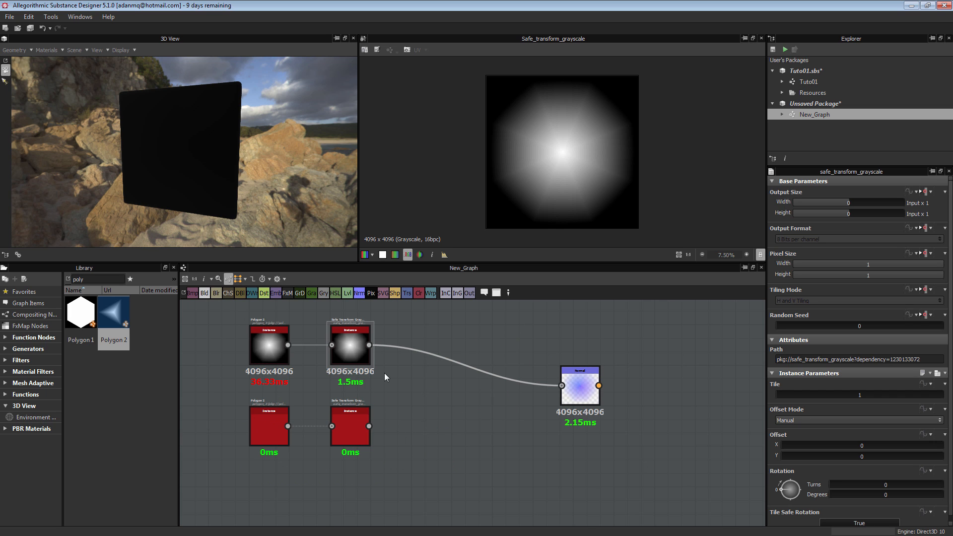
Add a Blend node and connect the upper Safe Transform Grayscale to its foreground and the lower one to its background.
{"action": "left_click", "coordinate": [205, 297]}
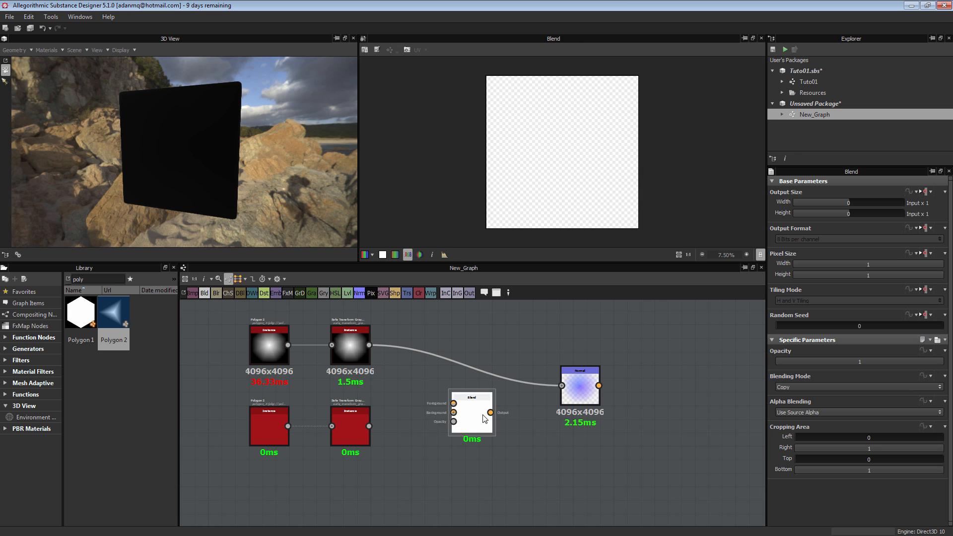
{"action": "scroll", "coordinate": [347, 437], "scroll_direction": "up", "scroll_amount": 2}
{"action": "left_click_drag", "start_coordinate": [354, 424], "coordinate": [437, 405]}
{"action": "left_click_drag", "start_coordinate": [355, 308], "coordinate": [437, 392]}
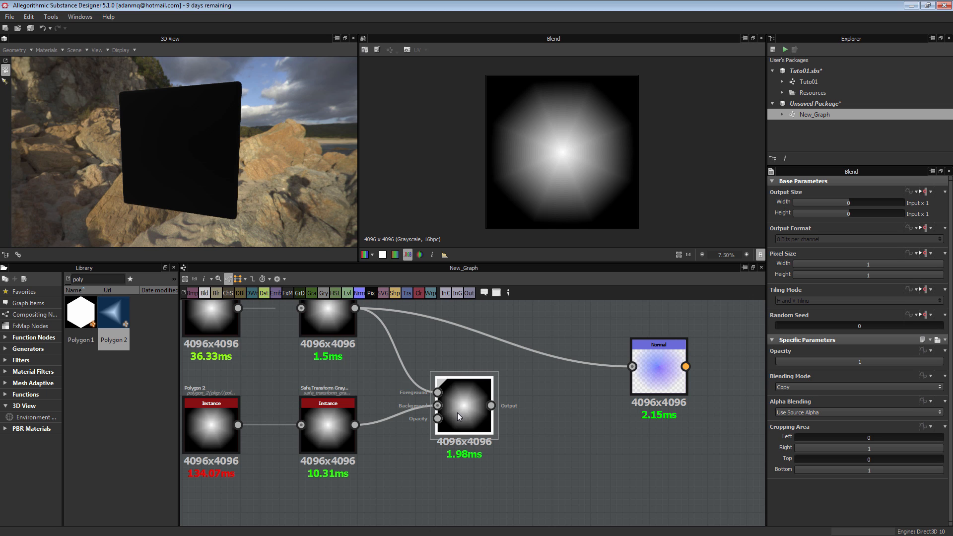
{"action": "left_click", "coordinate": [520, 401]}
{"action": "left_click", "coordinate": [460, 397]}
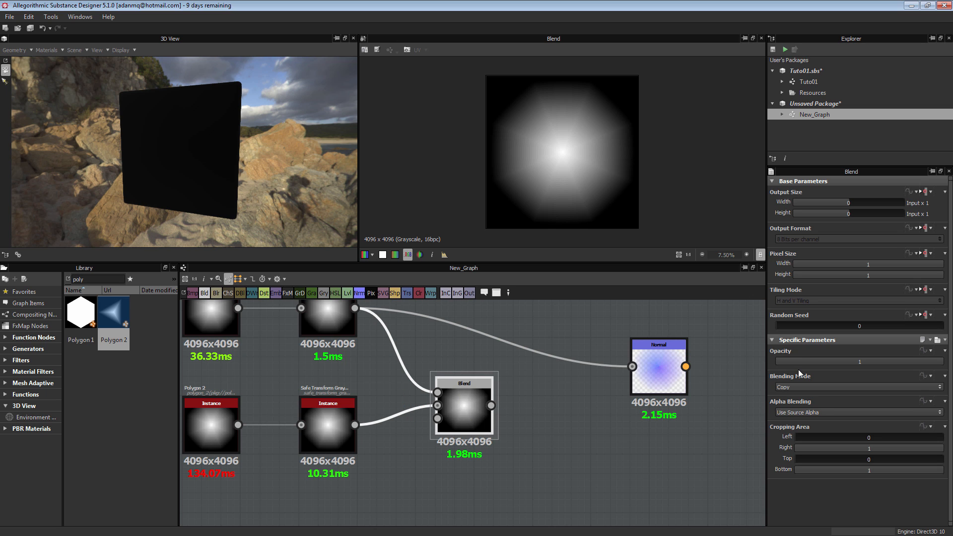
Connect the Blend output to the Normal node and set the Blend's blending mode to Subtract.
{"action": "left_click_drag", "start_coordinate": [491, 406], "coordinate": [631, 366]}
{"action": "left_click", "coordinate": [802, 386]}
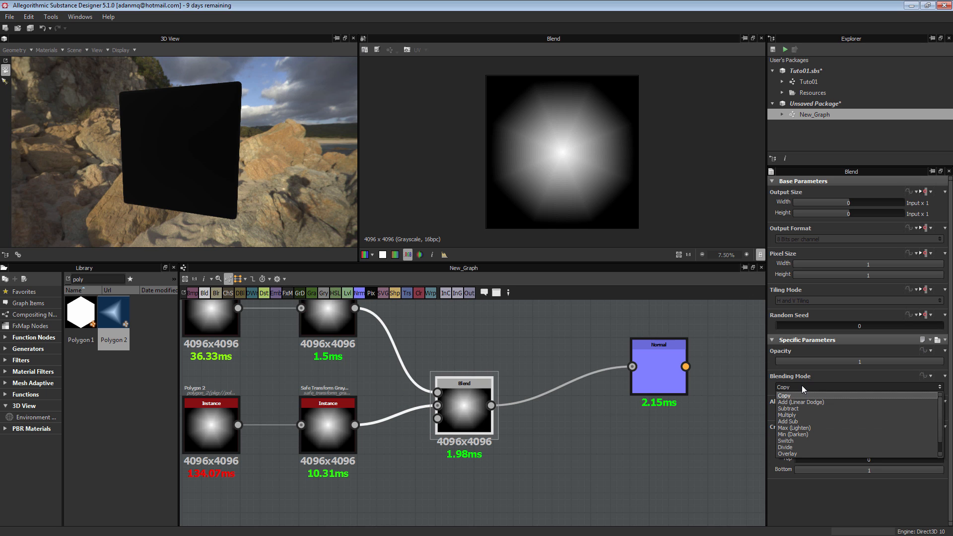
{"action": "left_click", "coordinate": [793, 410]}
{"action": "middle_click_drag", "start_coordinate": [391, 378], "coordinate": [473, 397]}
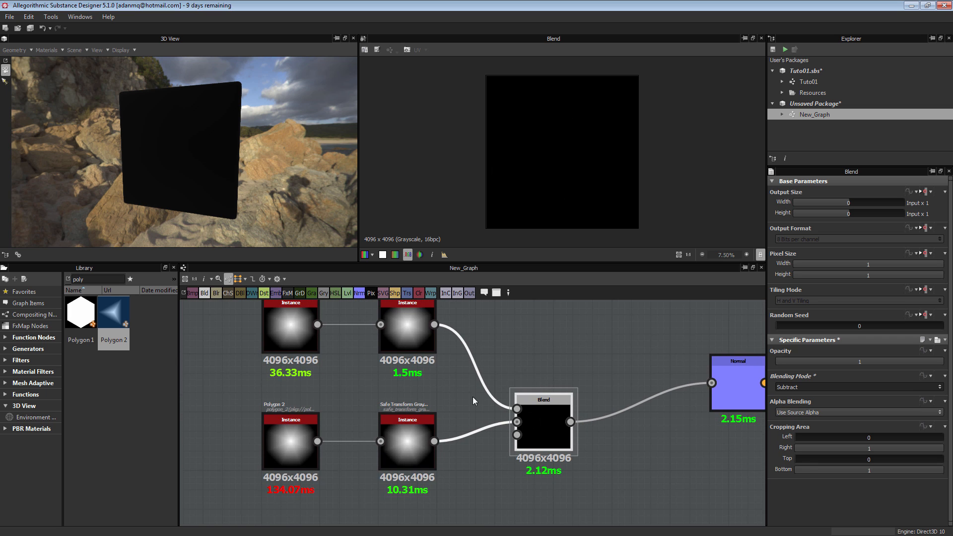
{"action": "scroll", "coordinate": [428, 355], "scroll_direction": "down", "scroll_amount": 1}
{"action": "left_click", "coordinate": [419, 337]}
{"action": "left_click", "coordinate": [416, 441]}
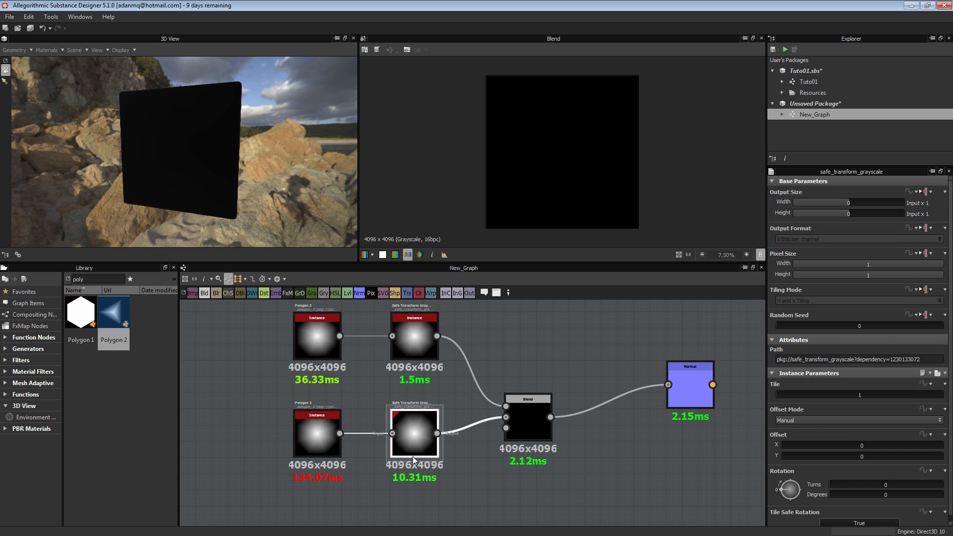
{"action": "left_click", "coordinate": [510, 431]}
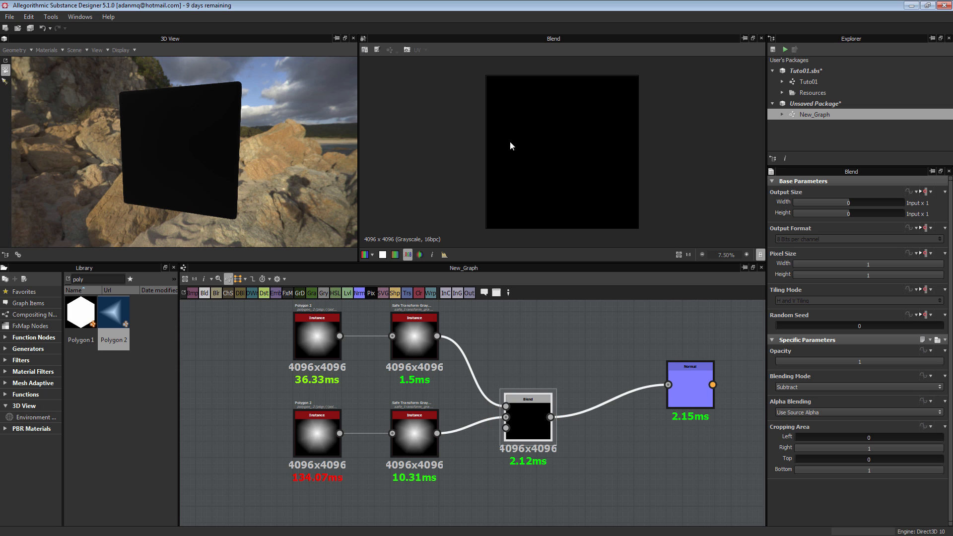
{"action": "left_click_drag", "start_coordinate": [416, 431], "coordinate": [415, 446]}
{"action": "left_click_drag", "start_coordinate": [415, 348], "coordinate": [416, 357]}
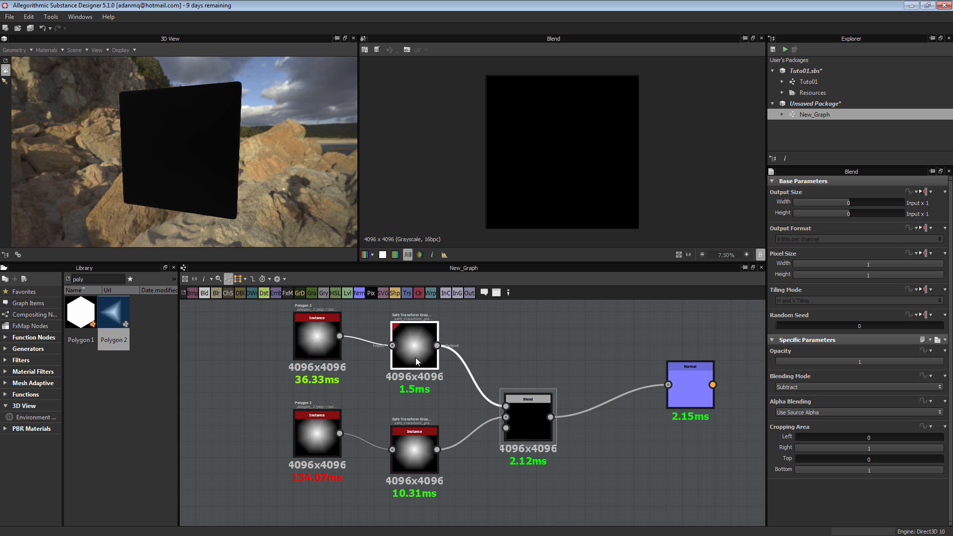
{"action": "left_click", "coordinate": [420, 448]}
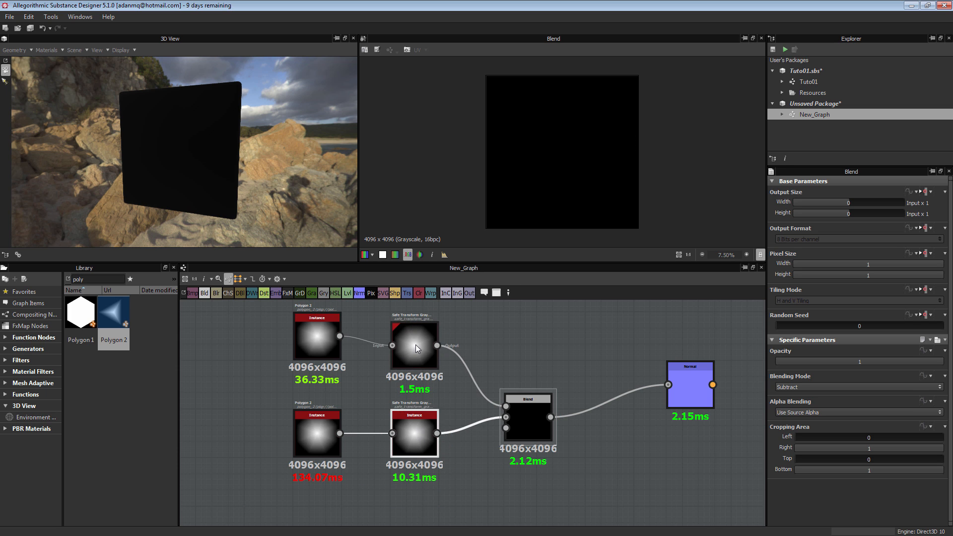
Set the upper Safe Transform Grayscale's X offset to 0.54 and preview the Blend node.
{"action": "double_click", "coordinate": [415, 345]}
{"action": "scroll", "coordinate": [416, 345], "scroll_direction": "up", "scroll_amount": 2}
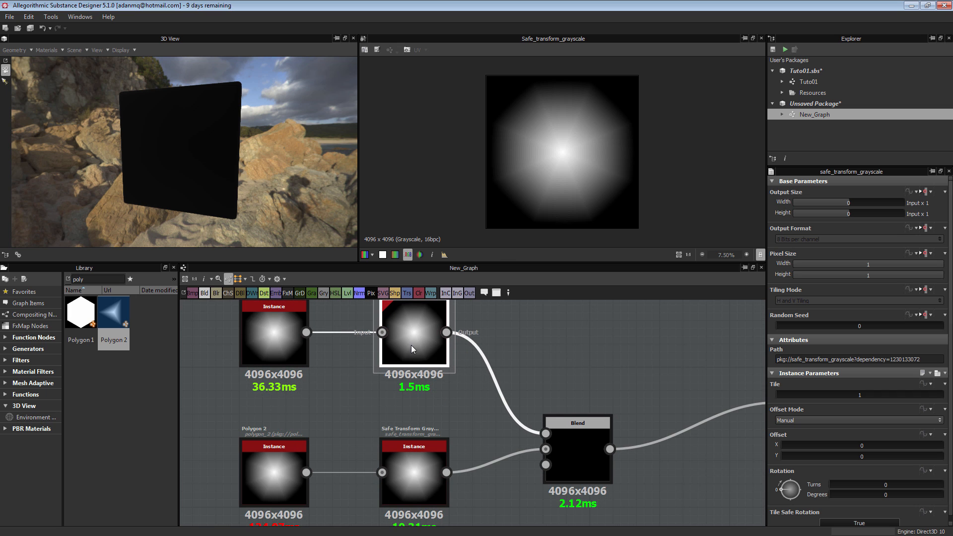
{"action": "middle_click_drag", "start_coordinate": [421, 332], "coordinate": [410, 359]}
{"action": "left_click_drag", "start_coordinate": [782, 442], "coordinate": [868, 446]}
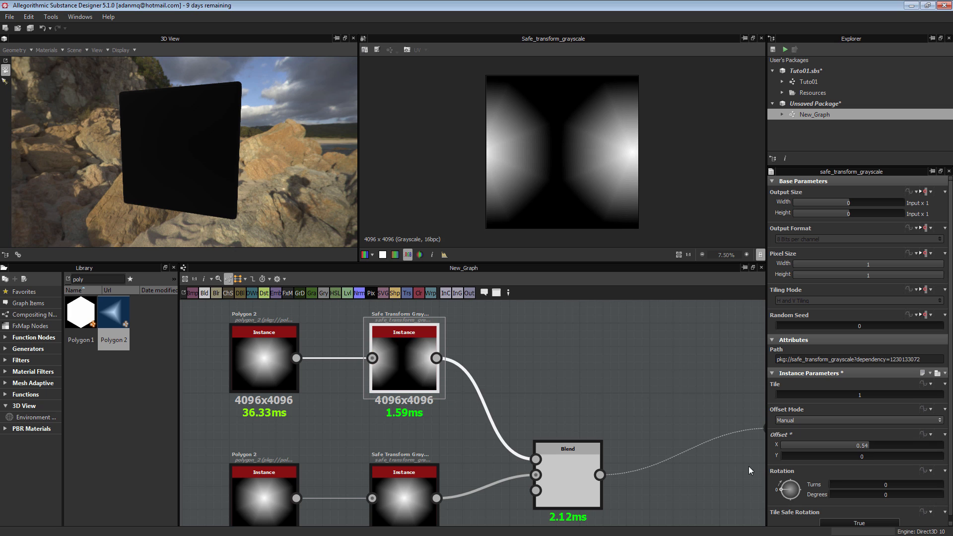
{"action": "middle_click_drag", "start_coordinate": [565, 474], "coordinate": [571, 423]}
{"action": "left_click", "coordinate": [574, 422]}
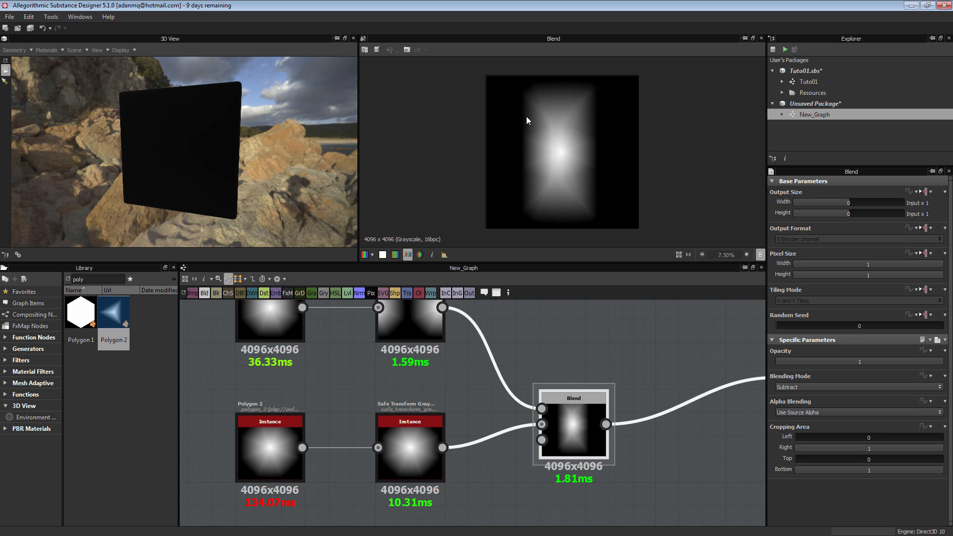
Set the upper Safe Transform Grayscale's Y offset to 0.27 and preview the Blend node again.
{"action": "middle_click_drag", "start_coordinate": [400, 307], "coordinate": [382, 338]}
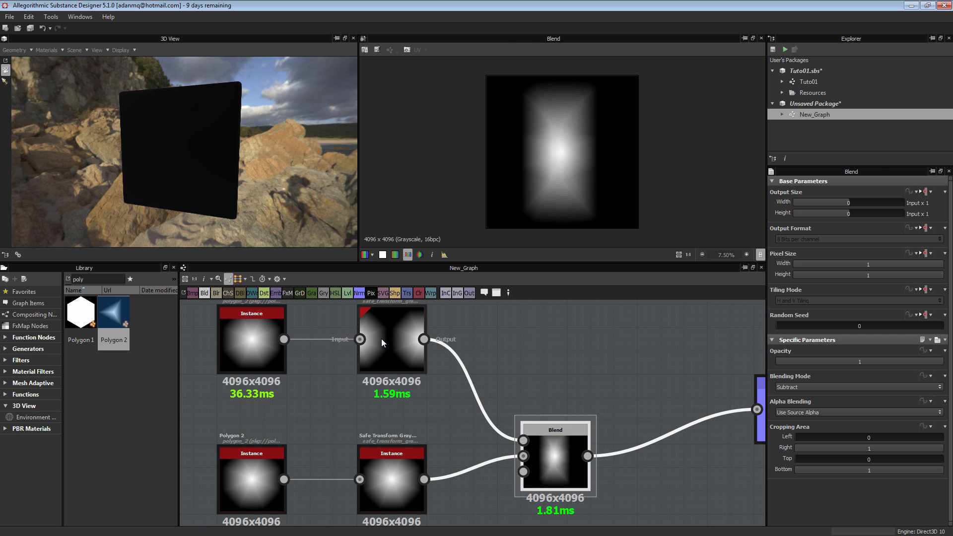
{"action": "left_click", "coordinate": [381, 338]}
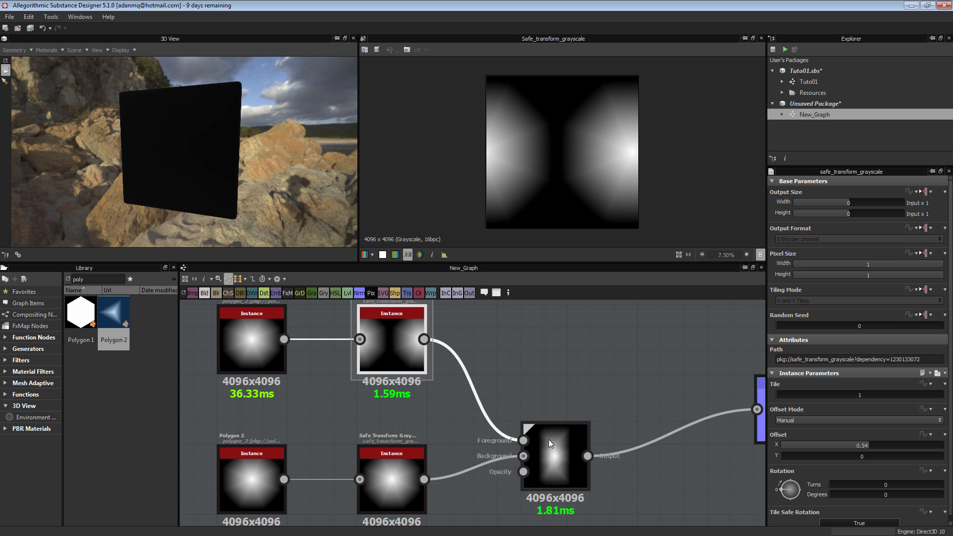
{"action": "mouse_move", "coordinate": [843, 455]}
{"action": "left_mouse_down"}
{"action": "mouse_move", "coordinate": [816, 456]}
{"action": "mouse_move", "coordinate": [826, 455]}
{"action": "left_mouse_up"}
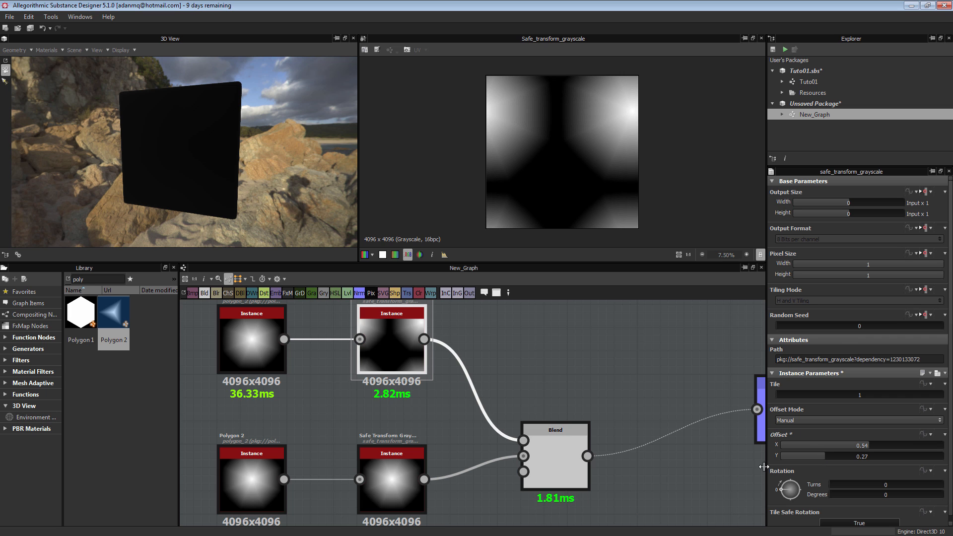
{"action": "double_click", "coordinate": [555, 462]}
Preview the Normal node and set its intensity to 32.
{"action": "middle_click_drag", "start_coordinate": [693, 336], "coordinate": [496, 323]}
{"action": "scroll", "coordinate": [632, 328], "scroll_direction": "down", "scroll_amount": 2}
{"action": "double_click", "coordinate": [600, 337]}
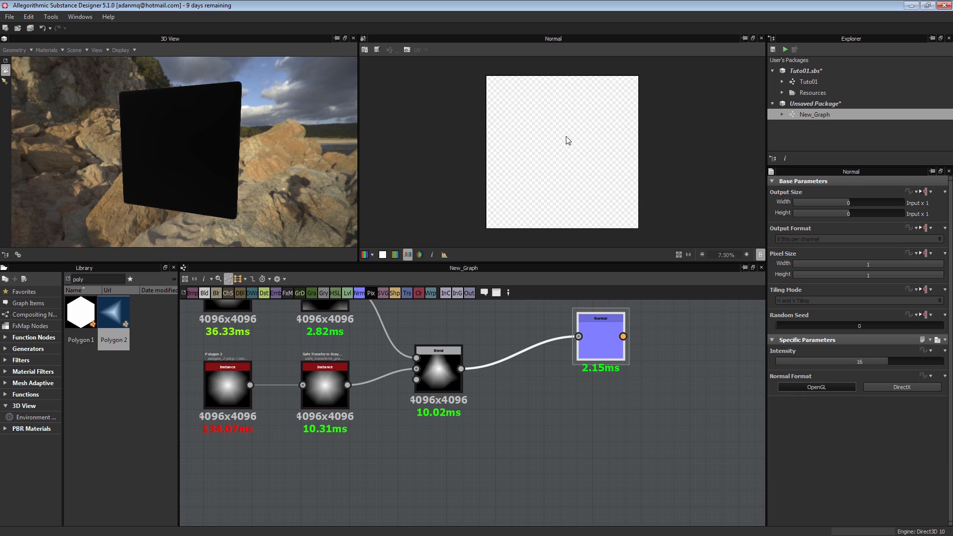
{"action": "double_click", "coordinate": [872, 361]}
{"action": "type", "text": "32"}
{"action": "key", "text": "Return"}
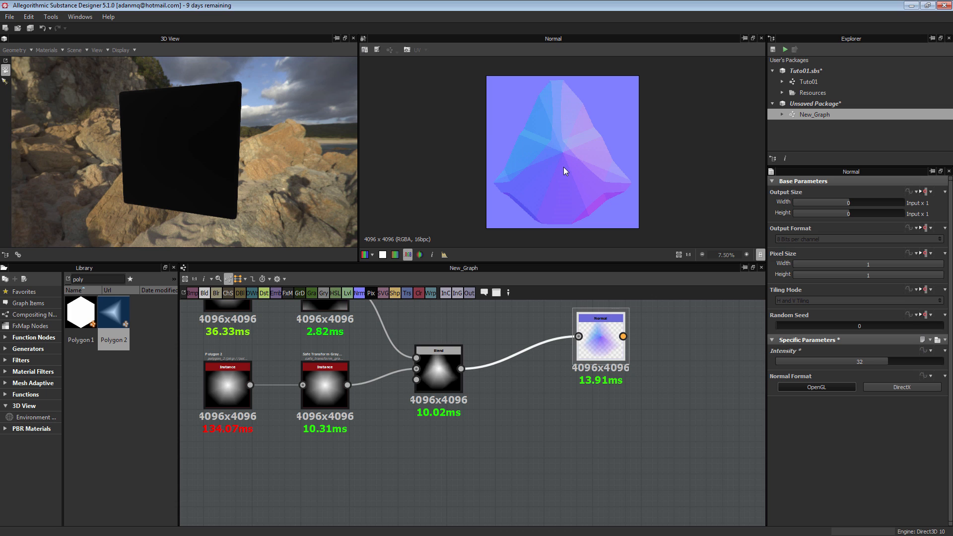
Centre the Blend node between the two input rows and move the Normal node further away towards the outputs.
{"action": "middle_click_drag", "start_coordinate": [468, 356], "coordinate": [511, 401]}
{"action": "scroll", "coordinate": [512, 401], "scroll_direction": "down", "scroll_amount": 2}
{"action": "mouse_move", "coordinate": [493, 410]}
{"action": "left_mouse_down"}
{"action": "mouse_move", "coordinate": [496, 377]}
{"action": "mouse_move", "coordinate": [492, 394]}
{"action": "left_mouse_up"}
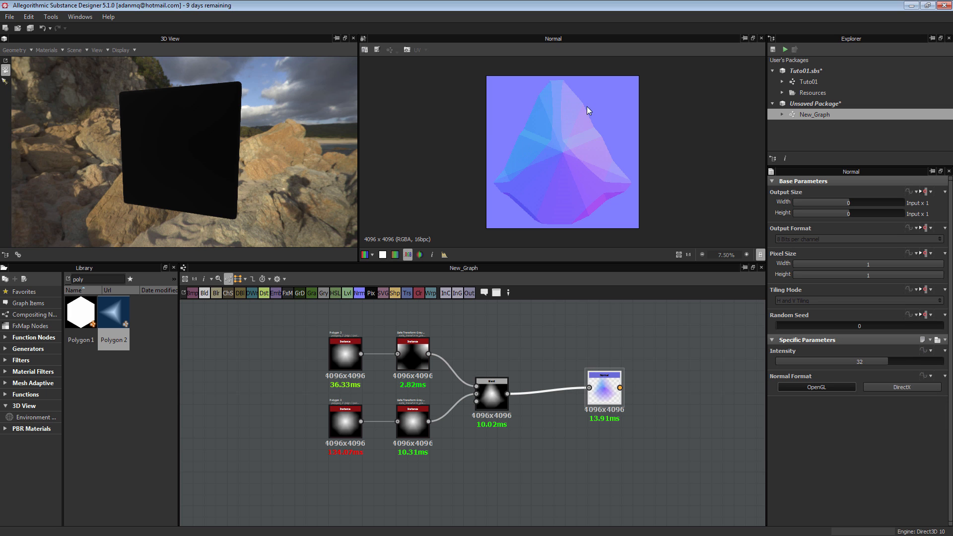
{"action": "middle_click_drag", "start_coordinate": [614, 381], "coordinate": [488, 404]}
{"action": "left_click_drag", "start_coordinate": [484, 414], "coordinate": [608, 409]}
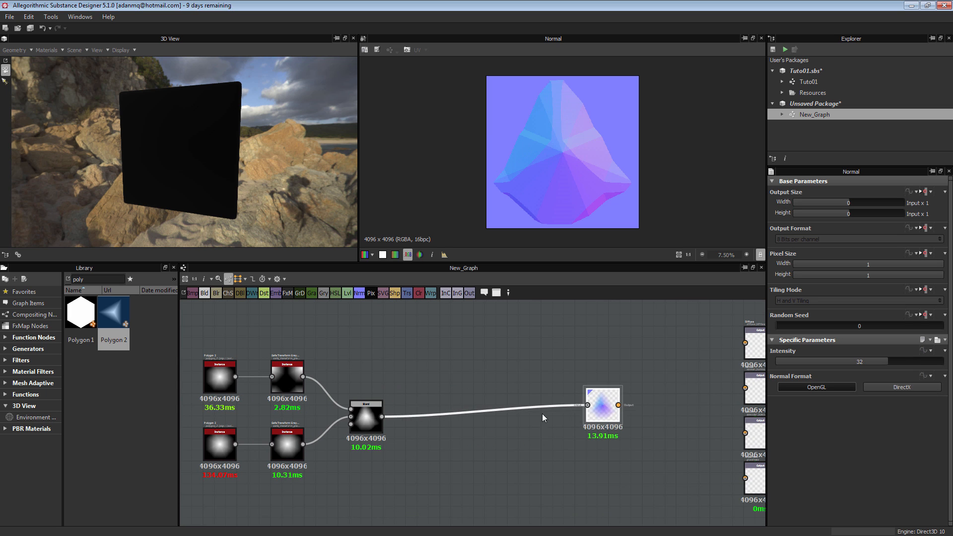
Insert a second Blend node between the first Blend and the Normal node, and feed a Clouds 2 node into its foreground.
{"action": "left_click", "coordinate": [366, 419]}
{"action": "left_click", "coordinate": [204, 293]}
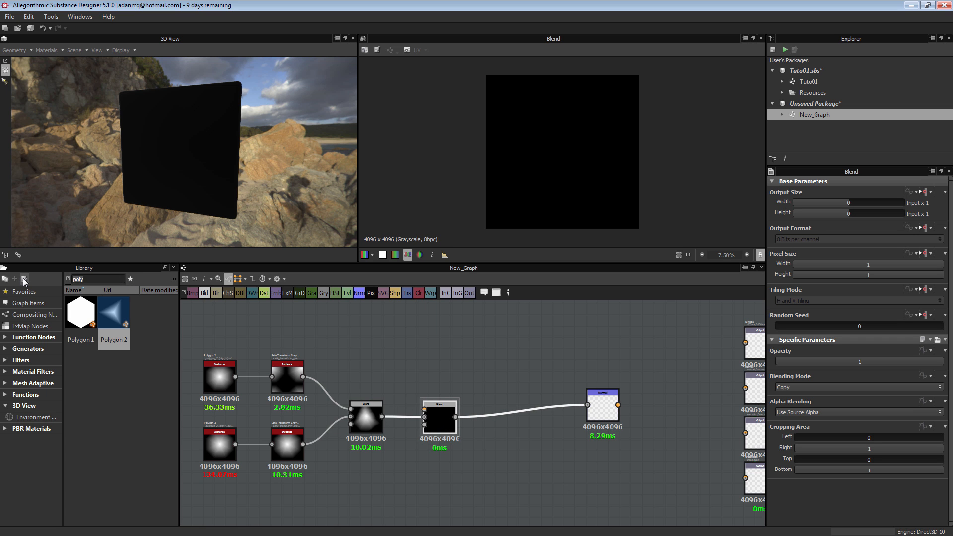
{"action": "type", "text": "clo"}
{"action": "left_click_drag", "start_coordinate": [146, 313], "coordinate": [457, 439]}
{"action": "scroll", "coordinate": [373, 360], "scroll_direction": "up", "scroll_amount": 3}
{"action": "left_click", "coordinate": [482, 462]}
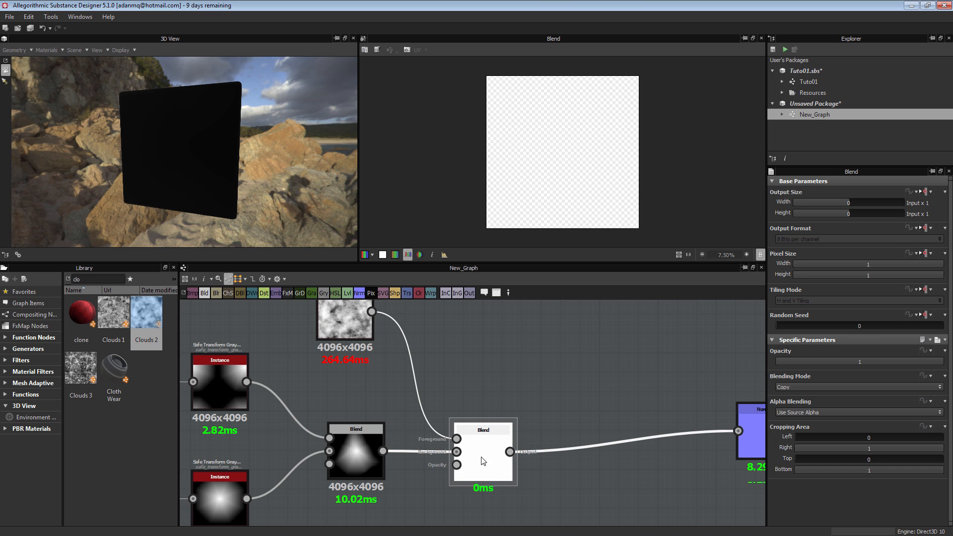
Set the second Blend node's blending mode to Subtract and inspect the resulting normal map.
{"action": "left_click", "coordinate": [779, 387]}
{"action": "left_click", "coordinate": [804, 408]}
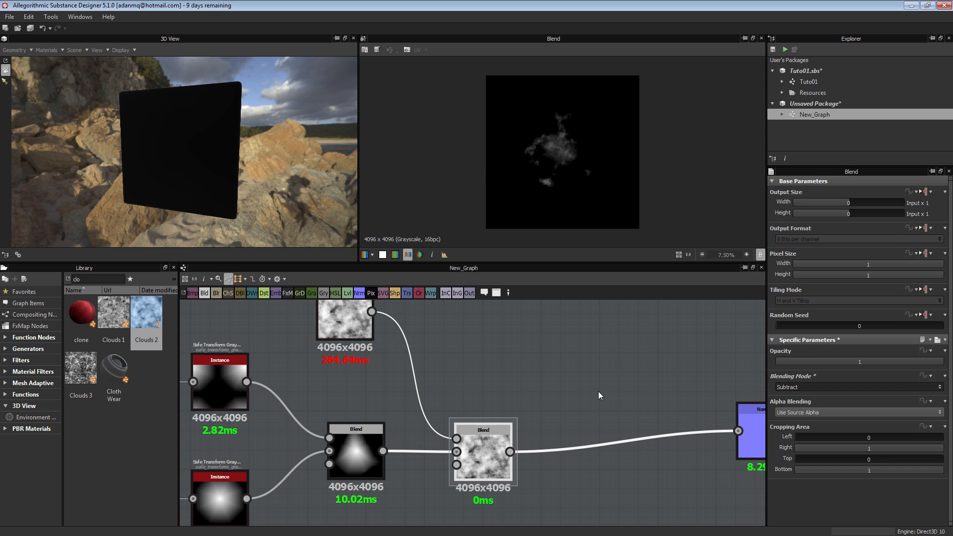
{"action": "middle_click_drag", "start_coordinate": [599, 396], "coordinate": [548, 359]}
{"action": "double_click", "coordinate": [712, 392]}
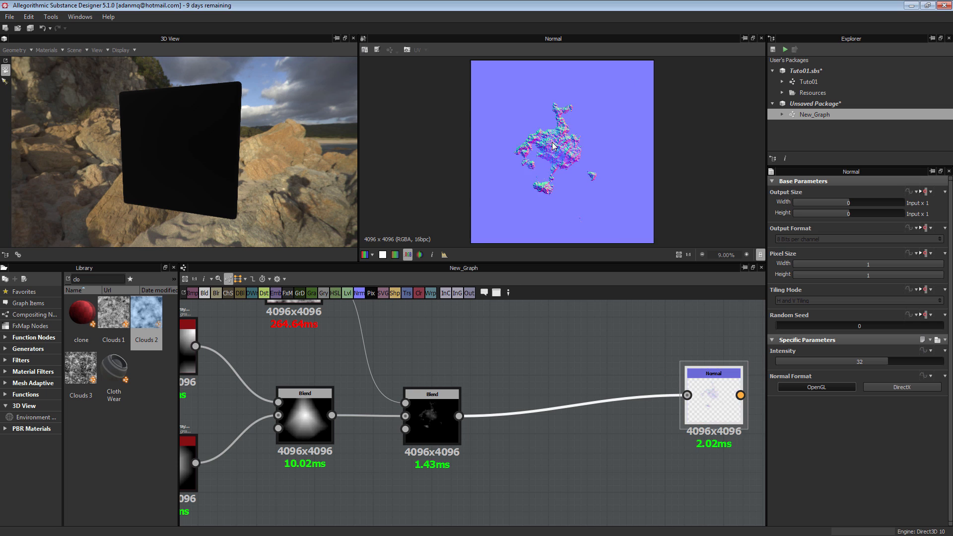
{"action": "scroll", "coordinate": [554, 145], "scroll_direction": "up", "scroll_amount": 1}
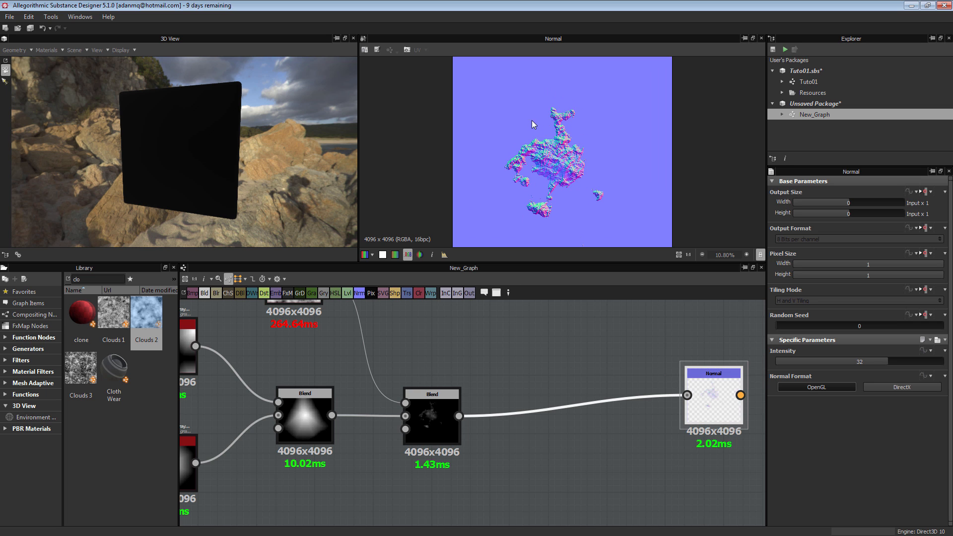
{"action": "scroll", "coordinate": [611, 189], "scroll_direction": "down", "scroll_amount": 2}
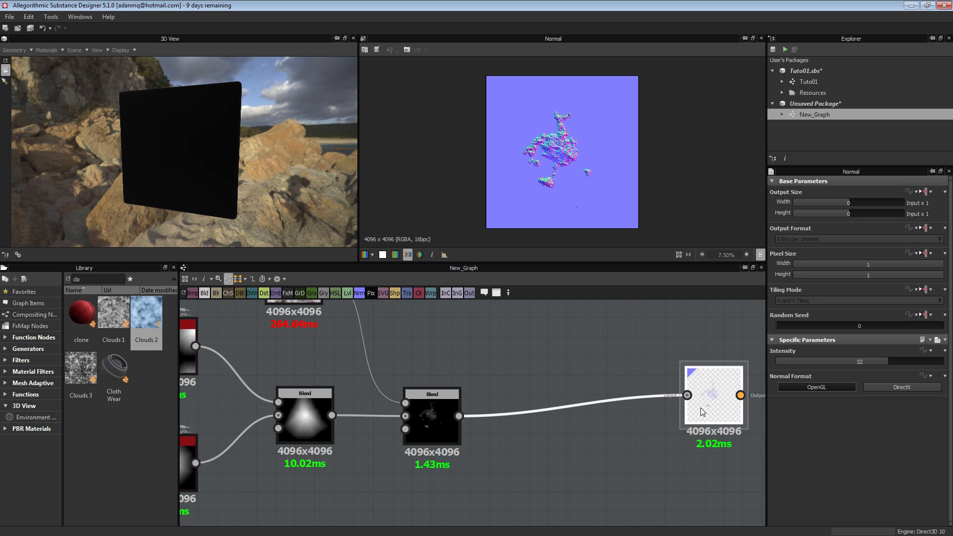
Set the Normal node's format to DirectX and inspect the relief in the normal map.
{"action": "left_click", "coordinate": [900, 387]}
{"action": "scroll", "coordinate": [555, 167], "scroll_direction": "up", "scroll_amount": 1}
{"action": "scroll", "coordinate": [555, 164], "scroll_direction": "up", "scroll_amount": 3}
{"action": "scroll", "coordinate": [544, 154], "scroll_direction": "down", "scroll_amount": 3}
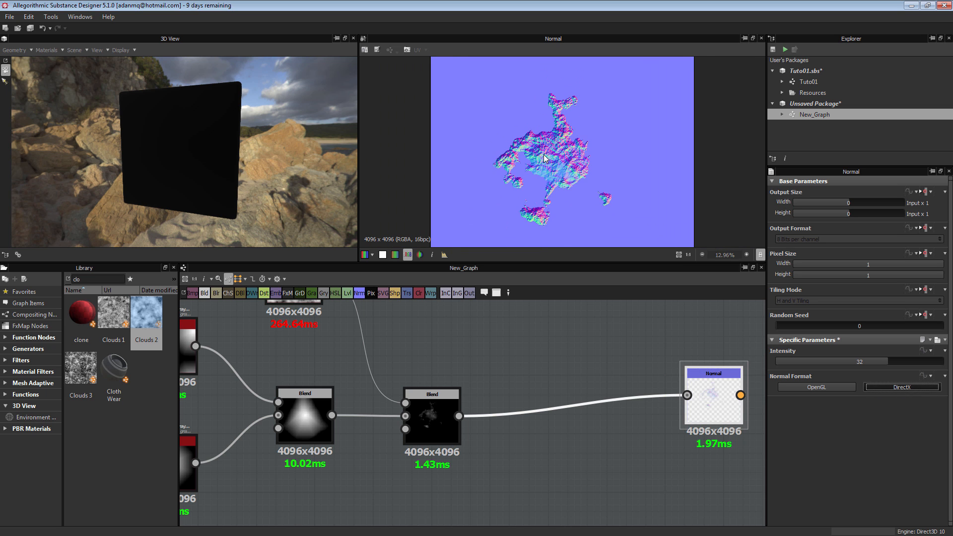
Lower the second Blend node's opacity to 0.41.
{"action": "left_click", "coordinate": [424, 415]}
{"action": "middle_click_drag", "start_coordinate": [423, 416], "coordinate": [431, 443]}
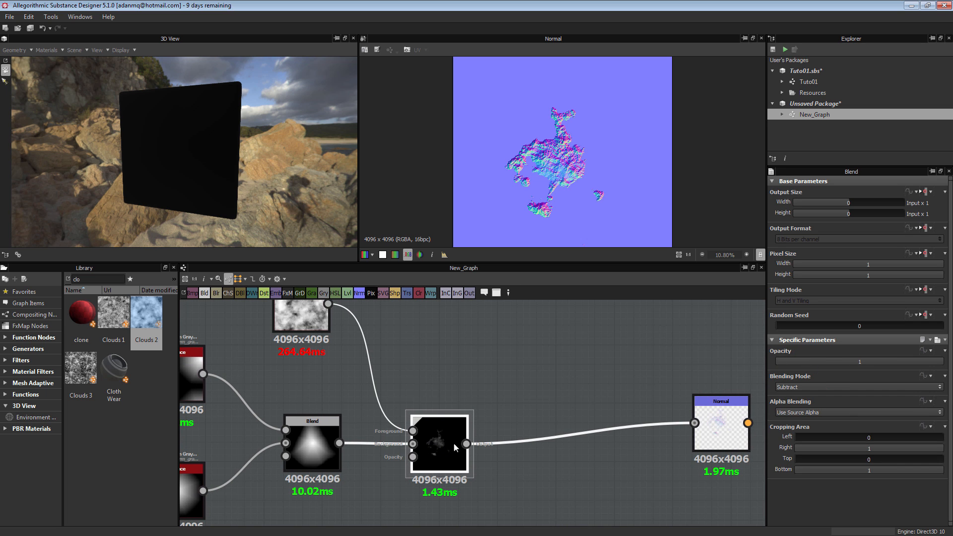
{"action": "left_click_drag", "start_coordinate": [915, 358], "coordinate": [844, 363]}
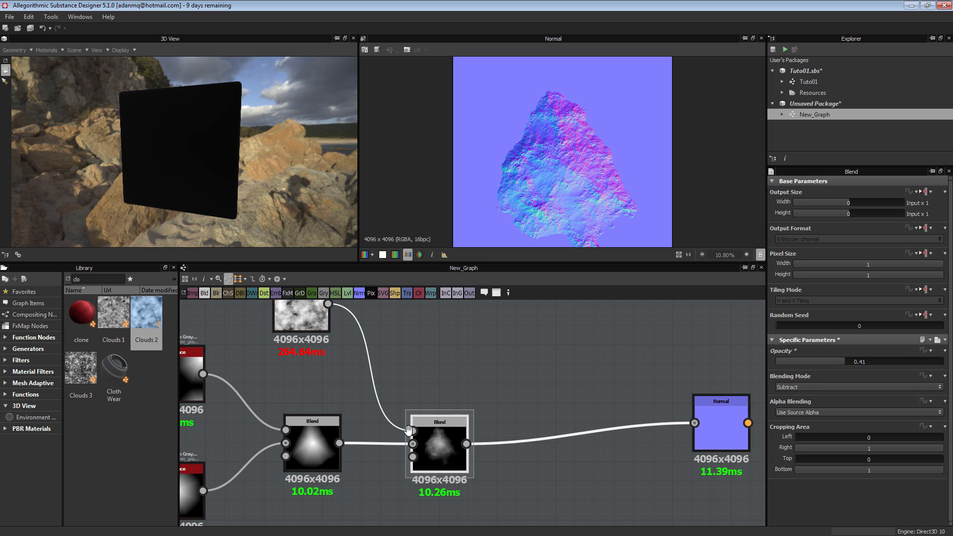
Keep the normal map in the preview and set the Clouds 2 Blend node's opacity to 0.59.
{"action": "middle_click_drag", "start_coordinate": [408, 429], "coordinate": [452, 423]}
{"action": "left_click", "coordinate": [362, 422]}
{"action": "middle_click_drag", "start_coordinate": [378, 371], "coordinate": [385, 429]}
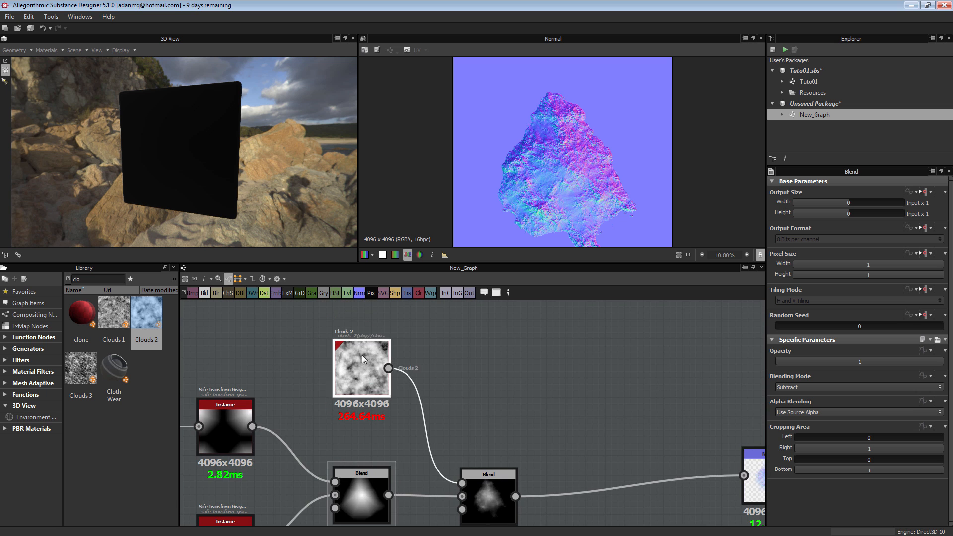
{"action": "middle_click_drag", "start_coordinate": [419, 382], "coordinate": [341, 348]}
{"action": "double_click", "coordinate": [404, 459]}
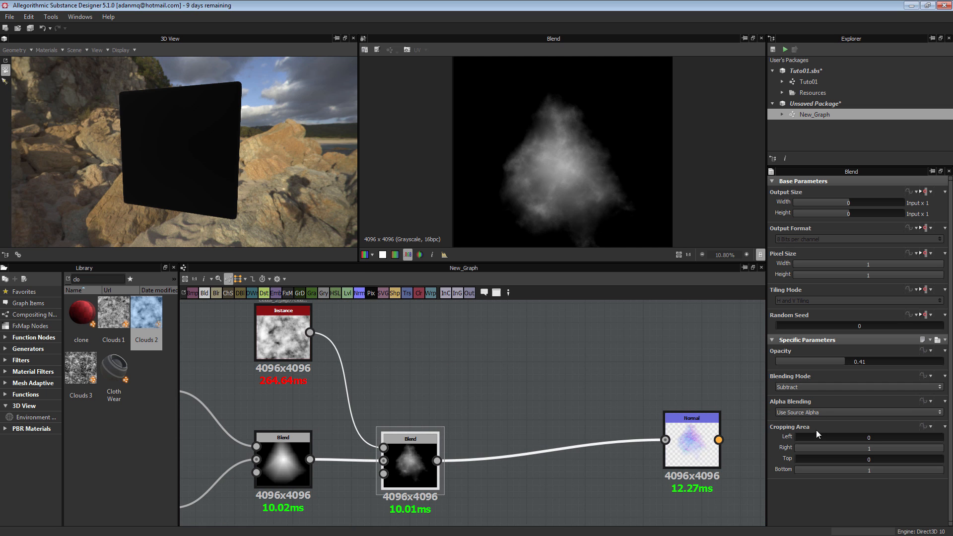
{"action": "double_click", "coordinate": [691, 454]}
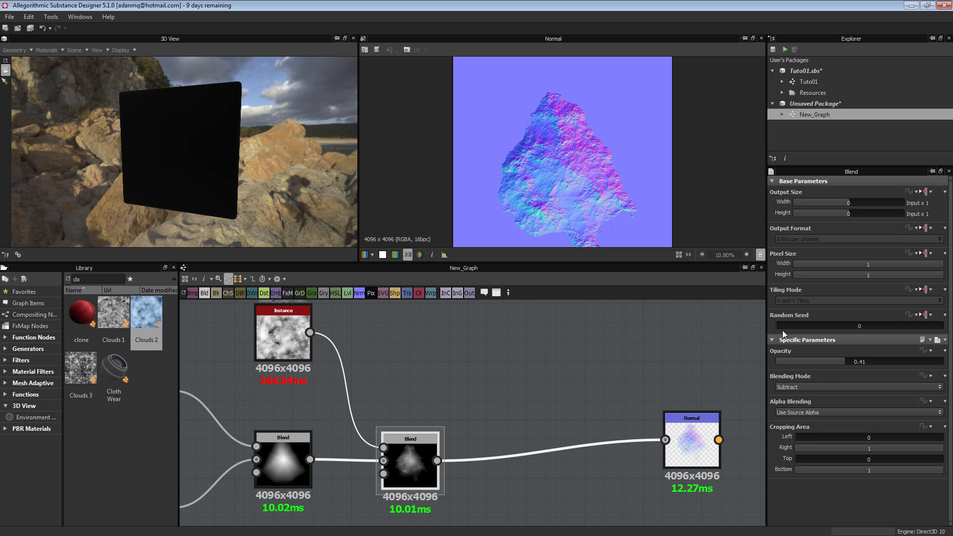
{"action": "left_click_drag", "start_coordinate": [850, 363], "coordinate": [874, 361]}
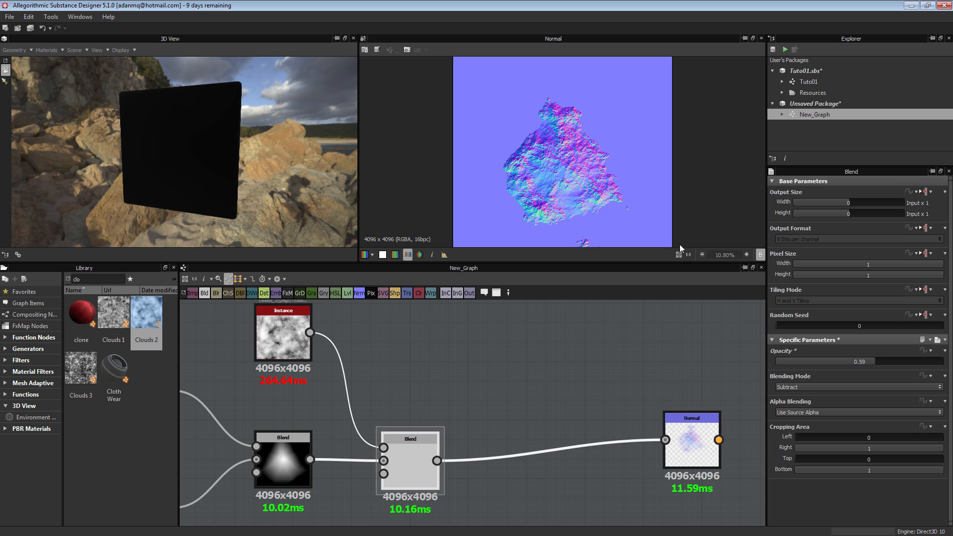
{"action": "scroll", "coordinate": [635, 185], "scroll_direction": "down", "scroll_amount": 1}
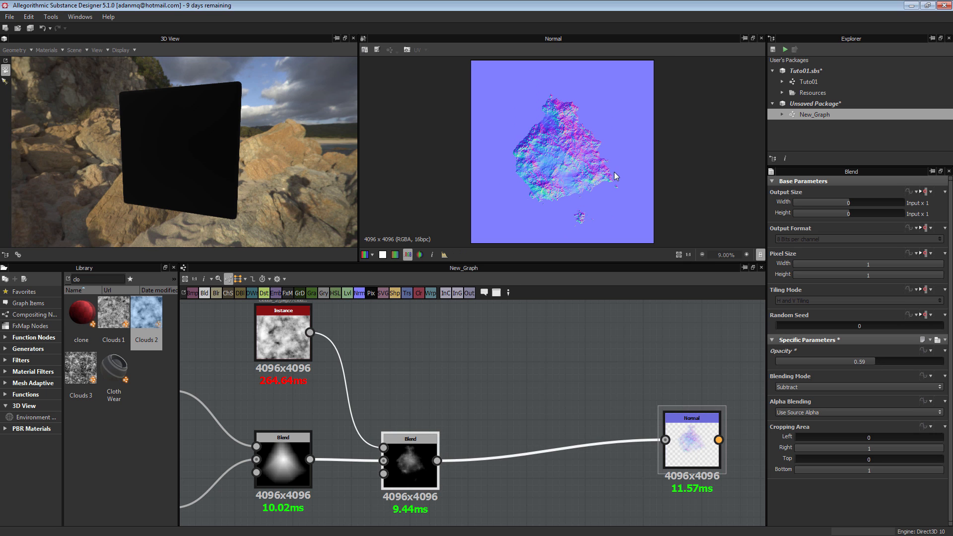
Set the Normal node's format back to OpenGL and inspect the normal map up close.
{"action": "left_click", "coordinate": [692, 441]}
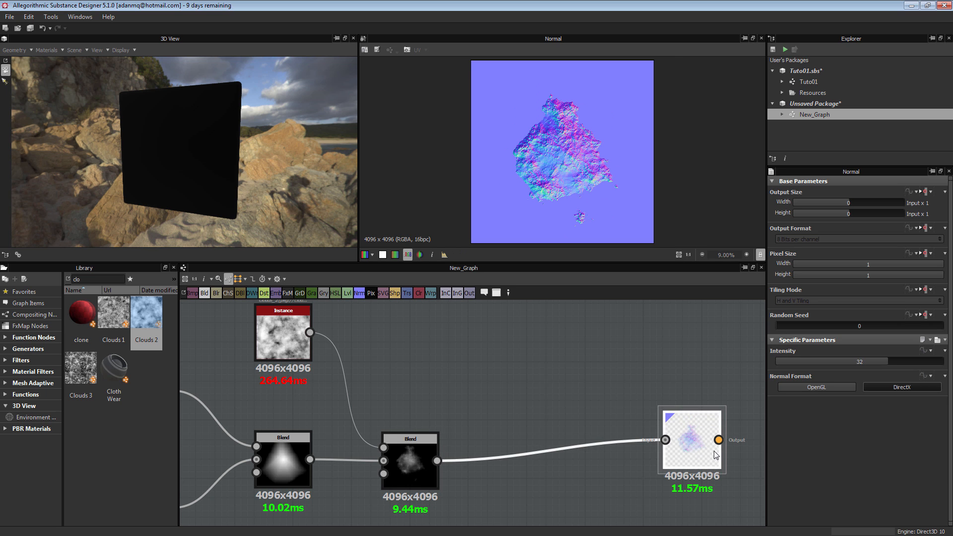
{"action": "scroll", "coordinate": [619, 199], "scroll_direction": "up", "scroll_amount": 2}
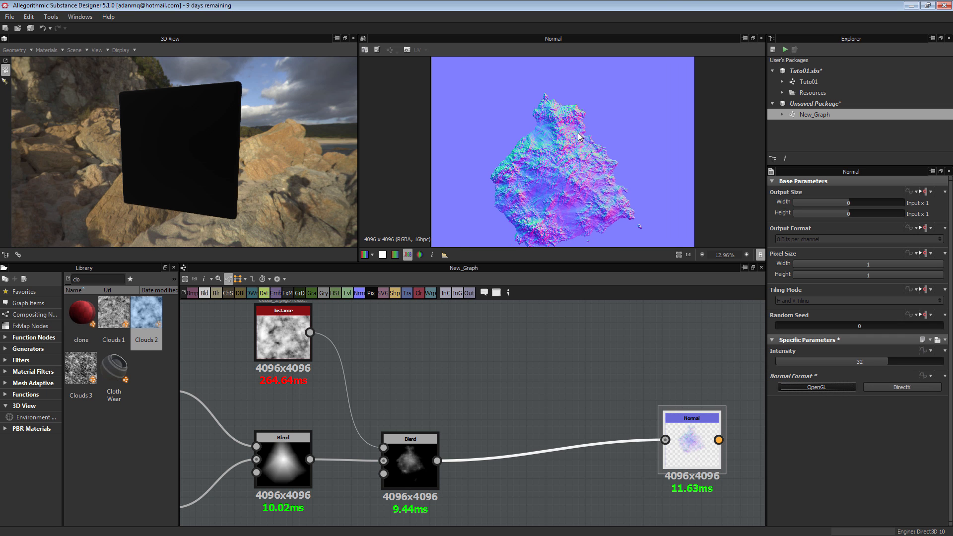
{"action": "left_click", "coordinate": [276, 346]}
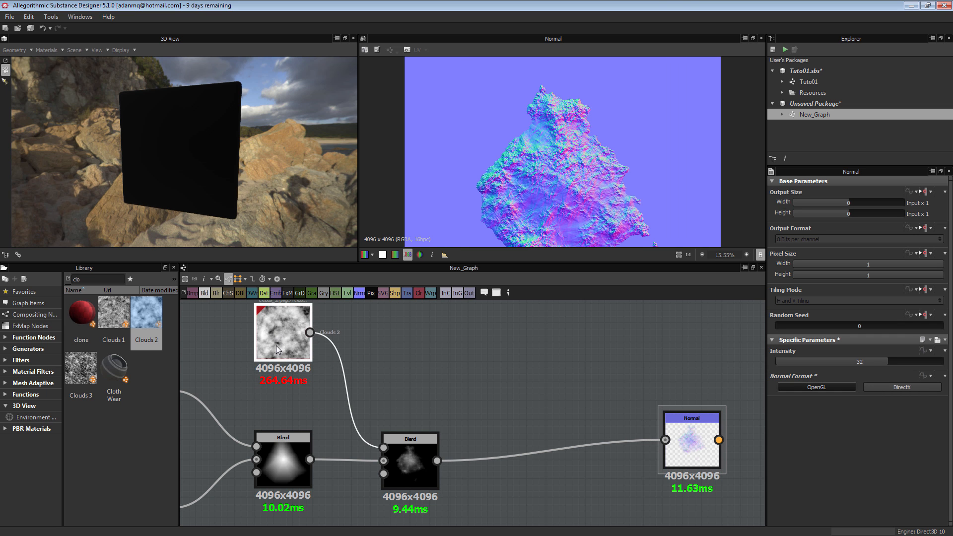
{"action": "left_click", "coordinate": [206, 294]}
{"action": "left_click_drag", "start_coordinate": [410, 359], "coordinate": [355, 348]}
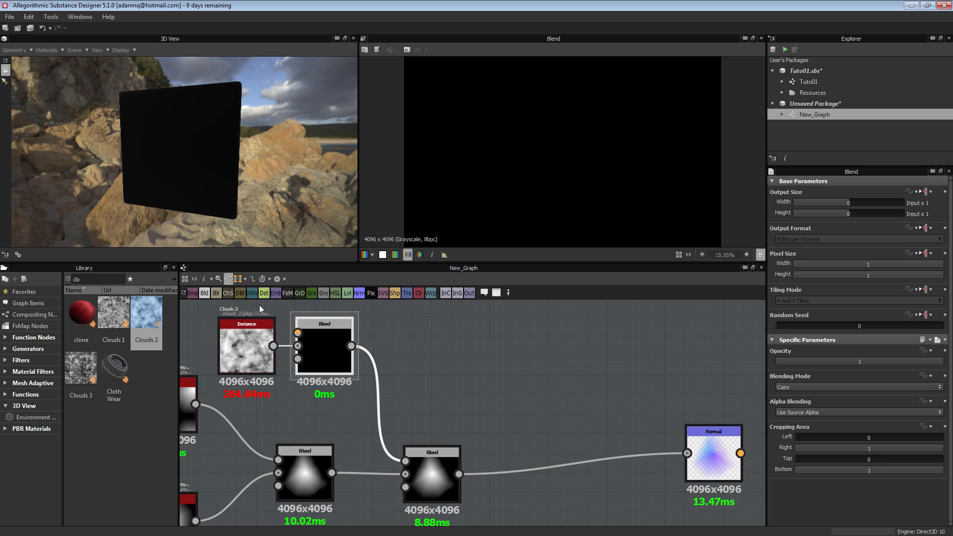
{"action": "mouse_move", "coordinate": [259, 338]}
{"action": "left_mouse_down"}
{"action": "mouse_move", "coordinate": [241, 338]}
{"action": "mouse_move", "coordinate": [260, 339]}
{"action": "left_mouse_up"}
{"action": "left_click", "coordinate": [340, 348]}
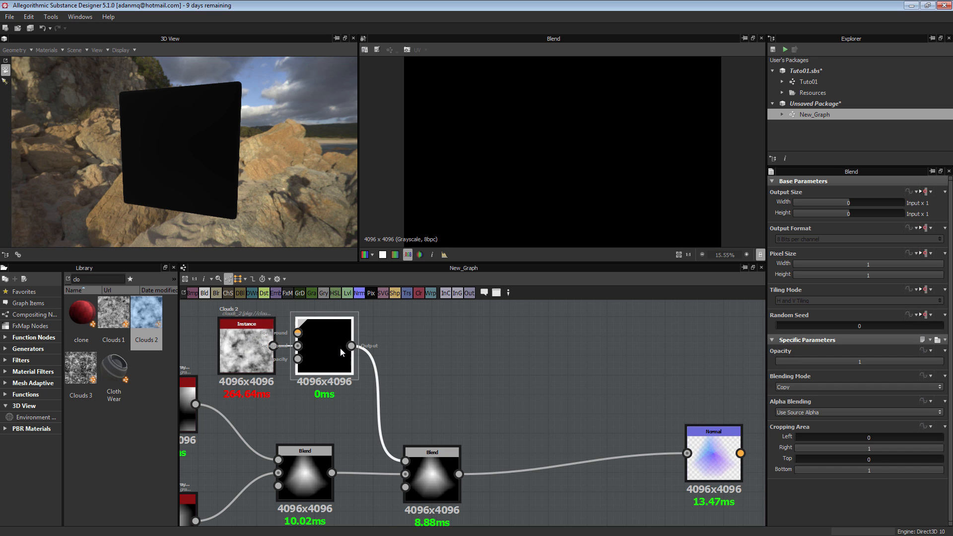
{"action": "left_click", "coordinate": [245, 356]}
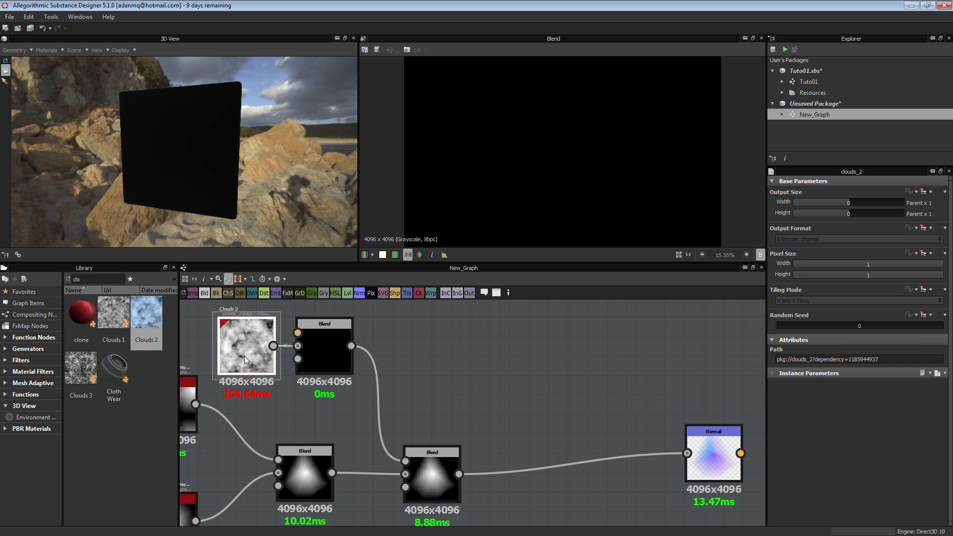
{"action": "left_click", "coordinate": [326, 349]}
{"action": "key", "text": "Delete"}
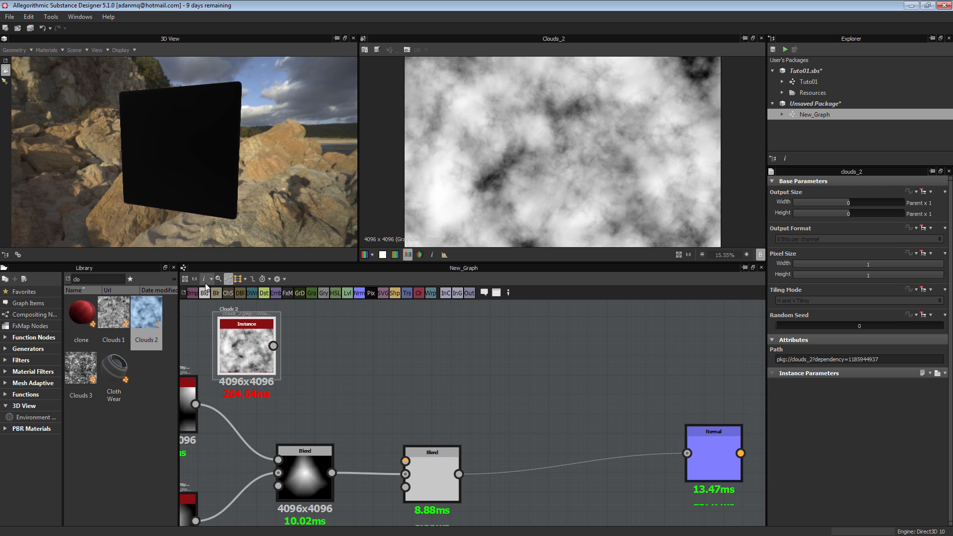
Insert a Blur node between the Clouds 2 node and the subtracting Blend node, and preview the Normal node.
{"action": "left_click", "coordinate": [216, 294]}
{"action": "left_click_drag", "start_coordinate": [391, 346], "coordinate": [453, 491]}
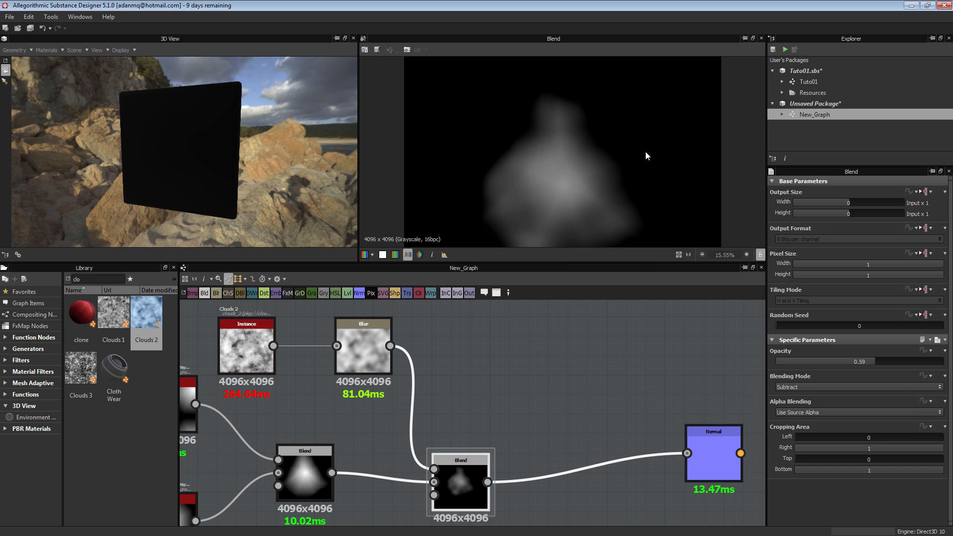
{"action": "double_click", "coordinate": [705, 455]}
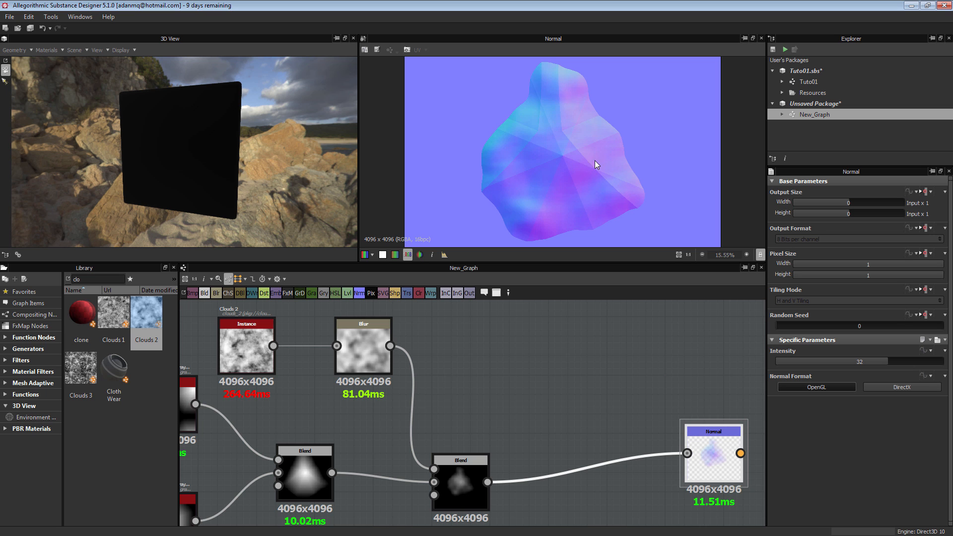
Insert another Blur node between the polygon Blend and the subtracting Blend, and inspect the softened relief in the normal map.
{"action": "middle_click_drag", "start_coordinate": [374, 446], "coordinate": [463, 343]}
{"action": "left_click", "coordinate": [396, 376]}
{"action": "left_click_drag", "start_coordinate": [545, 388], "coordinate": [642, 369]}
{"action": "middle_click_drag", "start_coordinate": [496, 409], "coordinate": [510, 450]}
{"action": "left_click", "coordinate": [419, 421]}
{"action": "left_click", "coordinate": [216, 293]}
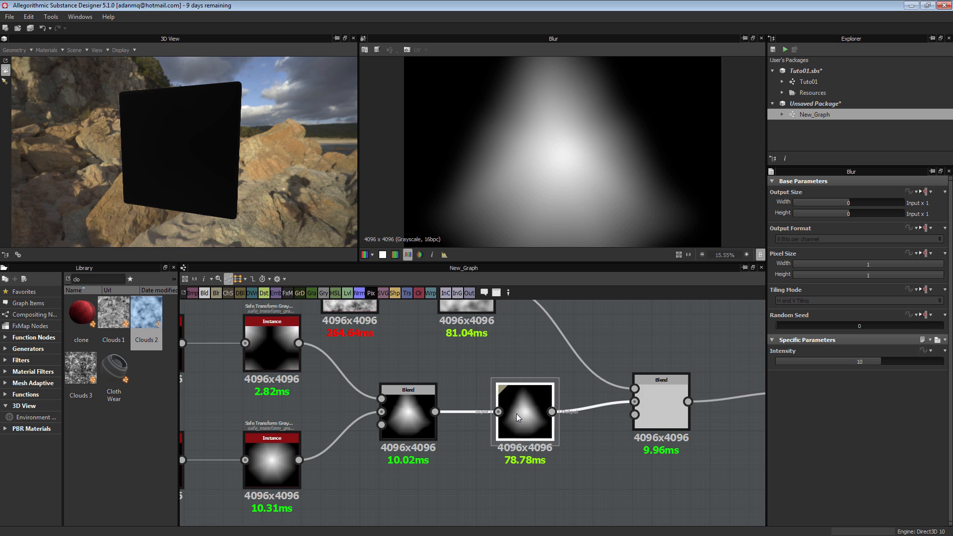
{"action": "middle_click_drag", "start_coordinate": [694, 371], "coordinate": [543, 385]}
{"action": "double_click", "coordinate": [665, 402]}
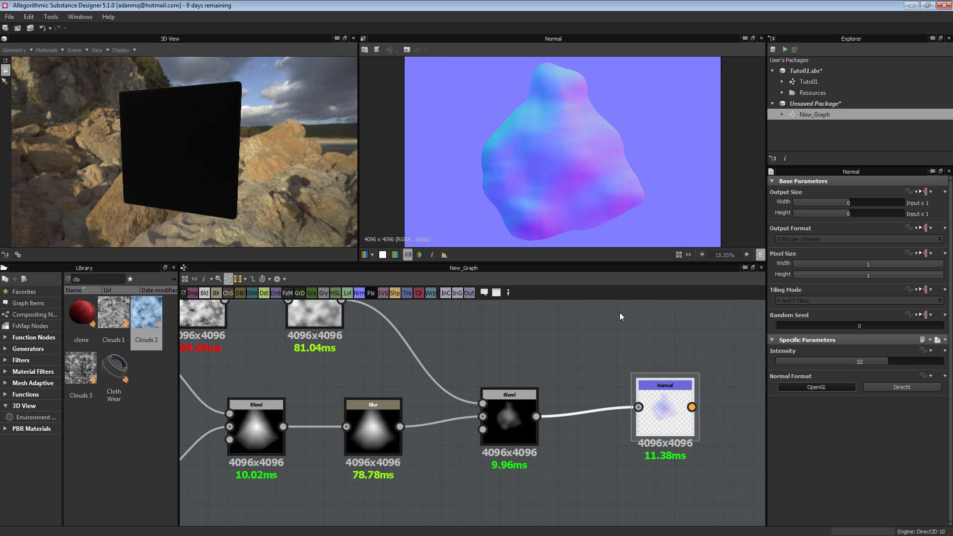
{"action": "scroll", "coordinate": [611, 165], "scroll_direction": "down", "scroll_amount": 1}
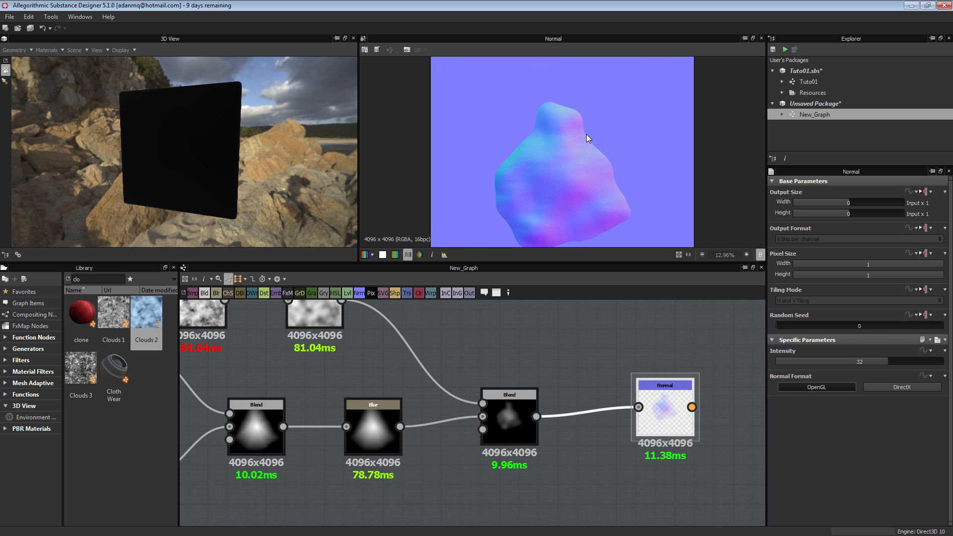
{"action": "middle_click_drag", "start_coordinate": [541, 227], "coordinate": [533, 203]}
{"action": "middle_click_drag", "start_coordinate": [565, 83], "coordinate": [562, 96]}
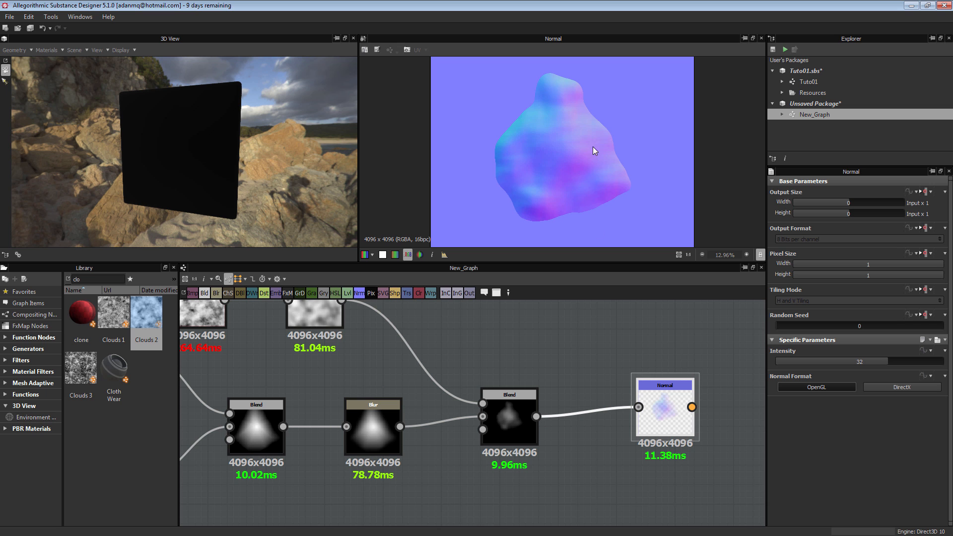
Delete all nodes of the rock experiment, keep only the output nodes, and move the Diffuse output closer to the others.
{"action": "scroll", "coordinate": [514, 373], "scroll_direction": "down", "scroll_amount": 5}
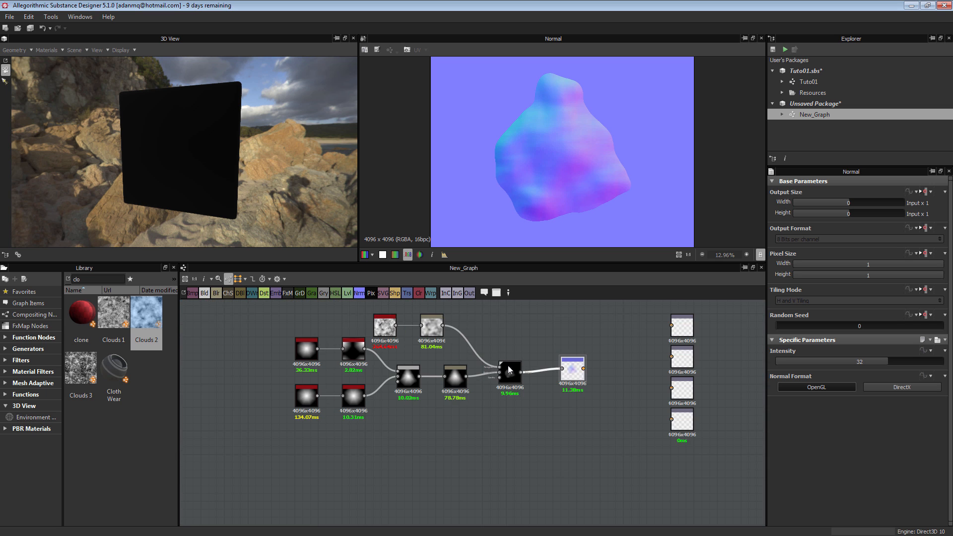
{"action": "left_click_drag", "start_coordinate": [572, 454], "coordinate": [279, 312]}
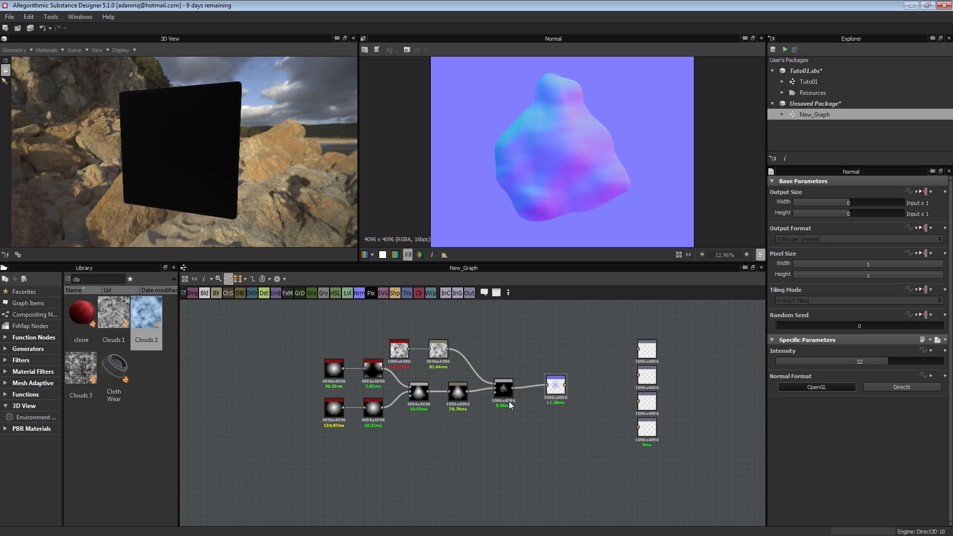
{"action": "left_click_drag", "start_coordinate": [584, 458], "coordinate": [382, 358]}
{"action": "key", "text": "Delete"}
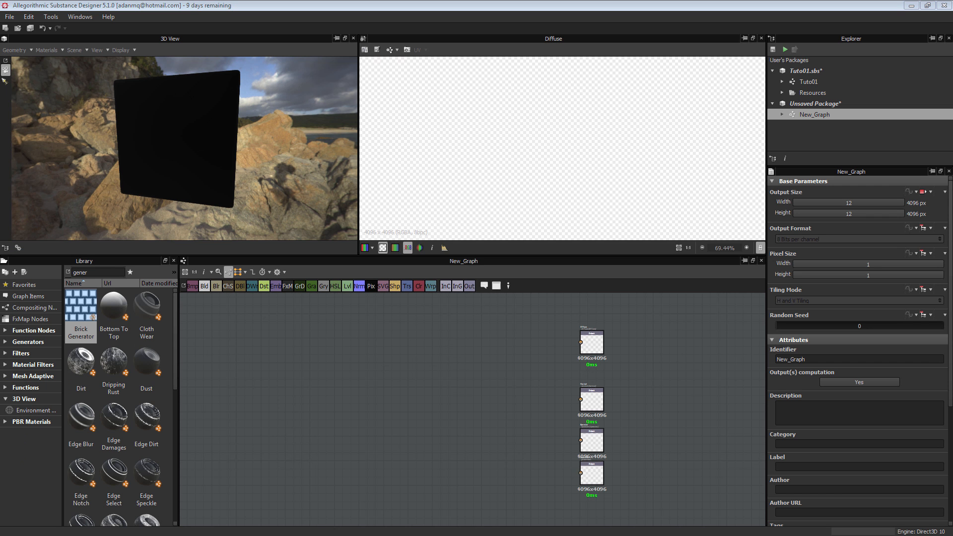
{"action": "left_click_drag", "start_coordinate": [597, 347], "coordinate": [597, 359]}
{"action": "middle_click_drag", "start_coordinate": [502, 430], "coordinate": [538, 411]}
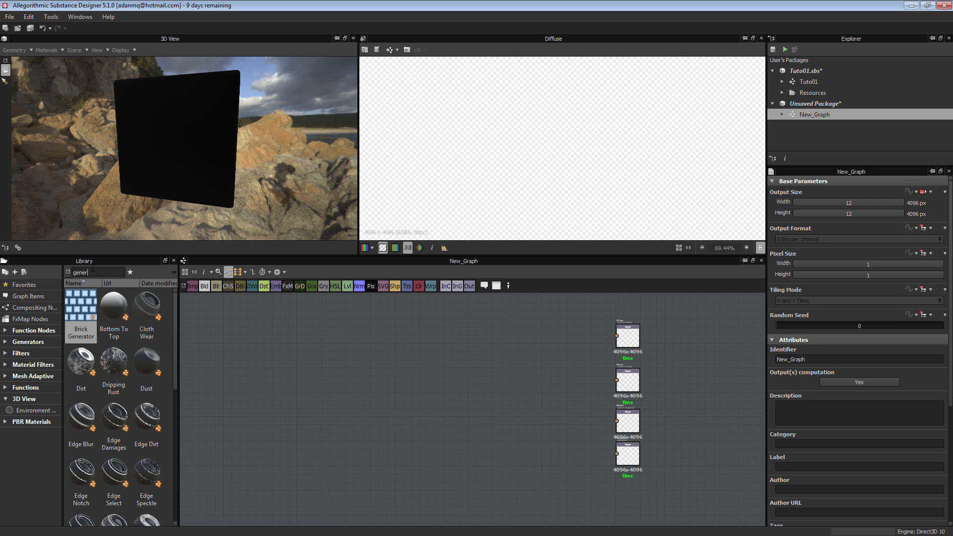
Search the library for "bn" and add a BnW Spots 3 node to the graph, viewing the whole pattern.
{"action": "key", "text": "BackSpace"}
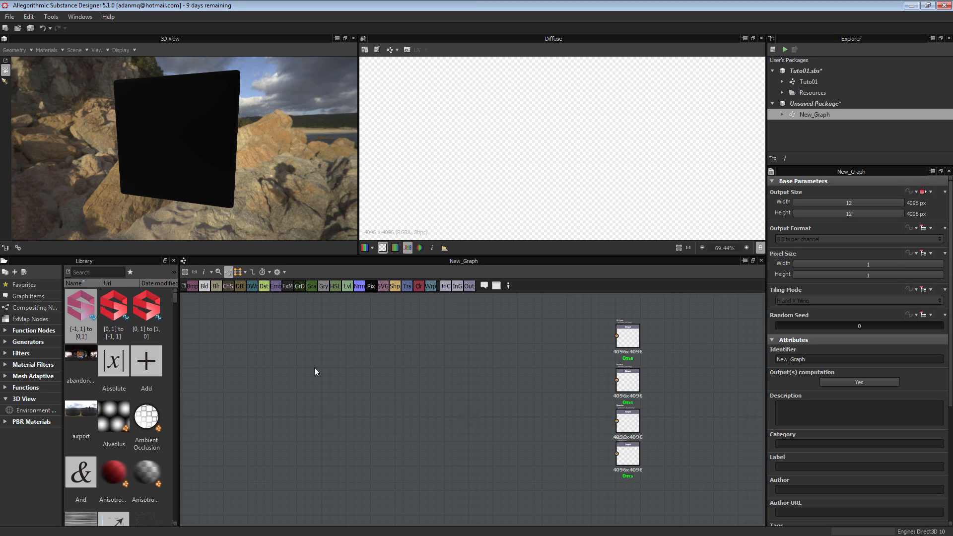
{"action": "left_click", "coordinate": [113, 276]}
{"action": "type", "text": "bn"}
{"action": "left_click_drag", "start_coordinate": [136, 317], "coordinate": [397, 341]}
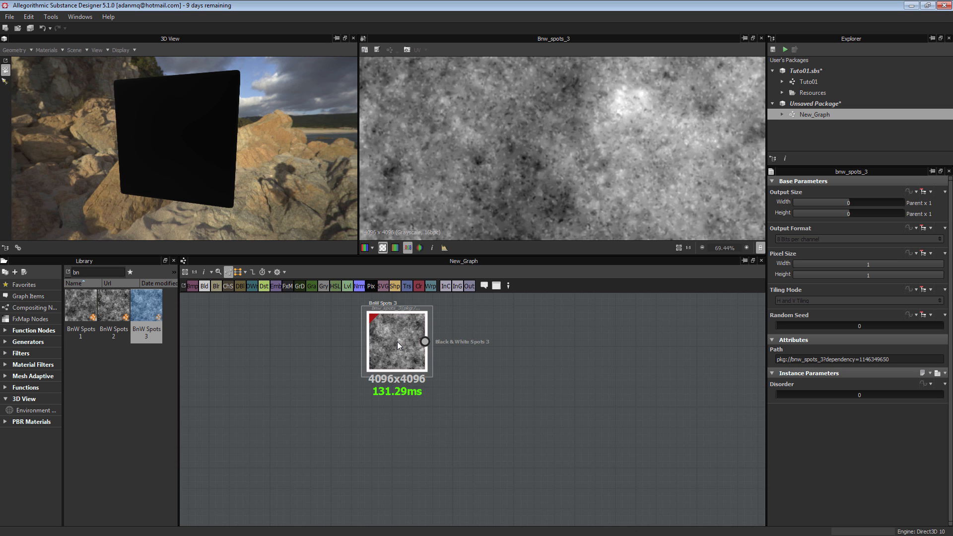
{"action": "scroll", "coordinate": [621, 149], "scroll_direction": "down", "scroll_amount": 5}
{"action": "scroll", "coordinate": [439, 330], "scroll_direction": "up", "scroll_amount": 2}
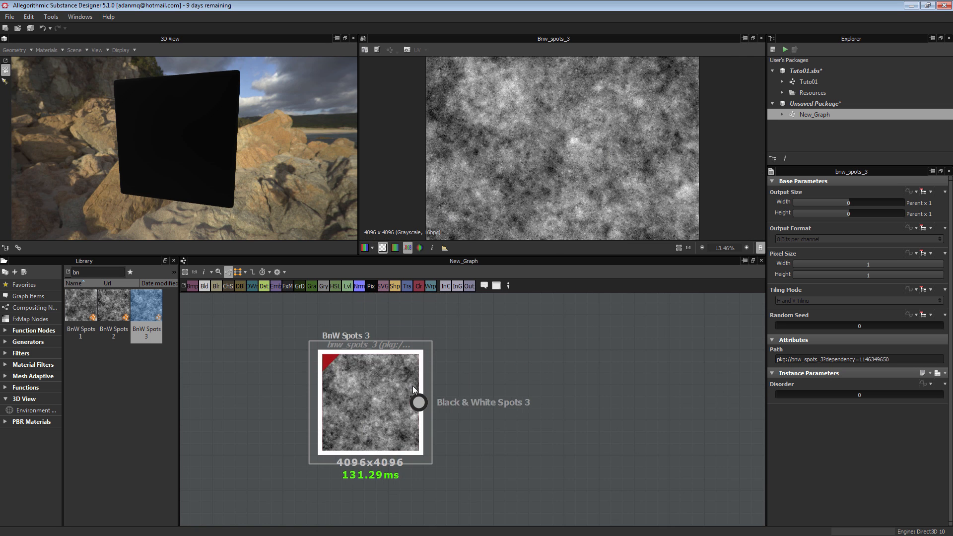
Set the BnW Spots 3 node's random seed to 6 and check the full pattern.
{"action": "left_click_drag", "start_coordinate": [786, 328], "coordinate": [883, 329]}
{"action": "scroll", "coordinate": [615, 195], "scroll_direction": "down", "scroll_amount": 2}
{"action": "scroll", "coordinate": [615, 195], "scroll_direction": "down", "scroll_amount": 1}
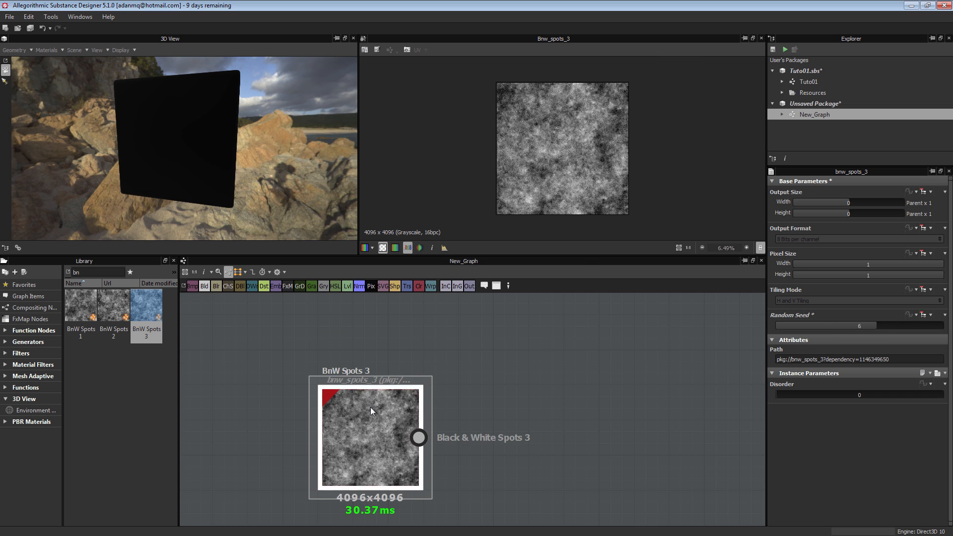
Move the BnW Spots 3 node well to the left of the output nodes to leave room for the chain.
{"action": "scroll", "coordinate": [602, 403], "scroll_direction": "down", "scroll_amount": 5}
{"action": "middle_click_drag", "start_coordinate": [622, 382], "coordinate": [575, 372]}
{"action": "scroll", "coordinate": [575, 372], "scroll_direction": "up", "scroll_amount": 3}
{"action": "left_click_drag", "start_coordinate": [484, 364], "coordinate": [444, 346]}
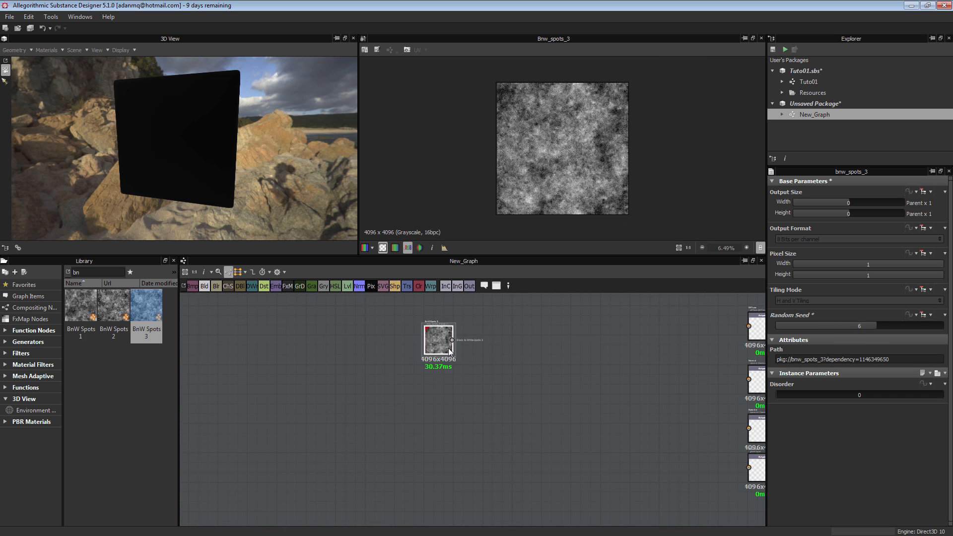
{"action": "middle_click_drag", "start_coordinate": [555, 332], "coordinate": [435, 389]}
{"action": "left_click_drag", "start_coordinate": [318, 401], "coordinate": [306, 380]}
{"action": "scroll", "coordinate": [306, 380], "scroll_direction": "up", "scroll_amount": 2}
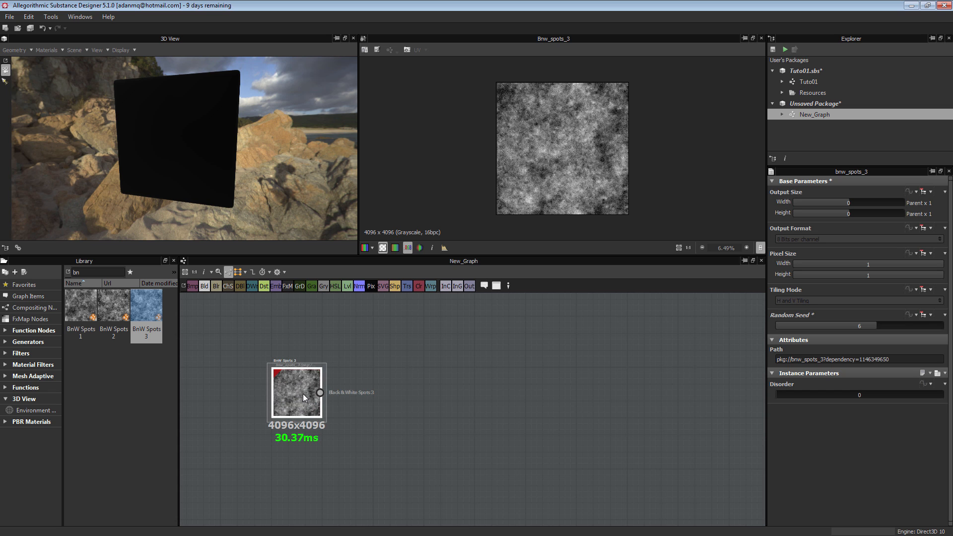
{"action": "scroll", "coordinate": [300, 376], "scroll_direction": "up", "scroll_amount": 2}
{"action": "mouse_move", "coordinate": [308, 386]}
{"action": "left_mouse_down"}
{"action": "mouse_move", "coordinate": [291, 378]}
{"action": "mouse_move", "coordinate": [309, 379]}
{"action": "left_mouse_up"}
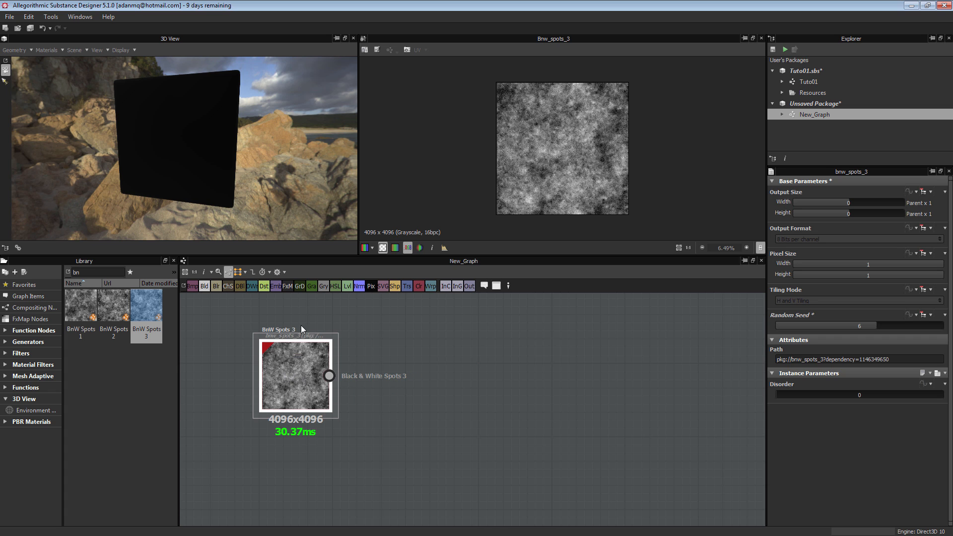
Add a Gradient Map node fed by BnW Spots 3 and place it just to the right of that node.
{"action": "left_click", "coordinate": [311, 286]}
{"action": "left_click_drag", "start_coordinate": [434, 367], "coordinate": [401, 367]}
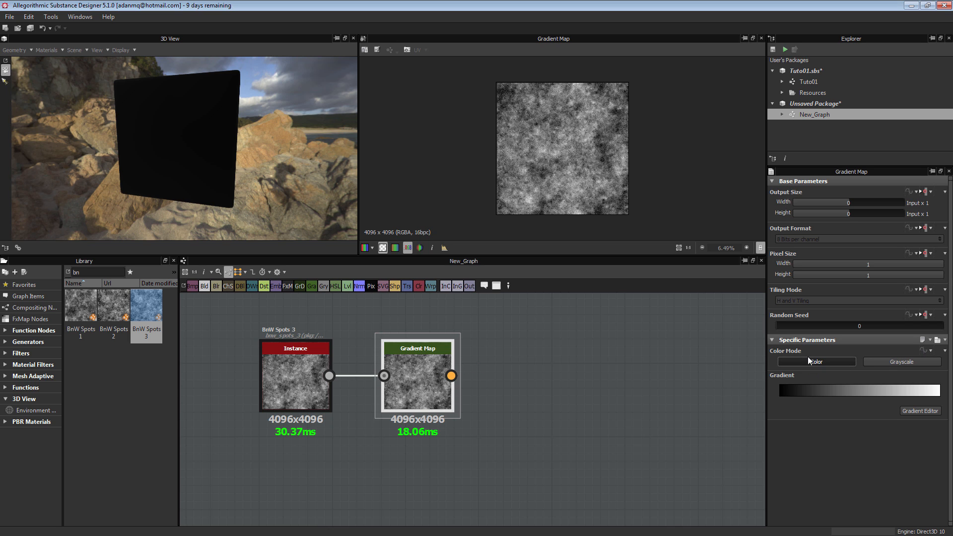
{"action": "middle_click_drag", "start_coordinate": [578, 363], "coordinate": [513, 374]}
{"action": "left_click_drag", "start_coordinate": [359, 383], "coordinate": [348, 382]}
{"action": "middle_click_drag", "start_coordinate": [578, 333], "coordinate": [501, 371]}
{"action": "scroll", "coordinate": [501, 371], "scroll_direction": "down", "scroll_amount": 3}
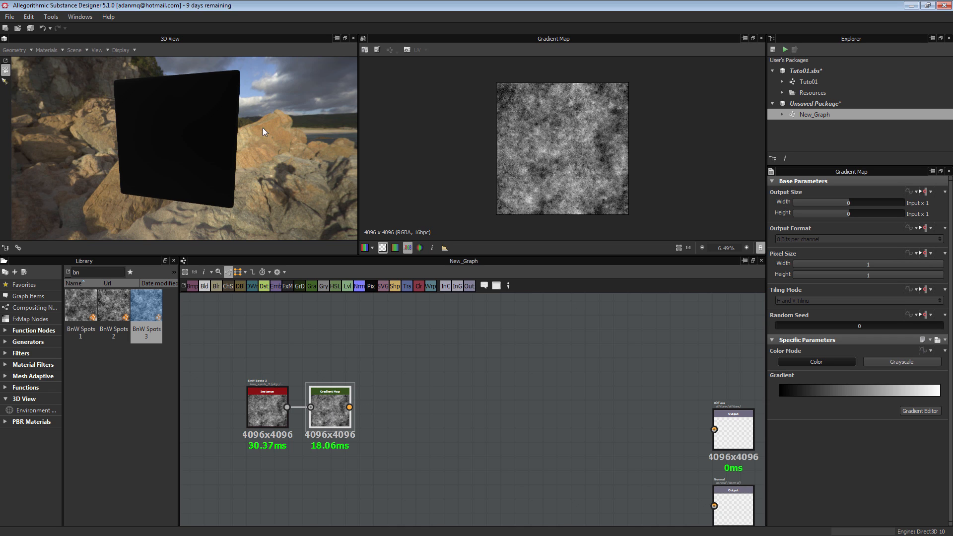
{"action": "left_click_drag", "start_coordinate": [325, 412], "coordinate": [331, 409]}
Add the Gres_33x33_cm__Ref._Madrid_Terra image from the Tuto01 package's resources to the graph as a Bitmap node.
{"action": "left_click", "coordinate": [803, 93]}
{"action": "left_click", "coordinate": [783, 93]}
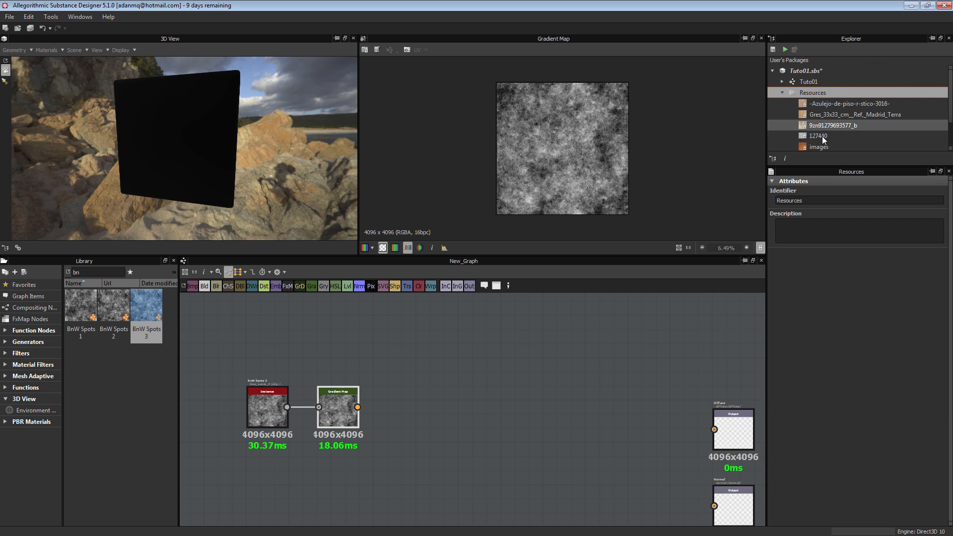
{"action": "left_click", "coordinate": [833, 115]}
{"action": "left_click", "coordinate": [818, 105]}
{"action": "left_click_drag", "start_coordinate": [818, 111], "coordinate": [451, 430]}
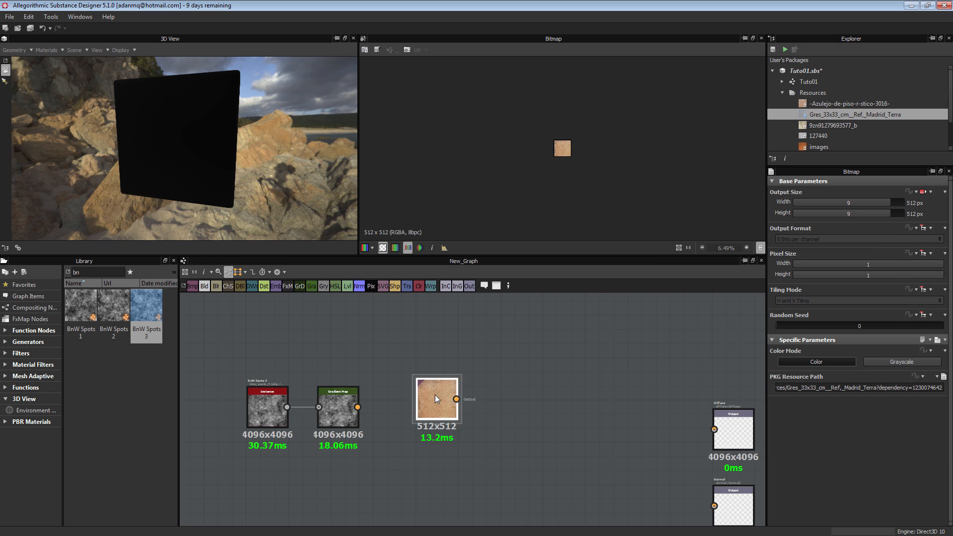
Place the Bitmap node above and to the right of the Gradient Map and view its tile texture enlarged in the graph.
{"action": "scroll", "coordinate": [435, 394], "scroll_direction": "up", "scroll_amount": 4}
{"action": "middle_click_drag", "start_coordinate": [429, 407], "coordinate": [518, 409]}
{"action": "scroll", "coordinate": [521, 407], "scroll_direction": "down", "scroll_amount": 1}
{"action": "left_click_drag", "start_coordinate": [525, 405], "coordinate": [536, 371]}
{"action": "scroll", "coordinate": [580, 363], "scroll_direction": "up", "scroll_amount": 3}
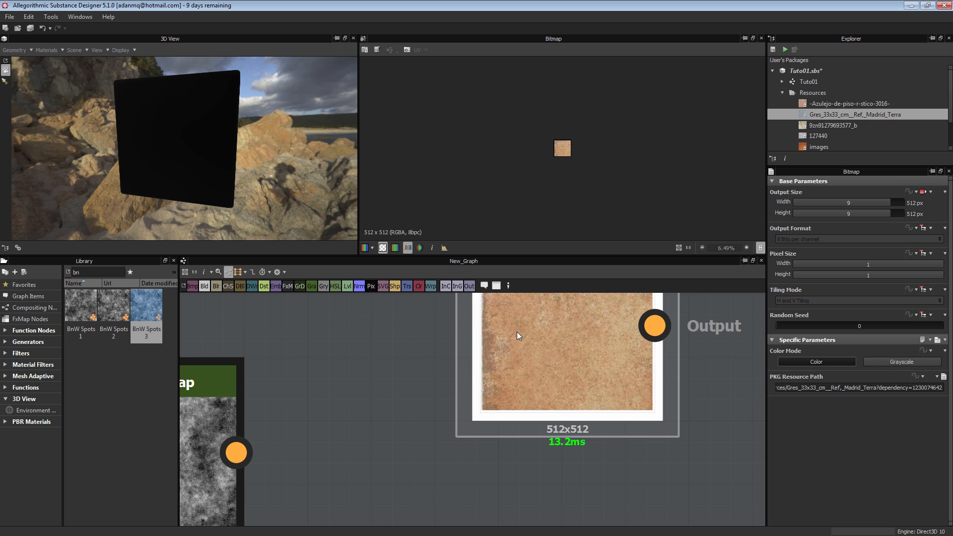
{"action": "middle_click_drag", "start_coordinate": [602, 364], "coordinate": [601, 380]}
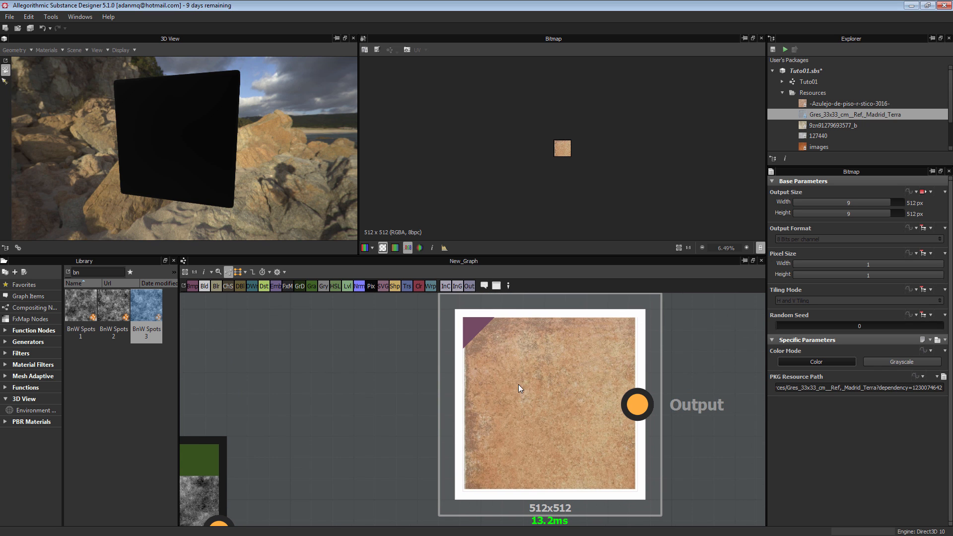
{"action": "scroll", "coordinate": [518, 384], "scroll_direction": "down", "scroll_amount": 2}
Open the Gradient Map's Gradient Editor, pick a gradient diagonally across the tile bitmap, and inspect the coloured result.
{"action": "left_click", "coordinate": [331, 401]}
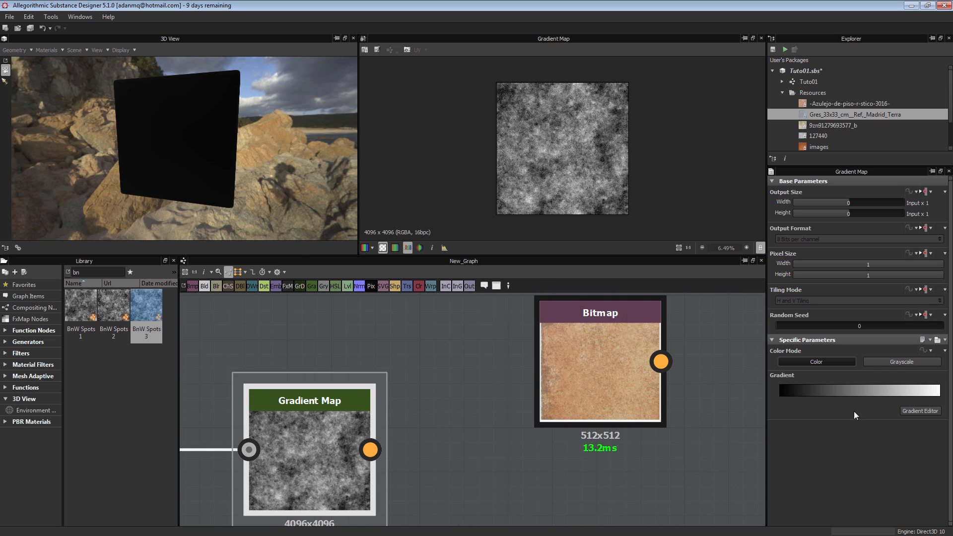
{"action": "left_click", "coordinate": [921, 410]}
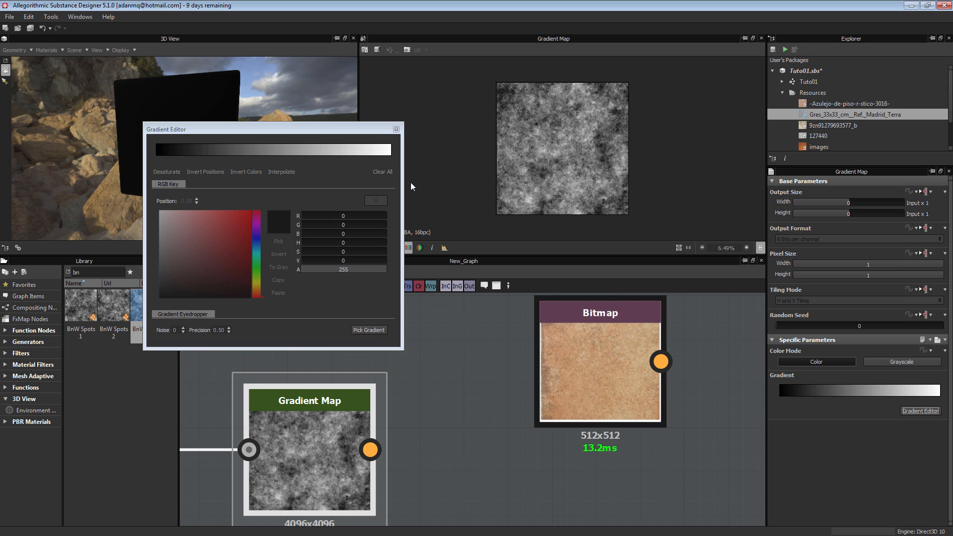
{"action": "left_click", "coordinate": [368, 331]}
{"action": "mouse_move", "coordinate": [559, 336]}
{"action": "left_mouse_down"}
{"action": "mouse_move", "coordinate": [560, 357]}
{"action": "mouse_move", "coordinate": [615, 412]}
{"action": "left_mouse_up"}
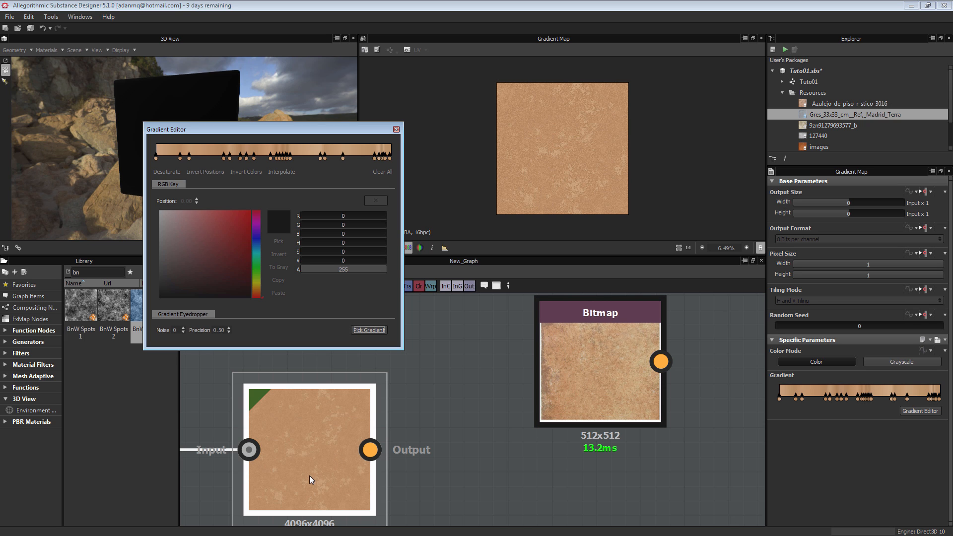
{"action": "scroll", "coordinate": [569, 152], "scroll_direction": "up", "scroll_amount": 5}
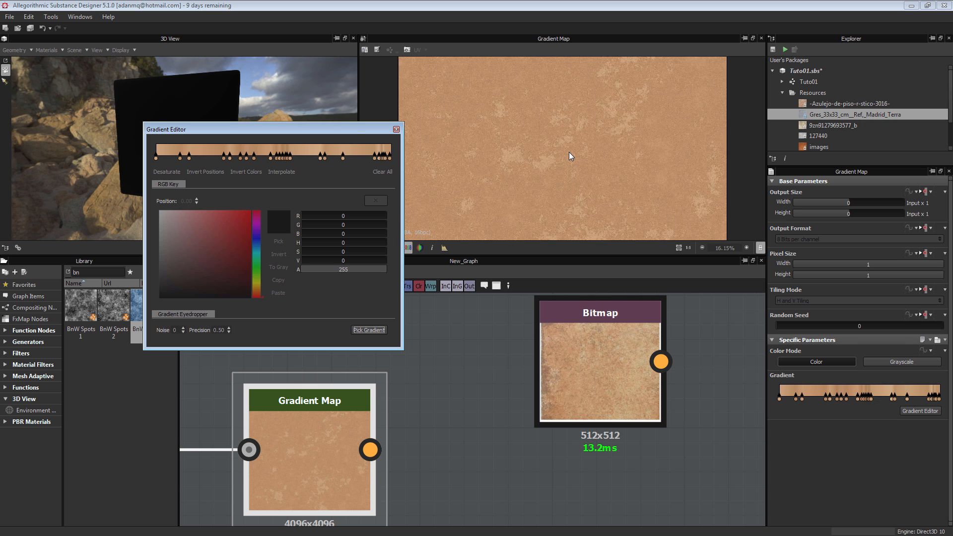
{"action": "scroll", "coordinate": [569, 152], "scroll_direction": "down", "scroll_amount": 4}
Re-pick the Gradient Map's gradient from several other parts of the tile bitmap, ending with a stroke down its lighter right side.
{"action": "left_click", "coordinate": [369, 330]}
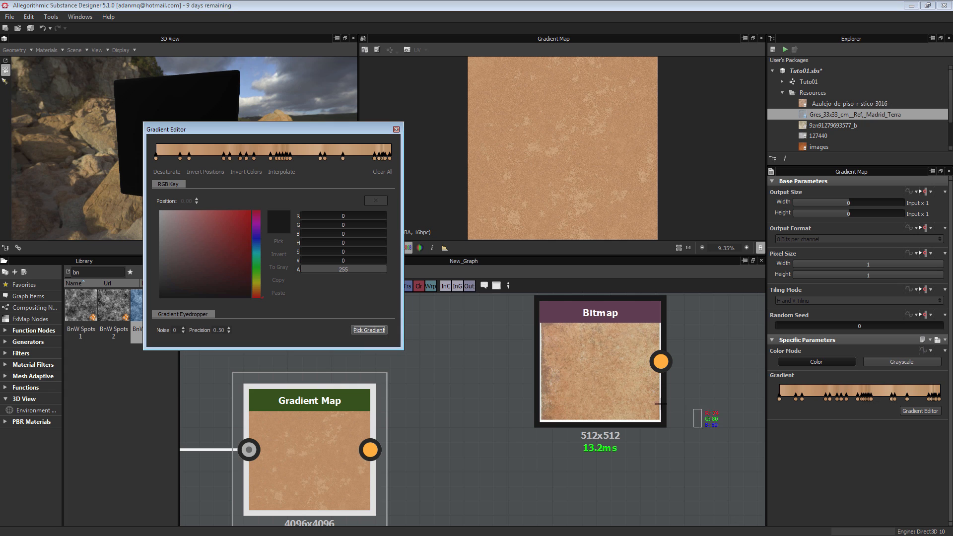
{"action": "left_click_drag", "start_coordinate": [610, 404], "coordinate": [611, 366]}
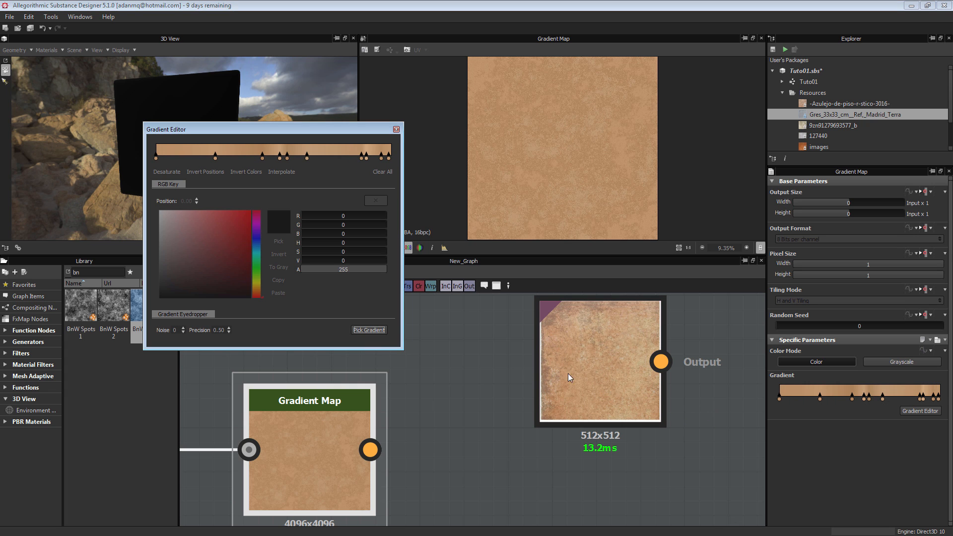
{"action": "left_click", "coordinate": [369, 330]}
{"action": "mouse_move", "coordinate": [562, 395]}
{"action": "left_mouse_down"}
{"action": "mouse_move", "coordinate": [559, 336]}
{"action": "mouse_move", "coordinate": [574, 395]}
{"action": "left_mouse_up"}
{"action": "left_click", "coordinate": [382, 331]}
{"action": "left_click_drag", "start_coordinate": [630, 340], "coordinate": [624, 394]}
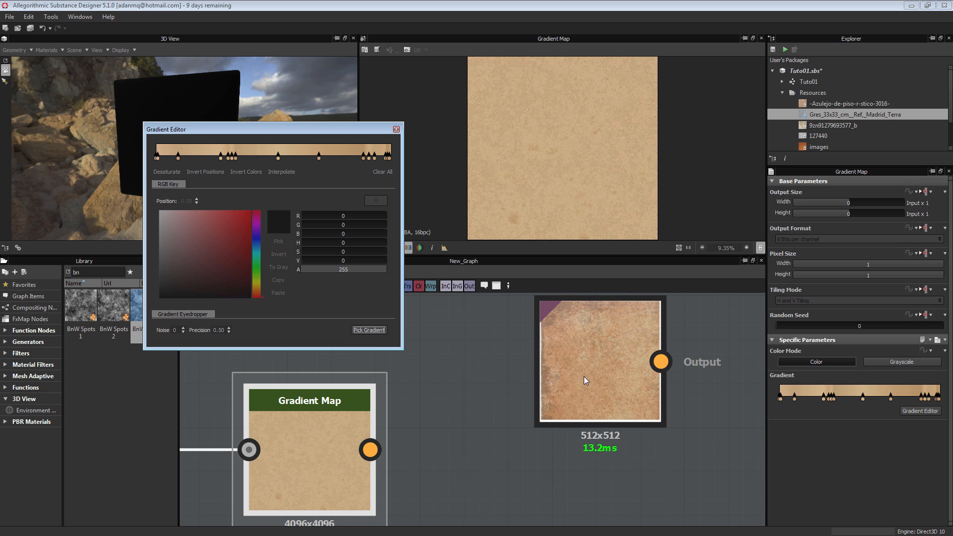
Re-pick the Gradient Map's gradient with short strokes in the middle and lower part of the tile bitmap.
{"action": "mouse_move", "coordinate": [567, 379]}
{"action": "left_mouse_down"}
{"action": "mouse_move", "coordinate": [561, 412]}
{"action": "mouse_move", "coordinate": [576, 414]}
{"action": "left_mouse_up"}
{"action": "scroll", "coordinate": [618, 362], "scroll_direction": "up", "scroll_amount": 2}
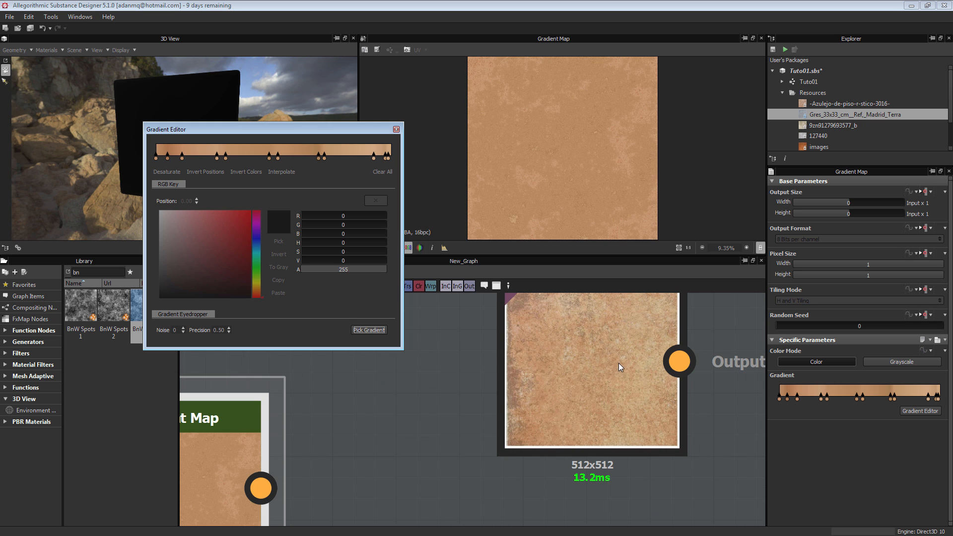
{"action": "scroll", "coordinate": [602, 372], "scroll_direction": "down", "scroll_amount": 2}
{"action": "middle_click_drag", "start_coordinate": [589, 365], "coordinate": [533, 363]}
{"action": "scroll", "coordinate": [549, 358], "scroll_direction": "up", "scroll_amount": 2}
{"action": "middle_click_drag", "start_coordinate": [500, 327], "coordinate": [520, 362]}
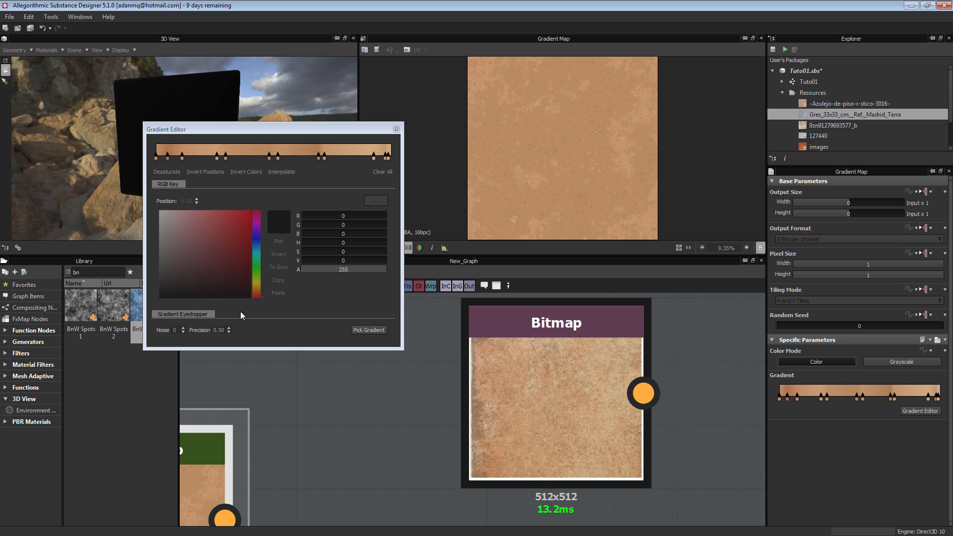
{"action": "left_click", "coordinate": [368, 330]}
{"action": "left_click_drag", "start_coordinate": [519, 450], "coordinate": [509, 405]}
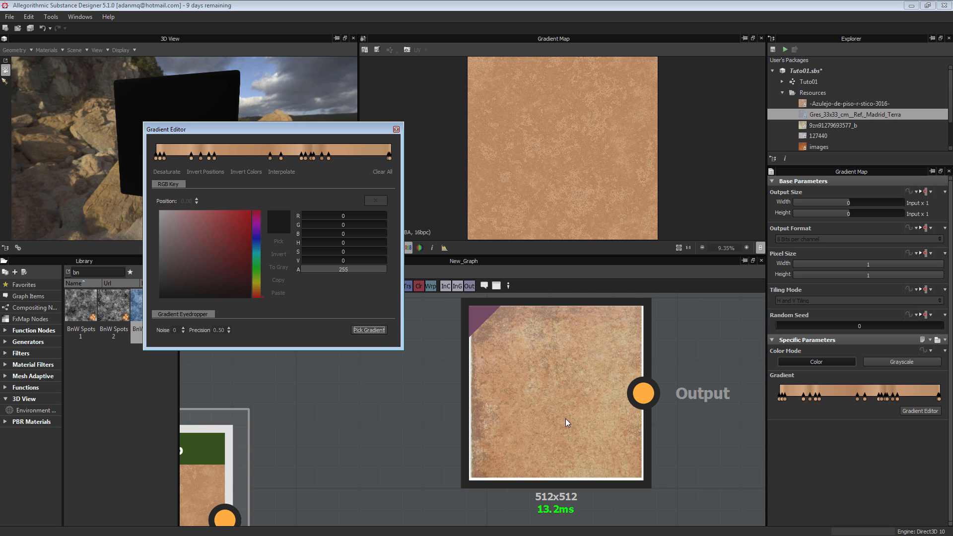
Sample the gradient again from other spots on the tile bitmap, including strokes in its lower and upper-left parts.
{"action": "left_click", "coordinate": [368, 329]}
{"action": "mouse_move", "coordinate": [503, 458]}
{"action": "left_mouse_down"}
{"action": "mouse_move", "coordinate": [496, 477]}
{"action": "mouse_move", "coordinate": [522, 423]}
{"action": "left_mouse_up"}
{"action": "left_click", "coordinate": [368, 329]}
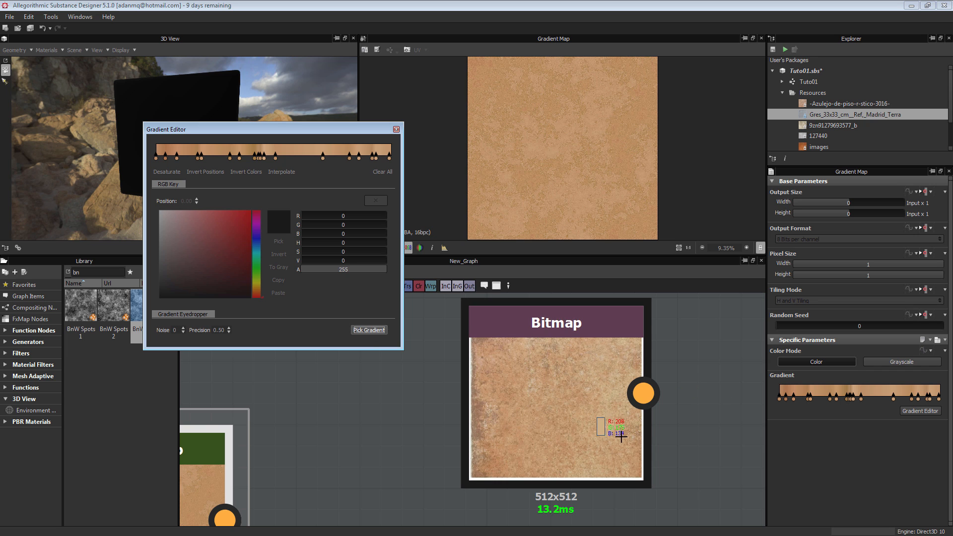
{"action": "mouse_move", "coordinate": [496, 476]}
{"action": "left_mouse_down"}
{"action": "mouse_move", "coordinate": [519, 454]}
{"action": "mouse_move", "coordinate": [503, 409]}
{"action": "left_mouse_up"}
{"action": "left_click", "coordinate": [368, 330]}
{"action": "left_click_drag", "start_coordinate": [483, 353], "coordinate": [504, 407]}
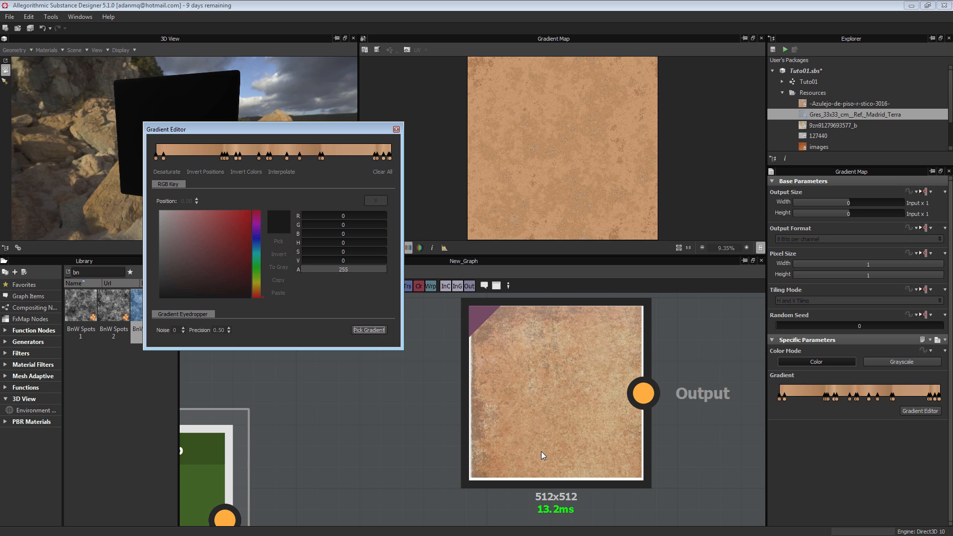
Pick the gradient diagonally down through the middle of the tile bitmap and inspect the coloured texture.
{"action": "left_click", "coordinate": [369, 330]}
{"action": "mouse_move", "coordinate": [536, 379]}
{"action": "left_mouse_down"}
{"action": "mouse_move", "coordinate": [526, 398]}
{"action": "mouse_move", "coordinate": [531, 461]}
{"action": "mouse_move", "coordinate": [555, 420]}
{"action": "mouse_move", "coordinate": [576, 441]}
{"action": "left_mouse_up"}
{"action": "left_click", "coordinate": [369, 330]}
{"action": "left_click", "coordinate": [373, 331]}
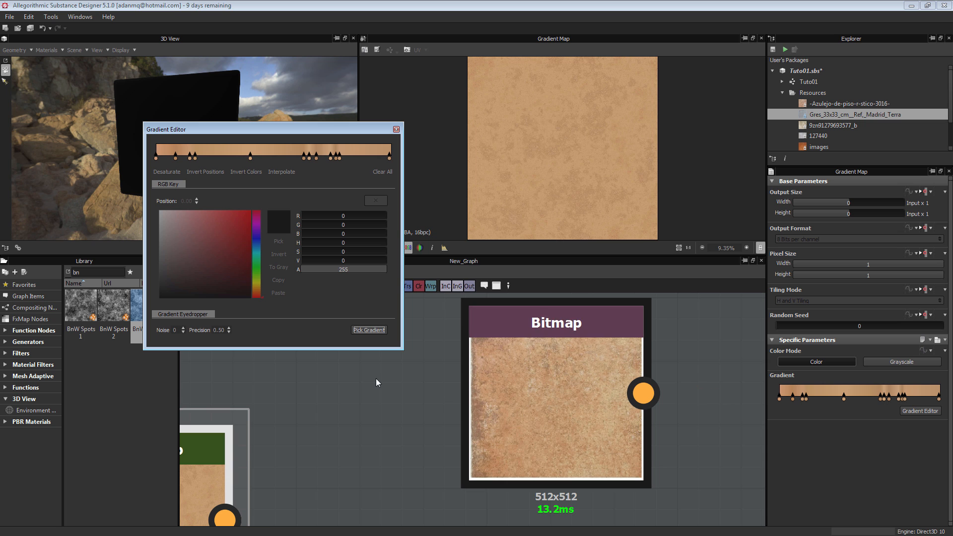
{"action": "scroll", "coordinate": [554, 173], "scroll_direction": "up", "scroll_amount": 3}
{"action": "scroll", "coordinate": [555, 173], "scroll_direction": "down", "scroll_amount": 4}
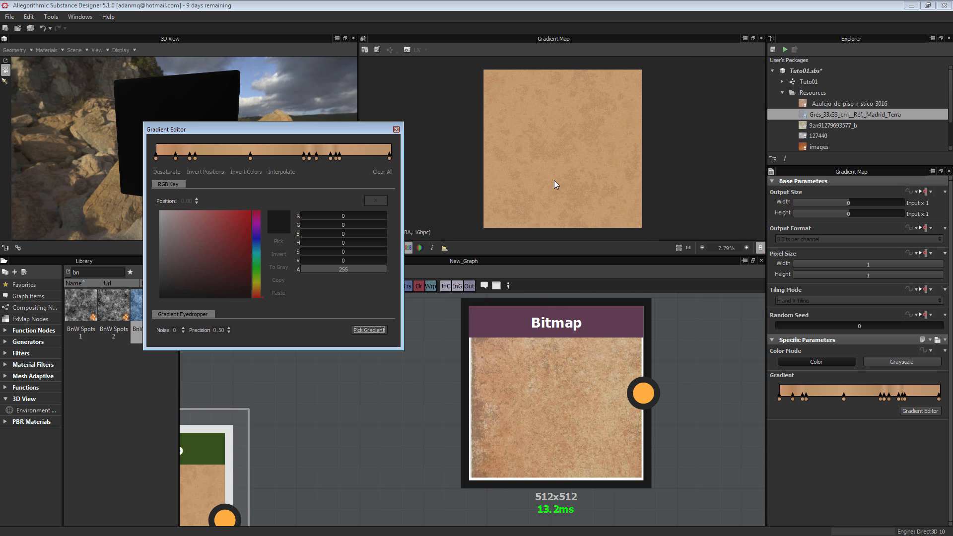
Close the Gradient Editor and delete the tile Bitmap node from the graph.
{"action": "left_click", "coordinate": [396, 129]}
{"action": "scroll", "coordinate": [614, 410], "scroll_direction": "down", "scroll_amount": 4}
{"action": "left_click", "coordinate": [538, 395]}
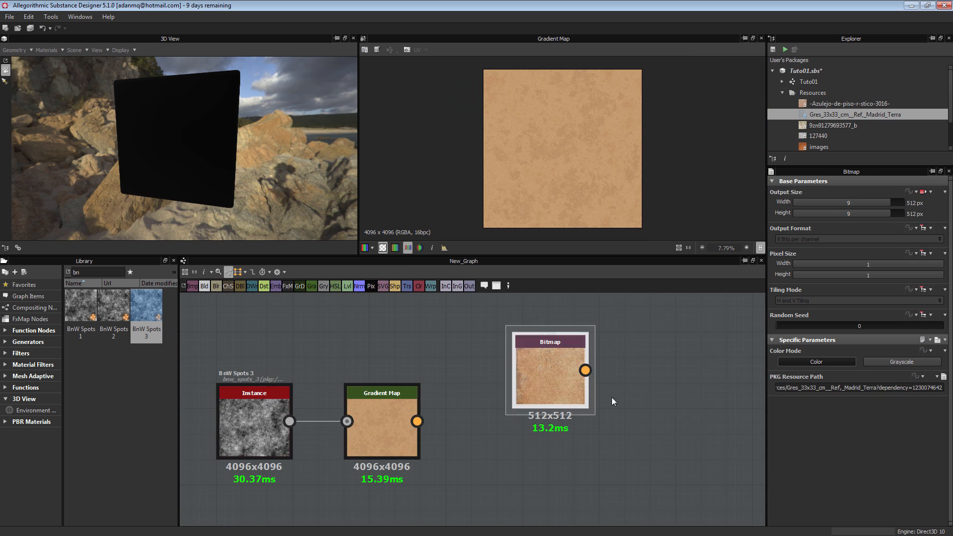
{"action": "key", "text": "Delete"}
{"action": "scroll", "coordinate": [457, 401], "scroll_direction": "down", "scroll_amount": 2}
{"action": "left_click", "coordinate": [430, 439]}
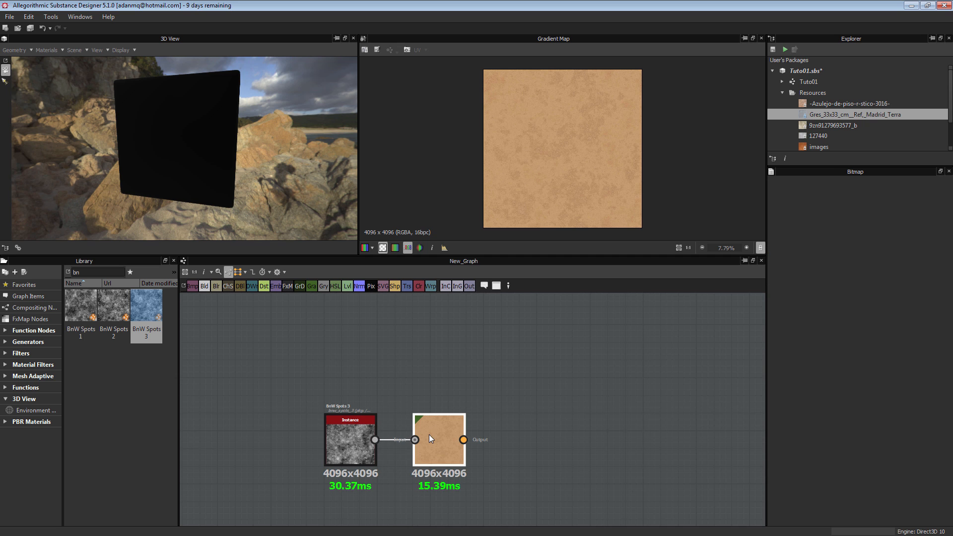
{"action": "left_click", "coordinate": [430, 439]}
{"action": "middle_click_drag", "start_coordinate": [434, 440], "coordinate": [427, 407]}
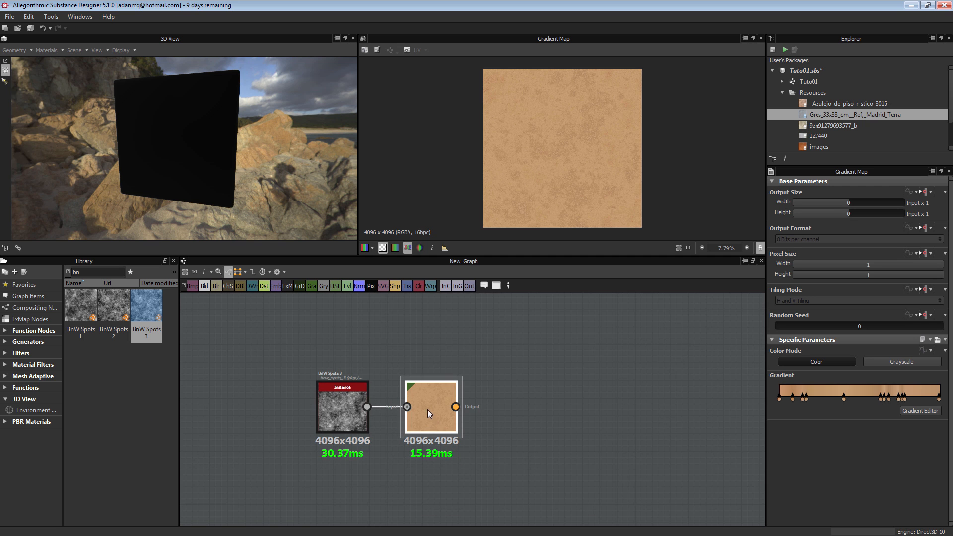
{"action": "scroll", "coordinate": [424, 412], "scroll_direction": "up", "scroll_amount": 4}
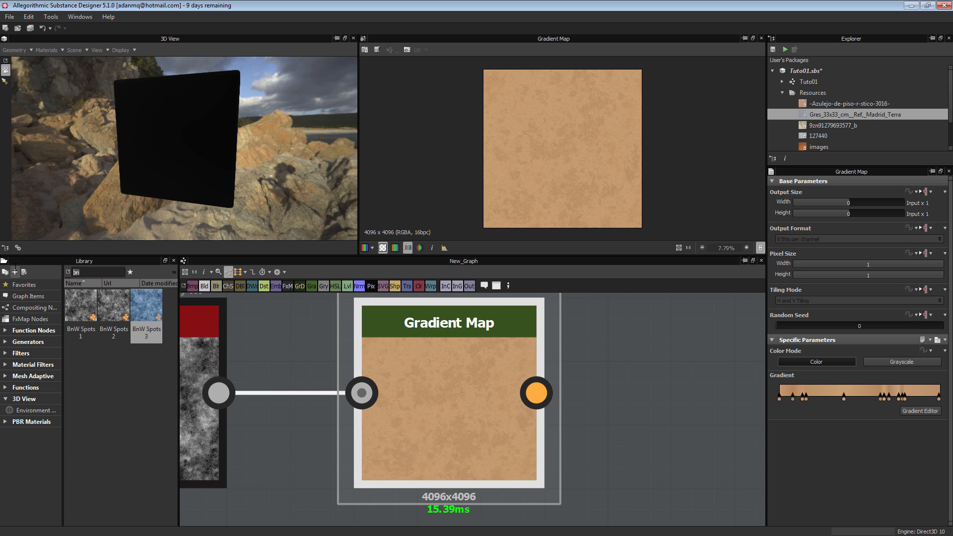
Search the library for "clo", add a Clouds 2 node above BnW Spots 3, and set its Random Seed to 4.
{"action": "key", "text": "BackSpace"}
{"action": "key", "text": "BackSpace"}
{"action": "type", "text": "clo"}
{"action": "scroll", "coordinate": [255, 365], "scroll_direction": "down", "scroll_amount": 3}
{"action": "left_click_drag", "start_coordinate": [146, 305], "coordinate": [411, 358]}
{"action": "scroll", "coordinate": [411, 358], "scroll_direction": "up", "scroll_amount": 2}
{"action": "scroll", "coordinate": [383, 365], "scroll_direction": "down", "scroll_amount": 3}
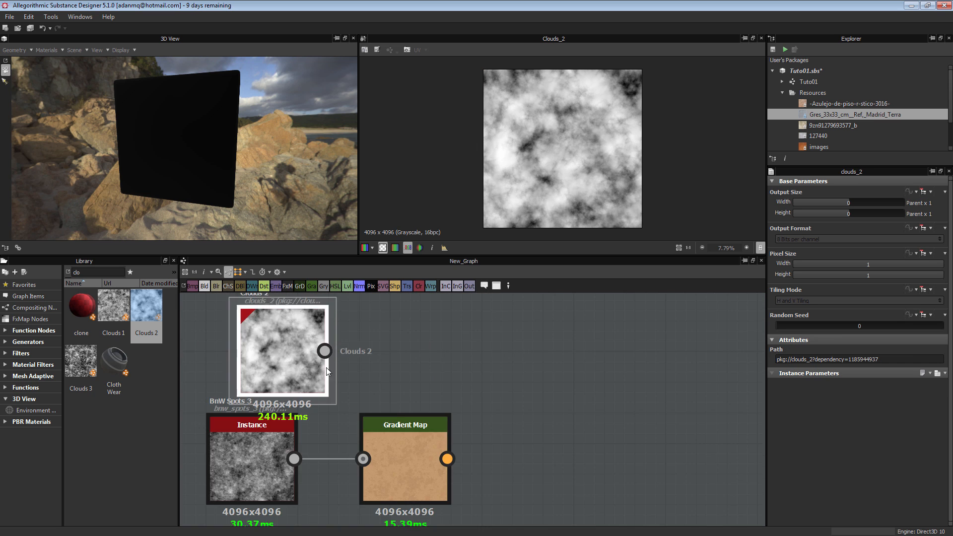
{"action": "left_click", "coordinate": [837, 325]}
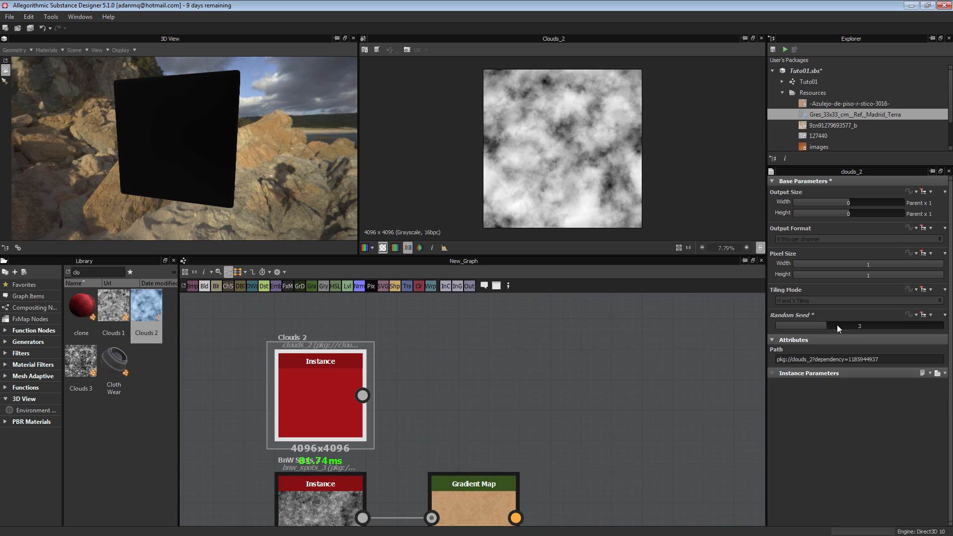
{"action": "scroll", "coordinate": [475, 412], "scroll_direction": "up", "scroll_amount": 1}
{"action": "scroll", "coordinate": [462, 415], "scroll_direction": "down", "scroll_amount": 2}
Duplicate the Gradient Map, place the copy beside Clouds 2, and connect the Clouds 2 output to its input.
{"action": "left_click", "coordinate": [452, 415]}
{"action": "key", "text": "ctrl+d"}
{"action": "left_click_drag", "start_coordinate": [460, 411], "coordinate": [480, 331]}
{"action": "left_click_drag", "start_coordinate": [386, 341], "coordinate": [456, 340]}
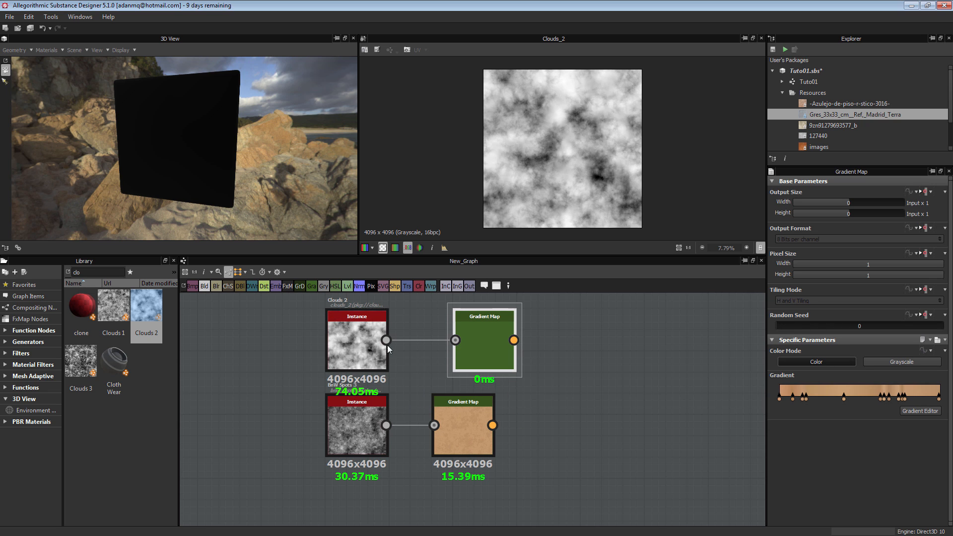
Move BnW Spots 3 and its Gradient Map lower to separate them from the Clouds 2 row.
{"action": "left_click_drag", "start_coordinate": [367, 410], "coordinate": [367, 430]}
{"action": "left_click", "coordinate": [370, 342]}
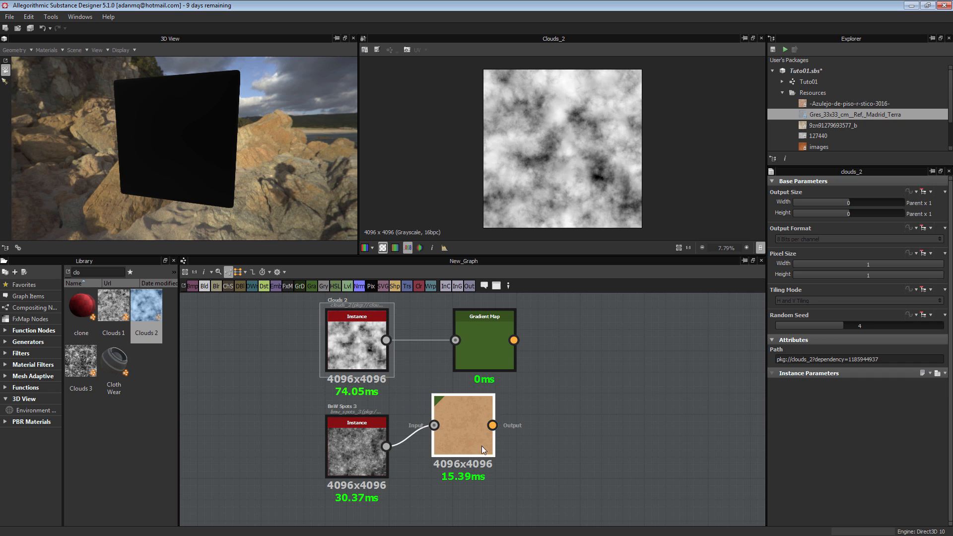
{"action": "left_click_drag", "start_coordinate": [481, 446], "coordinate": [490, 467]}
Add the images resource from the Tuto01 package as a Bitmap node to the right of the new Gradient Map.
{"action": "left_click", "coordinate": [817, 149]}
{"action": "scroll", "coordinate": [822, 144], "scroll_direction": "down", "scroll_amount": 1}
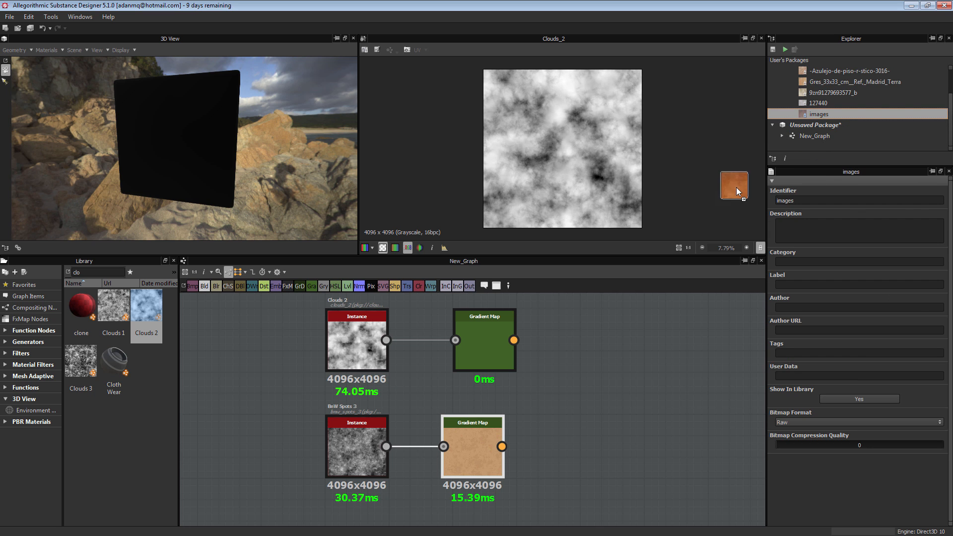
{"action": "left_click_drag", "start_coordinate": [737, 186], "coordinate": [643, 358]}
{"action": "scroll", "coordinate": [644, 358], "scroll_direction": "up", "scroll_amount": 5}
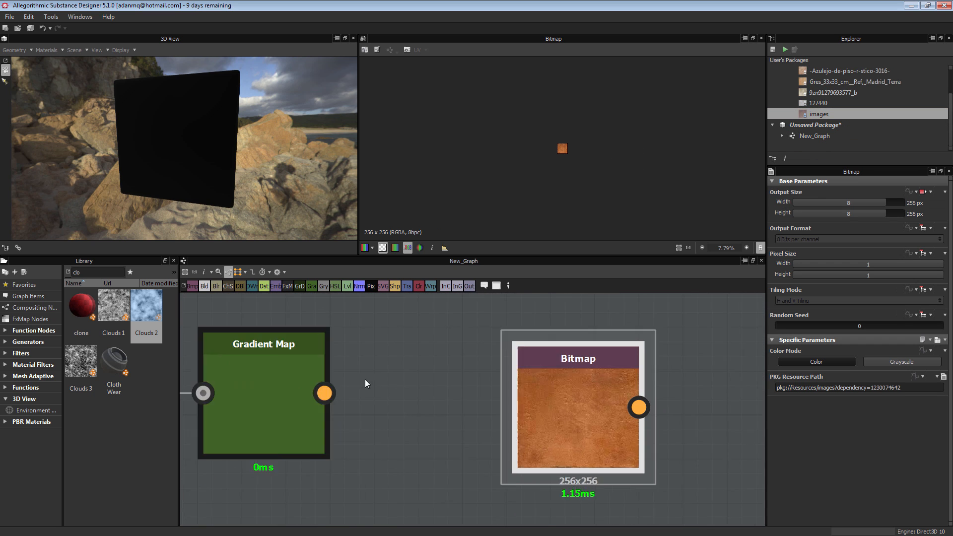
{"action": "scroll", "coordinate": [365, 379], "scroll_direction": "down", "scroll_amount": 1}
Recolour the Clouds 2 Gradient Map with a gradient picked from the orange bitmap, re-picking it with diagonal strokes.
{"action": "left_click", "coordinate": [279, 385]}
{"action": "scroll", "coordinate": [329, 402], "scroll_direction": "down", "scroll_amount": 1}
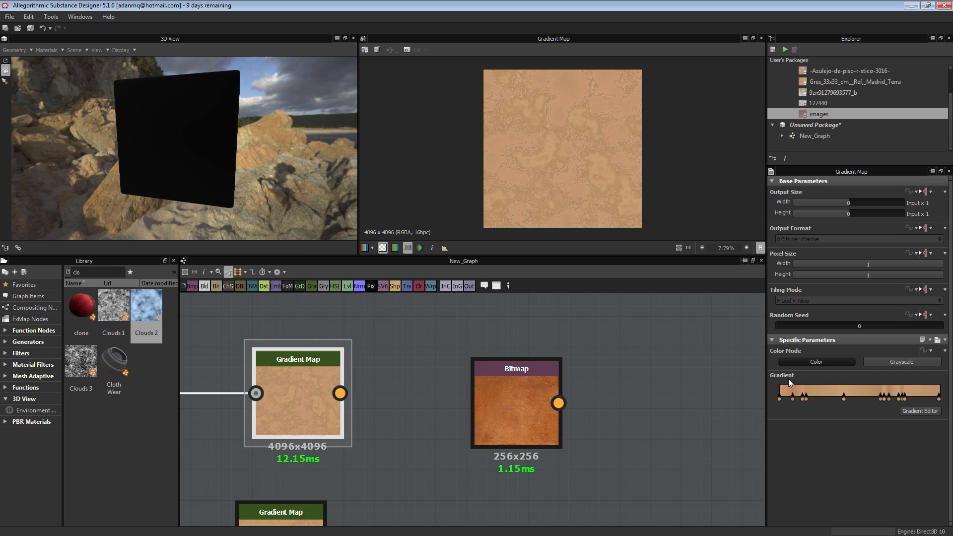
{"action": "left_click", "coordinate": [920, 411]}
{"action": "left_click", "coordinate": [369, 330]}
{"action": "left_click_drag", "start_coordinate": [503, 385], "coordinate": [540, 412]}
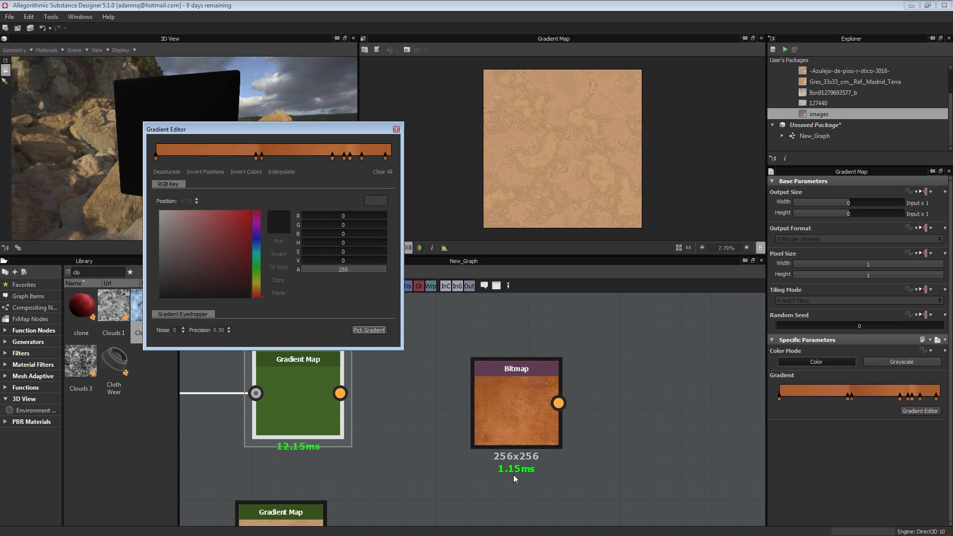
{"action": "scroll", "coordinate": [376, 348], "scroll_direction": "up", "scroll_amount": 2}
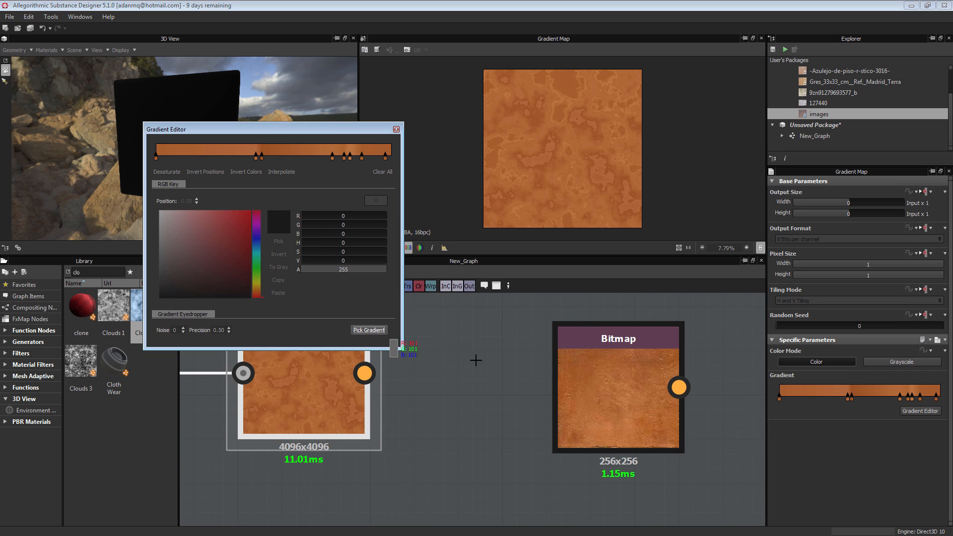
{"action": "left_click_drag", "start_coordinate": [589, 382], "coordinate": [664, 410]}
{"action": "mouse_move", "coordinate": [562, 386]}
{"action": "left_mouse_down"}
{"action": "mouse_move", "coordinate": [578, 389]}
{"action": "mouse_move", "coordinate": [596, 425]}
{"action": "left_mouse_up"}
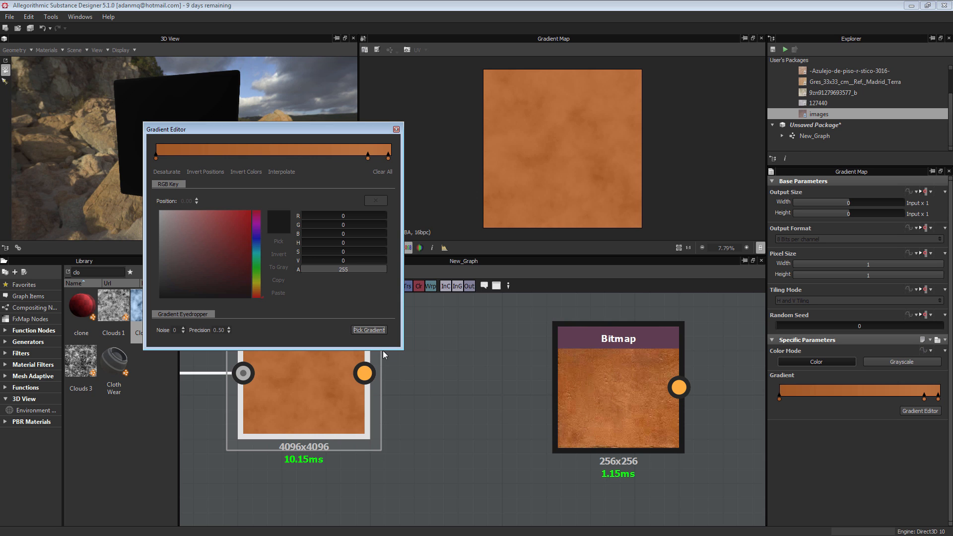
Delete the orange Bitmap node and arrange the two noise and Gradient Map pairs in compact rows.
{"action": "left_click", "coordinate": [648, 362]}
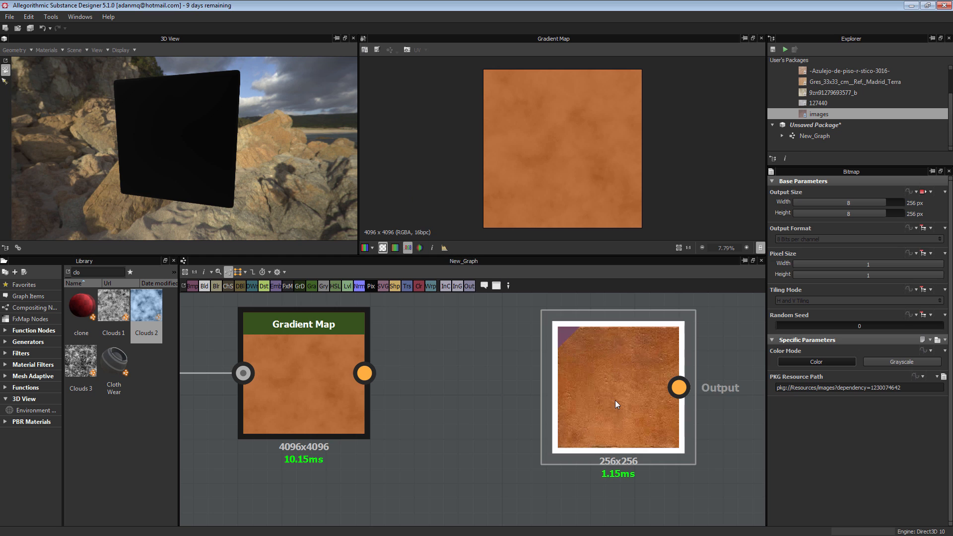
{"action": "key", "text": "Delete"}
{"action": "scroll", "coordinate": [442, 387], "scroll_direction": "down", "scroll_amount": 1}
{"action": "middle_click_drag", "start_coordinate": [328, 521], "coordinate": [334, 401]}
{"action": "scroll", "coordinate": [335, 401], "scroll_direction": "down", "scroll_amount": 2}
{"action": "middle_click_drag", "start_coordinate": [390, 304], "coordinate": [478, 383]}
{"action": "left_click_drag", "start_coordinate": [478, 384], "coordinate": [298, 348]}
{"action": "scroll", "coordinate": [395, 425], "scroll_direction": "down", "scroll_amount": 1}
{"action": "left_click_drag", "start_coordinate": [521, 508], "coordinate": [248, 452]}
{"action": "middle_click_drag", "start_coordinate": [417, 481], "coordinate": [392, 429]}
{"action": "left_click_drag", "start_coordinate": [394, 433], "coordinate": [391, 420]}
{"action": "left_click", "coordinate": [516, 388]}
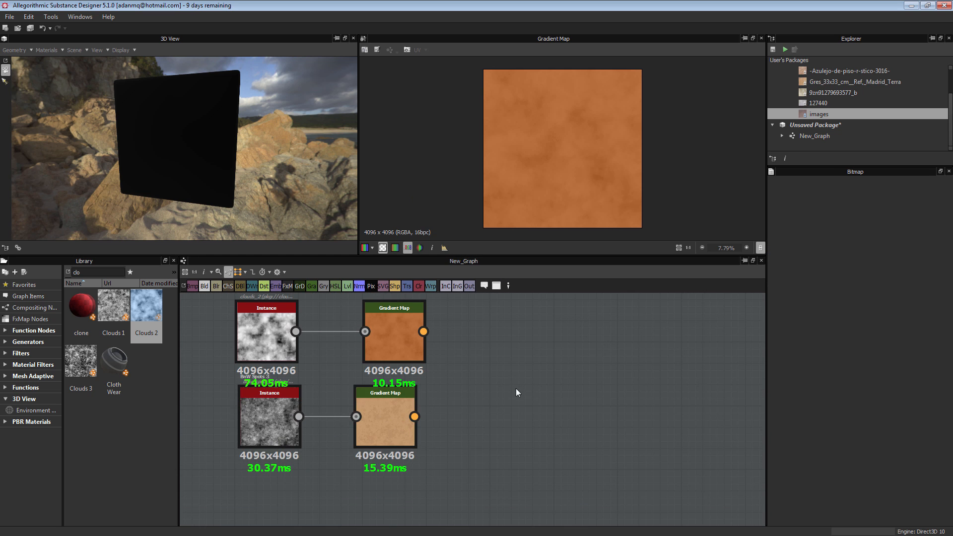
{"action": "scroll", "coordinate": [517, 392], "scroll_direction": "down", "scroll_amount": 1}
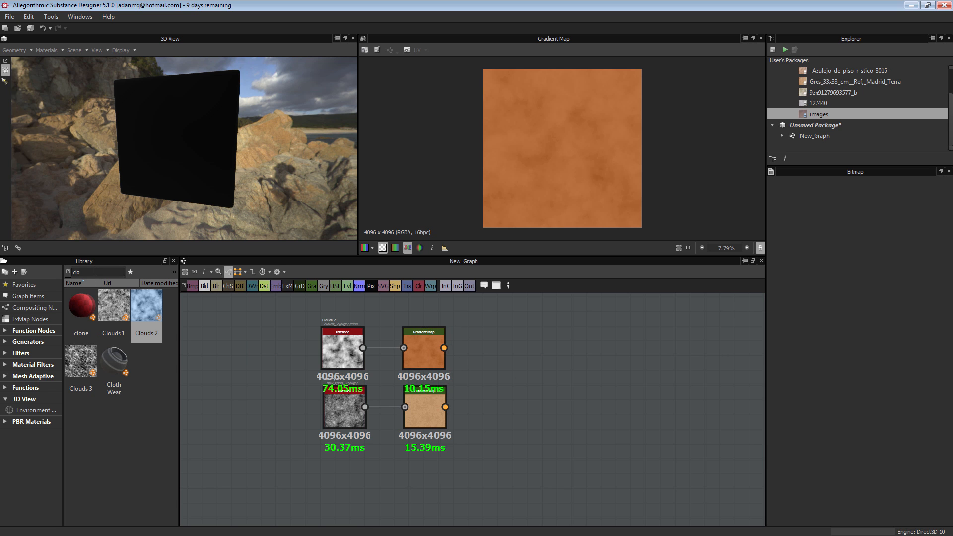
Search the library for "grun" and add a grunge map 011 node below the two Gradient Map rows.
{"action": "type", "text": "gro"}
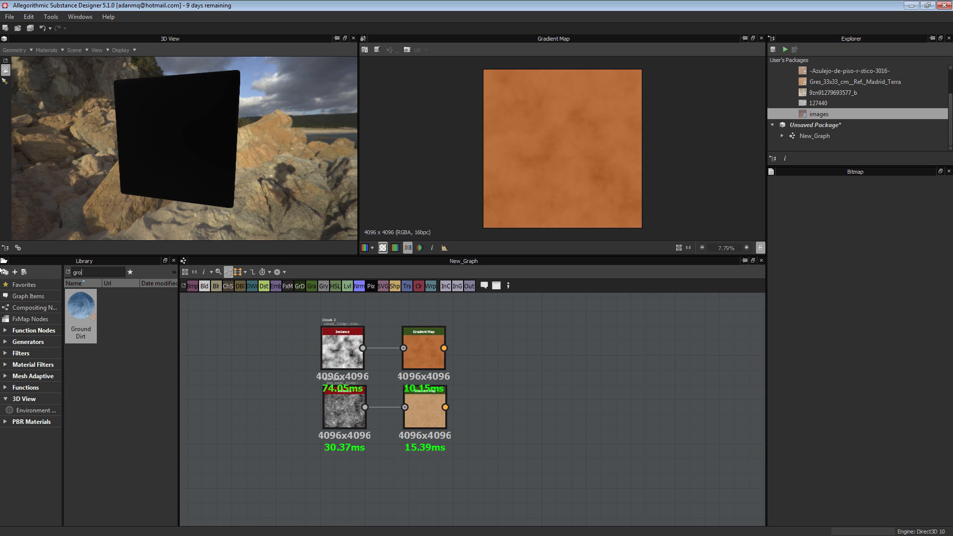
{"action": "key", "text": "BackSpace"}
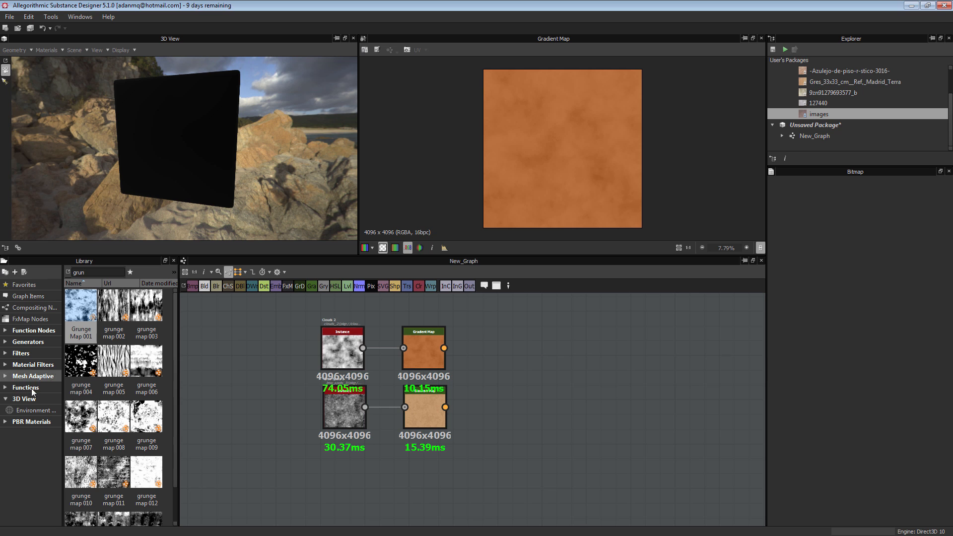
{"action": "left_click", "coordinate": [82, 421]}
{"action": "scroll", "coordinate": [148, 437], "scroll_direction": "down", "scroll_amount": 1}
{"action": "left_click_drag", "start_coordinate": [114, 431], "coordinate": [433, 498]}
{"action": "middle_click_drag", "start_coordinate": [496, 445], "coordinate": [401, 457]}
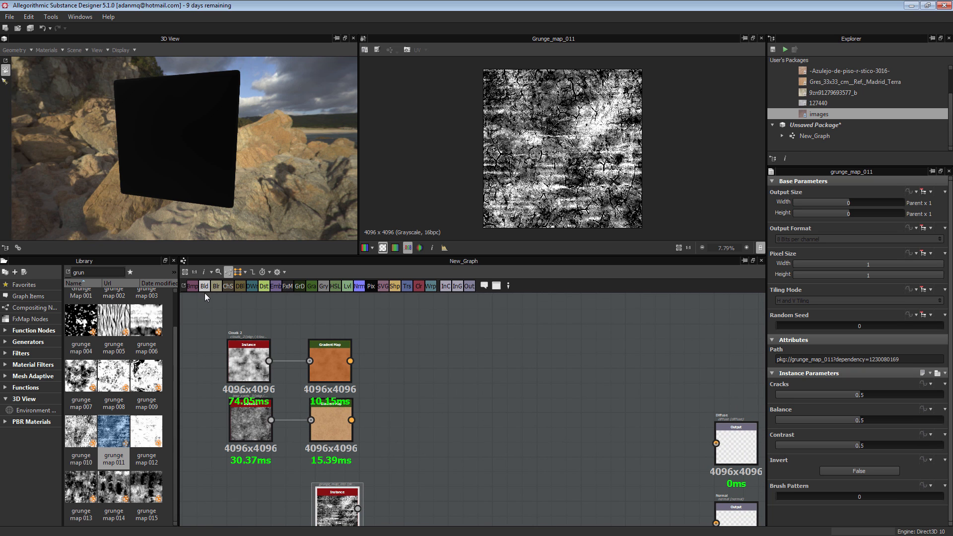
Add a Blend node with the beige Gradient Map as background and the orange Gradient Map as foreground.
{"action": "left_click", "coordinate": [330, 420]}
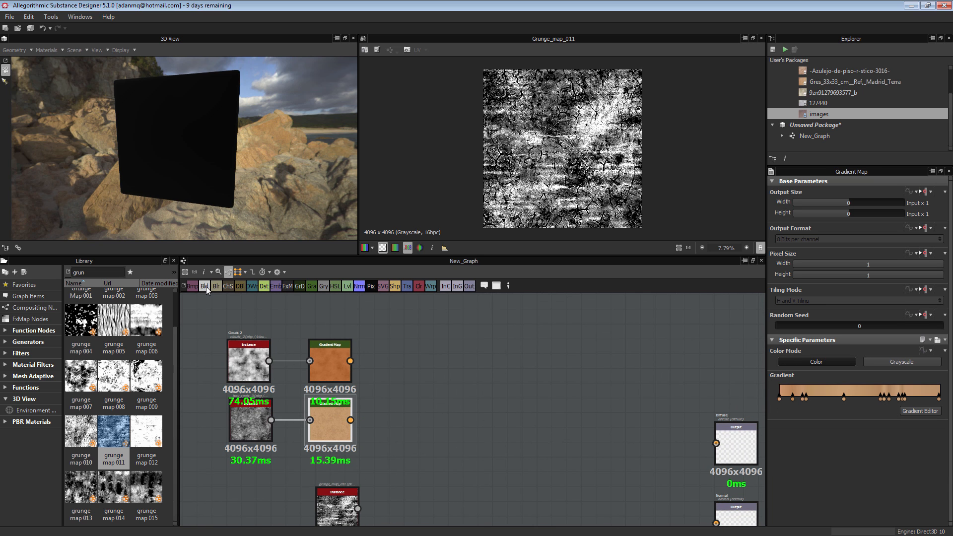
{"action": "left_click", "coordinate": [207, 288]}
{"action": "left_click_drag", "start_coordinate": [420, 419], "coordinate": [428, 374]}
{"action": "scroll", "coordinate": [338, 368], "scroll_direction": "up", "scroll_amount": 2}
{"action": "left_click_drag", "start_coordinate": [357, 358], "coordinate": [434, 371]}
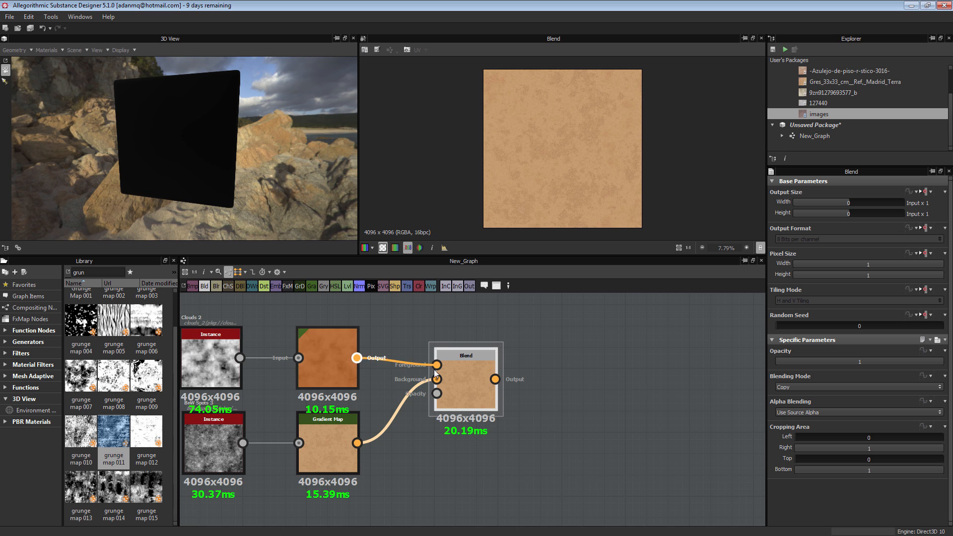
Connect grunge map 011 to the Blend node's Opacity input and inspect the blended texture.
{"action": "middle_click_drag", "start_coordinate": [417, 519], "coordinate": [412, 436]}
{"action": "left_click_drag", "start_coordinate": [363, 486], "coordinate": [442, 341]}
{"action": "middle_click_drag", "start_coordinate": [612, 341], "coordinate": [595, 415]}
{"action": "scroll", "coordinate": [580, 160], "scroll_direction": "up", "scroll_amount": 7}
{"action": "scroll", "coordinate": [582, 159], "scroll_direction": "down", "scroll_amount": 3}
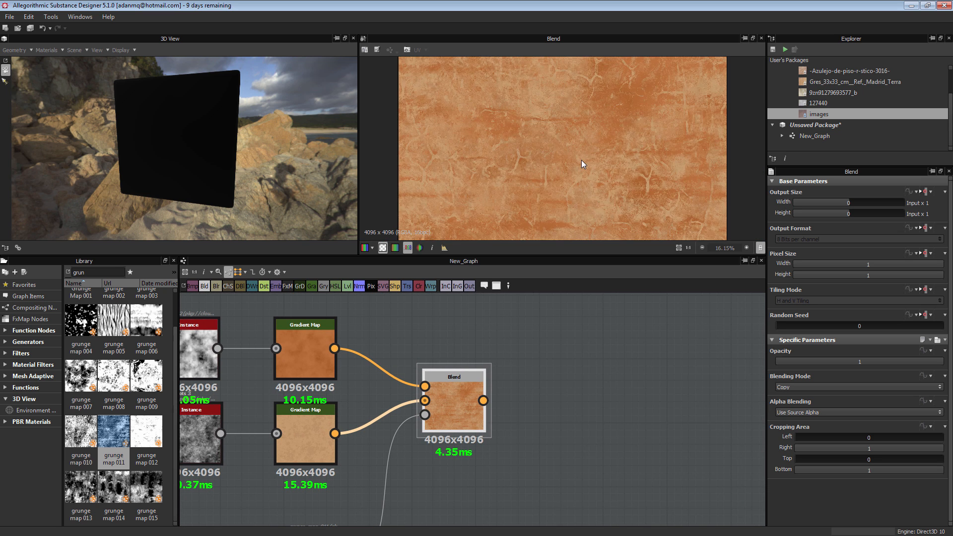
{"action": "scroll", "coordinate": [582, 159], "scroll_direction": "down", "scroll_amount": 3}
Delete the grunge map 011 node and add a grunge map 013 node in its place.
{"action": "middle_click_drag", "start_coordinate": [458, 510], "coordinate": [516, 405]}
{"action": "left_click", "coordinate": [376, 459]}
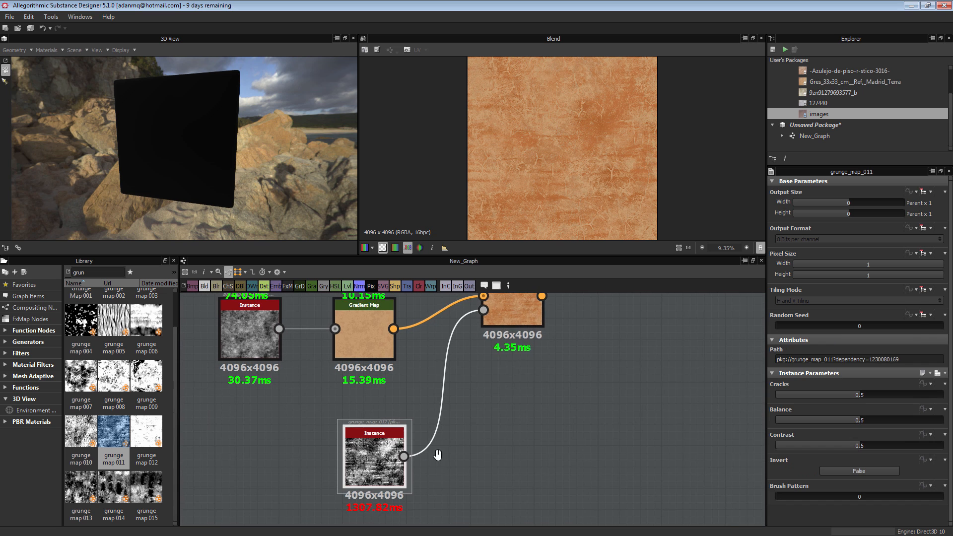
{"action": "middle_click_drag", "start_coordinate": [438, 455], "coordinate": [458, 428]}
{"action": "key", "text": "Delete"}
{"action": "left_click_drag", "start_coordinate": [90, 495], "coordinate": [367, 411]}
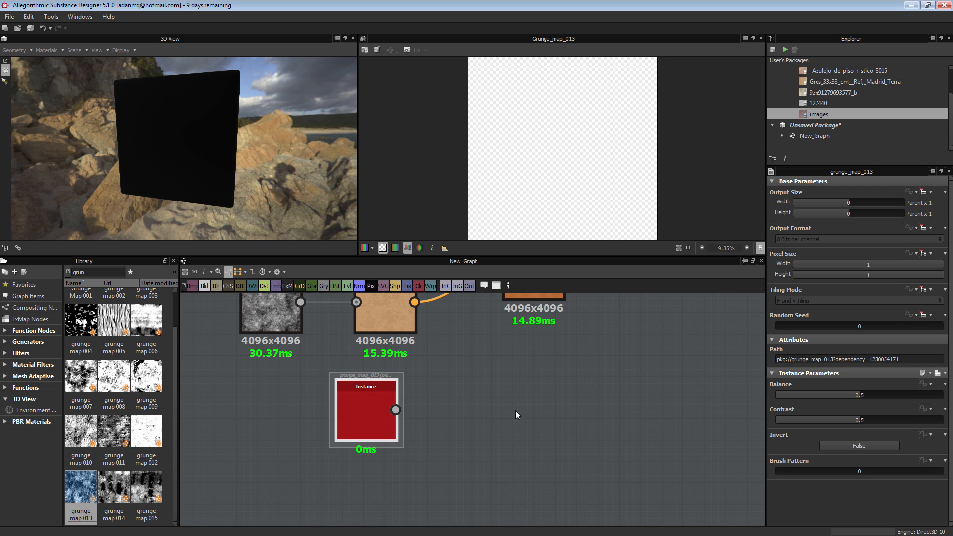
Connect grunge map 013 to the Blend node's Opacity input and display the Blend result in the 2D view.
{"action": "middle_click_drag", "start_coordinate": [516, 415], "coordinate": [439, 493]}
{"action": "left_click_drag", "start_coordinate": [319, 487], "coordinate": [427, 360]}
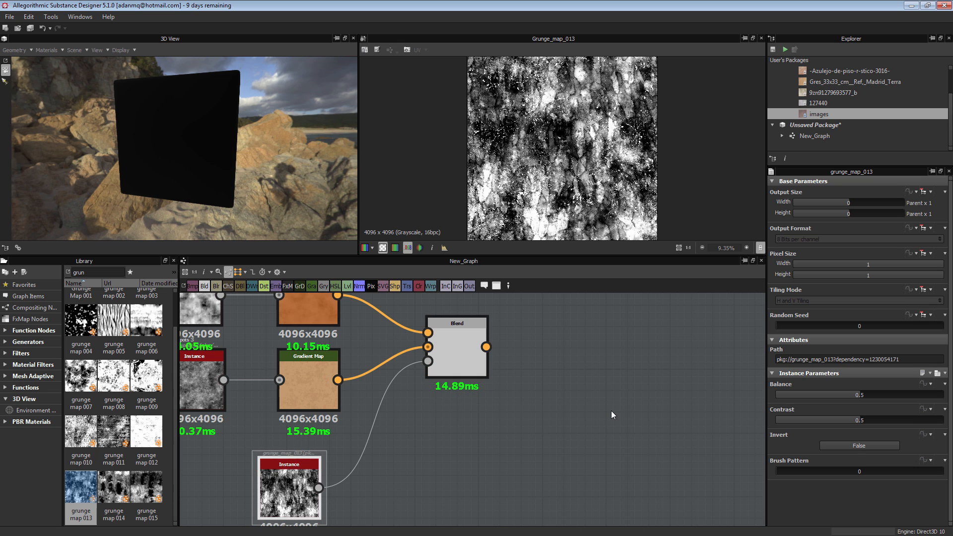
{"action": "double_click", "coordinate": [456, 347]}
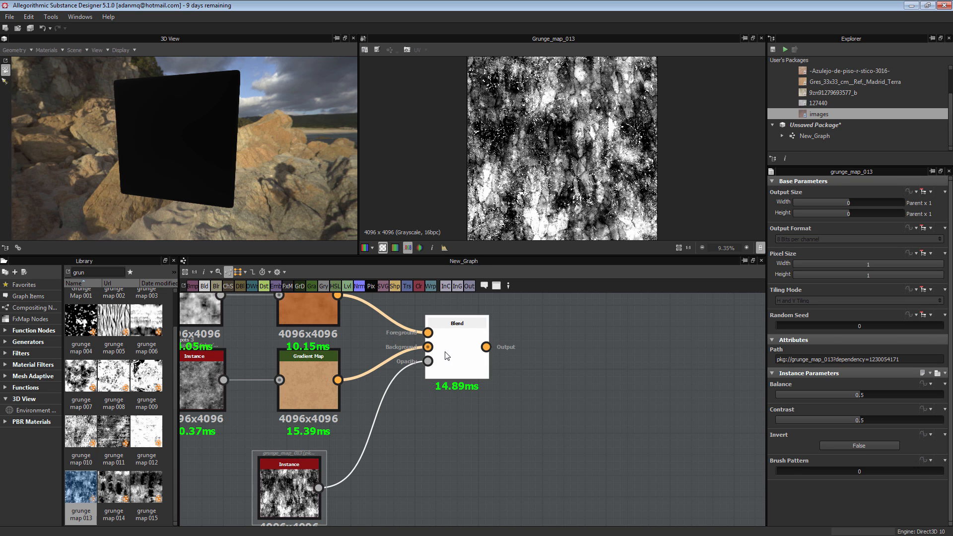
{"action": "scroll", "coordinate": [568, 151], "scroll_direction": "down", "scroll_amount": 3}
{"action": "scroll", "coordinate": [615, 126], "scroll_direction": "up", "scroll_amount": 4}
{"action": "scroll", "coordinate": [616, 126], "scroll_direction": "down", "scroll_amount": 1}
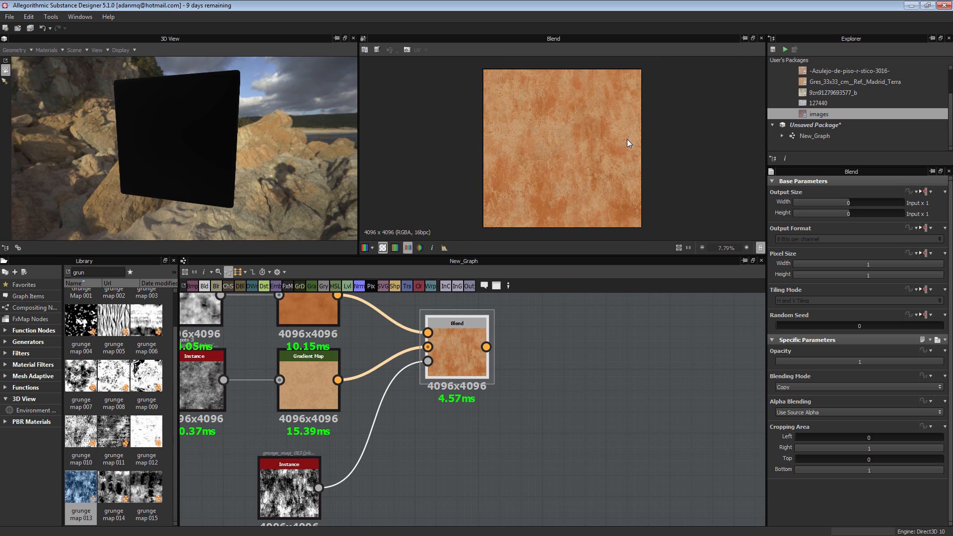
Replace the grunge map 013 node with a grunge map 015 node connected to the Blend node's Opacity input.
{"action": "left_click", "coordinate": [153, 491]}
{"action": "left_click_drag", "start_coordinate": [151, 494], "coordinate": [428, 347]}
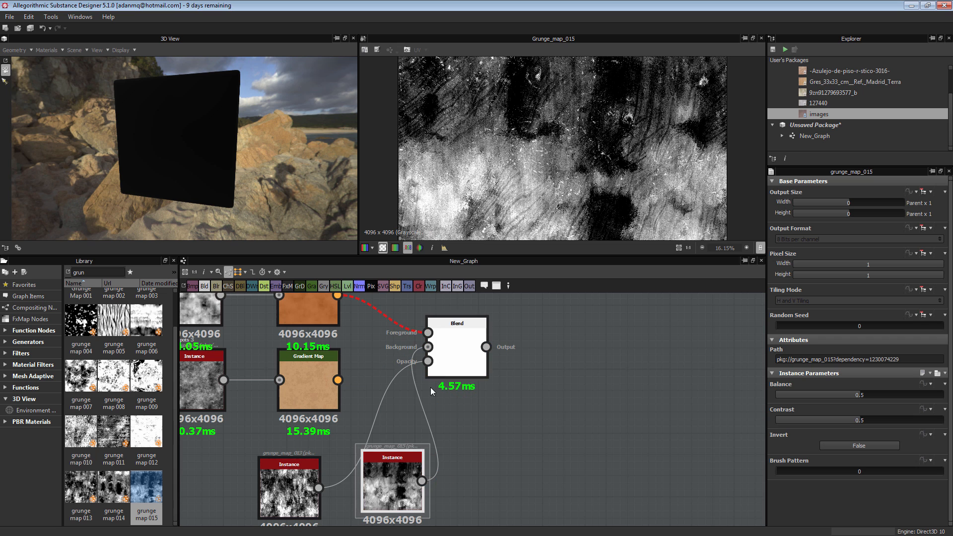
{"action": "left_click_drag", "start_coordinate": [421, 480], "coordinate": [427, 347]}
{"action": "middle_click_drag", "start_coordinate": [395, 464], "coordinate": [425, 416]}
{"action": "key", "text": "Delete"}
{"action": "right_click", "coordinate": [324, 441]}
{"action": "left_click", "coordinate": [335, 454]}
{"action": "double_click", "coordinate": [320, 441]}
{"action": "key", "text": "Delete"}
{"action": "left_click_drag", "start_coordinate": [143, 493], "coordinate": [458, 313]}
{"action": "scroll", "coordinate": [516, 342], "scroll_direction": "down", "scroll_amount": 3}
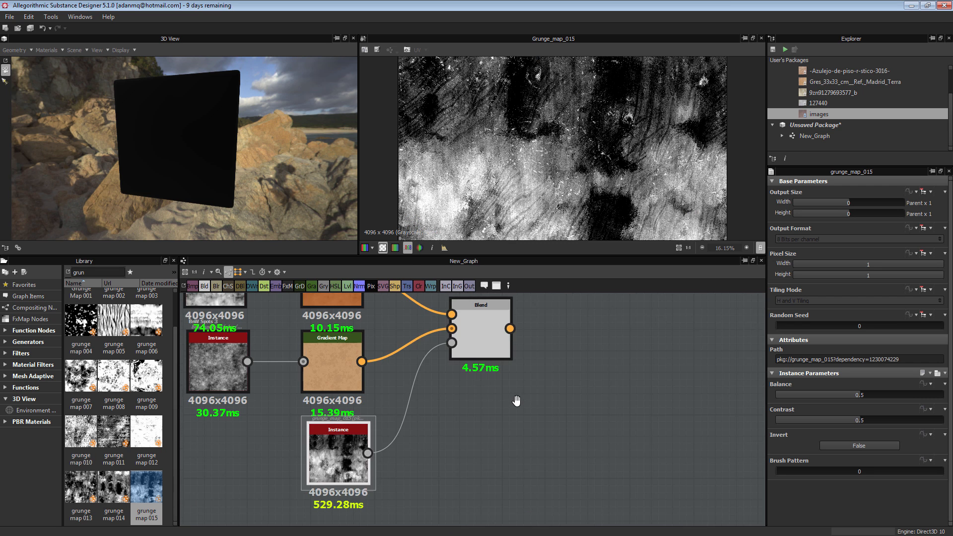
Display the Blend result in the 2D view and examine the blended texture up close and as a whole.
{"action": "scroll", "coordinate": [532, 361], "scroll_direction": "up", "scroll_amount": 2}
{"action": "double_click", "coordinate": [520, 356]}
{"action": "scroll", "coordinate": [565, 130], "scroll_direction": "down", "scroll_amount": 4}
{"action": "scroll", "coordinate": [590, 143], "scroll_direction": "up", "scroll_amount": 6}
{"action": "scroll", "coordinate": [640, 121], "scroll_direction": "down", "scroll_amount": 3}
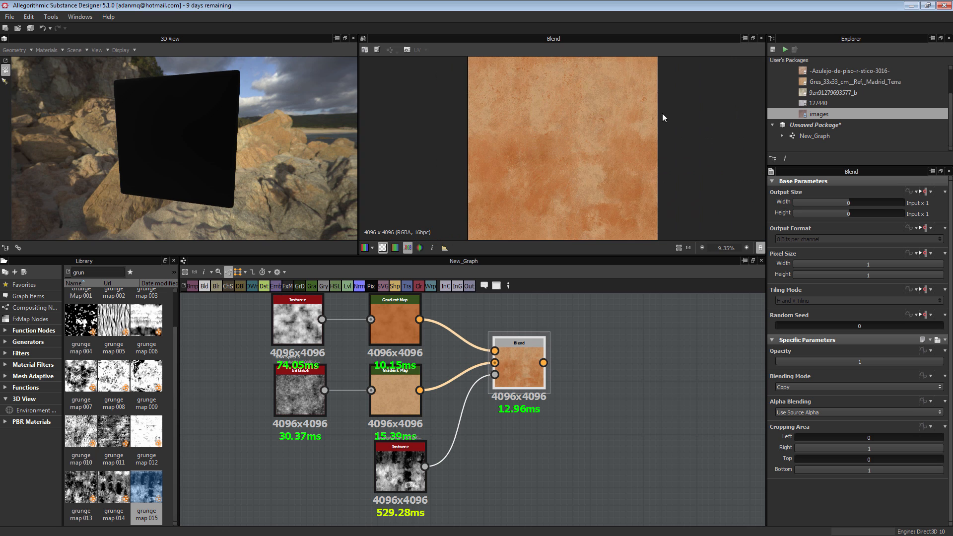
{"action": "scroll", "coordinate": [653, 130], "scroll_direction": "down", "scroll_amount": 1}
{"action": "scroll", "coordinate": [475, 341], "scroll_direction": "down", "scroll_amount": 3}
{"action": "middle_click_drag", "start_coordinate": [475, 341], "coordinate": [382, 357]}
{"action": "scroll", "coordinate": [549, 116], "scroll_direction": "up", "scroll_amount": 3}
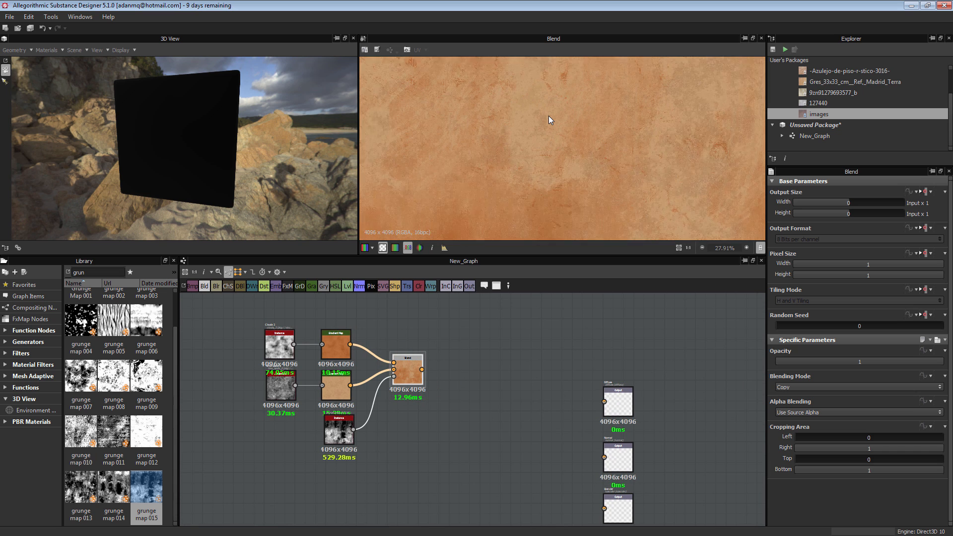
{"action": "scroll", "coordinate": [549, 115], "scroll_direction": "down", "scroll_amount": 1}
Connect the Blend node's output to the Diffuse output node.
{"action": "middle_click_drag", "start_coordinate": [453, 391], "coordinate": [427, 369]}
{"action": "scroll", "coordinate": [411, 347], "scroll_direction": "up", "scroll_amount": 2}
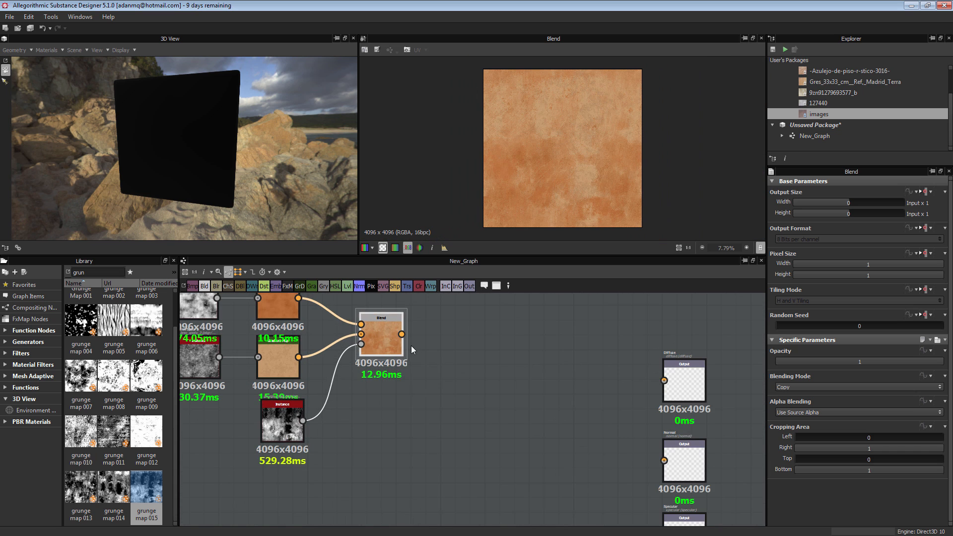
{"action": "left_click_drag", "start_coordinate": [402, 334], "coordinate": [665, 387]}
{"action": "left_click", "coordinate": [665, 388]}
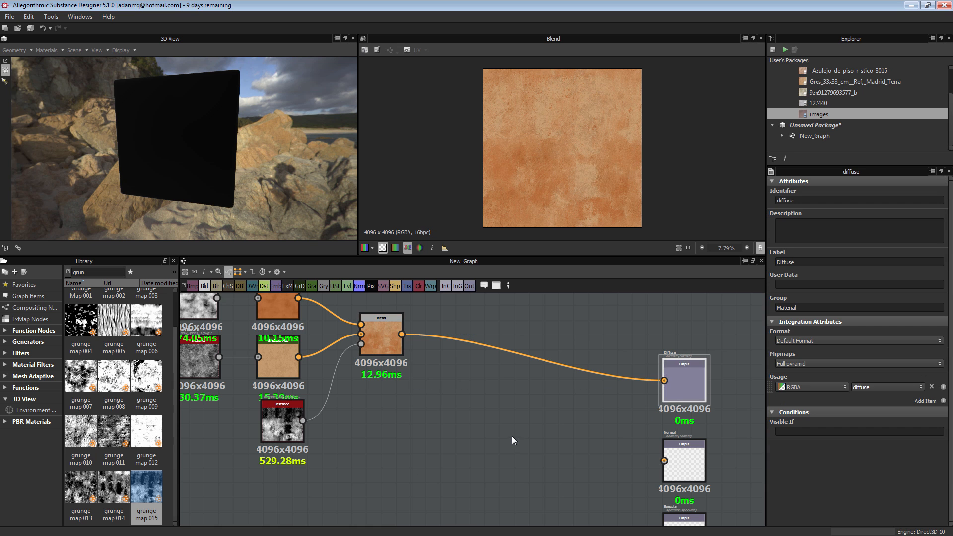
Move the noise, Gradient Map, grunge map and Blend nodes together as a group within the graph.
{"action": "scroll", "coordinate": [509, 436], "scroll_direction": "down", "scroll_amount": 5}
{"action": "scroll", "coordinate": [554, 401], "scroll_direction": "up", "scroll_amount": 3}
{"action": "scroll", "coordinate": [566, 403], "scroll_direction": "down", "scroll_amount": 1}
{"action": "middle_click_drag", "start_coordinate": [534, 397], "coordinate": [558, 358]}
{"action": "scroll", "coordinate": [620, 359], "scroll_direction": "up", "scroll_amount": 2}
{"action": "scroll", "coordinate": [447, 407], "scroll_direction": "down", "scroll_amount": 3}
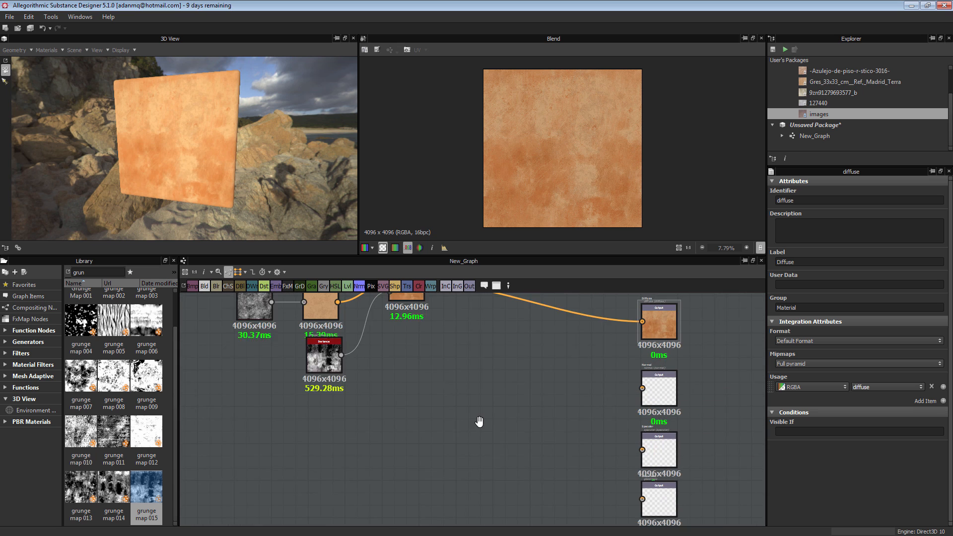
{"action": "left_click_drag", "start_coordinate": [429, 348], "coordinate": [412, 336]}
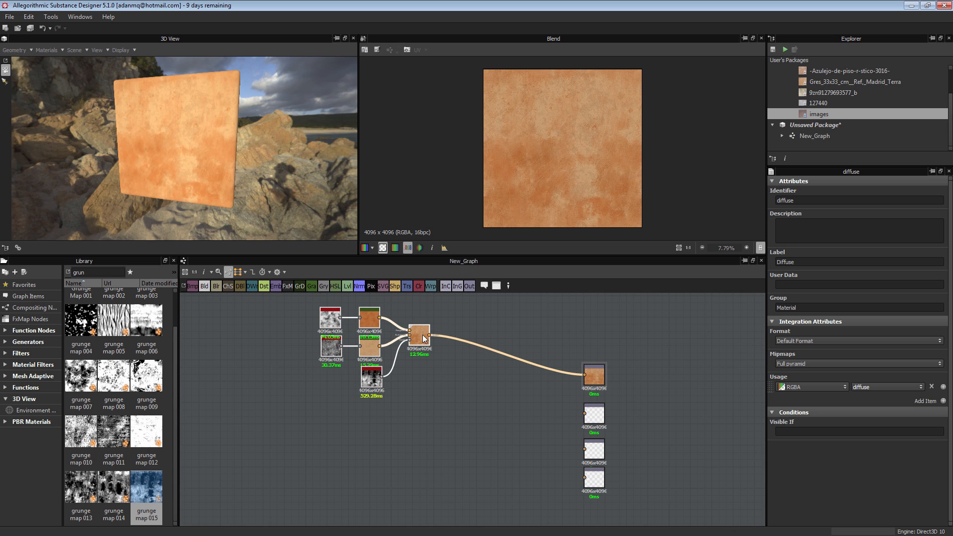
{"action": "left_click", "coordinate": [444, 404]}
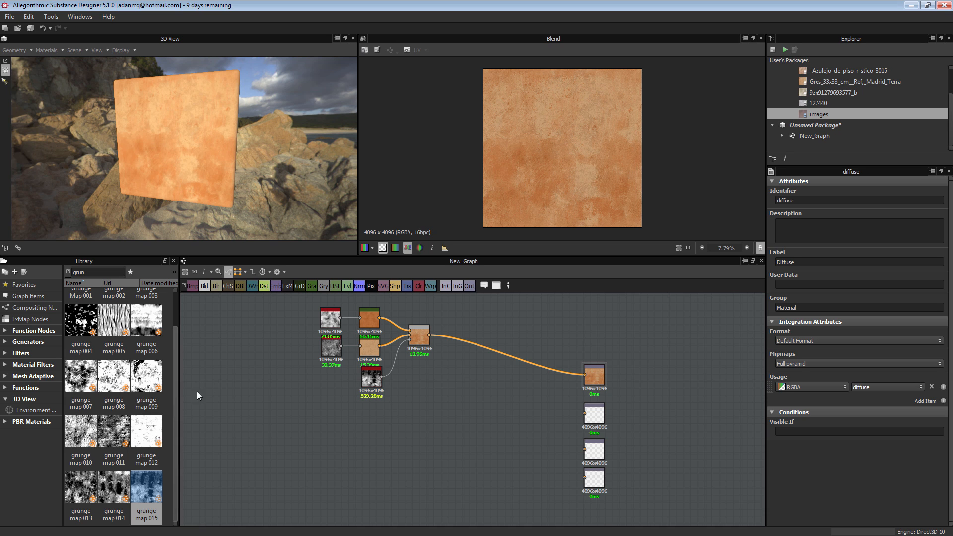
Clear the library's search filter and browse the brick pattern items.
{"action": "scroll", "coordinate": [171, 318], "scroll_direction": "up", "scroll_amount": 1}
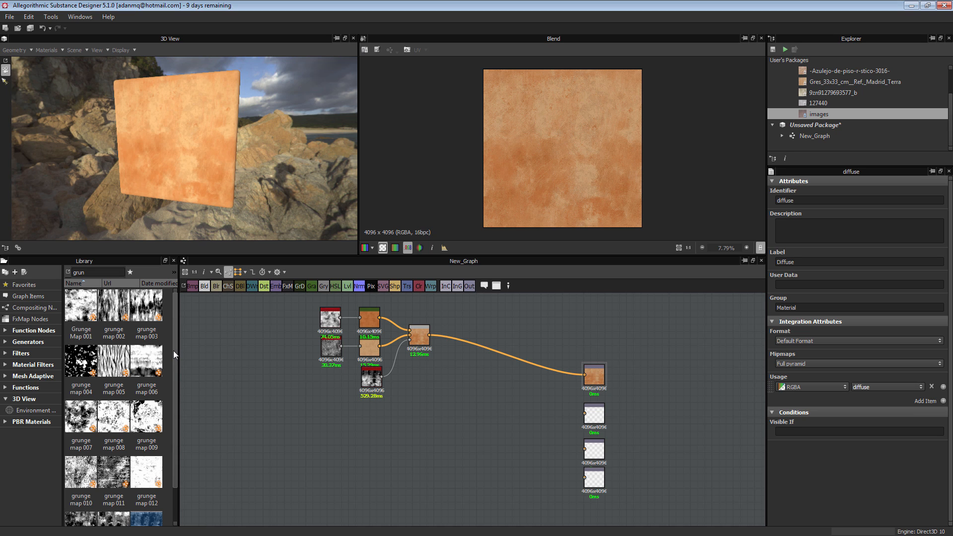
{"action": "left_click_drag", "start_coordinate": [99, 272], "coordinate": [4, 277]}
{"action": "key", "text": "BackSpace"}
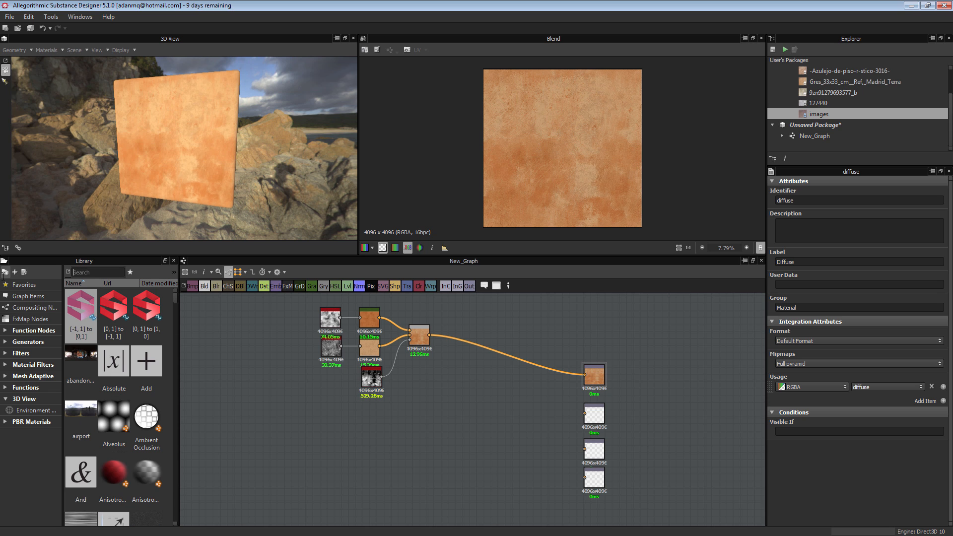
{"action": "scroll", "coordinate": [115, 381], "scroll_direction": "down", "scroll_amount": 3}
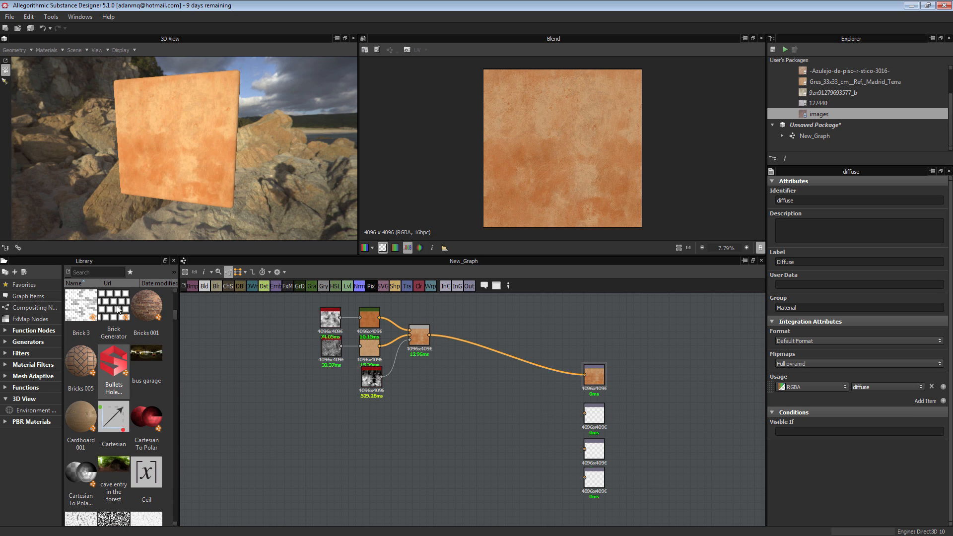
{"action": "scroll", "coordinate": [117, 417], "scroll_direction": "up", "scroll_amount": 3}
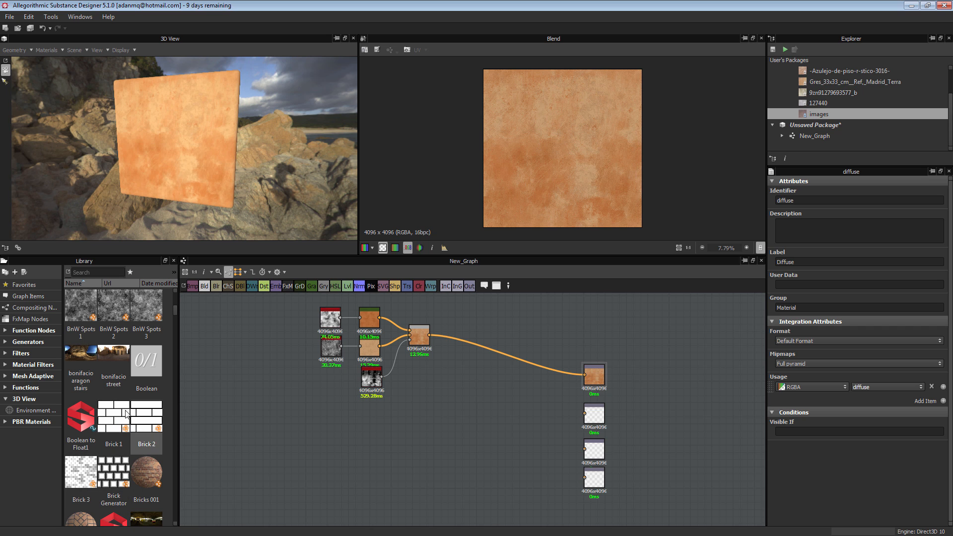
Try a Brick 3 node below the colour nodes with its Disorder set to 2.08, and delete it.
{"action": "left_click_drag", "start_coordinate": [91, 471], "coordinate": [322, 459]}
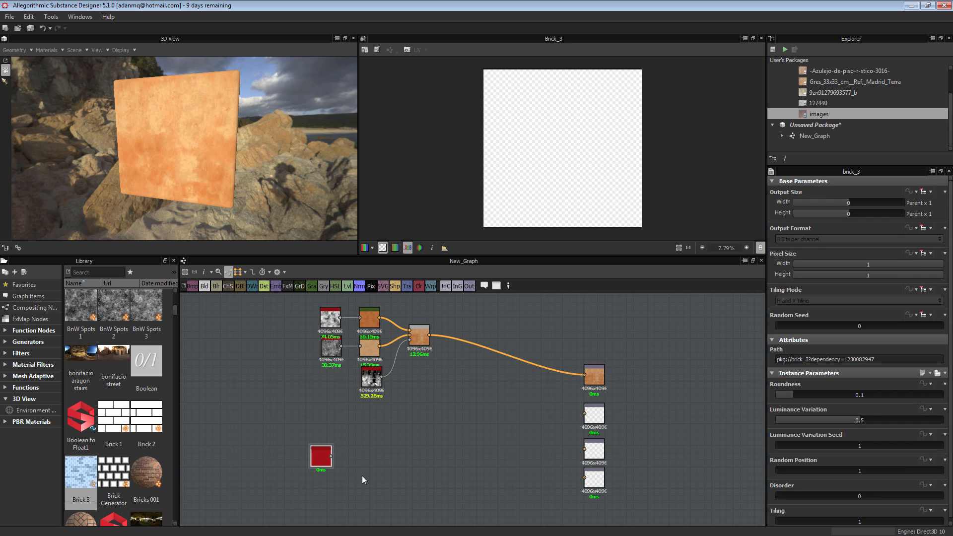
{"action": "middle_click_drag", "start_coordinate": [369, 460], "coordinate": [402, 388]}
{"action": "scroll", "coordinate": [353, 386], "scroll_direction": "up", "scroll_amount": 5}
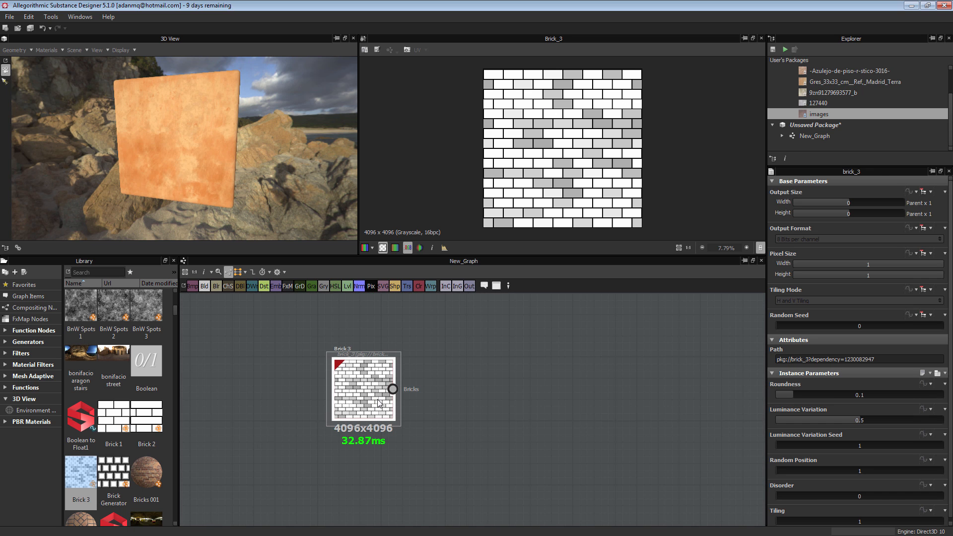
{"action": "scroll", "coordinate": [855, 386], "scroll_direction": "down", "scroll_amount": 1}
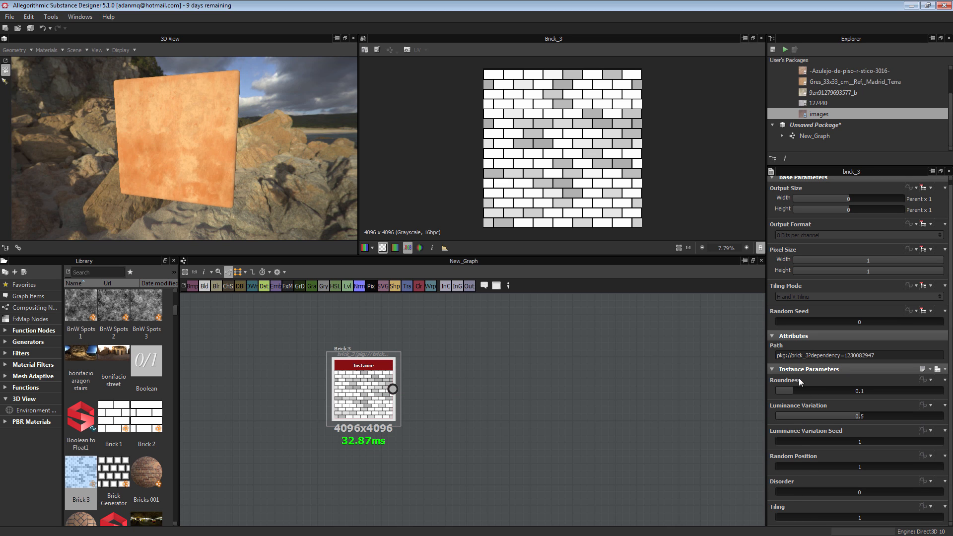
{"action": "left_click_drag", "start_coordinate": [787, 491], "coordinate": [757, 516]}
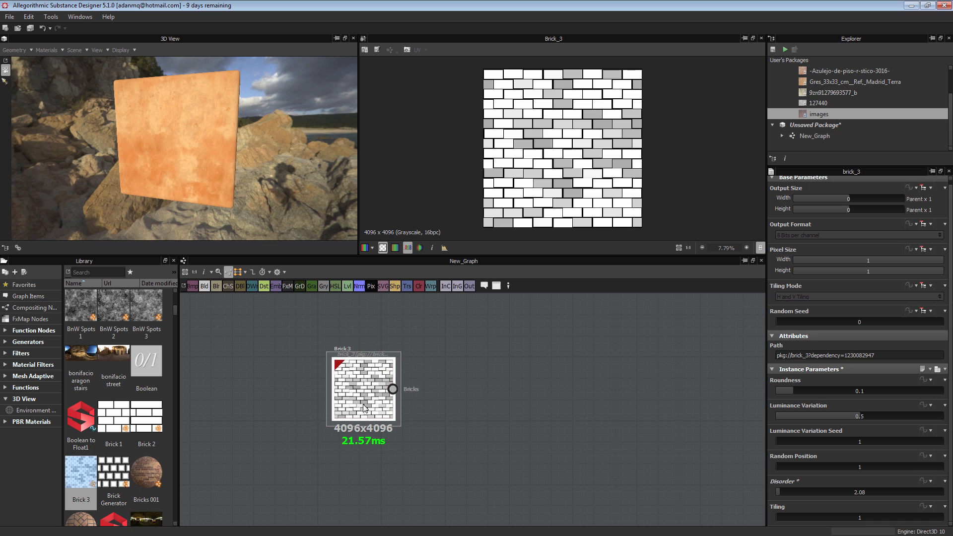
{"action": "key", "text": "Delete"}
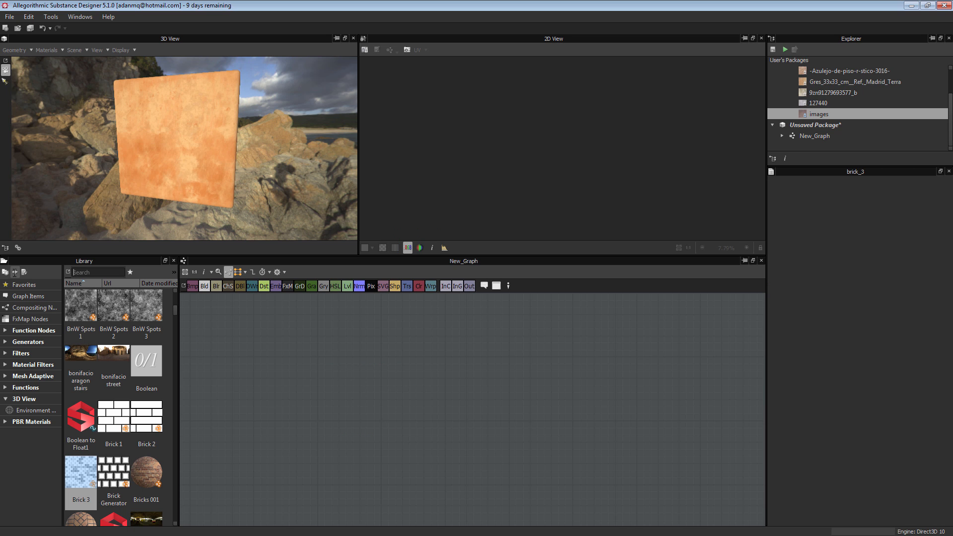
Search the library for "tile".
{"action": "type", "text": "tile"}
{"action": "scroll", "coordinate": [92, 341], "scroll_direction": "down", "scroll_amount": 2}
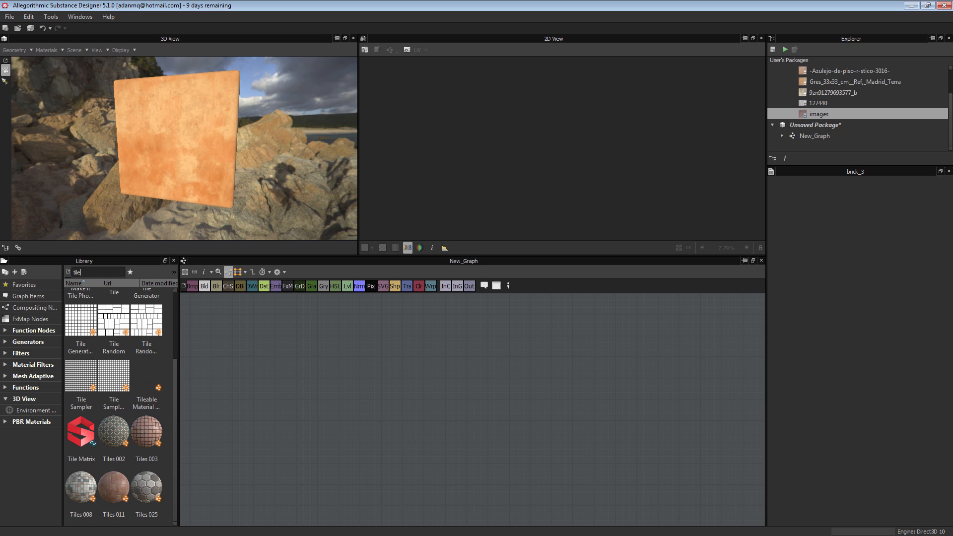
Try a Tile Generator Color node in the graph and delete it.
{"action": "left_click_drag", "start_coordinate": [92, 341], "coordinate": [415, 379]}
{"action": "scroll", "coordinate": [417, 372], "scroll_direction": "up", "scroll_amount": 3}
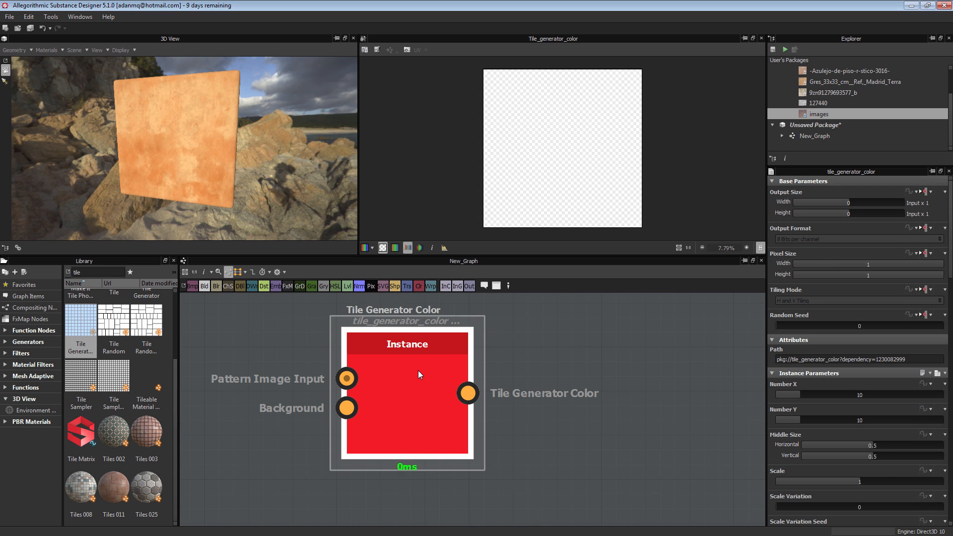
{"action": "key", "text": "Delete"}
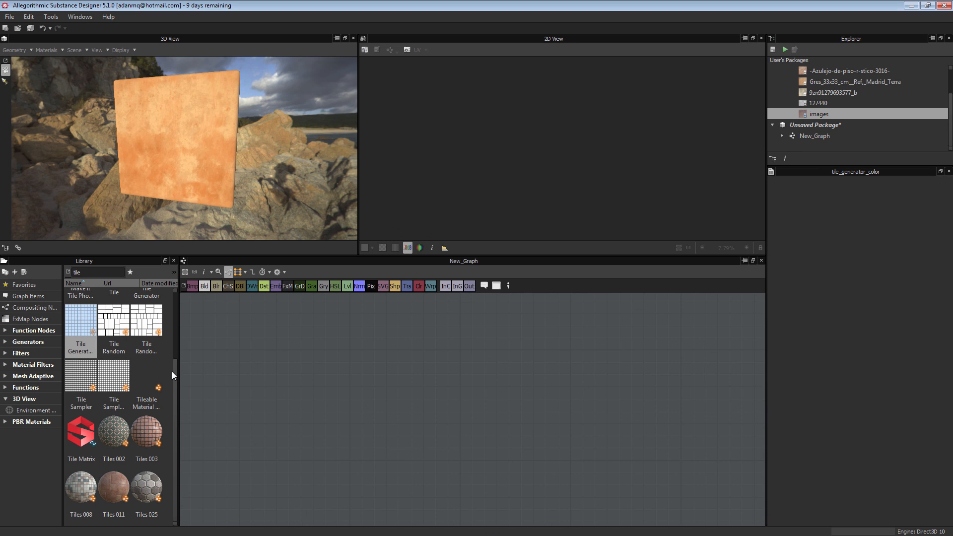
Add a grayscale Tile Generator node to the empty area of the graph.
{"action": "scroll", "coordinate": [175, 354], "scroll_direction": "up", "scroll_amount": 1}
{"action": "scroll", "coordinate": [175, 355], "scroll_direction": "up", "scroll_amount": 1}
{"action": "left_click_drag", "start_coordinate": [146, 328], "coordinate": [395, 364]}
{"action": "scroll", "coordinate": [395, 363], "scroll_direction": "up", "scroll_amount": 3}
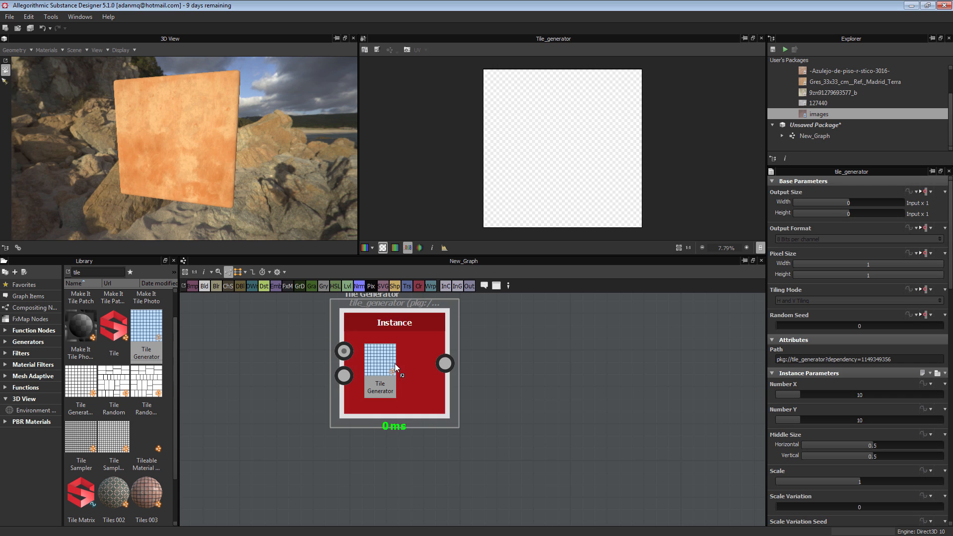
{"action": "scroll", "coordinate": [419, 343], "scroll_direction": "up", "scroll_amount": 2}
{"action": "scroll", "coordinate": [402, 386], "scroll_direction": "down", "scroll_amount": 2}
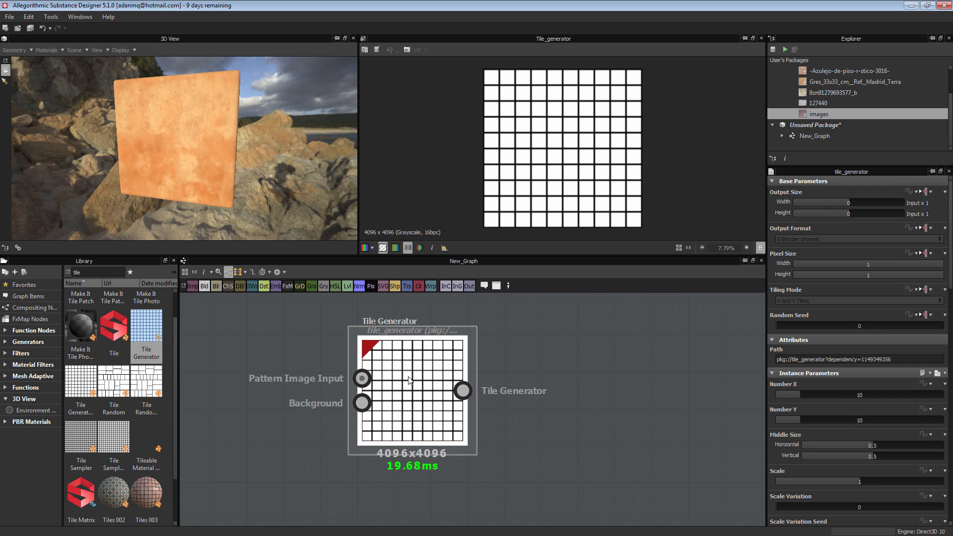
{"action": "left_click_drag", "start_coordinate": [401, 386], "coordinate": [420, 387]}
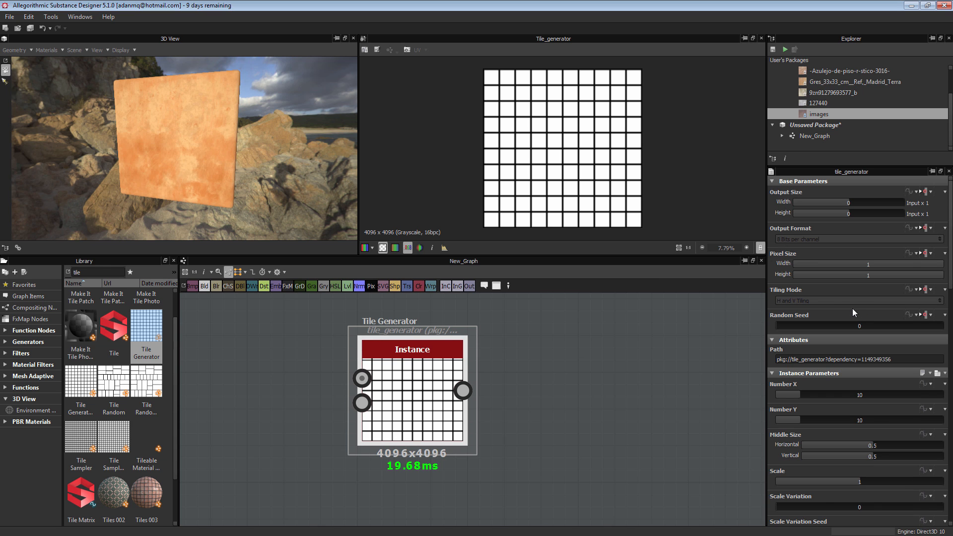
Examine the Tile Generator's instance parameters, including tile numbers, interstice, offset, luminance variation and pattern type.
{"action": "scroll", "coordinate": [852, 308], "scroll_direction": "down", "scroll_amount": 4}
{"action": "scroll", "coordinate": [853, 309], "scroll_direction": "down", "scroll_amount": 4}
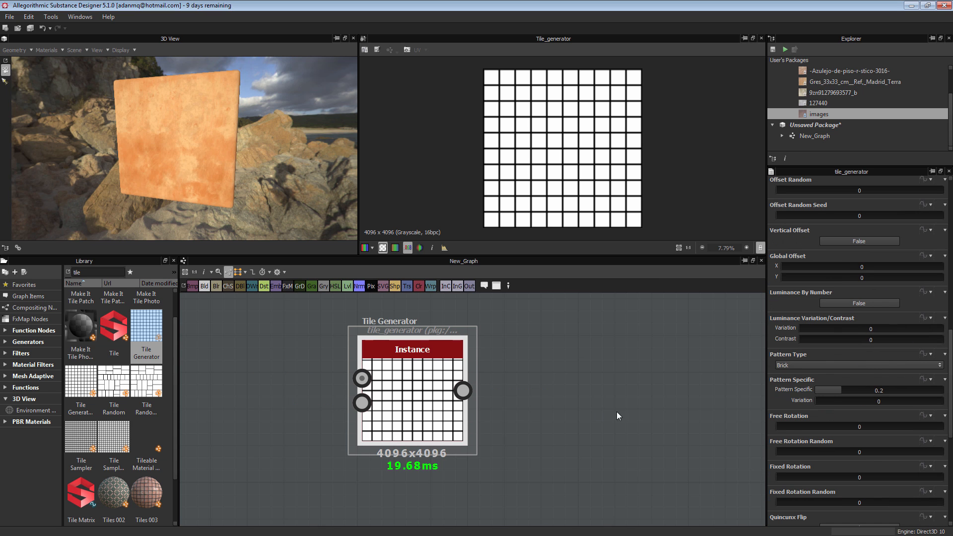
{"action": "scroll", "coordinate": [850, 312], "scroll_direction": "up", "scroll_amount": 5}
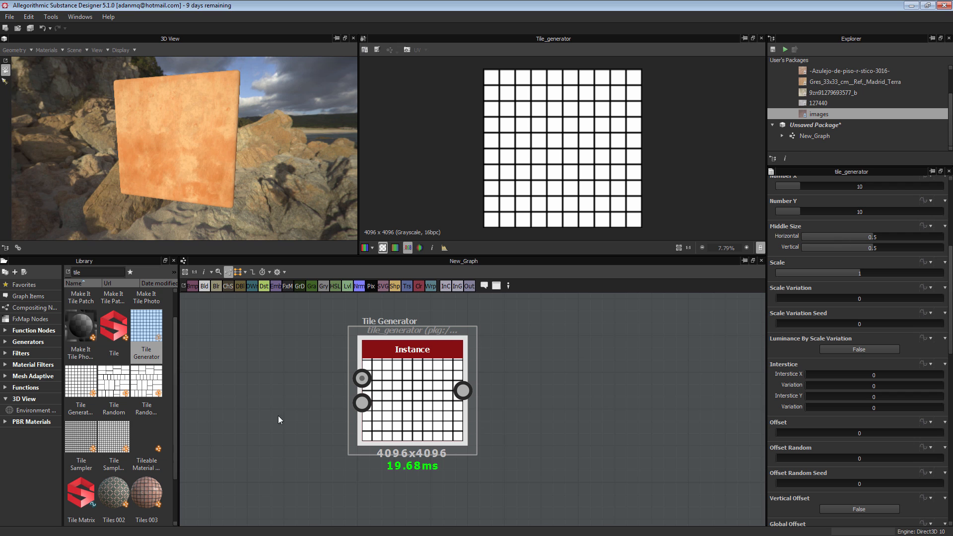
{"action": "scroll", "coordinate": [887, 260], "scroll_direction": "down", "scroll_amount": 10}
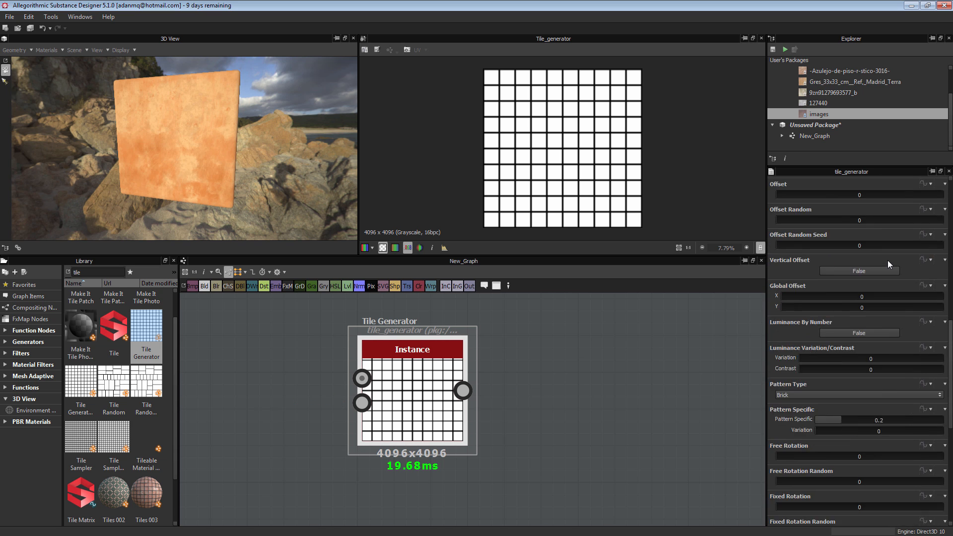
{"action": "scroll", "coordinate": [881, 428], "scroll_direction": "up", "scroll_amount": 10}
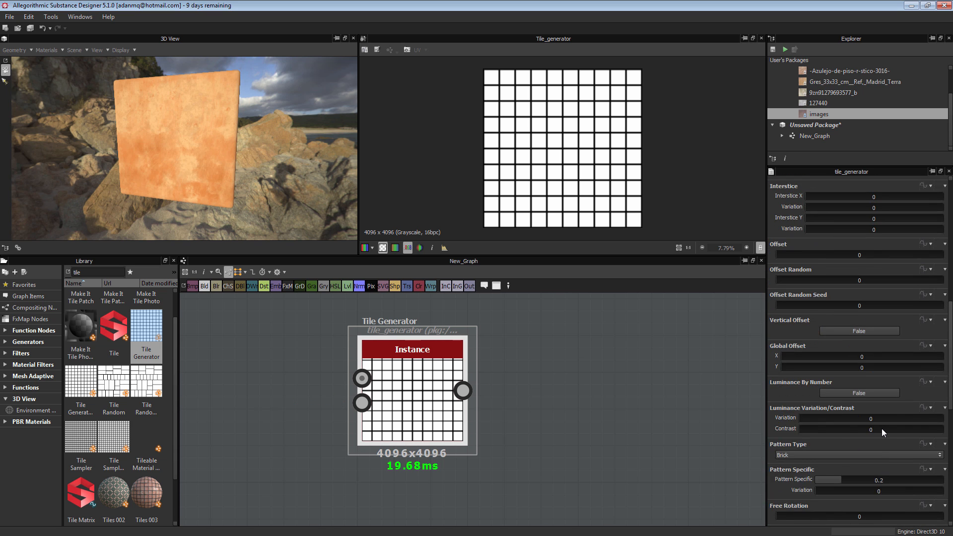
Move the Tile Generator node to just below the grunge map 015 node.
{"action": "left_click_drag", "start_coordinate": [396, 377], "coordinate": [396, 413]}
{"action": "scroll", "coordinate": [489, 412], "scroll_direction": "down", "scroll_amount": 3}
{"action": "middle_click_drag", "start_coordinate": [488, 410], "coordinate": [452, 374]}
{"action": "scroll", "coordinate": [465, 377], "scroll_direction": "down", "scroll_amount": 3}
{"action": "middle_click_drag", "start_coordinate": [486, 345], "coordinate": [391, 413]}
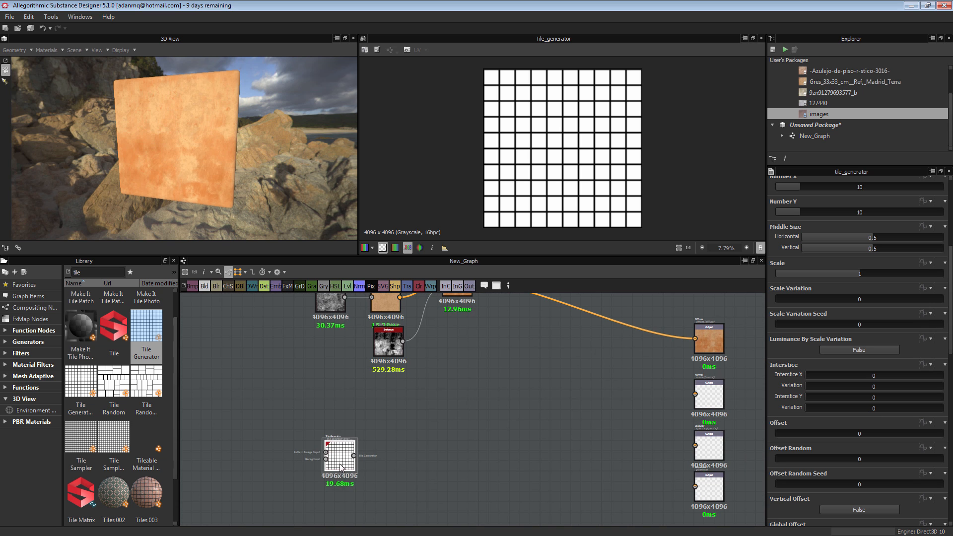
{"action": "left_click_drag", "start_coordinate": [340, 462], "coordinate": [393, 414]}
{"action": "scroll", "coordinate": [393, 417], "scroll_direction": "up", "scroll_amount": 1}
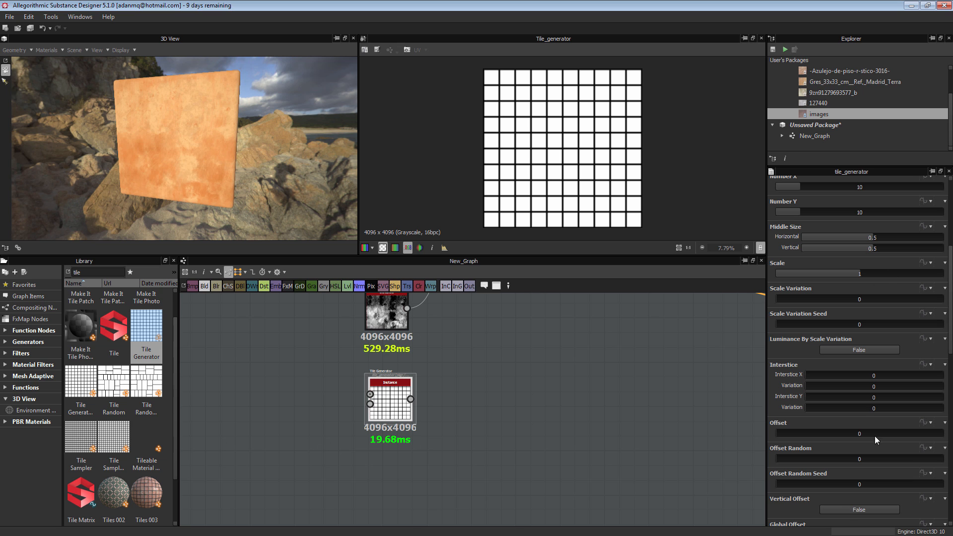
Try the Disc and Thorn pattern types on the Tile Generator node.
{"action": "scroll", "coordinate": [427, 402], "scroll_direction": "up", "scroll_amount": 4}
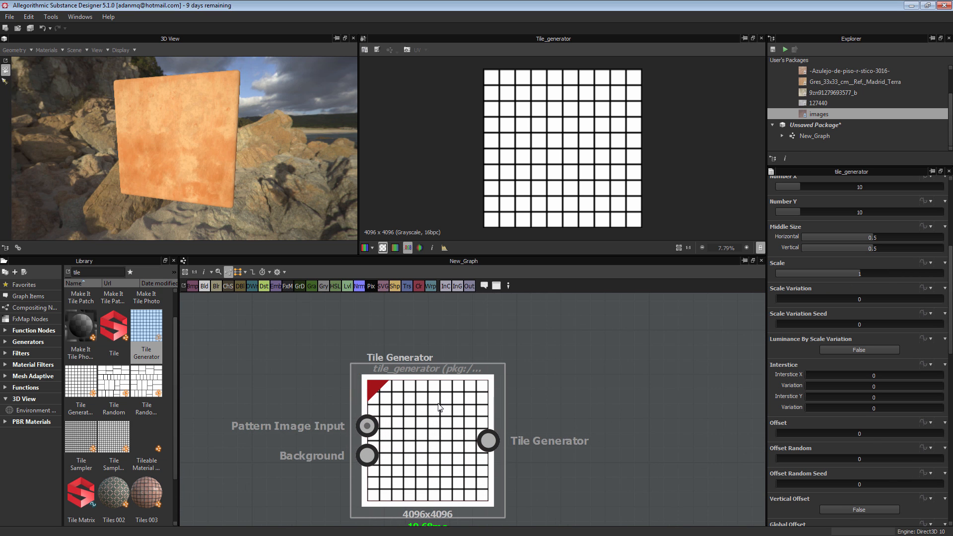
{"action": "scroll", "coordinate": [416, 389], "scroll_direction": "down", "scroll_amount": 2}
{"action": "scroll", "coordinate": [417, 389], "scroll_direction": "up", "scroll_amount": 3}
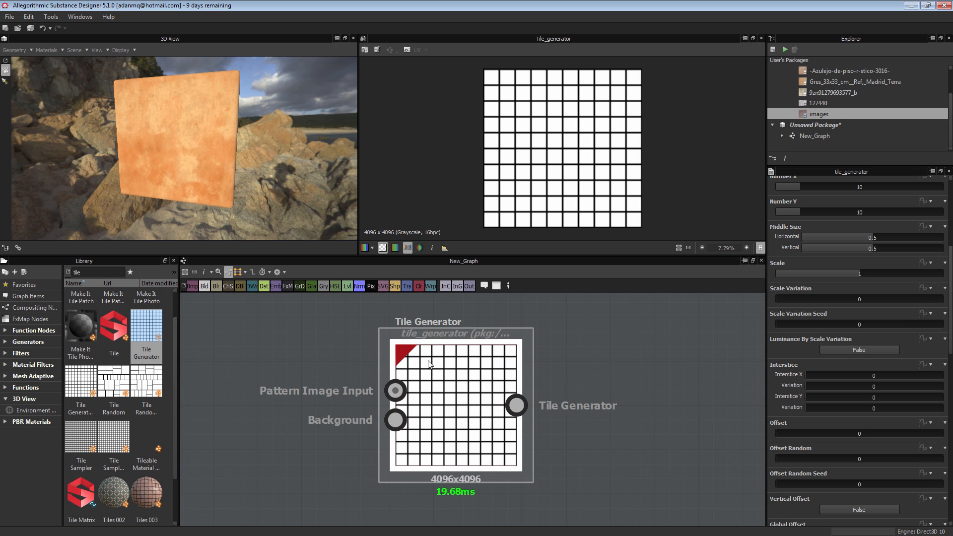
{"action": "scroll", "coordinate": [421, 382], "scroll_direction": "up", "scroll_amount": 2}
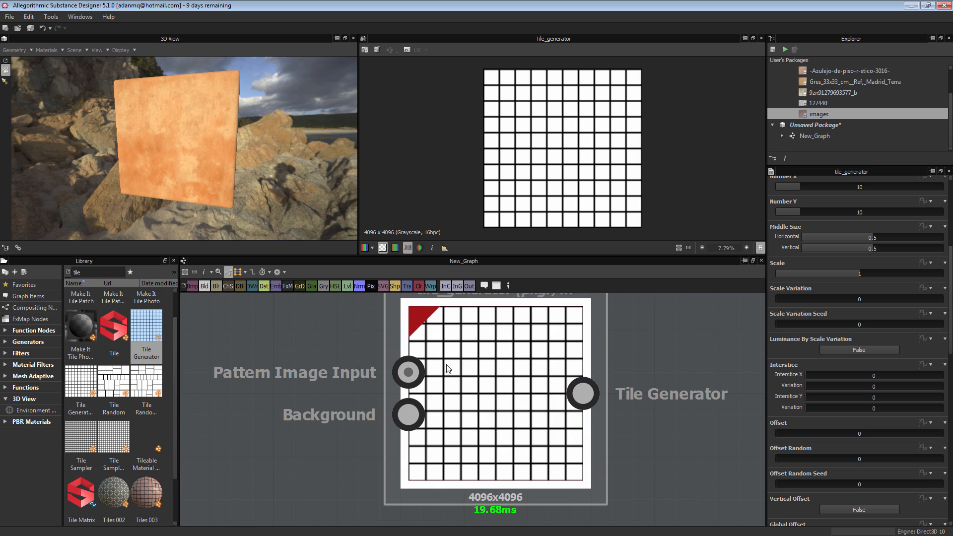
{"action": "middle_click_drag", "start_coordinate": [394, 379], "coordinate": [387, 385]}
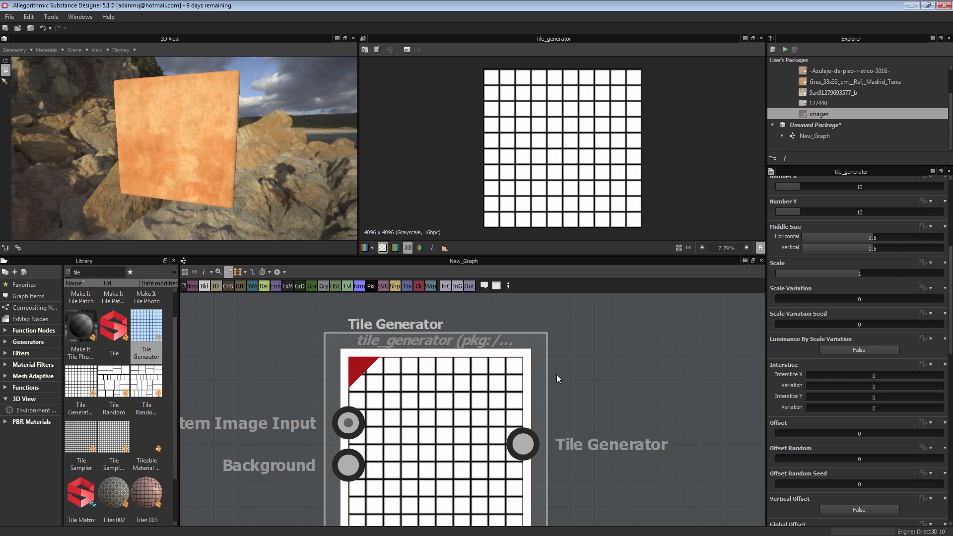
{"action": "scroll", "coordinate": [823, 377], "scroll_direction": "down", "scroll_amount": 10}
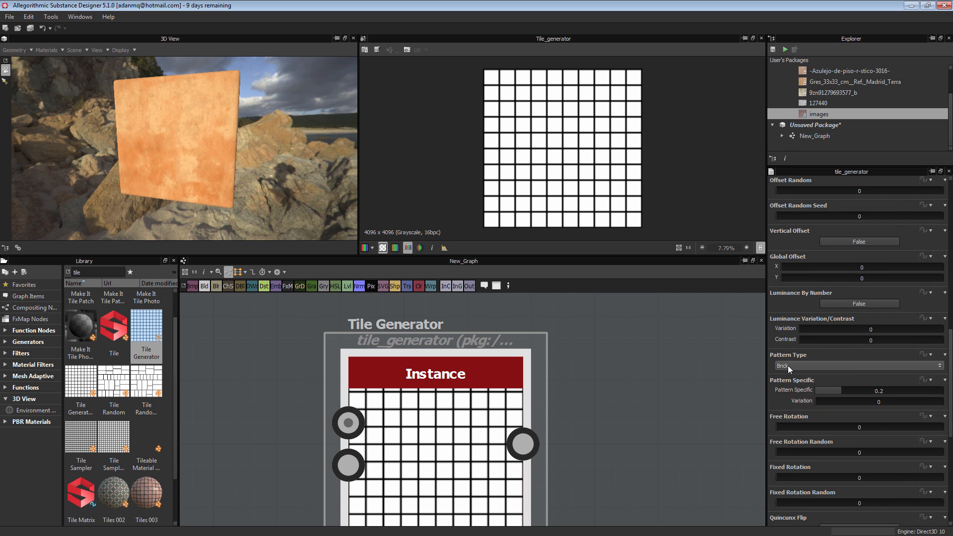
{"action": "left_click", "coordinate": [788, 366]}
{"action": "left_click", "coordinate": [790, 386]}
{"action": "middle_click_drag", "start_coordinate": [628, 409], "coordinate": [613, 377]}
{"action": "left_click", "coordinate": [784, 365]}
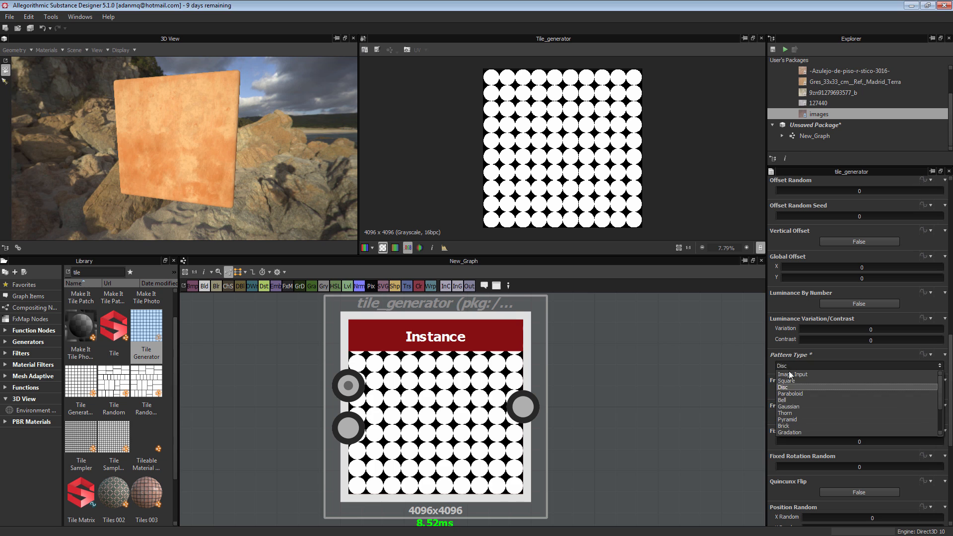
{"action": "left_click", "coordinate": [808, 412]}
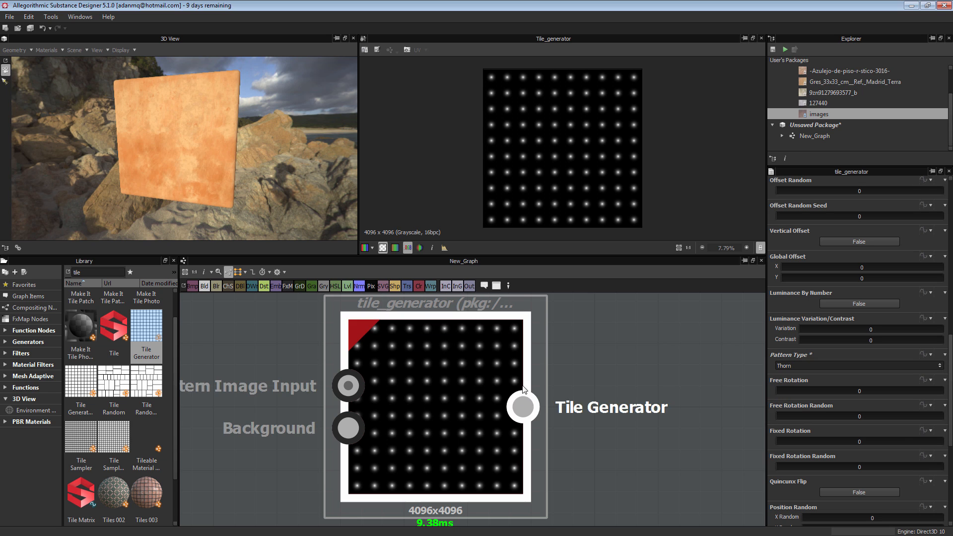
Set the Tile Generator's Pattern Type to Image Input.
{"action": "left_click", "coordinate": [784, 367]}
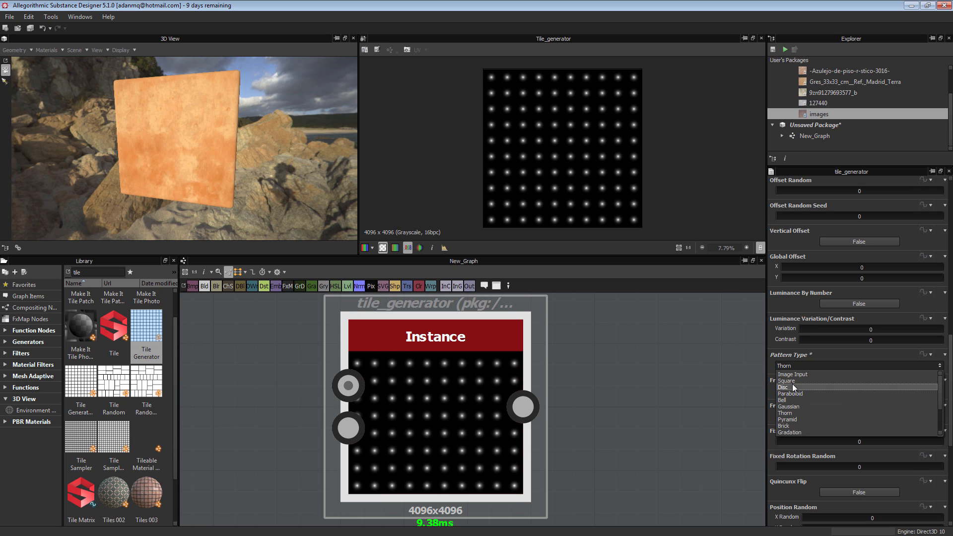
{"action": "left_click", "coordinate": [794, 375]}
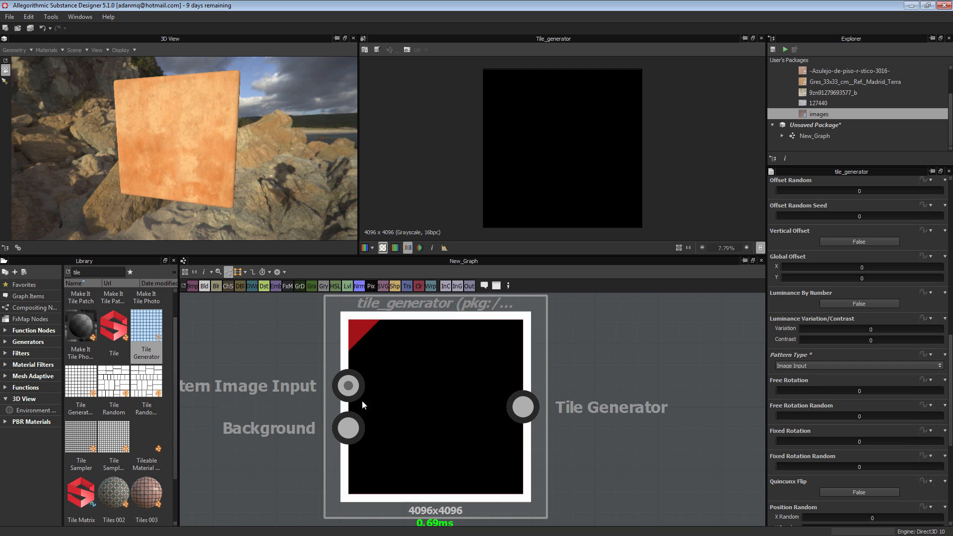
{"action": "middle_click_drag", "start_coordinate": [317, 327], "coordinate": [415, 335]}
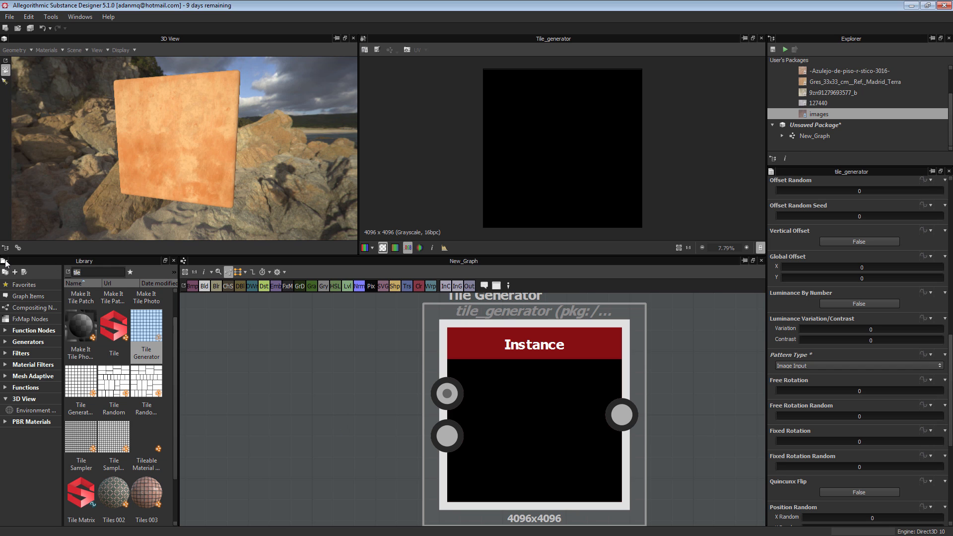
Search the library for the Shape node and add it to the graph beside the Tile Generator's inputs.
{"action": "type", "text": "sha"}
{"action": "left_click_drag", "start_coordinate": [104, 312], "coordinate": [295, 388]}
{"action": "scroll", "coordinate": [303, 396], "scroll_direction": "down", "scroll_amount": 3}
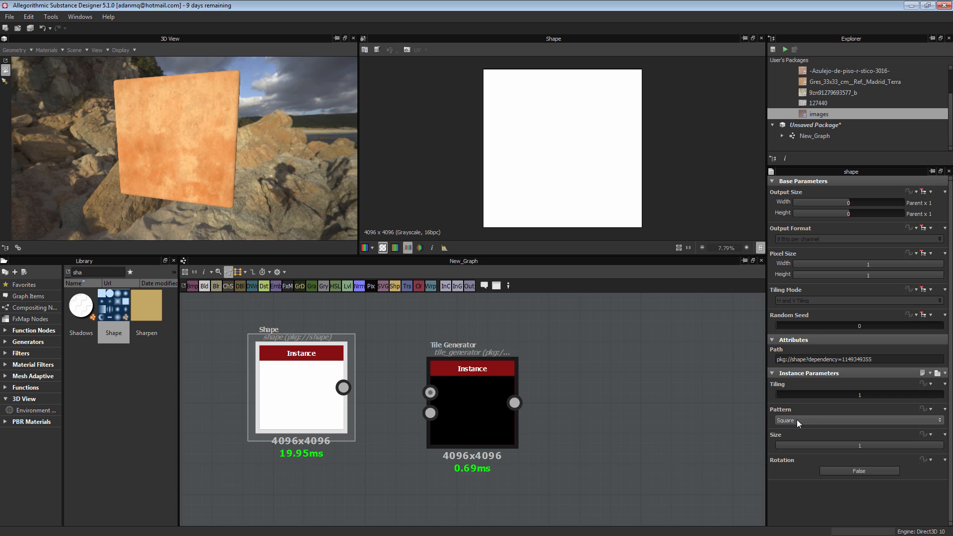
{"action": "scroll", "coordinate": [355, 412], "scroll_direction": "up", "scroll_amount": 2}
Connect the Shape node to the Tile Generator's Pattern Image Input, display the generator's output and space the two nodes apart.
{"action": "left_click_drag", "start_coordinate": [344, 415], "coordinate": [467, 425]}
{"action": "left_click_drag", "start_coordinate": [315, 409], "coordinate": [274, 408]}
{"action": "double_click", "coordinate": [535, 447]}
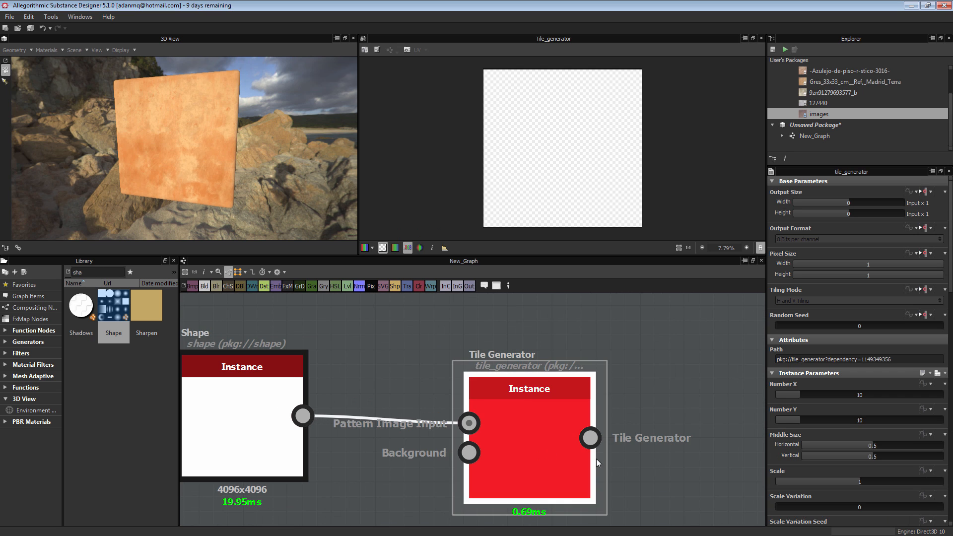
{"action": "middle_click_drag", "start_coordinate": [541, 450], "coordinate": [568, 393]}
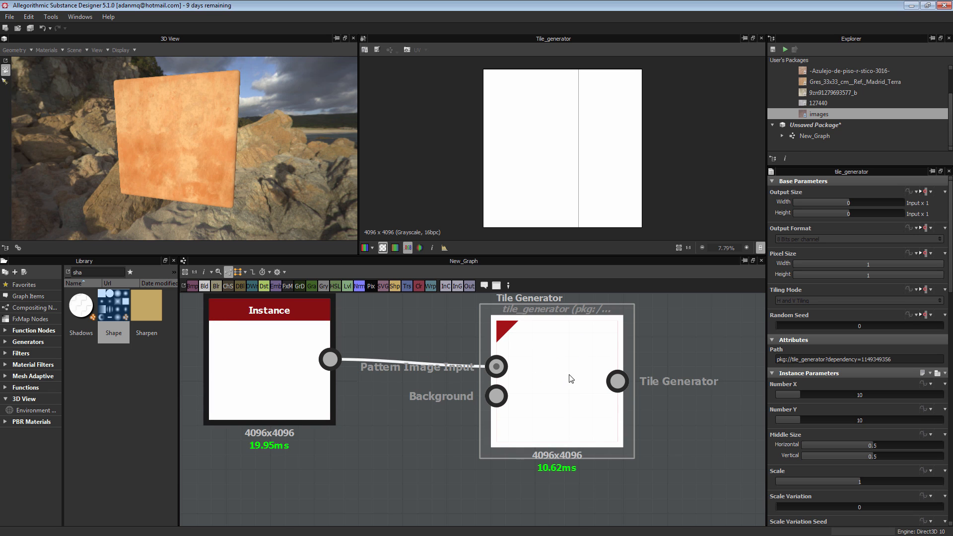
{"action": "left_click_drag", "start_coordinate": [304, 360], "coordinate": [327, 362]}
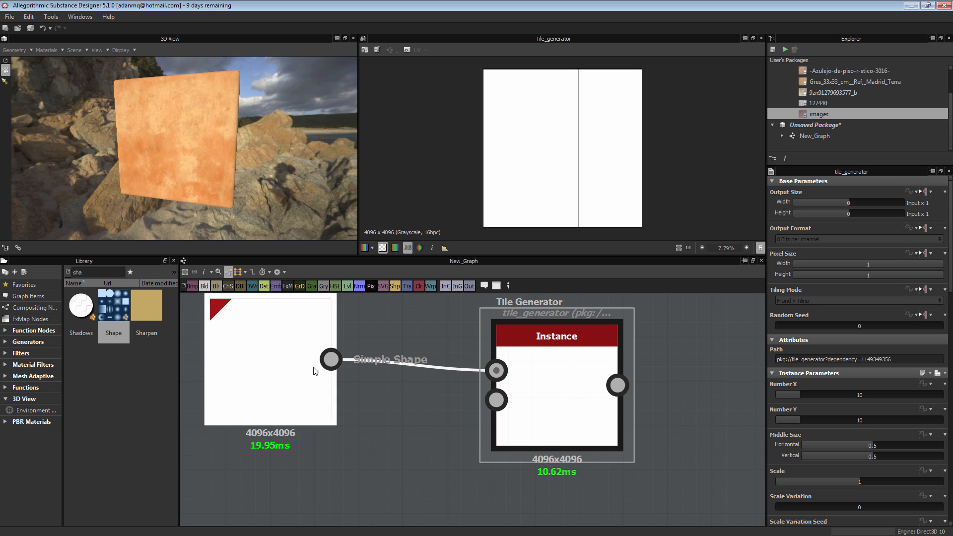
{"action": "left_click_drag", "start_coordinate": [577, 383], "coordinate": [575, 402]}
{"action": "scroll", "coordinate": [573, 404], "scroll_direction": "up", "scroll_amount": 1}
{"action": "scroll", "coordinate": [562, 407], "scroll_direction": "down", "scroll_amount": 1}
Set the Shape node's Size to 0.95.
{"action": "double_click", "coordinate": [277, 369]}
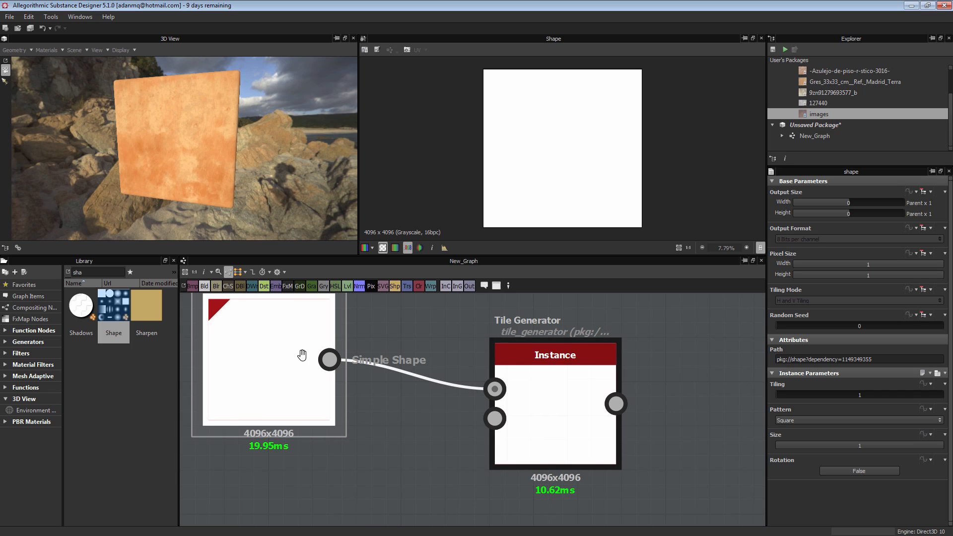
{"action": "middle_click_drag", "start_coordinate": [302, 356], "coordinate": [344, 359]}
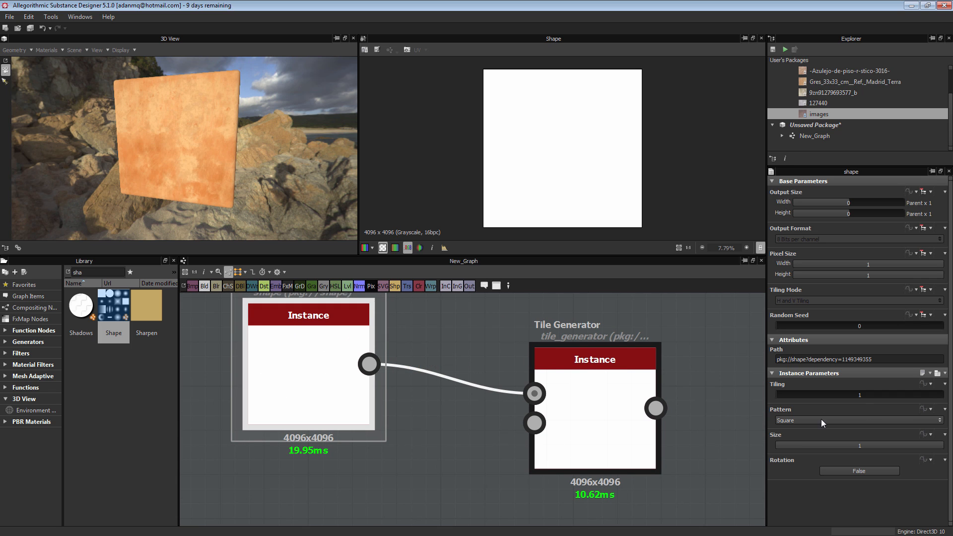
{"action": "double_click", "coordinate": [851, 447]}
{"action": "type", "text": "0.95"}
{"action": "key", "text": "Return"}
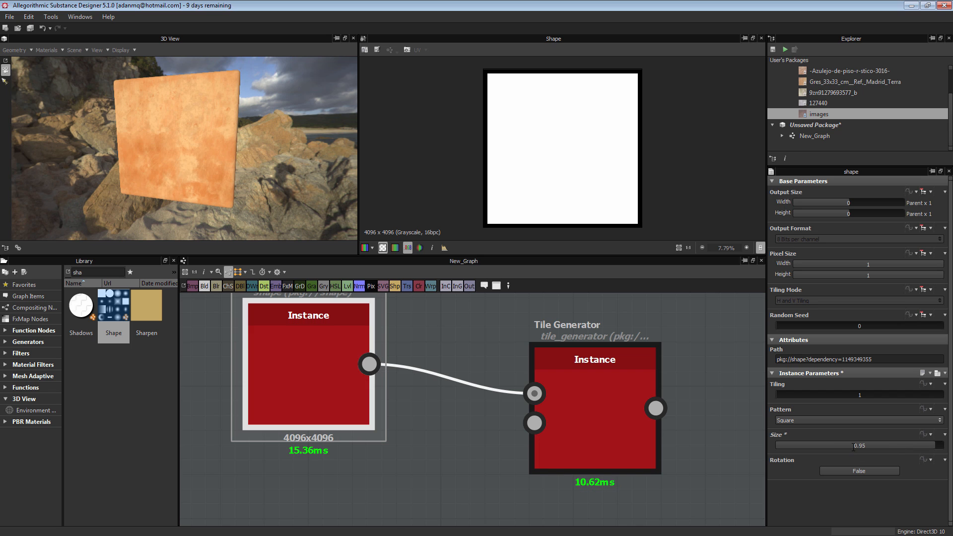
Display the Tile Generator's output and move the Shape node slightly further away from it.
{"action": "scroll", "coordinate": [367, 401], "scroll_direction": "up", "scroll_amount": 3}
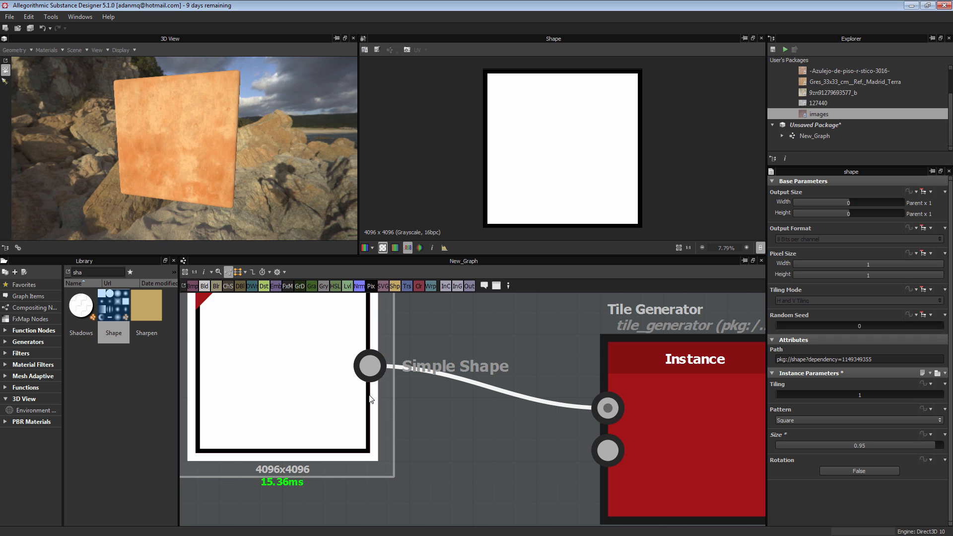
{"action": "scroll", "coordinate": [697, 429], "scroll_direction": "down", "scroll_amount": 1}
{"action": "middle_click_drag", "start_coordinate": [699, 429], "coordinate": [469, 379]}
{"action": "double_click", "coordinate": [469, 379]}
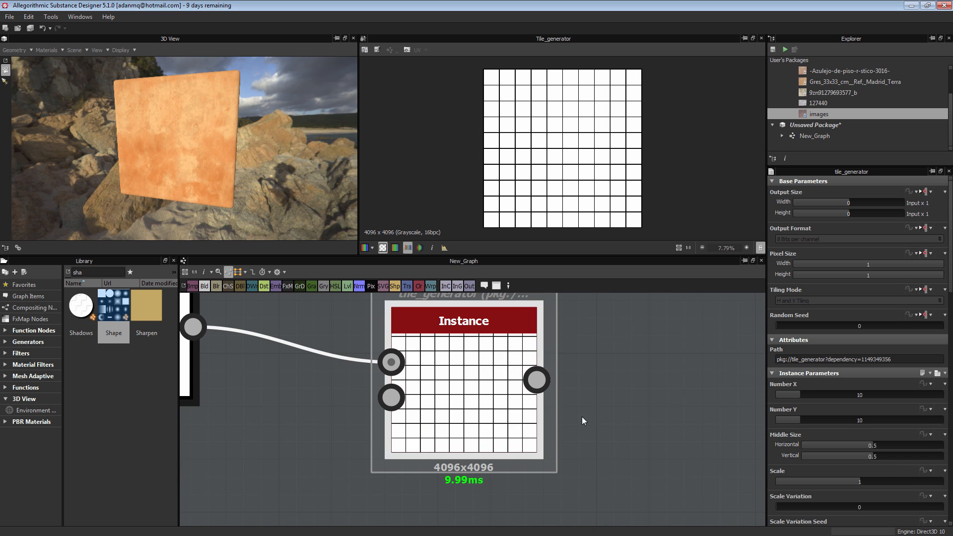
{"action": "scroll", "coordinate": [506, 385], "scroll_direction": "up", "scroll_amount": 1}
{"action": "key", "text": "f"}
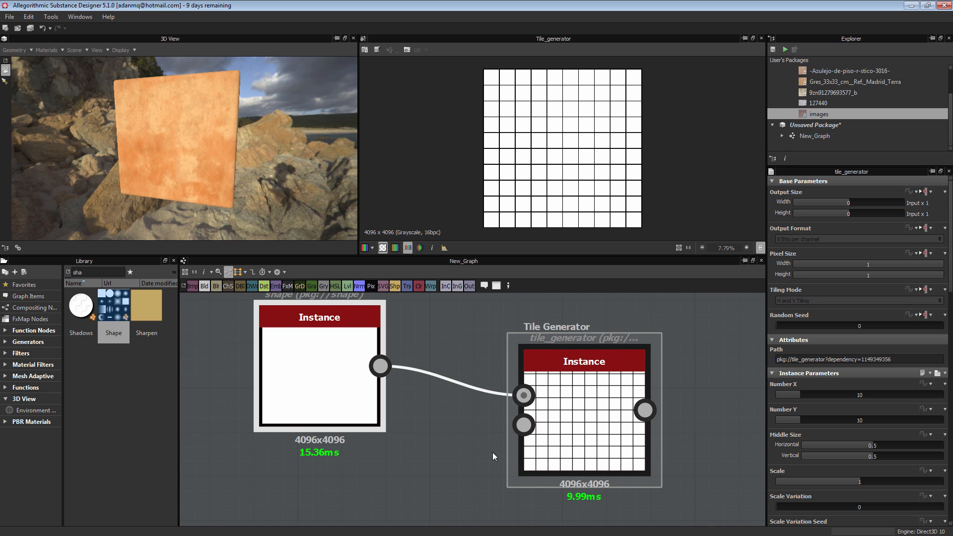
{"action": "scroll", "coordinate": [576, 405], "scroll_direction": "down", "scroll_amount": 3}
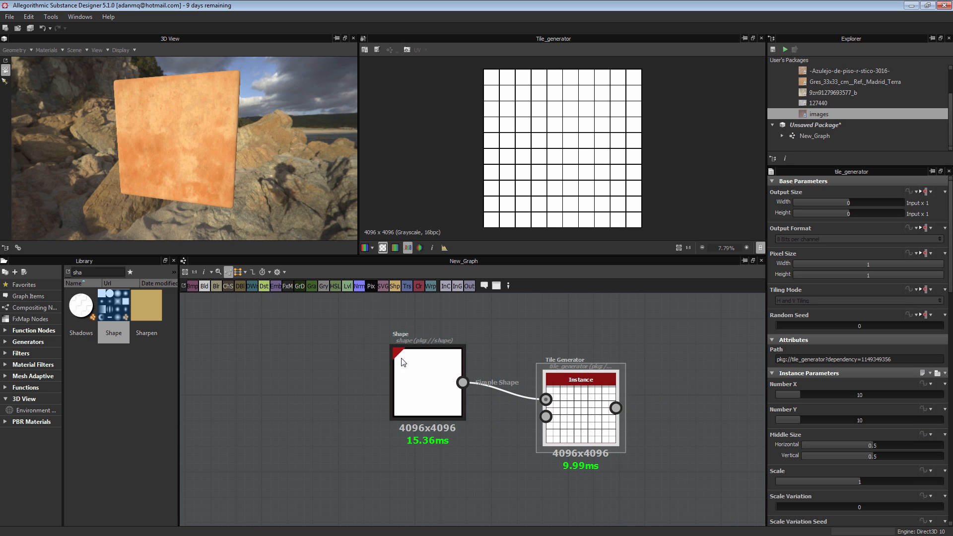
{"action": "left_click_drag", "start_coordinate": [402, 362], "coordinate": [397, 387]}
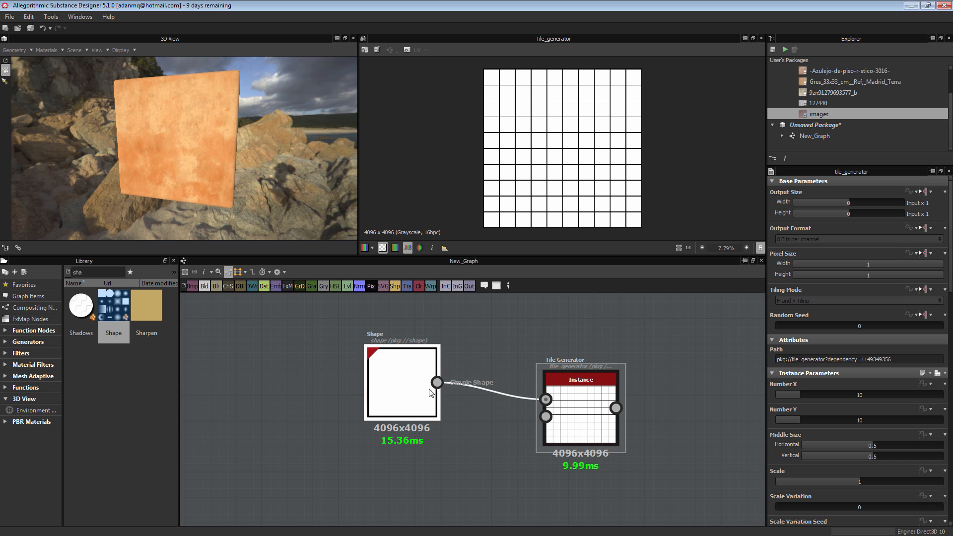
Set the Tile Generator's Number Y to 30.
{"action": "left_click", "coordinate": [571, 421]}
{"action": "middle_click_drag", "start_coordinate": [631, 318], "coordinate": [623, 352]}
{"action": "scroll", "coordinate": [595, 194], "scroll_direction": "up", "scroll_amount": 7}
{"action": "scroll", "coordinate": [598, 191], "scroll_direction": "down", "scroll_amount": 4}
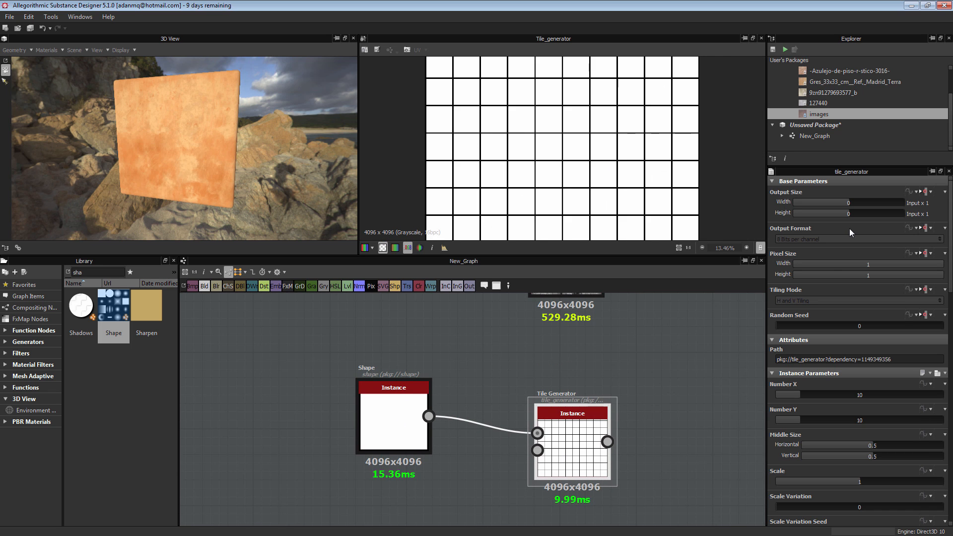
{"action": "scroll", "coordinate": [624, 384], "scroll_direction": "down", "scroll_amount": 3}
{"action": "scroll", "coordinate": [599, 197], "scroll_direction": "down", "scroll_amount": 3}
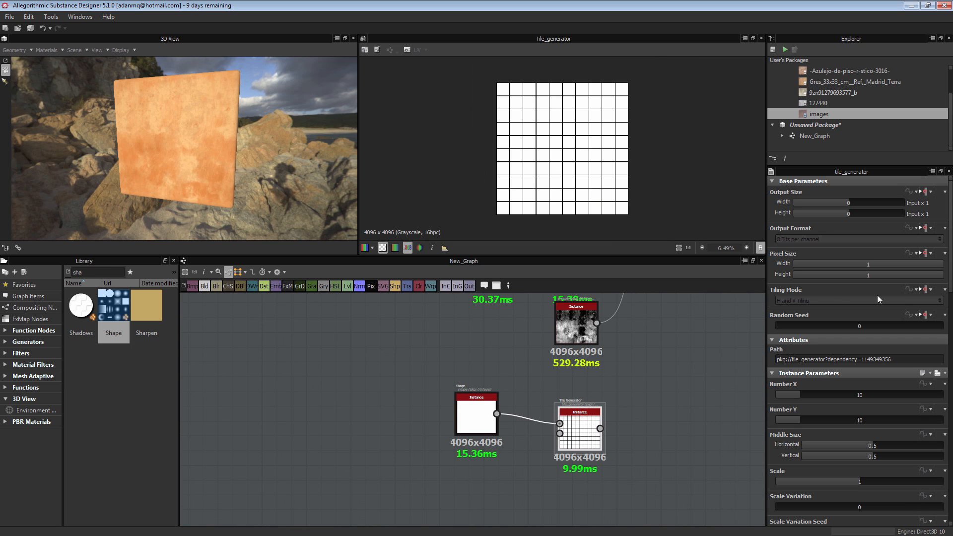
{"action": "scroll", "coordinate": [836, 308], "scroll_direction": "down", "scroll_amount": 3}
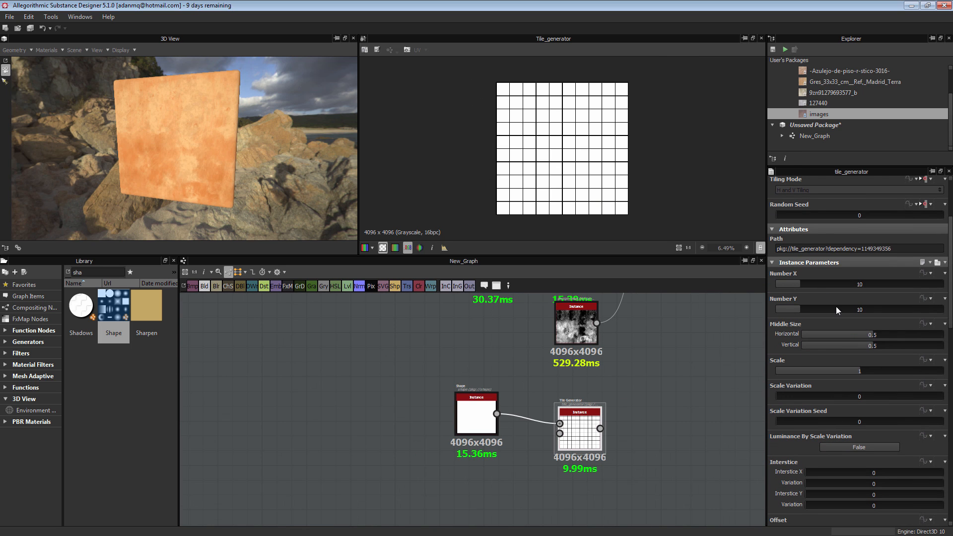
{"action": "double_click", "coordinate": [860, 310]}
{"action": "type", "text": "30"}
{"action": "key", "text": "Return"}
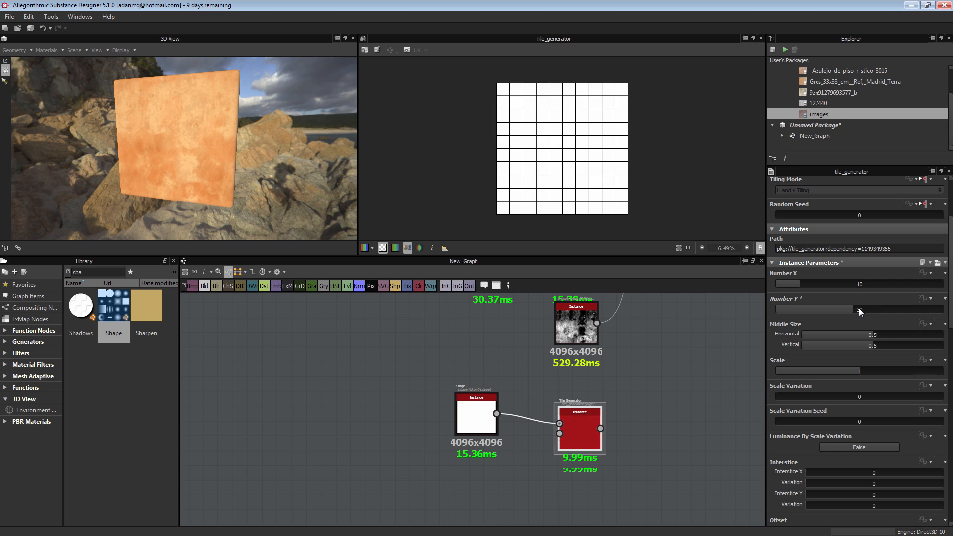
{"action": "scroll", "coordinate": [627, 166], "scroll_direction": "up", "scroll_amount": 5}
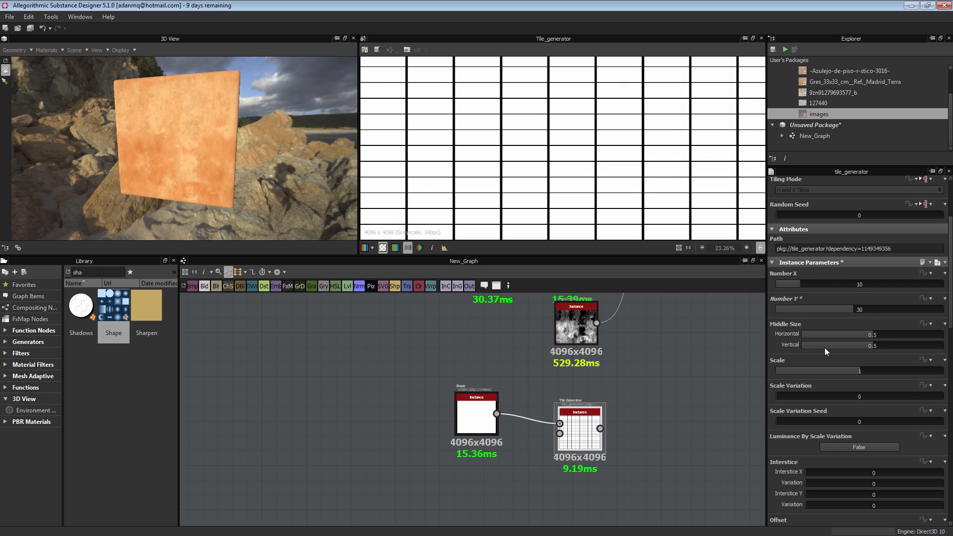
Set the Tile Generator's Offset to 0.5.
{"action": "scroll", "coordinate": [831, 406], "scroll_direction": "down", "scroll_amount": 3}
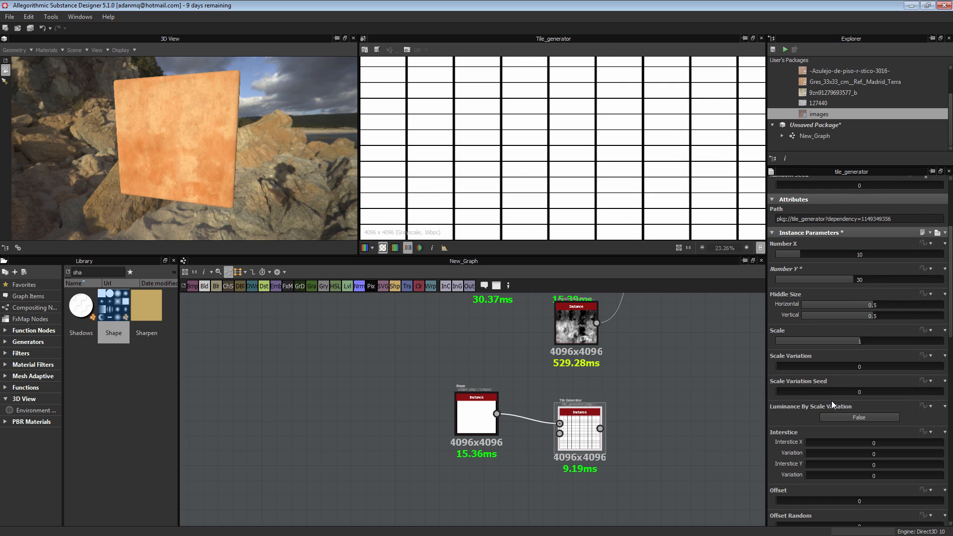
{"action": "scroll", "coordinate": [823, 386], "scroll_direction": "down", "scroll_amount": 2}
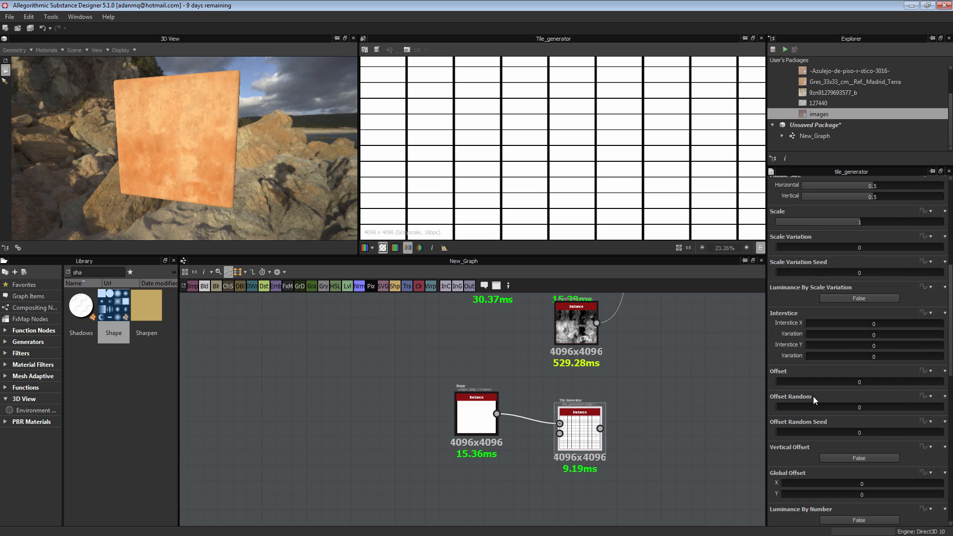
{"action": "left_click_drag", "start_coordinate": [781, 381], "coordinate": [810, 379]}
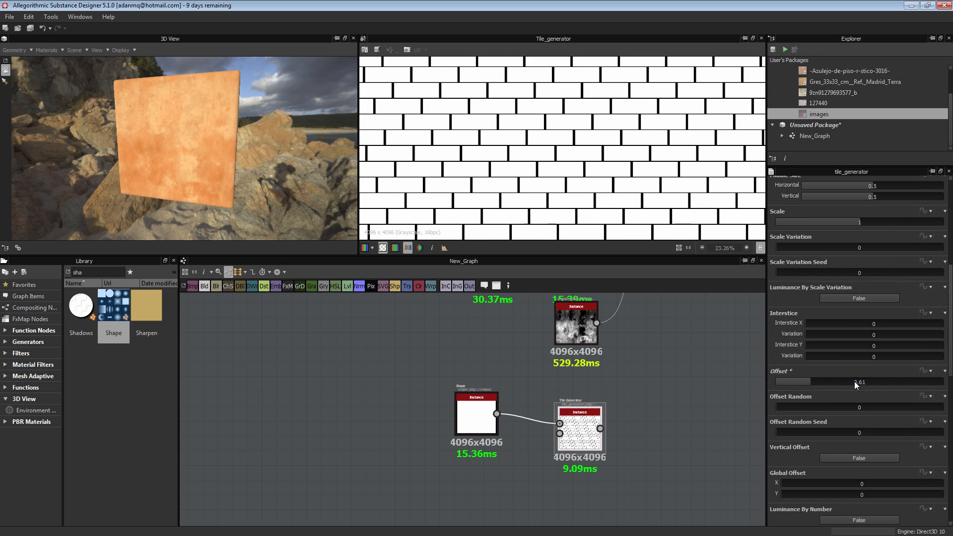
{"action": "type", "text": ".5"}
{"action": "key", "text": "Return"}
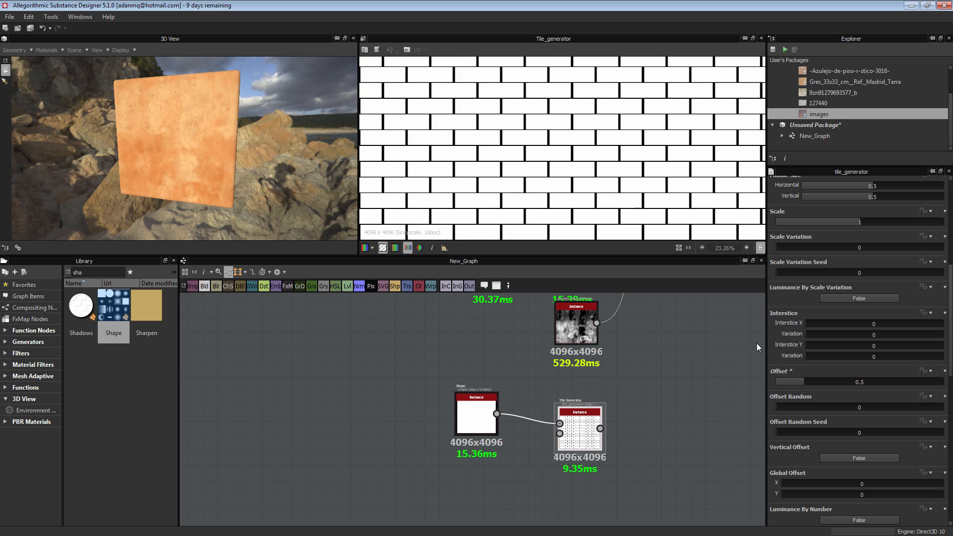
Set the Tile Generator's Offset to 0.33 and inspect the staggered rows in the 2D view.
{"action": "left_click", "coordinate": [862, 383]}
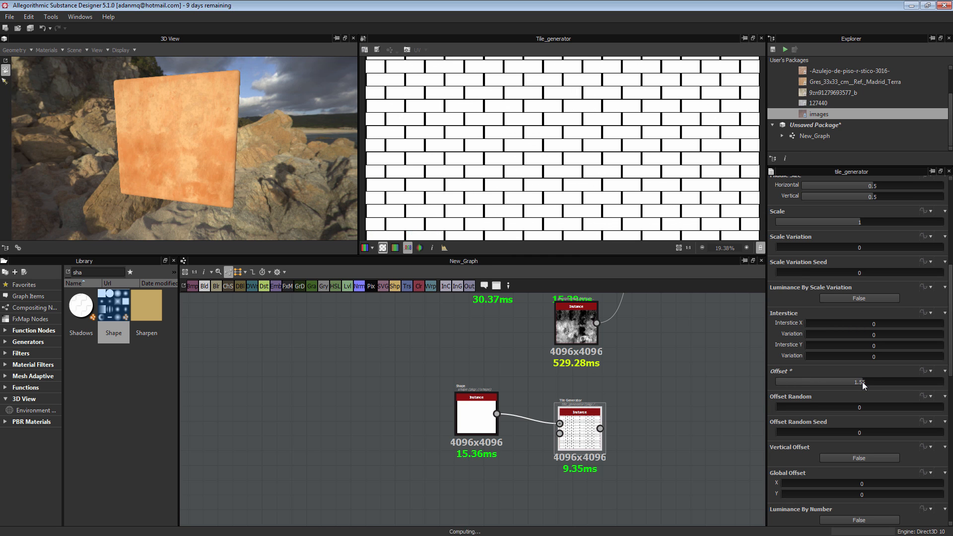
{"action": "type", "text": "0.33"}
{"action": "key", "text": "Return"}
{"action": "scroll", "coordinate": [604, 126], "scroll_direction": "up", "scroll_amount": 2}
{"action": "scroll", "coordinate": [604, 126], "scroll_direction": "up", "scroll_amount": 8}
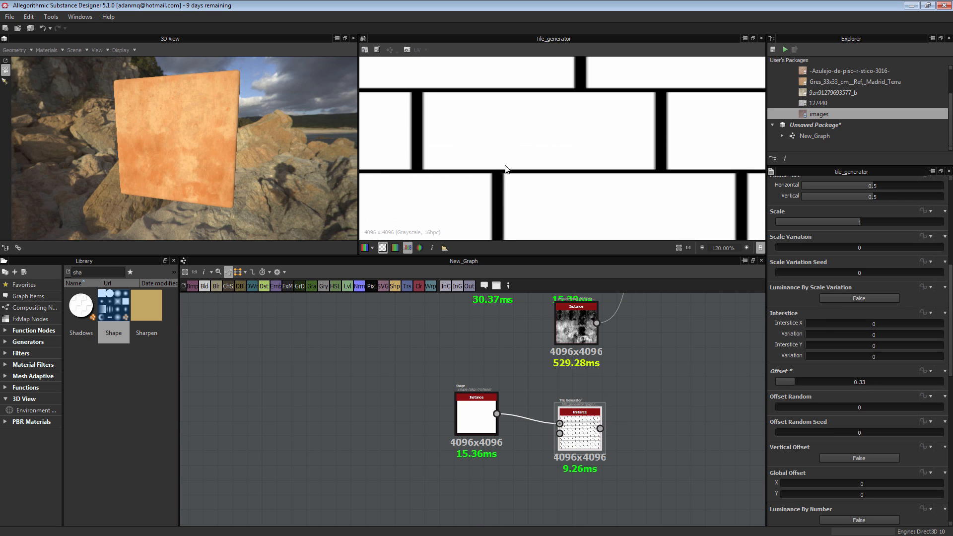
{"action": "scroll", "coordinate": [539, 177], "scroll_direction": "down", "scroll_amount": 8}
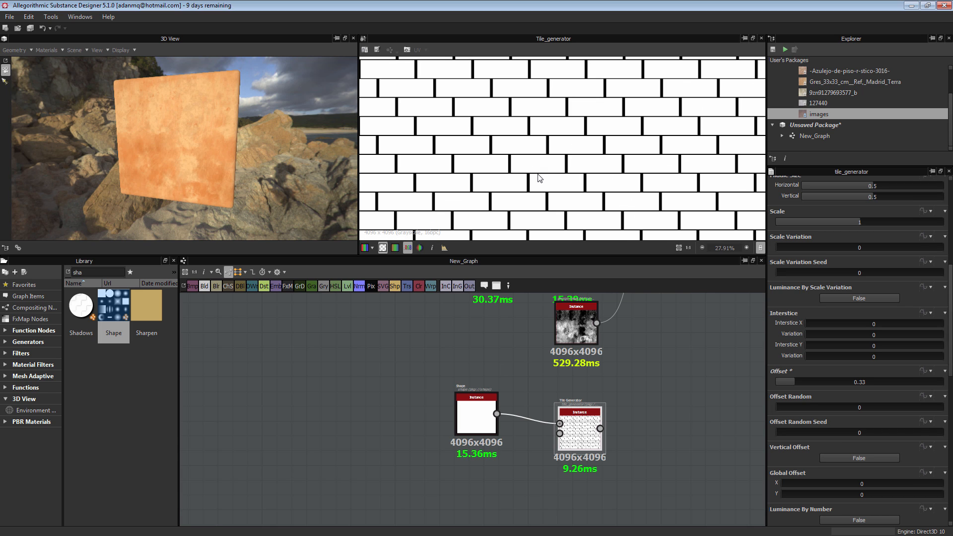
{"action": "scroll", "coordinate": [547, 171], "scroll_direction": "up", "scroll_amount": 3}
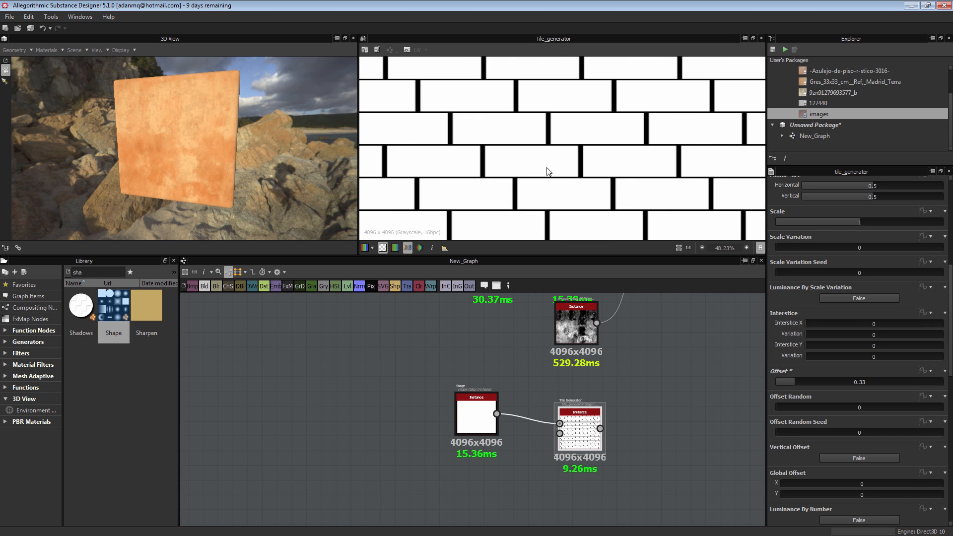
Move the Shape node further away from the Tile Generator to leave room for nodes between them.
{"action": "left_click_drag", "start_coordinate": [494, 393], "coordinate": [465, 392]}
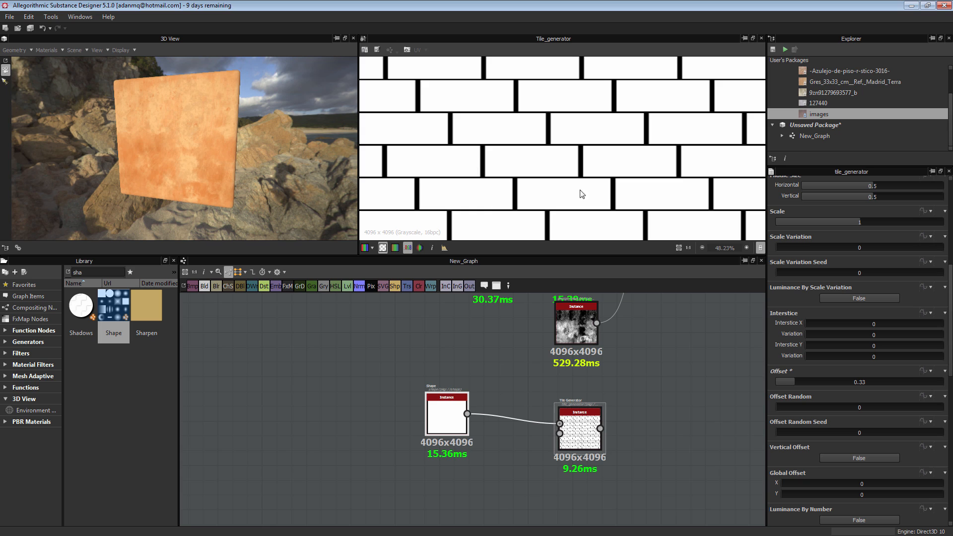
{"action": "scroll", "coordinate": [570, 156], "scroll_direction": "up", "scroll_amount": 3}
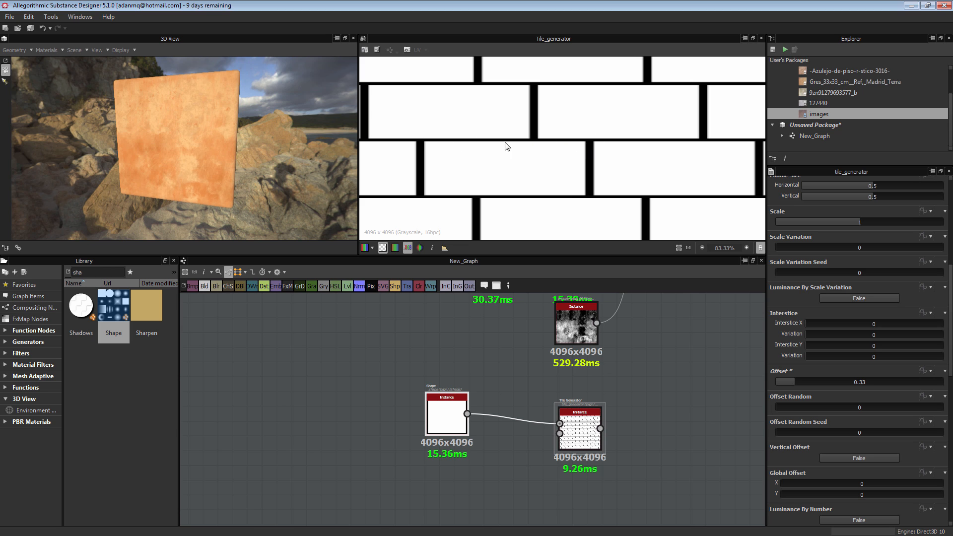
{"action": "scroll", "coordinate": [616, 176], "scroll_direction": "down", "scroll_amount": 8}
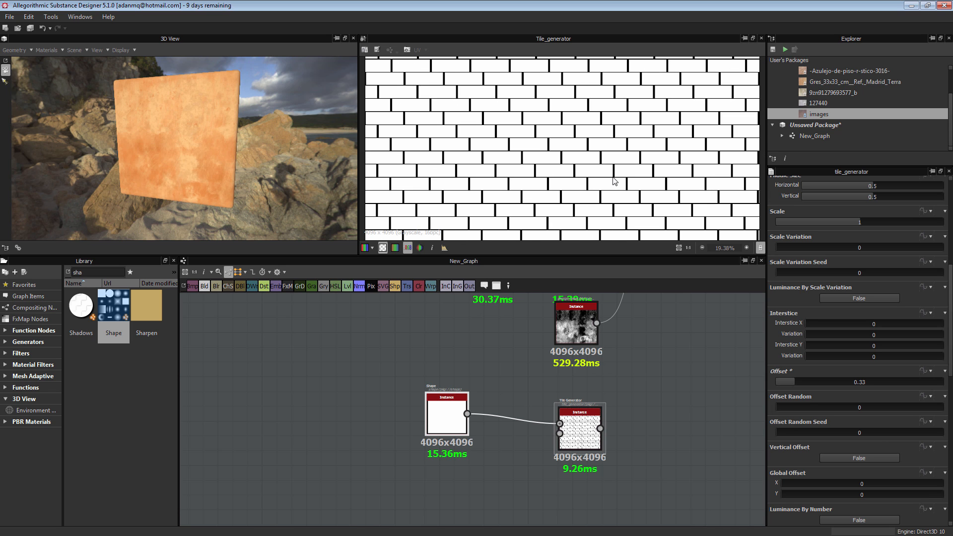
{"action": "scroll", "coordinate": [594, 188], "scroll_direction": "up", "scroll_amount": 11}
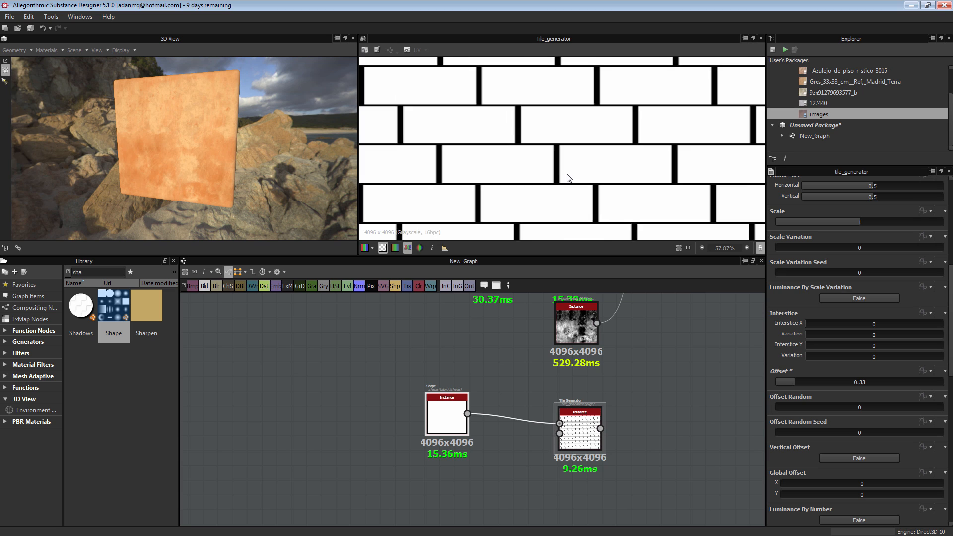
{"action": "mouse_move", "coordinate": [643, 137]}
{"action": "middle_mouse_down"}
{"action": "mouse_move", "coordinate": [680, 158]}
{"action": "mouse_move", "coordinate": [635, 142]}
{"action": "middle_mouse_up"}
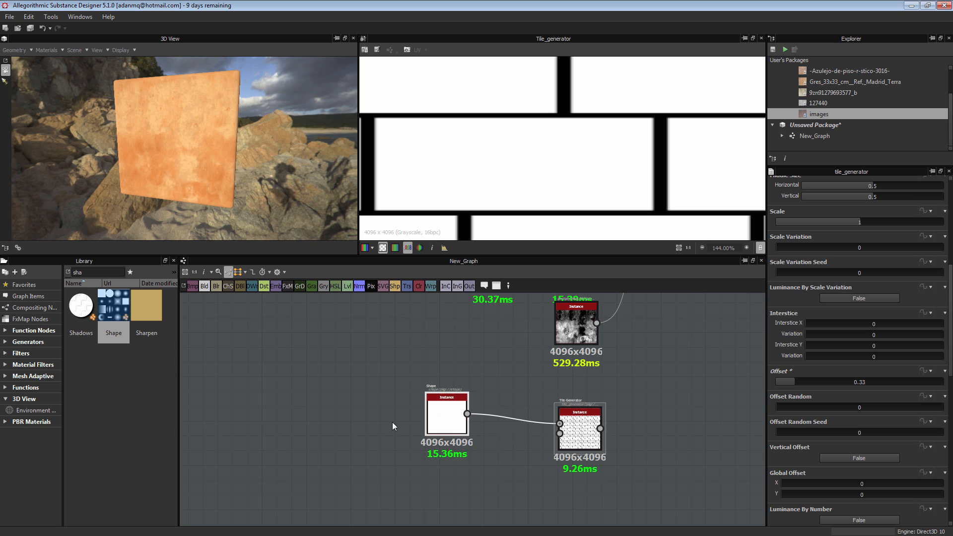
{"action": "left_click_drag", "start_coordinate": [456, 416], "coordinate": [396, 433]}
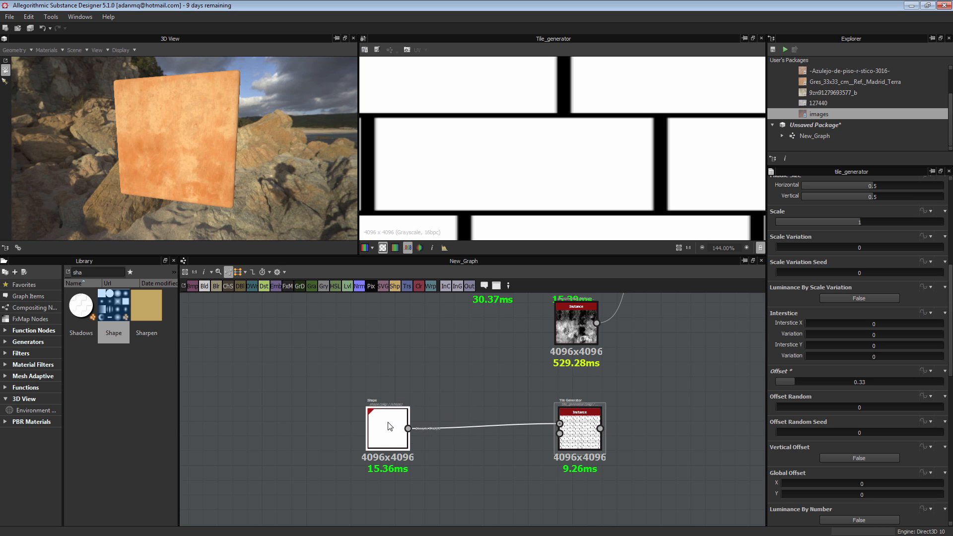
{"action": "scroll", "coordinate": [413, 405], "scroll_direction": "up", "scroll_amount": 2}
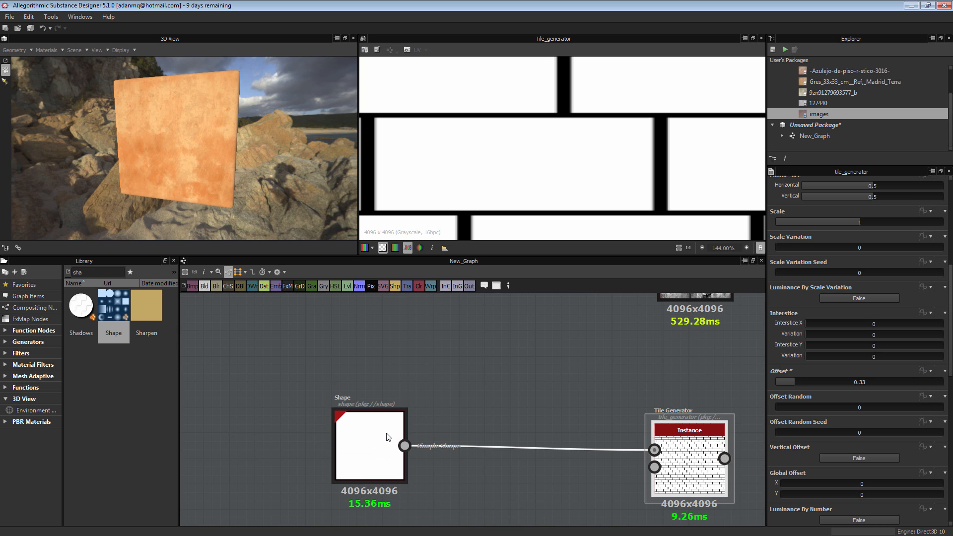
{"action": "left_click", "coordinate": [388, 437]}
{"action": "middle_click_drag", "start_coordinate": [421, 382], "coordinate": [432, 344]}
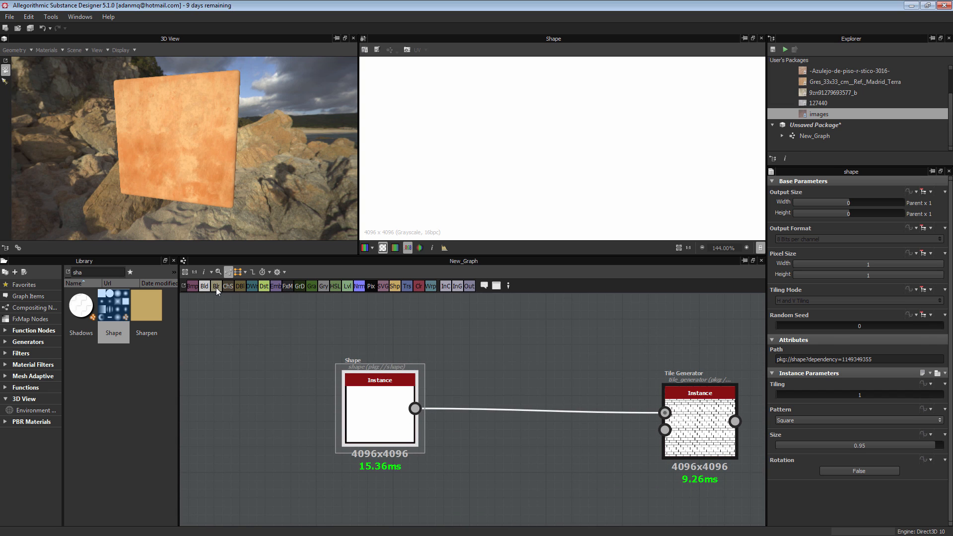
{"action": "left_click", "coordinate": [216, 286]}
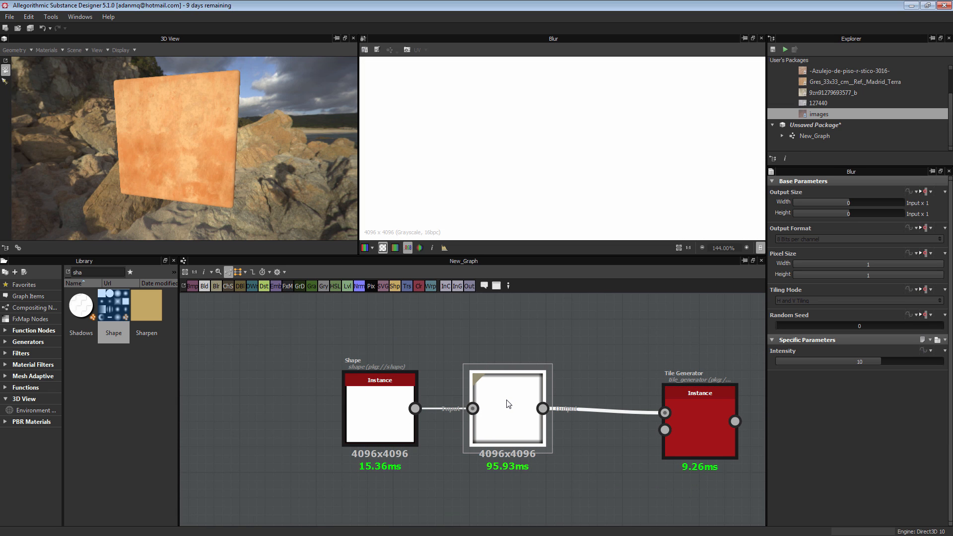
{"action": "key", "text": "Delete"}
Add a Blur HQ Grayscale node fed by the Shape node and place it close beside the shape.
{"action": "left_click", "coordinate": [394, 403]}
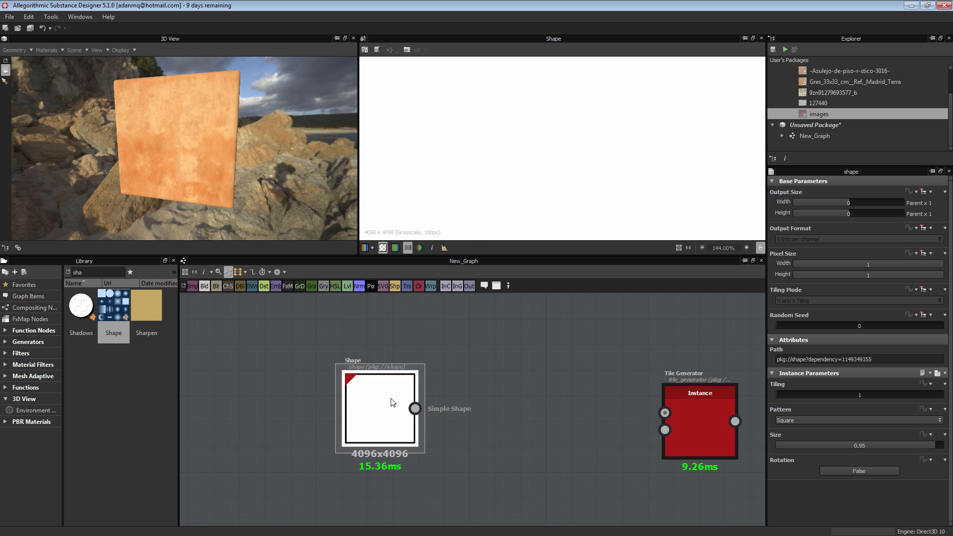
{"action": "key", "text": "space"}
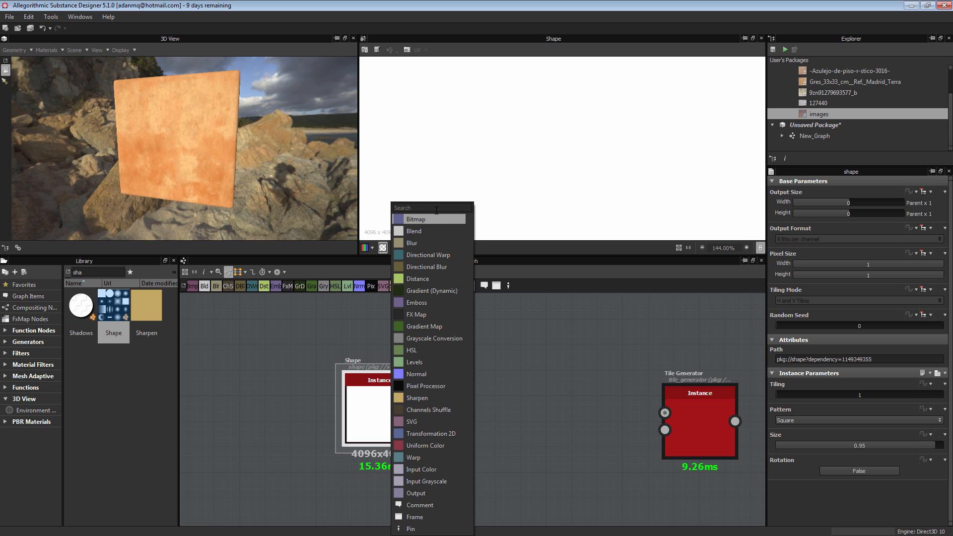
{"action": "type", "text": "bl"}
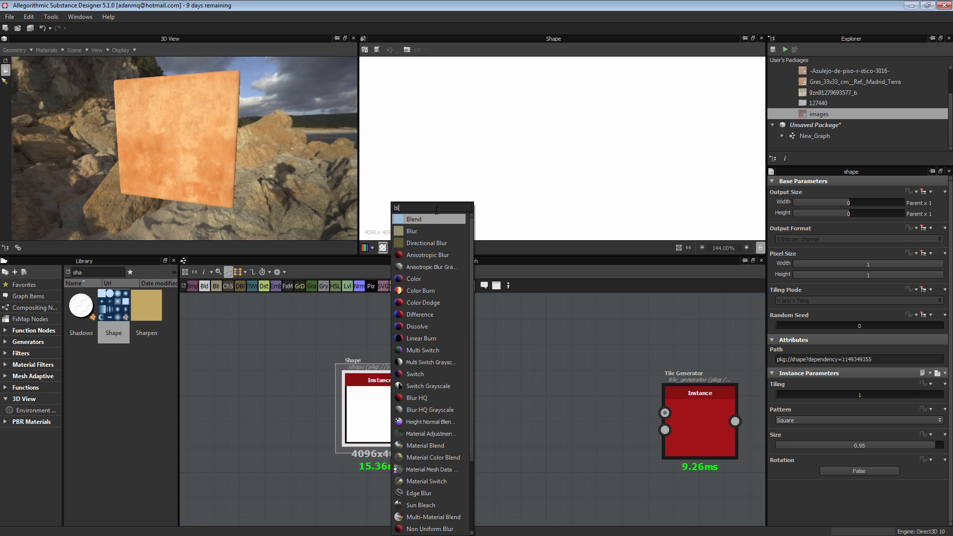
{"action": "type", "text": "ur"}
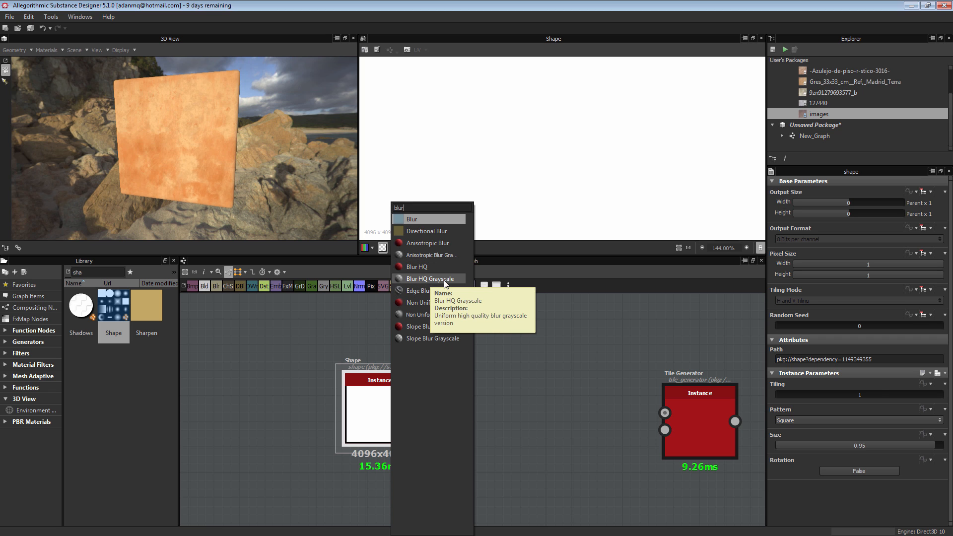
{"action": "left_click", "coordinate": [429, 279]}
{"action": "left_click_drag", "start_coordinate": [511, 407], "coordinate": [485, 407]}
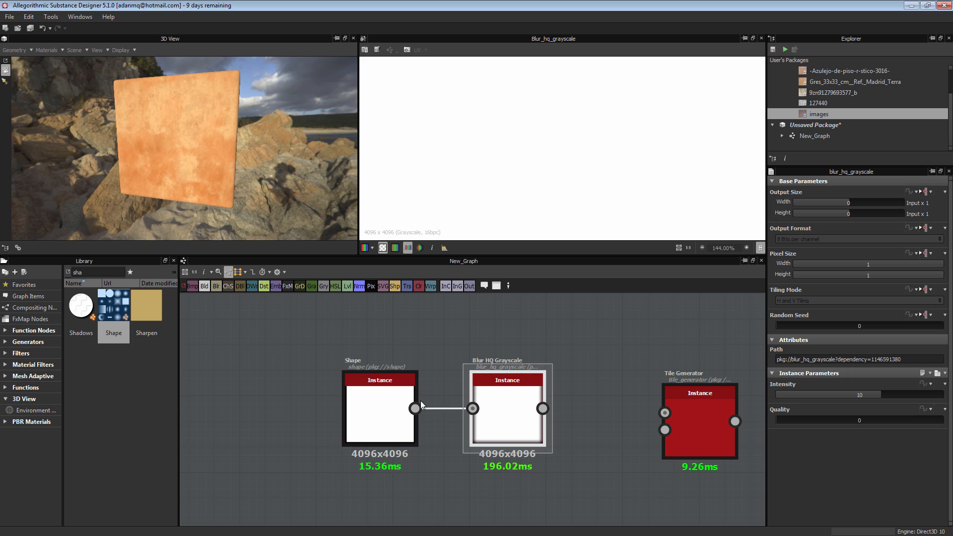
{"action": "left_click", "coordinate": [382, 407]}
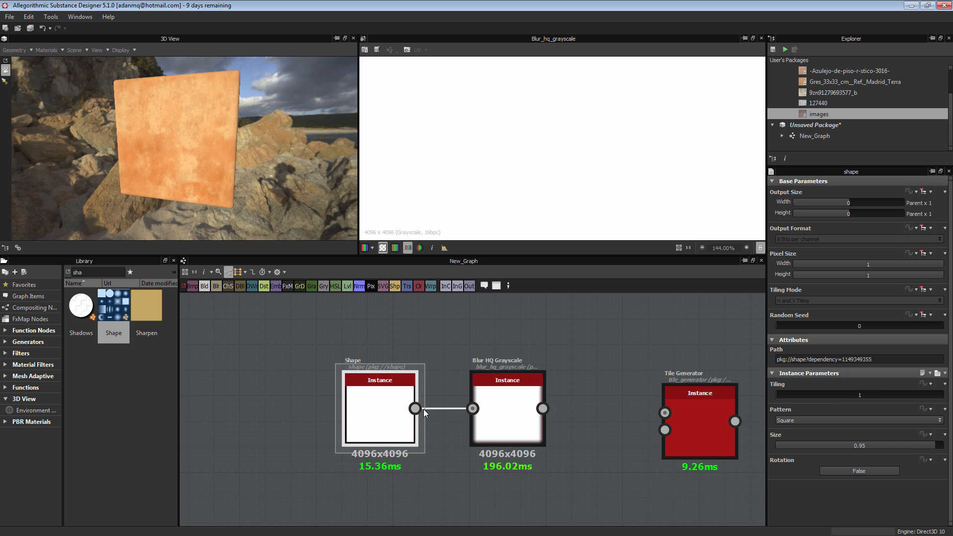
{"action": "left_click", "coordinate": [516, 414]}
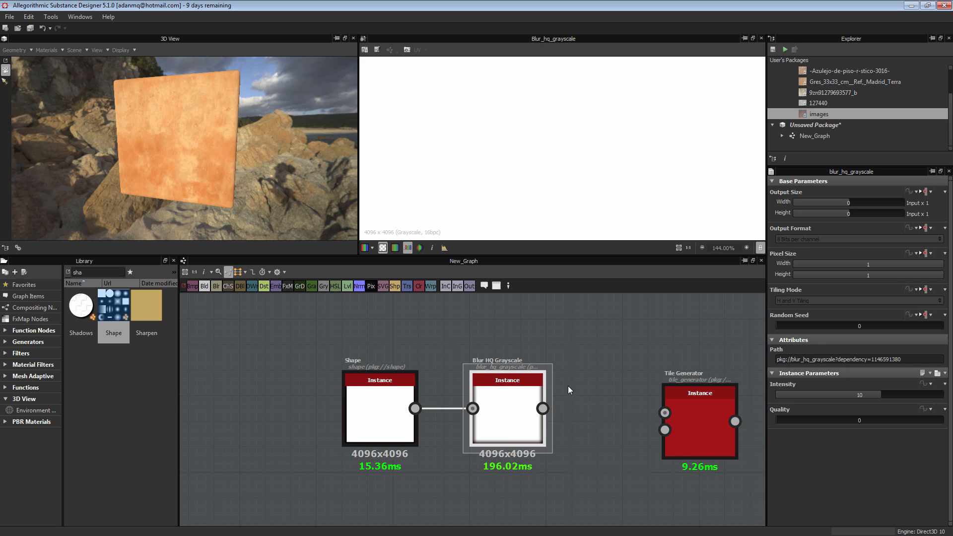
{"action": "left_click_drag", "start_coordinate": [494, 408], "coordinate": [480, 409]}
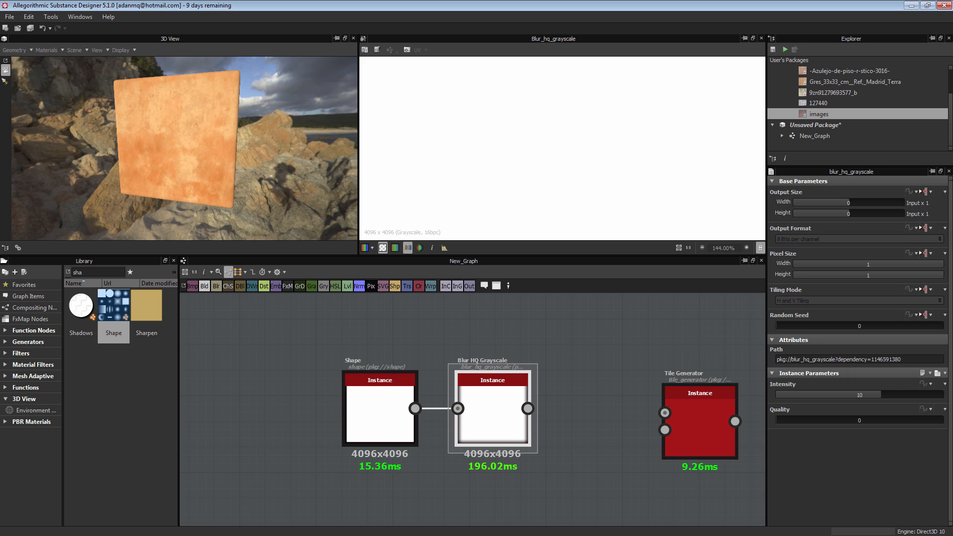
Connect the Blur HQ Grayscale output to the Tile Generator's image input and display the tile pattern in the 2D view.
{"action": "middle_click_drag", "start_coordinate": [561, 408], "coordinate": [334, 366]}
{"action": "left_click_drag", "start_coordinate": [334, 366], "coordinate": [506, 382]}
{"action": "middle_click_drag", "start_coordinate": [358, 394], "coordinate": [464, 399]}
{"action": "double_click", "coordinate": [625, 388]}
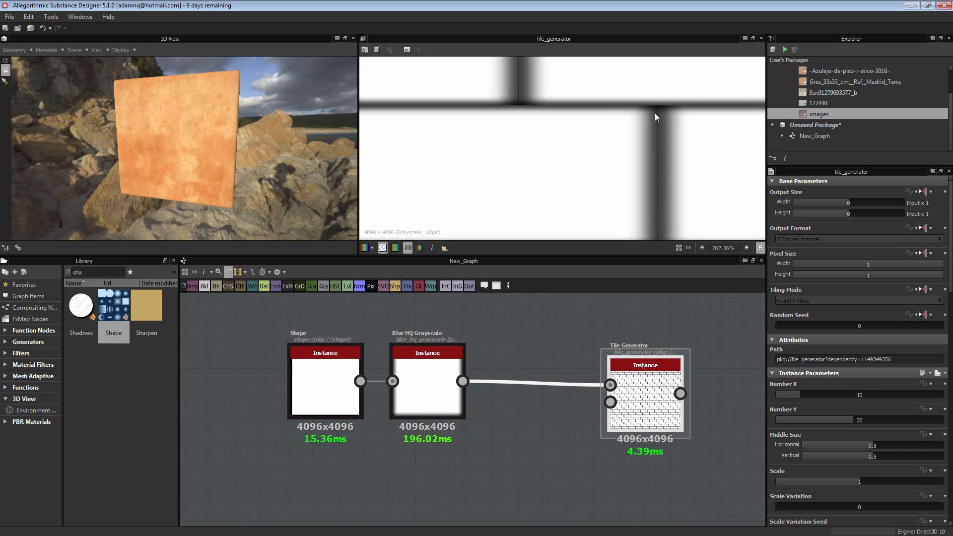
{"action": "scroll", "coordinate": [427, 392], "scroll_direction": "up", "scroll_amount": 3}
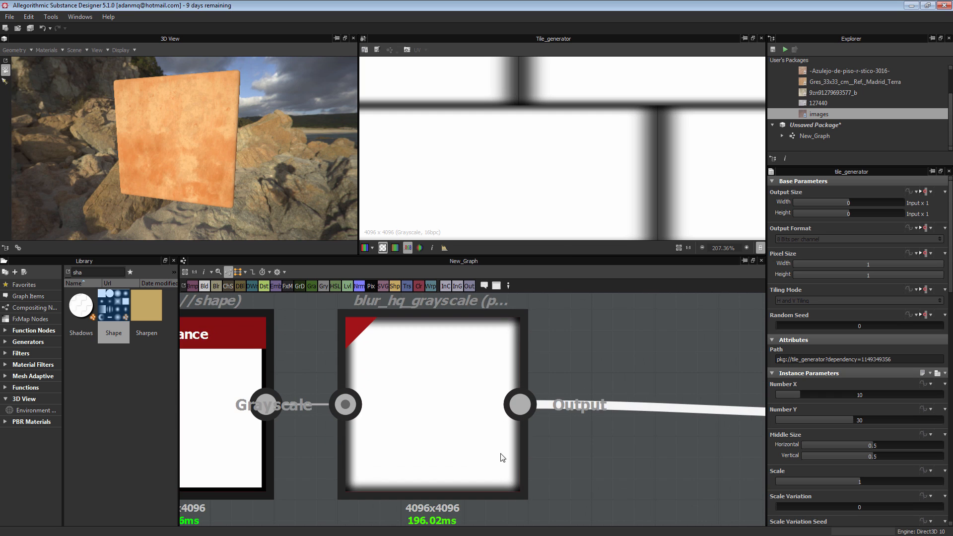
{"action": "middle_click_drag", "start_coordinate": [325, 372], "coordinate": [325, 411]}
{"action": "scroll", "coordinate": [542, 398], "scroll_direction": "down", "scroll_amount": 1}
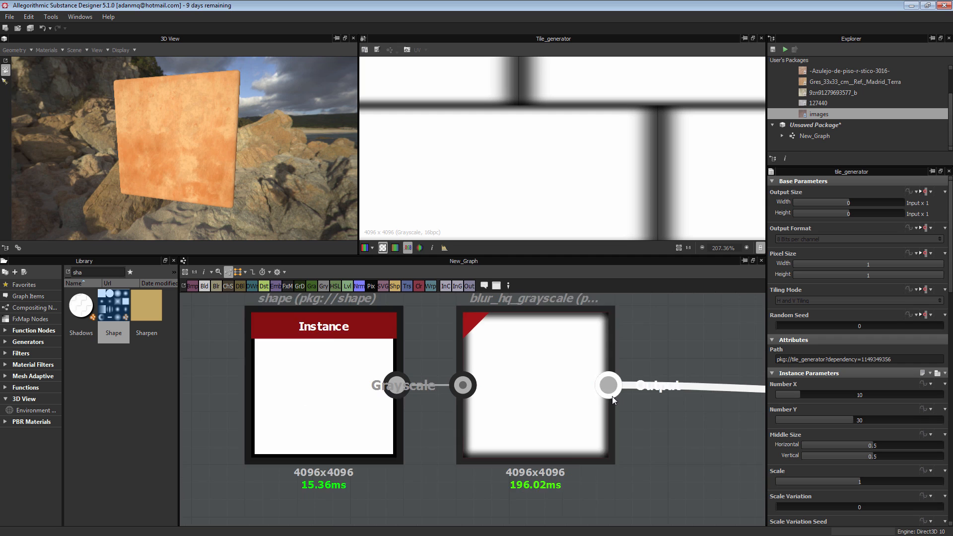
Insert a Levels node between the Blur HQ Grayscale and Tile Generator nodes.
{"action": "middle_click_drag", "start_coordinate": [592, 347], "coordinate": [451, 381]}
{"action": "left_click", "coordinate": [411, 404]}
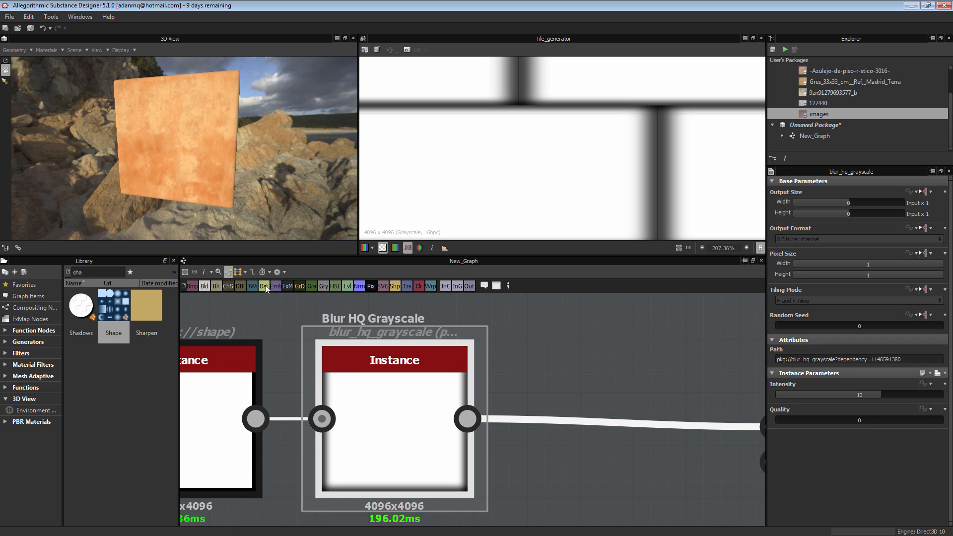
{"action": "left_click", "coordinate": [350, 287]}
{"action": "left_click_drag", "start_coordinate": [680, 519], "coordinate": [579, 371]}
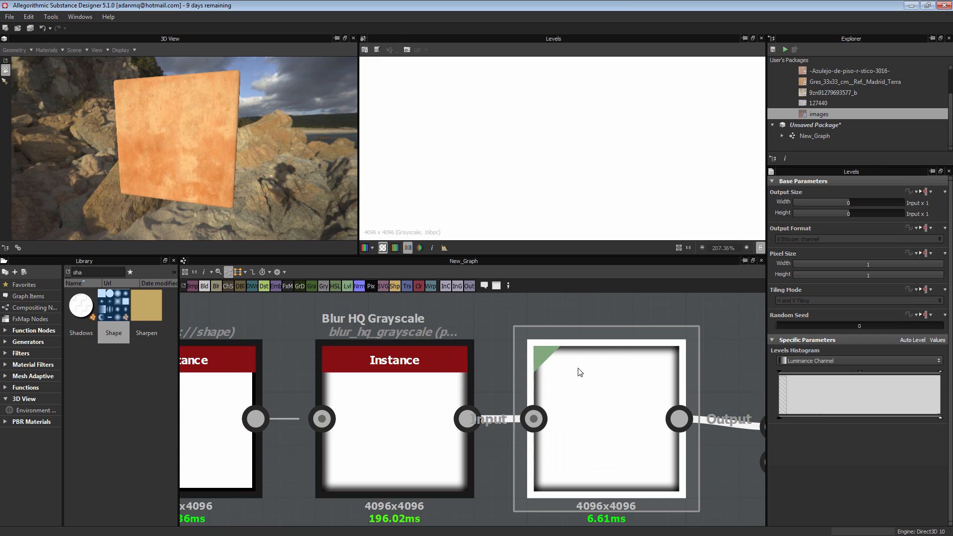
{"action": "middle_click_drag", "start_coordinate": [633, 411], "coordinate": [413, 393]}
Try raising the Levels node's dark input point to its maximum, inspect the shape's edges, and undo the adjustment.
{"action": "left_click_drag", "start_coordinate": [775, 372], "coordinate": [878, 367]}
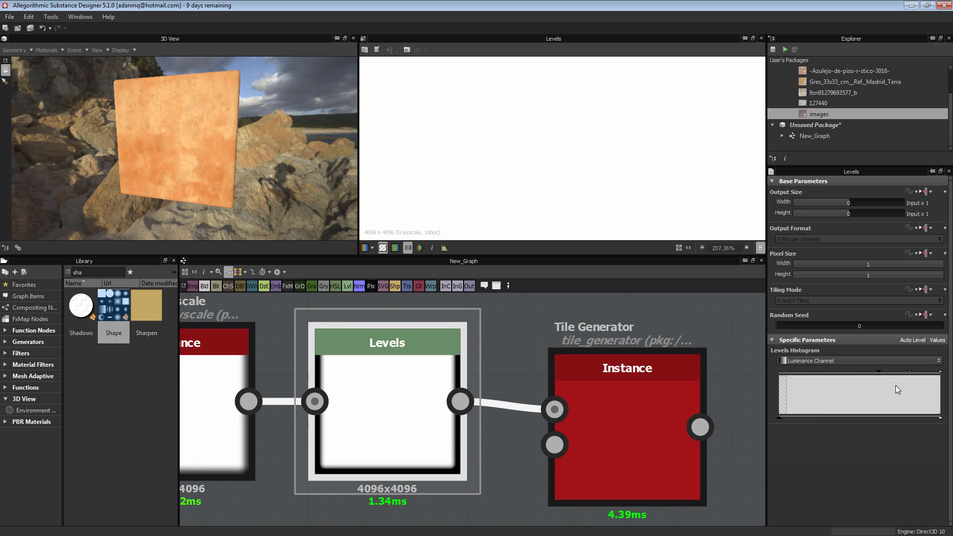
{"action": "scroll", "coordinate": [489, 454], "scroll_direction": "up", "scroll_amount": 1}
{"action": "middle_click_drag", "start_coordinate": [479, 482], "coordinate": [586, 437]}
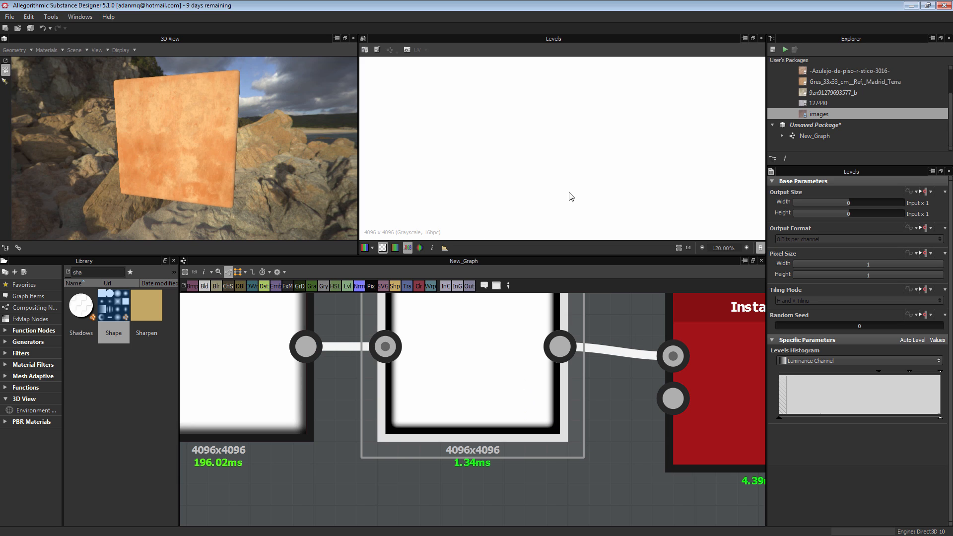
{"action": "scroll", "coordinate": [576, 195], "scroll_direction": "down", "scroll_amount": 10}
{"action": "scroll", "coordinate": [617, 148], "scroll_direction": "up", "scroll_amount": 3}
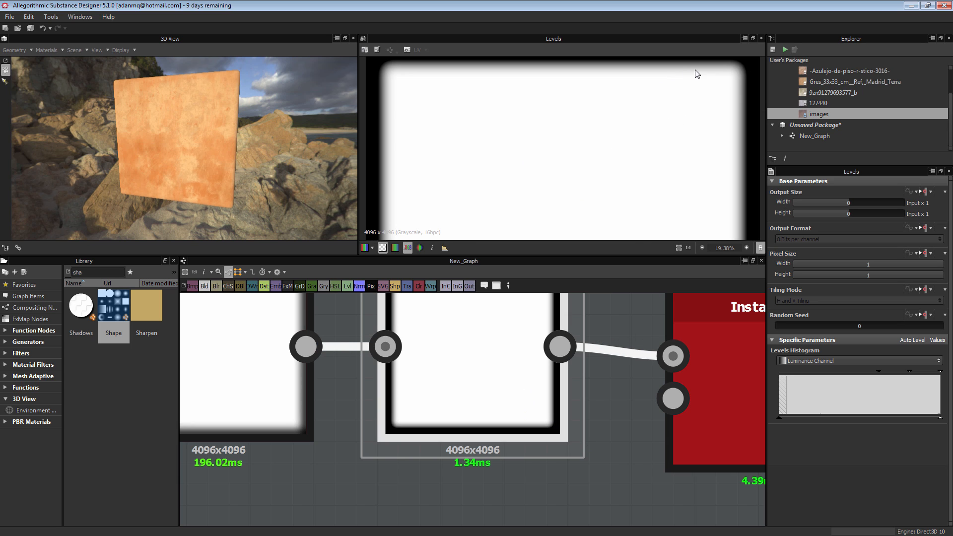
{"action": "left_click_drag", "start_coordinate": [877, 372], "coordinate": [941, 371]}
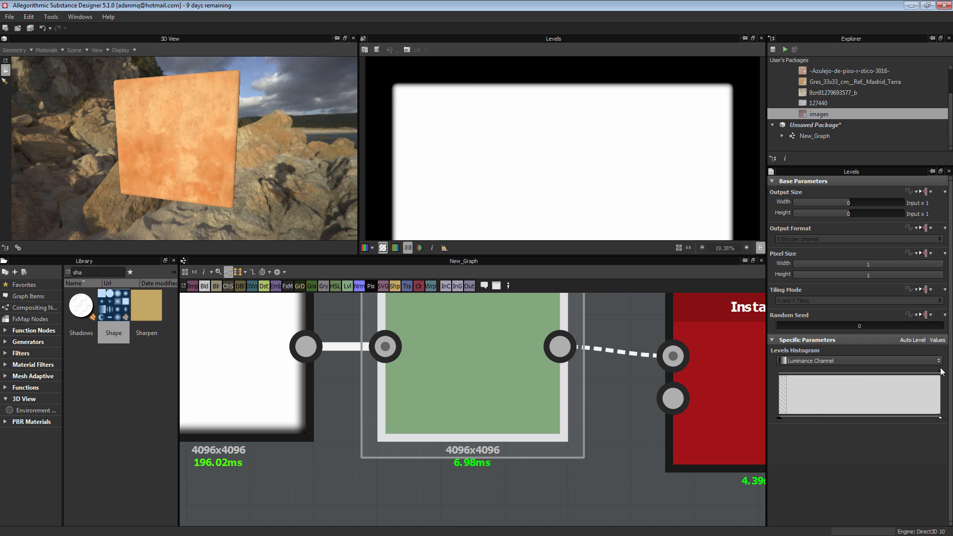
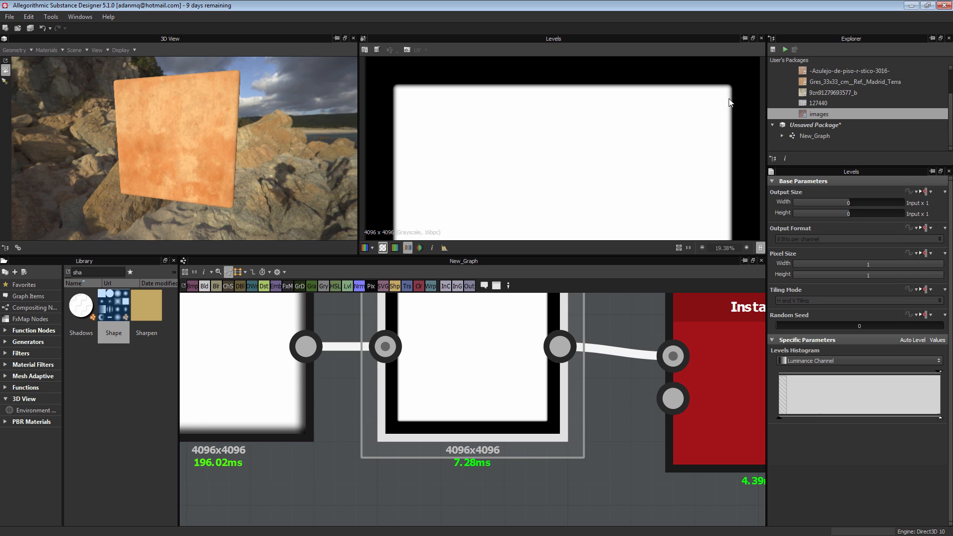
{"action": "key", "text": "ctrl+z"}
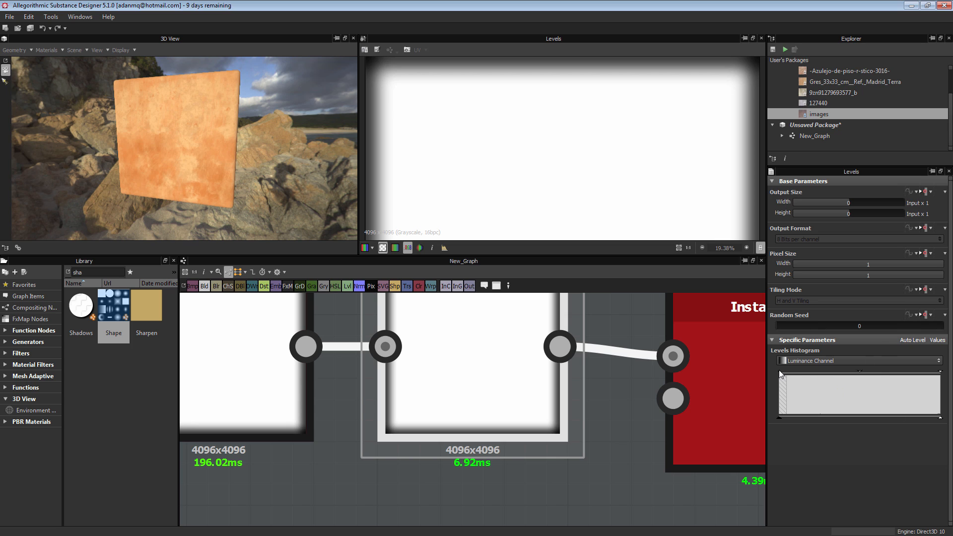
Bring the Levels node's dark and light input points close together near mid-range to sharpen the shape into rounded corners.
{"action": "key", "text": "ctrl+y"}
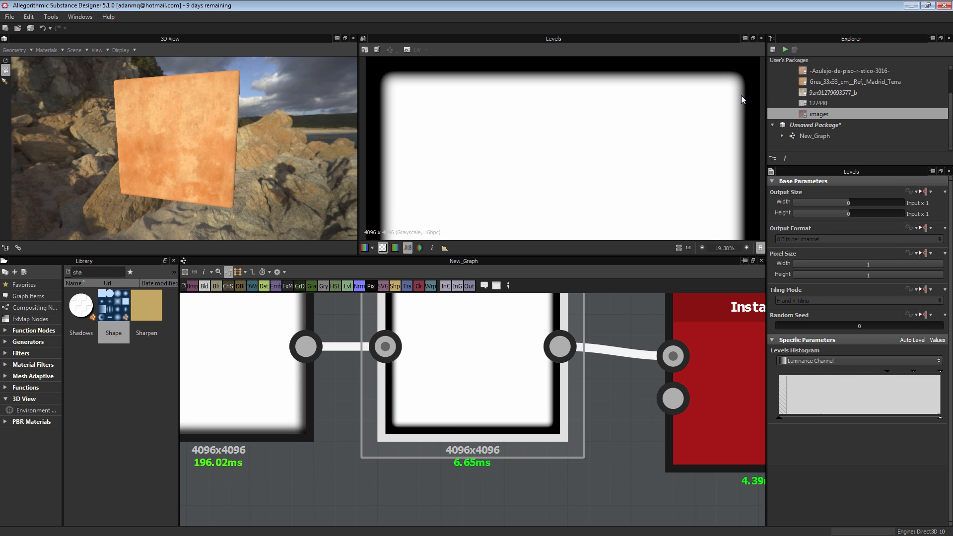
{"action": "left_click_drag", "start_coordinate": [937, 373], "coordinate": [887, 372]}
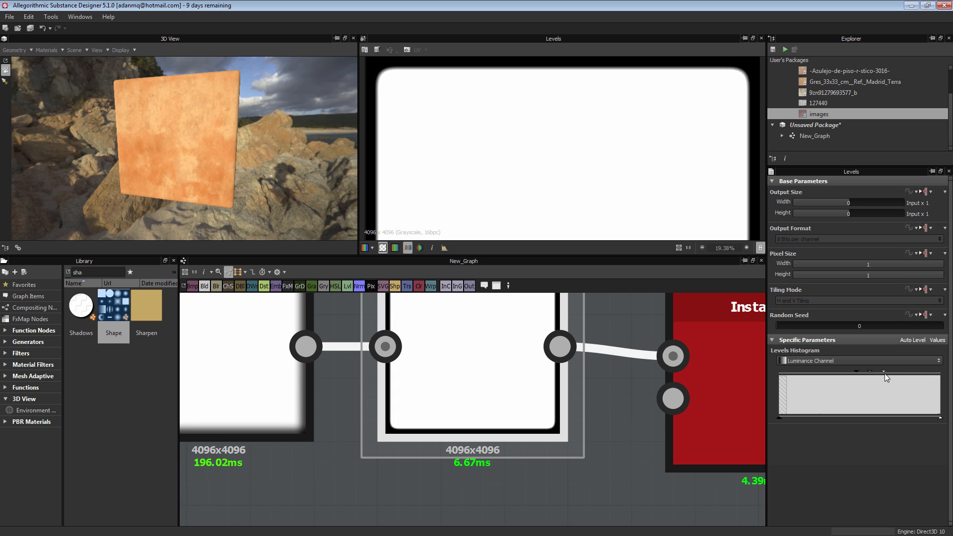
{"action": "scroll", "coordinate": [681, 154], "scroll_direction": "down", "scroll_amount": 3}
{"action": "scroll", "coordinate": [681, 154], "scroll_direction": "down", "scroll_amount": 2}
{"action": "middle_click_drag", "start_coordinate": [661, 386], "coordinate": [442, 431]}
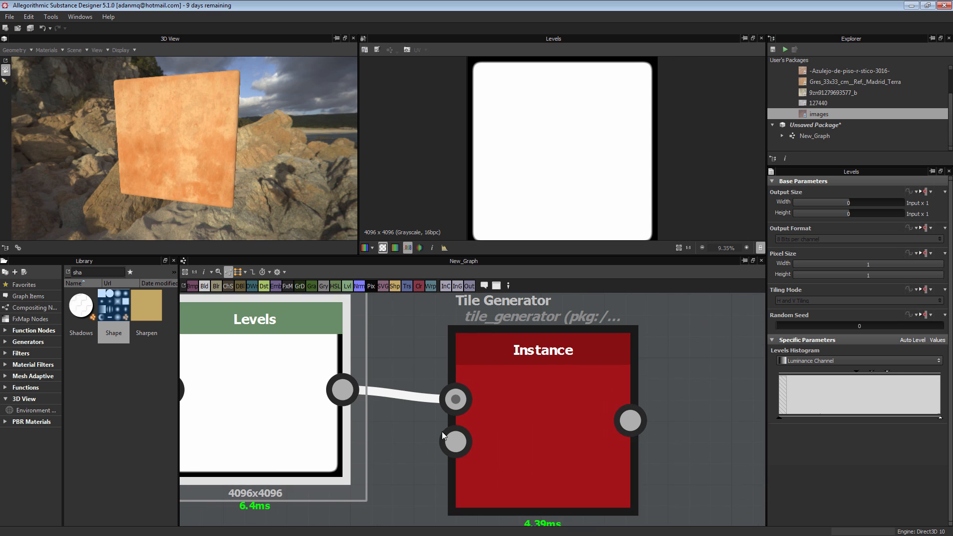
Display the Tile Generator's output and examine the tiles' corners and the gaps between them up close.
{"action": "left_click", "coordinate": [546, 402]}
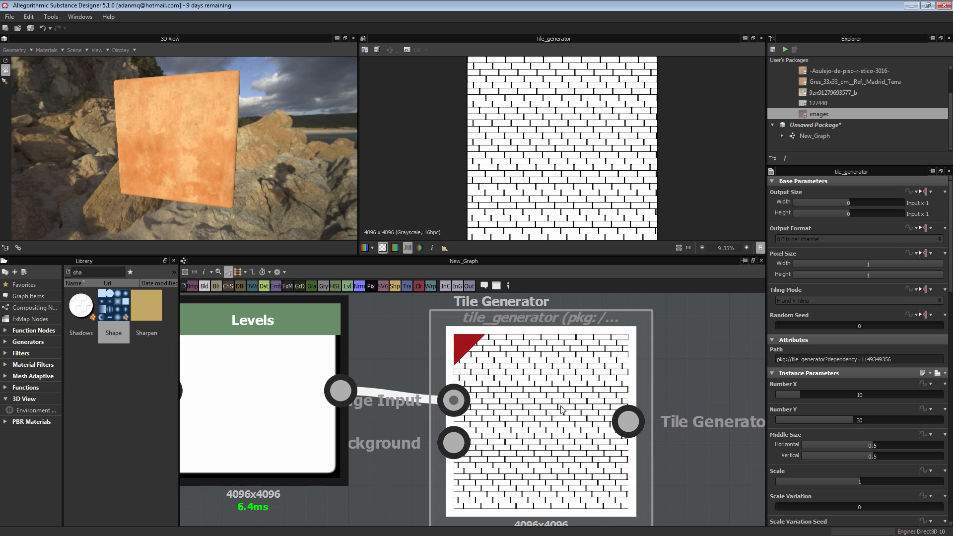
{"action": "middle_click_drag", "start_coordinate": [595, 416], "coordinate": [588, 372]}
{"action": "scroll", "coordinate": [633, 154], "scroll_direction": "up", "scroll_amount": 6}
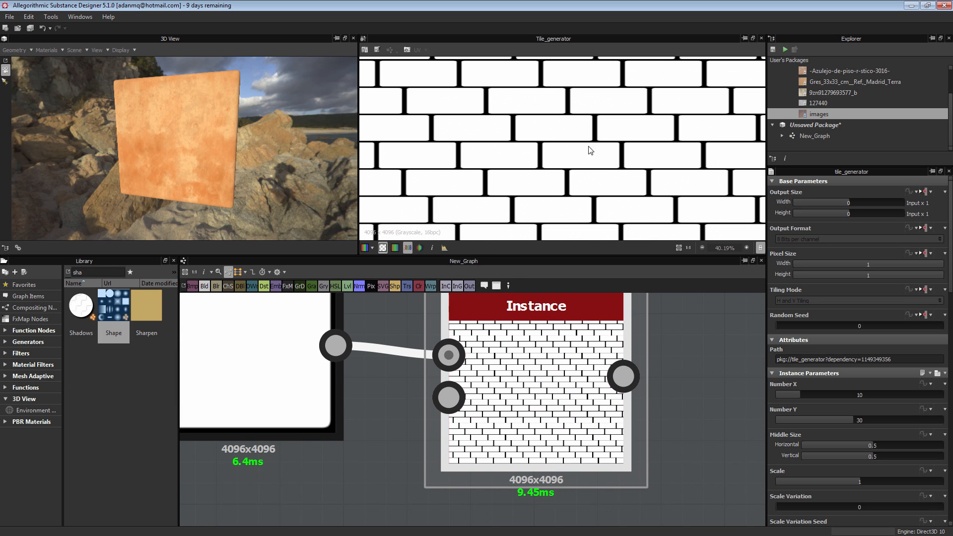
{"action": "scroll", "coordinate": [541, 154], "scroll_direction": "up", "scroll_amount": 4}
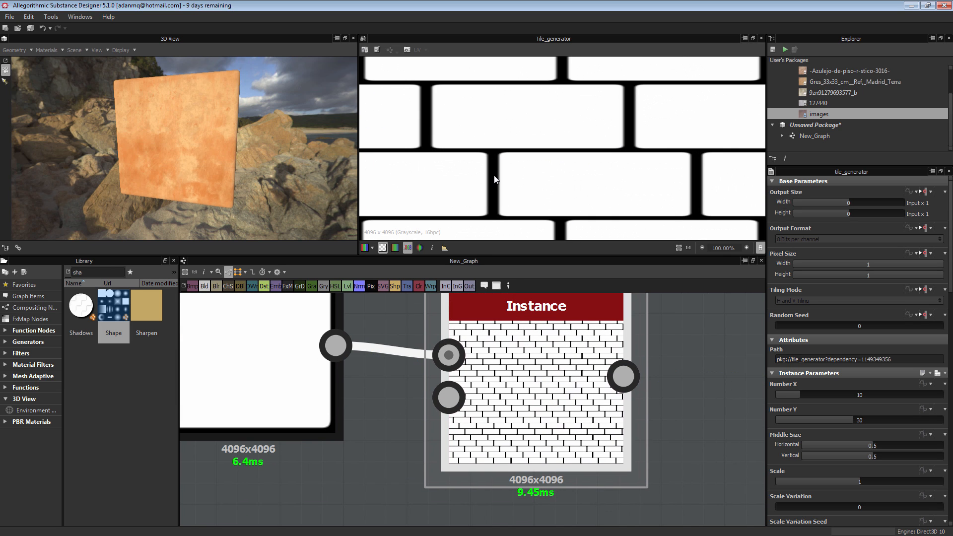
{"action": "scroll", "coordinate": [543, 393], "scroll_direction": "down", "scroll_amount": 5}
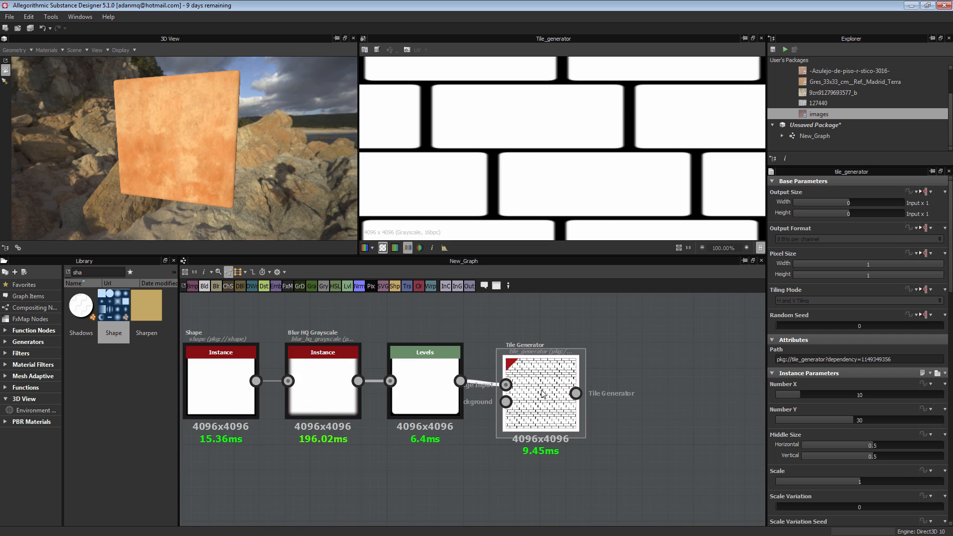
Try an Interstice X value of -0.2 on the Tile Generator.
{"action": "scroll", "coordinate": [542, 394], "scroll_direction": "down", "scroll_amount": 2}
{"action": "scroll", "coordinate": [596, 135], "scroll_direction": "down", "scroll_amount": 8}
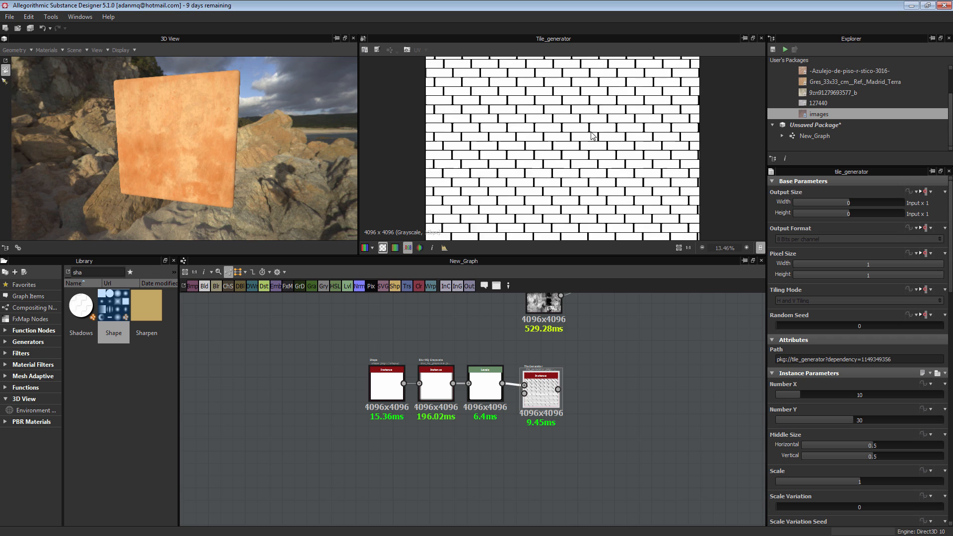
{"action": "scroll", "coordinate": [592, 135], "scroll_direction": "up", "scroll_amount": 4}
{"action": "scroll", "coordinate": [545, 376], "scroll_direction": "up", "scroll_amount": 3}
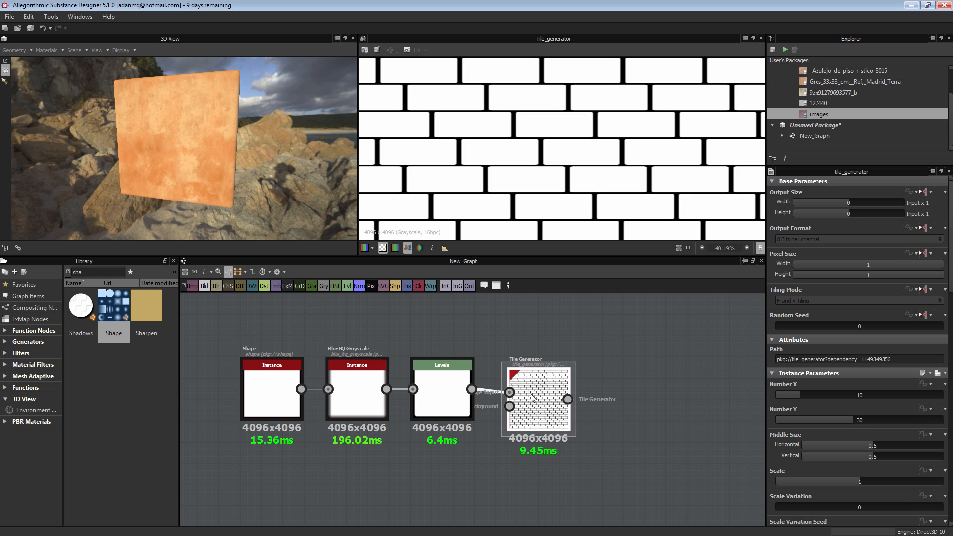
{"action": "scroll", "coordinate": [536, 400], "scroll_direction": "up", "scroll_amount": 4}
{"action": "scroll", "coordinate": [807, 430], "scroll_direction": "down", "scroll_amount": 4}
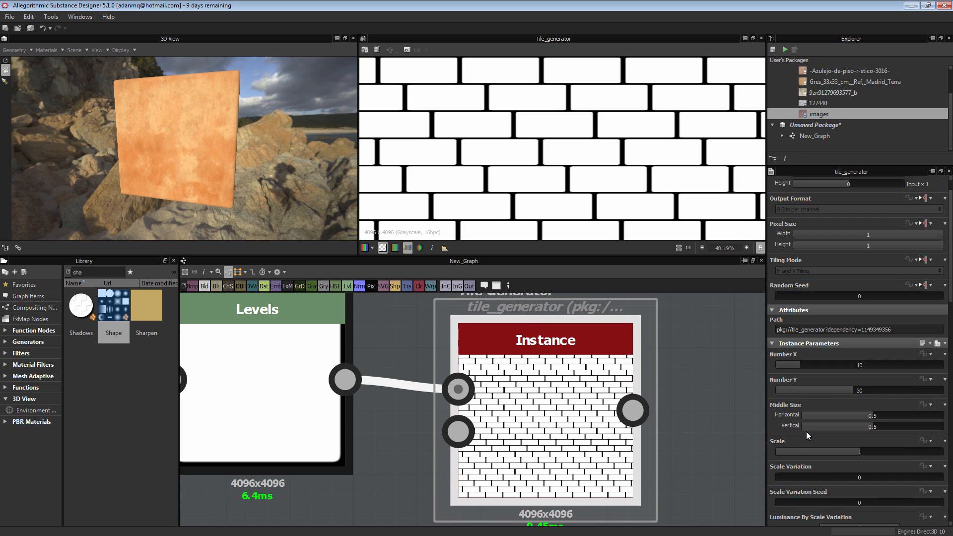
{"action": "scroll", "coordinate": [886, 397], "scroll_direction": "down", "scroll_amount": 2}
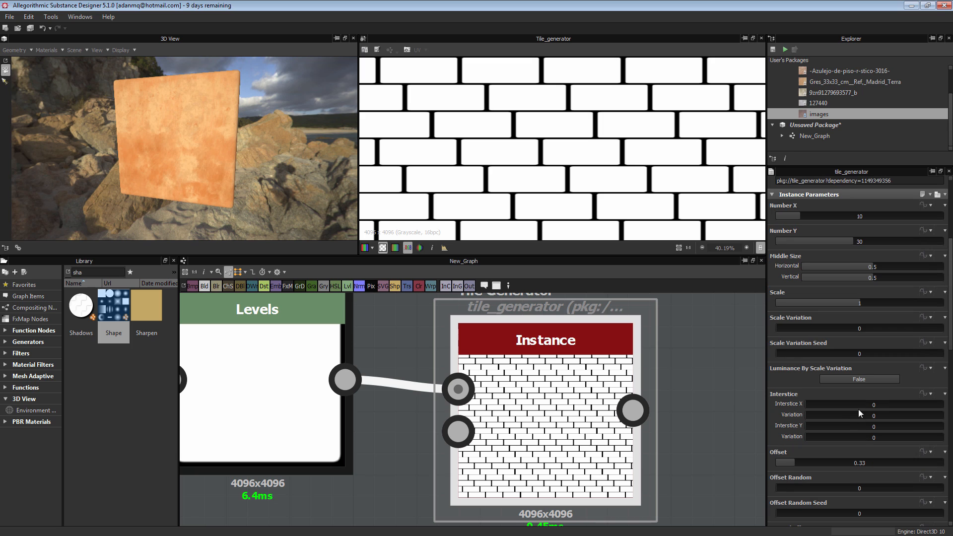
{"action": "double_click", "coordinate": [865, 404]}
{"action": "type", "text": "-0.2"}
{"action": "key", "text": "Return"}
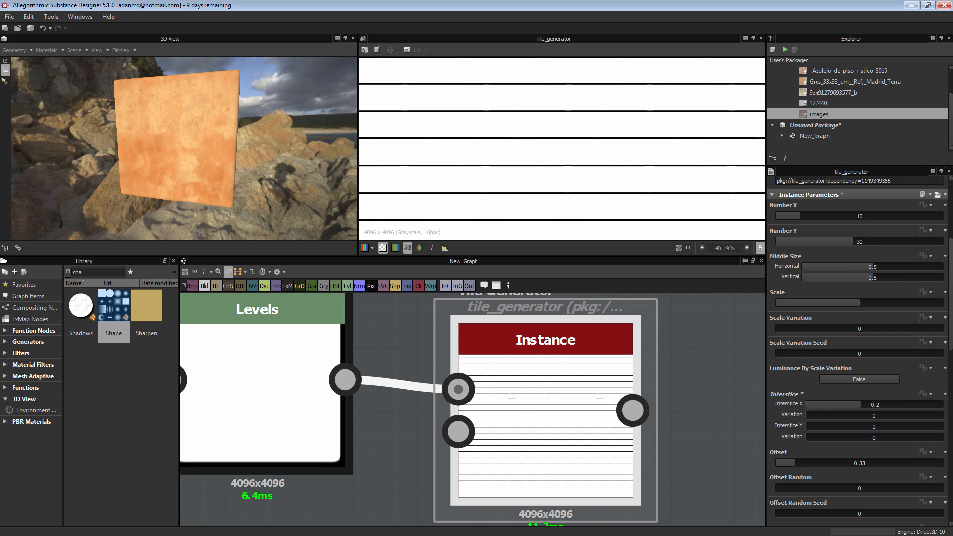
Try Interstice X values of 0.05 and -0.05 to compare the width of the vertical gaps.
{"action": "double_click", "coordinate": [885, 405]}
{"action": "type", "text": "0.05"}
{"action": "key", "text": "Return"}
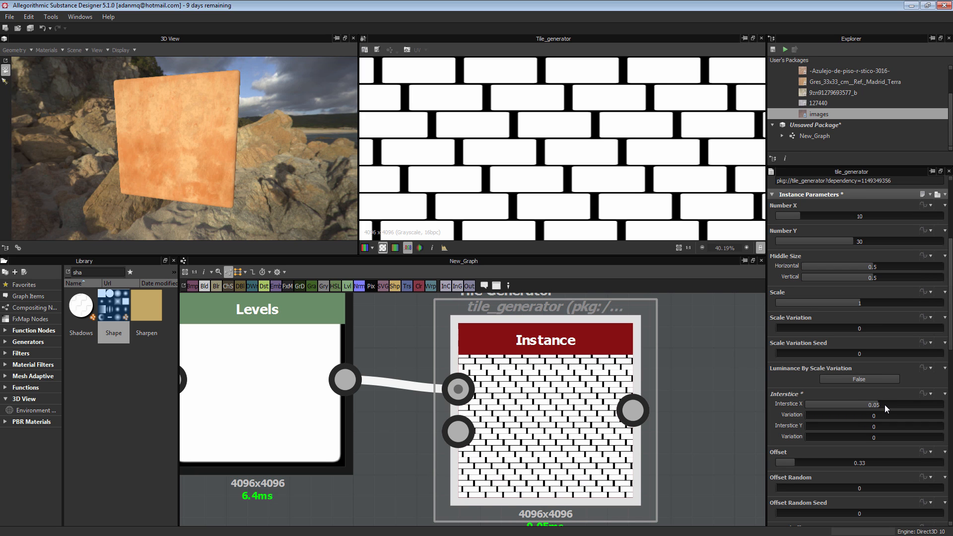
{"action": "type", "text": "-0.05"}
{"action": "key", "text": "Return"}
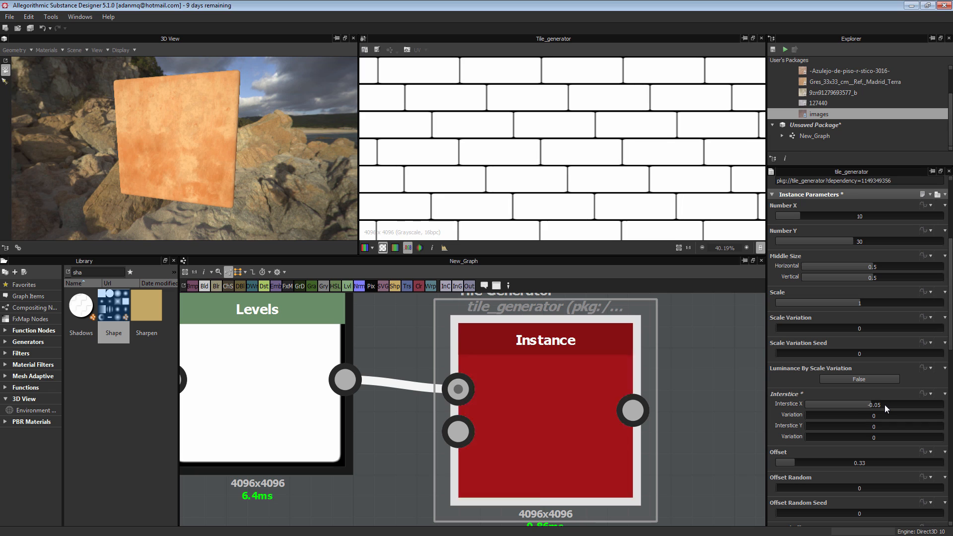
Set the Tile Generator's Interstice X to -0.03 and inspect the gaps between the tiles.
{"action": "double_click", "coordinate": [883, 405]}
{"action": "type", "text": "0"}
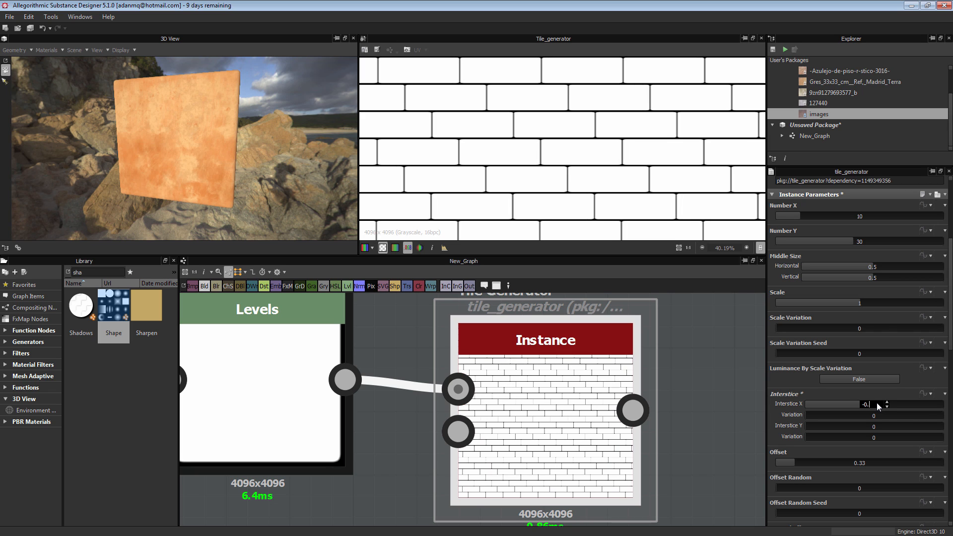
{"action": "type", "text": ".03"}
{"action": "key", "text": "Return"}
{"action": "scroll", "coordinate": [576, 176], "scroll_direction": "up", "scroll_amount": 5}
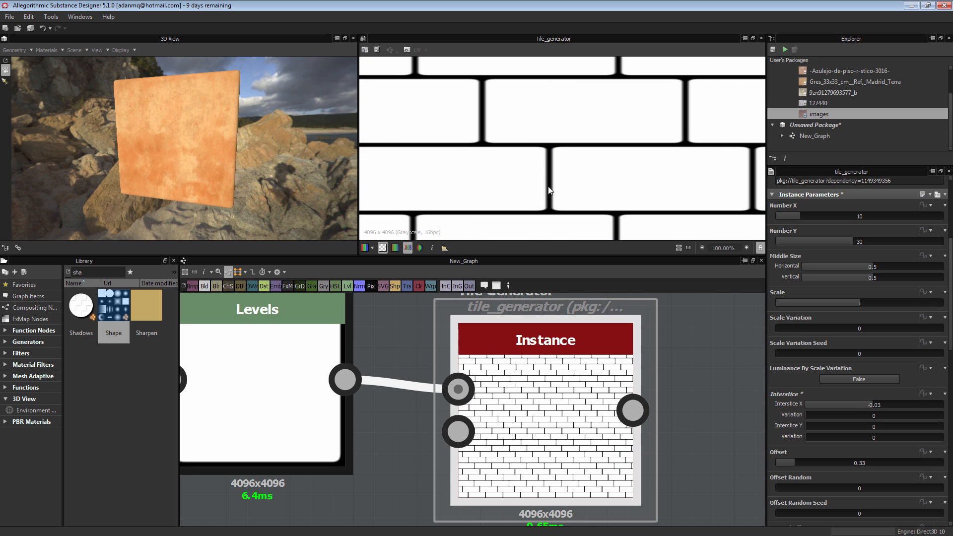
{"action": "scroll", "coordinate": [527, 184], "scroll_direction": "down", "scroll_amount": 4}
{"action": "scroll", "coordinate": [531, 183], "scroll_direction": "up", "scroll_amount": 2}
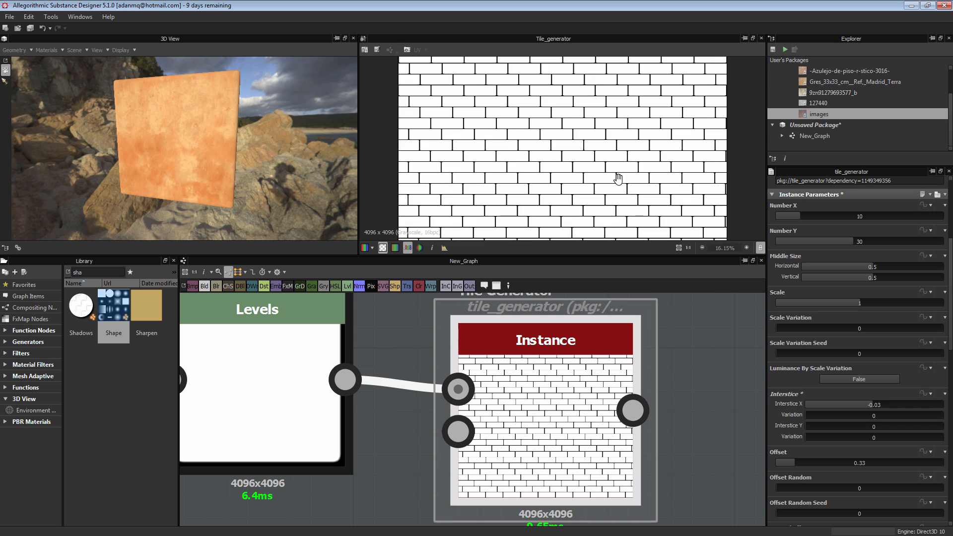
{"action": "scroll", "coordinate": [549, 171], "scroll_direction": "up", "scroll_amount": 4}
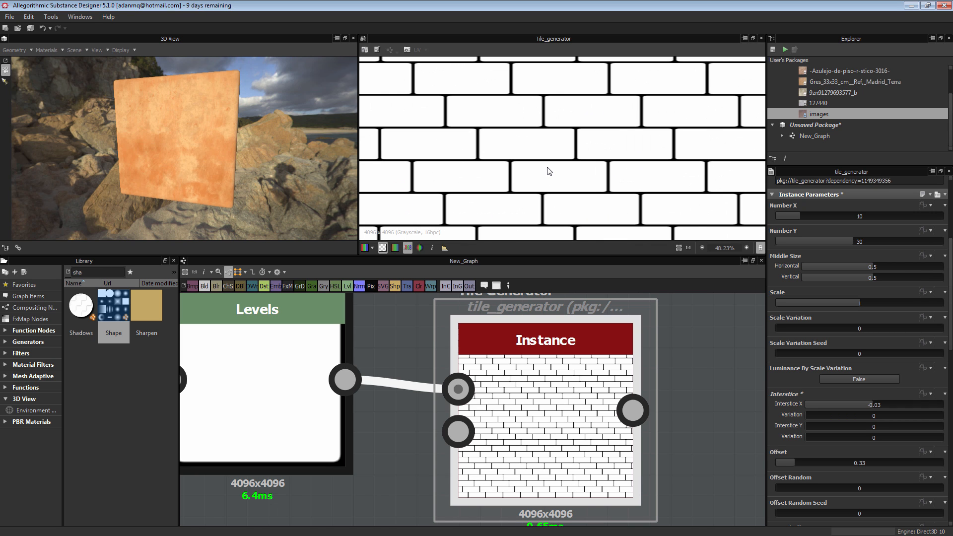
Try a Free Rotation Random of 1 on the Tile Generator and inspect the tilt of the tiles.
{"action": "scroll", "coordinate": [927, 443], "scroll_direction": "down", "scroll_amount": 3}
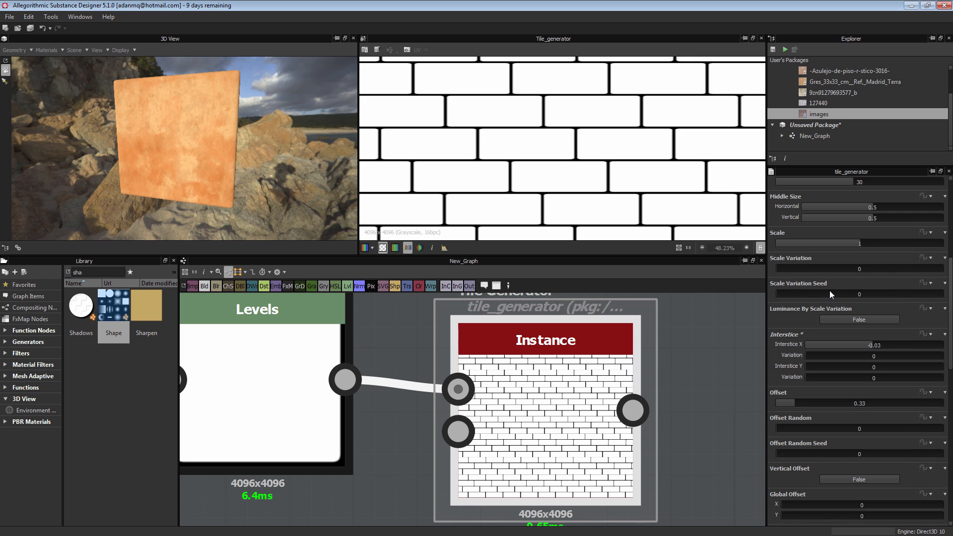
{"action": "left_click_drag", "start_coordinate": [543, 369], "coordinate": [573, 366]}
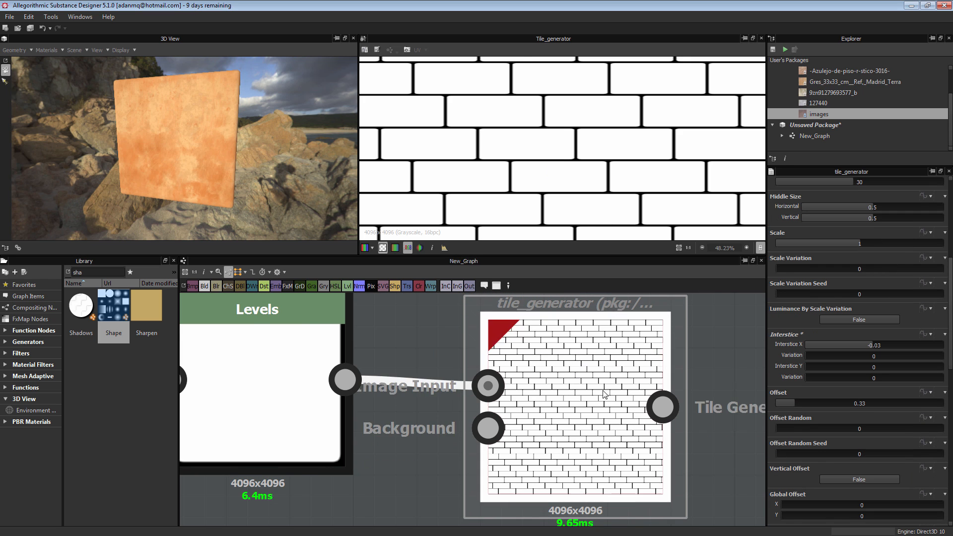
{"action": "scroll", "coordinate": [680, 392], "scroll_direction": "down", "scroll_amount": 1}
{"action": "scroll", "coordinate": [809, 415], "scroll_direction": "down", "scroll_amount": 10}
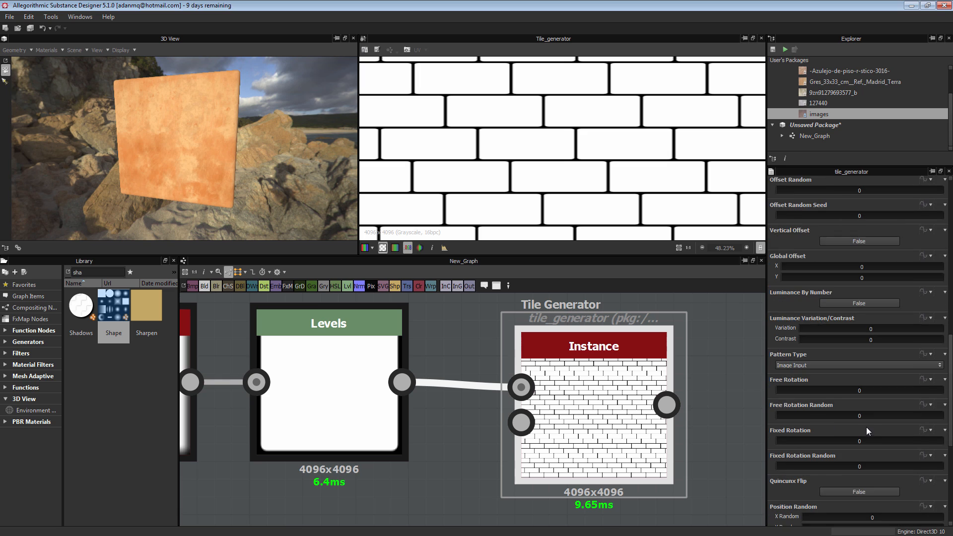
{"action": "scroll", "coordinate": [862, 425], "scroll_direction": "down", "scroll_amount": 2}
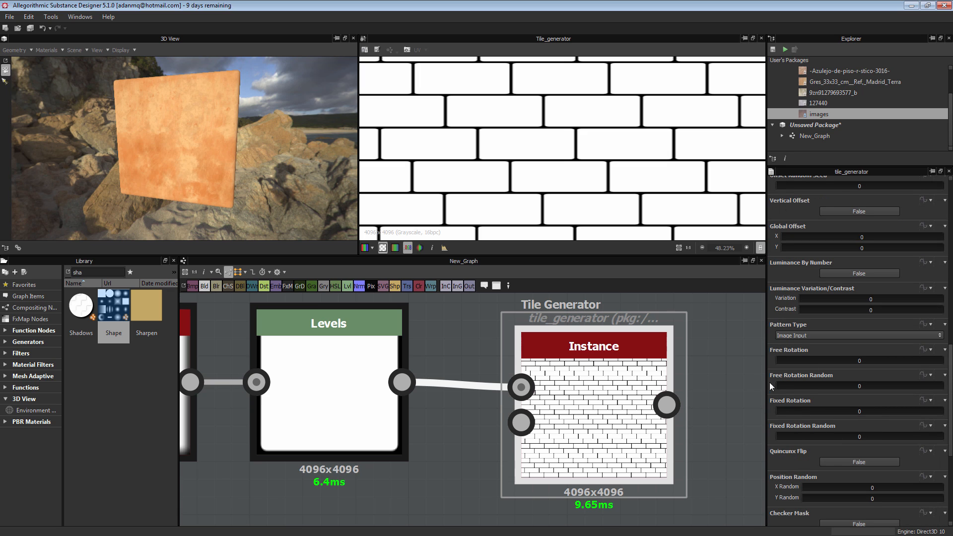
{"action": "middle_click_drag", "start_coordinate": [670, 406], "coordinate": [568, 432]}
{"action": "scroll", "coordinate": [612, 451], "scroll_direction": "down", "scroll_amount": 3}
{"action": "left_click_drag", "start_coordinate": [791, 384], "coordinate": [776, 380]}
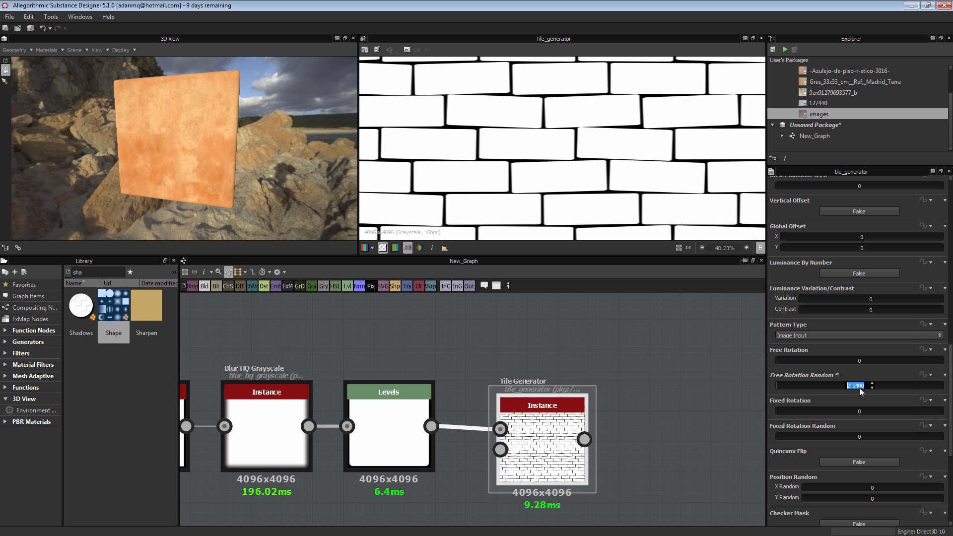
{"action": "key", "text": "Return"}
{"action": "middle_click_drag", "start_coordinate": [584, 168], "coordinate": [624, 167]}
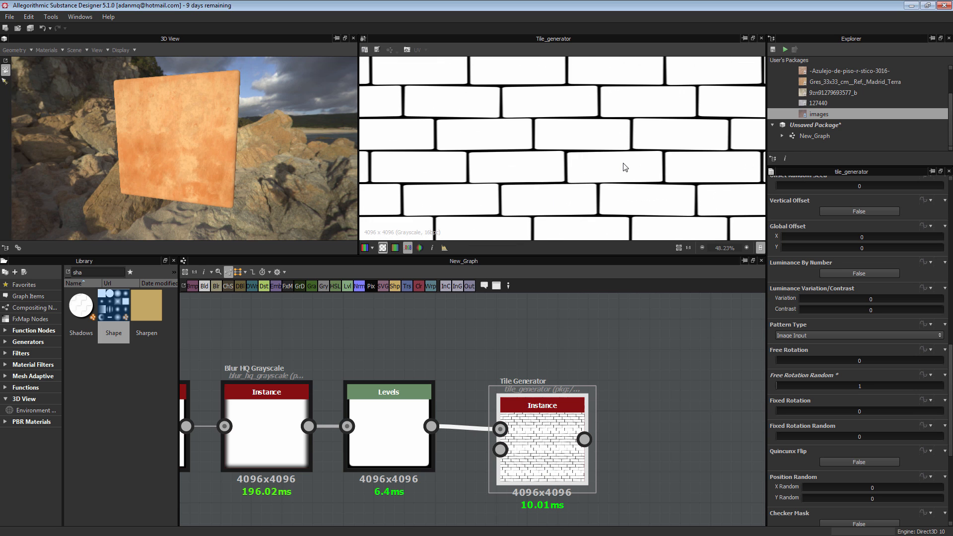
{"action": "scroll", "coordinate": [595, 189], "scroll_direction": "up", "scroll_amount": 2}
{"action": "scroll", "coordinate": [665, 149], "scroll_direction": "down", "scroll_amount": 4}
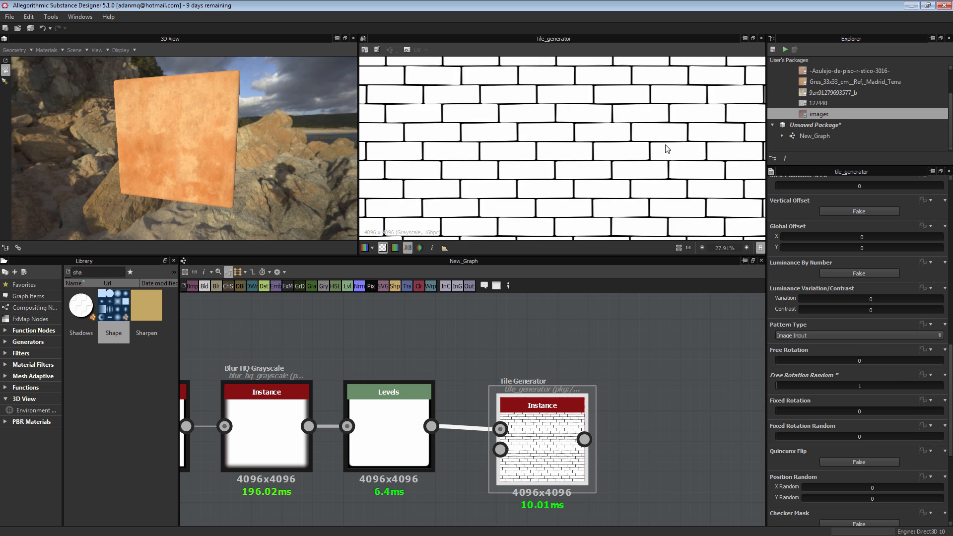
{"action": "scroll", "coordinate": [529, 160], "scroll_direction": "up", "scroll_amount": 2}
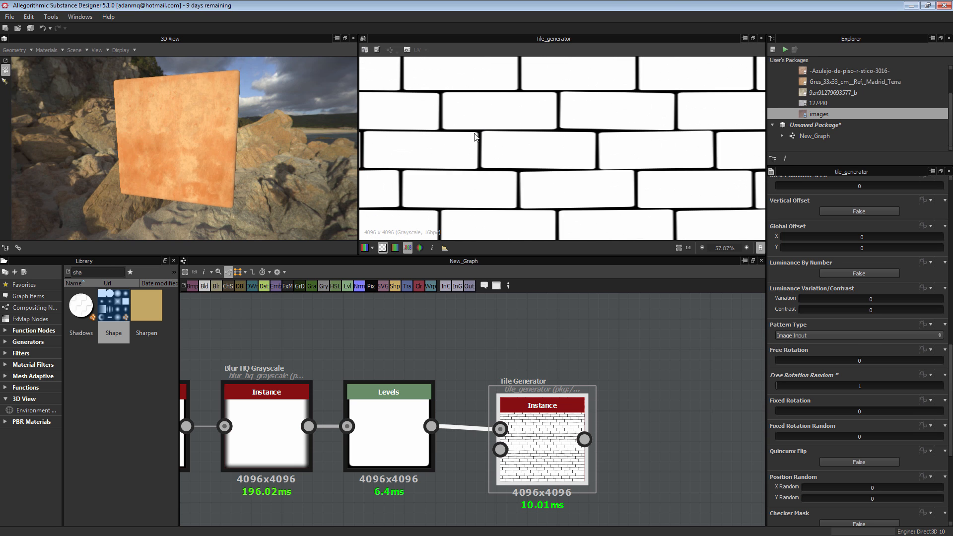
{"action": "scroll", "coordinate": [561, 171], "scroll_direction": "up", "scroll_amount": 3}
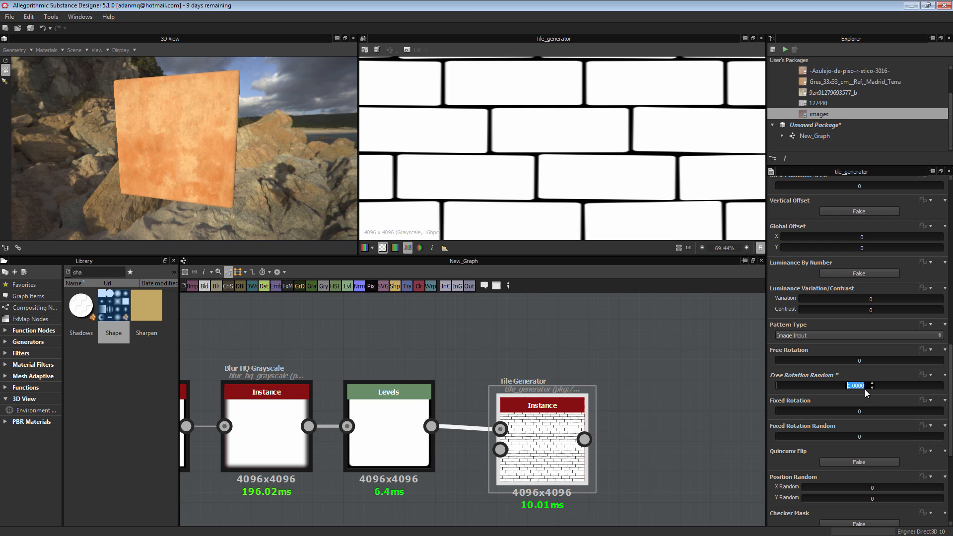
Set Free Rotation Random to 0.75 and check the whole tile pattern.
{"action": "type", "text": "75"}
{"action": "key", "text": "Return"}
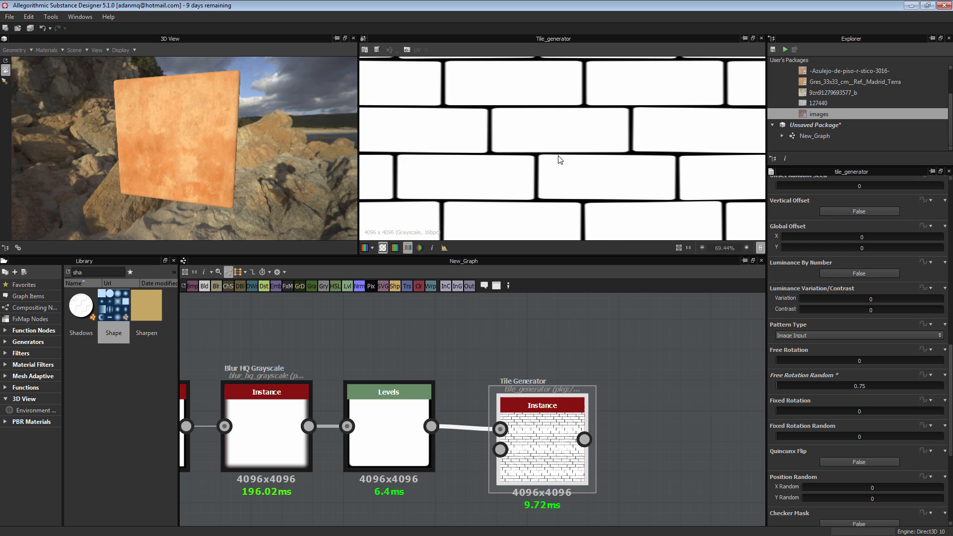
{"action": "scroll", "coordinate": [560, 160], "scroll_direction": "up", "scroll_amount": 2}
{"action": "scroll", "coordinate": [584, 165], "scroll_direction": "down", "scroll_amount": 10}
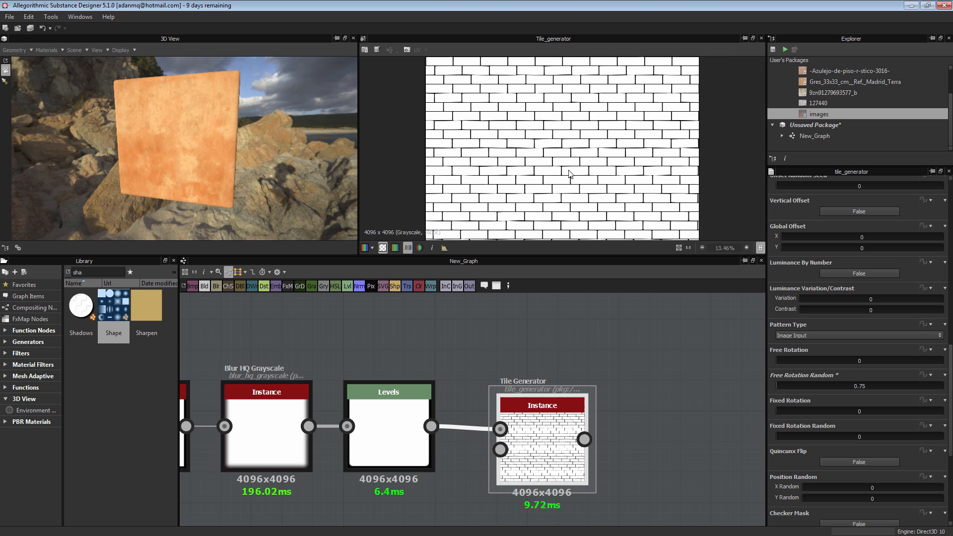
{"action": "scroll", "coordinate": [569, 173], "scroll_direction": "up", "scroll_amount": 3}
{"action": "scroll", "coordinate": [594, 181], "scroll_direction": "down", "scroll_amount": 4}
Search the library for "bn" and place a BnW Spots 2 node in the graph below the tile shape chain.
{"action": "scroll", "coordinate": [520, 411], "scroll_direction": "down", "scroll_amount": 7}
{"action": "left_click_drag", "start_coordinate": [530, 421], "coordinate": [520, 443]}
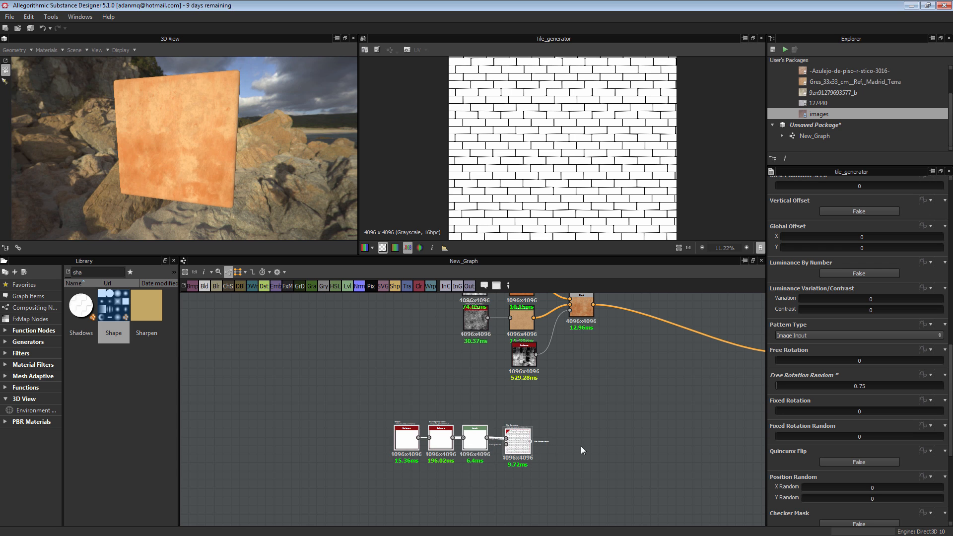
{"action": "key", "text": "f"}
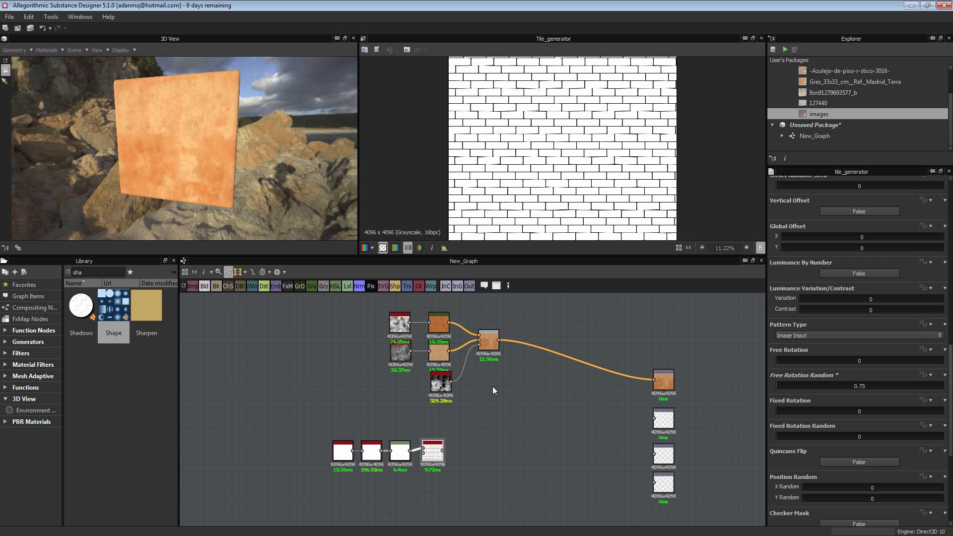
{"action": "middle_click_drag", "start_coordinate": [495, 412], "coordinate": [431, 391]}
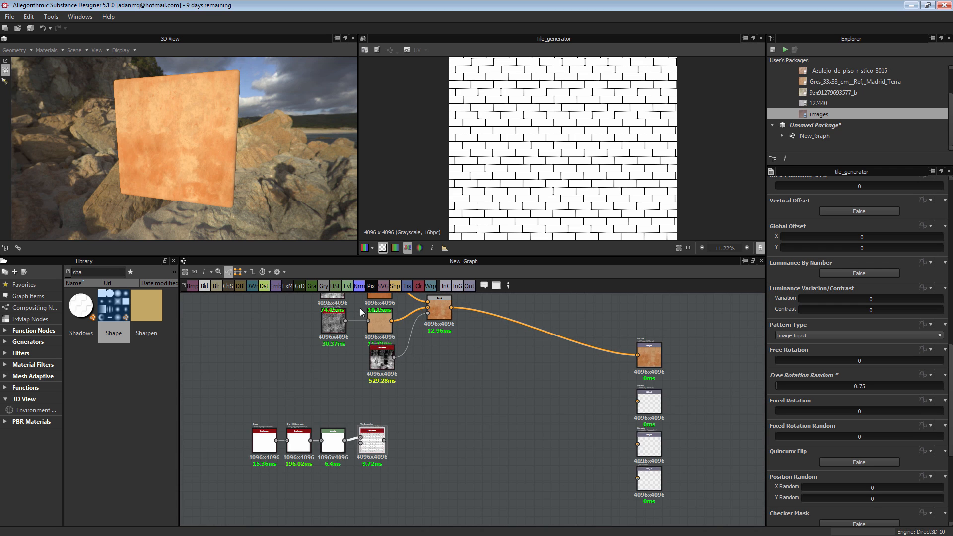
{"action": "scroll", "coordinate": [359, 308], "scroll_direction": "up", "scroll_amount": 4}
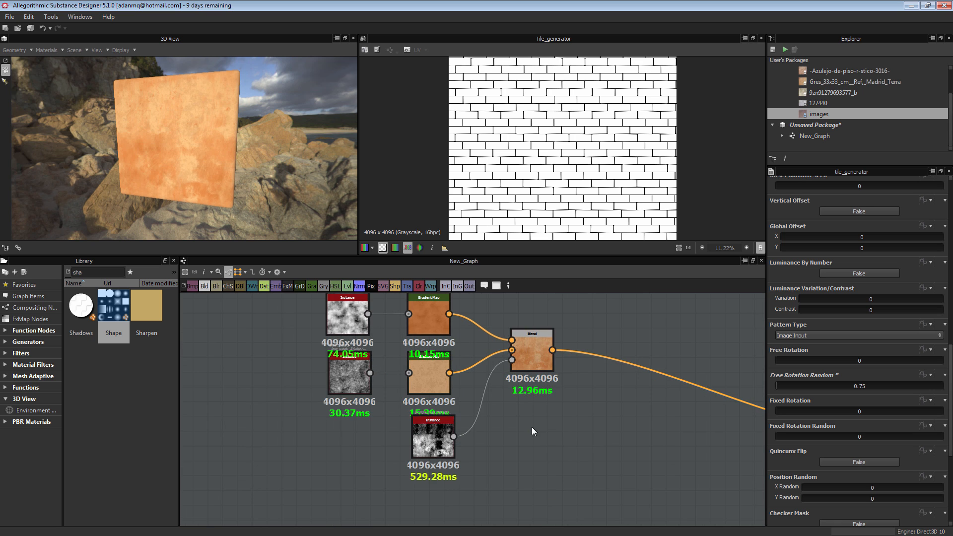
{"action": "scroll", "coordinate": [534, 431], "scroll_direction": "down", "scroll_amount": 1}
{"action": "middle_click_drag", "start_coordinate": [534, 431], "coordinate": [423, 287]}
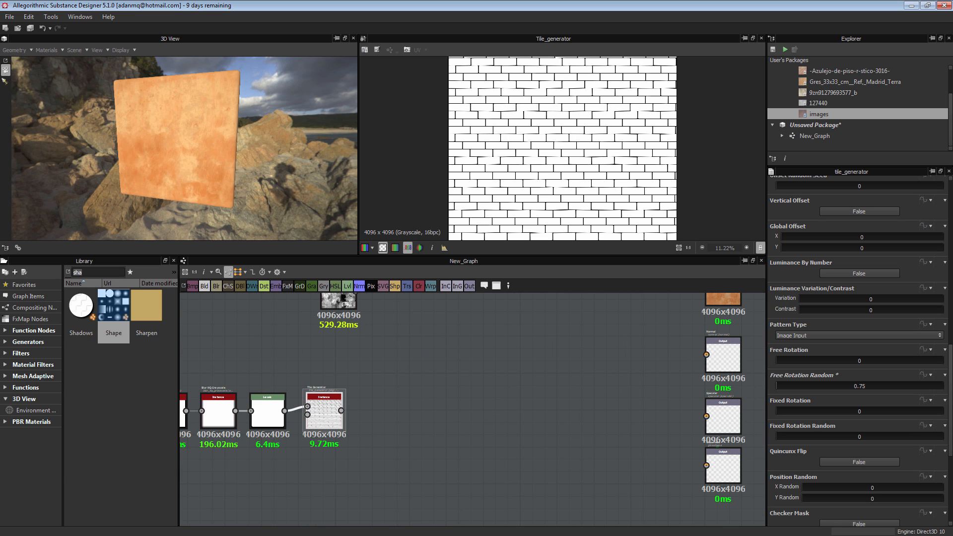
{"action": "type", "text": "bn"}
{"action": "left_click_drag", "start_coordinate": [118, 313], "coordinate": [393, 468]}
{"action": "middle_click_drag", "start_coordinate": [380, 465], "coordinate": [410, 381]}
{"action": "left_click_drag", "start_coordinate": [410, 381], "coordinate": [272, 438]}
{"action": "scroll", "coordinate": [352, 392], "scroll_direction": "down", "scroll_amount": 2}
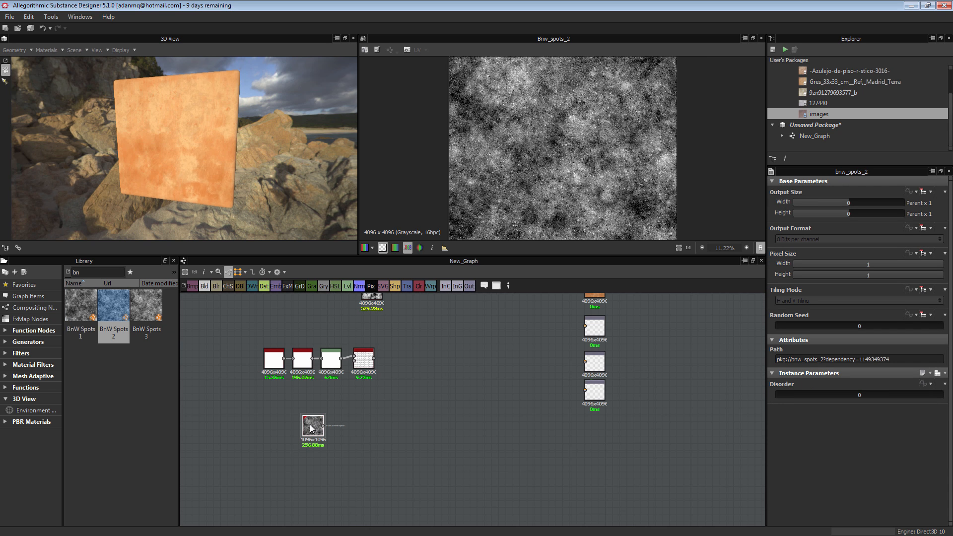
Connect a Gradient Map to the BnW Spots 2 node and place the 127440 bitmap beside it as a colour reference.
{"action": "left_click", "coordinate": [311, 287]}
{"action": "scroll", "coordinate": [350, 427], "scroll_direction": "up", "scroll_amount": 3}
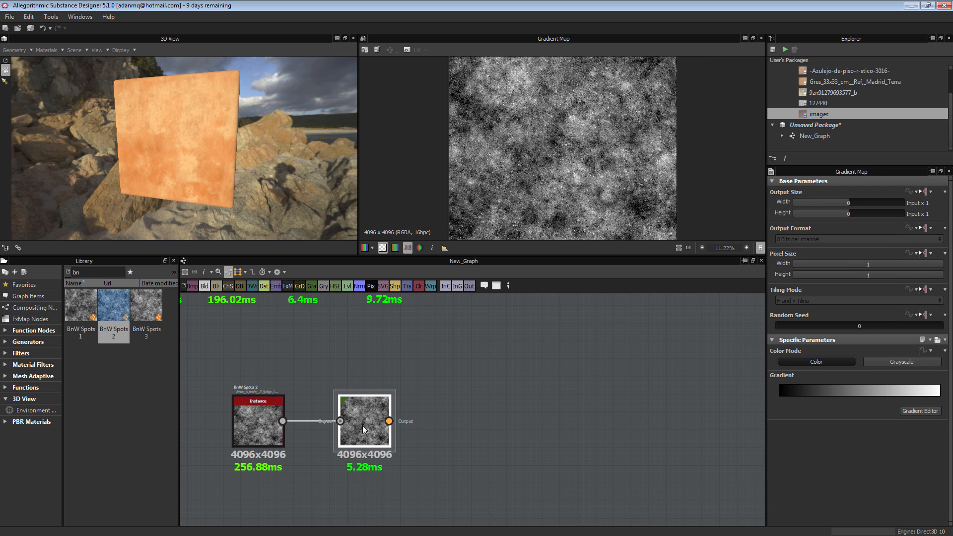
{"action": "left_click_drag", "start_coordinate": [815, 104], "coordinate": [457, 371]}
{"action": "scroll", "coordinate": [499, 434], "scroll_direction": "up", "scroll_amount": 4}
{"action": "middle_click_drag", "start_coordinate": [451, 394], "coordinate": [561, 383]}
{"action": "left_click_drag", "start_coordinate": [535, 391], "coordinate": [562, 363]}
Sample the Gradient Map's gradient diagonally across the grey 127440 bitmap and compare the resulting colours with the bitmap.
{"action": "left_click", "coordinate": [352, 462]}
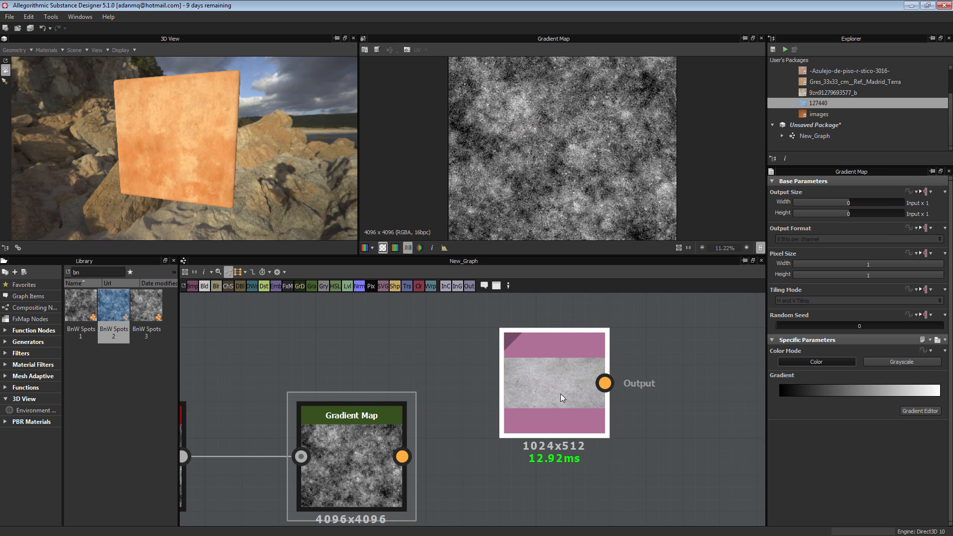
{"action": "left_click", "coordinate": [920, 411]}
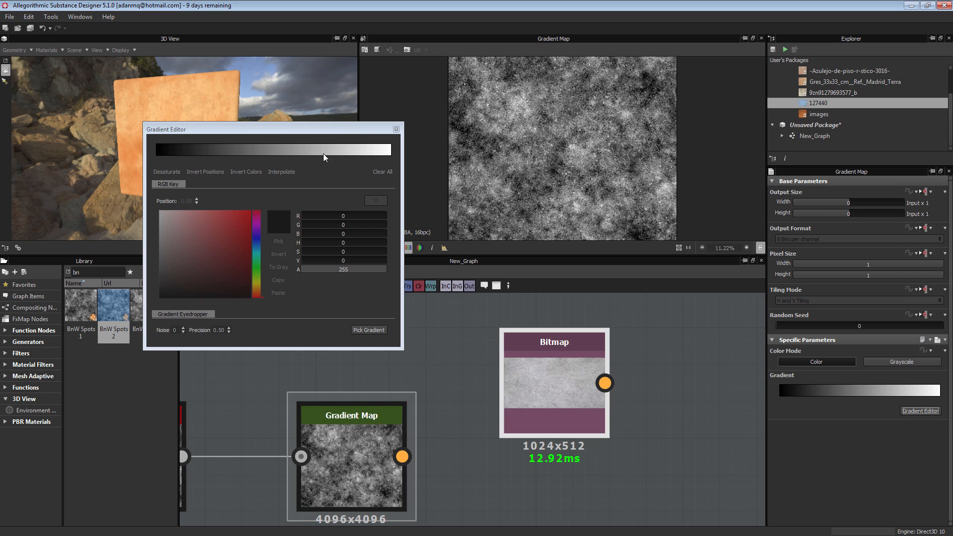
{"action": "left_click", "coordinate": [371, 330]}
{"action": "mouse_move", "coordinate": [525, 372]}
{"action": "left_mouse_down"}
{"action": "mouse_move", "coordinate": [567, 382]}
{"action": "mouse_move", "coordinate": [598, 415]}
{"action": "left_mouse_up"}
{"action": "middle_click_drag", "start_coordinate": [369, 518], "coordinate": [438, 415]}
{"action": "scroll", "coordinate": [437, 415], "scroll_direction": "up", "scroll_amount": 3}
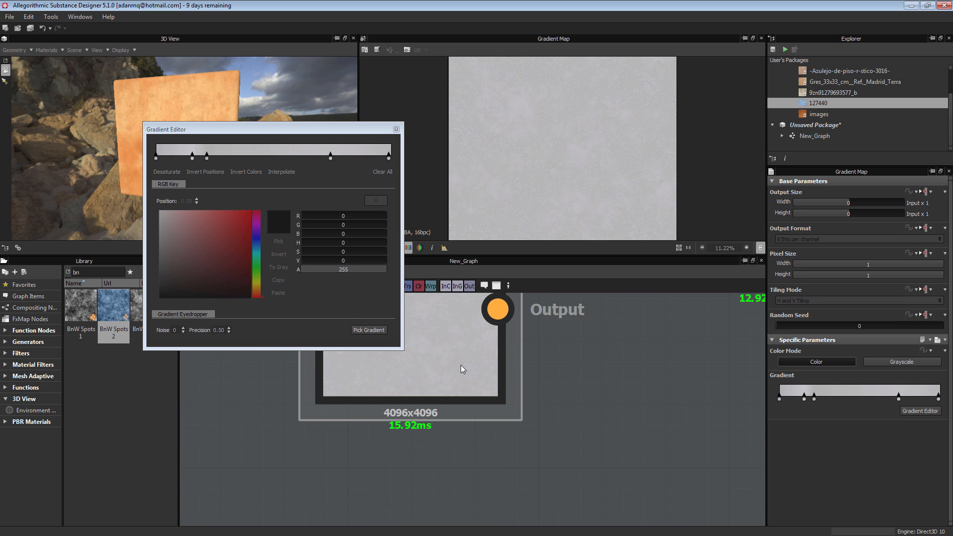
{"action": "middle_click_drag", "start_coordinate": [460, 365], "coordinate": [455, 442]}
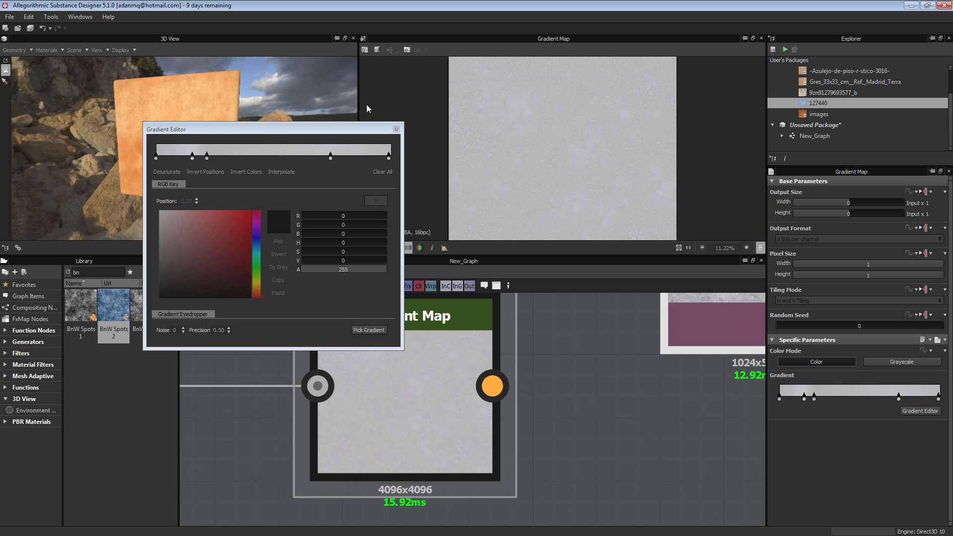
{"action": "left_click", "coordinate": [395, 130]}
{"action": "middle_click_drag", "start_coordinate": [437, 364], "coordinate": [434, 485]}
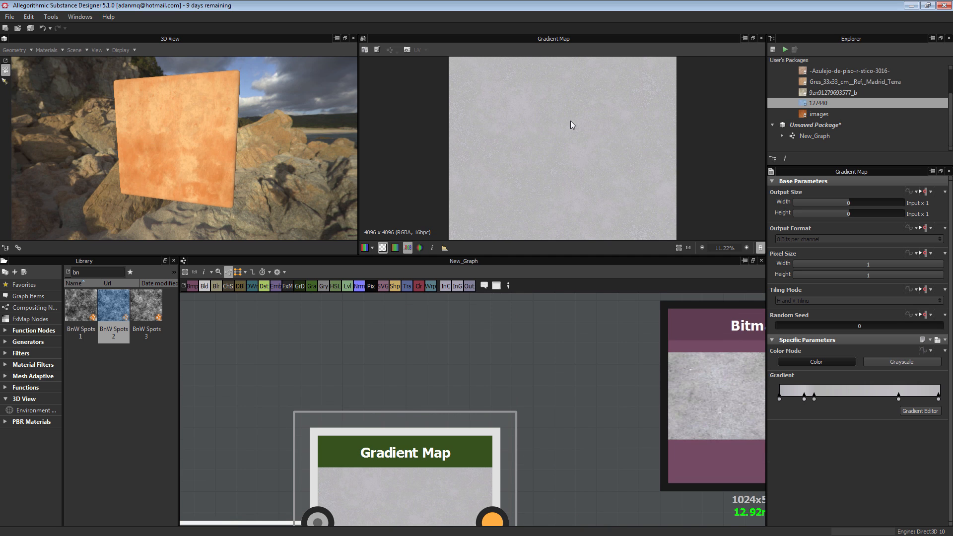
{"action": "scroll", "coordinate": [570, 125], "scroll_direction": "up", "scroll_amount": 7}
{"action": "middle_click_drag", "start_coordinate": [765, 426], "coordinate": [595, 426]}
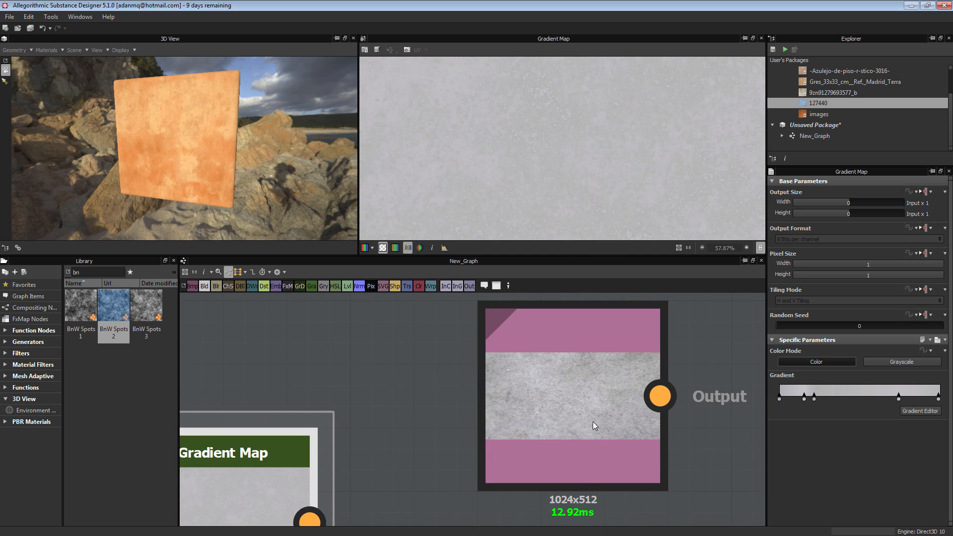
Delete the 127440 bitmap reference node from the graph.
{"action": "scroll", "coordinate": [593, 426], "scroll_direction": "down", "scroll_amount": 2}
{"action": "left_click", "coordinate": [560, 390]}
{"action": "key", "text": "Delete"}
{"action": "scroll", "coordinate": [395, 481], "scroll_direction": "down", "scroll_amount": 5}
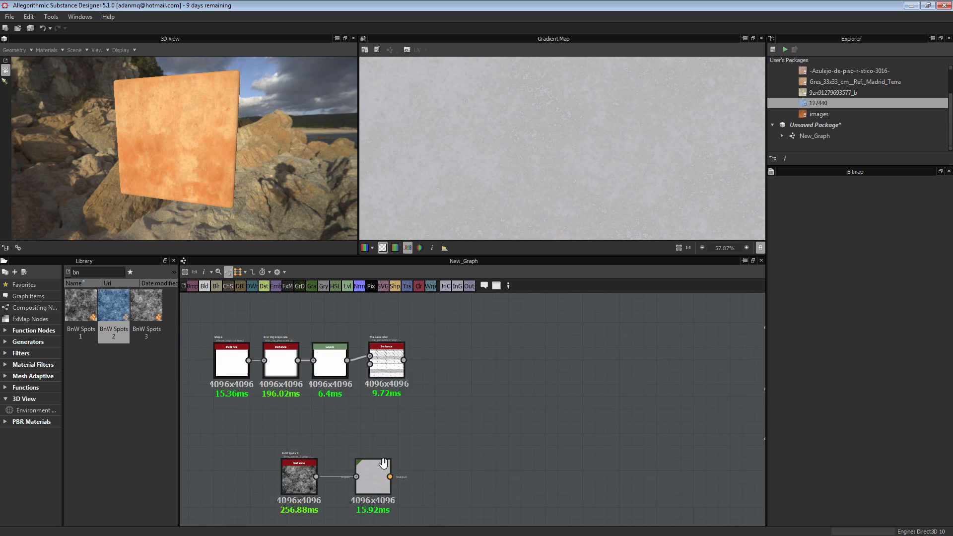
Bring the BnW Spots 2 node and its Gradient Map close together and place the pair just below the tile shape chain.
{"action": "middle_click_drag", "start_coordinate": [383, 463], "coordinate": [452, 381]}
{"action": "scroll", "coordinate": [453, 382], "scroll_direction": "up", "scroll_amount": 2}
{"action": "left_click_drag", "start_coordinate": [443, 398], "coordinate": [399, 399]}
{"action": "left_click_drag", "start_coordinate": [301, 354], "coordinate": [434, 437]}
{"action": "left_click_drag", "start_coordinate": [415, 392], "coordinate": [517, 359]}
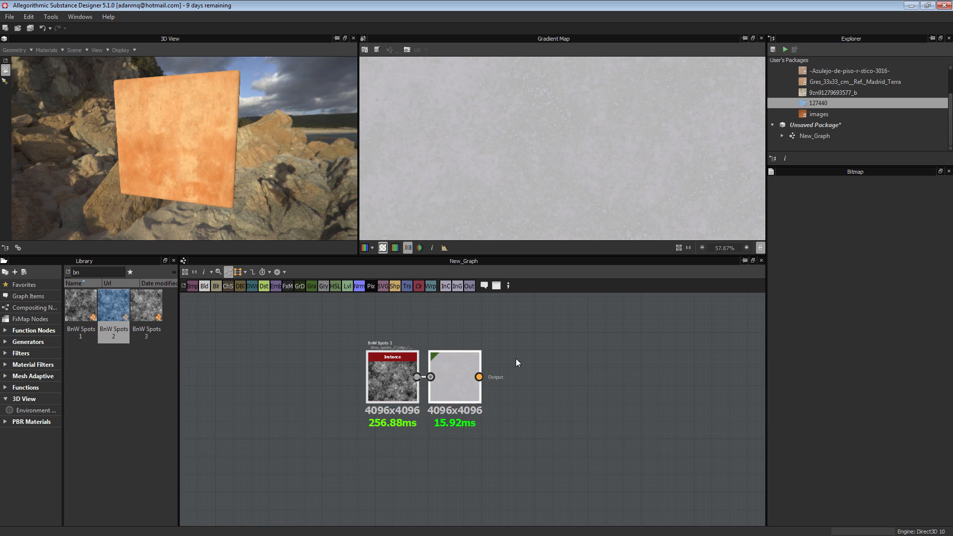
{"action": "scroll", "coordinate": [516, 358], "scroll_direction": "down", "scroll_amount": 3}
{"action": "middle_click_drag", "start_coordinate": [516, 358], "coordinate": [390, 427]}
{"action": "left_click_drag", "start_coordinate": [351, 450], "coordinate": [348, 433]}
{"action": "middle_click_drag", "start_coordinate": [461, 388], "coordinate": [343, 442]}
{"action": "scroll", "coordinate": [408, 365], "scroll_direction": "down", "scroll_amount": 4}
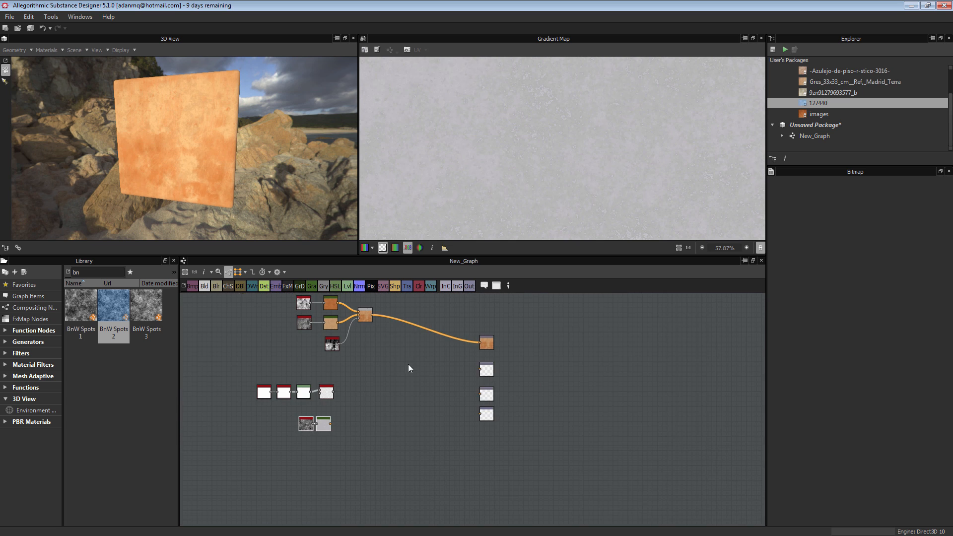
Remove the link from the terracotta Blend to the Diffuse output and move the colour nodes closer to the tile shape chain.
{"action": "middle_click_drag", "start_coordinate": [408, 364], "coordinate": [432, 374]}
{"action": "left_click", "coordinate": [440, 334]}
{"action": "key", "text": "Delete"}
{"action": "left_click_drag", "start_coordinate": [414, 374], "coordinate": [265, 286]}
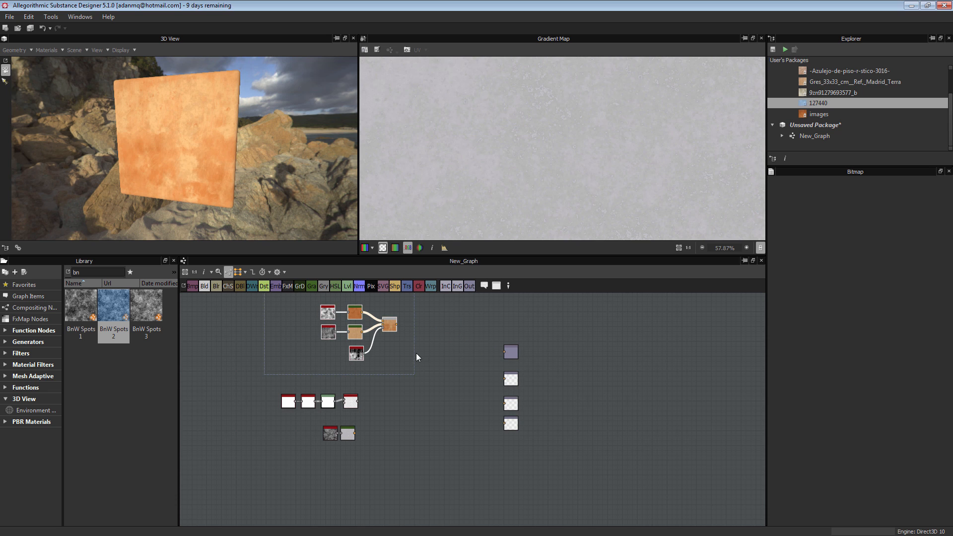
{"action": "left_click_drag", "start_coordinate": [394, 324], "coordinate": [367, 343]}
{"action": "left_click", "coordinate": [408, 376]}
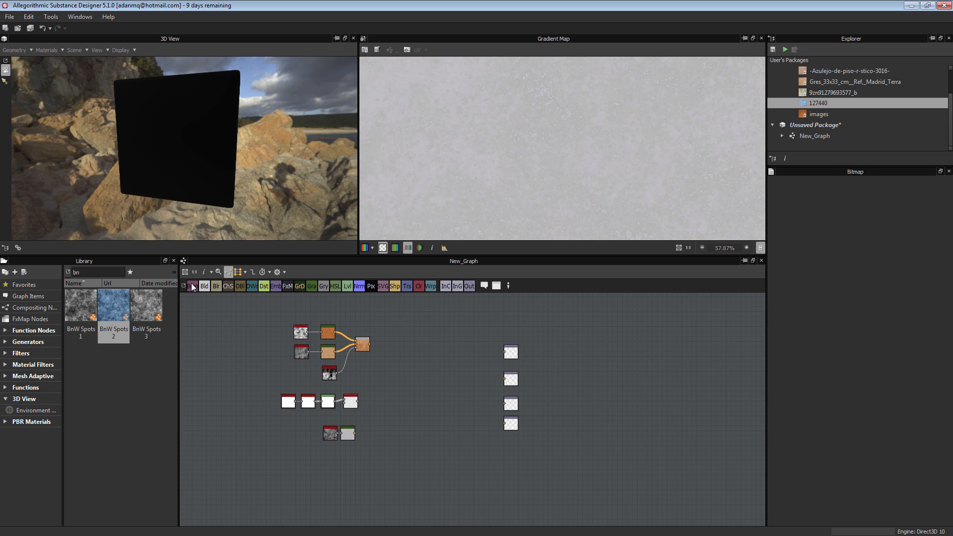
Add a Blend node with the terracotta Blend as foreground, the grey Gradient Map as background and the Tile Generator as opacity.
{"action": "left_click", "coordinate": [204, 287]}
{"action": "left_click", "coordinate": [471, 413]}
{"action": "left_click_drag", "start_coordinate": [470, 413], "coordinate": [415, 383]}
{"action": "scroll", "coordinate": [350, 353], "scroll_direction": "up", "scroll_amount": 4}
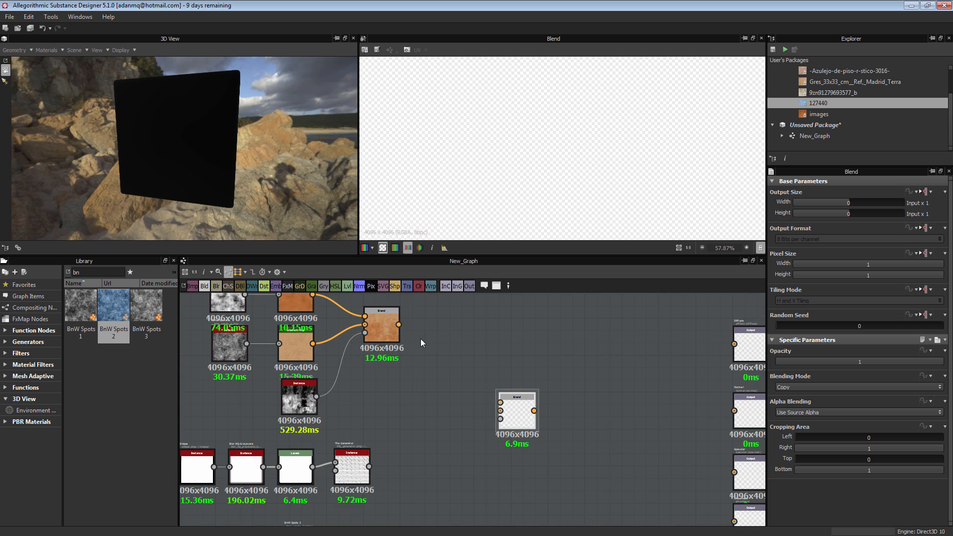
{"action": "middle_click_drag", "start_coordinate": [380, 503], "coordinate": [347, 432]}
{"action": "left_click_drag", "start_coordinate": [330, 474], "coordinate": [467, 340]}
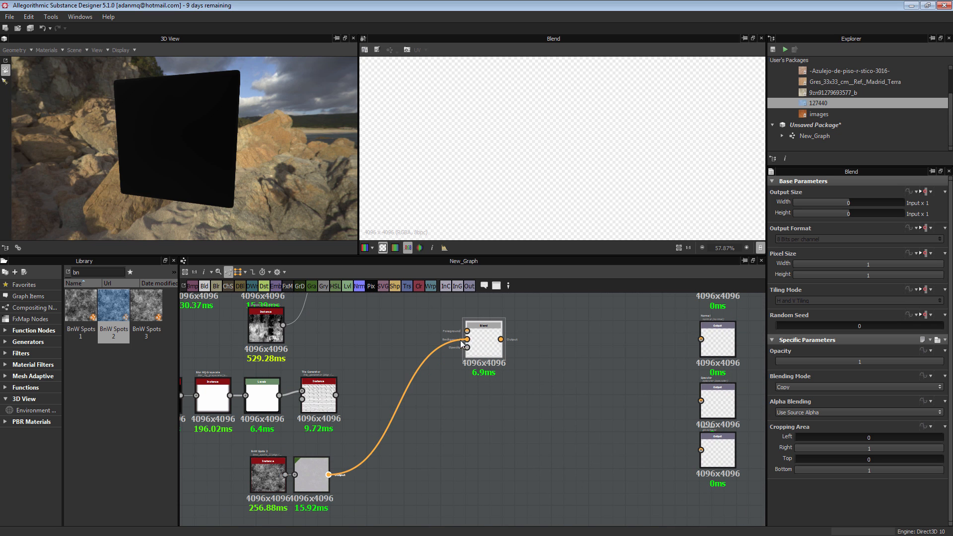
{"action": "middle_click_drag", "start_coordinate": [412, 318], "coordinate": [437, 422]}
{"action": "left_click_drag", "start_coordinate": [390, 356], "coordinate": [492, 434]}
{"action": "middle_click_drag", "start_coordinate": [364, 503], "coordinate": [332, 415]}
{"action": "left_click_drag", "start_coordinate": [329, 410], "coordinate": [460, 362]}
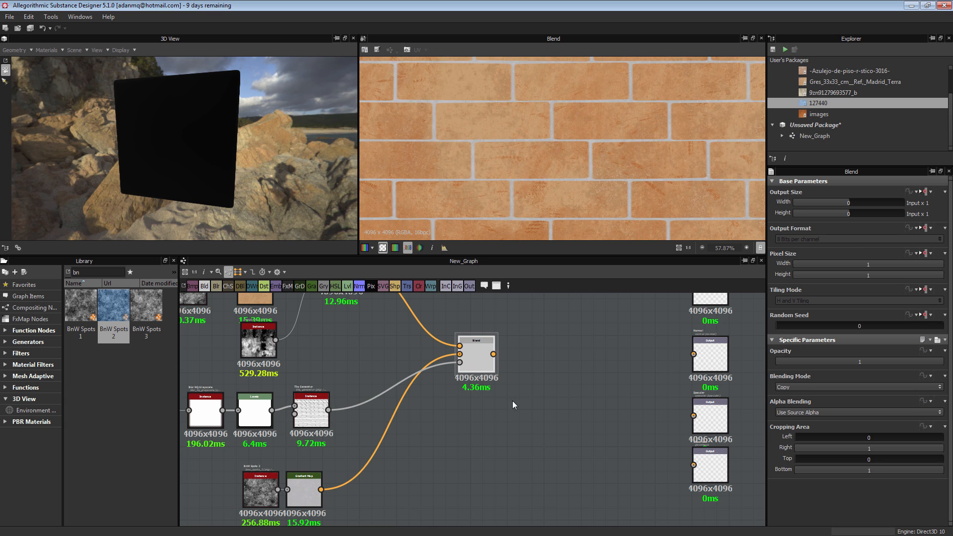
Inspect the tile and grout blend, connect it to the Diffuse output and check it on the 3D model.
{"action": "scroll", "coordinate": [588, 102], "scroll_direction": "down", "scroll_amount": 5}
{"action": "scroll", "coordinate": [571, 154], "scroll_direction": "up", "scroll_amount": 9}
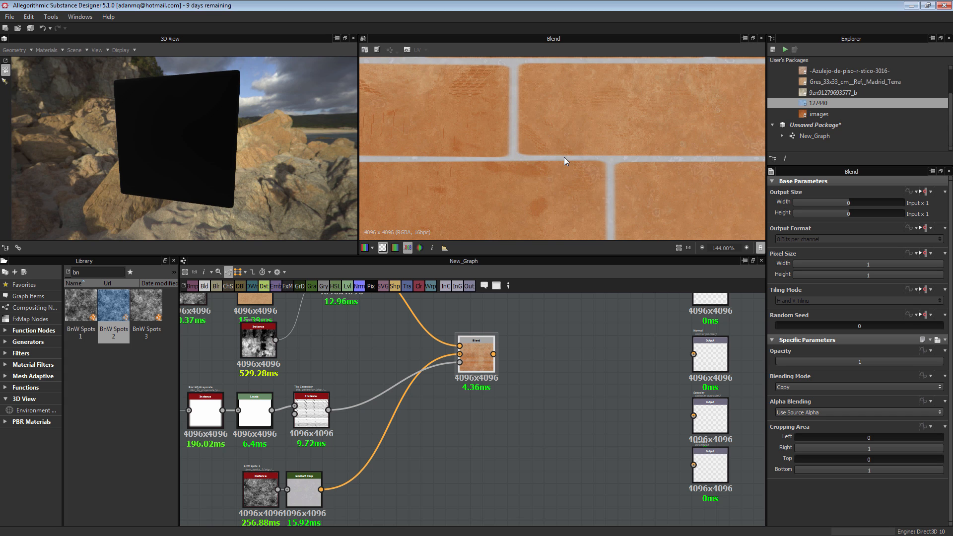
{"action": "scroll", "coordinate": [613, 158], "scroll_direction": "down", "scroll_amount": 11}
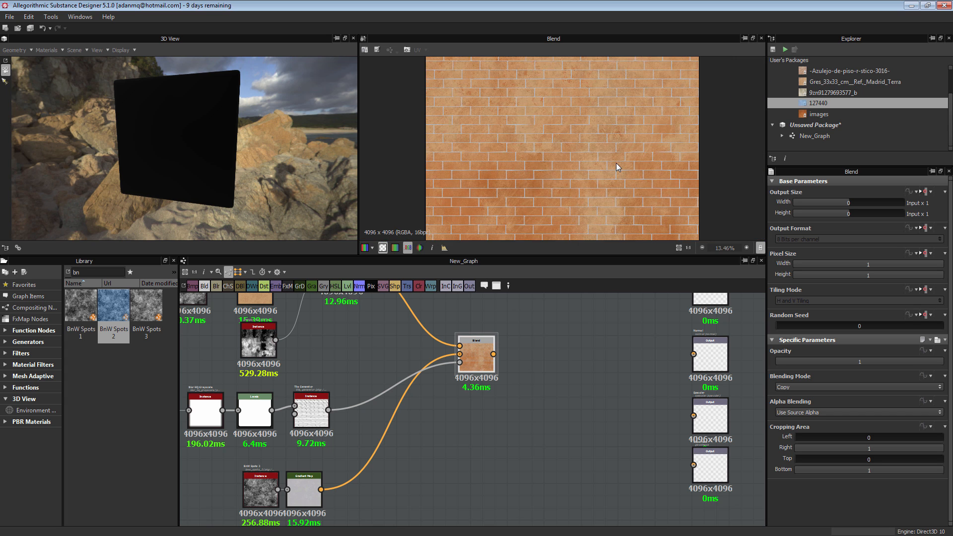
{"action": "scroll", "coordinate": [615, 175], "scroll_direction": "down", "scroll_amount": 1}
{"action": "scroll", "coordinate": [614, 175], "scroll_direction": "up", "scroll_amount": 2}
{"action": "middle_click_drag", "start_coordinate": [535, 397], "coordinate": [490, 394]}
{"action": "scroll", "coordinate": [486, 375], "scroll_direction": "up", "scroll_amount": 1}
{"action": "middle_click_drag", "start_coordinate": [504, 341], "coordinate": [415, 400]}
{"action": "left_click_drag", "start_coordinate": [358, 406], "coordinate": [596, 328]}
{"action": "scroll", "coordinate": [541, 138], "scroll_direction": "up", "scroll_amount": 5}
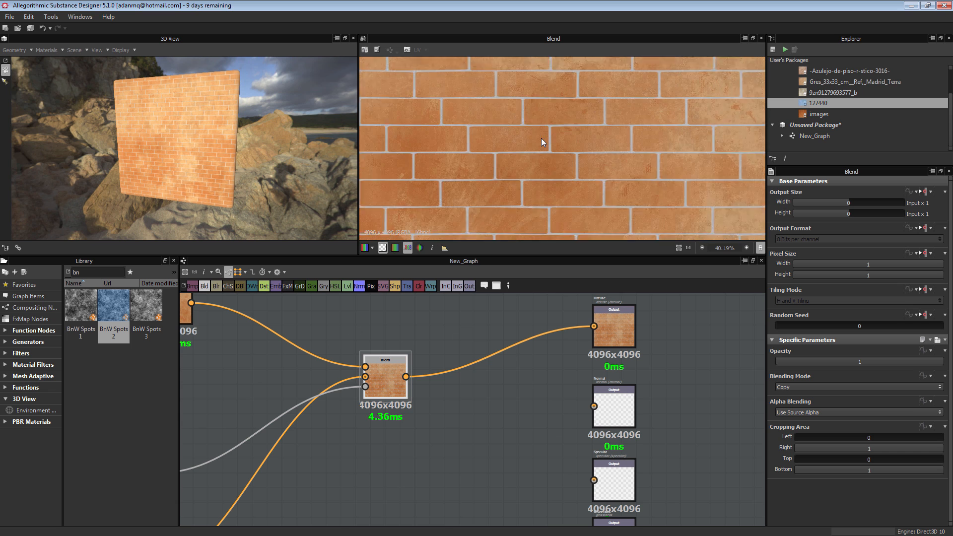
{"action": "left_click_drag", "start_coordinate": [196, 159], "coordinate": [268, 179]}
Move the whole terracotta colour node group further away from the tile and grout Blend.
{"action": "scroll", "coordinate": [383, 437], "scroll_direction": "down", "scroll_amount": 5}
{"action": "middle_click_drag", "start_coordinate": [380, 397], "coordinate": [552, 401]}
{"action": "scroll", "coordinate": [574, 379], "scroll_direction": "up", "scroll_amount": 2}
{"action": "left_click_drag", "start_coordinate": [469, 451], "coordinate": [270, 327]}
{"action": "left_click_drag", "start_coordinate": [432, 386], "coordinate": [355, 352]}
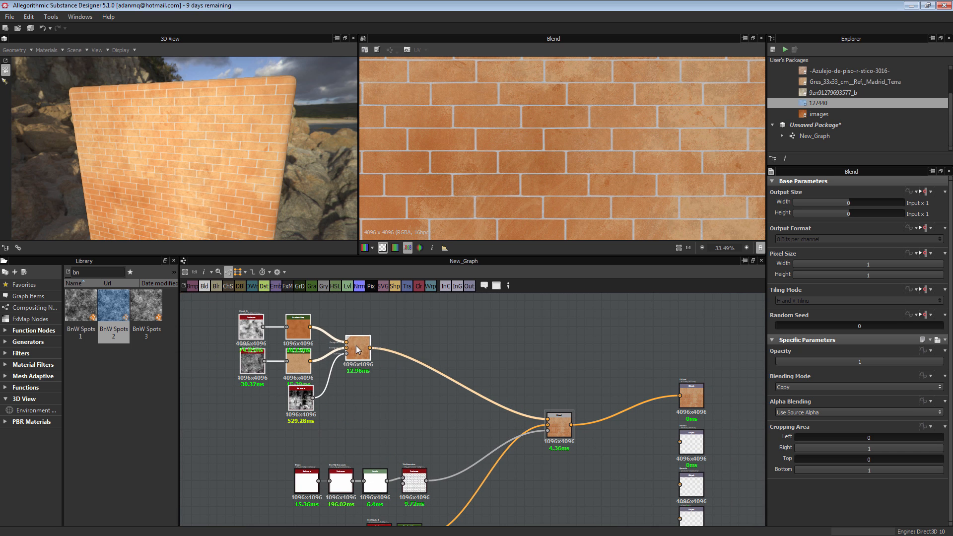
{"action": "scroll", "coordinate": [504, 340], "scroll_direction": "down", "scroll_amount": 1}
{"action": "scroll", "coordinate": [568, 162], "scroll_direction": "down", "scroll_amount": 5}
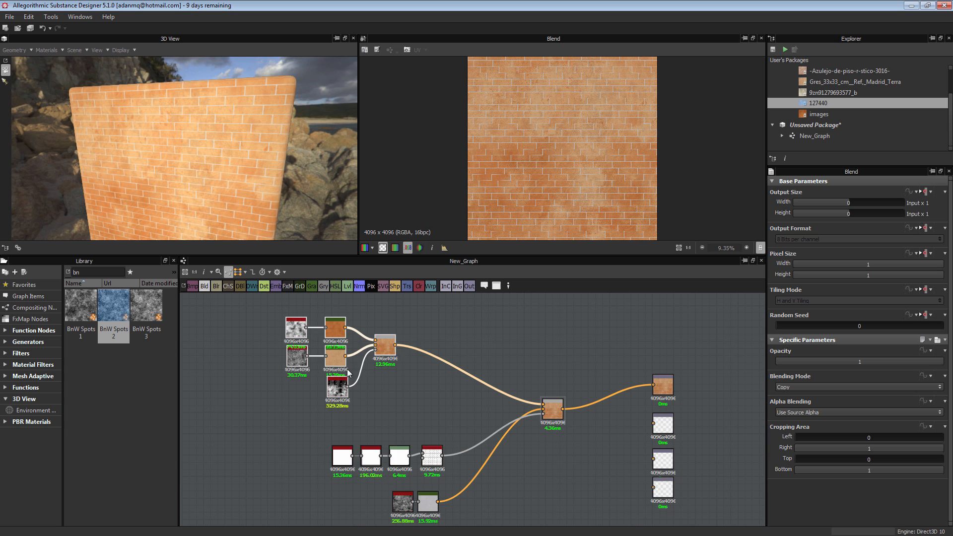
Search the library for "spo" and "noise", and place a Dirt 2 node below the terracotta Blend.
{"action": "scroll", "coordinate": [368, 355], "scroll_direction": "up", "scroll_amount": 6}
{"action": "middle_click_drag", "start_coordinate": [410, 308], "coordinate": [409, 333]}
{"action": "left_click", "coordinate": [6, 272]}
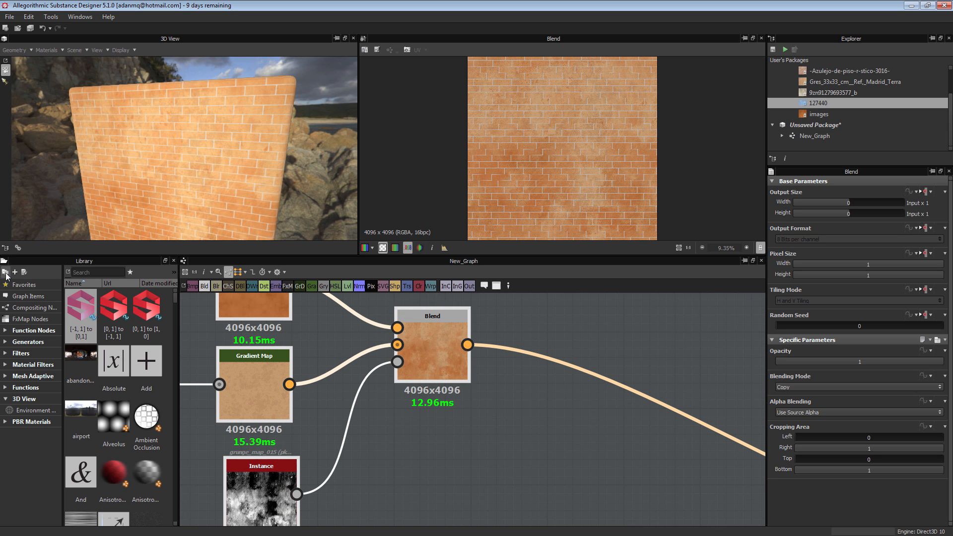
{"action": "type", "text": "spo"}
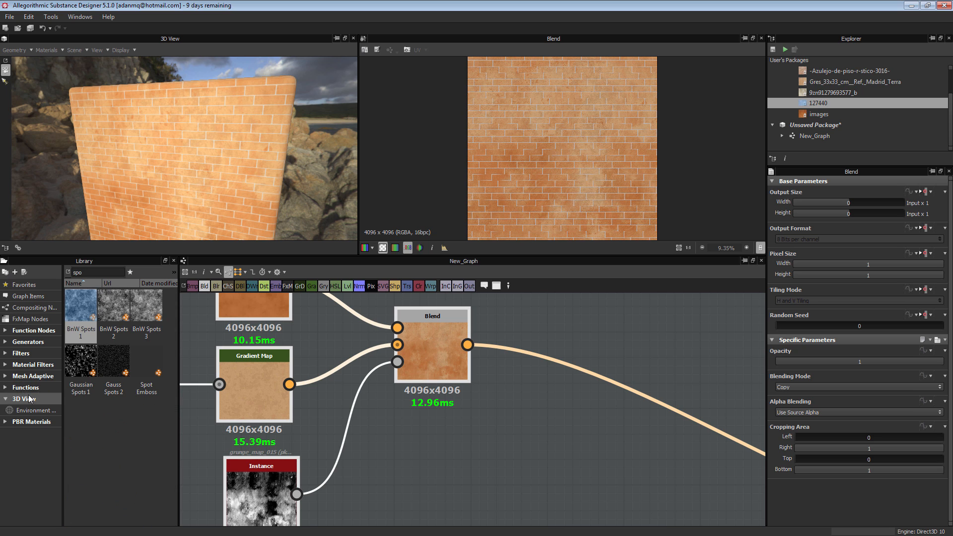
{"action": "left_click", "coordinate": [118, 359]}
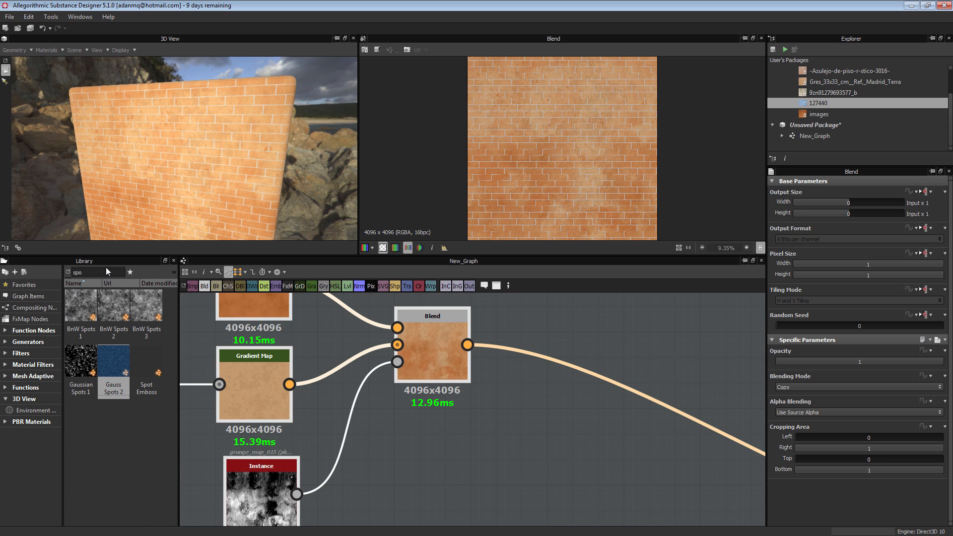
{"action": "type", "text": "noise"}
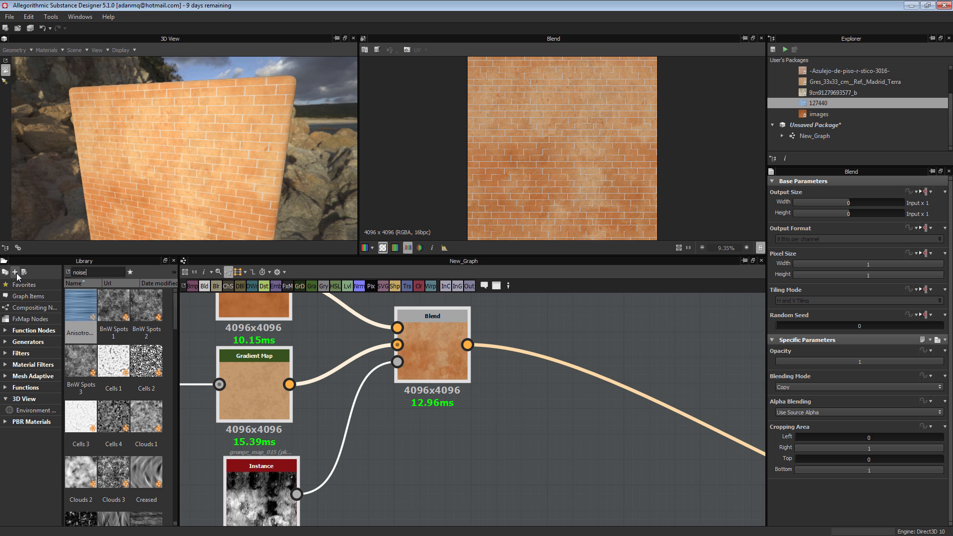
{"action": "scroll", "coordinate": [125, 364], "scroll_direction": "down", "scroll_amount": 5}
{"action": "scroll", "coordinate": [120, 403], "scroll_direction": "up", "scroll_amount": 3}
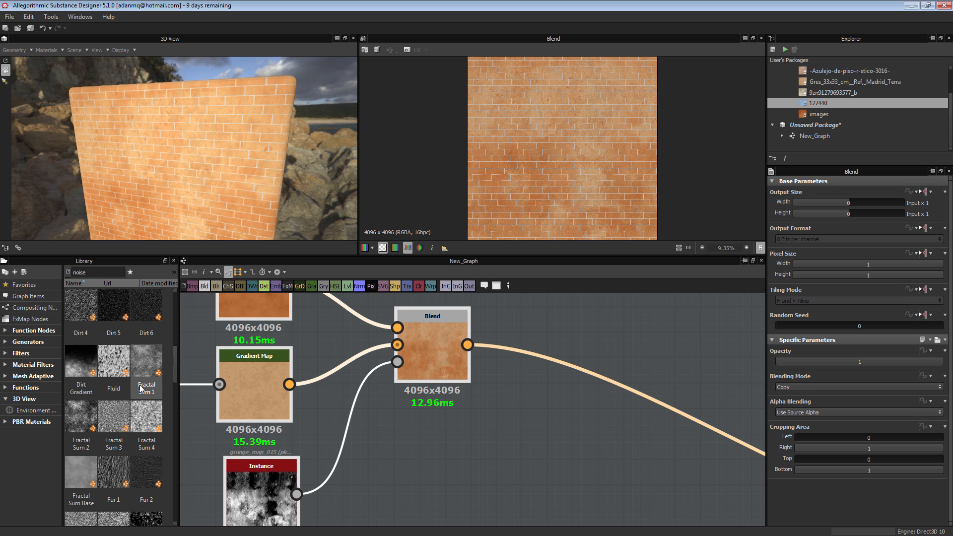
{"action": "left_click", "coordinate": [115, 419]}
{"action": "left_click_drag", "start_coordinate": [115, 419], "coordinate": [465, 442]}
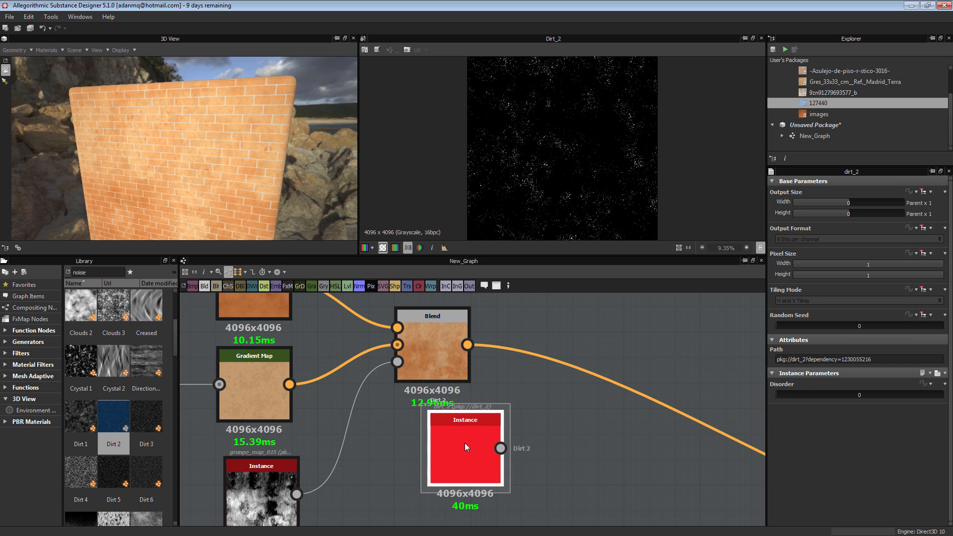
Move the Dirt 2 node above the Clouds 2 and Gradient Map chain.
{"action": "scroll", "coordinate": [580, 128], "scroll_direction": "down", "scroll_amount": 6}
{"action": "scroll", "coordinate": [559, 435], "scroll_direction": "down", "scroll_amount": 4}
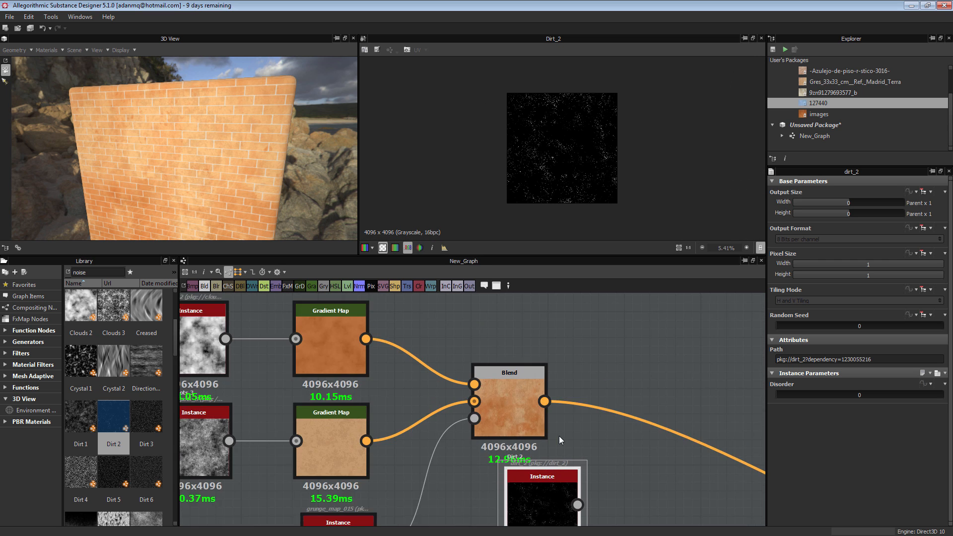
{"action": "left_click_drag", "start_coordinate": [419, 337], "coordinate": [442, 322]}
{"action": "scroll", "coordinate": [530, 435], "scroll_direction": "up", "scroll_amount": 1}
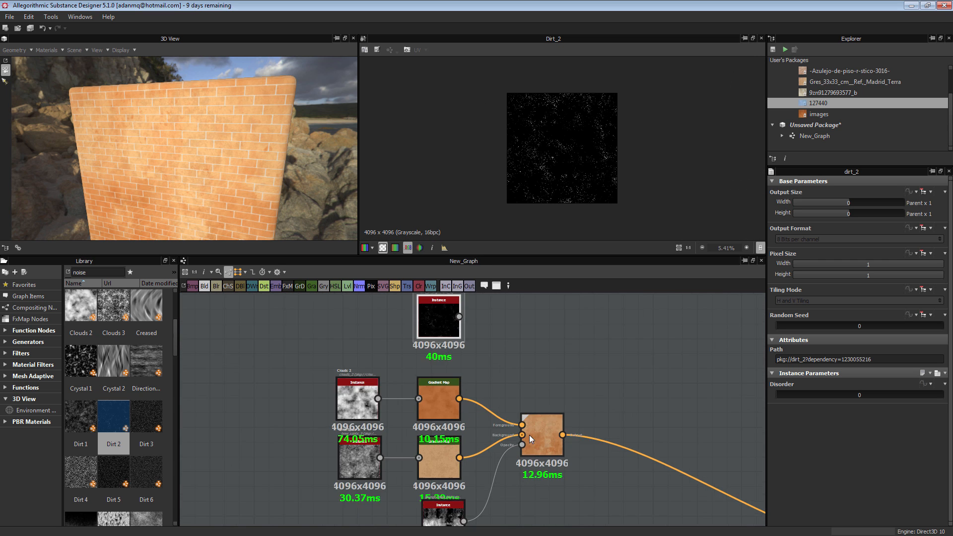
Insert a new Blend node on the link between the terracotta Blend and the tile and grout Blend.
{"action": "middle_click_drag", "start_coordinate": [529, 435], "coordinate": [348, 408]}
{"action": "scroll", "coordinate": [388, 383], "scroll_direction": "up", "scroll_amount": 3}
{"action": "scroll", "coordinate": [347, 406], "scroll_direction": "down", "scroll_amount": 3}
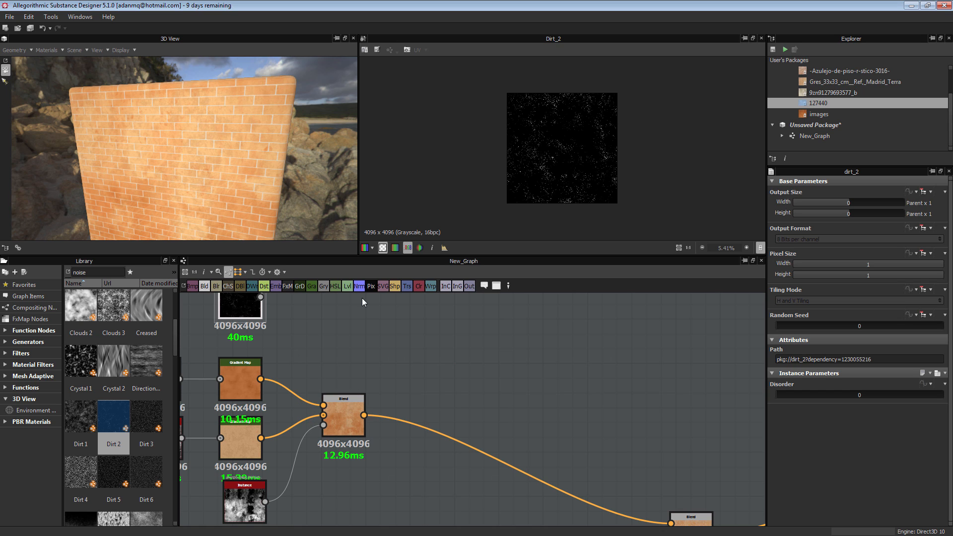
{"action": "left_click", "coordinate": [349, 412]}
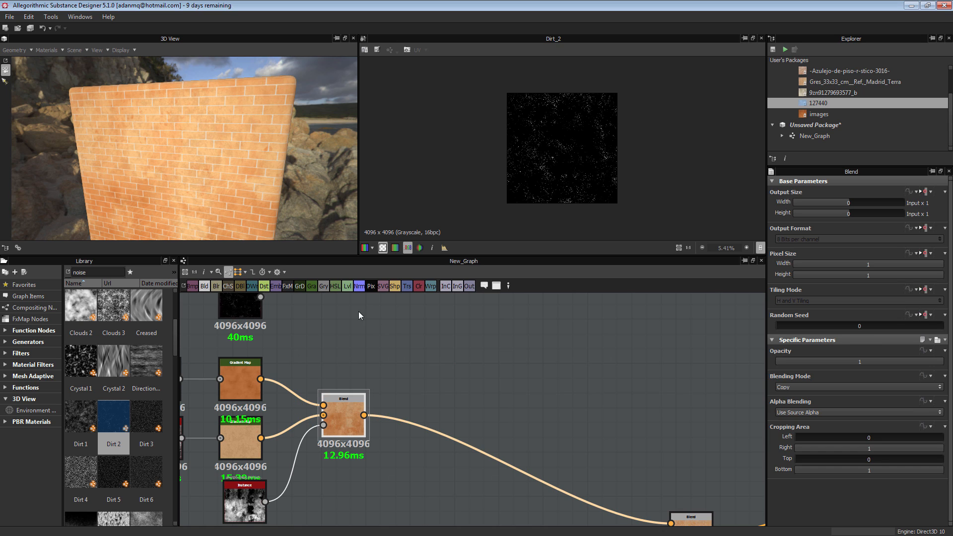
{"action": "left_click", "coordinate": [204, 287]}
{"action": "left_click_drag", "start_coordinate": [438, 418], "coordinate": [472, 408]}
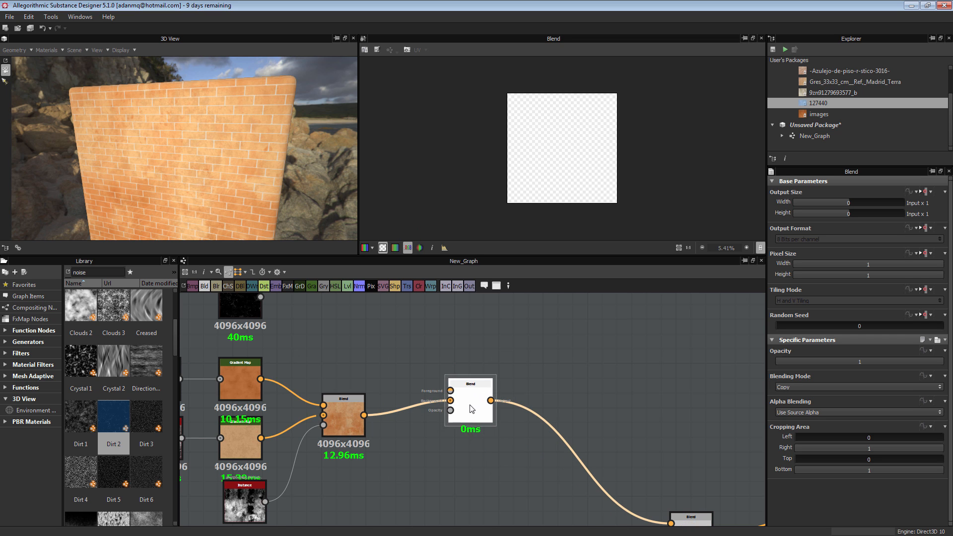
Connect the Dirt 2 output to the new Blend's Foreground input and check the link from the terracotta Blend.
{"action": "middle_click_drag", "start_coordinate": [322, 355], "coordinate": [349, 391]}
{"action": "mouse_move", "coordinate": [287, 333]}
{"action": "left_mouse_down"}
{"action": "mouse_move", "coordinate": [479, 406]}
{"action": "mouse_move", "coordinate": [477, 428]}
{"action": "left_mouse_up"}
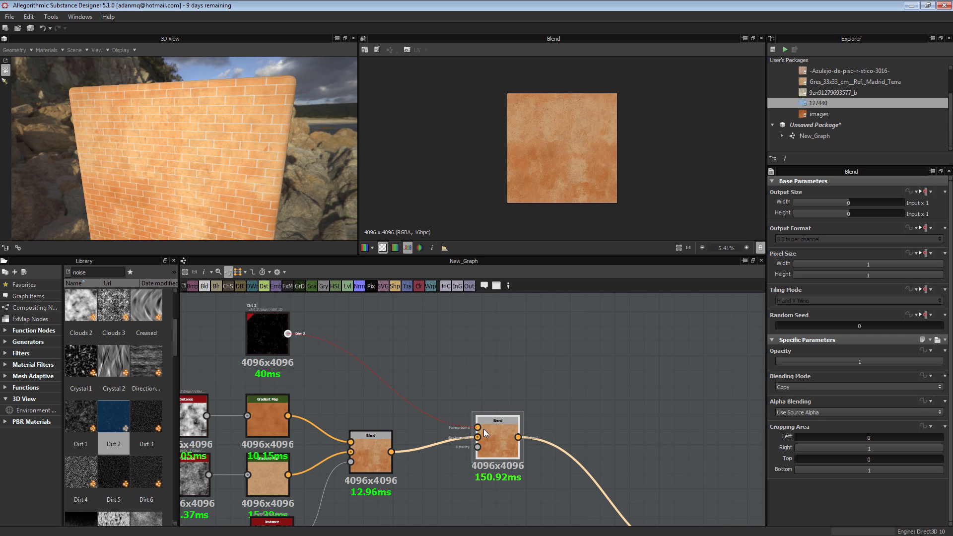
{"action": "middle_click_drag", "start_coordinate": [460, 450], "coordinate": [464, 402]}
{"action": "middle_click_drag", "start_coordinate": [378, 370], "coordinate": [434, 427]}
{"action": "scroll", "coordinate": [434, 427], "scroll_direction": "up", "scroll_amount": 1}
{"action": "scroll", "coordinate": [434, 427], "scroll_direction": "down", "scroll_amount": 1}
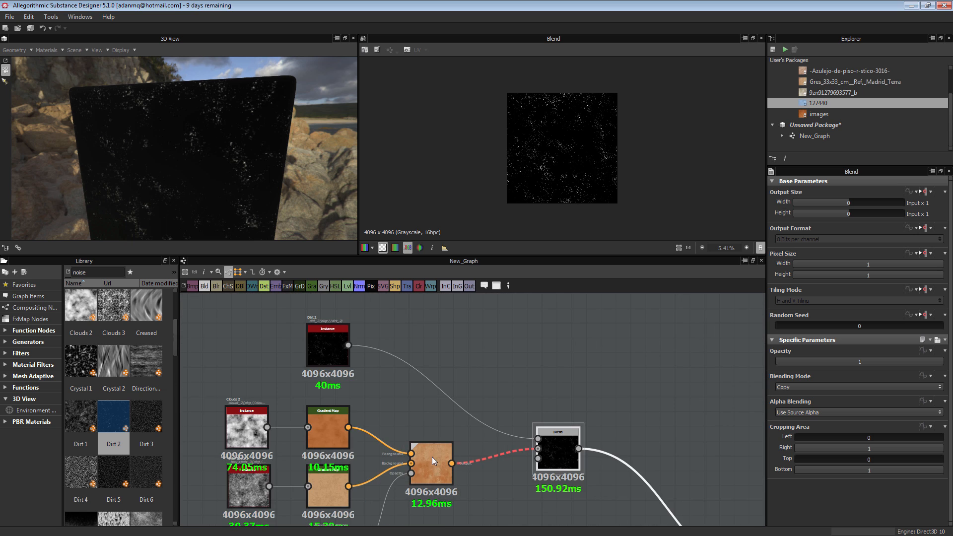
{"action": "middle_click_drag", "start_coordinate": [429, 469], "coordinate": [428, 403]}
{"action": "left_click", "coordinate": [426, 394]}
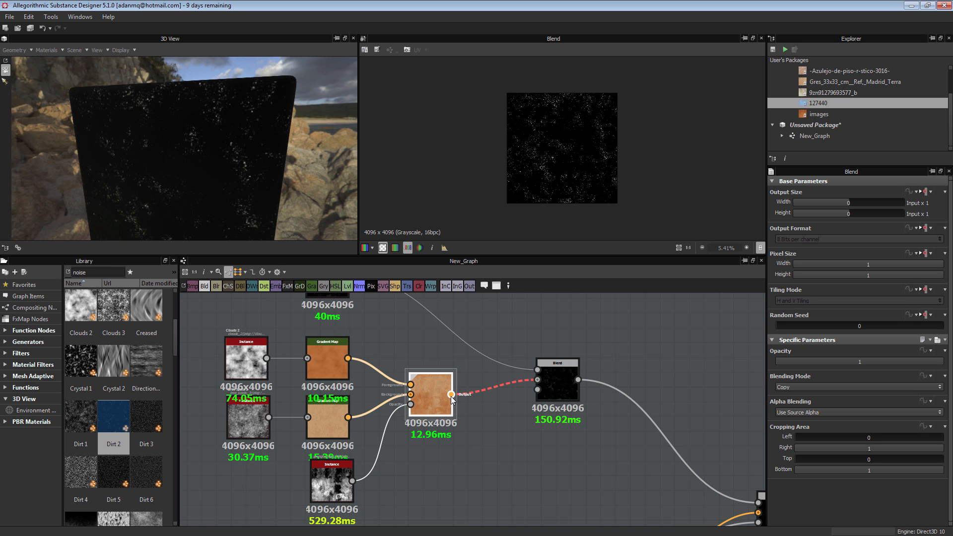
Insert a Gradient Map node between Dirt 2 and the new Blend's Foreground input.
{"action": "middle_click_drag", "start_coordinate": [486, 359], "coordinate": [539, 411]}
{"action": "left_click_drag", "start_coordinate": [369, 335], "coordinate": [376, 331]}
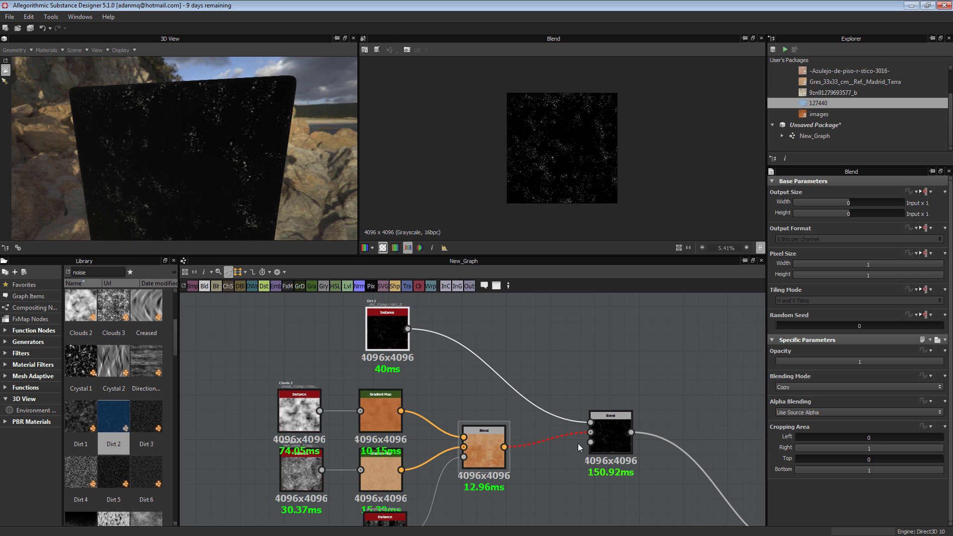
{"action": "left_click", "coordinate": [385, 325]}
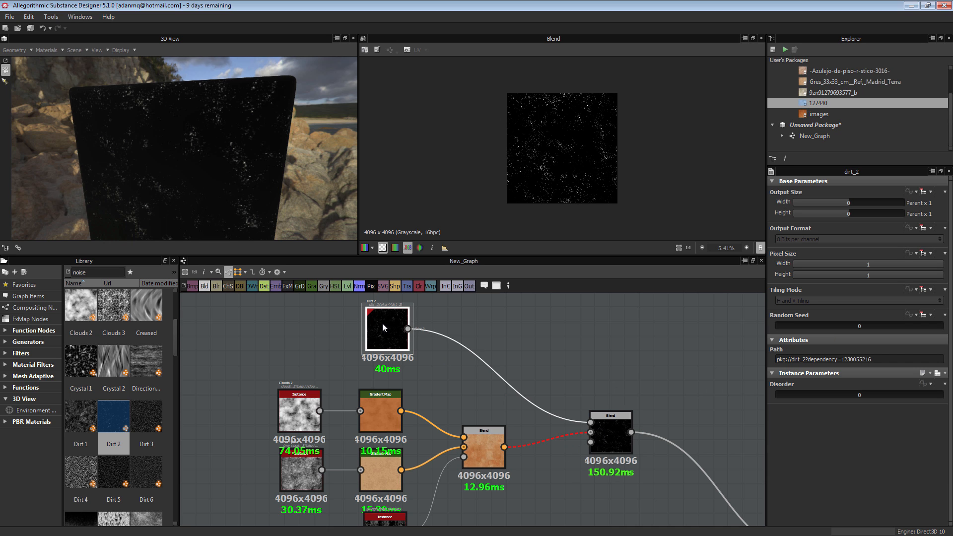
{"action": "left_click", "coordinate": [314, 287]}
{"action": "left_click_drag", "start_coordinate": [296, 320], "coordinate": [454, 331]}
Set the Blending Mode of the dirt Blend to Subtract.
{"action": "left_click", "coordinate": [617, 430]}
{"action": "key", "text": "f"}
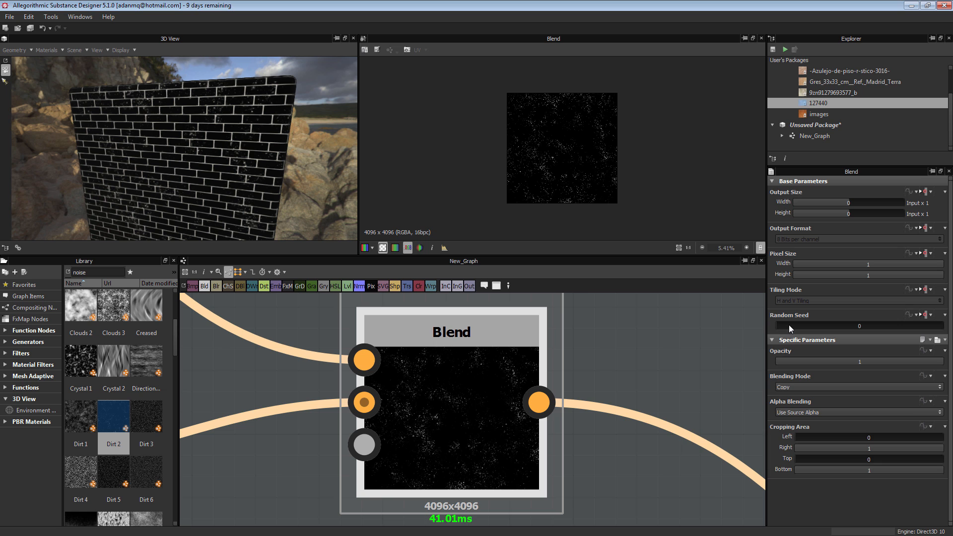
{"action": "left_click", "coordinate": [802, 387]}
{"action": "left_click", "coordinate": [797, 410]}
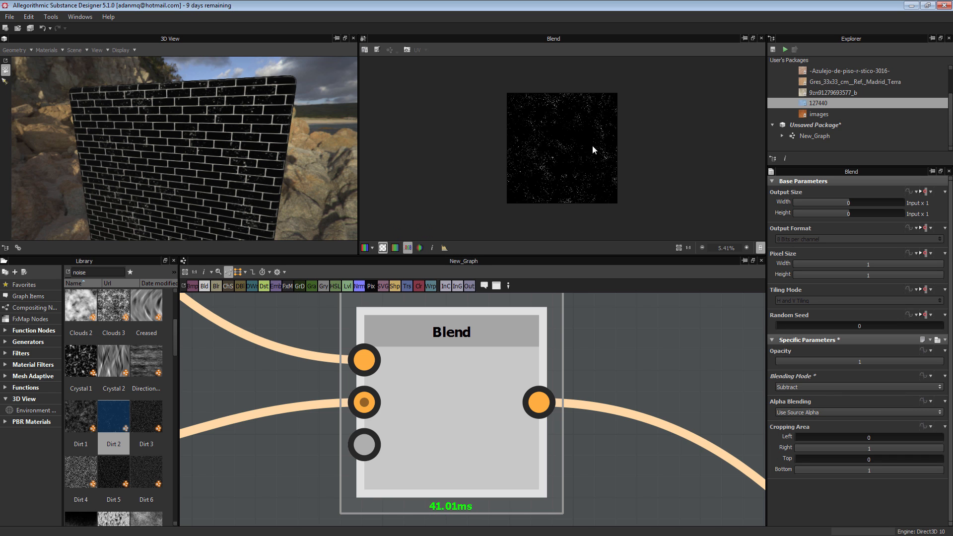
Examine the subtracted dirt spots on the terracotta texture and on the 3D model at several zoom levels.
{"action": "middle_click_drag", "start_coordinate": [462, 407], "coordinate": [464, 343]}
{"action": "scroll", "coordinate": [542, 156], "scroll_direction": "up", "scroll_amount": 5}
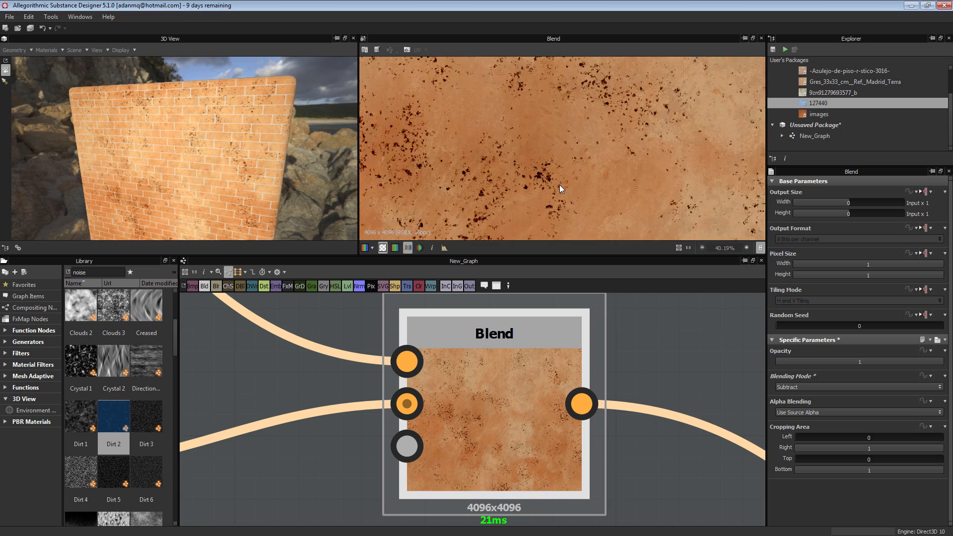
{"action": "scroll", "coordinate": [561, 183], "scroll_direction": "down", "scroll_amount": 5}
{"action": "scroll", "coordinate": [617, 157], "scroll_direction": "up", "scroll_amount": 2}
{"action": "middle_click_drag", "start_coordinate": [239, 174], "coordinate": [279, 177]}
{"action": "left_click_drag", "start_coordinate": [278, 185], "coordinate": [195, 169]}
{"action": "scroll", "coordinate": [252, 174], "scroll_direction": "up", "scroll_amount": 3}
{"action": "scroll", "coordinate": [529, 143], "scroll_direction": "up", "scroll_amount": 4}
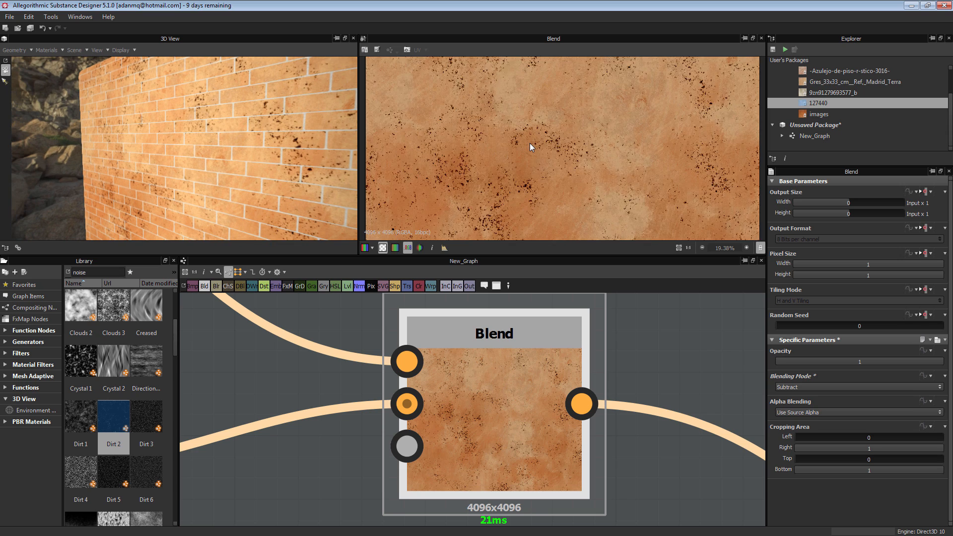
{"action": "scroll", "coordinate": [529, 143], "scroll_direction": "down", "scroll_amount": 6}
Insert a Levels node between Dirt 2 and its Gradient Map.
{"action": "scroll", "coordinate": [594, 447], "scroll_direction": "down", "scroll_amount": 5}
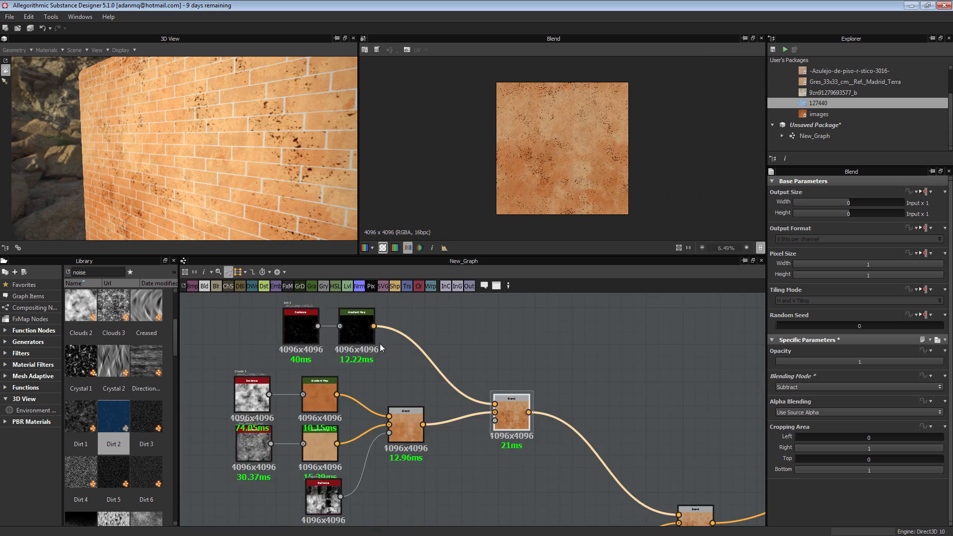
{"action": "left_click", "coordinate": [428, 376]}
{"action": "scroll", "coordinate": [427, 416], "scroll_direction": "up", "scroll_amount": 4}
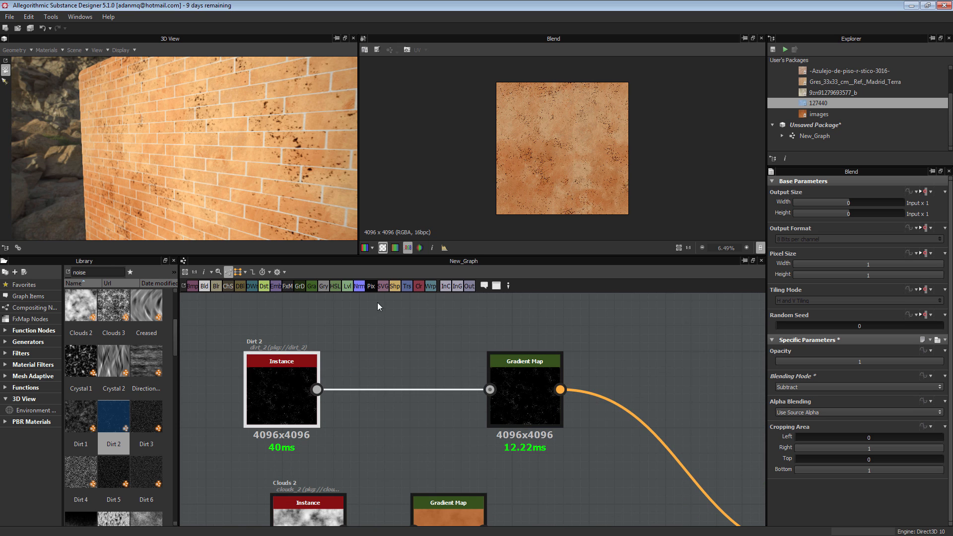
{"action": "left_click", "coordinate": [346, 285]}
{"action": "scroll", "coordinate": [397, 387], "scroll_direction": "down", "scroll_amount": 3}
{"action": "left_click_drag", "start_coordinate": [403, 353], "coordinate": [386, 418]}
Adjust the input sliders of the Levels histogram to change the density of the Dirt 2 spots.
{"action": "left_click_drag", "start_coordinate": [778, 373], "coordinate": [857, 370]}
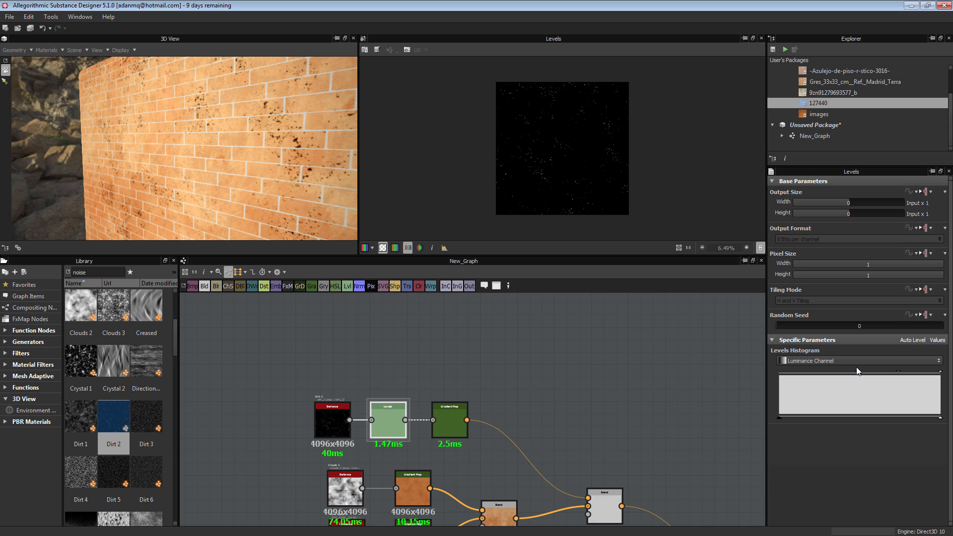
{"action": "left_click_drag", "start_coordinate": [940, 372], "coordinate": [833, 371]}
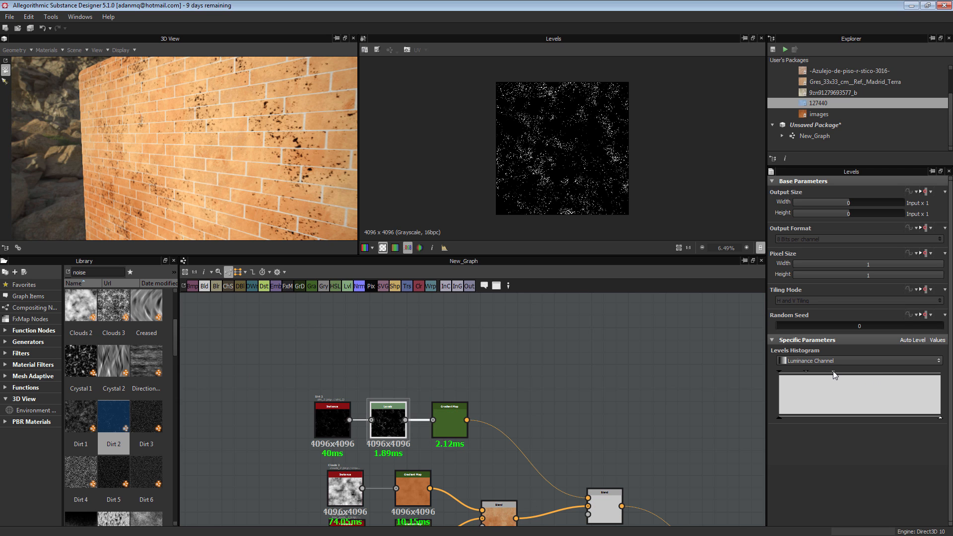
{"action": "left_click_drag", "start_coordinate": [835, 371], "coordinate": [797, 370]}
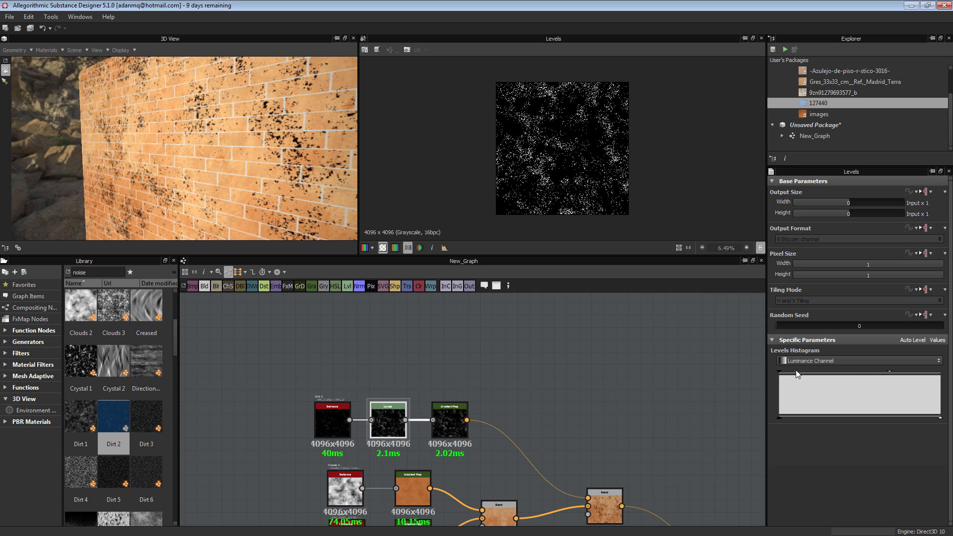
{"action": "left_click", "coordinate": [856, 371]}
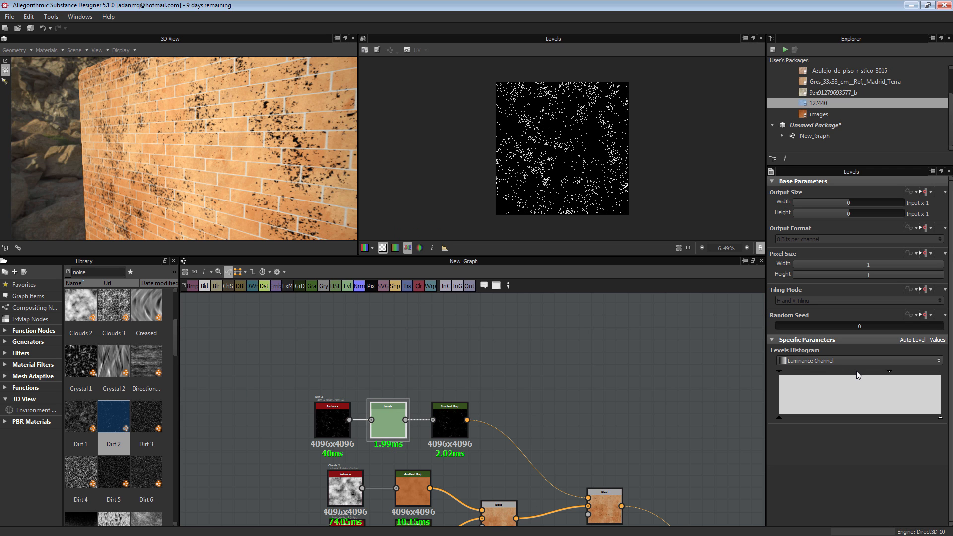
Adjust the input midtone in the Levels node of Dirt 2 to thin out the speckles.
{"action": "left_click_drag", "start_coordinate": [856, 371], "coordinate": [846, 369]}
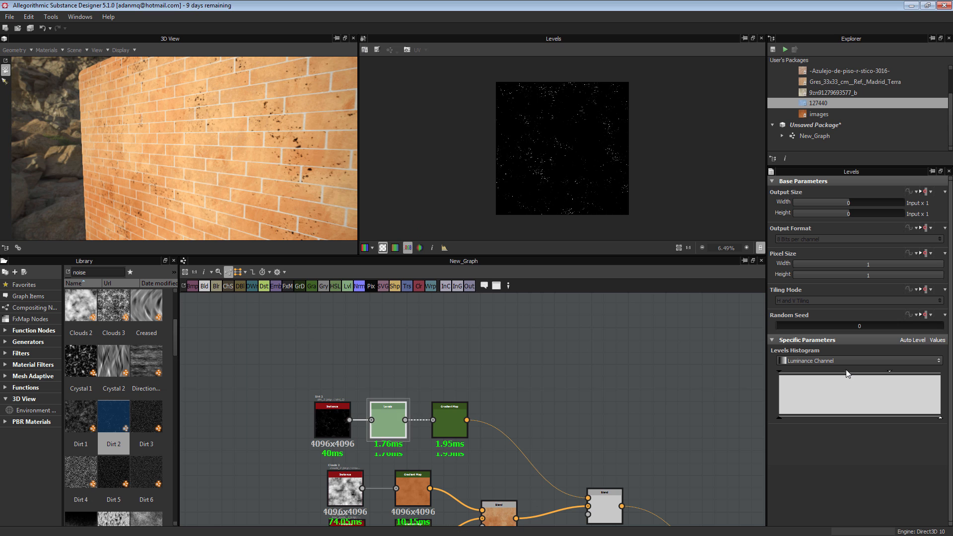
{"action": "scroll", "coordinate": [571, 376], "scroll_direction": "down", "scroll_amount": 6}
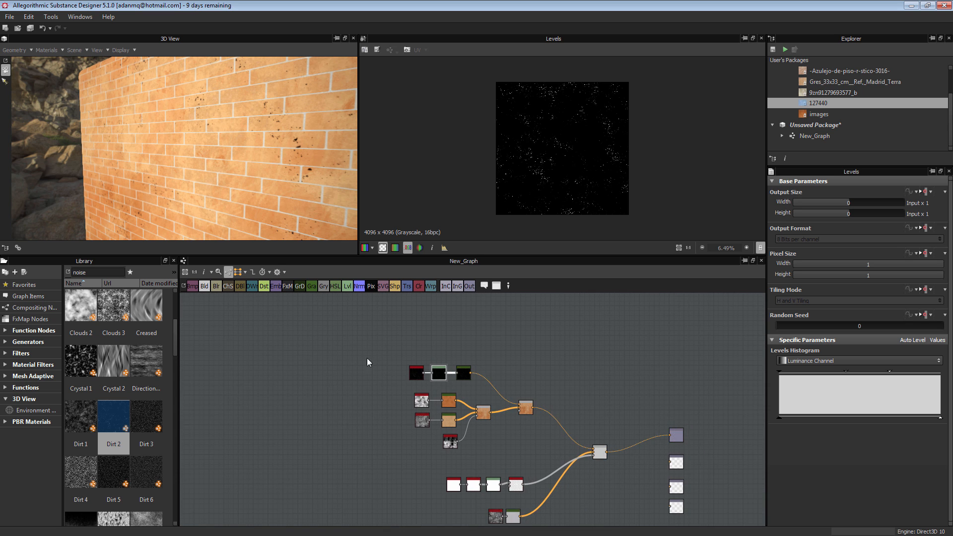
{"action": "scroll", "coordinate": [367, 359], "scroll_direction": "up", "scroll_amount": 2}
{"action": "scroll", "coordinate": [480, 395], "scroll_direction": "up", "scroll_amount": 3}
Move the Gradient Map away from the Levels node and delete the link between them.
{"action": "left_click", "coordinate": [411, 365]}
{"action": "middle_click_drag", "start_coordinate": [484, 390], "coordinate": [379, 448]}
{"action": "left_click_drag", "start_coordinate": [434, 432], "coordinate": [521, 397]}
{"action": "left_click", "coordinate": [437, 415]}
{"action": "key", "text": "Delete"}
Add the grunge map 007 noise to the graph, connect it to the detached Gradient Map and place it beside that node.
{"action": "left_click_drag", "start_coordinate": [174, 353], "coordinate": [177, 310]}
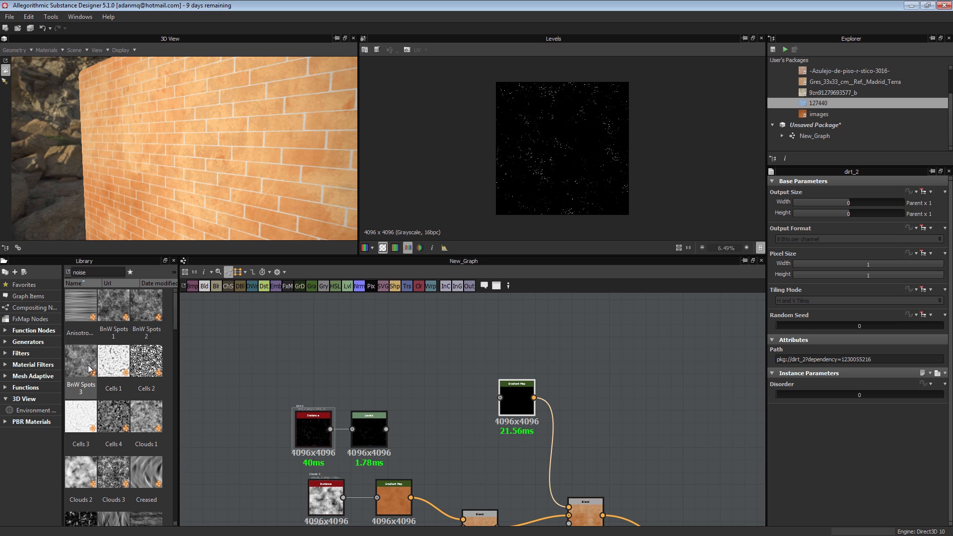
{"action": "scroll", "coordinate": [90, 368], "scroll_direction": "down", "scroll_amount": 5}
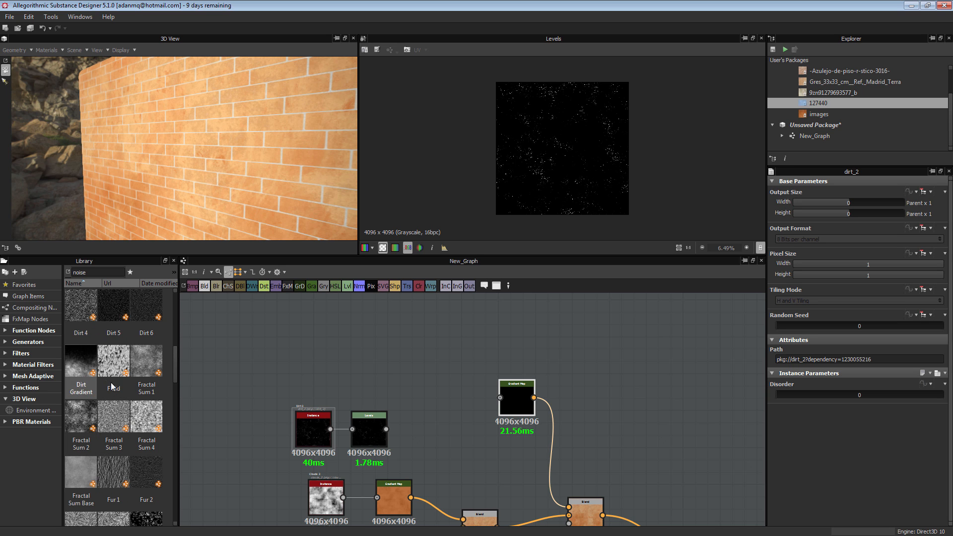
{"action": "scroll", "coordinate": [113, 390], "scroll_direction": "down", "scroll_amount": 6}
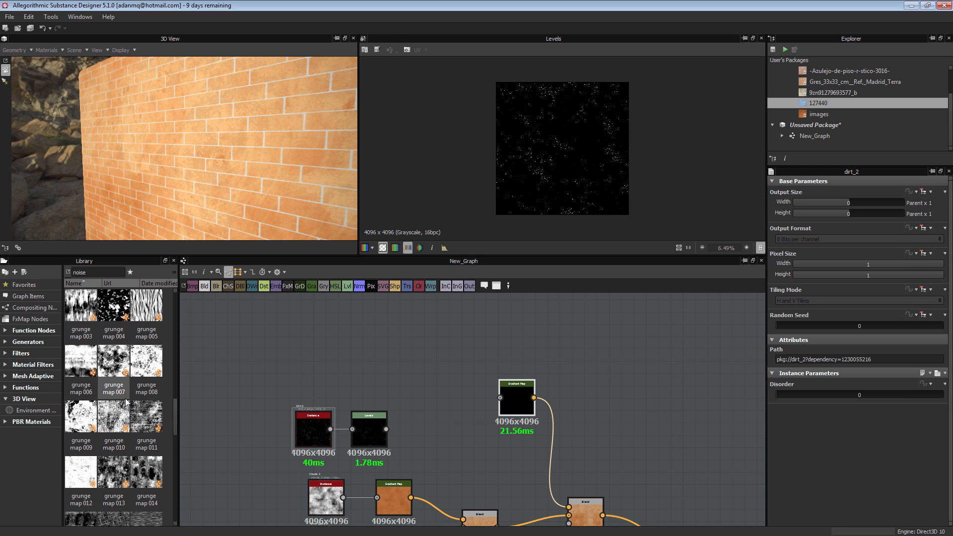
{"action": "left_click_drag", "start_coordinate": [118, 391], "coordinate": [373, 337]}
{"action": "middle_click_drag", "start_coordinate": [450, 378], "coordinate": [368, 352]}
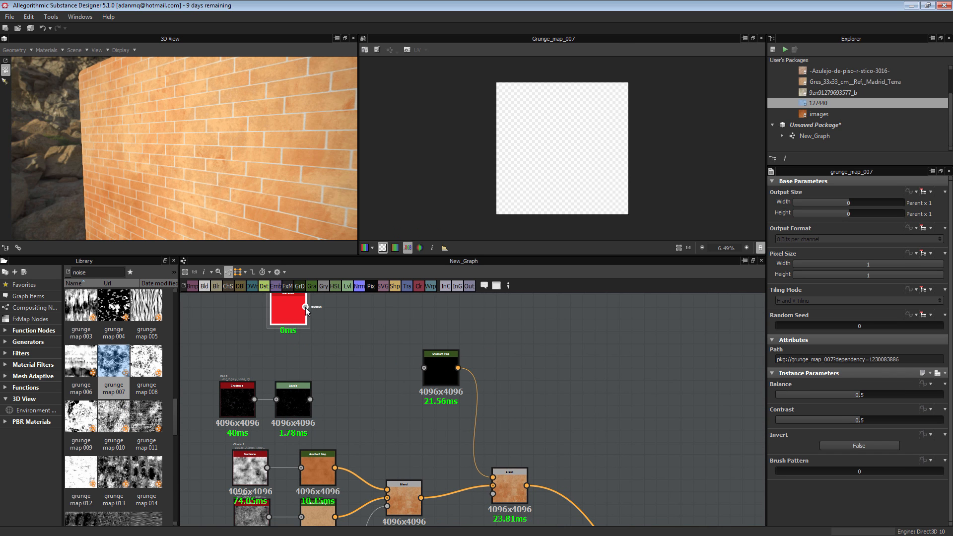
{"action": "left_click_drag", "start_coordinate": [306, 307], "coordinate": [423, 368]}
{"action": "left_click_drag", "start_coordinate": [303, 320], "coordinate": [416, 389]}
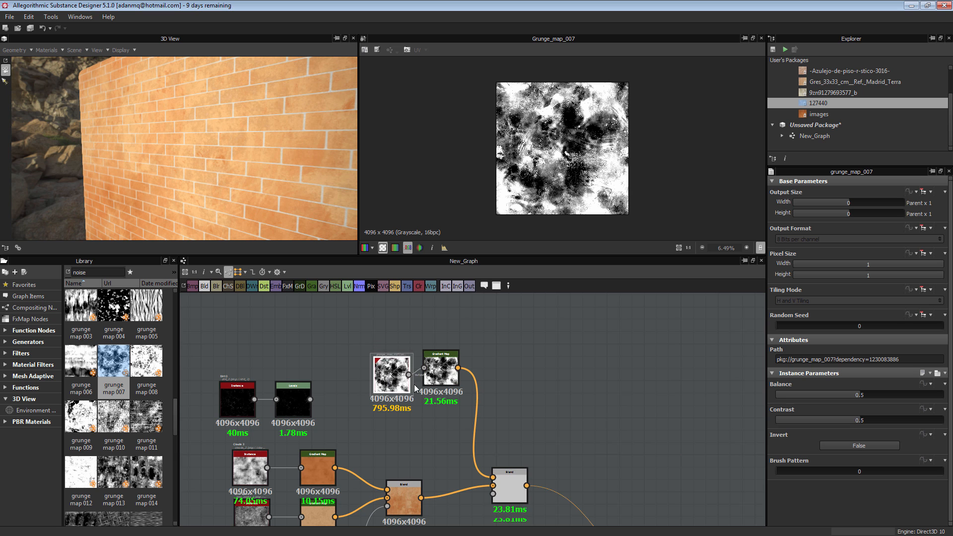
Set the opacity of the Subtract Blend fed by the grunge map to 0.25.
{"action": "middle_click_drag", "start_coordinate": [416, 389], "coordinate": [404, 367]}
{"action": "double_click", "coordinate": [497, 464]}
{"action": "scroll", "coordinate": [585, 181], "scroll_direction": "up", "scroll_amount": 3}
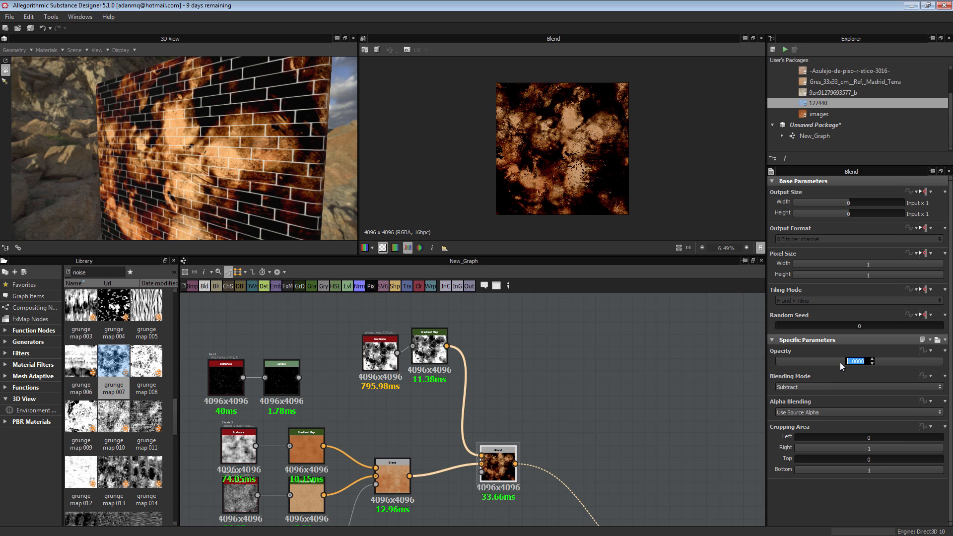
{"action": "key", "text": "Return"}
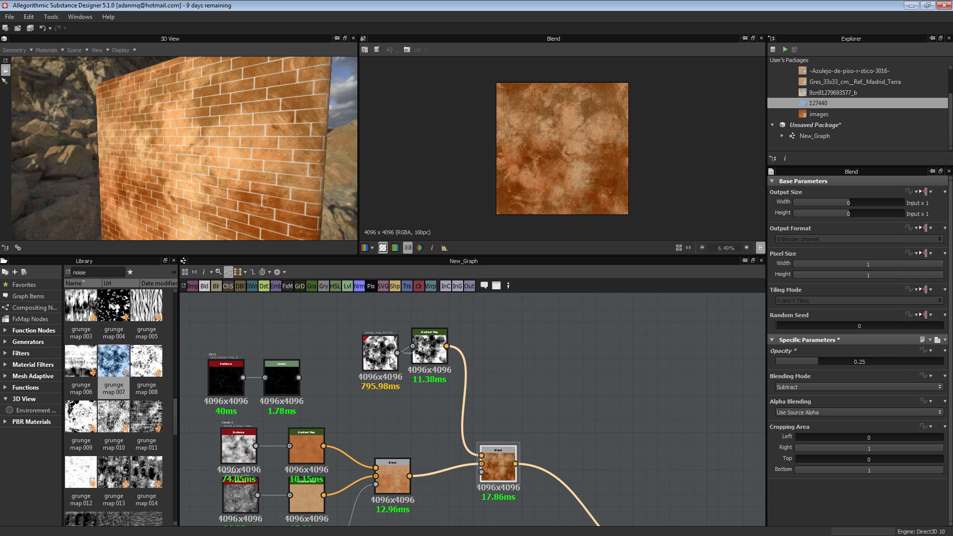
Spread the grunge map and Gradient Map nodes apart and insert a Transformation 2D node between them.
{"action": "left_click_drag", "start_coordinate": [392, 361], "coordinate": [367, 360]}
{"action": "left_click_drag", "start_coordinate": [429, 348], "coordinate": [454, 354]}
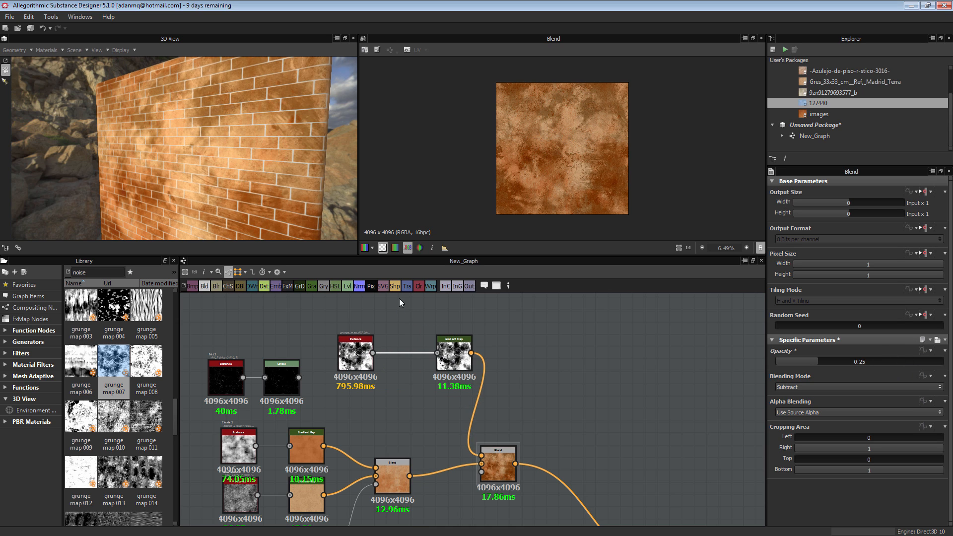
{"action": "left_click", "coordinate": [407, 286]}
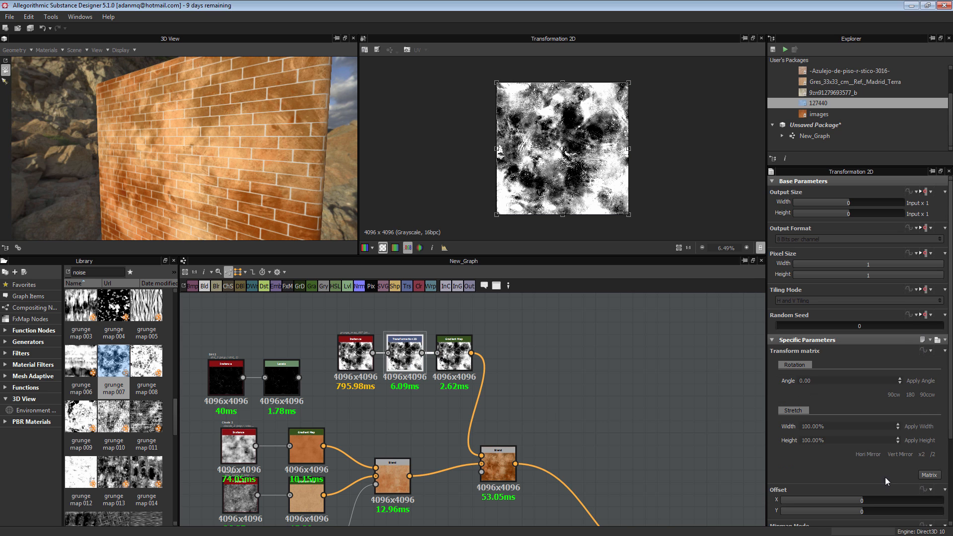
Scale the grunge pattern down in the Transformation 2D so it repeats, with offset X 0.3 and Y -0.3.
{"action": "scroll", "coordinate": [782, 496], "scroll_direction": "down", "scroll_amount": 4}
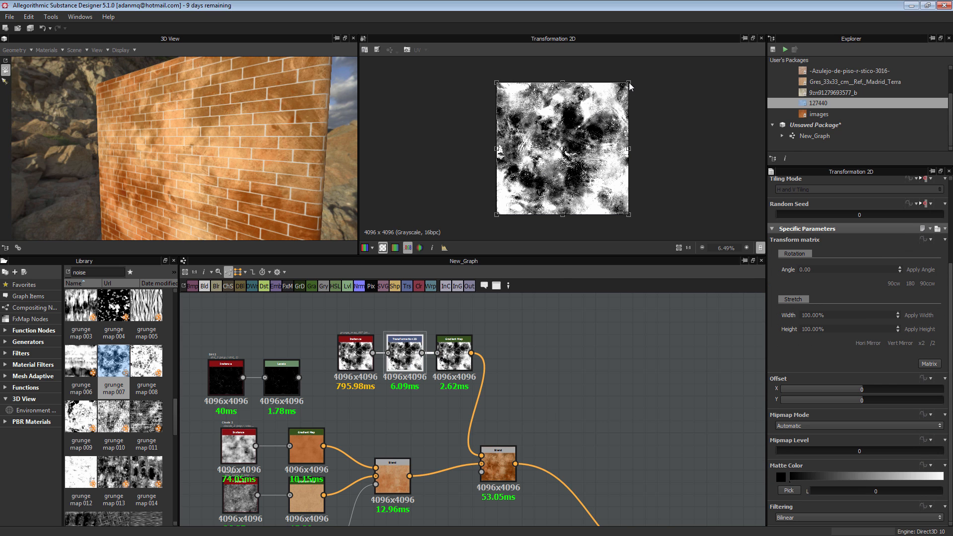
{"action": "left_click_drag", "start_coordinate": [584, 129], "coordinate": [578, 134]}
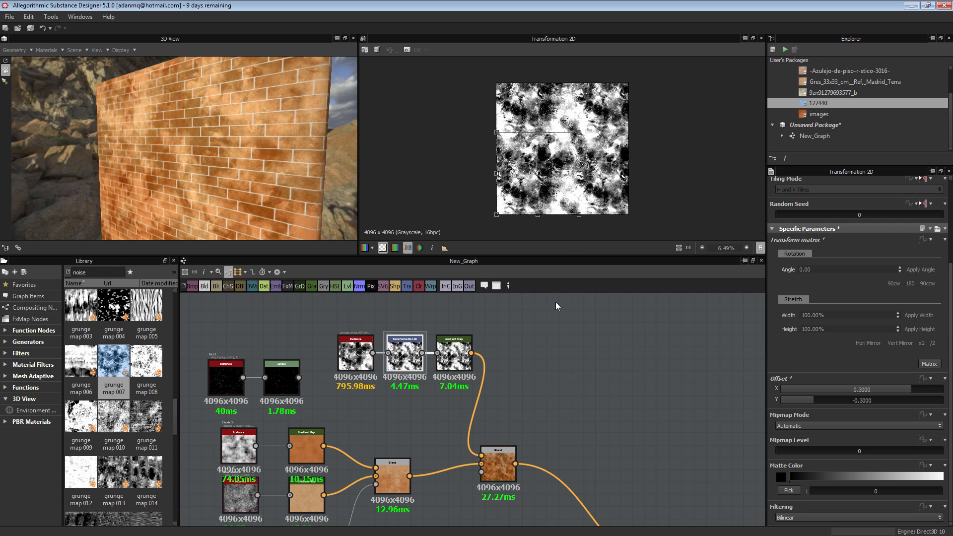
{"action": "left_click_drag", "start_coordinate": [173, 143], "coordinate": [217, 158]}
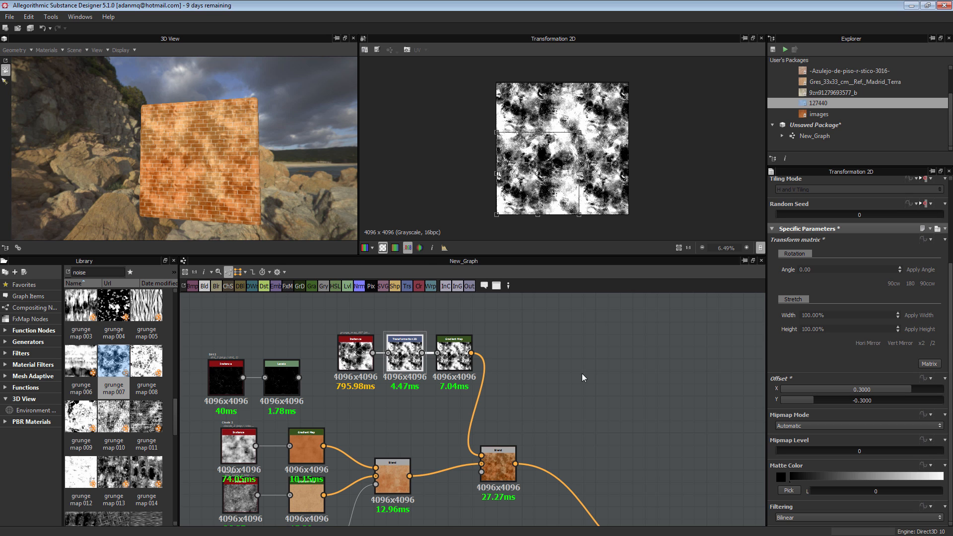
Set the Subtract Blend's opacity to 0.15 and inspect the blended texture up close.
{"action": "scroll", "coordinate": [498, 477], "scroll_direction": "up", "scroll_amount": 3}
{"action": "left_click", "coordinate": [499, 430]}
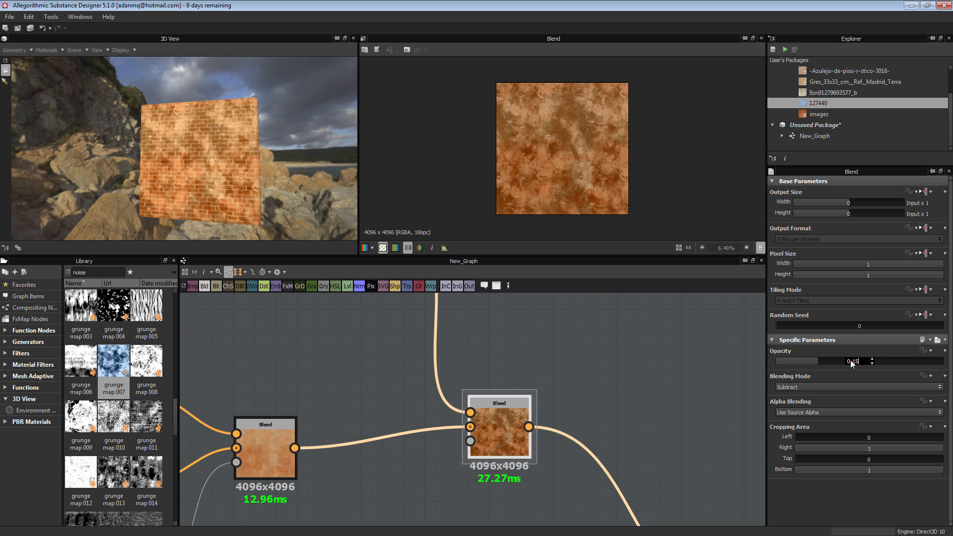
{"action": "key", "text": "Return"}
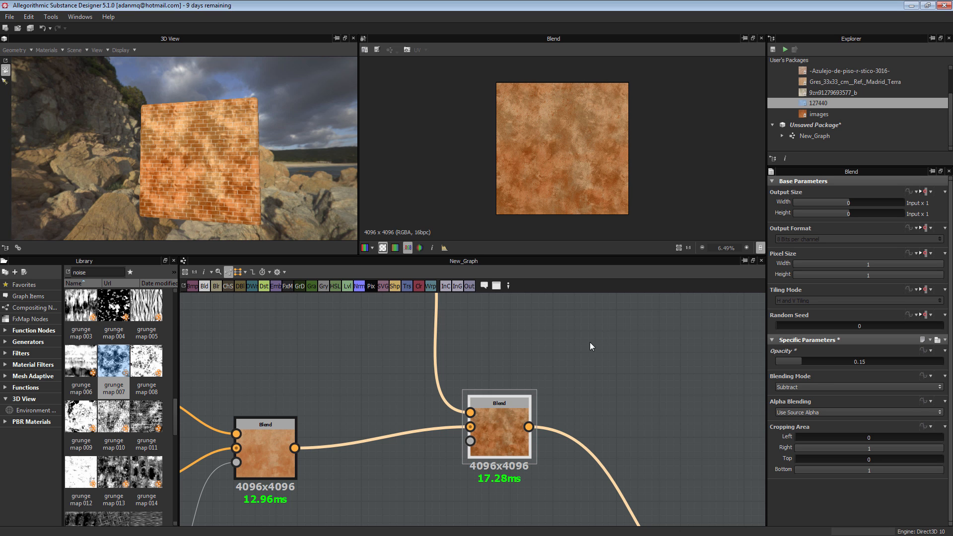
{"action": "scroll", "coordinate": [562, 171], "scroll_direction": "up", "scroll_amount": 5}
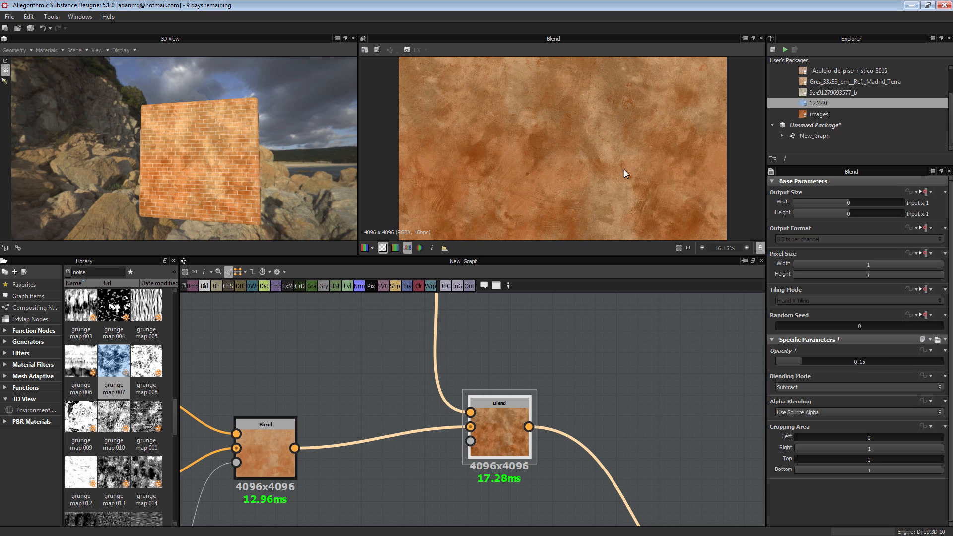
{"action": "scroll", "coordinate": [640, 162], "scroll_direction": "down", "scroll_amount": 2}
{"action": "scroll", "coordinate": [640, 165], "scroll_direction": "up", "scroll_amount": 2}
{"action": "scroll", "coordinate": [639, 166], "scroll_direction": "down", "scroll_amount": 3}
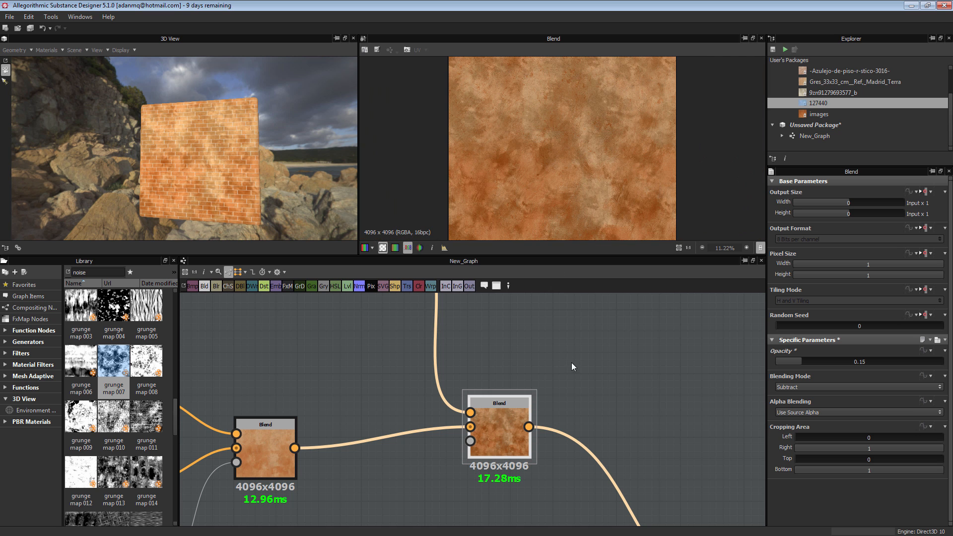
Reposition the Subtract Blend node in the graph to make room along its output link.
{"action": "scroll", "coordinate": [572, 368], "scroll_direction": "down", "scroll_amount": 2}
{"action": "left_click_drag", "start_coordinate": [522, 407], "coordinate": [538, 423]}
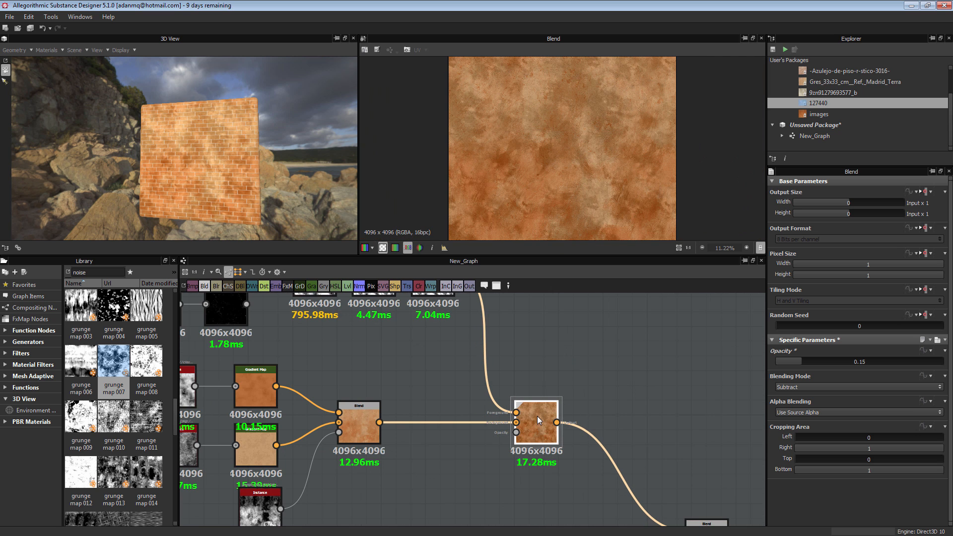
{"action": "scroll", "coordinate": [614, 425], "scroll_direction": "down", "scroll_amount": 3}
{"action": "left_click_drag", "start_coordinate": [413, 329], "coordinate": [452, 360]}
{"action": "middle_click_drag", "start_coordinate": [480, 392], "coordinate": [236, 362]}
{"action": "scroll", "coordinate": [355, 399], "scroll_direction": "up", "scroll_amount": 2}
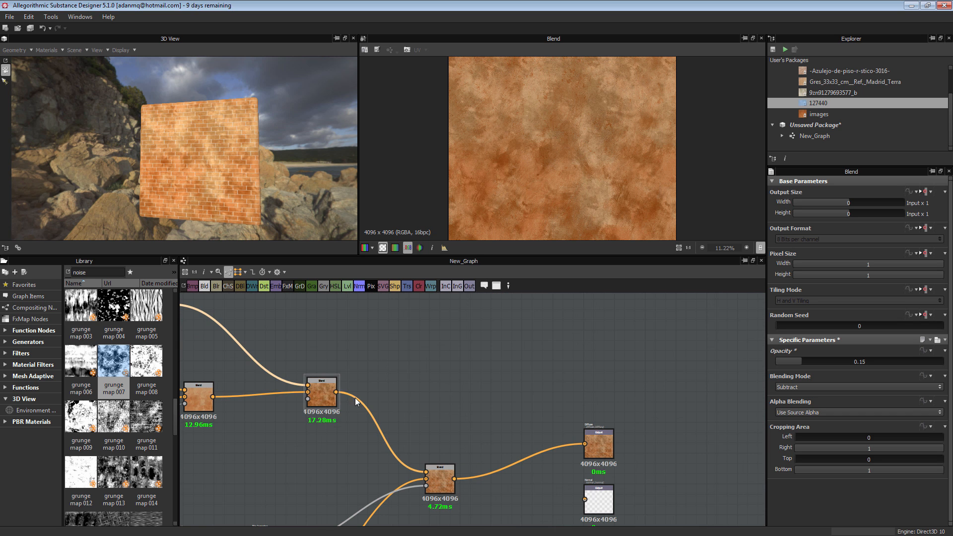
{"action": "left_click_drag", "start_coordinate": [323, 386], "coordinate": [302, 390]}
{"action": "middle_click_drag", "start_coordinate": [418, 339], "coordinate": [516, 392]}
Insert a new Blend node after the Subtract Blend and move the Dirt 2 and Levels nodes nearer to it.
{"action": "left_click", "coordinate": [204, 285]}
{"action": "scroll", "coordinate": [412, 346], "scroll_direction": "down", "scroll_amount": 3}
{"action": "scroll", "coordinate": [510, 332], "scroll_direction": "up", "scroll_amount": 3}
{"action": "left_click_drag", "start_coordinate": [469, 330], "coordinate": [530, 385]}
{"action": "middle_click_drag", "start_coordinate": [530, 383], "coordinate": [505, 316]}
{"action": "left_click_drag", "start_coordinate": [505, 317], "coordinate": [431, 356]}
{"action": "scroll", "coordinate": [377, 355], "scroll_direction": "up", "scroll_amount": 4}
Preview the Dirt 2 noise and connect its Levels output to the new Blend's foreground input.
{"action": "double_click", "coordinate": [377, 355]}
{"action": "middle_click_drag", "start_coordinate": [595, 426], "coordinate": [353, 338]}
{"action": "scroll", "coordinate": [423, 333], "scroll_direction": "down", "scroll_amount": 4}
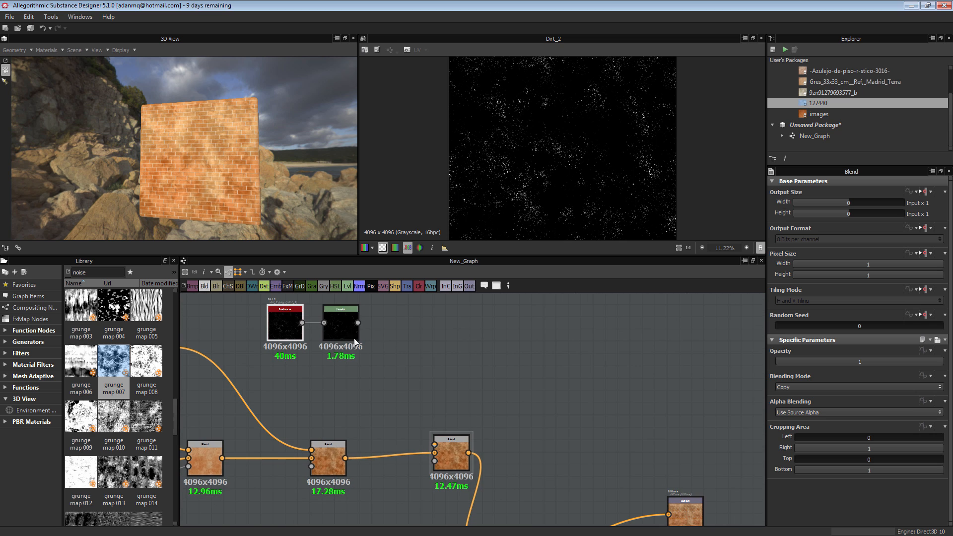
{"action": "left_click_drag", "start_coordinate": [433, 444], "coordinate": [435, 445]}
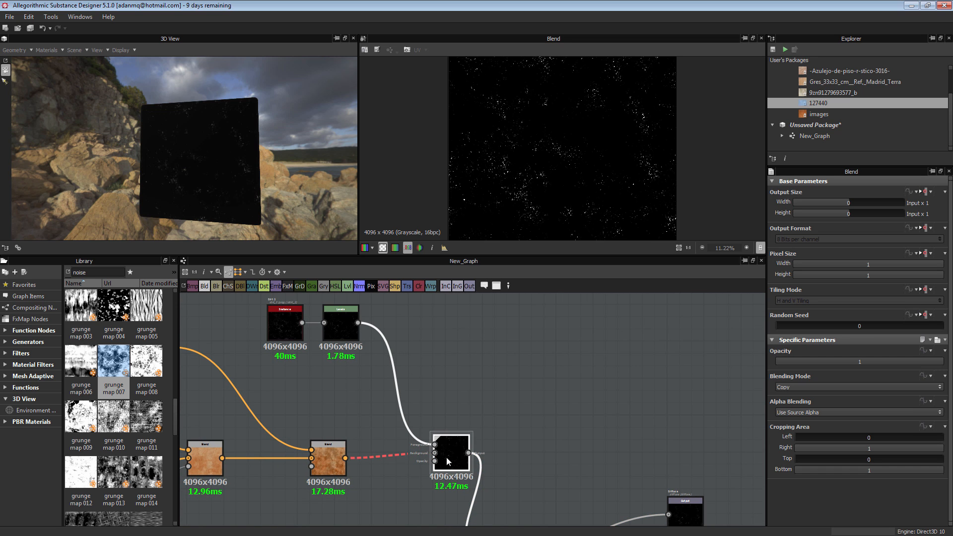
{"action": "middle_click_drag", "start_coordinate": [359, 344], "coordinate": [395, 333]}
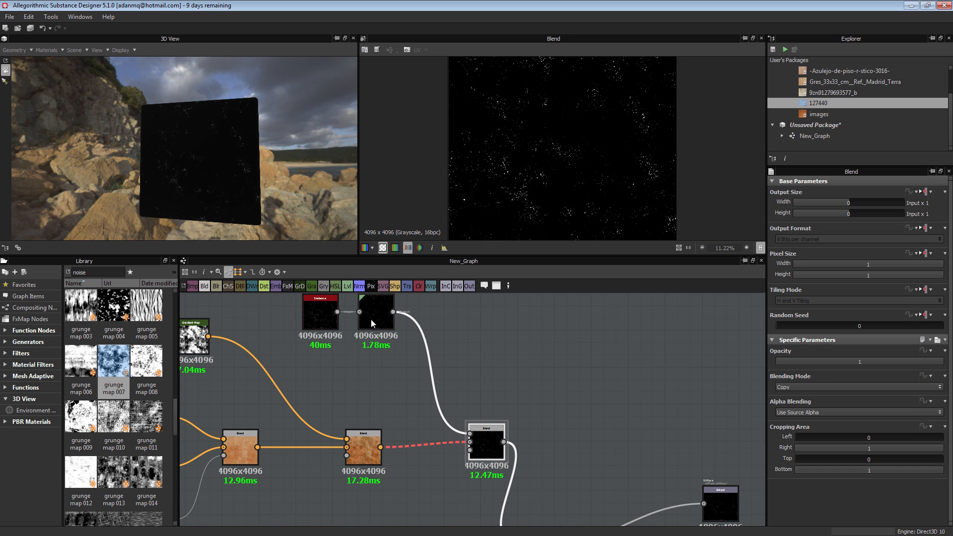
Add a Gradient Map between the Dirt 2 Levels node and the new Blend, and move the Blend farther along.
{"action": "left_click", "coordinate": [371, 319]}
{"action": "middle_click_drag", "start_coordinate": [502, 342], "coordinate": [498, 351]}
{"action": "scroll", "coordinate": [489, 358], "scroll_direction": "up", "scroll_amount": 4}
{"action": "middle_click_drag", "start_coordinate": [399, 335], "coordinate": [511, 408]}
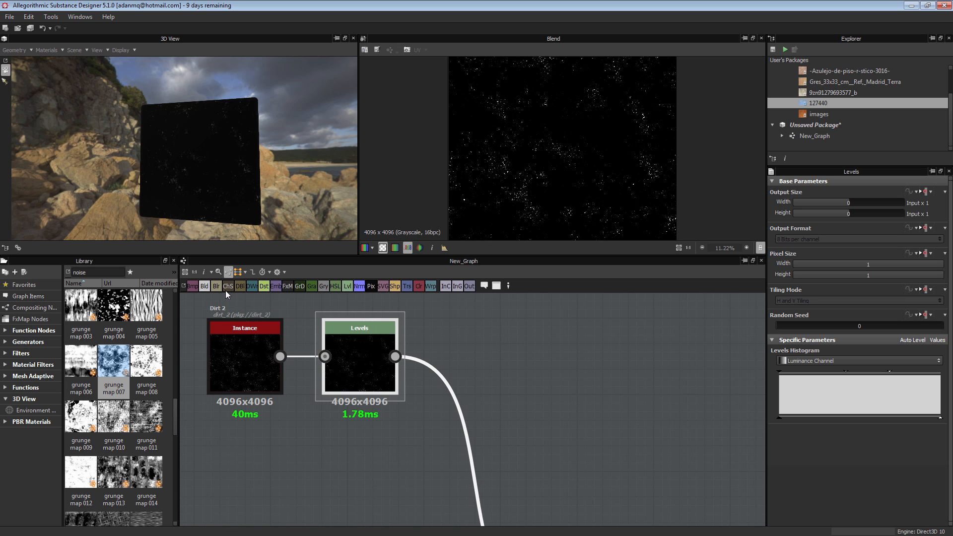
{"action": "left_click", "coordinate": [312, 288]}
{"action": "middle_click_drag", "start_coordinate": [506, 506], "coordinate": [458, 400]}
{"action": "scroll", "coordinate": [460, 399], "scroll_direction": "down", "scroll_amount": 2}
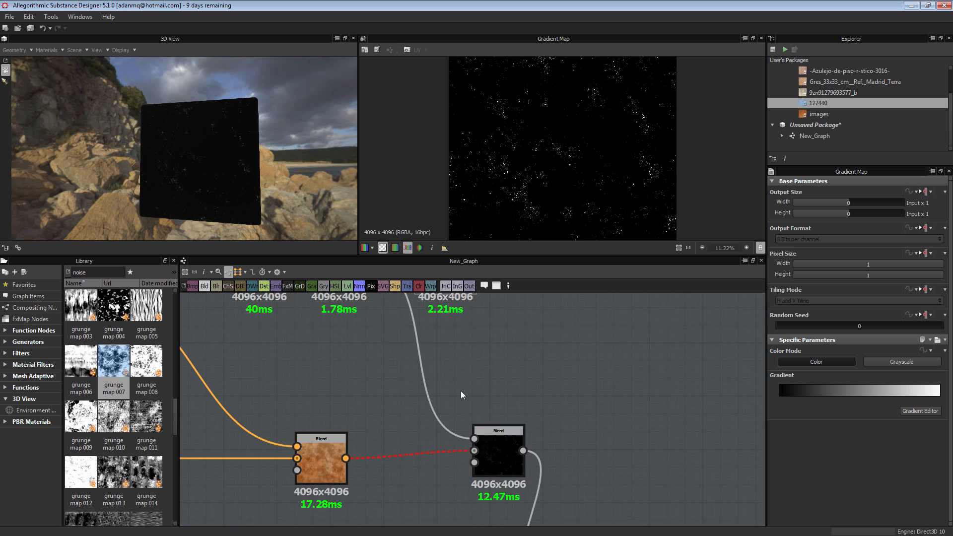
{"action": "middle_click_drag", "start_coordinate": [482, 300], "coordinate": [461, 356]}
{"action": "left_click_drag", "start_coordinate": [457, 488], "coordinate": [573, 473]}
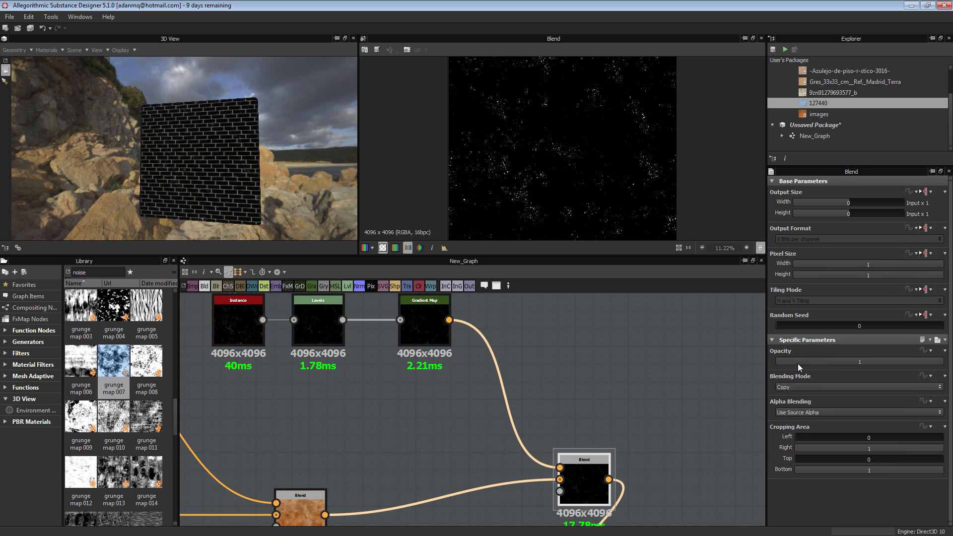
Set the new Blend to Add (Linear Dodge) mode with an opacity of 0.24.
{"action": "left_click", "coordinate": [810, 362]}
{"action": "scroll", "coordinate": [811, 362], "scroll_direction": "up", "scroll_amount": 5}
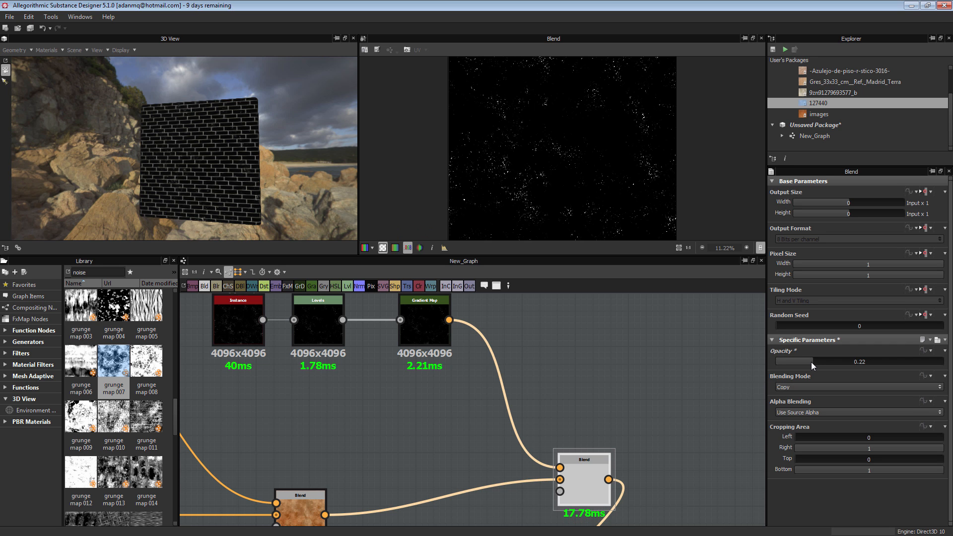
{"action": "left_click", "coordinate": [812, 389]}
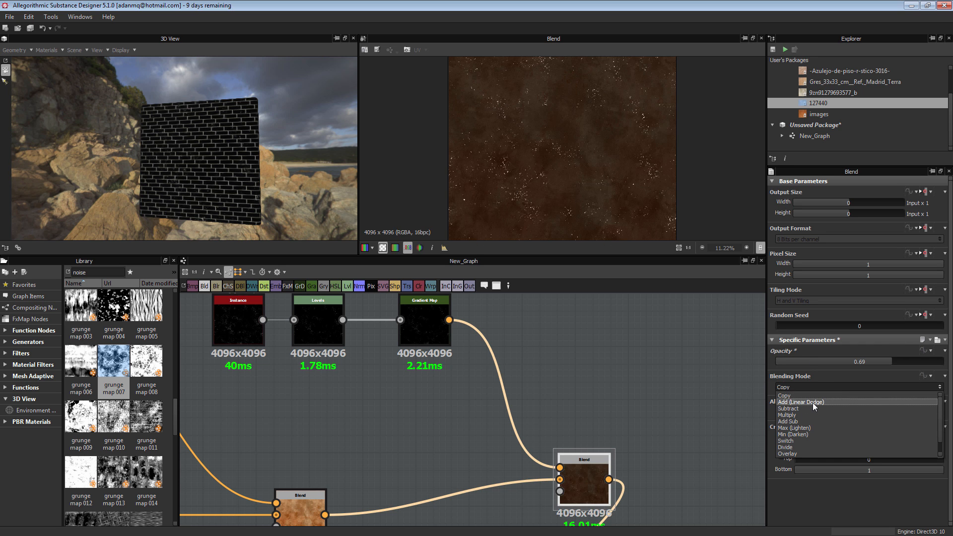
{"action": "left_click", "coordinate": [812, 402]}
{"action": "scroll", "coordinate": [525, 178], "scroll_direction": "up", "scroll_amount": 6}
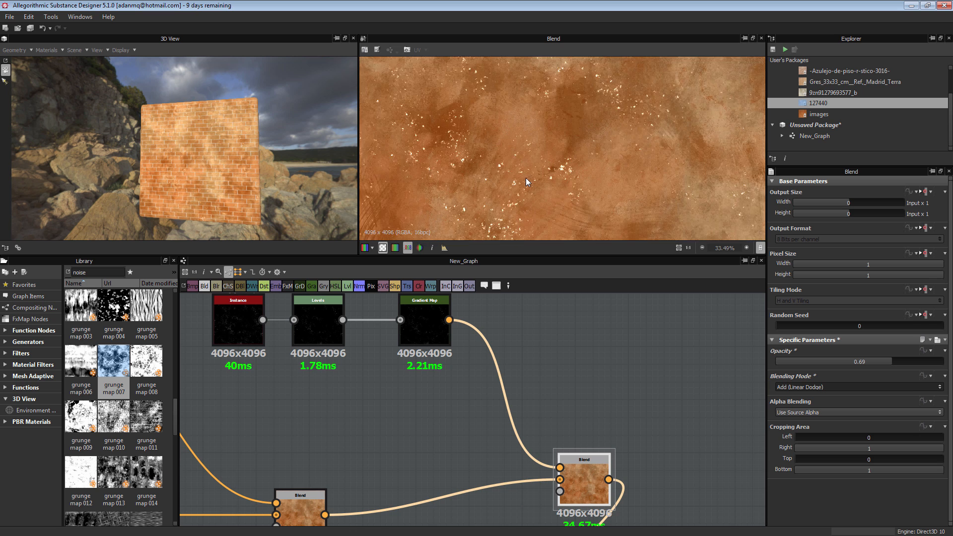
{"action": "middle_click_drag", "start_coordinate": [512, 330], "coordinate": [526, 374]}
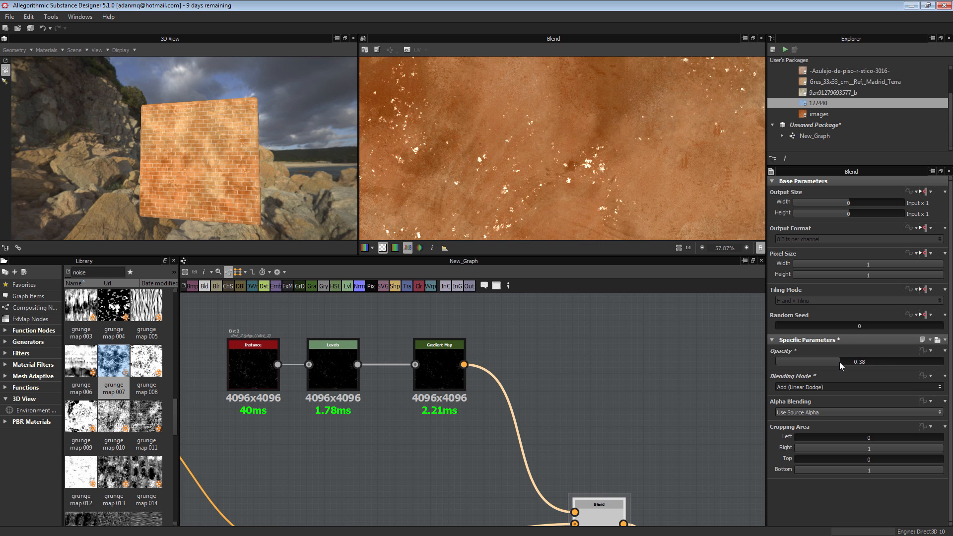
{"action": "left_click_drag", "start_coordinate": [823, 360], "coordinate": [820, 359]}
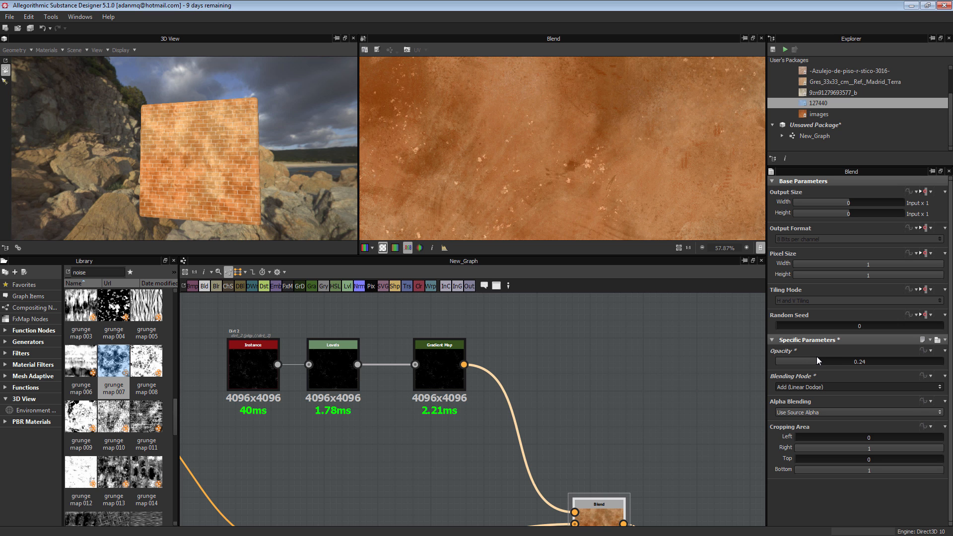
Remove the Levels node and wire Dirt 2 directly to its Gradient Map, placing the two nodes closer together.
{"action": "scroll", "coordinate": [483, 378], "scroll_direction": "down", "scroll_amount": 4}
{"action": "scroll", "coordinate": [564, 118], "scroll_direction": "down", "scroll_amount": 6}
{"action": "scroll", "coordinate": [585, 132], "scroll_direction": "up", "scroll_amount": 2}
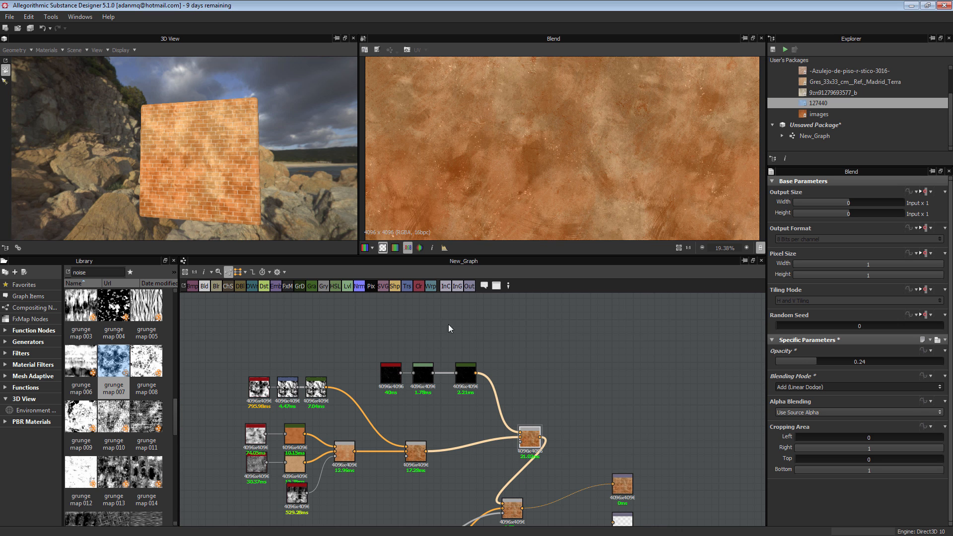
{"action": "scroll", "coordinate": [489, 338], "scroll_direction": "up", "scroll_amount": 5}
{"action": "left_click", "coordinate": [495, 320]}
{"action": "key", "text": "Delete"}
{"action": "left_click_drag", "start_coordinate": [414, 311], "coordinate": [581, 311]}
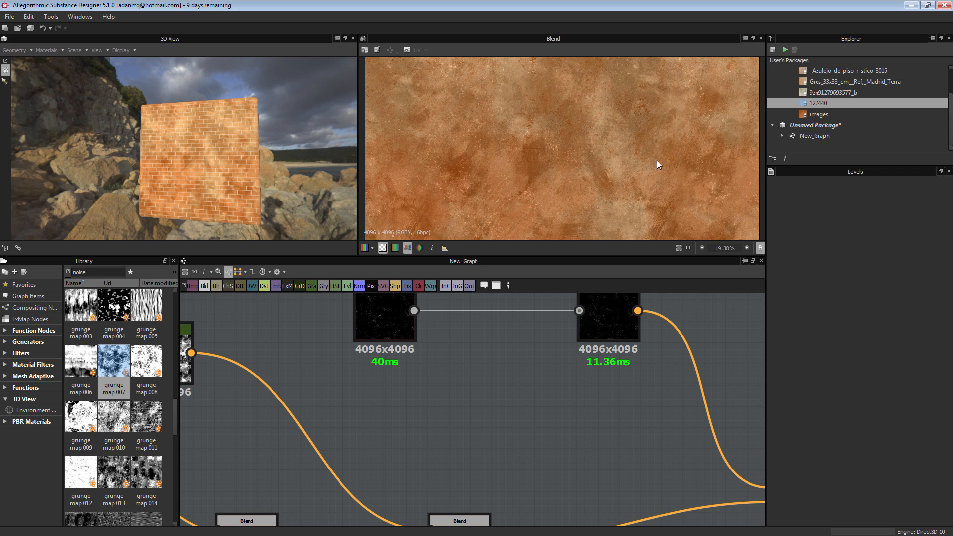
{"action": "scroll", "coordinate": [657, 164], "scroll_direction": "up", "scroll_amount": 4}
{"action": "scroll", "coordinate": [661, 109], "scroll_direction": "down", "scroll_amount": 5}
{"action": "scroll", "coordinate": [548, 368], "scroll_direction": "down", "scroll_amount": 3}
{"action": "left_click_drag", "start_coordinate": [548, 368], "coordinate": [511, 368]}
Set the opacity of the Subtract Blend to 0.1.
{"action": "middle_click_drag", "start_coordinate": [445, 383], "coordinate": [471, 313]}
{"action": "double_click", "coordinate": [481, 435]}
{"action": "double_click", "coordinate": [825, 363]}
{"action": "type", "text": "0.1"}
{"action": "key", "text": "Return"}
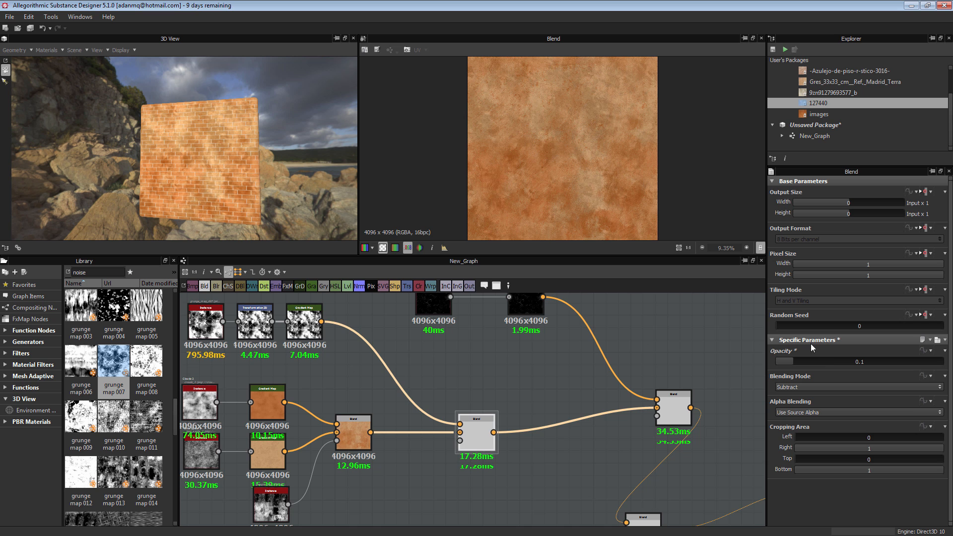
Preview the Add (Linear Dodge) Blend's output and examine its speckles up close.
{"action": "middle_click_drag", "start_coordinate": [664, 410], "coordinate": [540, 425]}
{"action": "double_click", "coordinate": [540, 425]}
{"action": "scroll", "coordinate": [582, 118], "scroll_direction": "up", "scroll_amount": 4}
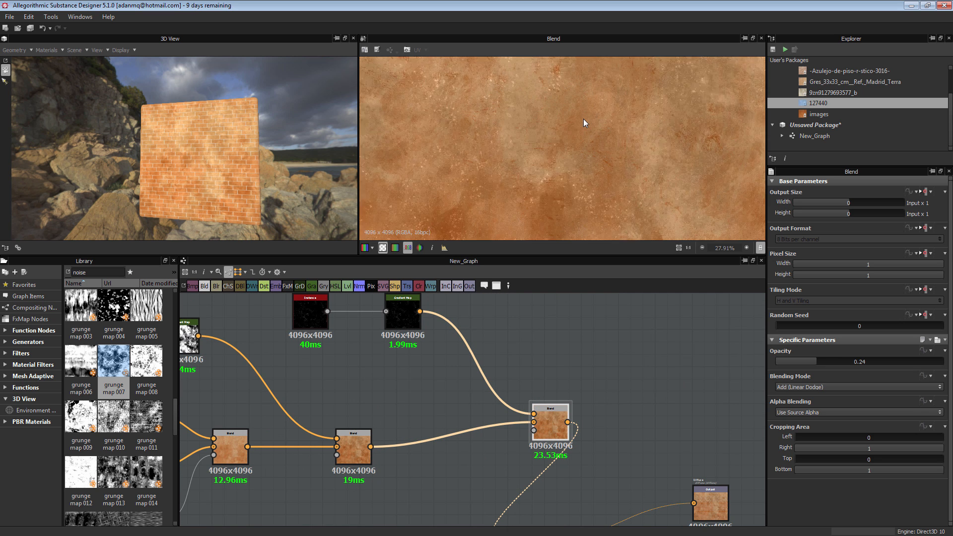
Examine the brick wall in the 3D view from close up, at an angle and from farther away.
{"action": "scroll", "coordinate": [591, 157], "scroll_direction": "down", "scroll_amount": 5}
{"action": "scroll", "coordinate": [240, 147], "scroll_direction": "up", "scroll_amount": 3}
{"action": "left_click_drag", "start_coordinate": [239, 147], "coordinate": [307, 144]}
{"action": "scroll", "coordinate": [451, 452], "scroll_direction": "down", "scroll_amount": 1}
{"action": "middle_click_drag", "start_coordinate": [452, 452], "coordinate": [492, 428]}
{"action": "scroll", "coordinate": [486, 412], "scroll_direction": "down", "scroll_amount": 3}
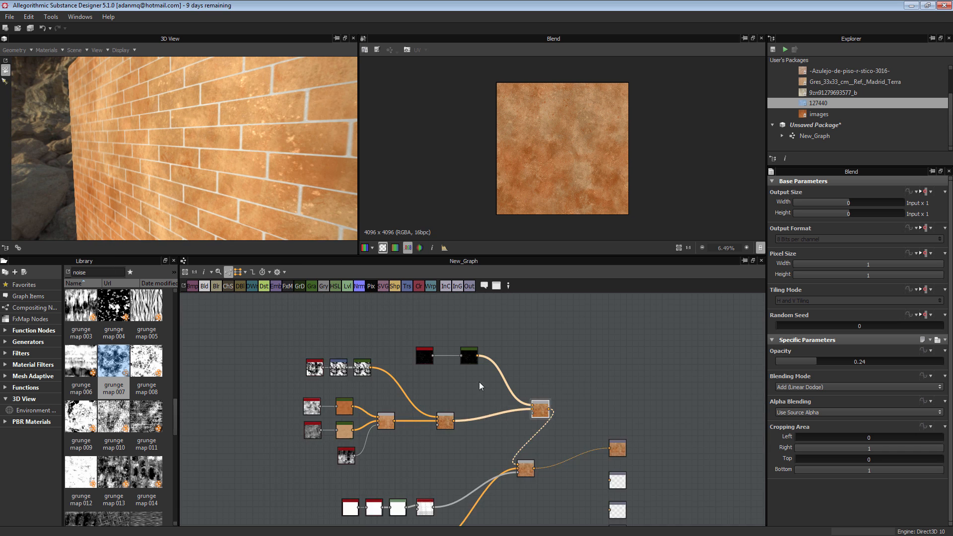
{"action": "scroll", "coordinate": [471, 370], "scroll_direction": "up", "scroll_amount": 2}
{"action": "scroll", "coordinate": [298, 185], "scroll_direction": "down", "scroll_amount": 4}
{"action": "left_click_drag", "start_coordinate": [230, 189], "coordinate": [152, 150]}
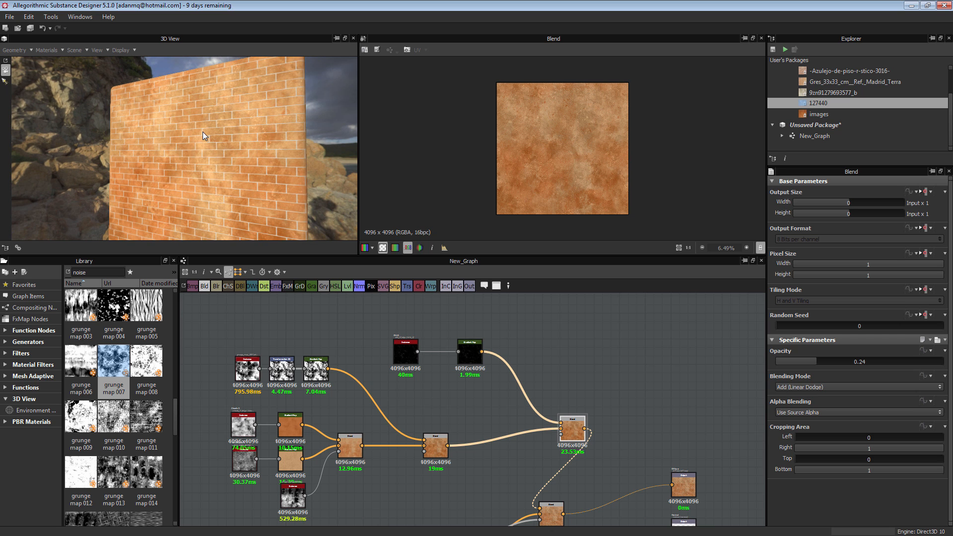
Tidy the graph by placing Dirt 2 and its Gradient Map above the grunge chain and shifting the final Blend and output nodes farther right.
{"action": "left_click_drag", "start_coordinate": [473, 357], "coordinate": [464, 376]}
{"action": "left_click_drag", "start_coordinate": [451, 358], "coordinate": [335, 323]}
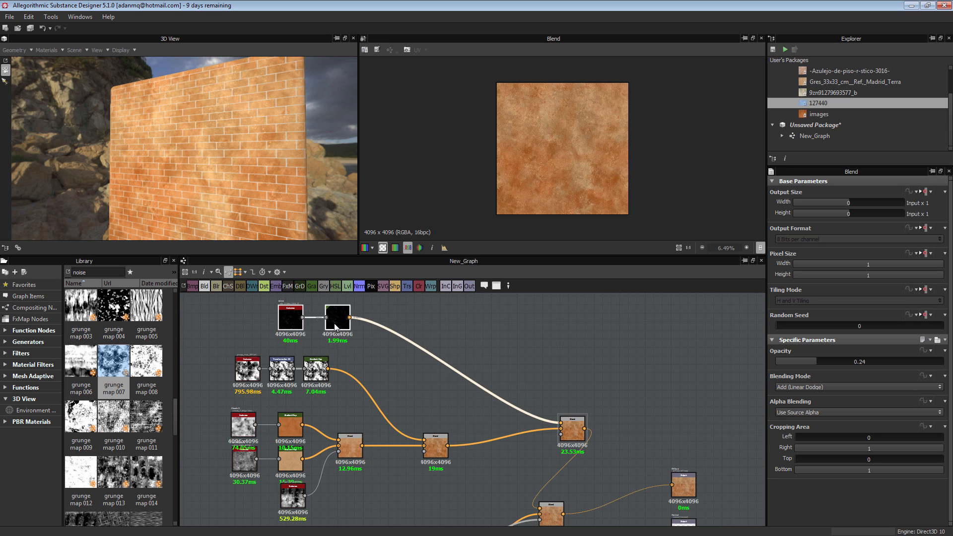
{"action": "scroll", "coordinate": [566, 456], "scroll_direction": "down", "scroll_amount": 2}
{"action": "middle_click_drag", "start_coordinate": [567, 457], "coordinate": [481, 326]}
{"action": "left_click_drag", "start_coordinate": [471, 368], "coordinate": [535, 350]}
{"action": "left_click_drag", "start_coordinate": [557, 311], "coordinate": [581, 447]}
{"action": "left_click_drag", "start_coordinate": [562, 352], "coordinate": [738, 363]}
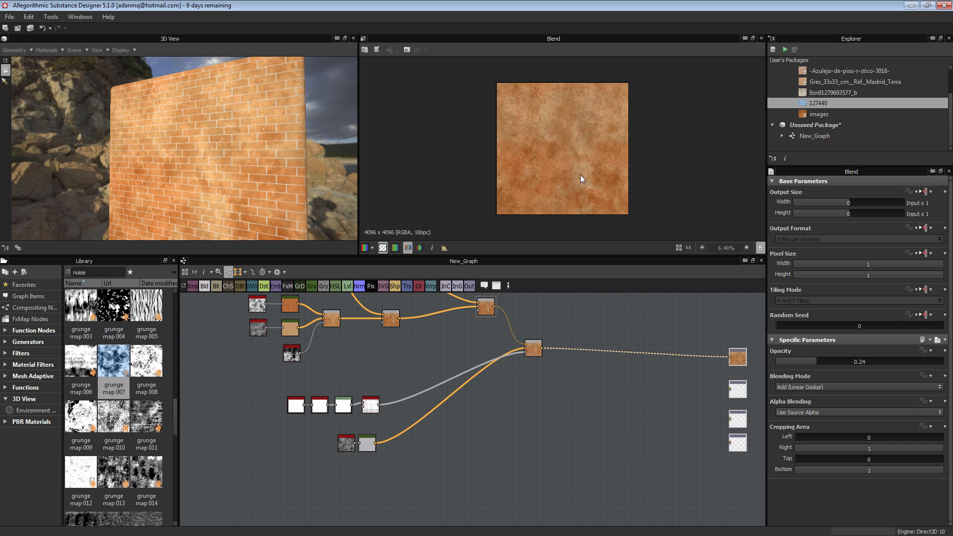
Preview the mortar's Gradient Map and the final Copy Blend, examining the joints between the bricks up close.
{"action": "scroll", "coordinate": [410, 436], "scroll_direction": "up", "scroll_amount": 5}
{"action": "left_click", "coordinate": [365, 482]}
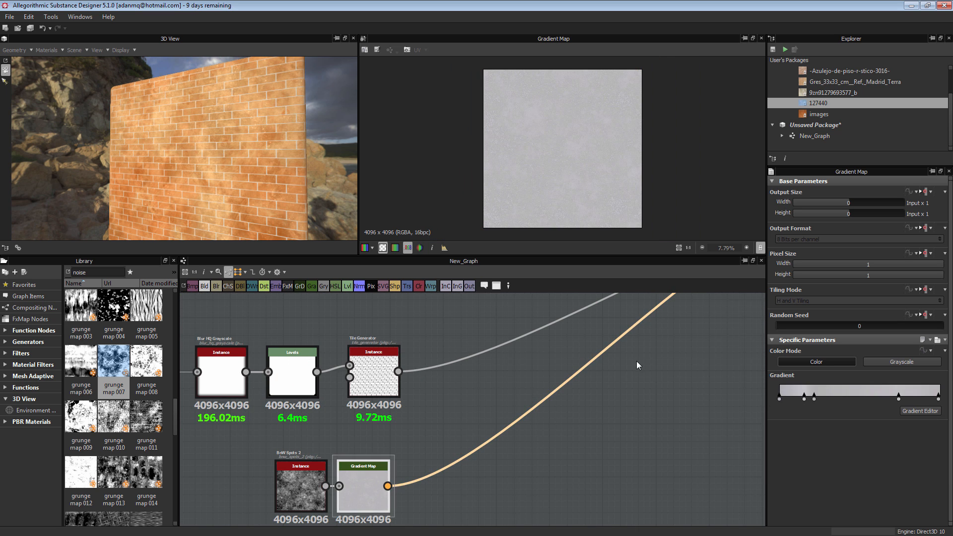
{"action": "middle_click_drag", "start_coordinate": [638, 366], "coordinate": [481, 361]}
{"action": "double_click", "coordinate": [564, 343]}
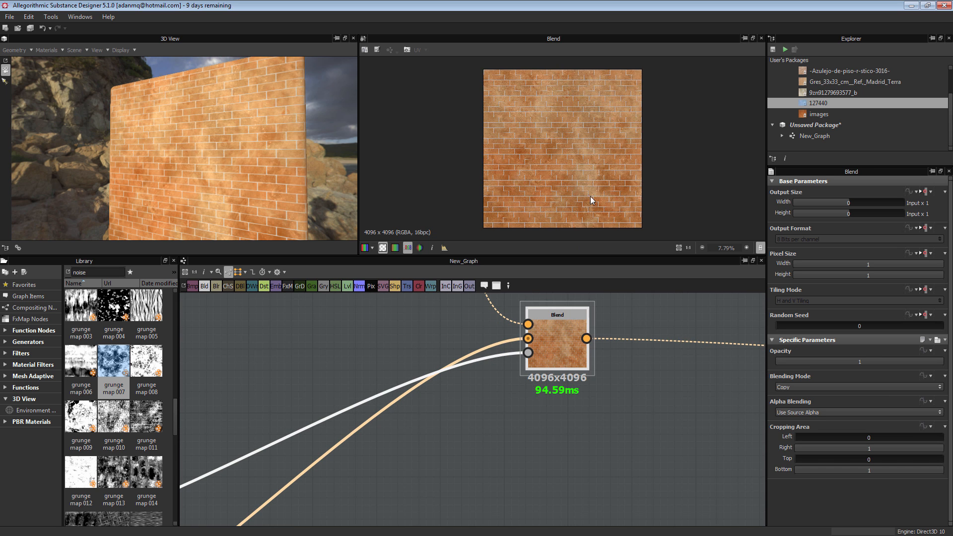
{"action": "scroll", "coordinate": [590, 200], "scroll_direction": "up", "scroll_amount": 10}
{"action": "scroll", "coordinate": [581, 172], "scroll_direction": "down", "scroll_amount": 5}
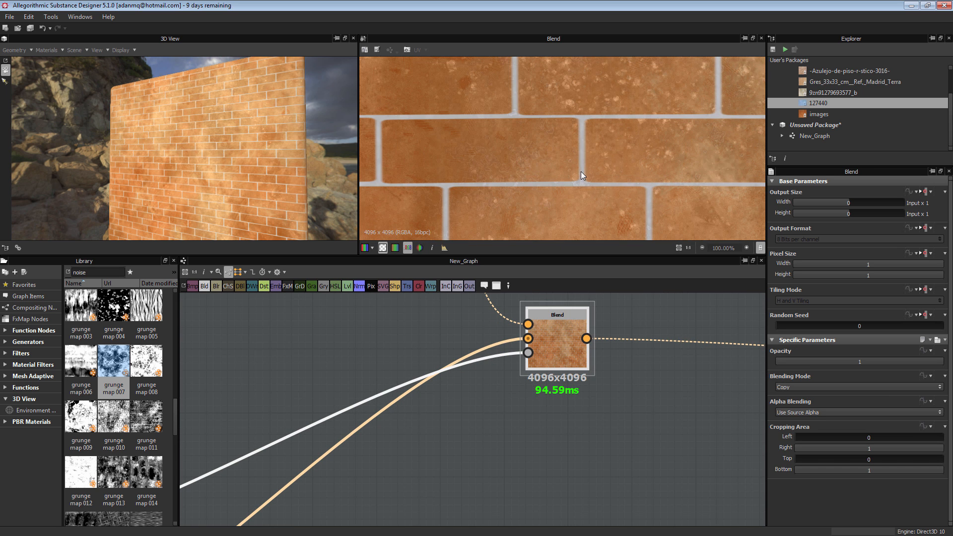
{"action": "scroll", "coordinate": [487, 387], "scroll_direction": "down", "scroll_amount": 3}
{"action": "scroll", "coordinate": [433, 422], "scroll_direction": "up", "scroll_amount": 6}
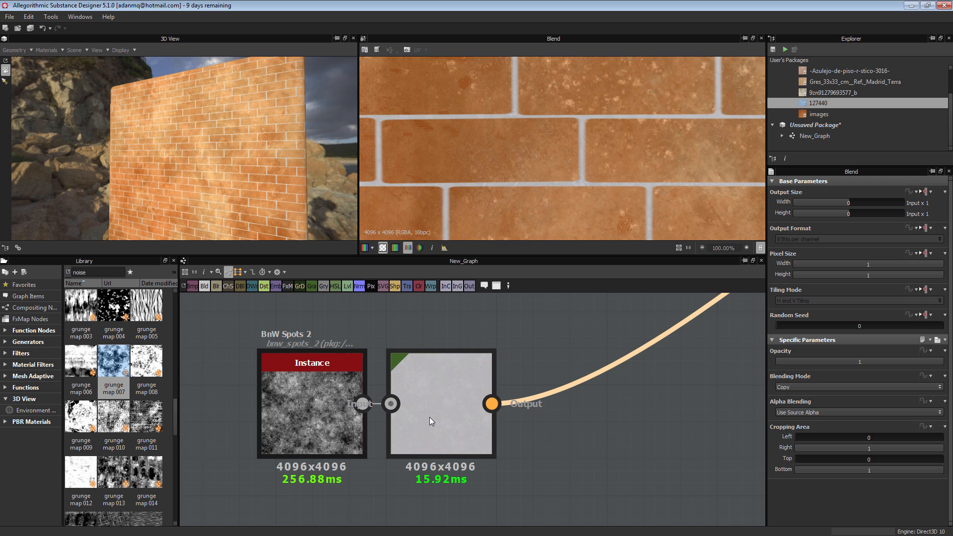
Insert a Transformation 2D node between BnW Spots 2 and its Gradient Map and shrink the pattern to about half size.
{"action": "double_click", "coordinate": [324, 398]}
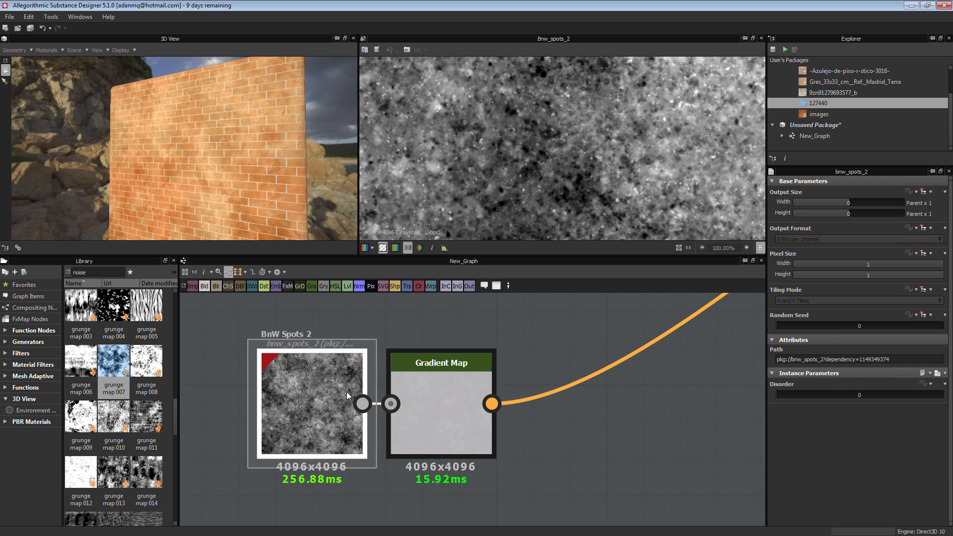
{"action": "left_click_drag", "start_coordinate": [347, 396], "coordinate": [256, 396]}
{"action": "left_click_drag", "start_coordinate": [469, 410], "coordinate": [541, 410]}
{"action": "left_click", "coordinate": [243, 402]}
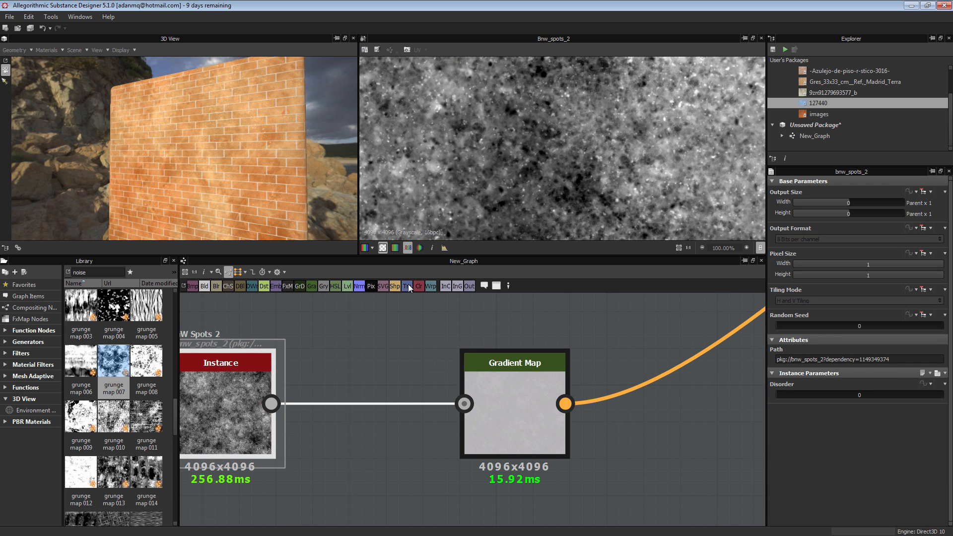
{"action": "left_click", "coordinate": [410, 288]}
{"action": "left_click", "coordinate": [368, 380]}
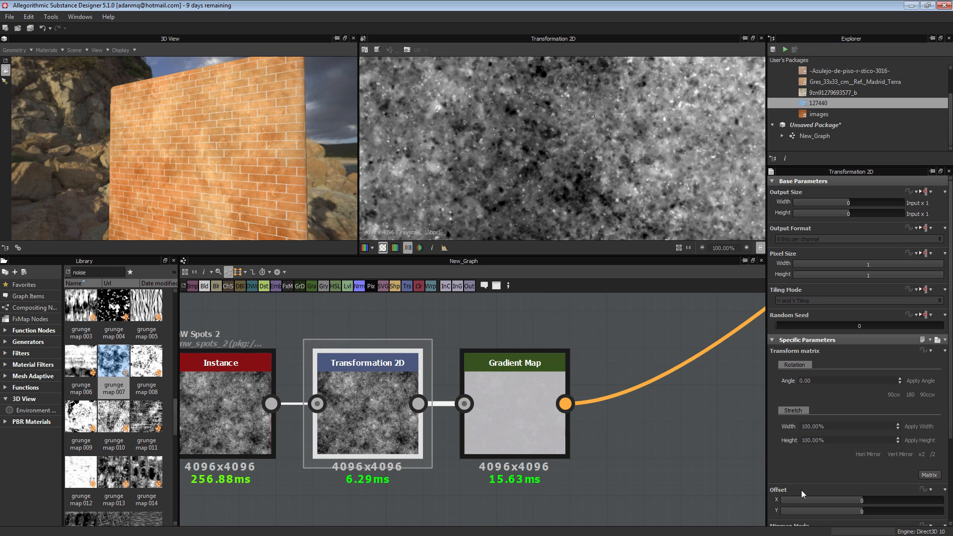
{"action": "scroll", "coordinate": [546, 404], "scroll_direction": "down", "scroll_amount": 3}
{"action": "scroll", "coordinate": [654, 163], "scroll_direction": "down", "scroll_amount": 10}
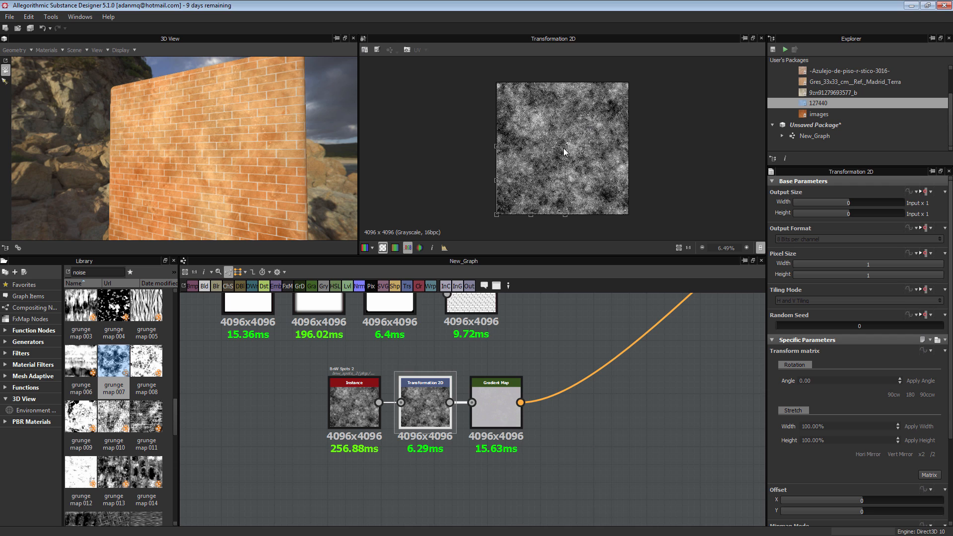
{"action": "left_click_drag", "start_coordinate": [564, 148], "coordinate": [562, 150]}
Preview the final brick-and-mortar Blend and examine the mortar texture up close.
{"action": "middle_click_drag", "start_coordinate": [635, 344], "coordinate": [327, 512]}
{"action": "middle_click_drag", "start_coordinate": [655, 308], "coordinate": [501, 397]}
{"action": "scroll", "coordinate": [490, 381], "scroll_direction": "up", "scroll_amount": 7}
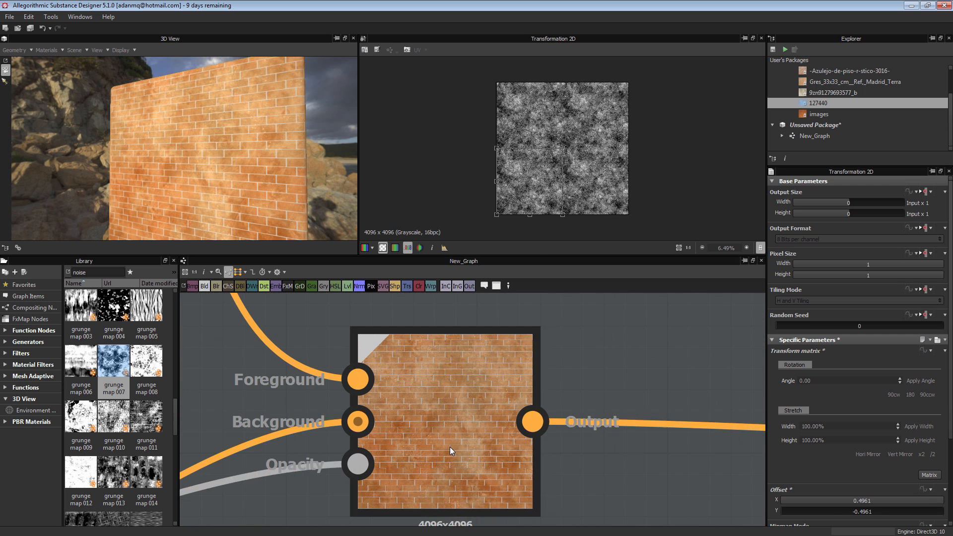
{"action": "double_click", "coordinate": [449, 446]}
{"action": "scroll", "coordinate": [600, 151], "scroll_direction": "up", "scroll_amount": 13}
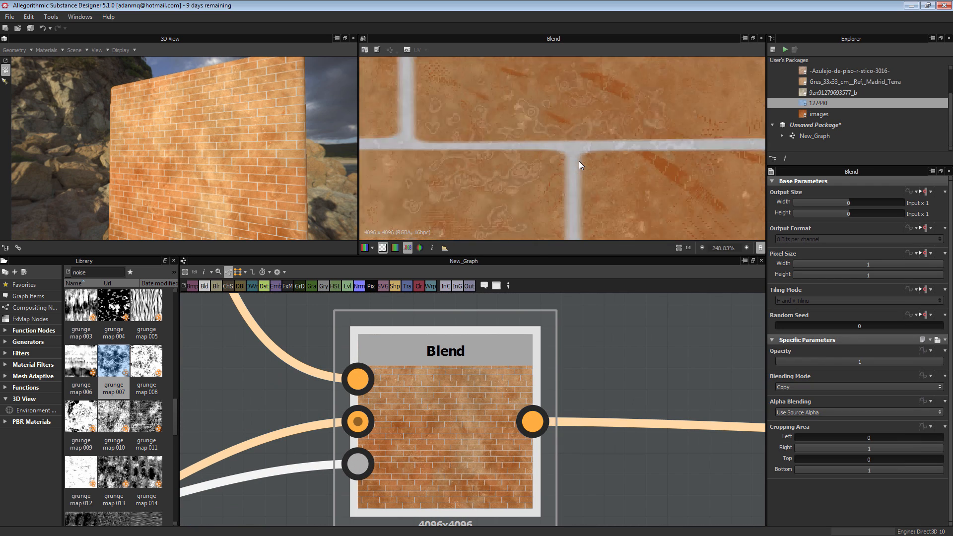
{"action": "scroll", "coordinate": [579, 160], "scroll_direction": "down", "scroll_amount": 6}
{"action": "scroll", "coordinate": [495, 404], "scroll_direction": "up", "scroll_amount": 2}
{"action": "scroll", "coordinate": [367, 455], "scroll_direction": "down", "scroll_amount": 4}
Preview the mortar's Gradient Map and examine its grain at several zoom levels.
{"action": "middle_click_drag", "start_coordinate": [367, 454], "coordinate": [503, 341]}
{"action": "scroll", "coordinate": [547, 332], "scroll_direction": "up", "scroll_amount": 4}
{"action": "double_click", "coordinate": [551, 354]}
{"action": "scroll", "coordinate": [614, 145], "scroll_direction": "up", "scroll_amount": 3}
{"action": "scroll", "coordinate": [605, 122], "scroll_direction": "down", "scroll_amount": 6}
{"action": "scroll", "coordinate": [606, 118], "scroll_direction": "up", "scroll_amount": 4}
{"action": "scroll", "coordinate": [503, 340], "scroll_direction": "down", "scroll_amount": 6}
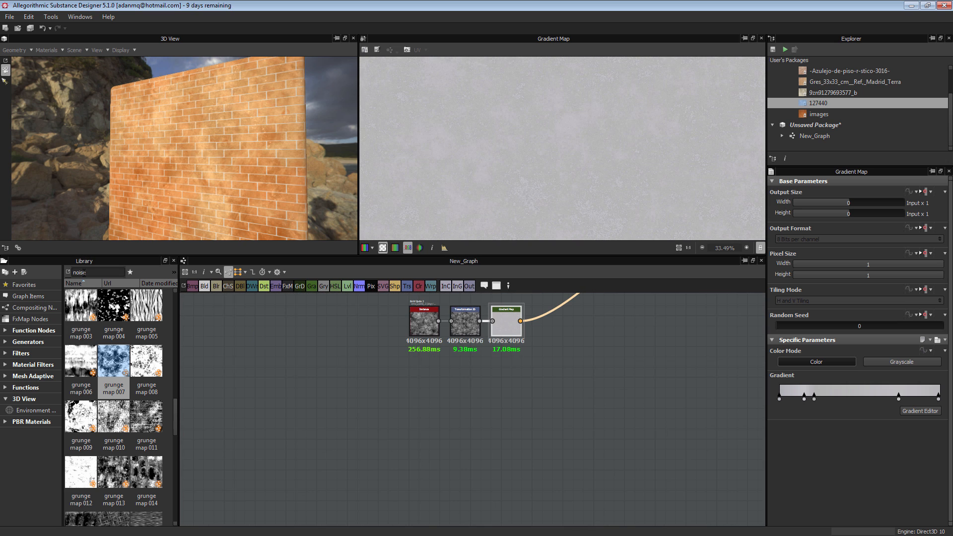
Search the library for noise and add a Dirt 6 node below the mortar's Gradient Map.
{"action": "type", "text": "noise"}
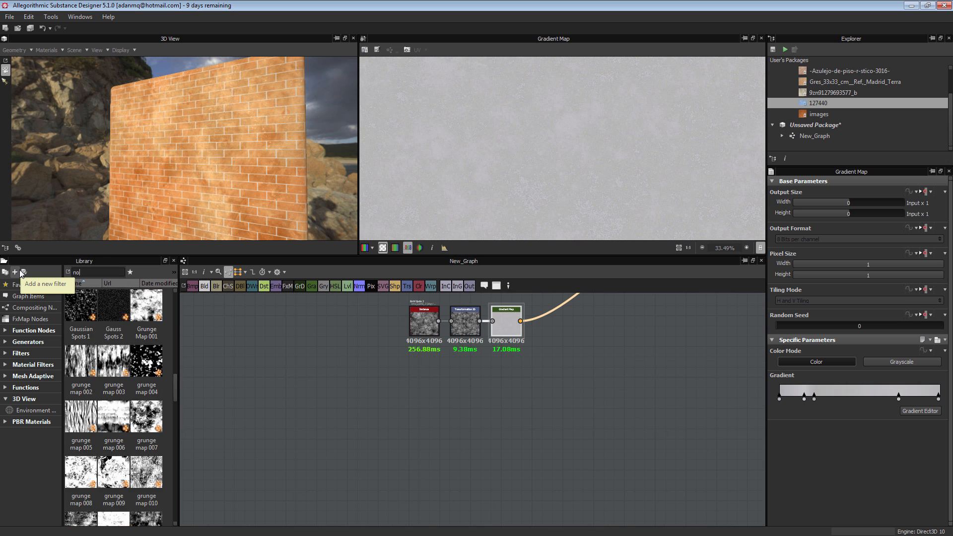
{"action": "scroll", "coordinate": [149, 398], "scroll_direction": "down", "scroll_amount": 10}
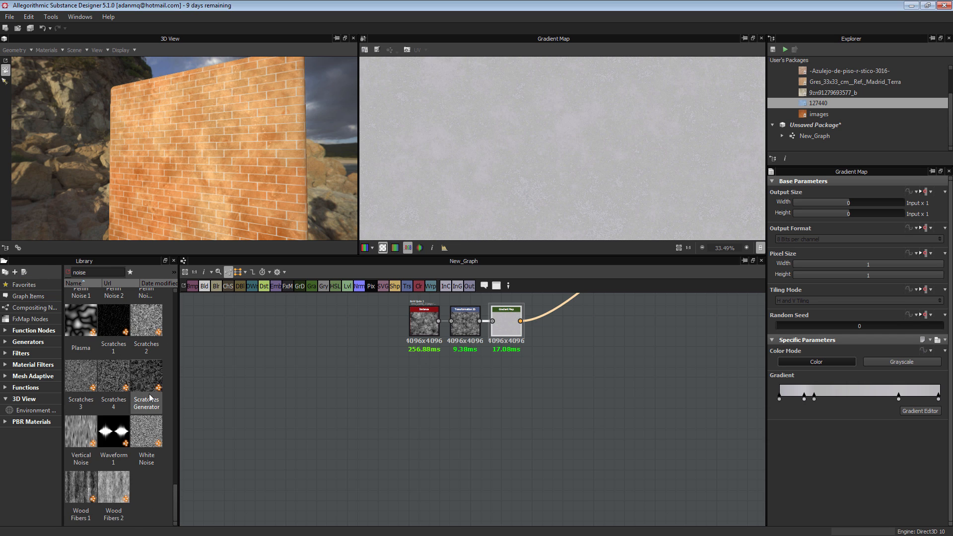
{"action": "scroll", "coordinate": [150, 397], "scroll_direction": "up", "scroll_amount": 10}
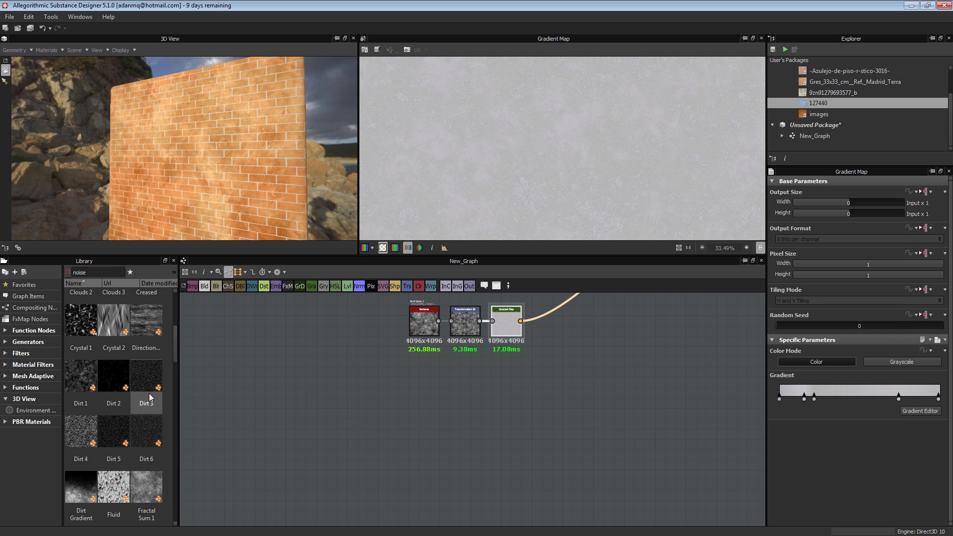
{"action": "left_click", "coordinate": [156, 397]}
{"action": "left_click", "coordinate": [158, 457]}
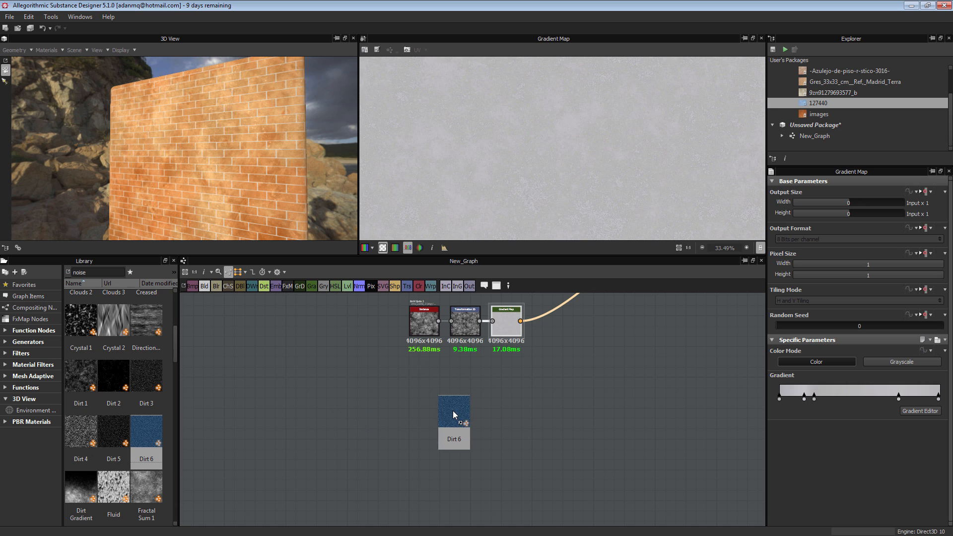
{"action": "left_click_drag", "start_coordinate": [453, 414], "coordinate": [453, 415]}
{"action": "scroll", "coordinate": [502, 377], "scroll_direction": "down", "scroll_amount": 2}
{"action": "middle_click_drag", "start_coordinate": [430, 389], "coordinate": [380, 408]}
{"action": "scroll", "coordinate": [380, 408], "scroll_direction": "up", "scroll_amount": 4}
{"action": "left_click_drag", "start_coordinate": [317, 488], "coordinate": [349, 460]}
Insert a Blend node after the mortar's Gradient Map, feeding the map into its background.
{"action": "left_click", "coordinate": [369, 390]}
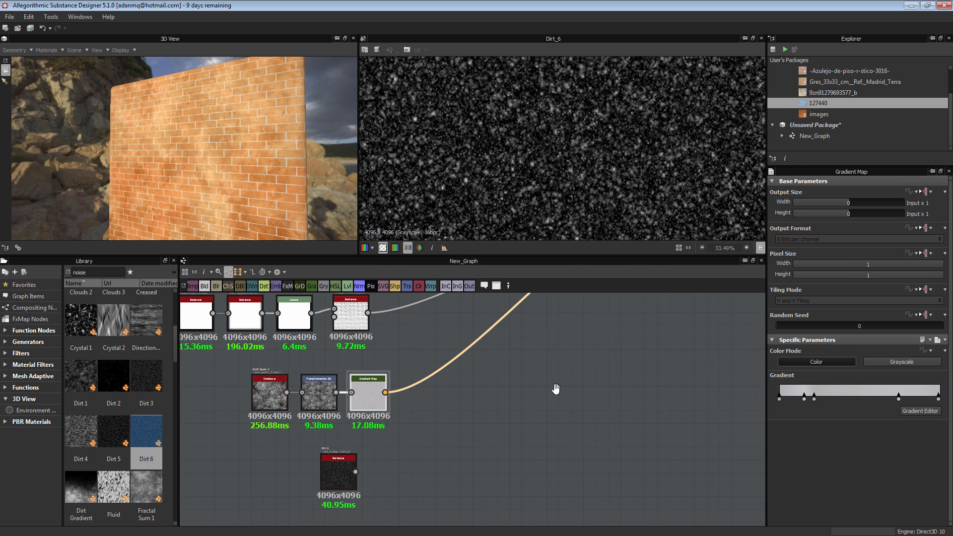
{"action": "middle_click_drag", "start_coordinate": [555, 389], "coordinate": [516, 386]}
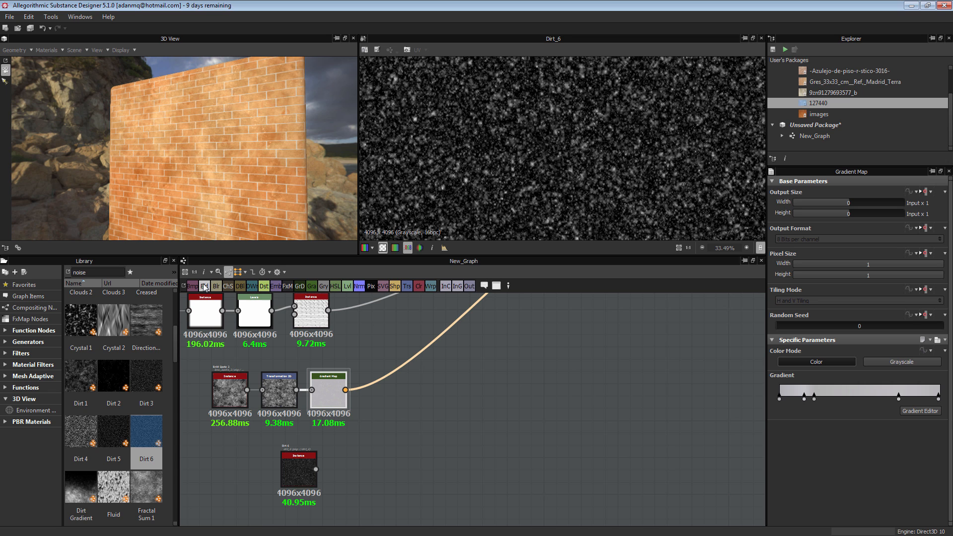
{"action": "left_click", "coordinate": [204, 286]}
{"action": "left_click_drag", "start_coordinate": [402, 392], "coordinate": [444, 429]}
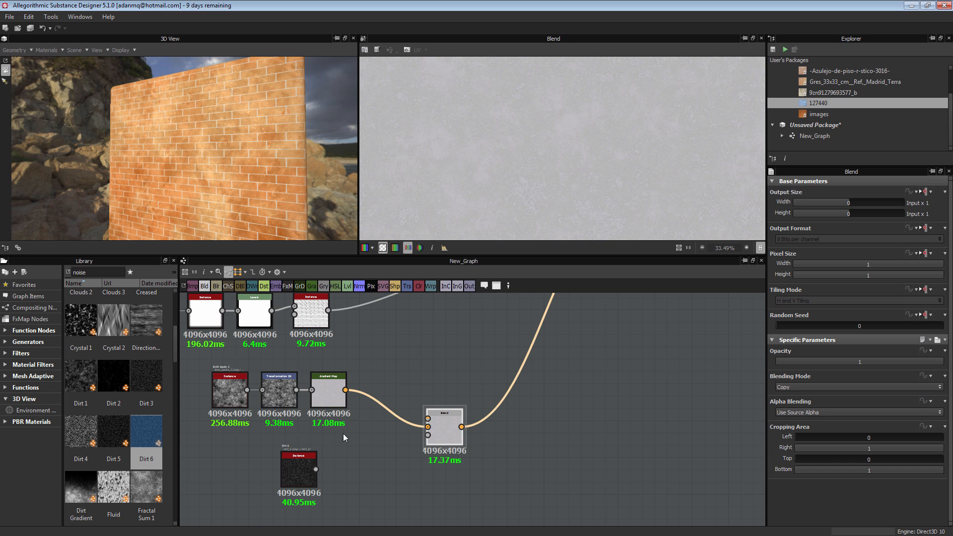
Rearrange the mortar nodes so that Dirt 6 sits above the BnW Spots 2 chain, with the new Blend beside them.
{"action": "scroll", "coordinate": [343, 437], "scroll_direction": "down", "scroll_amount": 4}
{"action": "left_click_drag", "start_coordinate": [204, 419], "coordinate": [313, 426]}
{"action": "left_click_drag", "start_coordinate": [308, 499], "coordinate": [309, 492]}
{"action": "left_click_drag", "start_coordinate": [304, 456], "coordinate": [280, 410]}
{"action": "left_click_drag", "start_coordinate": [382, 440], "coordinate": [379, 454]}
{"action": "scroll", "coordinate": [325, 446], "scroll_direction": "up", "scroll_amount": 2}
{"action": "middle_click_drag", "start_coordinate": [324, 446], "coordinate": [321, 392]}
{"action": "scroll", "coordinate": [321, 392], "scroll_direction": "up", "scroll_amount": 2}
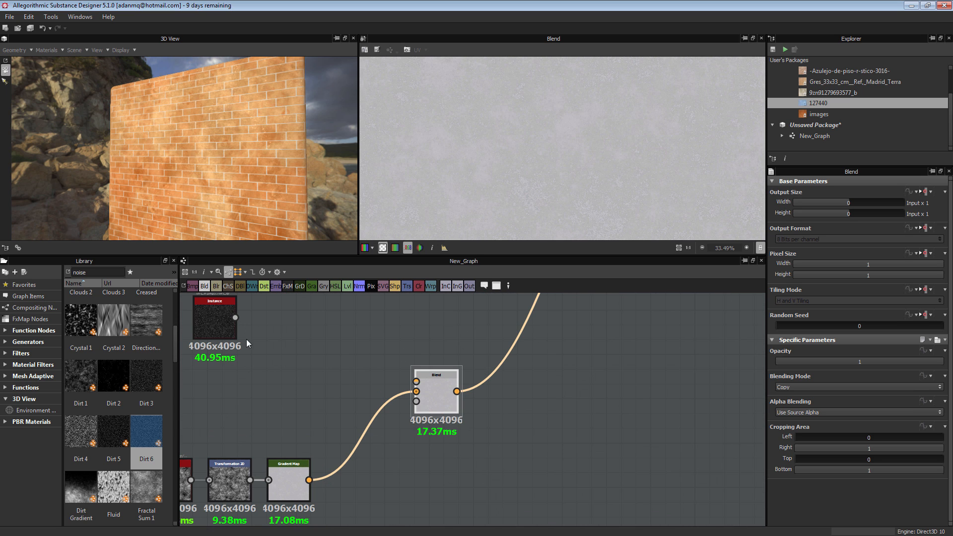
Wire Dirt 6 into the new Blend's foreground and insert a Gradient Map node between them.
{"action": "left_click_drag", "start_coordinate": [417, 382], "coordinate": [416, 381]}
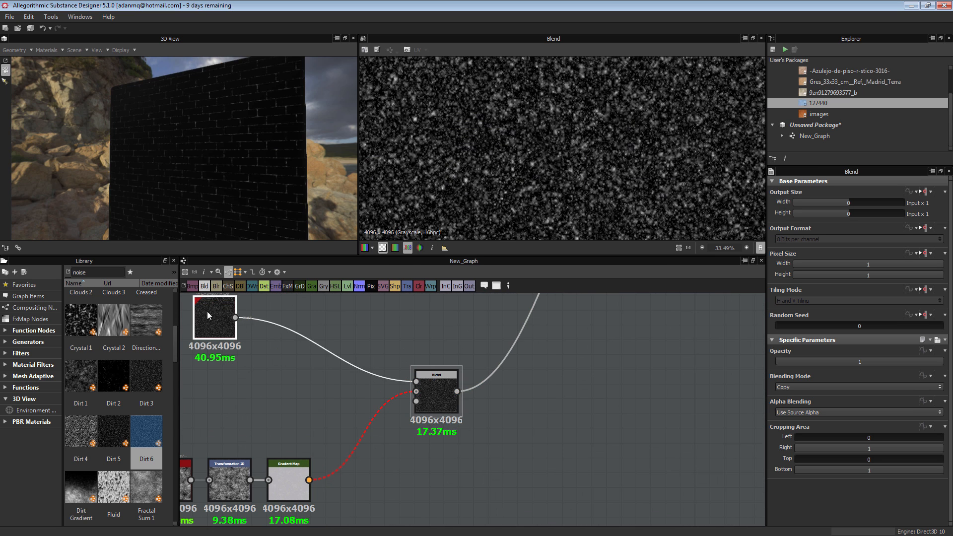
{"action": "left_click_drag", "start_coordinate": [207, 311], "coordinate": [206, 341]}
{"action": "left_click", "coordinate": [227, 352]}
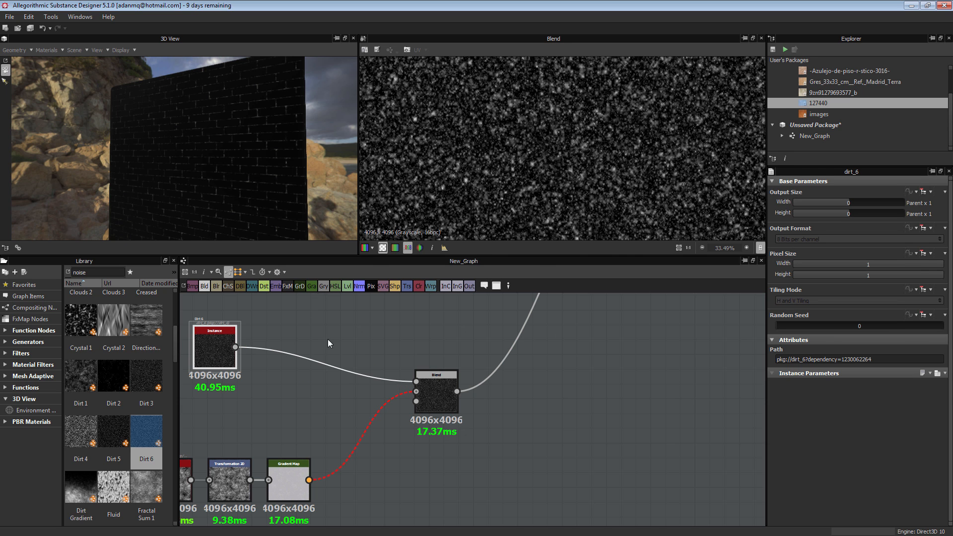
{"action": "left_click", "coordinate": [312, 286]}
Set the blending mode of the mortar Blend to Overlay.
{"action": "double_click", "coordinate": [428, 393]}
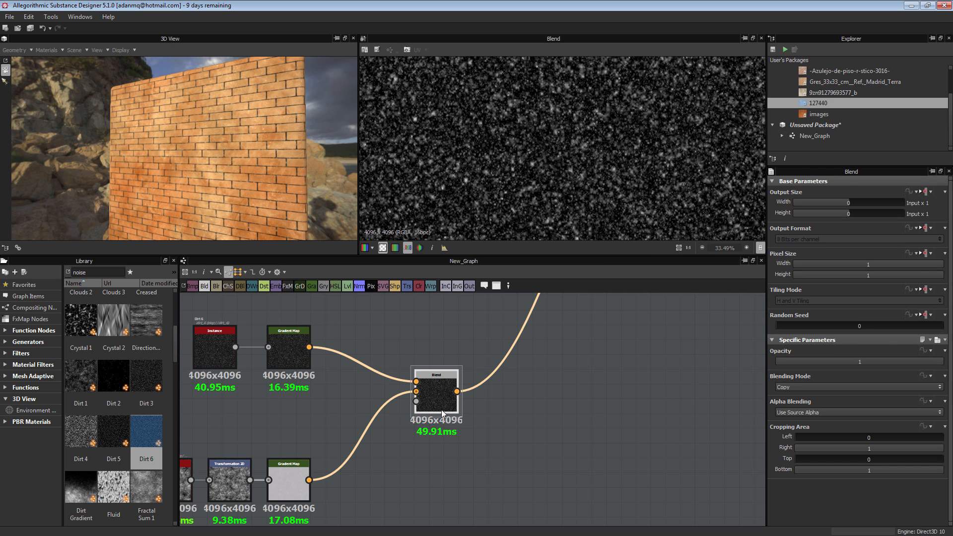
{"action": "left_click", "coordinate": [812, 388]}
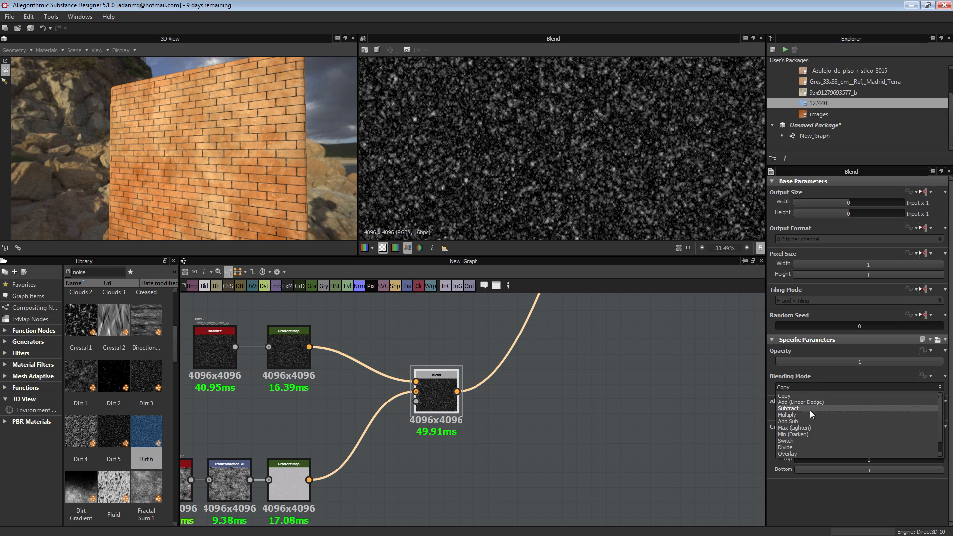
{"action": "left_click", "coordinate": [791, 454]}
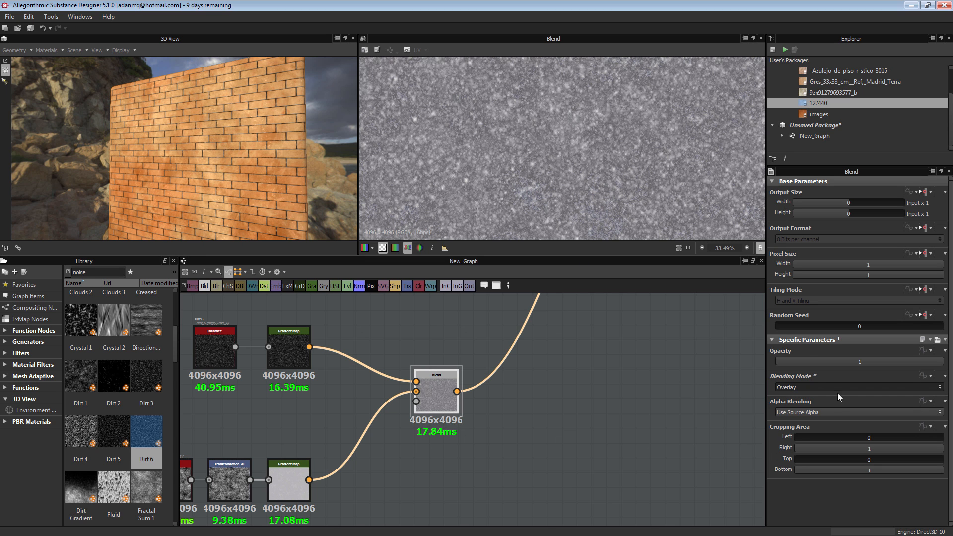
Insert a Transformation 2D node between Dirt 6 and its Gradient Map and shrink the pattern to about half size.
{"action": "middle_click_drag", "start_coordinate": [301, 356], "coordinate": [463, 358]}
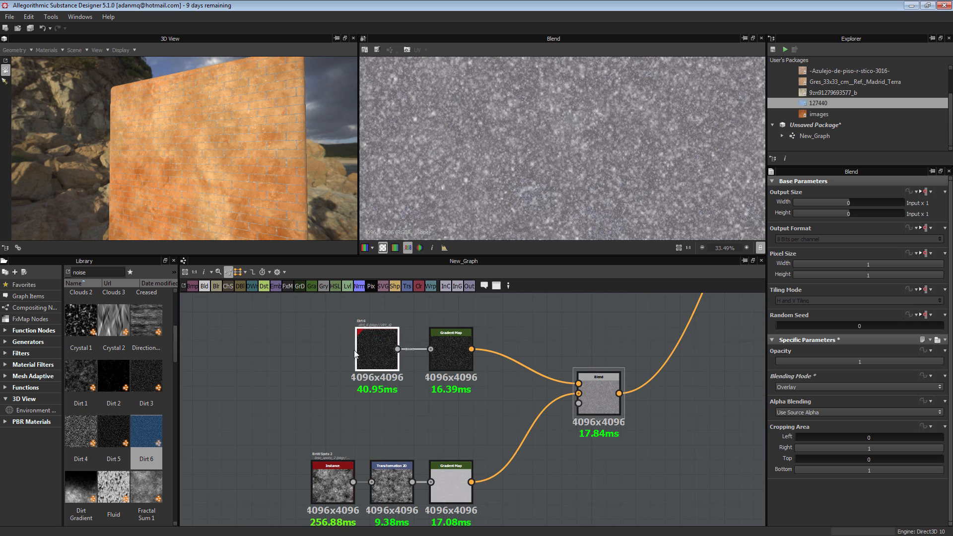
{"action": "left_click_drag", "start_coordinate": [384, 351], "coordinate": [326, 352]}
{"action": "double_click", "coordinate": [321, 354]}
{"action": "left_click", "coordinate": [408, 288]}
{"action": "left_click_drag", "start_coordinate": [403, 384], "coordinate": [382, 337]}
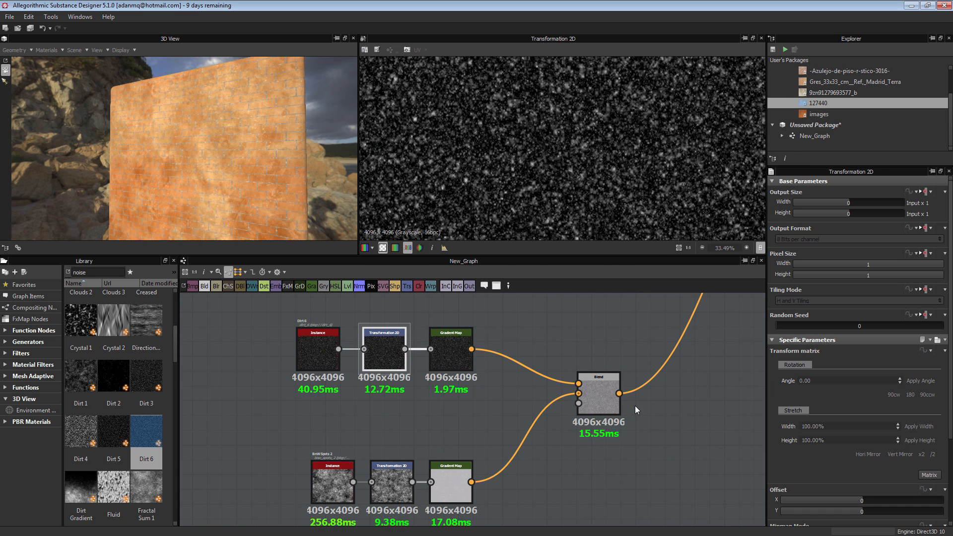
{"action": "scroll", "coordinate": [657, 118], "scroll_direction": "down", "scroll_amount": 5}
{"action": "left_click_drag", "start_coordinate": [575, 133], "coordinate": [546, 162]}
Preview the Dirt 6 Gradient Map and the Overlay Blend, examining the speckles up close.
{"action": "scroll", "coordinate": [425, 348], "scroll_direction": "up", "scroll_amount": 5}
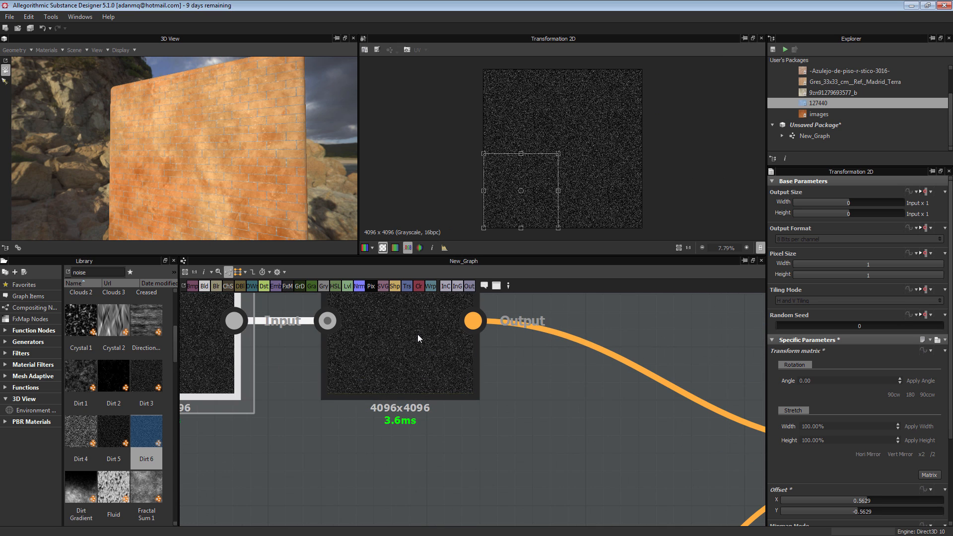
{"action": "double_click", "coordinate": [418, 338]}
{"action": "scroll", "coordinate": [614, 391], "scroll_direction": "down", "scroll_amount": 3}
{"action": "middle_click_drag", "start_coordinate": [729, 467], "coordinate": [600, 433]}
{"action": "double_click", "coordinate": [611, 423]}
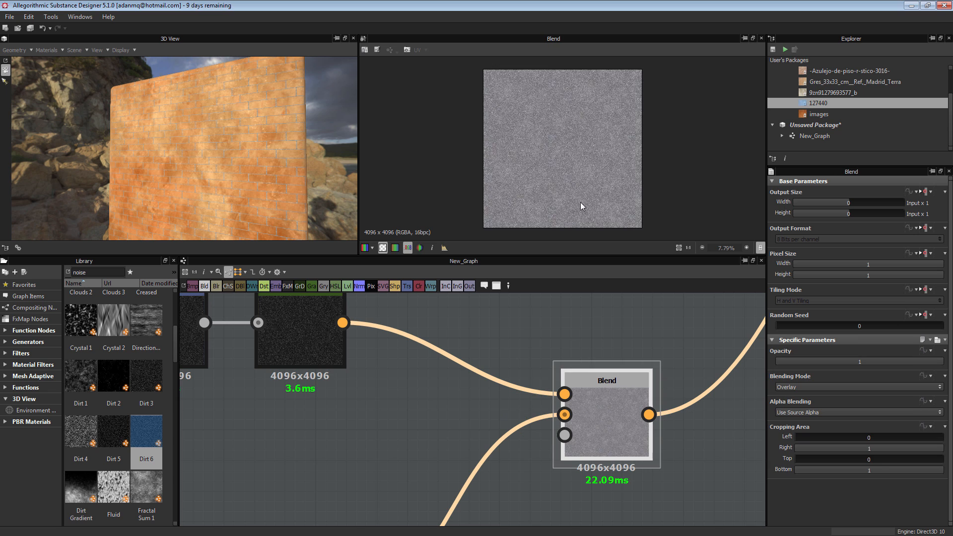
{"action": "scroll", "coordinate": [575, 188], "scroll_direction": "up", "scroll_amount": 5}
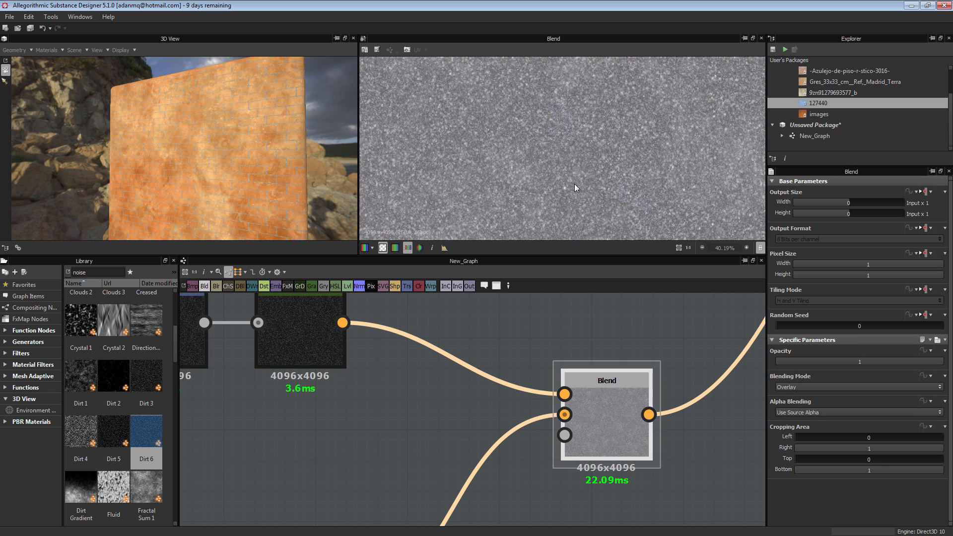
Set the opacity of the mortar's Overlay Blend to 0.7 and check the wall up close in the 3D view.
{"action": "type", "text": "5"}
{"action": "key", "text": "Return"}
{"action": "scroll", "coordinate": [665, 172], "scroll_direction": "up", "scroll_amount": 2}
{"action": "left_click", "coordinate": [864, 367]}
{"action": "type", "text": "0.7"}
{"action": "key", "text": "Return"}
{"action": "scroll", "coordinate": [666, 148], "scroll_direction": "down", "scroll_amount": 2}
{"action": "scroll", "coordinate": [666, 150], "scroll_direction": "down", "scroll_amount": 3}
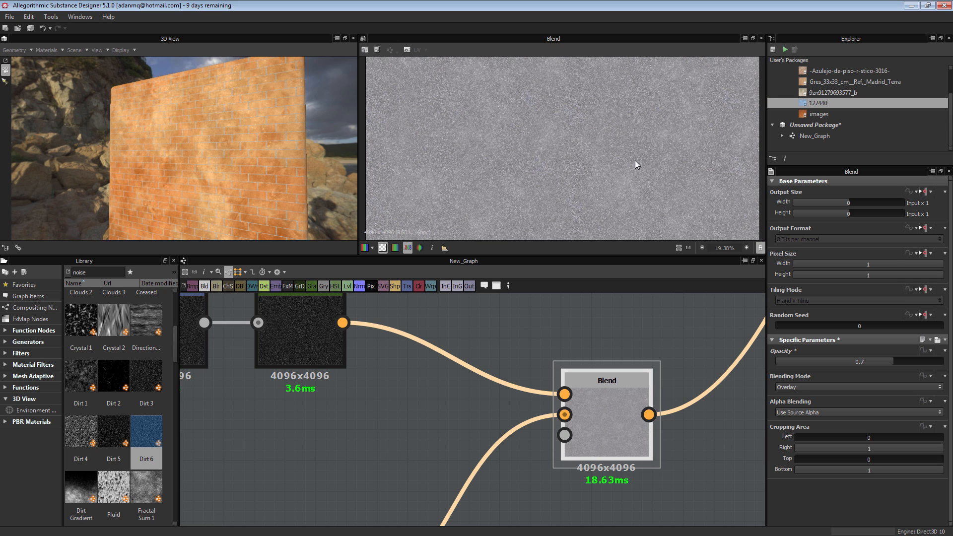
{"action": "scroll", "coordinate": [220, 141], "scroll_direction": "up", "scroll_amount": 5}
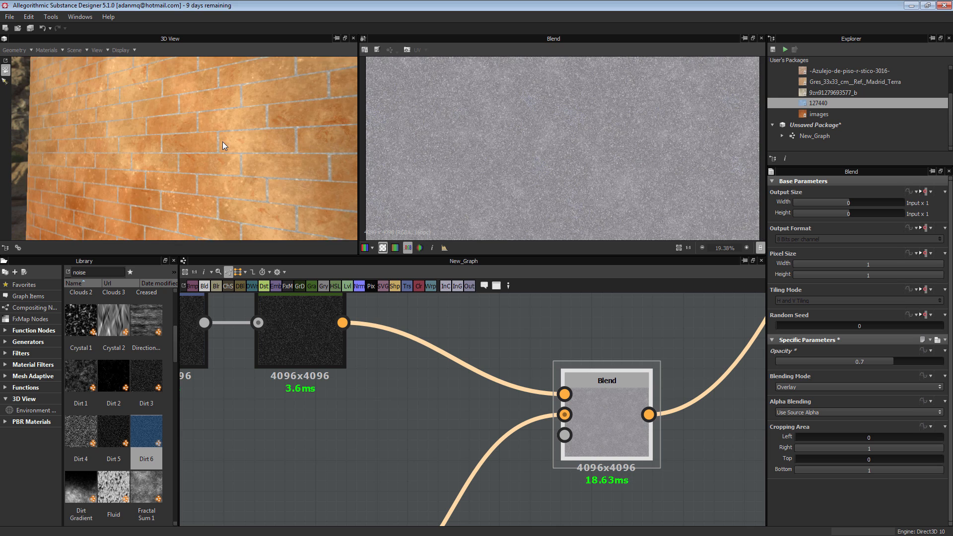
Examine the mortar Blend up close, and preview the Blend that combines bricks and mortar to inspect the joints.
{"action": "scroll", "coordinate": [634, 148], "scroll_direction": "down", "scroll_amount": 2}
{"action": "scroll", "coordinate": [589, 151], "scroll_direction": "up", "scroll_amount": 8}
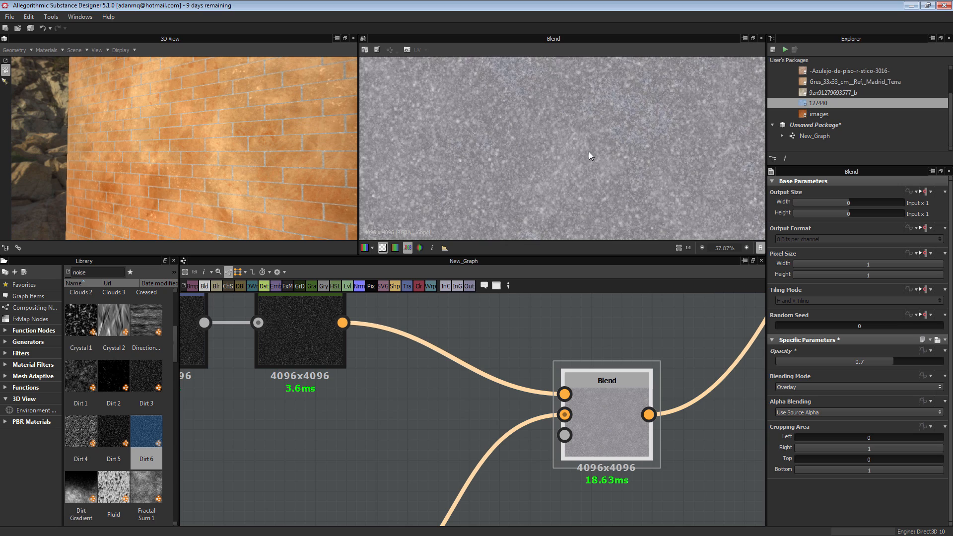
{"action": "scroll", "coordinate": [588, 151], "scroll_direction": "down", "scroll_amount": 11}
{"action": "scroll", "coordinate": [734, 301], "scroll_direction": "down", "scroll_amount": 4}
{"action": "middle_click_drag", "start_coordinate": [734, 301], "coordinate": [514, 456]}
{"action": "scroll", "coordinate": [538, 398], "scroll_direction": "down", "scroll_amount": 1}
{"action": "scroll", "coordinate": [496, 397], "scroll_direction": "up", "scroll_amount": 3}
{"action": "double_click", "coordinate": [480, 373]}
{"action": "scroll", "coordinate": [573, 147], "scroll_direction": "up", "scroll_amount": 9}
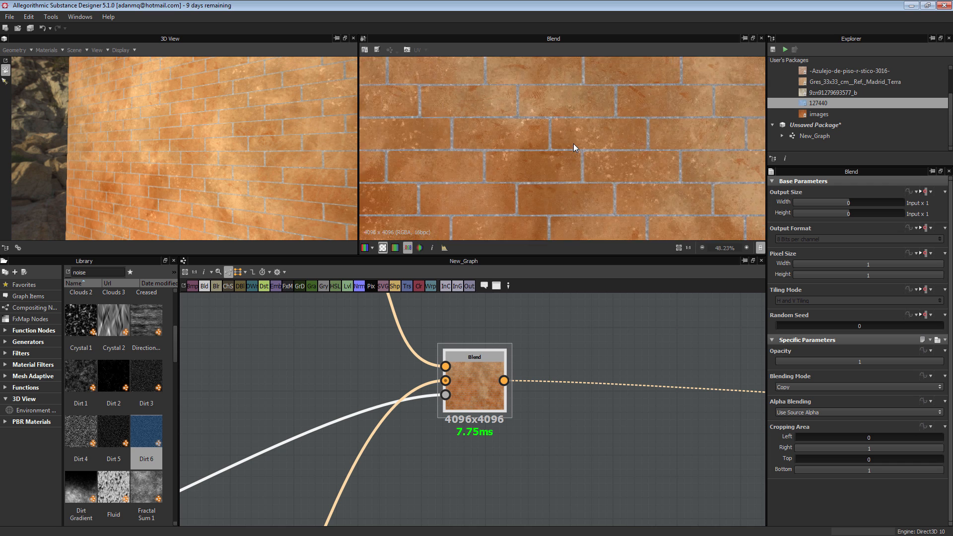
{"action": "scroll", "coordinate": [530, 119], "scroll_direction": "up", "scroll_amount": 2}
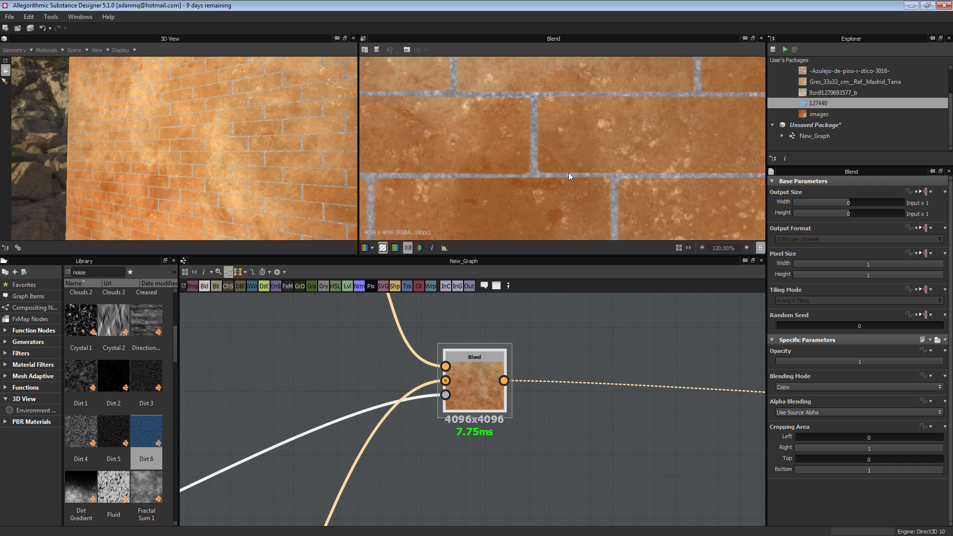
{"action": "scroll", "coordinate": [618, 207], "scroll_direction": "down", "scroll_amount": 3}
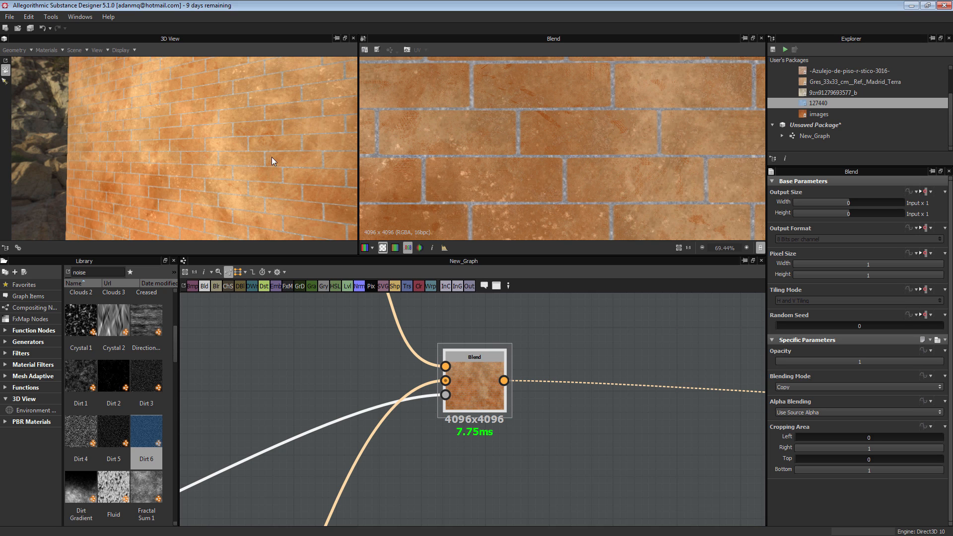
{"action": "scroll", "coordinate": [558, 207], "scroll_direction": "down", "scroll_amount": 3}
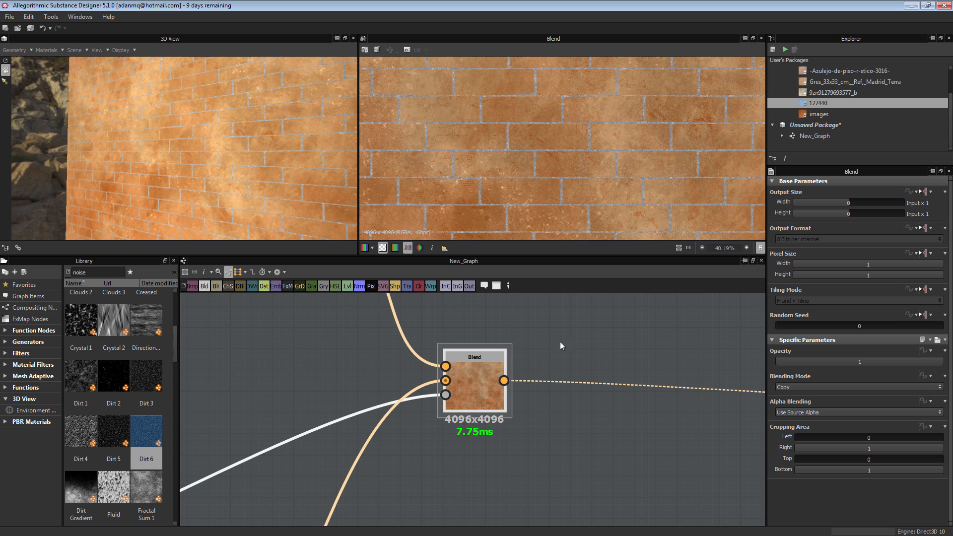
Preview the Tile Generator's brick pattern in the 2D view.
{"action": "scroll", "coordinate": [560, 341], "scroll_direction": "down", "scroll_amount": 6}
{"action": "scroll", "coordinate": [468, 431], "scroll_direction": "up", "scroll_amount": 2}
{"action": "scroll", "coordinate": [430, 422], "scroll_direction": "up", "scroll_amount": 2}
{"action": "left_click_drag", "start_coordinate": [268, 370], "coordinate": [413, 464]}
{"action": "left_click", "coordinate": [471, 367]}
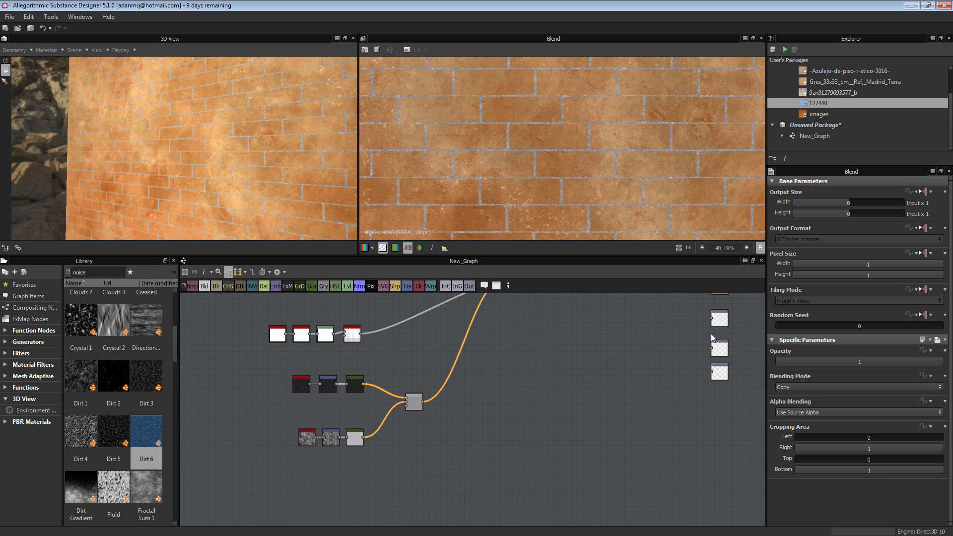
{"action": "middle_click_drag", "start_coordinate": [711, 334], "coordinate": [703, 365]}
{"action": "scroll", "coordinate": [380, 394], "scroll_direction": "up", "scroll_amount": 4}
{"action": "middle_click_drag", "start_coordinate": [371, 345], "coordinate": [475, 374]}
{"action": "scroll", "coordinate": [476, 379], "scroll_direction": "up", "scroll_amount": 3}
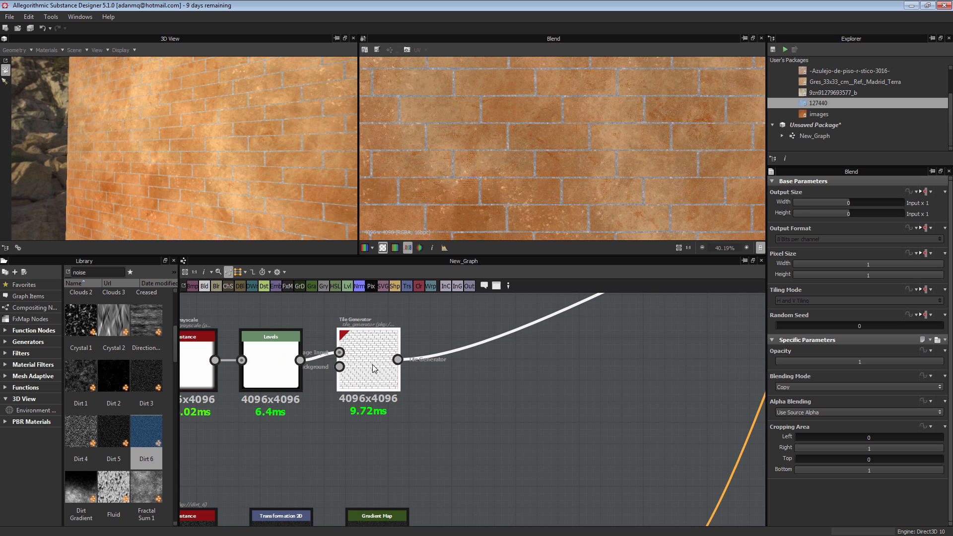
{"action": "double_click", "coordinate": [368, 364]}
{"action": "scroll", "coordinate": [554, 171], "scroll_direction": "up", "scroll_amount": 3}
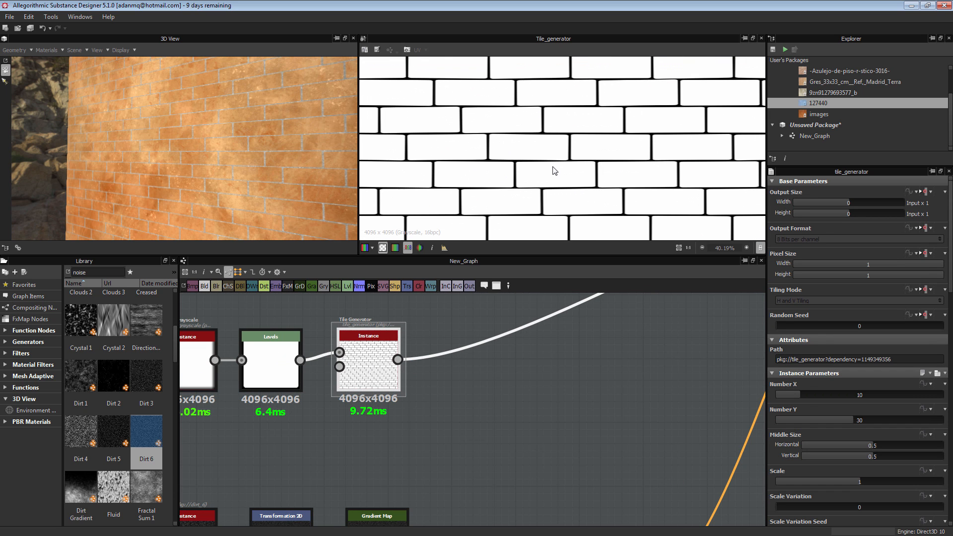
Add a Normal node after the Tile Generator, move it aside, and reconnect the Tile Generator directly to the final Blend's opacity input.
{"action": "middle_click_drag", "start_coordinate": [425, 339], "coordinate": [355, 411]}
{"action": "left_click_drag", "start_coordinate": [356, 287], "coordinate": [520, 433]}
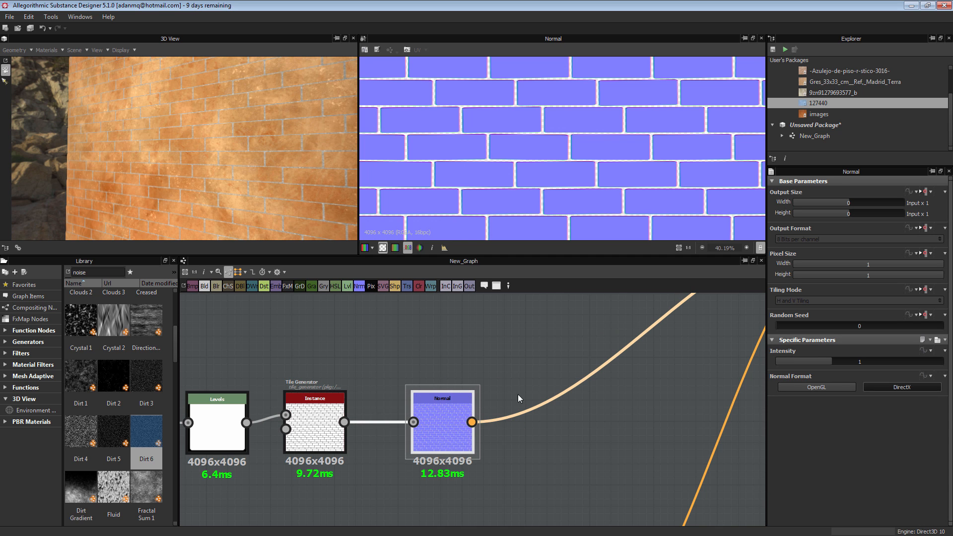
{"action": "scroll", "coordinate": [559, 334], "scroll_direction": "down", "scroll_amount": 4}
{"action": "middle_click_drag", "start_coordinate": [559, 334], "coordinate": [397, 417]}
{"action": "left_click_drag", "start_coordinate": [511, 358], "coordinate": [545, 371]}
{"action": "left_click", "coordinate": [532, 373]}
{"action": "key", "text": "Delete"}
{"action": "left_click_drag", "start_coordinate": [291, 463], "coordinate": [546, 372]}
{"action": "left_click_drag", "start_coordinate": [340, 469], "coordinate": [588, 463]}
Turn off the 2D view's transparency checkerboard and examine the normal map's brick edges up close.
{"action": "middle_click_drag", "start_coordinate": [544, 408], "coordinate": [511, 330]}
{"action": "scroll", "coordinate": [537, 376], "scroll_direction": "up", "scroll_amount": 4}
{"action": "left_click", "coordinate": [547, 372]}
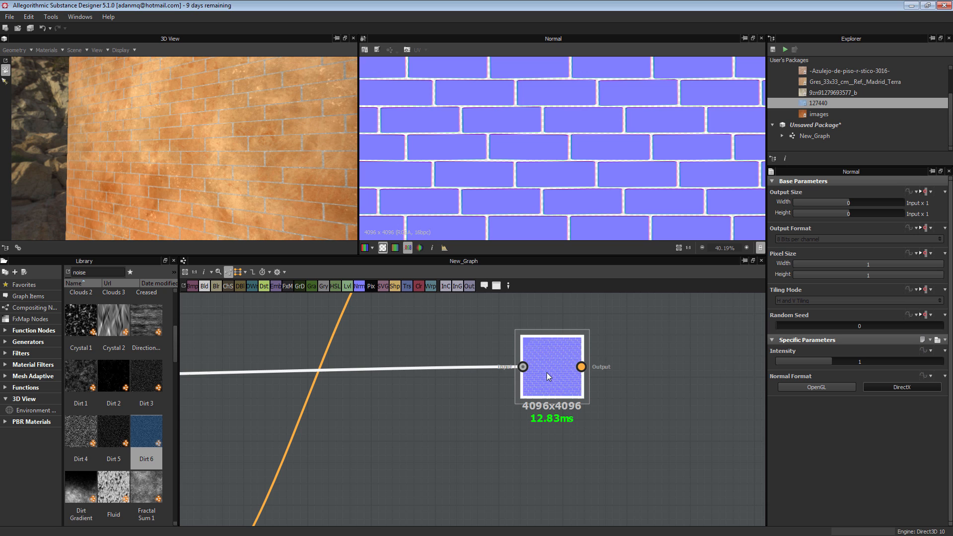
{"action": "left_click", "coordinate": [383, 248]}
{"action": "scroll", "coordinate": [519, 167], "scroll_direction": "up", "scroll_amount": 4}
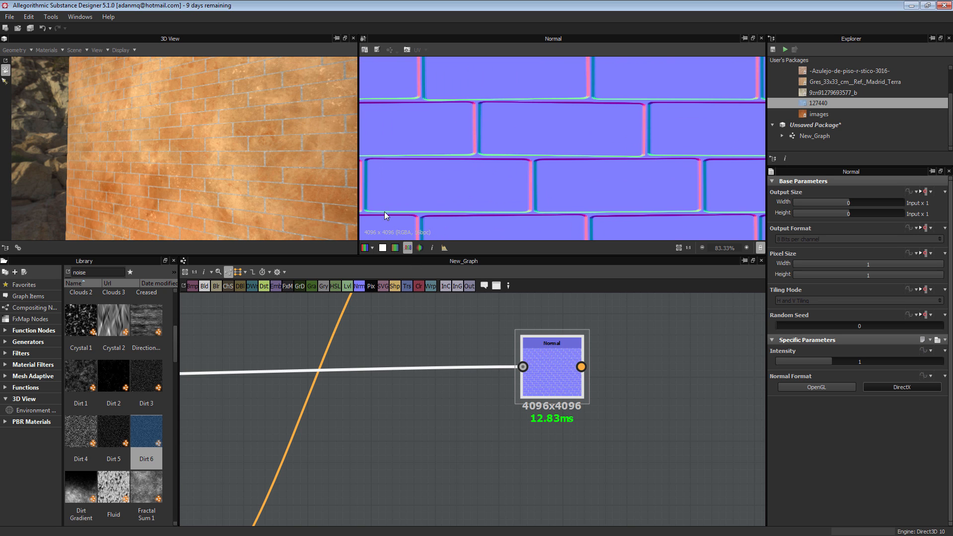
{"action": "scroll", "coordinate": [663, 361], "scroll_direction": "down", "scroll_amount": 1}
{"action": "middle_click_drag", "start_coordinate": [663, 362], "coordinate": [540, 395]}
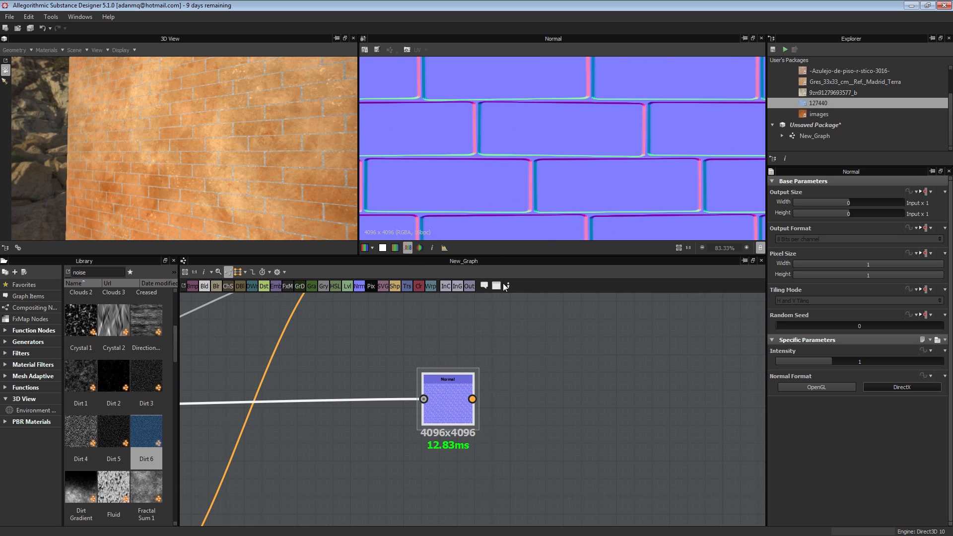
Connect the Normal node to the graph's Normal output and look over the whole wall in the 3D view.
{"action": "middle_click_drag", "start_coordinate": [527, 519], "coordinate": [389, 430]}
{"action": "scroll", "coordinate": [388, 430], "scroll_direction": "down", "scroll_amount": 3}
{"action": "middle_click_drag", "start_coordinate": [436, 368], "coordinate": [367, 441]}
{"action": "left_click_drag", "start_coordinate": [281, 415], "coordinate": [576, 394]}
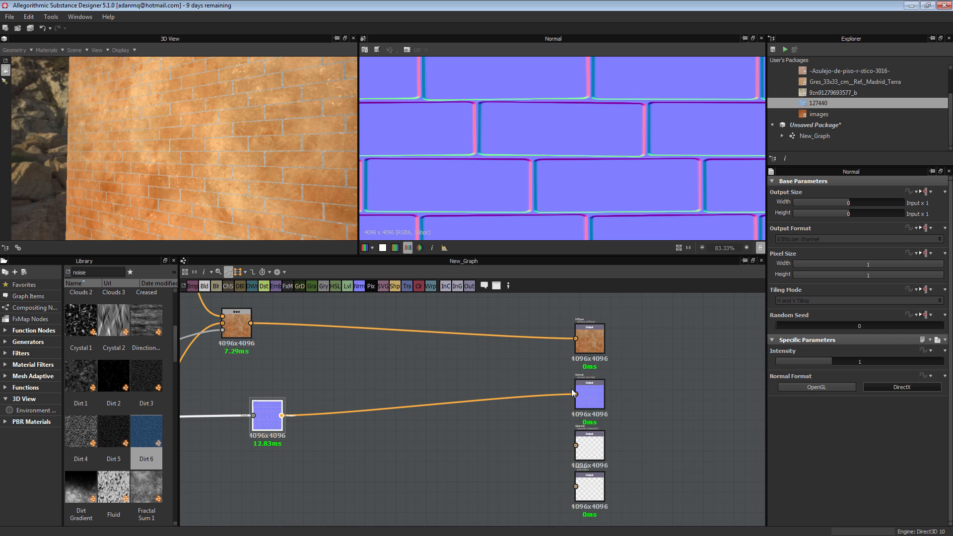
{"action": "left_click_drag", "start_coordinate": [247, 155], "coordinate": [226, 164]}
{"action": "scroll", "coordinate": [232, 162], "scroll_direction": "down", "scroll_amount": 5}
{"action": "scroll", "coordinate": [581, 369], "scroll_direction": "up", "scroll_amount": 1}
{"action": "key", "text": "f"}
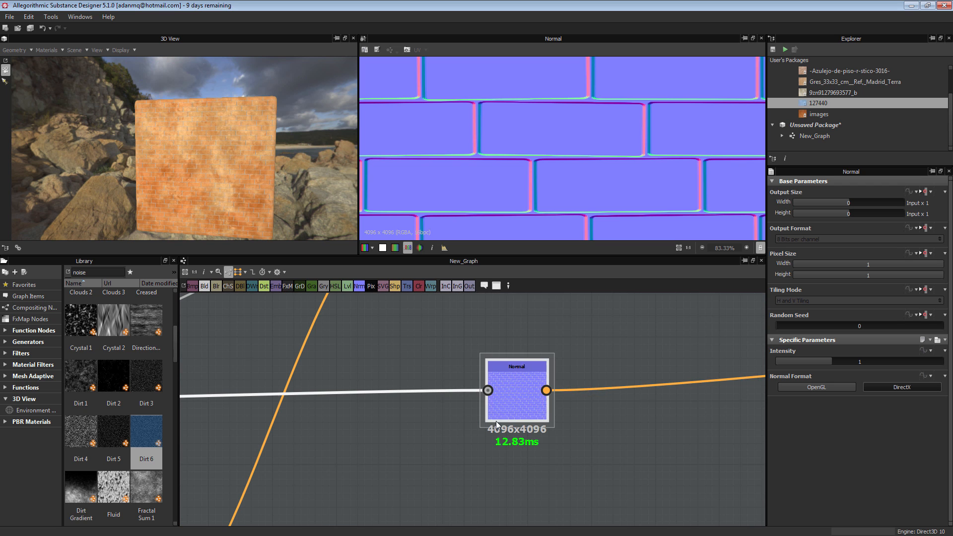
Set the Normal node's format to OpenGL and its intensity to 16, and check the relief in the 3D view.
{"action": "left_click", "coordinate": [826, 387]}
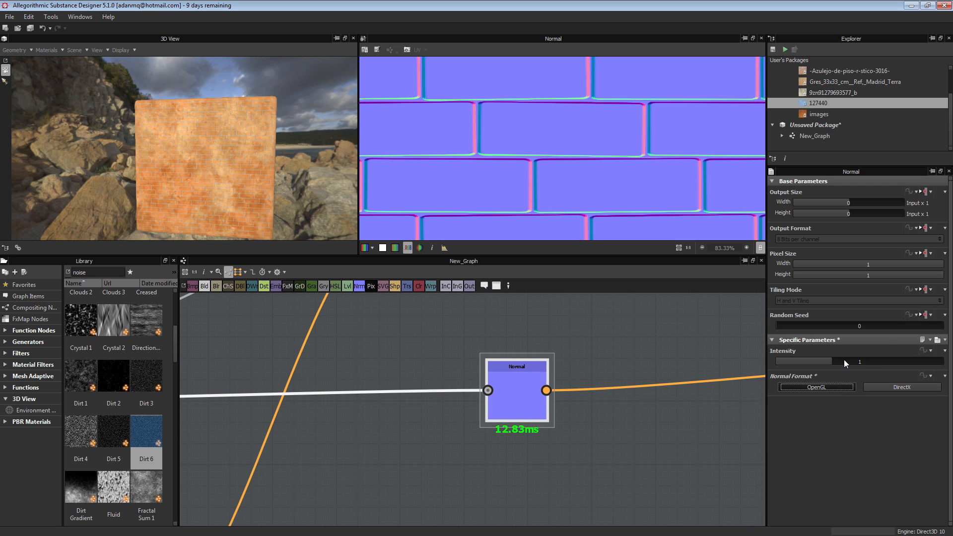
{"action": "double_click", "coordinate": [844, 361]}
{"action": "type", "text": "16"}
{"action": "key", "text": "Return"}
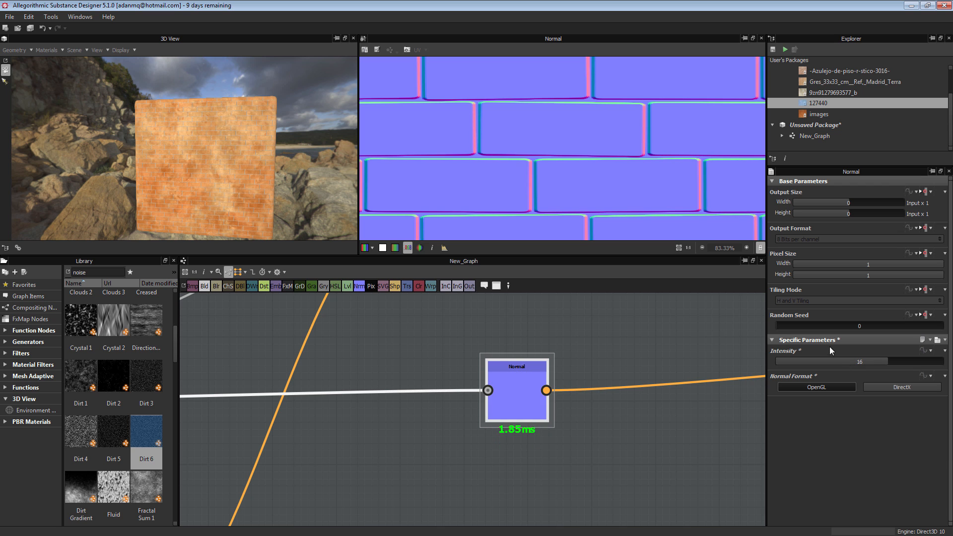
{"action": "scroll", "coordinate": [275, 155], "scroll_direction": "up", "scroll_amount": 5}
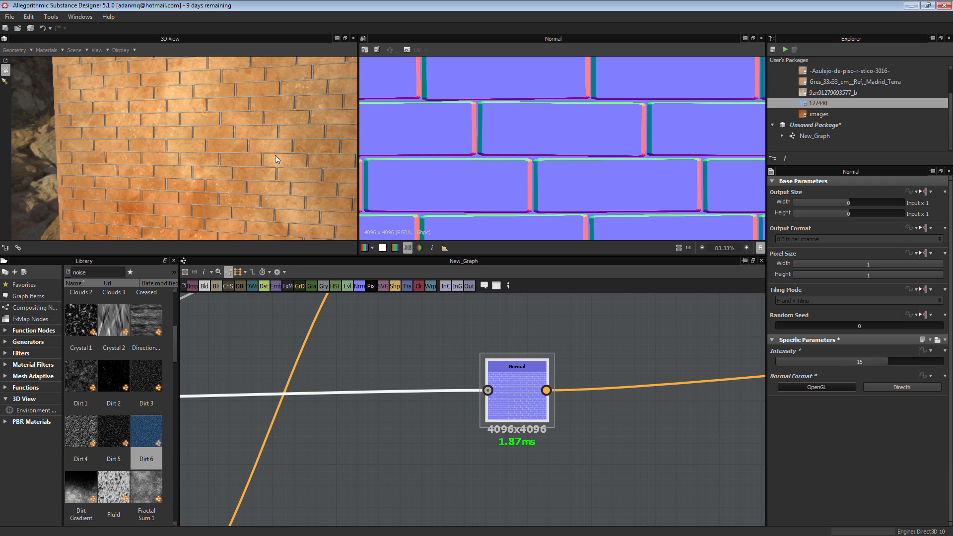
Move the Normal node close to the Normal output and rearrange the Specular and Glossiness outputs beneath it.
{"action": "scroll", "coordinate": [449, 409], "scroll_direction": "down", "scroll_amount": 8}
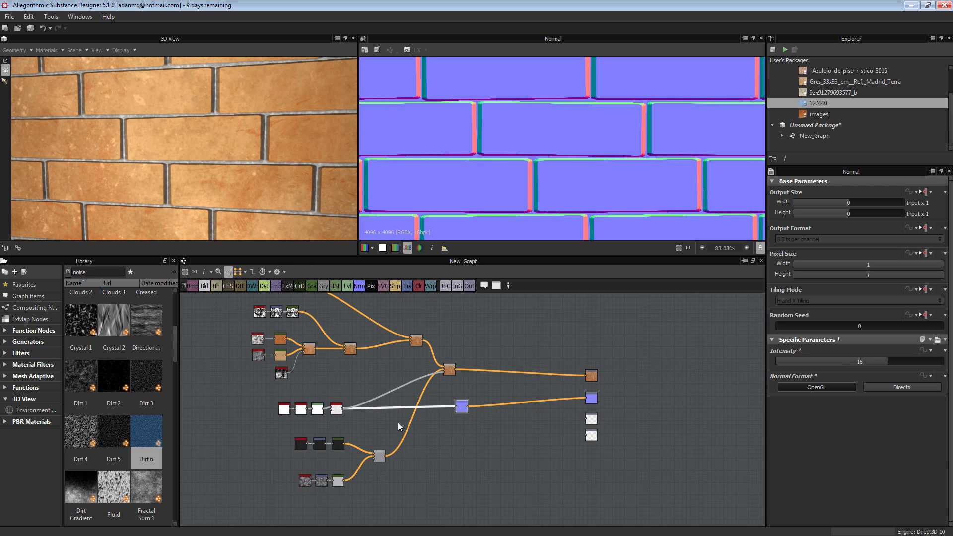
{"action": "left_click_drag", "start_coordinate": [513, 380], "coordinate": [594, 369]}
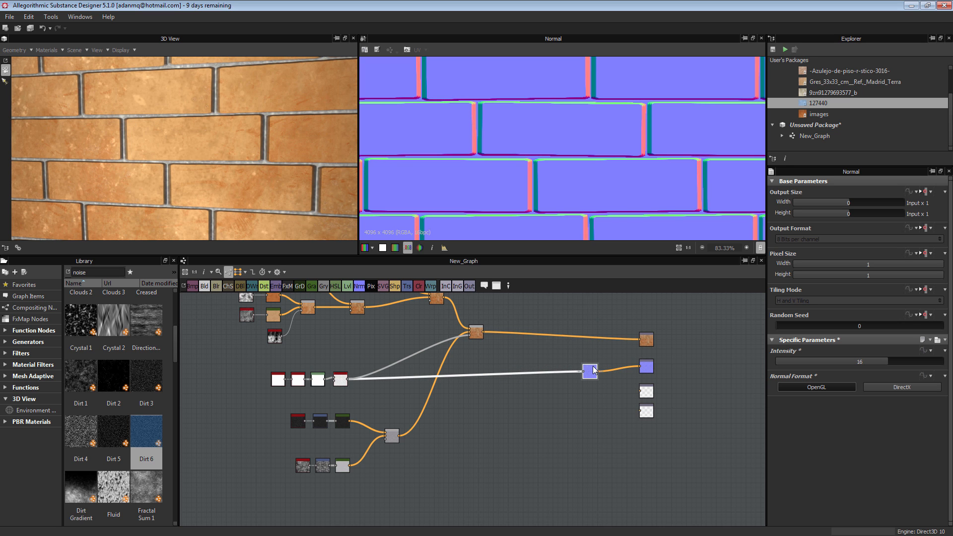
{"action": "scroll", "coordinate": [504, 144], "scroll_direction": "down", "scroll_amount": 10}
{"action": "mouse_move", "coordinate": [290, 168]}
{"action": "left_mouse_down"}
{"action": "mouse_move", "coordinate": [308, 175]}
{"action": "mouse_move", "coordinate": [266, 168]}
{"action": "mouse_move", "coordinate": [279, 170]}
{"action": "left_mouse_up"}
{"action": "scroll", "coordinate": [273, 165], "scroll_direction": "down", "scroll_amount": 8}
{"action": "scroll", "coordinate": [669, 393], "scroll_direction": "up", "scroll_amount": 5}
{"action": "left_click_drag", "start_coordinate": [546, 423], "coordinate": [534, 404]}
{"action": "left_click_drag", "start_coordinate": [251, 171], "coordinate": [224, 233]}
{"action": "left_click_drag", "start_coordinate": [216, 270], "coordinate": [460, 326]}
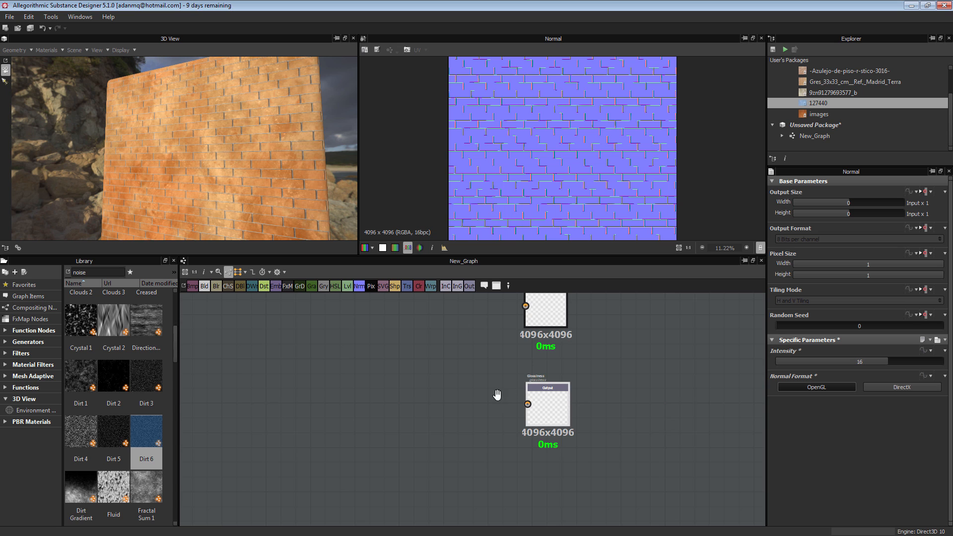
{"action": "middle_click_drag", "start_coordinate": [497, 395], "coordinate": [465, 435]}
{"action": "left_click_drag", "start_coordinate": [531, 354], "coordinate": [524, 370]}
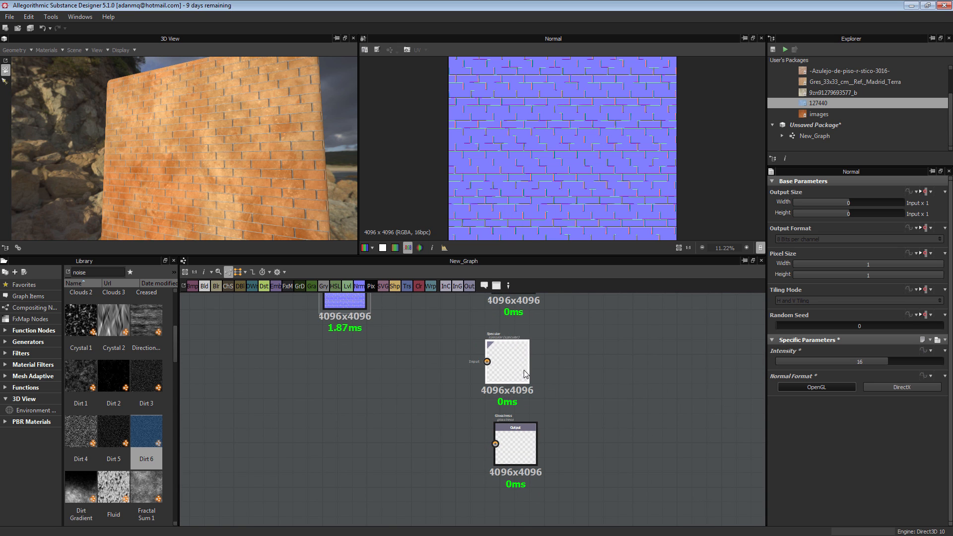
Add a Uniform Color node in the empty area beside the mortar nodes and set its colour mode to Grayscale.
{"action": "scroll", "coordinate": [525, 370], "scroll_direction": "down", "scroll_amount": 5}
{"action": "middle_click_drag", "start_coordinate": [326, 382], "coordinate": [498, 355]}
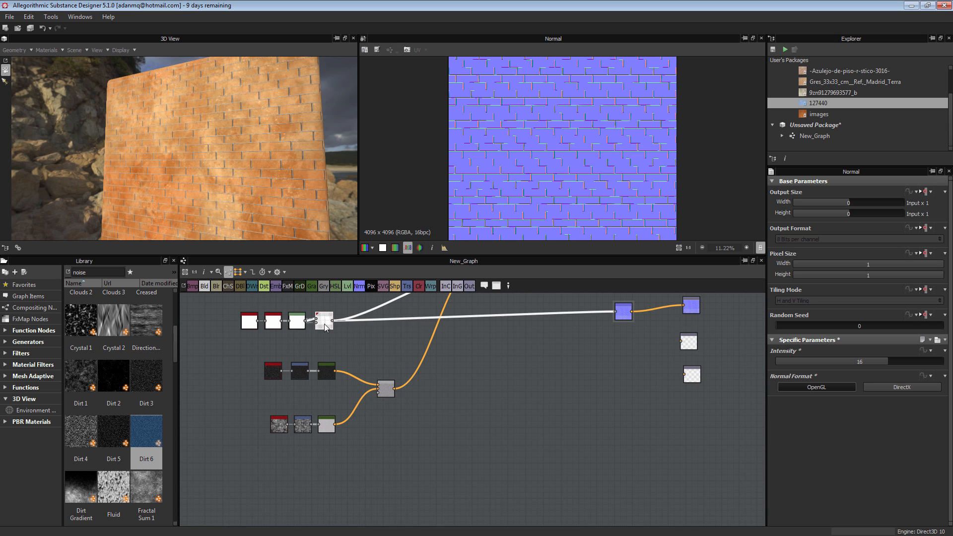
{"action": "left_click", "coordinate": [325, 325]}
{"action": "middle_click_drag", "start_coordinate": [513, 387], "coordinate": [486, 386]}
{"action": "scroll", "coordinate": [463, 385], "scroll_direction": "up", "scroll_amount": 1}
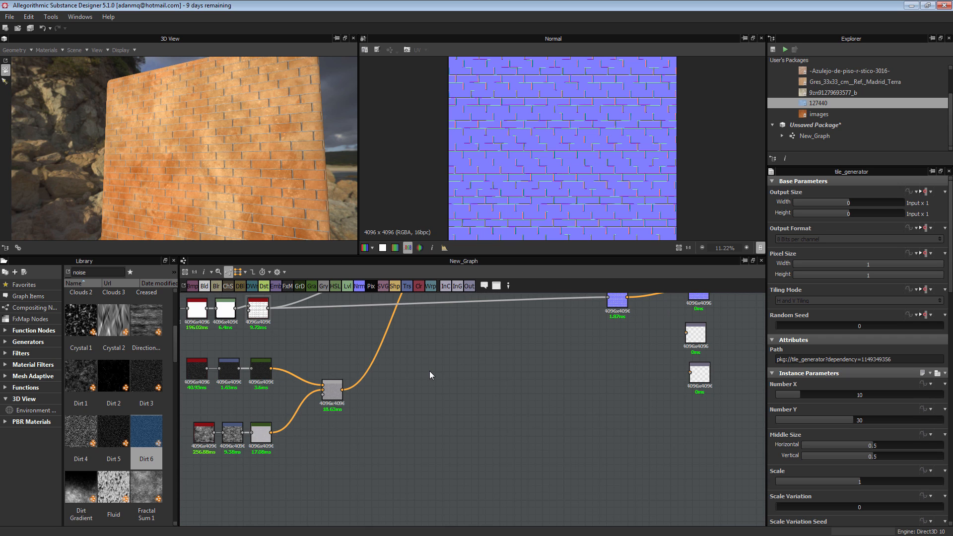
{"action": "right_click", "coordinate": [465, 437]}
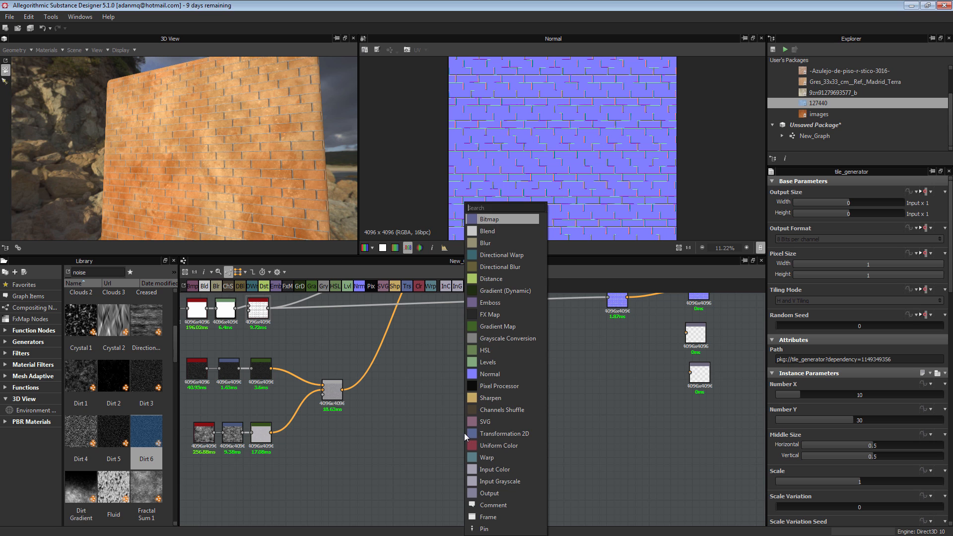
{"action": "type", "text": "colo"}
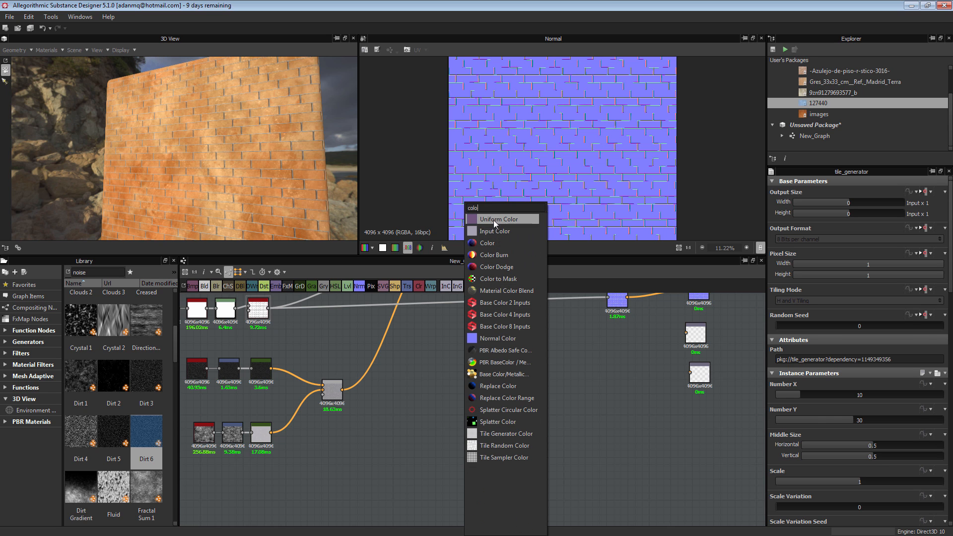
{"action": "left_click", "coordinate": [493, 219]}
{"action": "middle_click_drag", "start_coordinate": [455, 452], "coordinate": [429, 389]}
{"action": "left_click", "coordinate": [928, 363]}
Duplicate the grayscale Uniform Color node and place the copy directly above the original.
{"action": "scroll", "coordinate": [429, 389], "scroll_direction": "up", "scroll_amount": 2}
{"action": "middle_click_drag", "start_coordinate": [584, 350], "coordinate": [465, 429]}
{"action": "scroll", "coordinate": [513, 422], "scroll_direction": "down", "scroll_amount": 1}
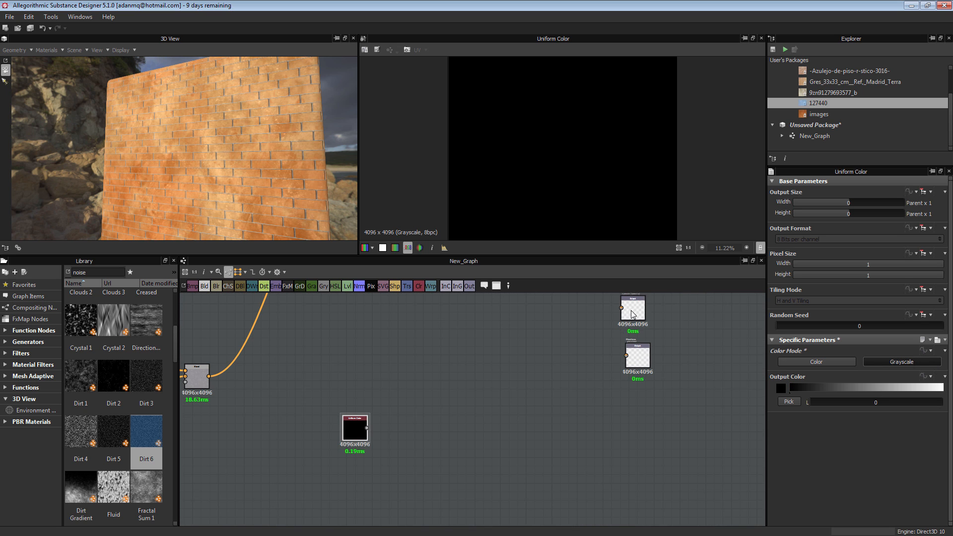
{"action": "key", "text": "ctrl+d"}
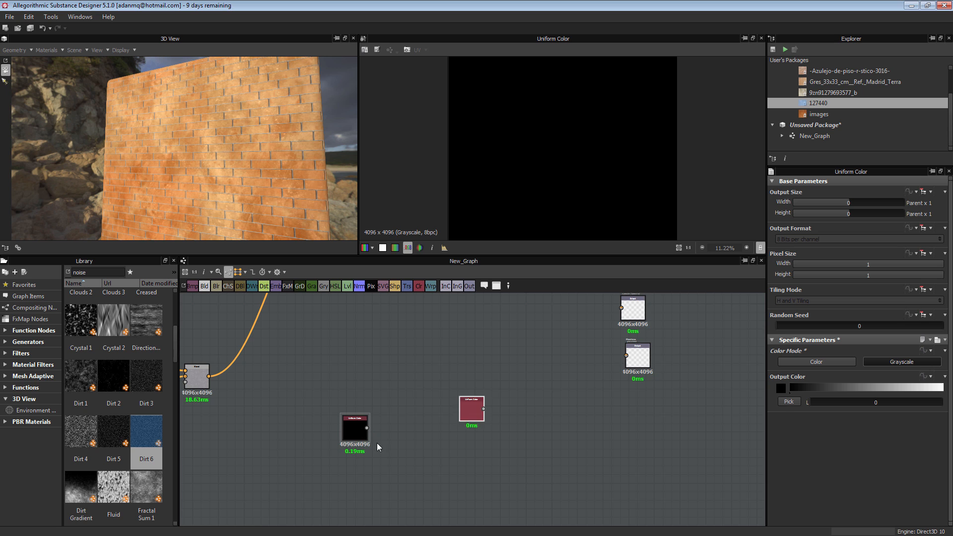
{"action": "left_click_drag", "start_coordinate": [472, 404], "coordinate": [358, 389]}
{"action": "scroll", "coordinate": [374, 433], "scroll_direction": "down", "scroll_amount": 1}
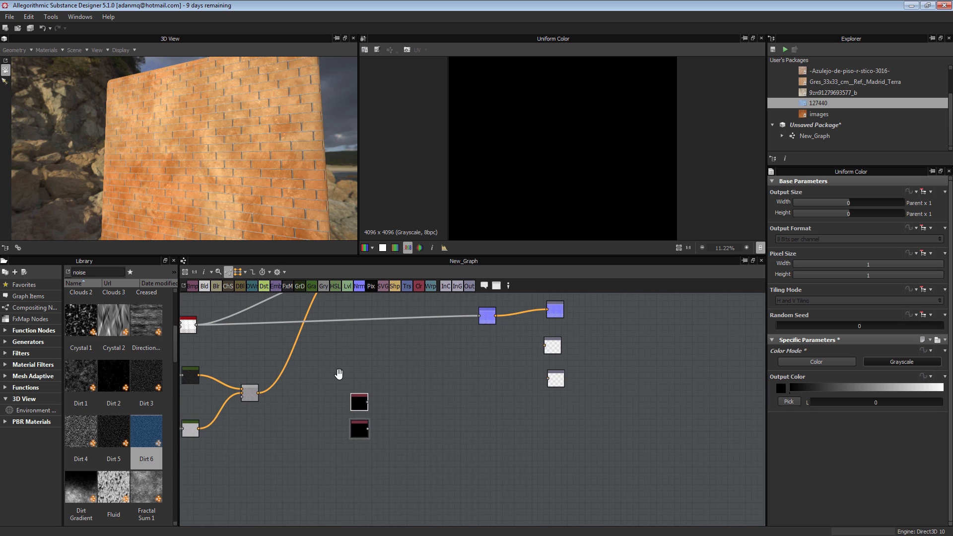
Add a Blend node with the lower Uniform Color as its background and the upper one as its foreground.
{"action": "middle_click_drag", "start_coordinate": [334, 372], "coordinate": [284, 339]}
{"action": "left_click_drag", "start_coordinate": [307, 320], "coordinate": [462, 314]}
{"action": "key", "text": "Escape"}
{"action": "scroll", "coordinate": [317, 397], "scroll_direction": "up", "scroll_amount": 4}
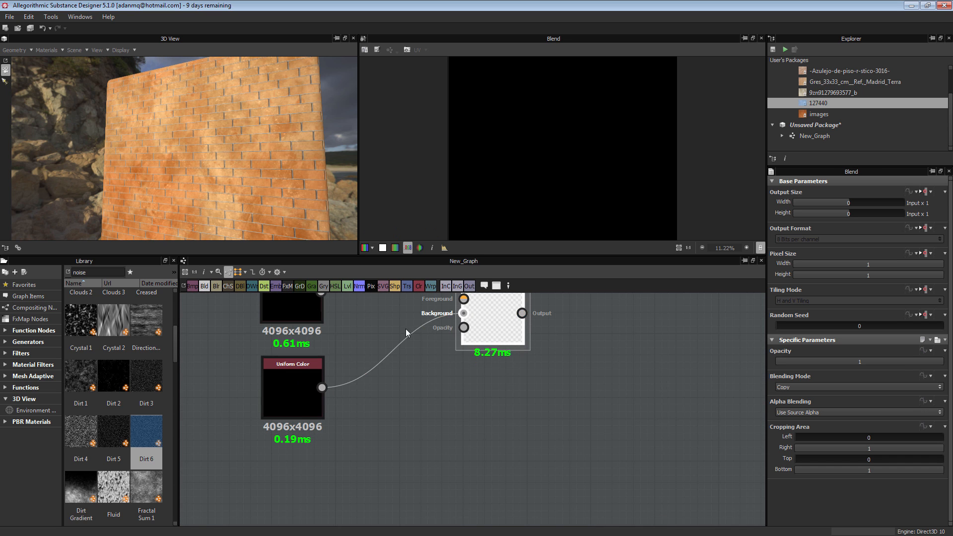
{"action": "middle_click_drag", "start_coordinate": [403, 329], "coordinate": [410, 388]}
{"action": "left_click_drag", "start_coordinate": [328, 351], "coordinate": [470, 358]}
Connect the Tile Generator's output to the opacity input of the new Blend node.
{"action": "scroll", "coordinate": [424, 364], "scroll_direction": "down", "scroll_amount": 4}
{"action": "scroll", "coordinate": [424, 364], "scroll_direction": "down", "scroll_amount": 4}
{"action": "middle_click_drag", "start_coordinate": [424, 364], "coordinate": [454, 395]}
{"action": "scroll", "coordinate": [335, 351], "scroll_direction": "up", "scroll_amount": 2}
{"action": "middle_click_drag", "start_coordinate": [334, 350], "coordinate": [288, 331]}
{"action": "scroll", "coordinate": [288, 331], "scroll_direction": "up", "scroll_amount": 1}
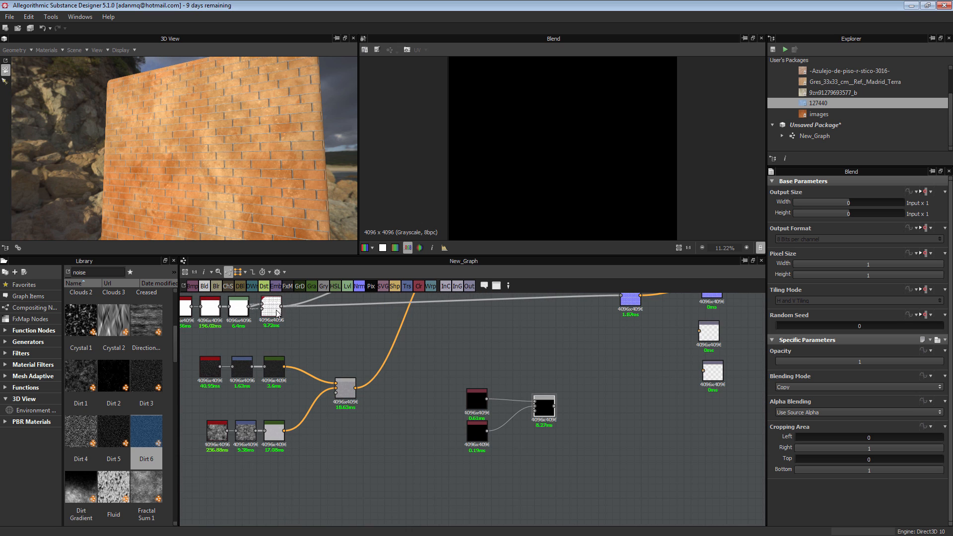
{"action": "left_click_drag", "start_coordinate": [482, 378], "coordinate": [537, 412]}
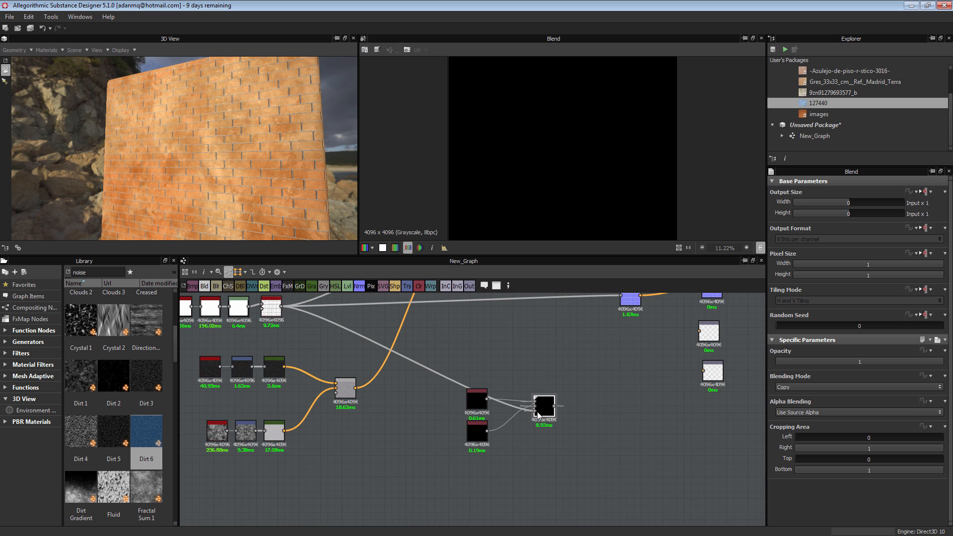
Rearrange the two Uniform Color nodes and their Blend node higher up in the graph.
{"action": "left_click_drag", "start_coordinate": [484, 394], "coordinate": [496, 351]}
{"action": "left_click_drag", "start_coordinate": [482, 435], "coordinate": [490, 392]}
{"action": "left_click_drag", "start_coordinate": [546, 407], "coordinate": [564, 382]}
{"action": "middle_click_drag", "start_coordinate": [499, 399], "coordinate": [371, 422]}
{"action": "scroll", "coordinate": [371, 422], "scroll_direction": "up", "scroll_amount": 3}
{"action": "left_click_drag", "start_coordinate": [341, 404], "coordinate": [352, 404]}
Set the upper Uniform Color node's output colour to mid grey with a value of 134.
{"action": "double_click", "coordinate": [352, 404]}
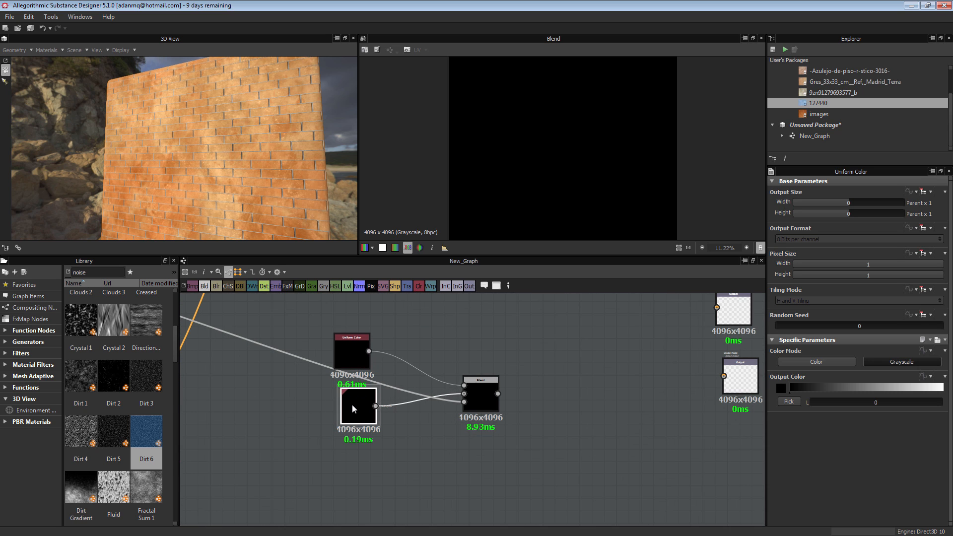
{"action": "left_click", "coordinate": [353, 356]}
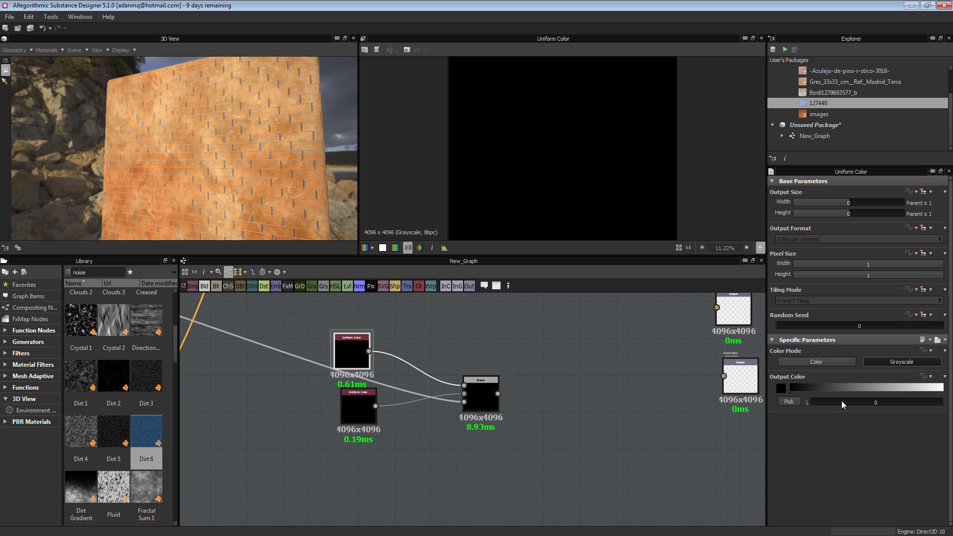
{"action": "left_click", "coordinate": [782, 388]}
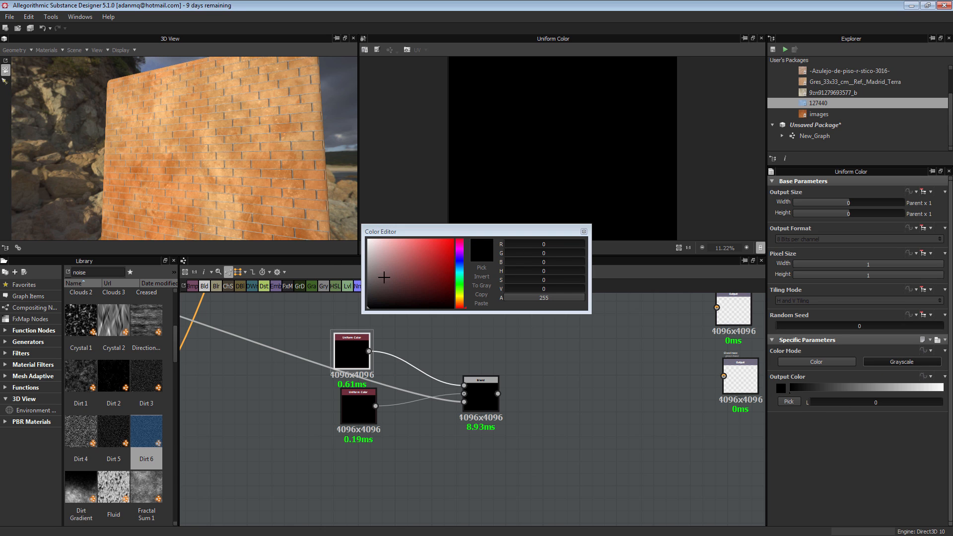
{"action": "left_click_drag", "start_coordinate": [384, 277], "coordinate": [342, 277]}
{"action": "scroll", "coordinate": [475, 410], "scroll_direction": "up", "scroll_amount": 5}
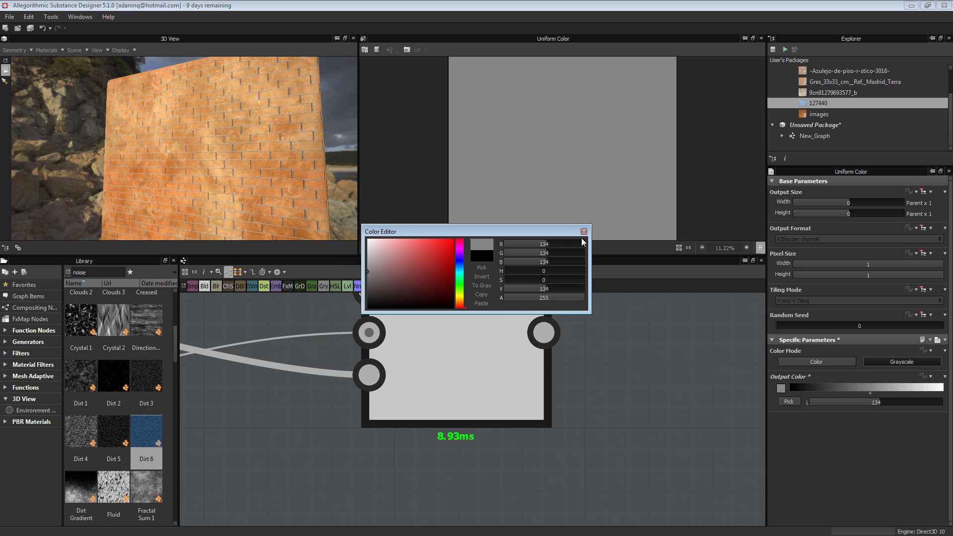
Preview the specular Blend node's result and inspect the grey bricks and dark joints up close.
{"action": "left_click", "coordinate": [585, 231]}
{"action": "double_click", "coordinate": [462, 387]}
{"action": "scroll", "coordinate": [462, 387], "scroll_direction": "down", "scroll_amount": 2}
{"action": "scroll", "coordinate": [605, 151], "scroll_direction": "up", "scroll_amount": 5}
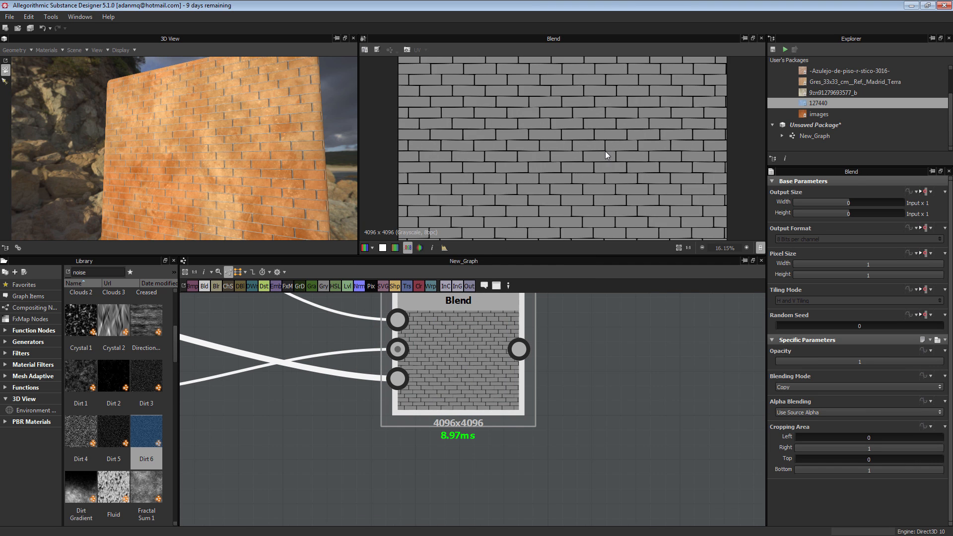
{"action": "scroll", "coordinate": [581, 173], "scroll_direction": "up", "scroll_amount": 4}
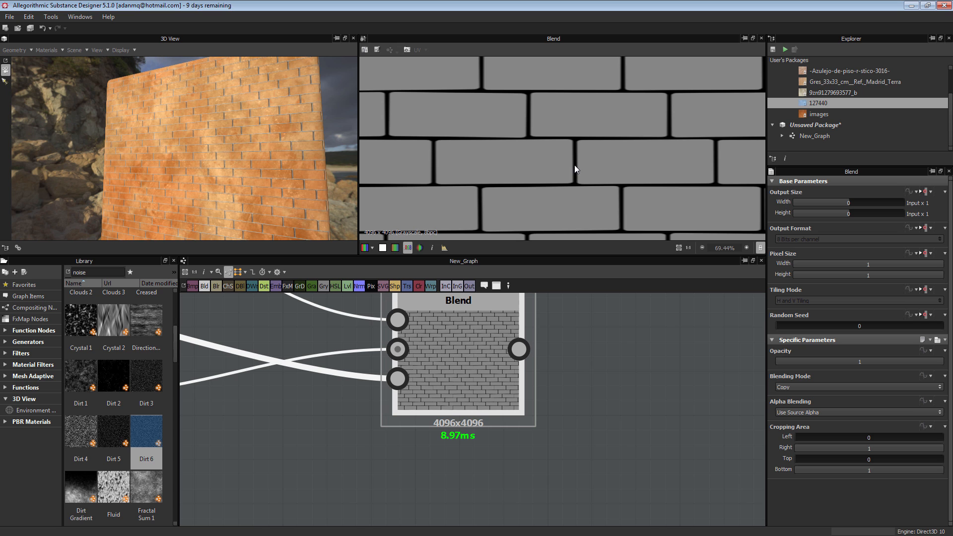
{"action": "scroll", "coordinate": [490, 385], "scroll_direction": "down", "scroll_amount": 5}
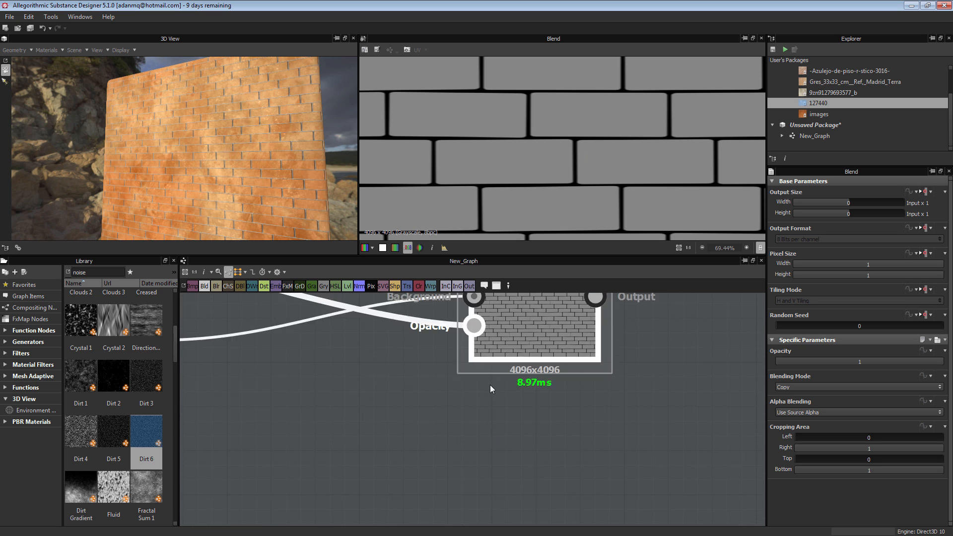
Set the lower Uniform Color node's output colour to near black with a value of 8.
{"action": "double_click", "coordinate": [383, 442]}
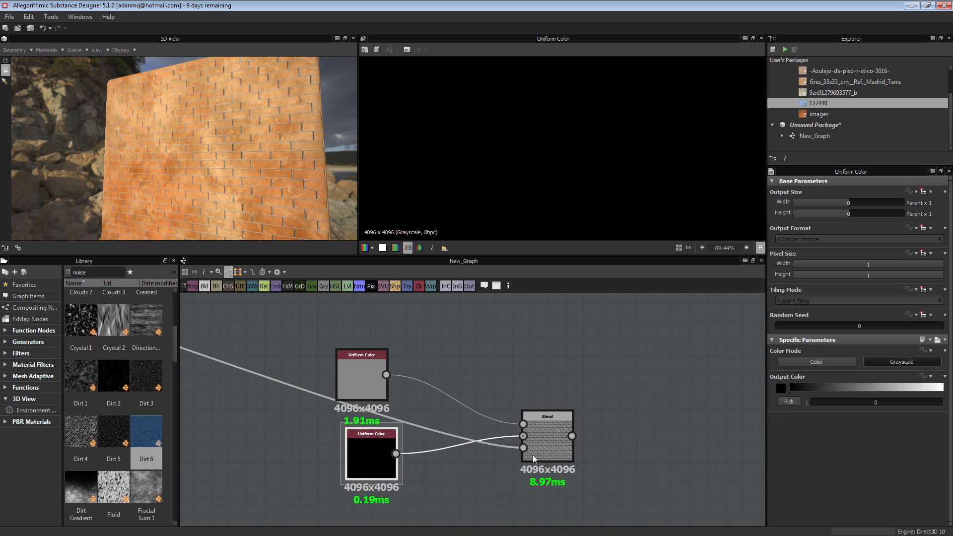
{"action": "left_click", "coordinate": [781, 389]}
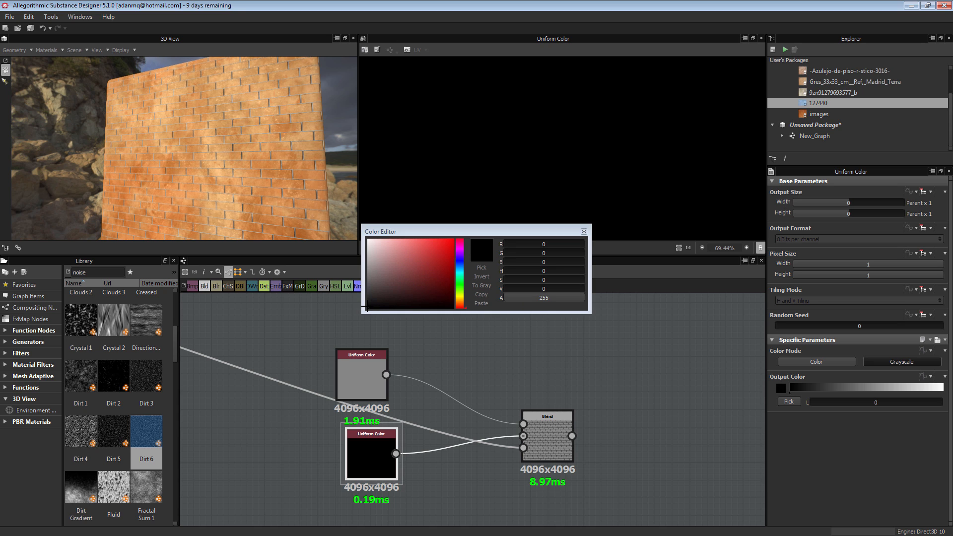
{"action": "left_click_drag", "start_coordinate": [367, 309], "coordinate": [367, 306]}
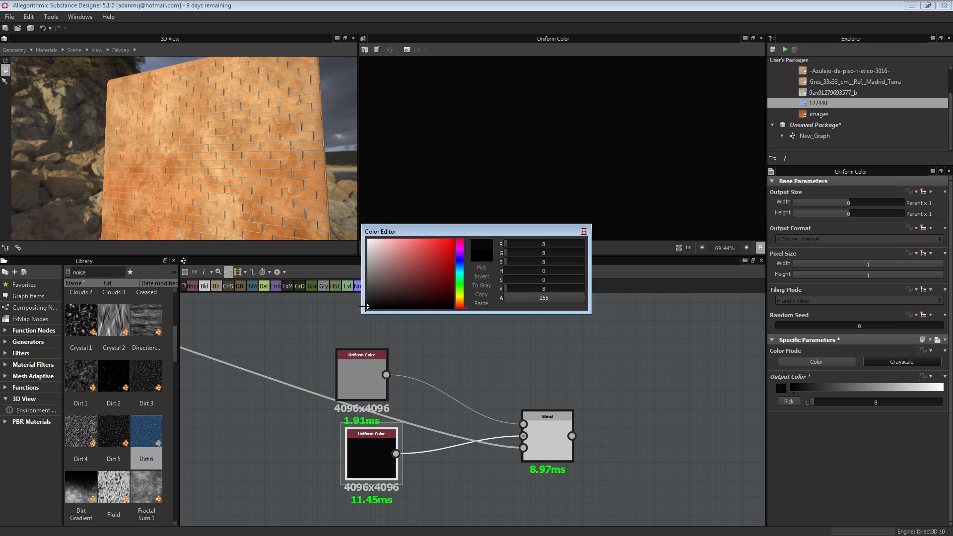
{"action": "left_click", "coordinate": [584, 232]}
Darken the upper Uniform Color node's output colour to grey with a value of 95.
{"action": "double_click", "coordinate": [377, 374]}
{"action": "left_click", "coordinate": [780, 388]}
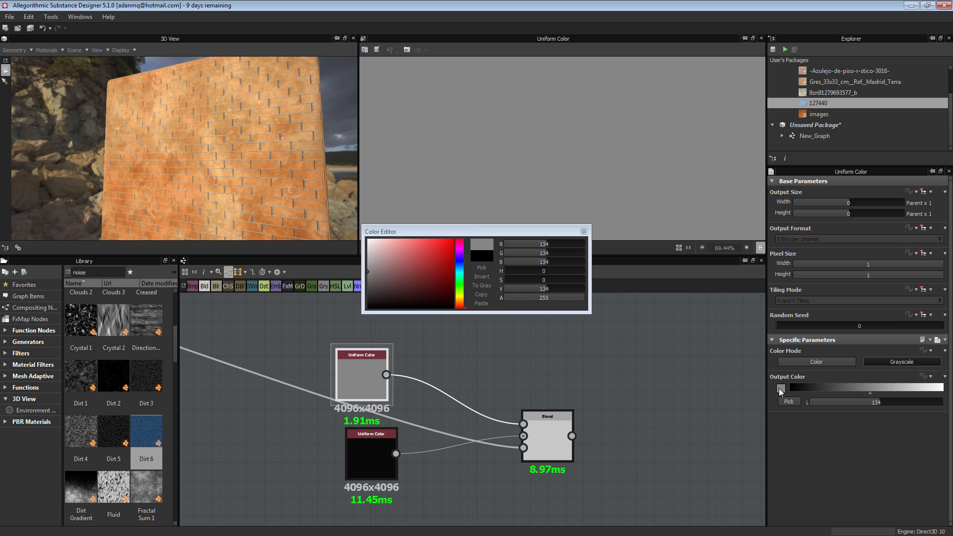
{"action": "left_click_drag", "start_coordinate": [366, 272], "coordinate": [367, 283]}
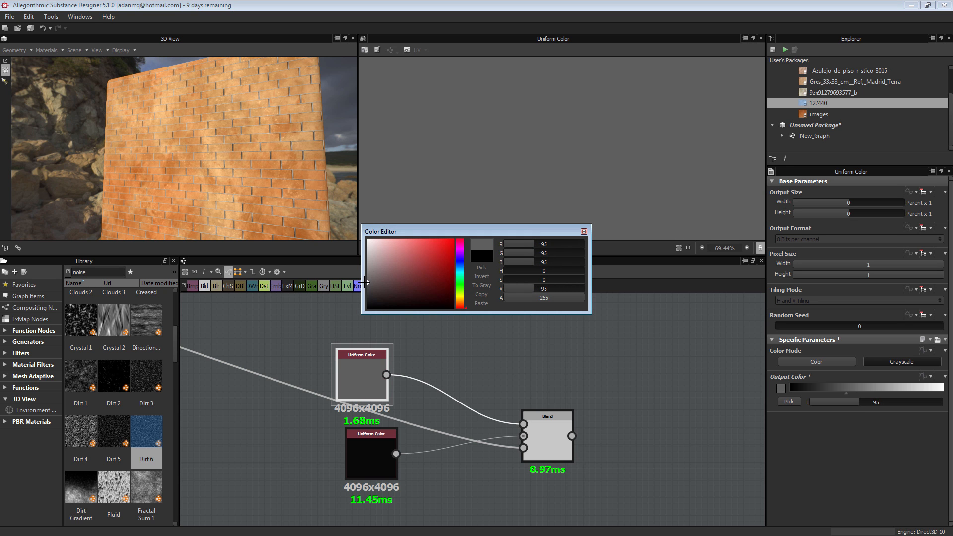
{"action": "left_click", "coordinate": [585, 232]}
Move the Blend node away from the Uniform Color nodes and connect its output to the Specular output node.
{"action": "scroll", "coordinate": [540, 474], "scroll_direction": "down", "scroll_amount": 3}
{"action": "middle_click_drag", "start_coordinate": [540, 474], "coordinate": [449, 431]}
{"action": "left_click_drag", "start_coordinate": [451, 415], "coordinate": [529, 393]}
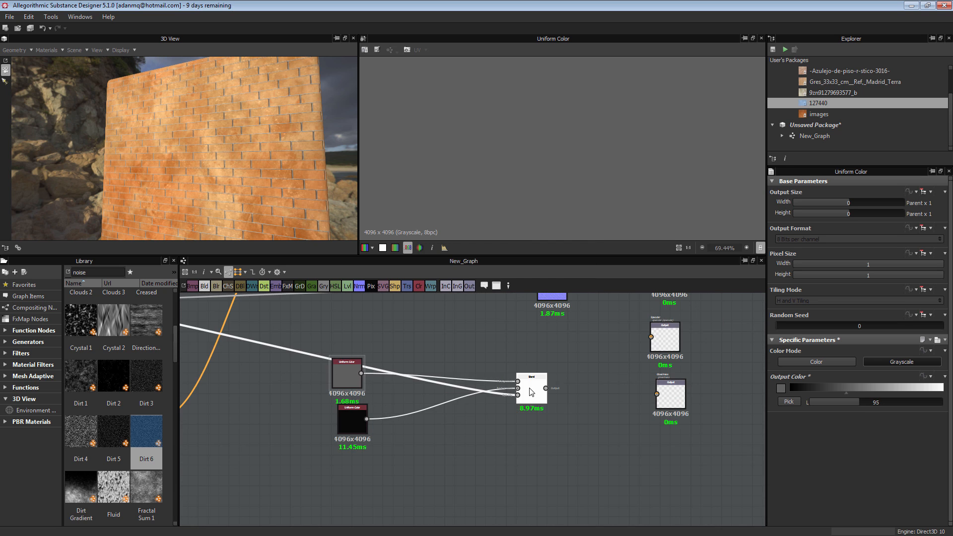
{"action": "scroll", "coordinate": [595, 358], "scroll_direction": "up", "scroll_amount": 3}
{"action": "middle_click_drag", "start_coordinate": [596, 358], "coordinate": [415, 403]}
{"action": "left_click_drag", "start_coordinate": [330, 454], "coordinate": [511, 365]}
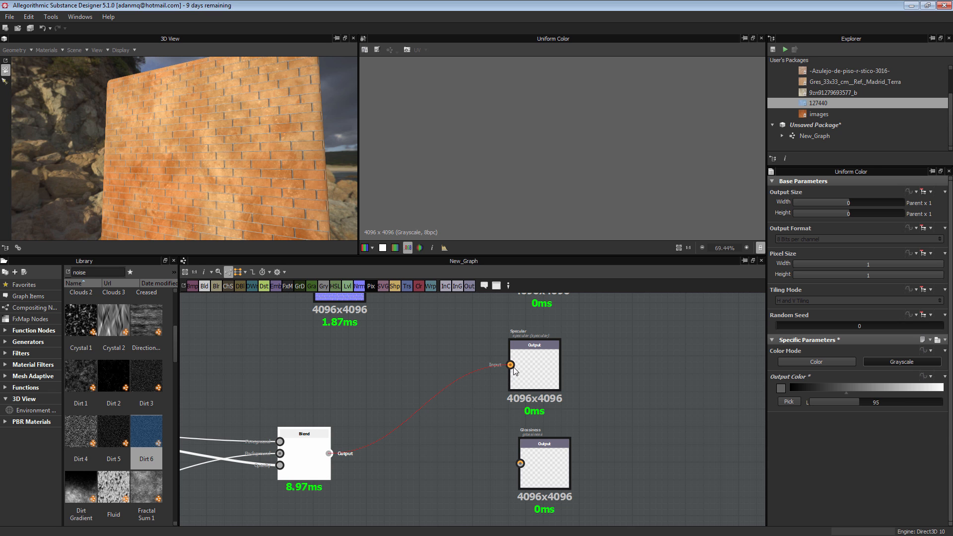
Spread out the graph by moving the near-black Uniform Color node and the Glossiness output node lower.
{"action": "mouse_move", "coordinate": [270, 148]}
{"action": "left_mouse_down"}
{"action": "mouse_move", "coordinate": [335, 148]}
{"action": "mouse_move", "coordinate": [226, 235]}
{"action": "mouse_move", "coordinate": [232, 195]}
{"action": "mouse_move", "coordinate": [262, 135]}
{"action": "left_mouse_up"}
{"action": "scroll", "coordinate": [514, 427], "scroll_direction": "down", "scroll_amount": 3}
{"action": "scroll", "coordinate": [514, 427], "scroll_direction": "up", "scroll_amount": 3}
{"action": "middle_click_drag", "start_coordinate": [514, 427], "coordinate": [698, 343]}
{"action": "scroll", "coordinate": [690, 352], "scroll_direction": "down", "scroll_amount": 4}
{"action": "scroll", "coordinate": [482, 344], "scroll_direction": "up", "scroll_amount": 2}
{"action": "left_click_drag", "start_coordinate": [488, 342], "coordinate": [439, 401]}
{"action": "middle_click_drag", "start_coordinate": [750, 389], "coordinate": [554, 371]}
{"action": "left_click_drag", "start_coordinate": [559, 345], "coordinate": [559, 372]}
{"action": "scroll", "coordinate": [555, 373], "scroll_direction": "up", "scroll_amount": 5}
{"action": "scroll", "coordinate": [555, 372], "scroll_direction": "down", "scroll_amount": 4}
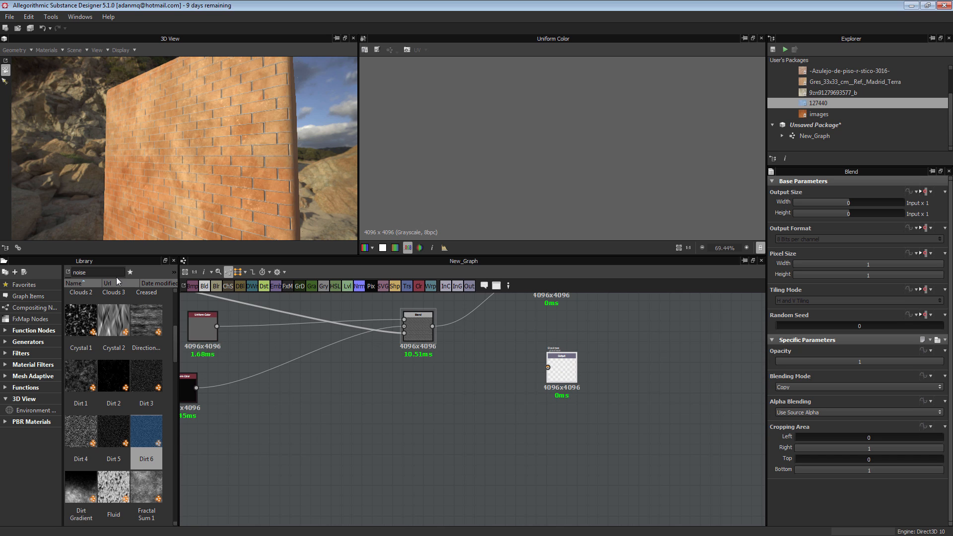
Search the library for "gru" and add grunge map 003 below the specular nodes in the graph.
{"action": "double_click", "coordinate": [79, 272]}
{"action": "type", "text": "gr"}
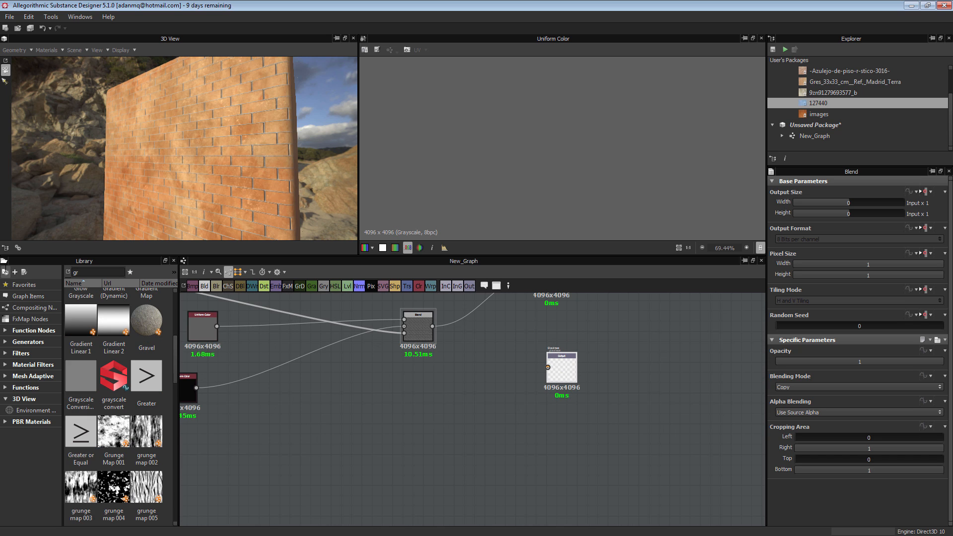
{"action": "type", "text": "o"}
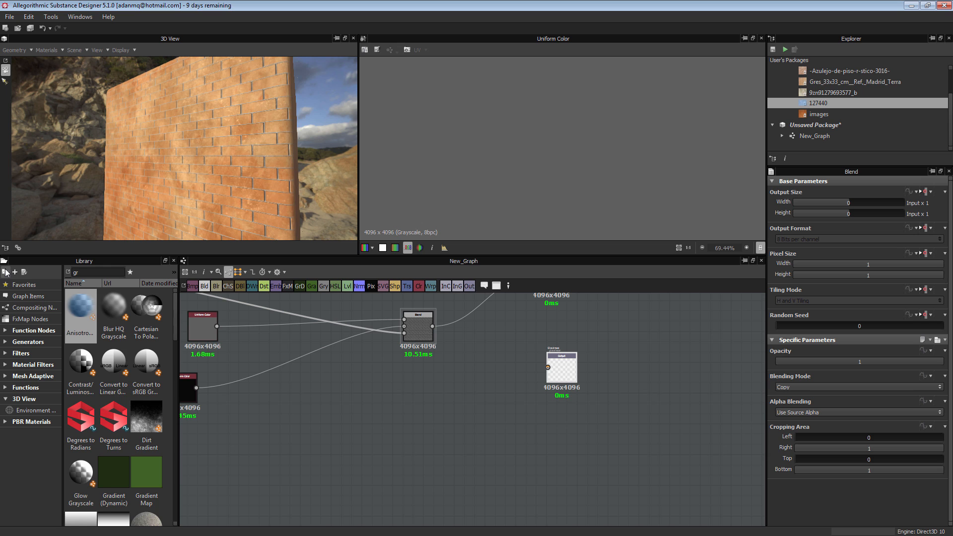
{"action": "type", "text": "u"}
{"action": "left_click", "coordinate": [83, 421]}
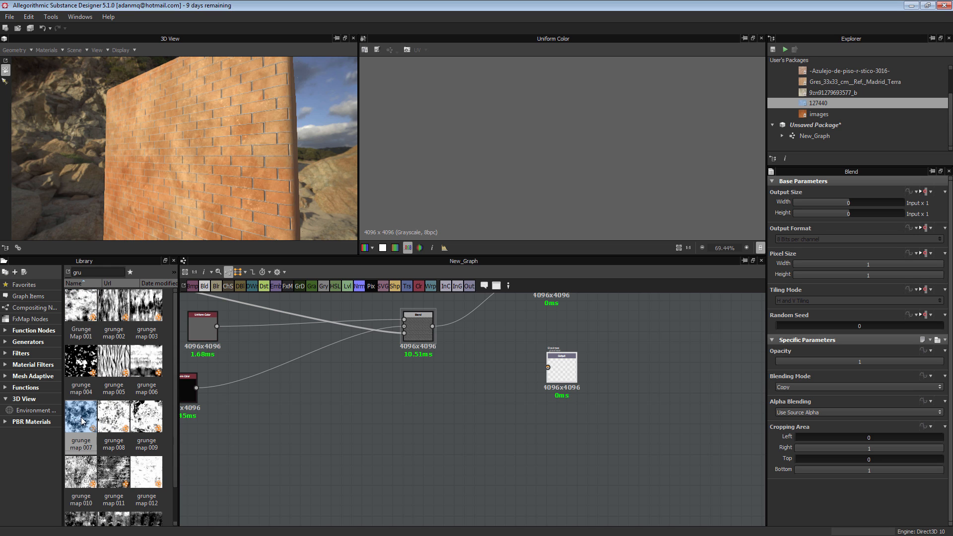
{"action": "left_click_drag", "start_coordinate": [147, 305], "coordinate": [264, 466]}
Connect the grunge map 003 node to the Glossiness output node and view the whole grunge texture.
{"action": "middle_click_drag", "start_coordinate": [355, 479], "coordinate": [364, 445]}
{"action": "scroll", "coordinate": [568, 344], "scroll_direction": "down", "scroll_amount": 3}
{"action": "middle_click_drag", "start_coordinate": [567, 343], "coordinate": [561, 387]}
{"action": "scroll", "coordinate": [575, 199], "scroll_direction": "down", "scroll_amount": 10}
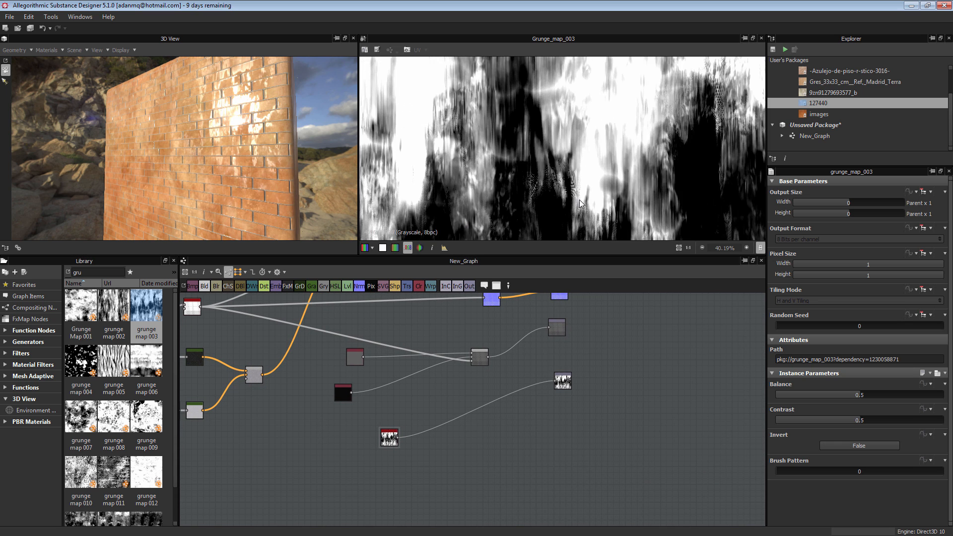
{"action": "scroll", "coordinate": [581, 204], "scroll_direction": "down", "scroll_amount": 2}
{"action": "scroll", "coordinate": [392, 439], "scroll_direction": "up", "scroll_amount": 4}
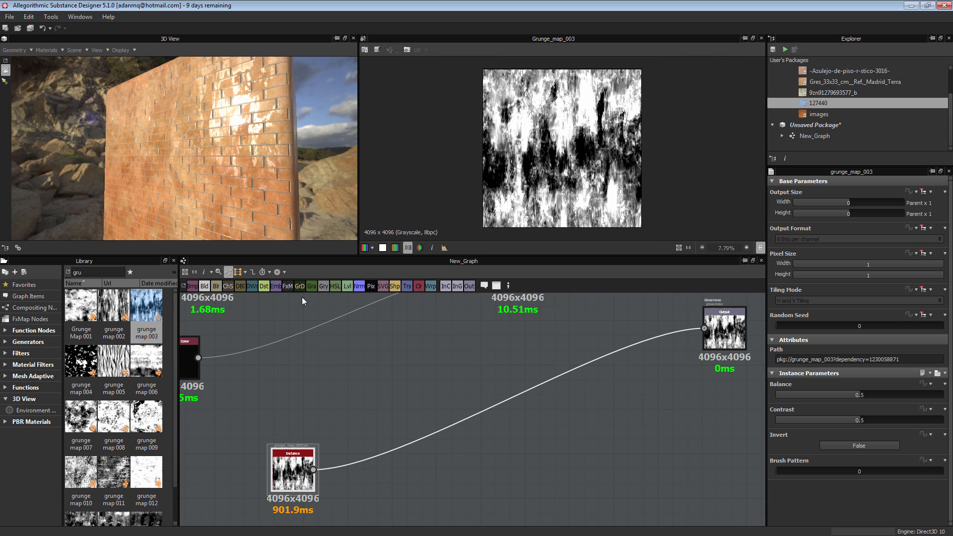
Insert a Levels node between the grunge map and the Glossiness output, raising its output black and lowering its output white.
{"action": "left_click_drag", "start_coordinate": [346, 287], "coordinate": [369, 467]}
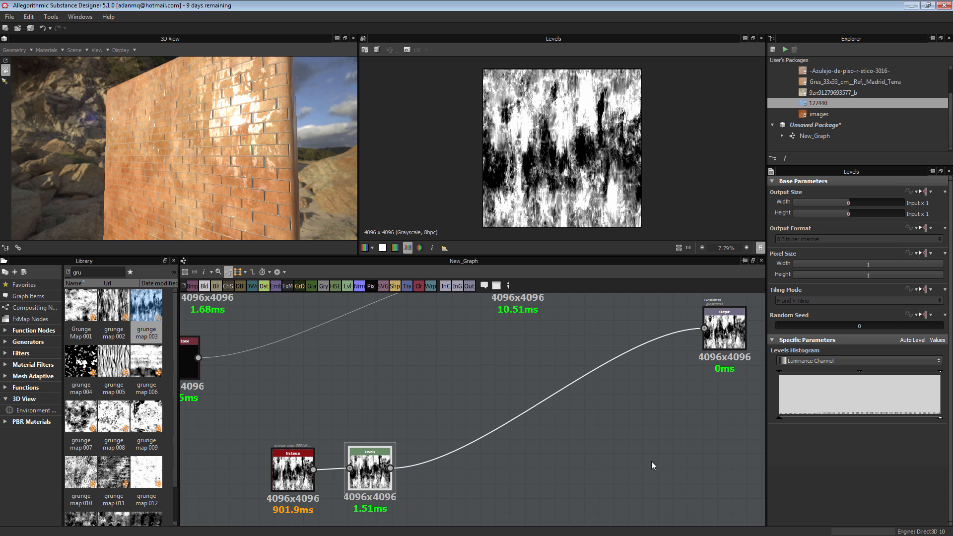
{"action": "left_click_drag", "start_coordinate": [778, 375], "coordinate": [696, 372]}
{"action": "left_click_drag", "start_coordinate": [789, 418], "coordinate": [840, 418]}
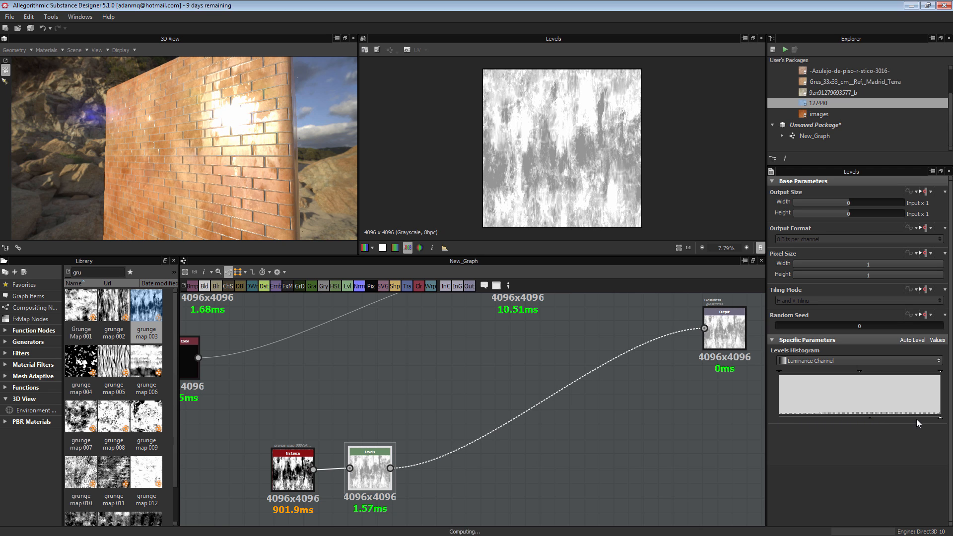
{"action": "left_click_drag", "start_coordinate": [940, 419], "coordinate": [907, 419]}
Move the grunge map and its Levels node together further down and left in the graph.
{"action": "scroll", "coordinate": [538, 359], "scroll_direction": "down", "scroll_amount": 5}
{"action": "mouse_move", "coordinate": [537, 360]}
{"action": "middle_mouse_down"}
{"action": "mouse_move", "coordinate": [549, 381]}
{"action": "mouse_move", "coordinate": [535, 375]}
{"action": "middle_mouse_up"}
{"action": "scroll", "coordinate": [431, 415], "scroll_direction": "up", "scroll_amount": 3}
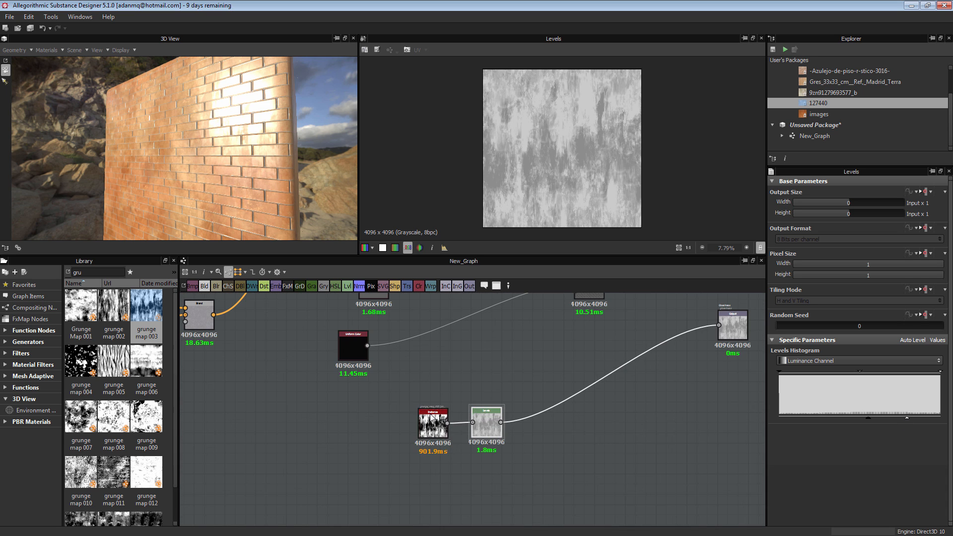
{"action": "left_click_drag", "start_coordinate": [478, 456], "coordinate": [479, 457]}
{"action": "left_click_drag", "start_coordinate": [487, 422], "coordinate": [425, 457]}
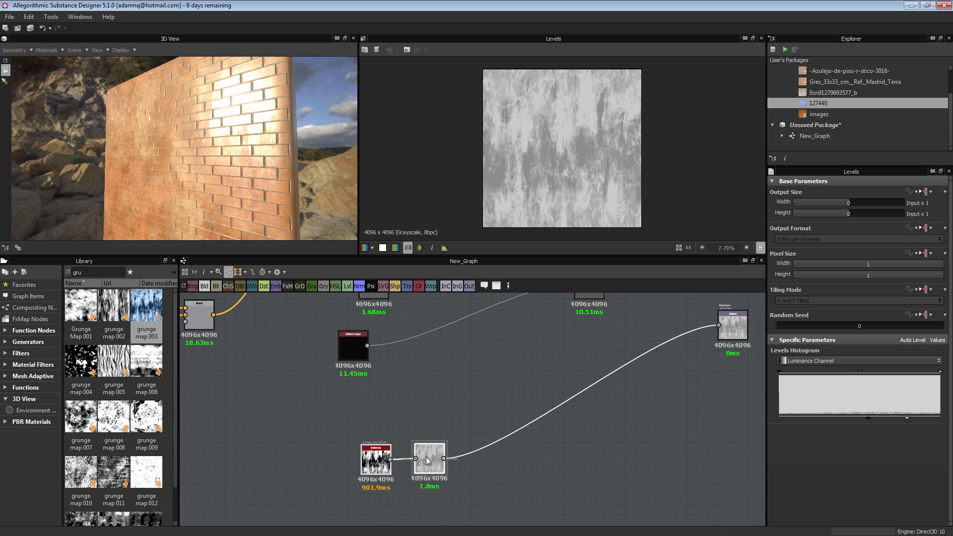
Shift the specular Blend node left, duplicate it, and place the copy lower, near the Levels node.
{"action": "scroll", "coordinate": [480, 441], "scroll_direction": "down", "scroll_amount": 3}
{"action": "scroll", "coordinate": [523, 356], "scroll_direction": "up", "scroll_amount": 2}
{"action": "left_click_drag", "start_coordinate": [554, 351], "coordinate": [493, 359]}
{"action": "key", "text": "ctrl+c"}
{"action": "key", "text": "ctrl+v"}
{"action": "left_click_drag", "start_coordinate": [478, 416], "coordinate": [509, 460]}
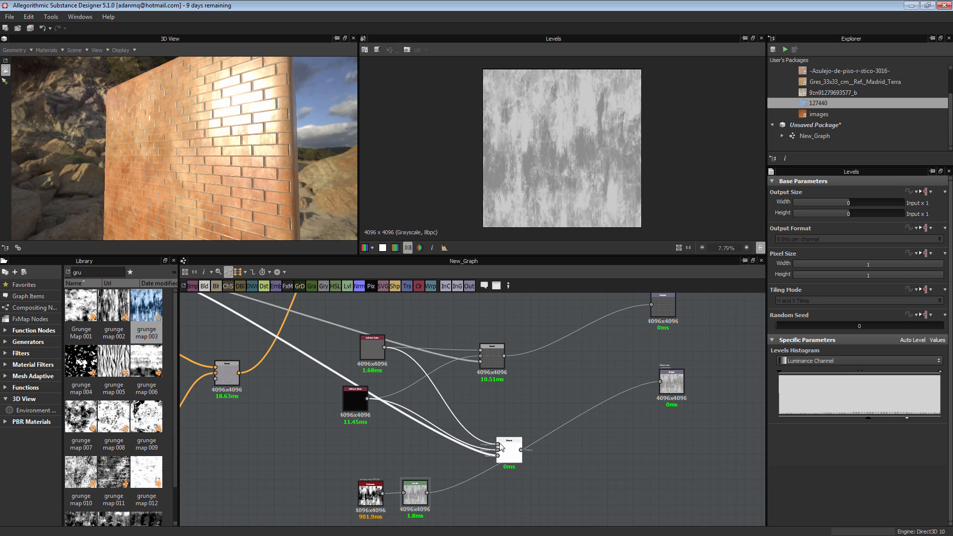
Move the near-black Uniform Color node down, level with the duplicated Blend node and above the grunge map.
{"action": "scroll", "coordinate": [465, 484], "scroll_direction": "up", "scroll_amount": 5}
{"action": "scroll", "coordinate": [410, 435], "scroll_direction": "down", "scroll_amount": 2}
{"action": "middle_click_drag", "start_coordinate": [414, 394], "coordinate": [433, 428]}
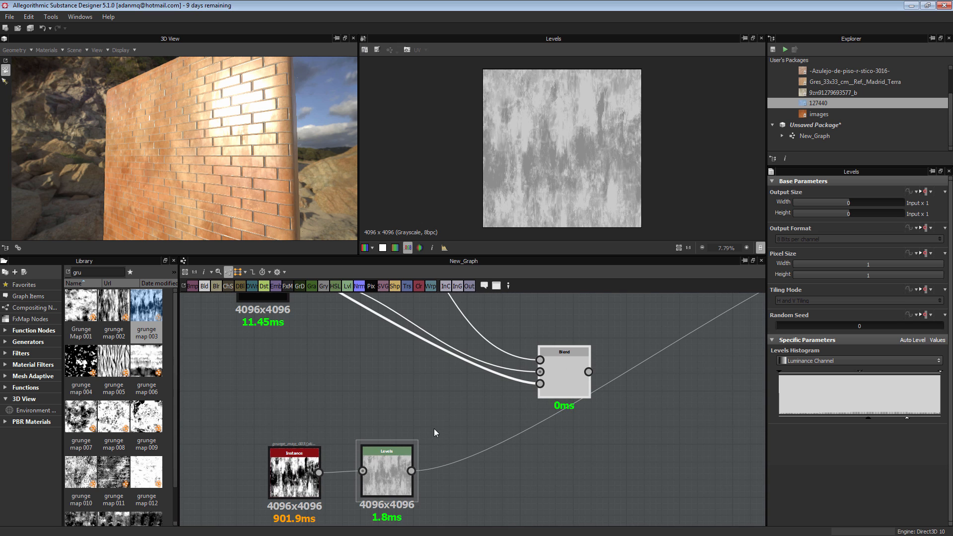
{"action": "middle_click_drag", "start_coordinate": [478, 375], "coordinate": [475, 435]}
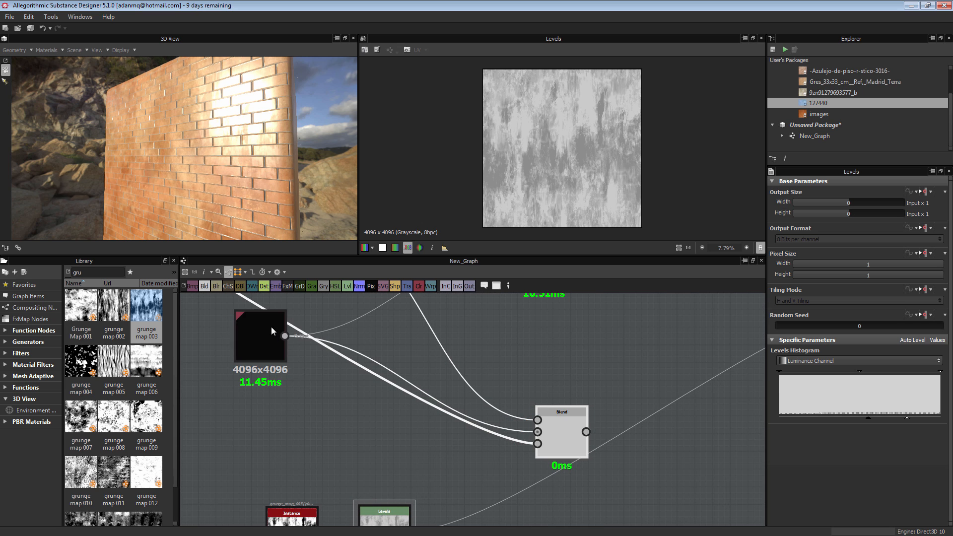
{"action": "left_click_drag", "start_coordinate": [272, 332], "coordinate": [276, 406]}
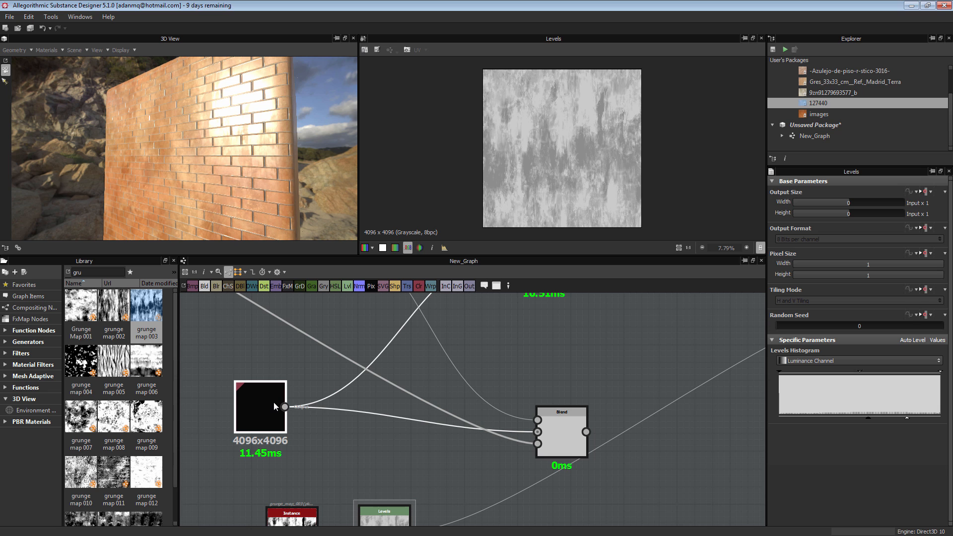
{"action": "left_click", "coordinate": [266, 407]}
{"action": "left_click_drag", "start_coordinate": [266, 407], "coordinate": [283, 407]}
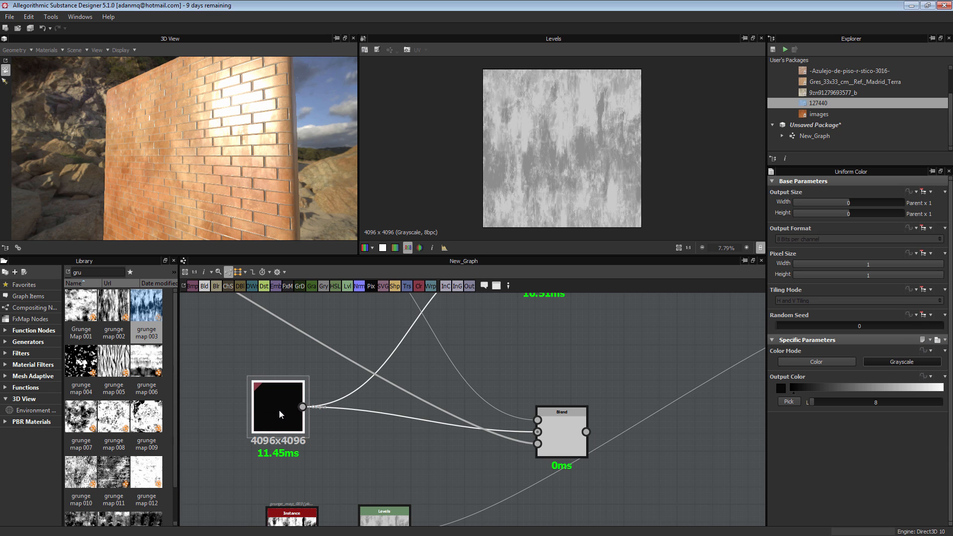
{"action": "scroll", "coordinate": [301, 437], "scroll_direction": "down", "scroll_amount": 2}
{"action": "scroll", "coordinate": [302, 439], "scroll_direction": "down", "scroll_amount": 1}
{"action": "middle_click_drag", "start_coordinate": [322, 442], "coordinate": [319, 410]}
{"action": "scroll", "coordinate": [316, 416], "scroll_direction": "up", "scroll_amount": 3}
{"action": "left_click_drag", "start_coordinate": [260, 371], "coordinate": [258, 385]}
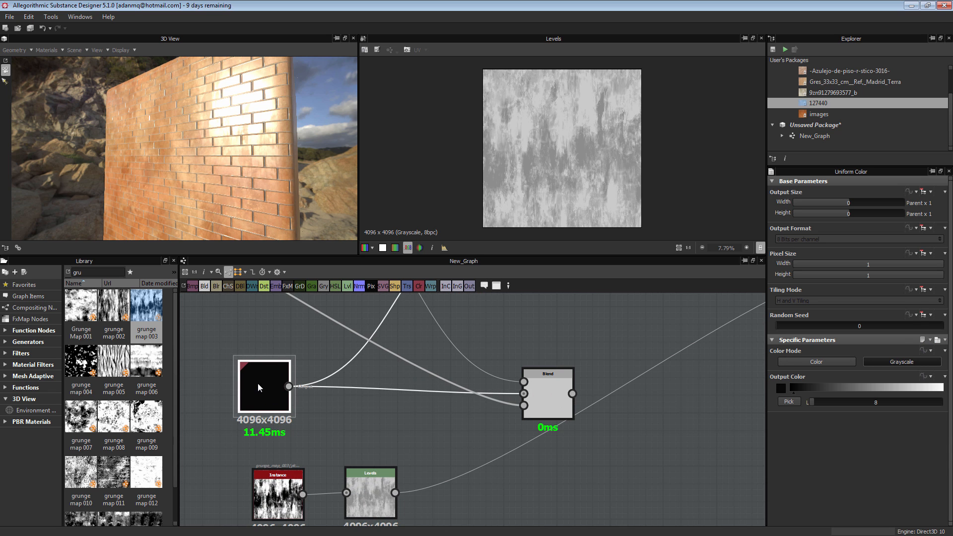
Connect the Levels node to the duplicated Blend's foreground and that Blend's output to the Glossiness output.
{"action": "scroll", "coordinate": [382, 497], "scroll_direction": "up", "scroll_amount": 1}
{"action": "left_click_drag", "start_coordinate": [397, 492], "coordinate": [551, 358]}
{"action": "middle_click_drag", "start_coordinate": [633, 349], "coordinate": [356, 436]}
{"action": "scroll", "coordinate": [357, 436], "scroll_direction": "down", "scroll_amount": 3}
{"action": "left_click_drag", "start_coordinate": [570, 363], "coordinate": [565, 355]}
{"action": "middle_click_drag", "start_coordinate": [334, 457], "coordinate": [488, 391]}
{"action": "scroll", "coordinate": [486, 391], "scroll_direction": "up", "scroll_amount": 3}
Preview the glossiness Blend node and examine its brick pattern and the wall's reflections in the 3D view.
{"action": "double_click", "coordinate": [471, 384]}
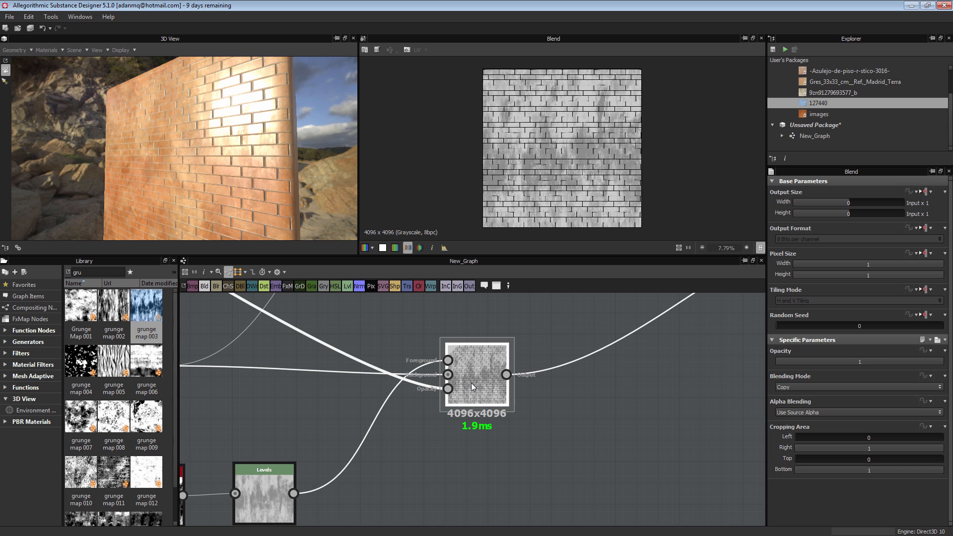
{"action": "scroll", "coordinate": [588, 139], "scroll_direction": "up", "scroll_amount": 10}
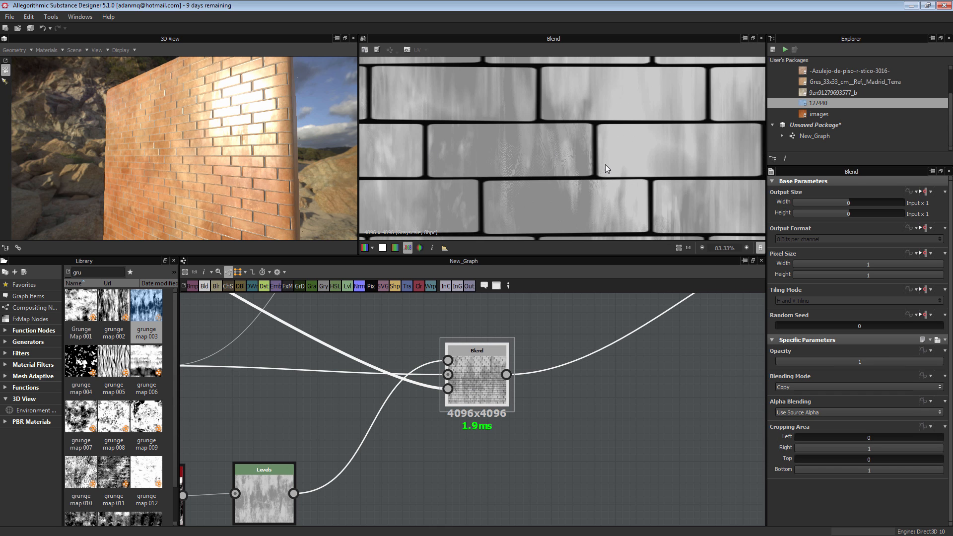
{"action": "scroll", "coordinate": [605, 165], "scroll_direction": "down", "scroll_amount": 7}
{"action": "middle_click_drag", "start_coordinate": [237, 431], "coordinate": [484, 435]}
{"action": "left_click_drag", "start_coordinate": [389, 367], "coordinate": [390, 390]}
{"action": "left_click_drag", "start_coordinate": [274, 127], "coordinate": [247, 167]}
{"action": "scroll", "coordinate": [258, 160], "scroll_direction": "up", "scroll_amount": 6}
{"action": "scroll", "coordinate": [487, 329], "scroll_direction": "down", "scroll_amount": 10}
{"action": "scroll", "coordinate": [472, 323], "scroll_direction": "up", "scroll_amount": 3}
{"action": "middle_click_drag", "start_coordinate": [507, 320], "coordinate": [546, 380]}
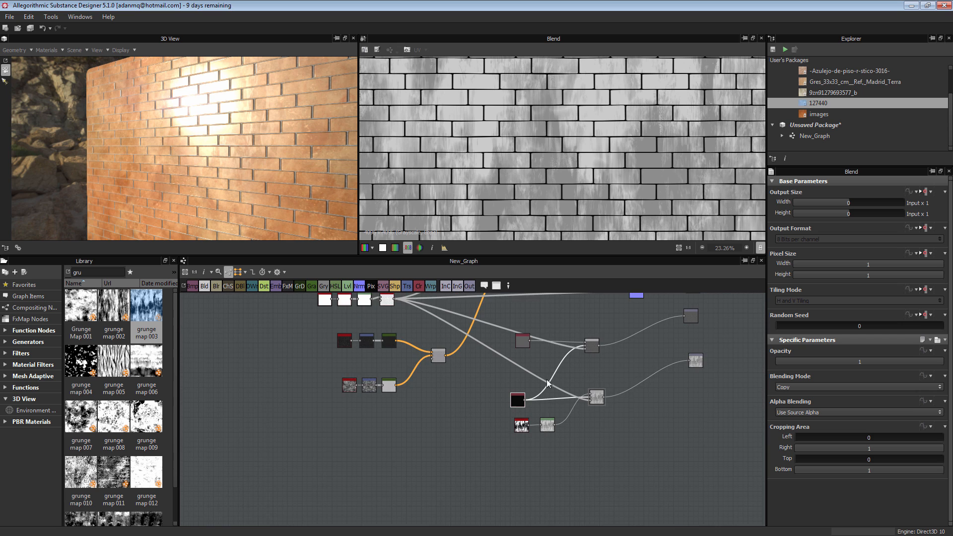
Move the specular Blend node down and the grey Uniform Color node up in the graph.
{"action": "scroll", "coordinate": [561, 402], "scroll_direction": "up", "scroll_amount": 1}
{"action": "left_click_drag", "start_coordinate": [597, 331], "coordinate": [603, 355]}
{"action": "left_click_drag", "start_coordinate": [513, 330], "coordinate": [519, 313]}
{"action": "middle_click_drag", "start_coordinate": [520, 346], "coordinate": [589, 399]}
{"action": "scroll", "coordinate": [441, 393], "scroll_direction": "up", "scroll_amount": 4}
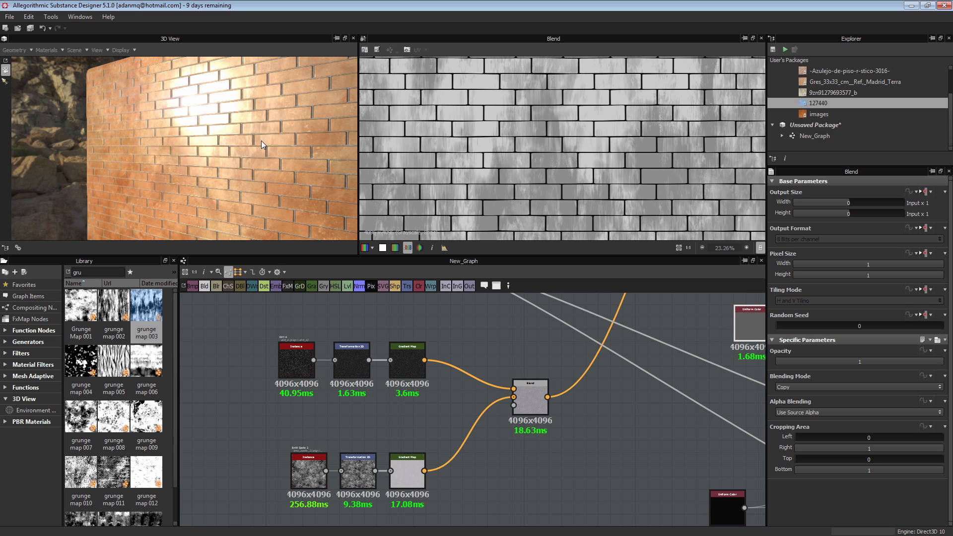
Select the two gradient-mapped noise chains with their Blend node and move the group down and left.
{"action": "mouse_move", "coordinate": [281, 155]}
{"action": "left_mouse_down"}
{"action": "mouse_move", "coordinate": [240, 153]}
{"action": "mouse_move", "coordinate": [279, 154]}
{"action": "left_mouse_up"}
{"action": "scroll", "coordinate": [427, 396], "scroll_direction": "down", "scroll_amount": 3}
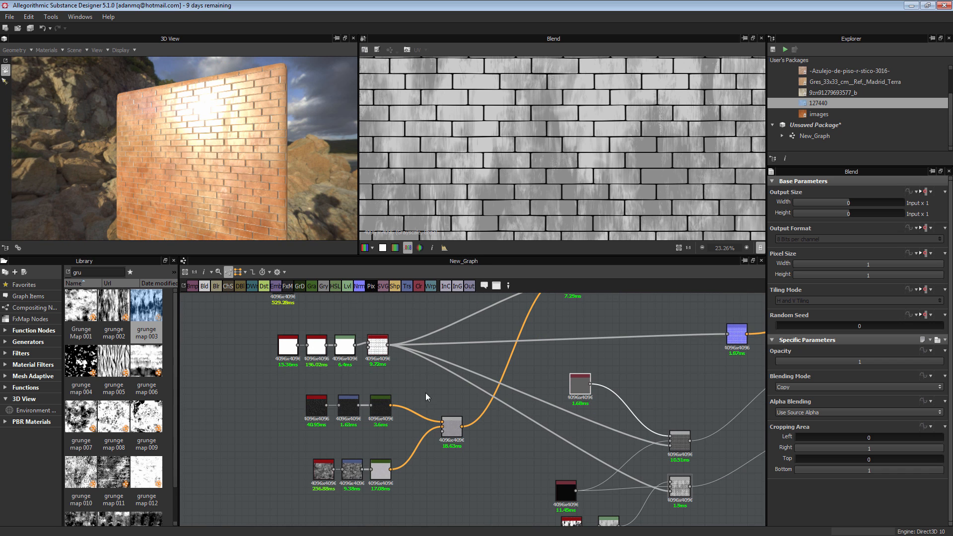
{"action": "middle_click_drag", "start_coordinate": [432, 371], "coordinate": [421, 401]}
{"action": "middle_click_drag", "start_coordinate": [371, 451], "coordinate": [377, 367]}
{"action": "left_click_drag", "start_coordinate": [264, 339], "coordinate": [441, 451]}
{"action": "left_click_drag", "start_coordinate": [452, 376], "coordinate": [394, 419]}
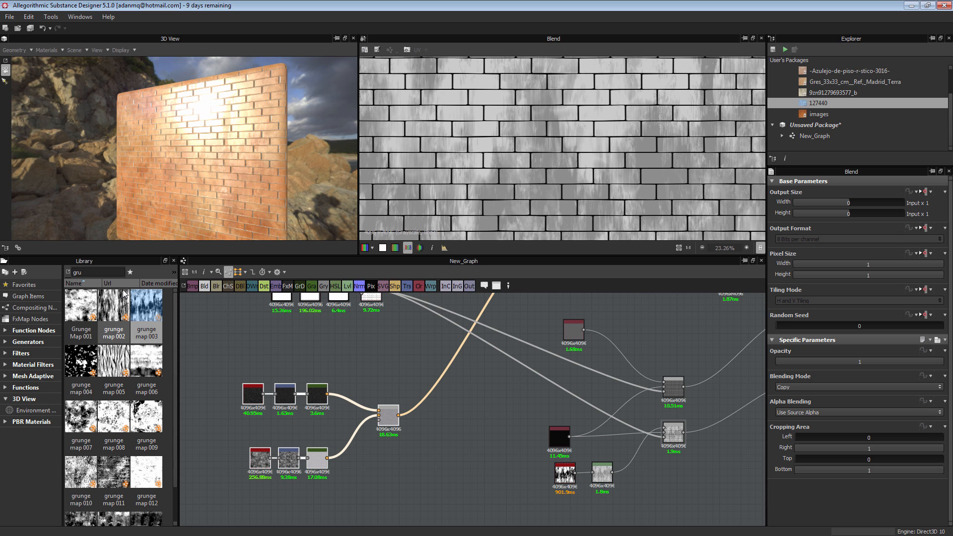
Search the library for "noise" and add BnW Spots 2 beside the colour Blend node, viewing its full texture.
{"action": "type", "text": "nois"}
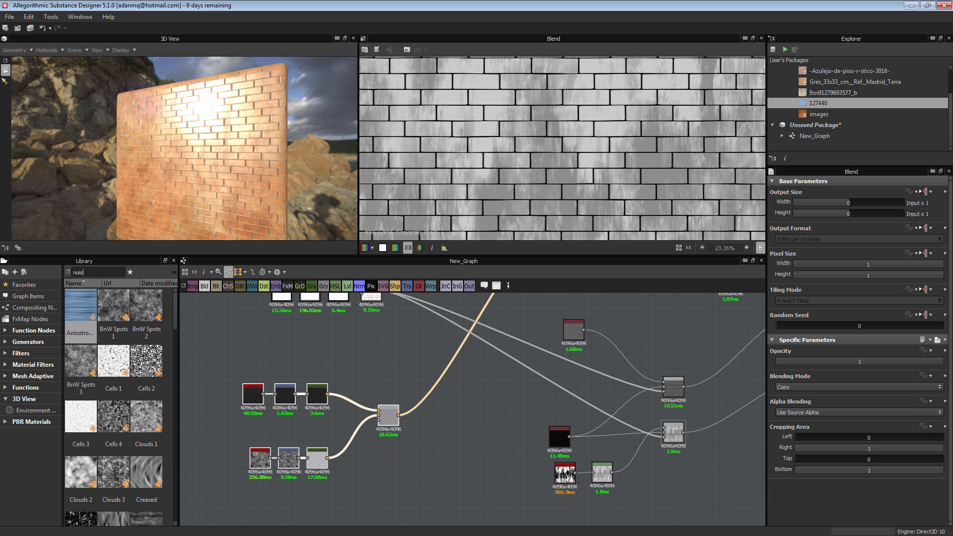
{"action": "left_click_drag", "start_coordinate": [146, 305], "coordinate": [466, 415]}
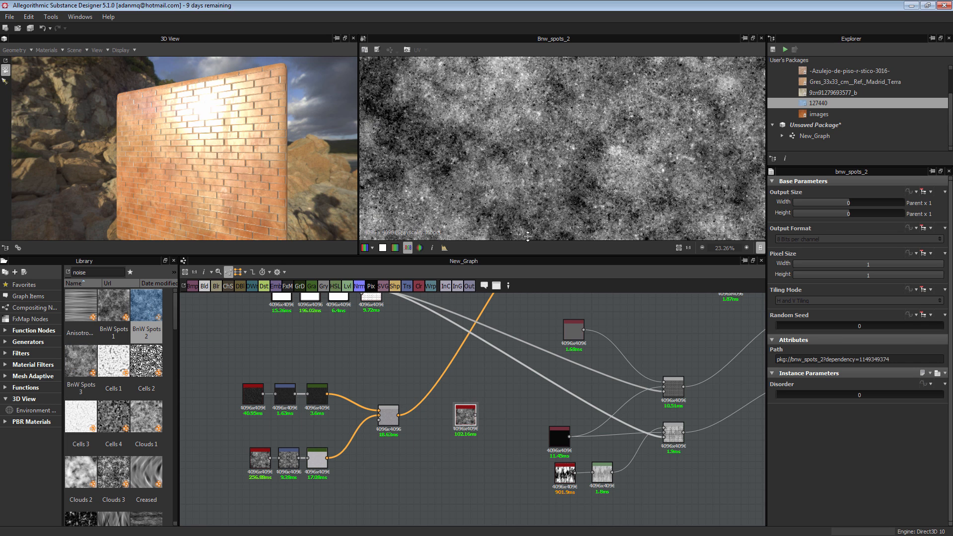
{"action": "scroll", "coordinate": [561, 147], "scroll_direction": "down", "scroll_amount": 5}
{"action": "scroll", "coordinate": [562, 147], "scroll_direction": "up", "scroll_amount": 2}
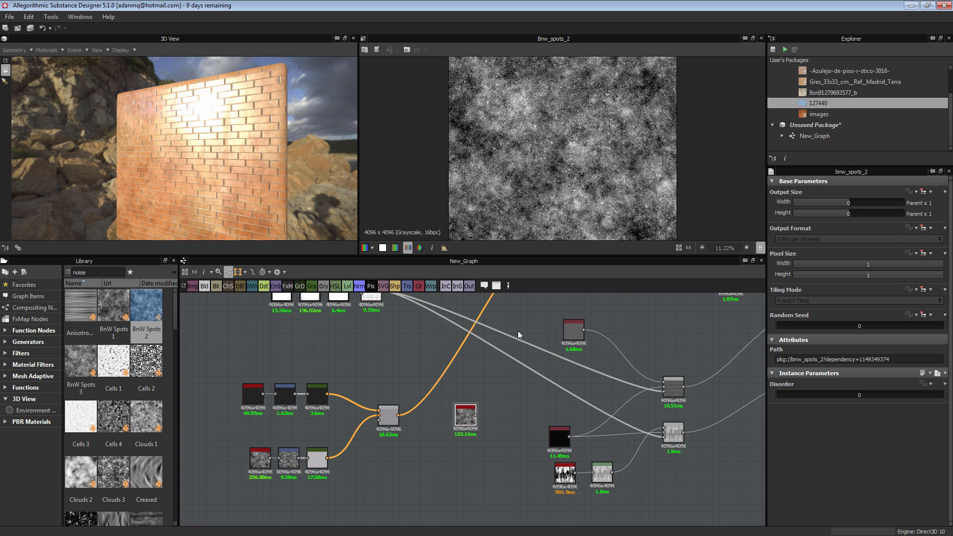
Move the two gradient-mapped noise chains and their Blend node up, closer together, keeping BnW Spots 2 to their right.
{"action": "left_click_drag", "start_coordinate": [469, 423], "coordinate": [389, 372]}
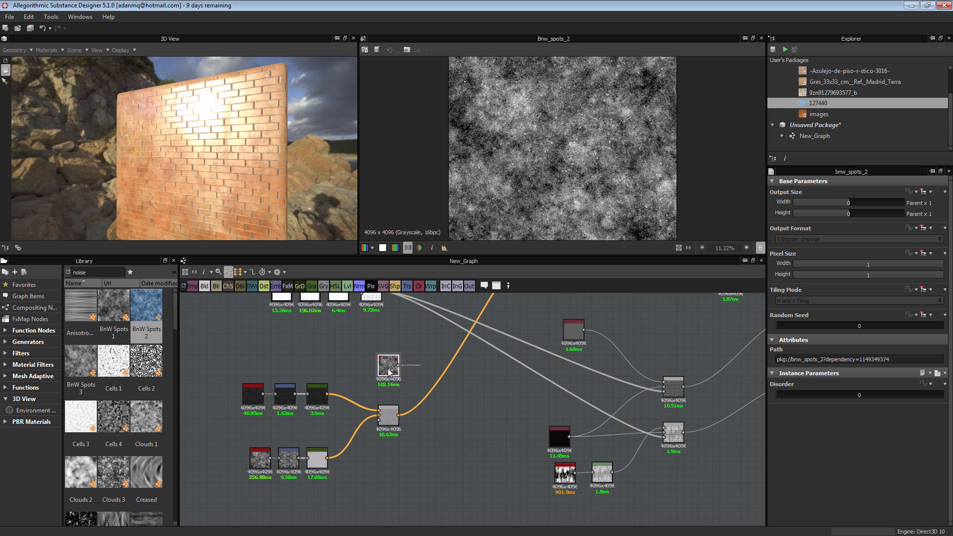
{"action": "left_click_drag", "start_coordinate": [389, 372], "coordinate": [462, 443]}
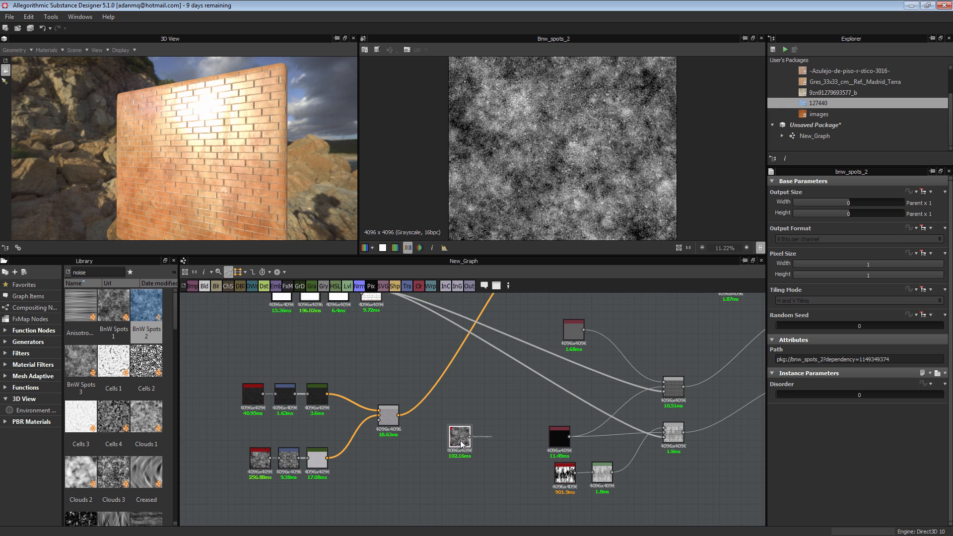
{"action": "left_click_drag", "start_coordinate": [399, 411], "coordinate": [381, 420]}
{"action": "left_click", "coordinate": [462, 441]}
{"action": "left_click_drag", "start_coordinate": [458, 431], "coordinate": [467, 424]}
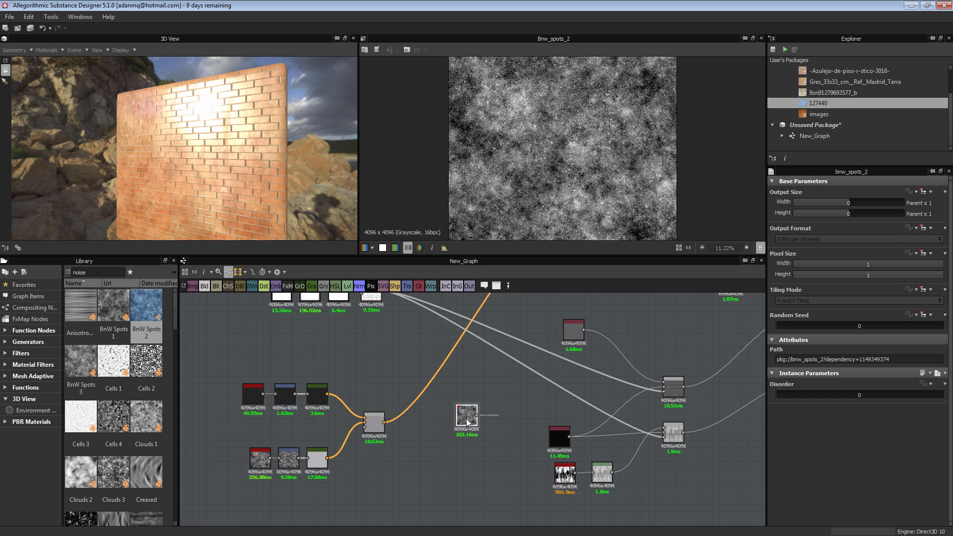
{"action": "left_click_drag", "start_coordinate": [404, 499], "coordinate": [240, 369]}
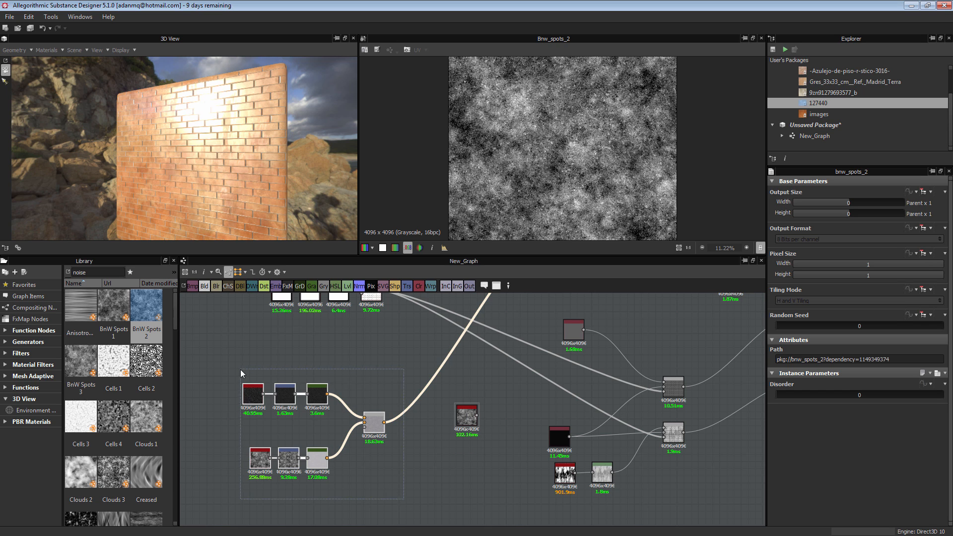
{"action": "left_click_drag", "start_coordinate": [317, 404], "coordinate": [320, 368]}
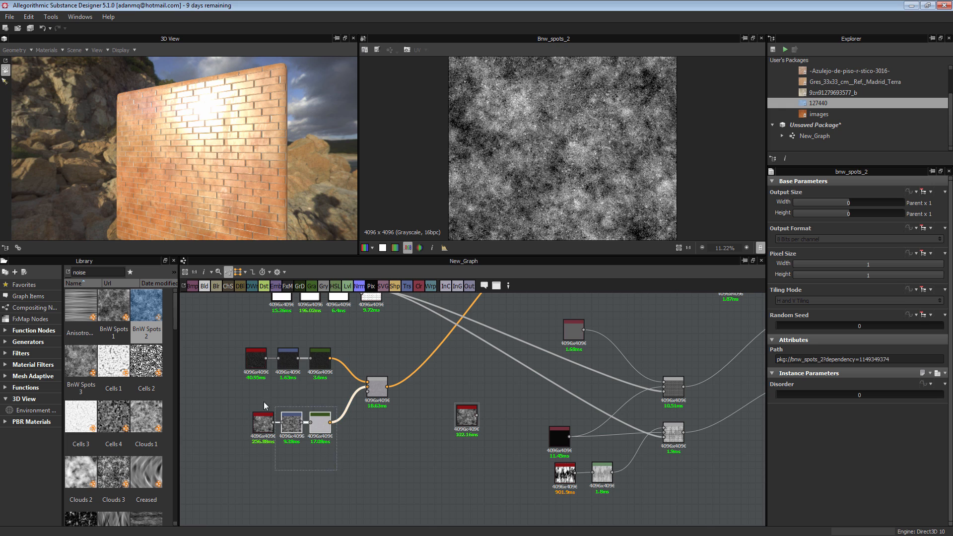
{"action": "left_click_drag", "start_coordinate": [316, 433], "coordinate": [313, 418]}
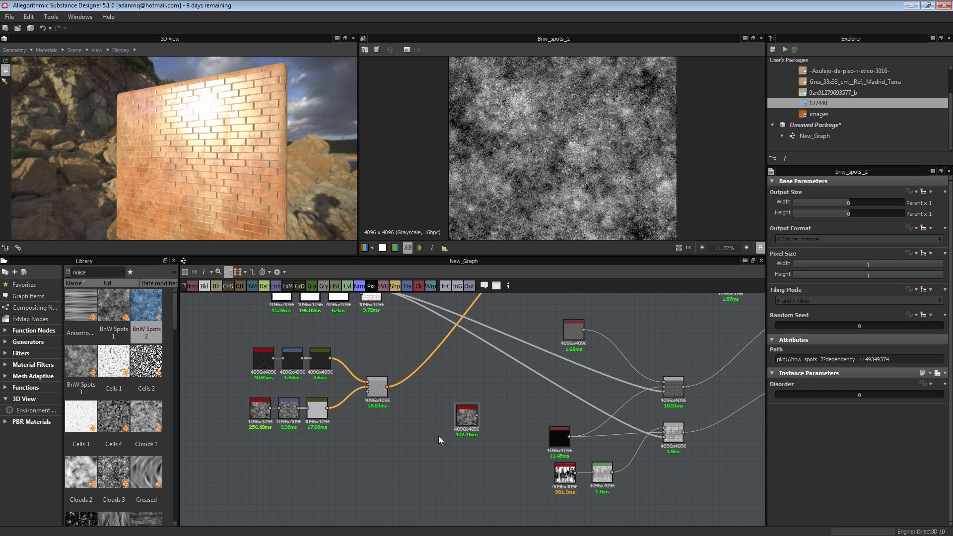
Shift BnW Spots 2 slightly and move the Normal node left, closer to the Tile Generator.
{"action": "middle_click_drag", "start_coordinate": [461, 412], "coordinate": [429, 392]}
{"action": "scroll", "coordinate": [430, 392], "scroll_direction": "up", "scroll_amount": 3}
{"action": "left_click_drag", "start_coordinate": [397, 388], "coordinate": [472, 378]}
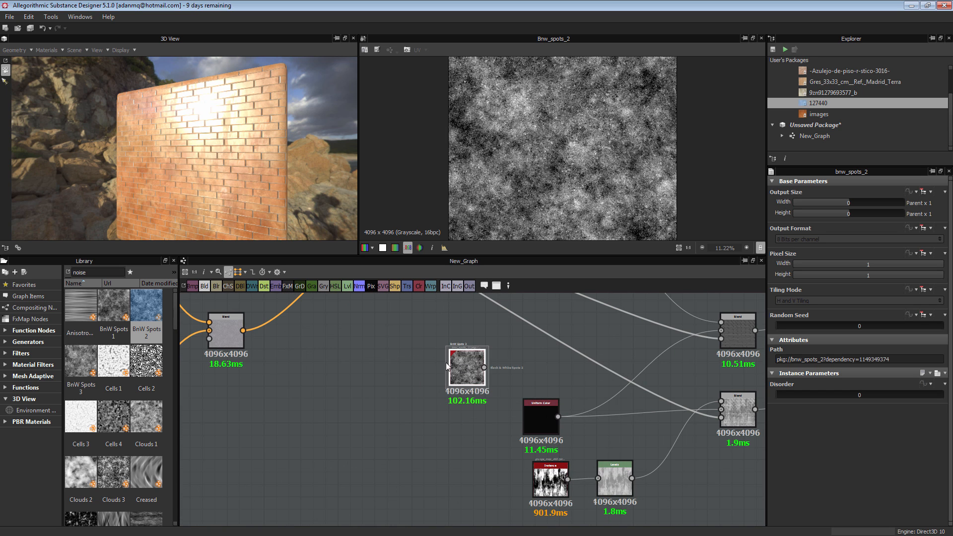
{"action": "scroll", "coordinate": [448, 366], "scroll_direction": "down", "scroll_amount": 3}
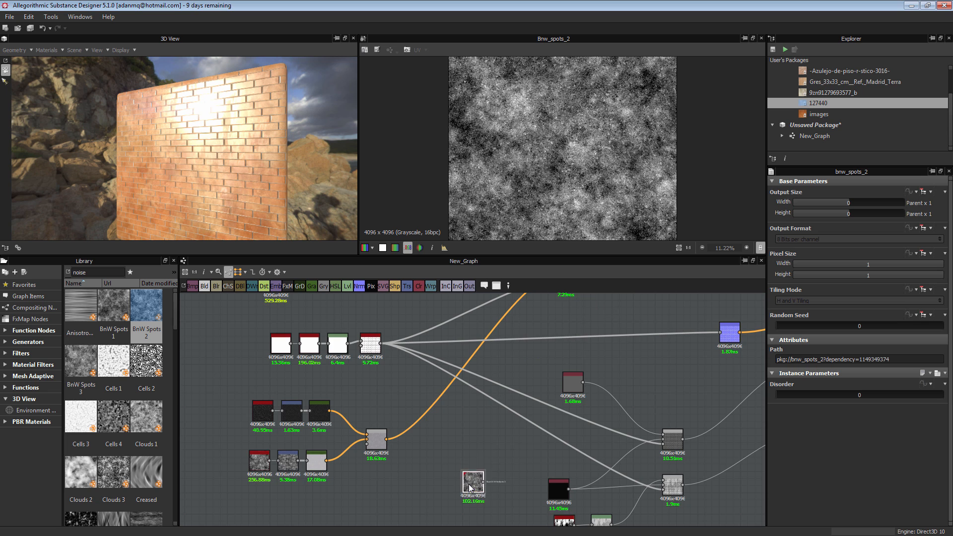
{"action": "left_click_drag", "start_coordinate": [469, 485], "coordinate": [465, 478]}
{"action": "middle_click_drag", "start_coordinate": [704, 355], "coordinate": [584, 351]}
{"action": "left_click_drag", "start_coordinate": [607, 332], "coordinate": [557, 331]}
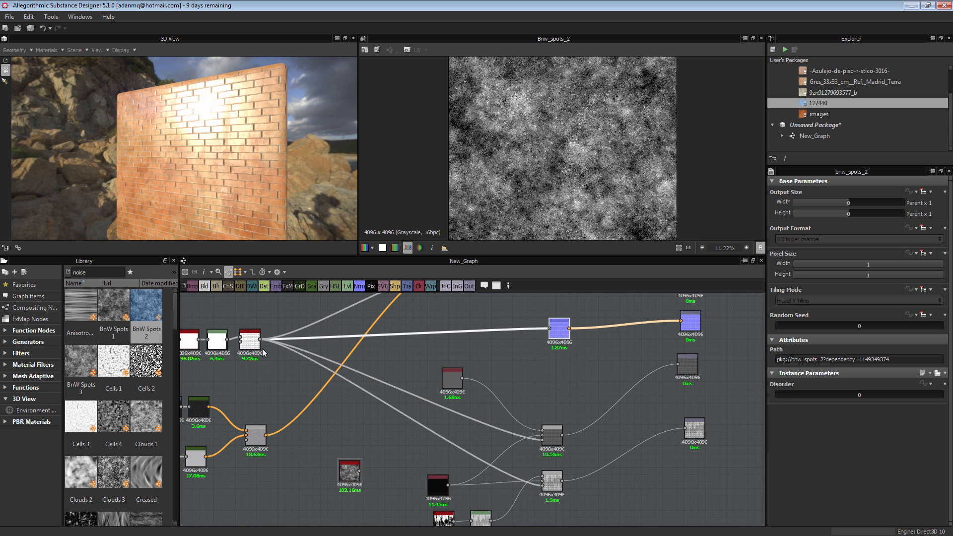
{"action": "scroll", "coordinate": [253, 343], "scroll_direction": "up", "scroll_amount": 3}
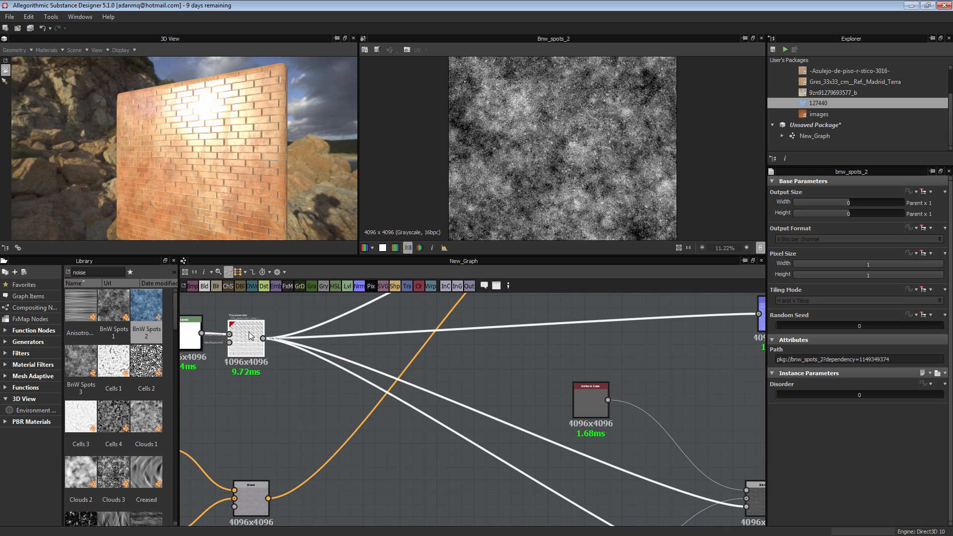
{"action": "scroll", "coordinate": [278, 357], "scroll_direction": "down", "scroll_amount": 3}
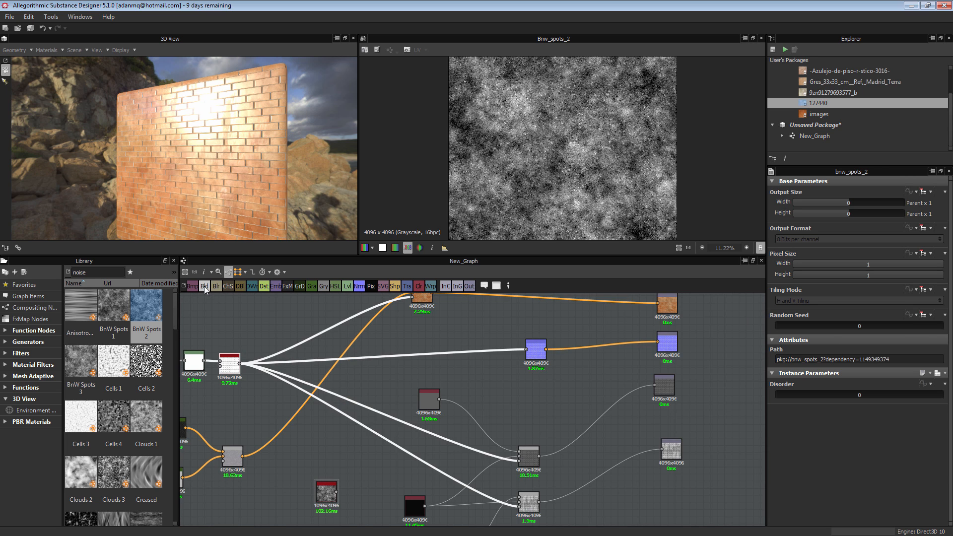
{"action": "left_click", "coordinate": [204, 286]}
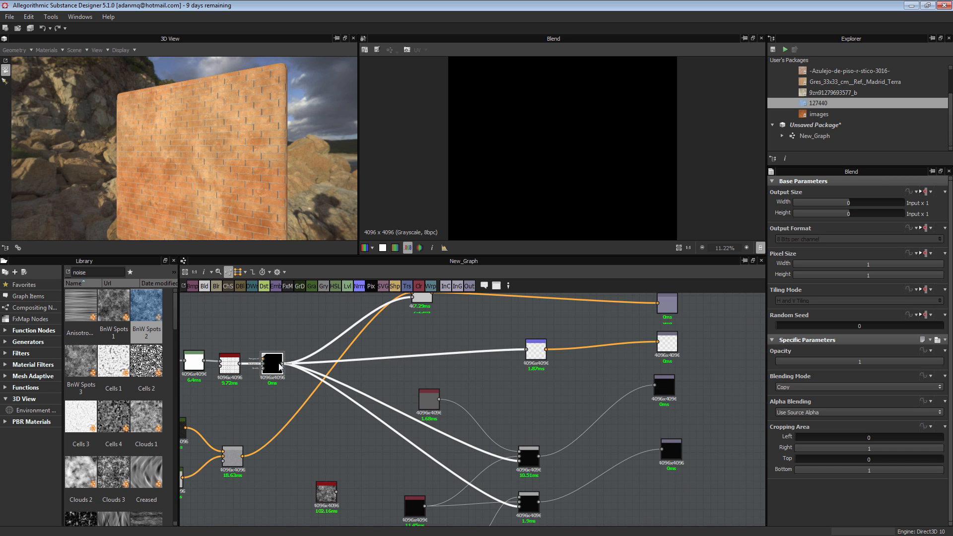
{"action": "key", "text": "ctrl+z"}
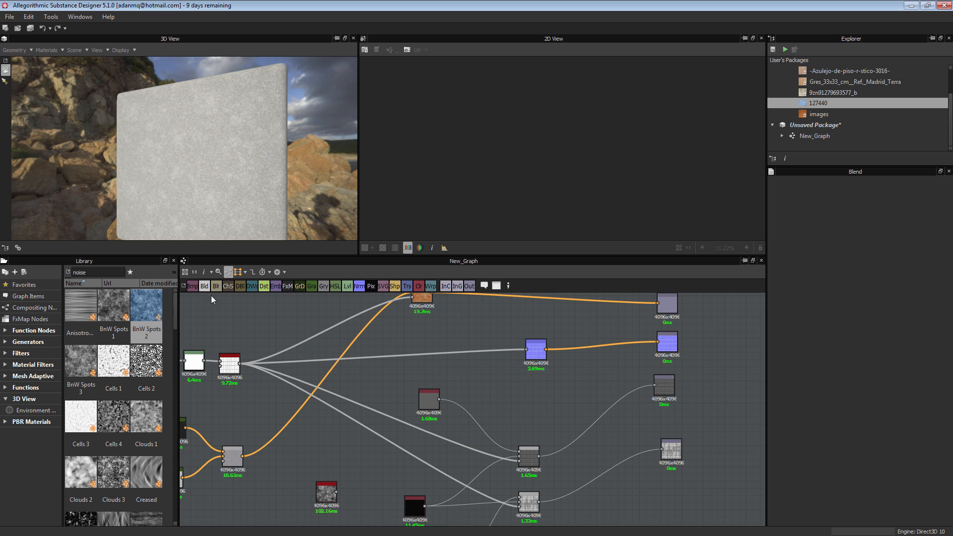
Add a Blend node between the Tile Generator and the Normal node, with the tiles as its Background and its output feeding Normal.
{"action": "left_click", "coordinate": [204, 286]}
{"action": "left_click_drag", "start_coordinate": [471, 410], "coordinate": [390, 372]}
{"action": "scroll", "coordinate": [366, 363], "scroll_direction": "up", "scroll_amount": 3}
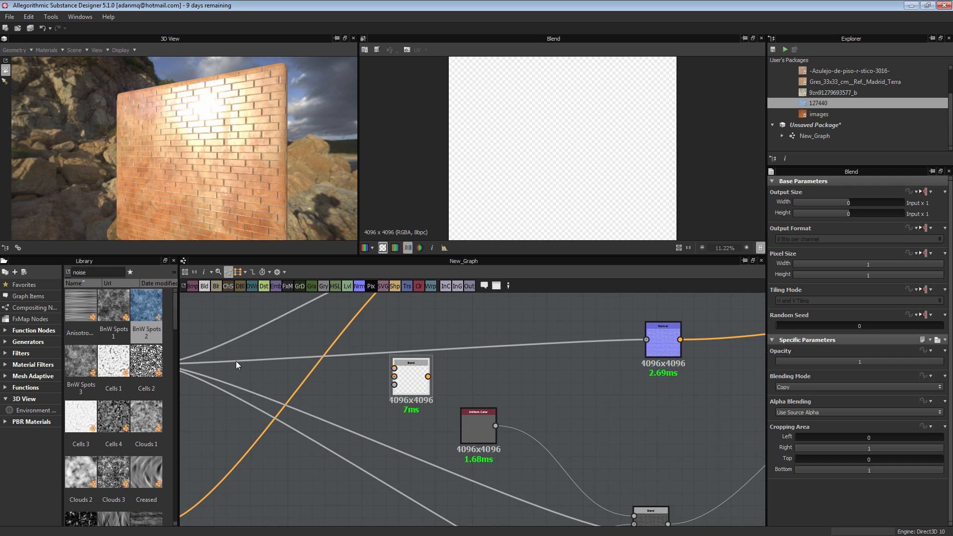
{"action": "middle_click_drag", "start_coordinate": [236, 362], "coordinate": [328, 352]}
{"action": "left_click_drag", "start_coordinate": [474, 373], "coordinate": [485, 368]}
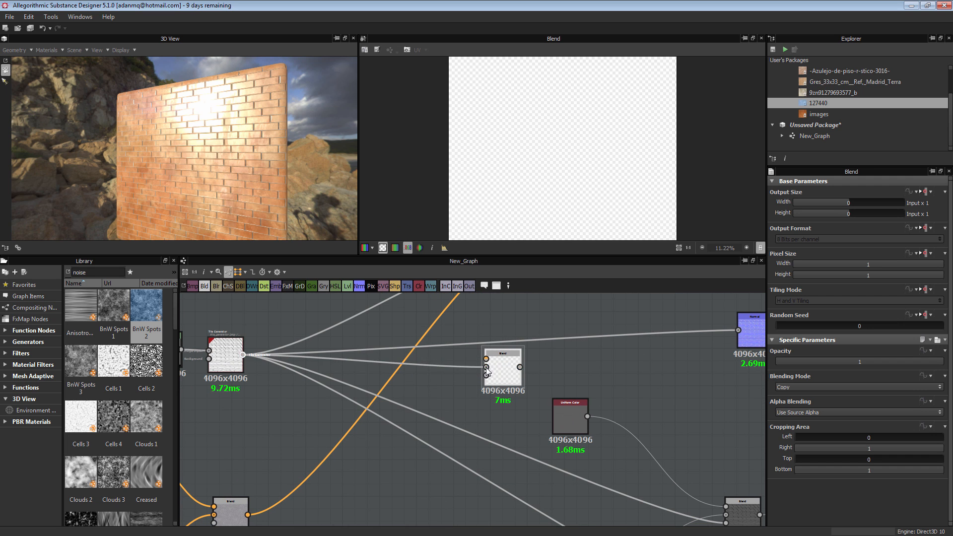
{"action": "scroll", "coordinate": [544, 390], "scroll_direction": "up", "scroll_amount": 1}
{"action": "middle_click_drag", "start_coordinate": [543, 390], "coordinate": [326, 379]}
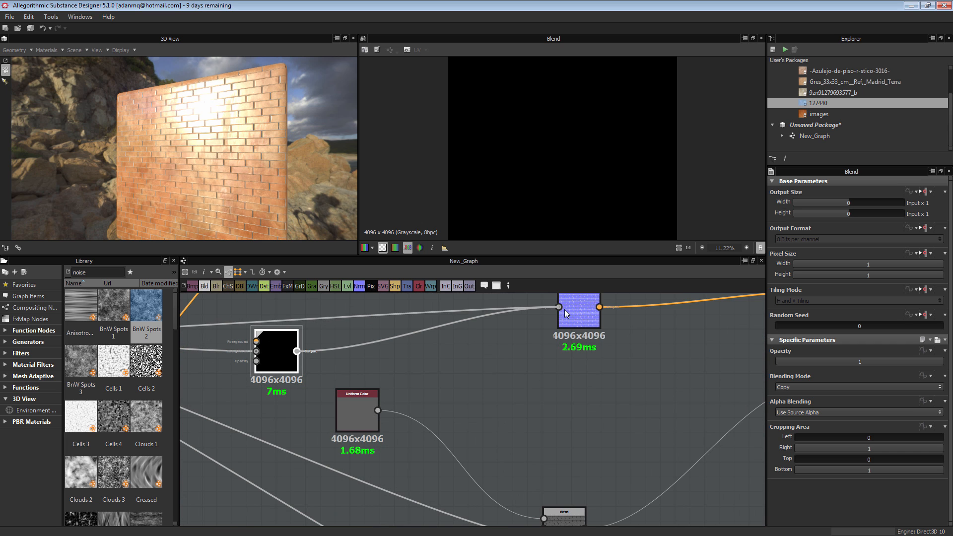
{"action": "left_click_drag", "start_coordinate": [564, 309], "coordinate": [560, 308]}
Move BnW Spots 2 up beside the new Blend node and connect it to the Blend's Foreground input.
{"action": "scroll", "coordinate": [372, 360], "scroll_direction": "down", "scroll_amount": 3}
{"action": "middle_click_drag", "start_coordinate": [405, 385], "coordinate": [528, 355]}
{"action": "left_click_drag", "start_coordinate": [361, 475], "coordinate": [353, 305]}
{"action": "scroll", "coordinate": [406, 392], "scroll_direction": "up", "scroll_amount": 3}
{"action": "middle_click_drag", "start_coordinate": [406, 392], "coordinate": [393, 455]}
{"action": "scroll", "coordinate": [364, 318], "scroll_direction": "up", "scroll_amount": 1}
{"action": "mouse_move", "coordinate": [365, 317]}
{"action": "middle_mouse_down"}
{"action": "mouse_move", "coordinate": [355, 391]}
{"action": "mouse_move", "coordinate": [405, 392]}
{"action": "mouse_move", "coordinate": [360, 303]}
{"action": "middle_mouse_up"}
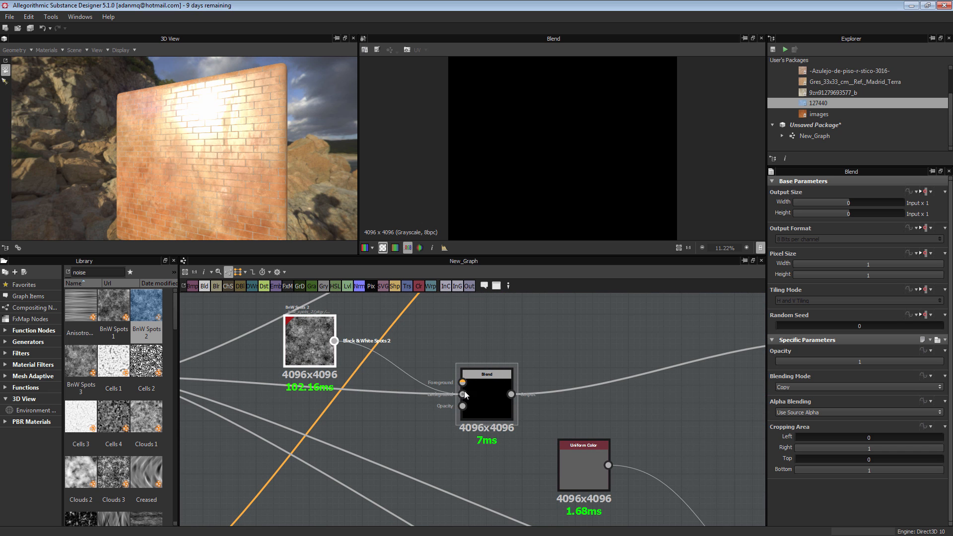
{"action": "left_click_drag", "start_coordinate": [464, 391], "coordinate": [462, 384]}
{"action": "left_click_drag", "start_coordinate": [306, 342], "coordinate": [302, 333]}
Try the Add (Linear Dodge) blending mode on the new Blend node and examine the bricks up close.
{"action": "middle_click_drag", "start_coordinate": [543, 406], "coordinate": [385, 384]}
{"action": "left_click", "coordinate": [329, 373]}
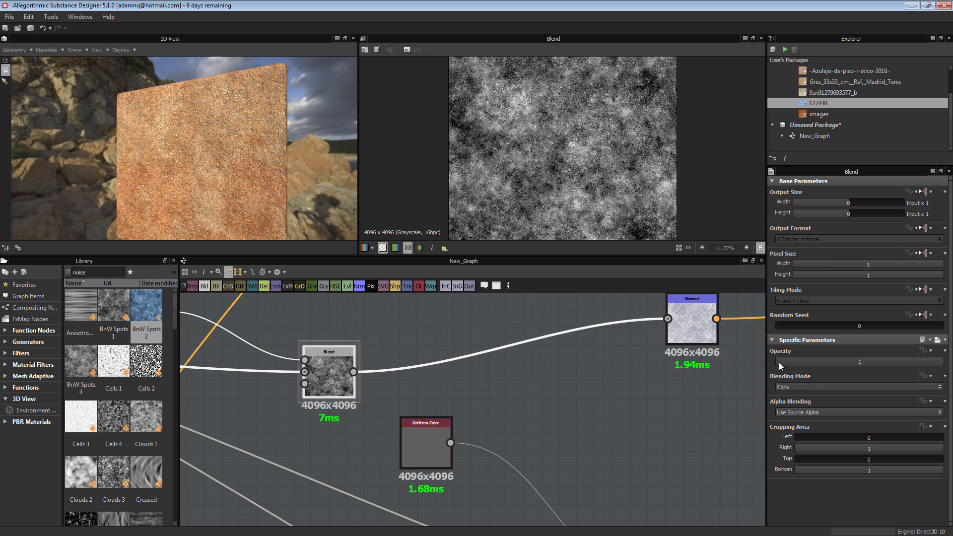
{"action": "left_click", "coordinate": [796, 384]}
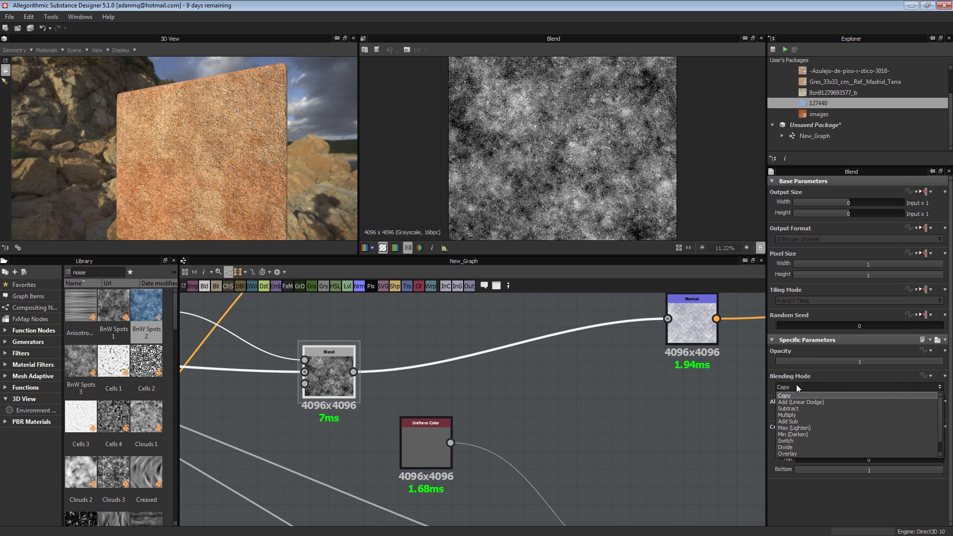
{"action": "left_click", "coordinate": [796, 404]}
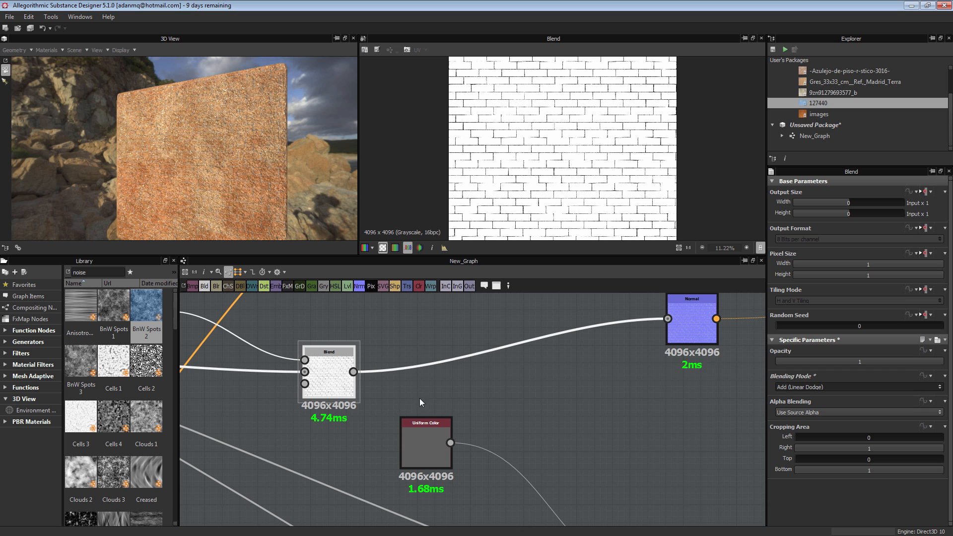
{"action": "middle_click_drag", "start_coordinate": [424, 398], "coordinate": [444, 395]}
{"action": "scroll", "coordinate": [573, 177], "scroll_direction": "up", "scroll_amount": 8}
{"action": "scroll", "coordinate": [574, 177], "scroll_direction": "up", "scroll_amount": 2}
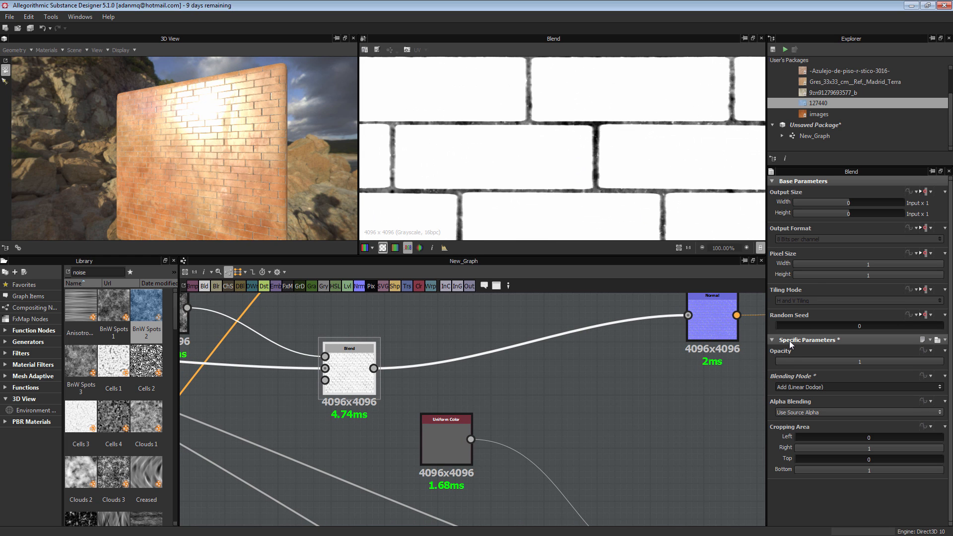
Set the Blend node's blending mode to Subtract and inspect the brick surface up close in the 3D view.
{"action": "left_click", "coordinate": [793, 385]}
{"action": "left_click", "coordinate": [797, 409]}
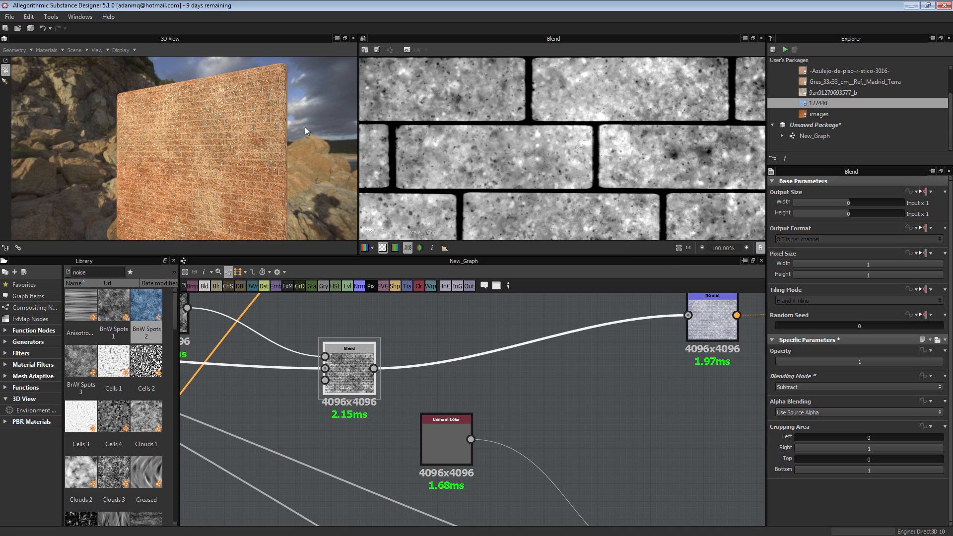
{"action": "scroll", "coordinate": [302, 126], "scroll_direction": "up", "scroll_amount": 5}
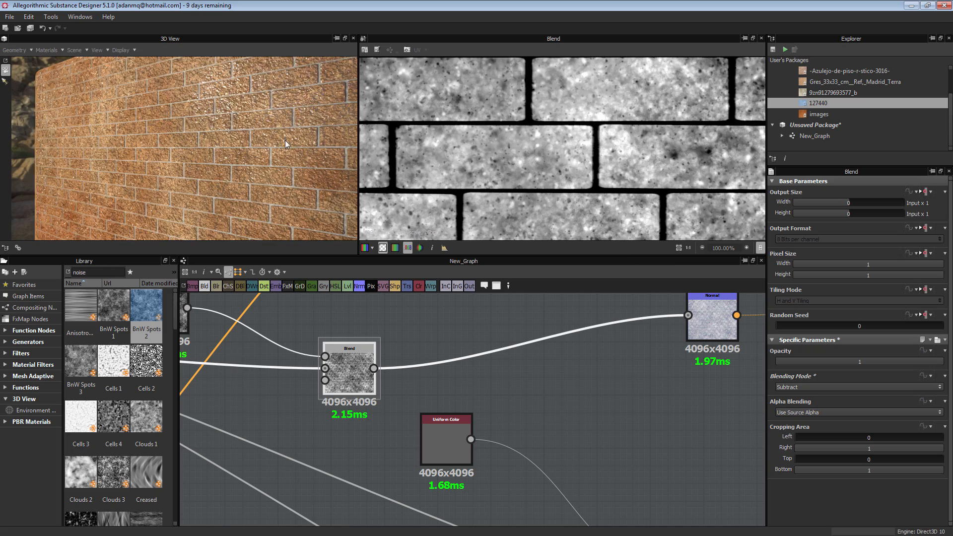
{"action": "left_click_drag", "start_coordinate": [285, 144], "coordinate": [272, 171]}
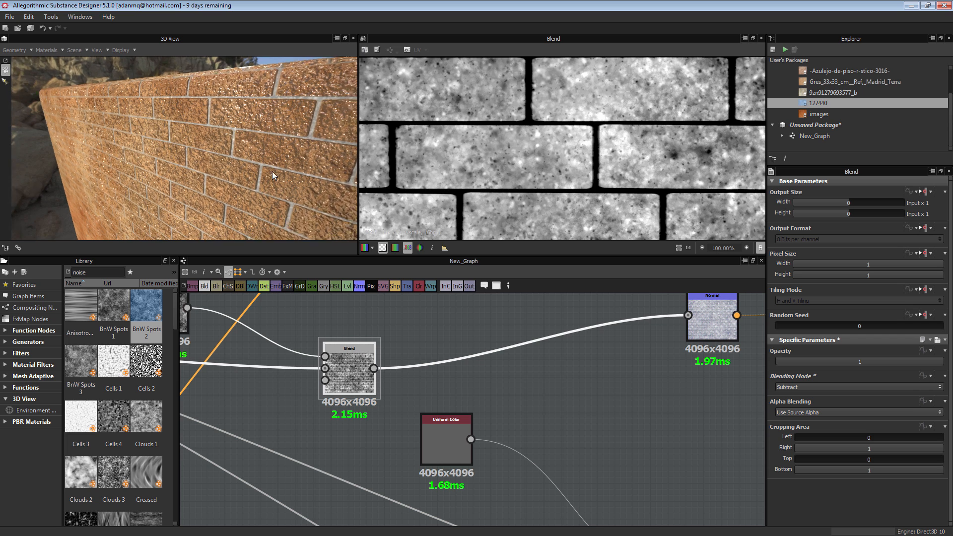
Try the Blend node's opacity at 0.2 and at 0.1, checking the brick roughness in the 3D view.
{"action": "left_click", "coordinate": [860, 364]}
{"action": "type", "text": "0.2"}
{"action": "key", "text": "Return"}
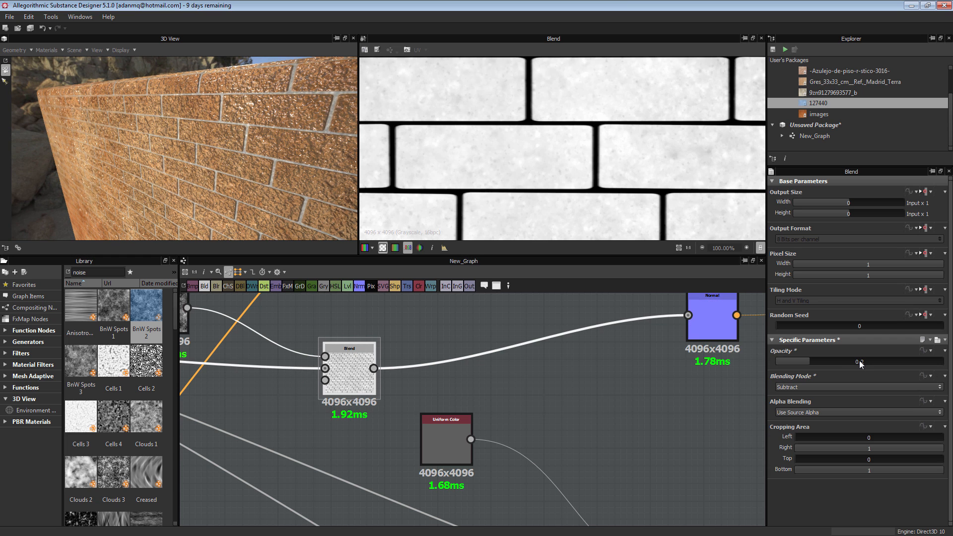
{"action": "left_click_drag", "start_coordinate": [256, 218], "coordinate": [243, 163]}
{"action": "type", "text": "0.1"}
{"action": "key", "text": "Return"}
{"action": "left_click_drag", "start_coordinate": [326, 144], "coordinate": [289, 163]}
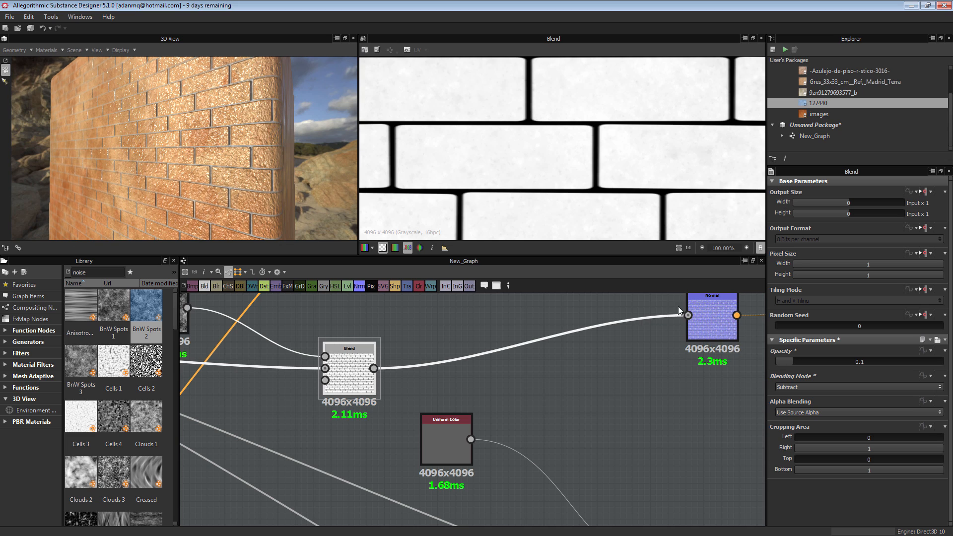
Compare the Blend and Normal node outputs, and set the Normal node's intensity to 8.
{"action": "double_click", "coordinate": [715, 320]}
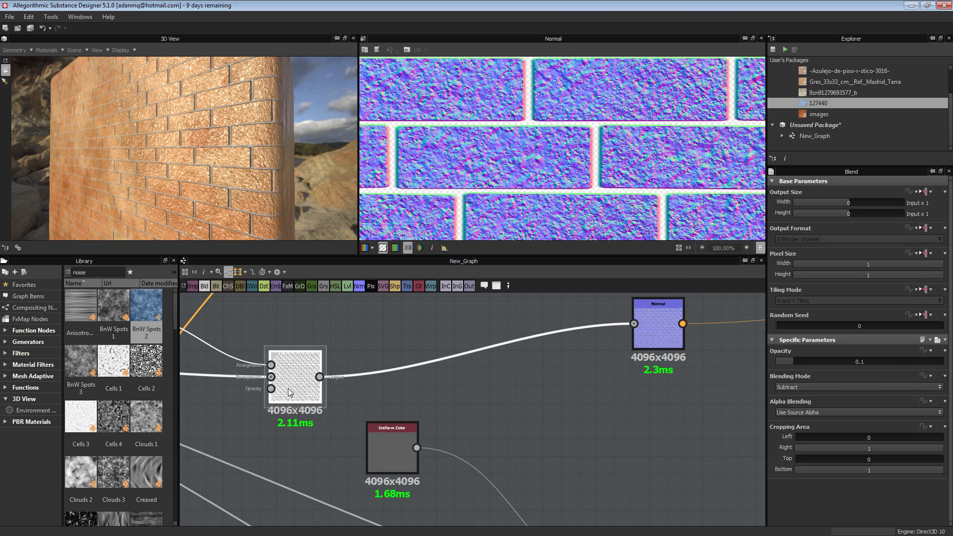
{"action": "double_click", "coordinate": [290, 392]}
{"action": "double_click", "coordinate": [662, 329]}
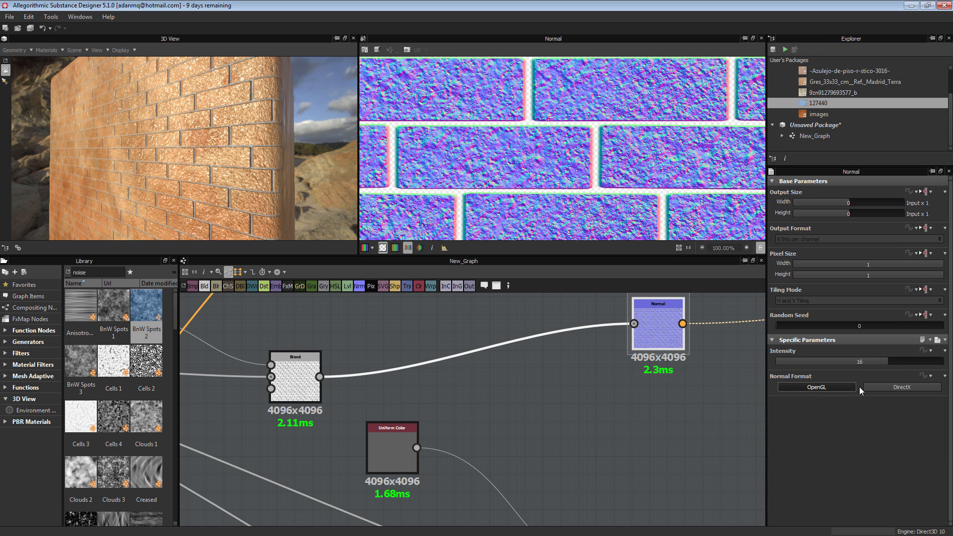
{"action": "type", "text": "8"}
{"action": "key", "text": "Return"}
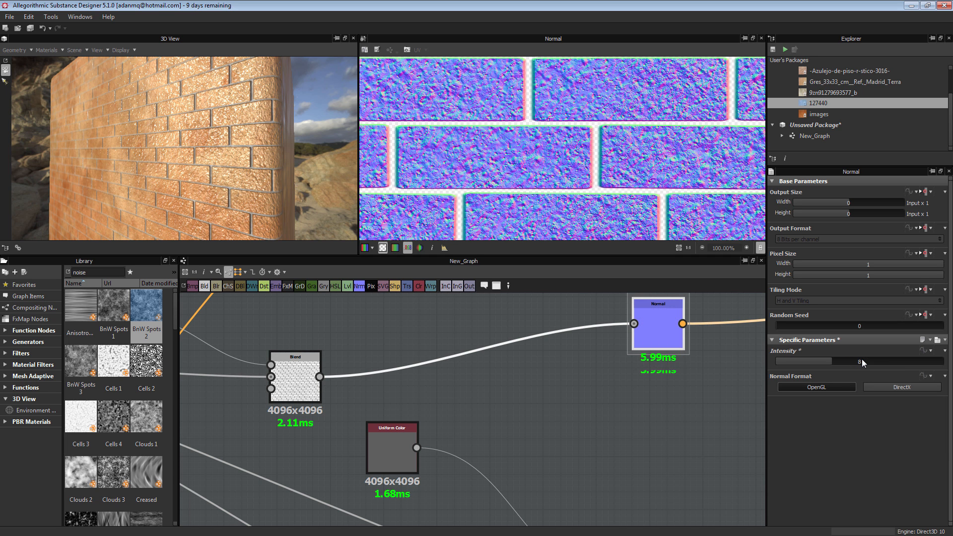
Set the Blend node's opacity to 0.05 and check the wall's relief in the 3D view.
{"action": "double_click", "coordinate": [303, 405]}
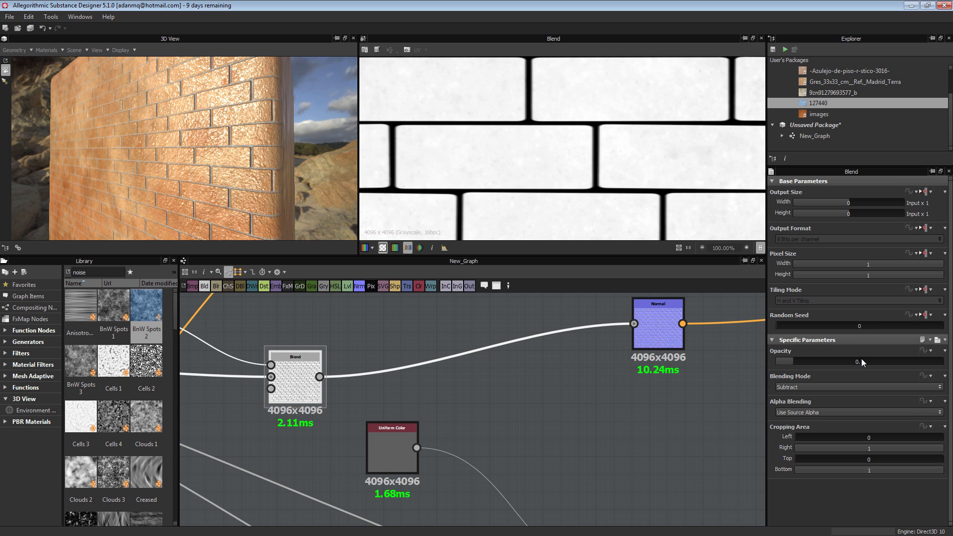
{"action": "type", "text": "0.05"}
{"action": "key", "text": "Return"}
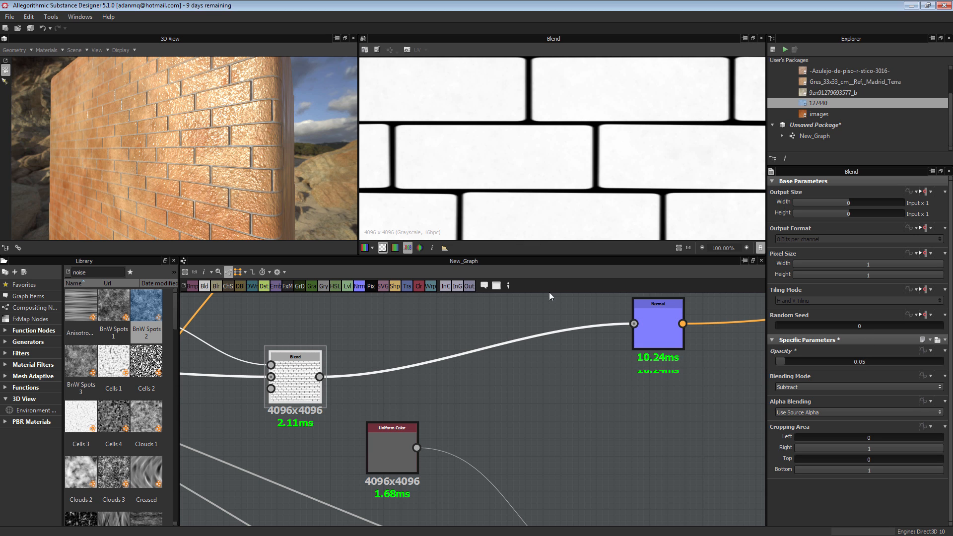
{"action": "left_click_drag", "start_coordinate": [219, 177], "coordinate": [238, 177]}
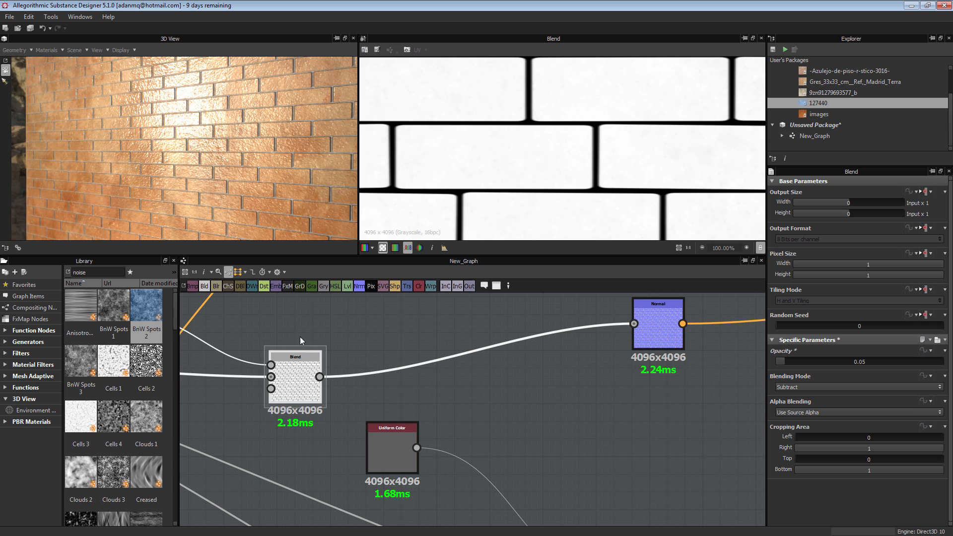
Move BnW Spots 2 up and left, preview it, and insert a Transformation 2D node between it and the Blend node.
{"action": "scroll", "coordinate": [308, 344], "scroll_direction": "down", "scroll_amount": 2}
{"action": "middle_click_drag", "start_coordinate": [309, 344], "coordinate": [432, 371]}
{"action": "middle_click_drag", "start_coordinate": [365, 345], "coordinate": [398, 372]}
{"action": "scroll", "coordinate": [399, 373], "scroll_direction": "up", "scroll_amount": 1}
{"action": "left_click_drag", "start_coordinate": [371, 410], "coordinate": [335, 357]}
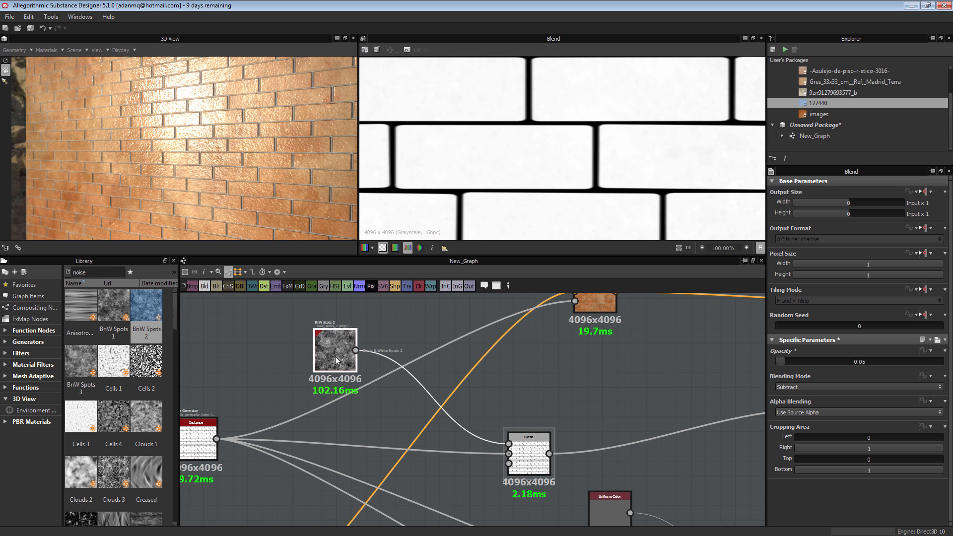
{"action": "double_click", "coordinate": [335, 356]}
{"action": "scroll", "coordinate": [420, 398], "scroll_direction": "up", "scroll_amount": 2}
{"action": "scroll", "coordinate": [420, 397], "scroll_direction": "up", "scroll_amount": 1}
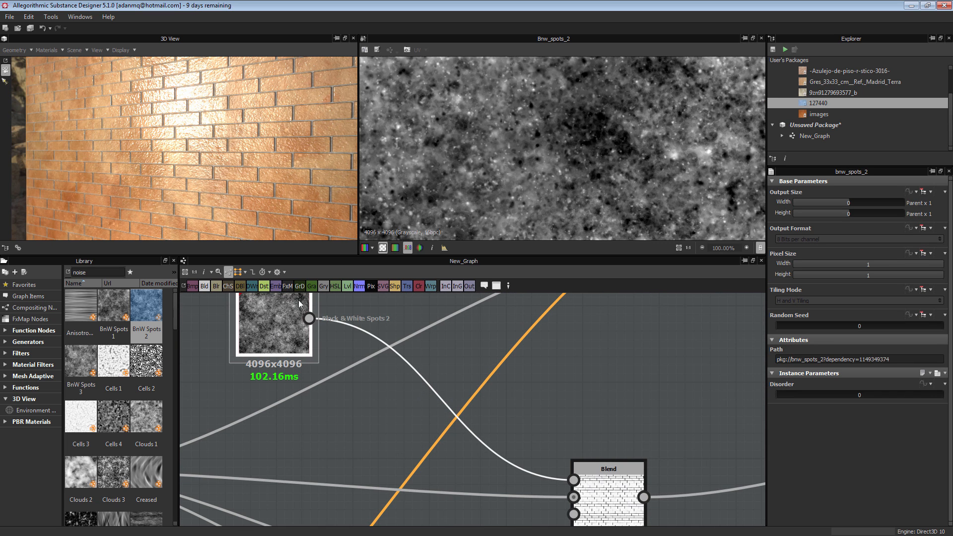
{"action": "left_click", "coordinate": [407, 286]}
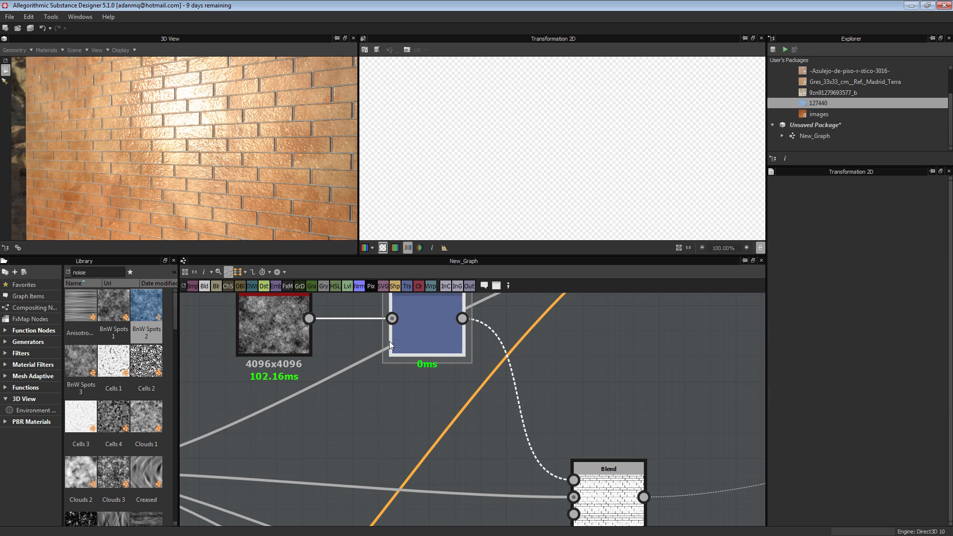
Scale the BnW Spots 2 noise down in the Transformation 2D node with offset 0.4333, -0.4333, checking the brick surface in 3D.
{"action": "scroll", "coordinate": [633, 394], "scroll_direction": "down", "scroll_amount": 2}
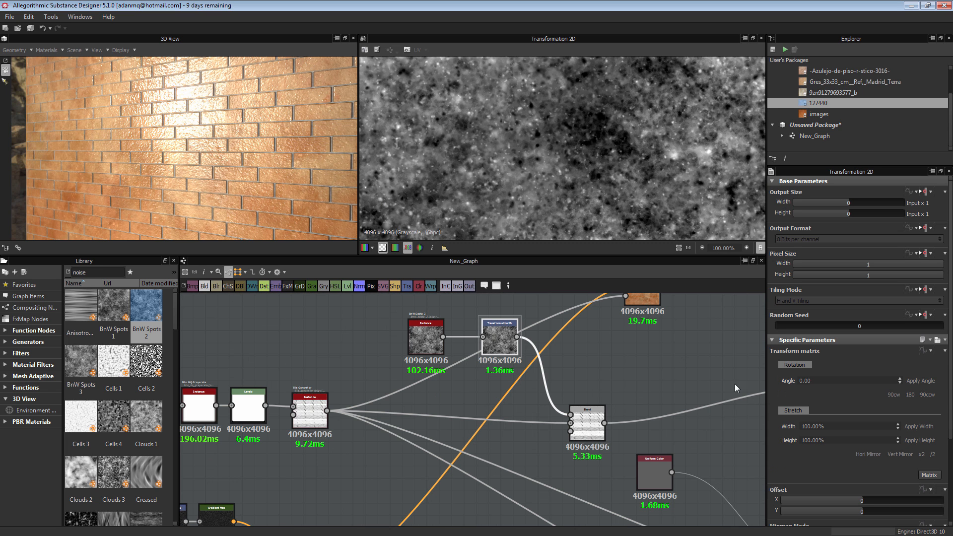
{"action": "scroll", "coordinate": [834, 466], "scroll_direction": "down", "scroll_amount": 3}
{"action": "scroll", "coordinate": [617, 136], "scroll_direction": "down", "scroll_amount": 5}
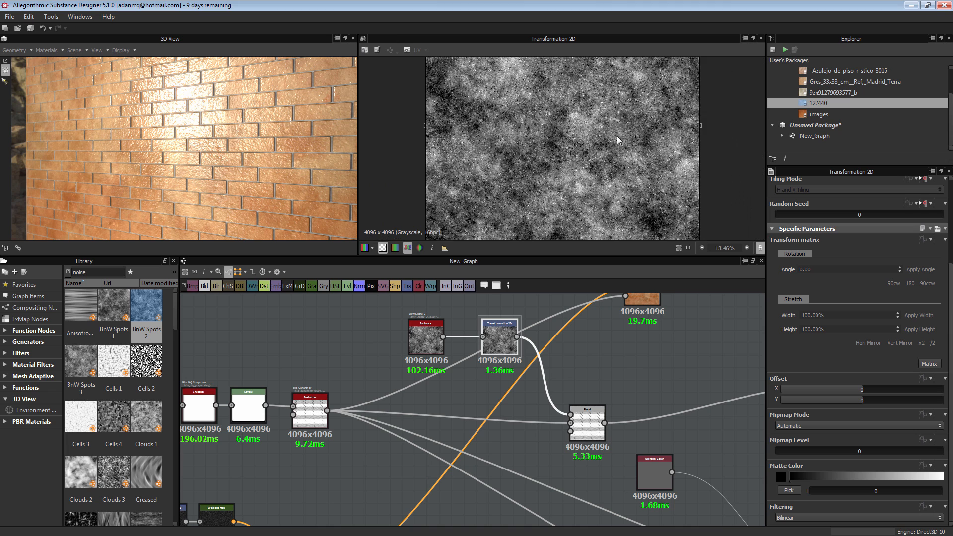
{"action": "left_click_drag", "start_coordinate": [602, 120], "coordinate": [563, 148]}
{"action": "scroll", "coordinate": [278, 131], "scroll_direction": "up", "scroll_amount": 8}
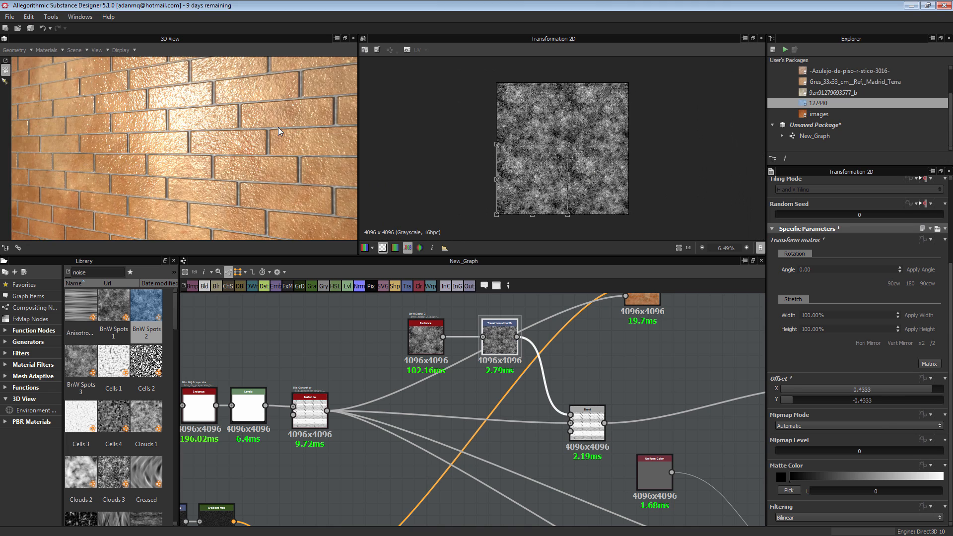
{"action": "scroll", "coordinate": [279, 131], "scroll_direction": "down", "scroll_amount": 7}
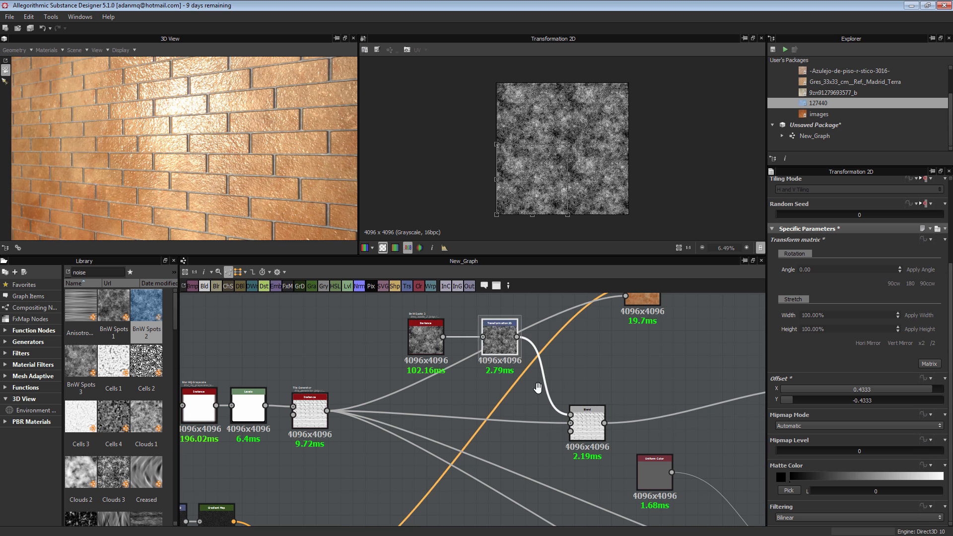
Preview the output of the Blend node feeding the Normal node and align that Blend with the Tile Generator.
{"action": "middle_click_drag", "start_coordinate": [538, 390], "coordinate": [432, 371]}
{"action": "double_click", "coordinate": [480, 404]}
{"action": "scroll", "coordinate": [575, 154], "scroll_direction": "up", "scroll_amount": 10}
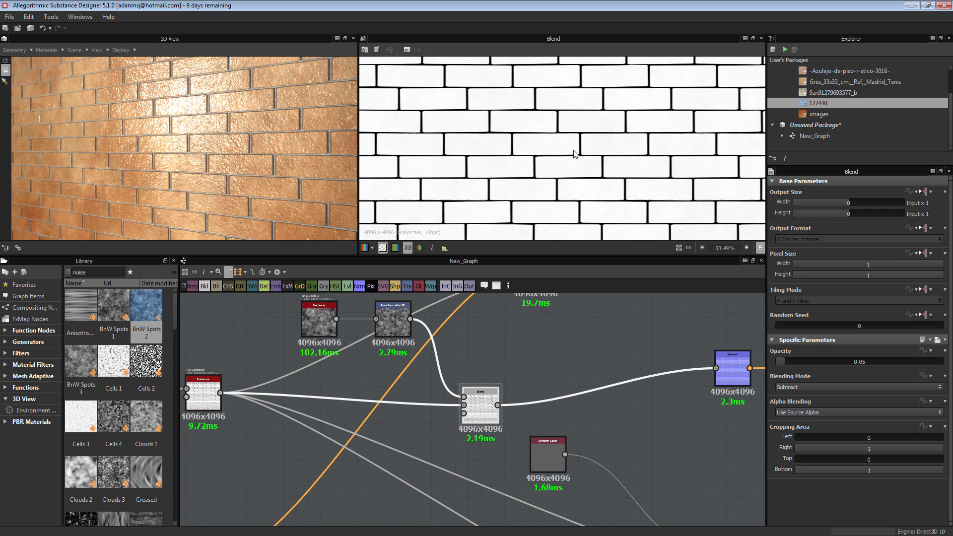
{"action": "scroll", "coordinate": [574, 154], "scroll_direction": "down", "scroll_amount": 1}
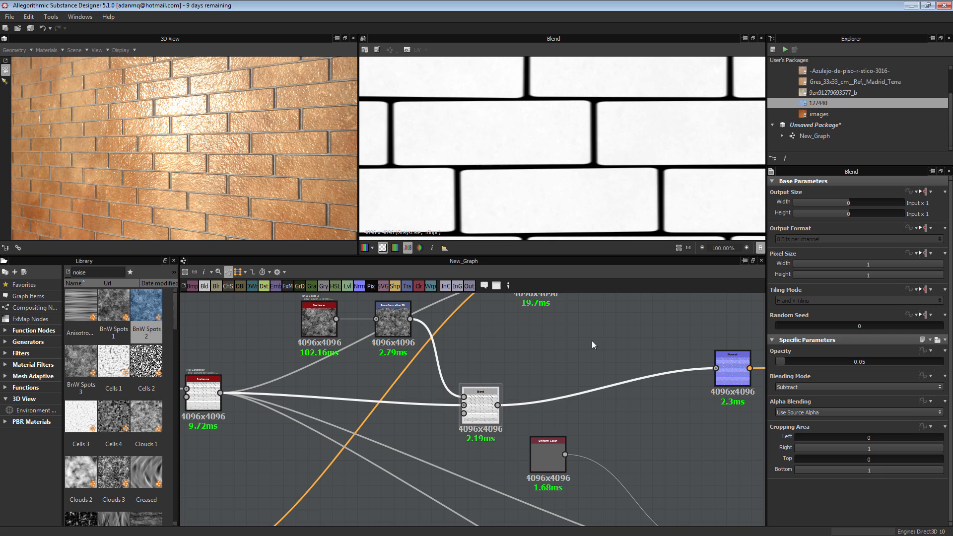
{"action": "left_click_drag", "start_coordinate": [480, 404], "coordinate": [486, 392]}
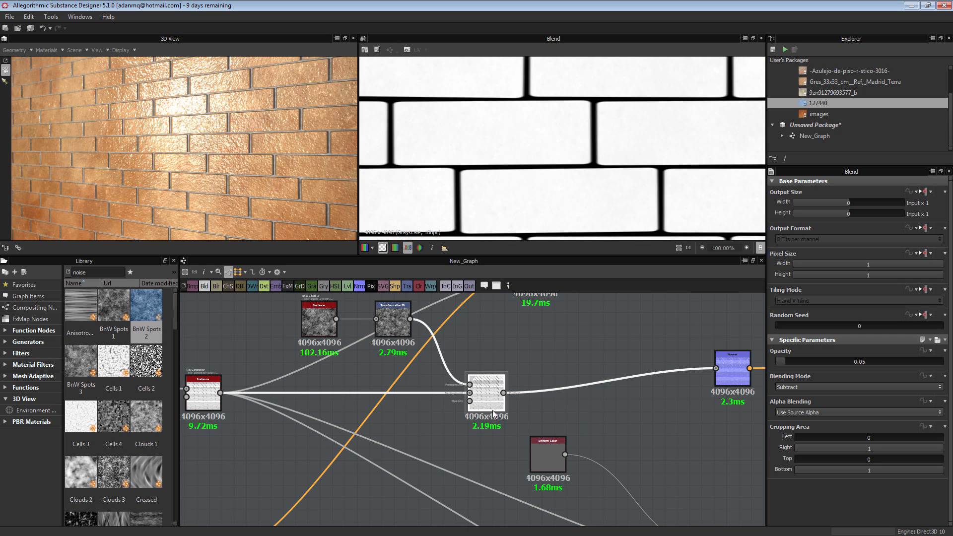
Try the Blend node's opacity at 0.02, set it to 0.01, and check the wall's roughness in the 3D view.
{"action": "left_click", "coordinate": [869, 353]}
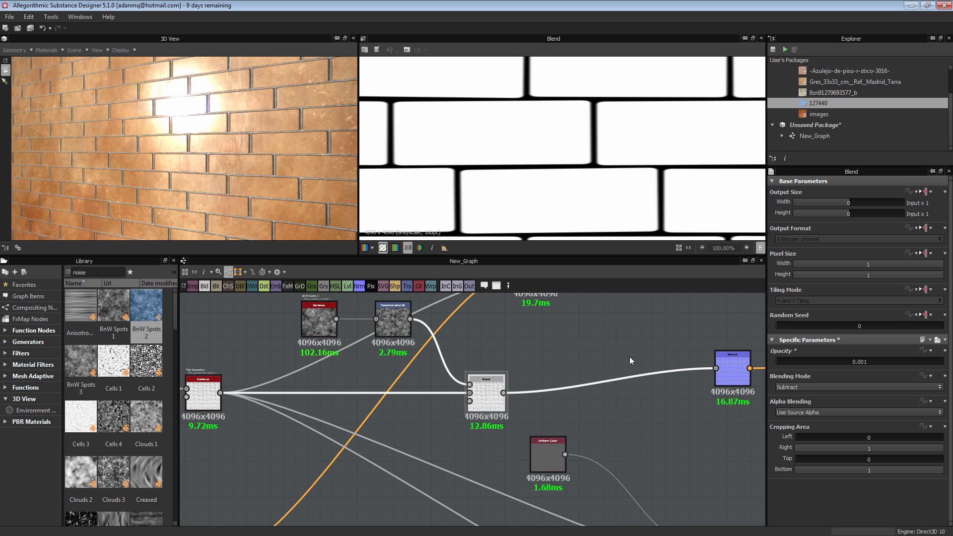
{"action": "type", "text": "2"}
{"action": "key", "text": "Return"}
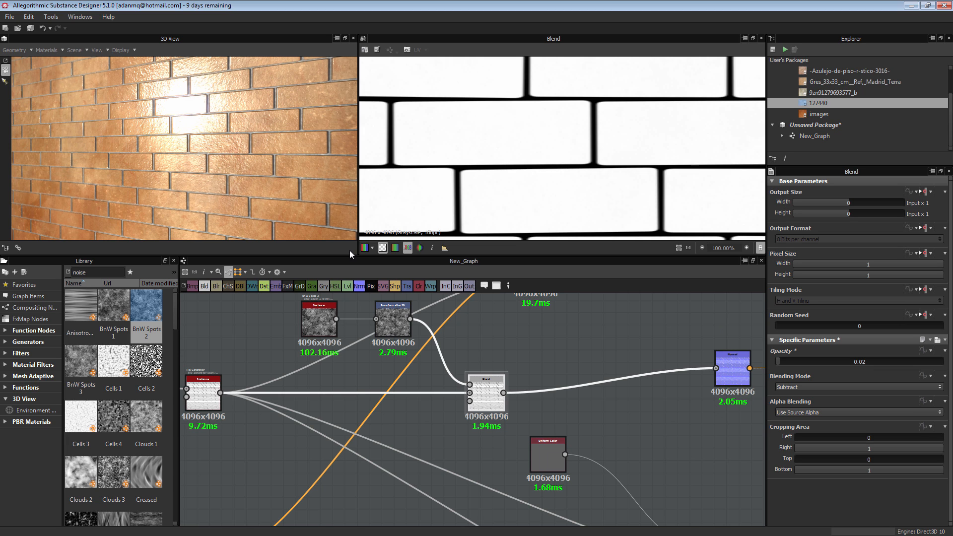
{"action": "type", "text": ".01"}
{"action": "key", "text": "Return"}
{"action": "left_click_drag", "start_coordinate": [203, 148], "coordinate": [172, 157]}
Darken the grunge map's output range in its Levels node and check the wall's reflections in the 3D view.
{"action": "middle_click_drag", "start_coordinate": [618, 488], "coordinate": [467, 238]}
{"action": "scroll", "coordinate": [525, 415], "scroll_direction": "down", "scroll_amount": 1}
{"action": "scroll", "coordinate": [519, 360], "scroll_direction": "up", "scroll_amount": 2}
{"action": "left_click", "coordinate": [502, 319]}
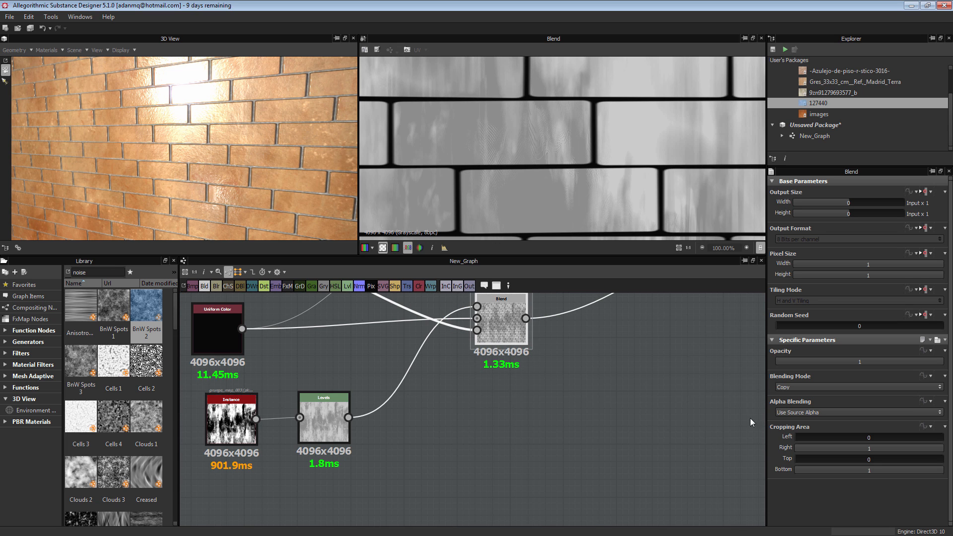
{"action": "middle_click_drag", "start_coordinate": [400, 431], "coordinate": [485, 442]}
{"action": "left_click", "coordinate": [402, 431]}
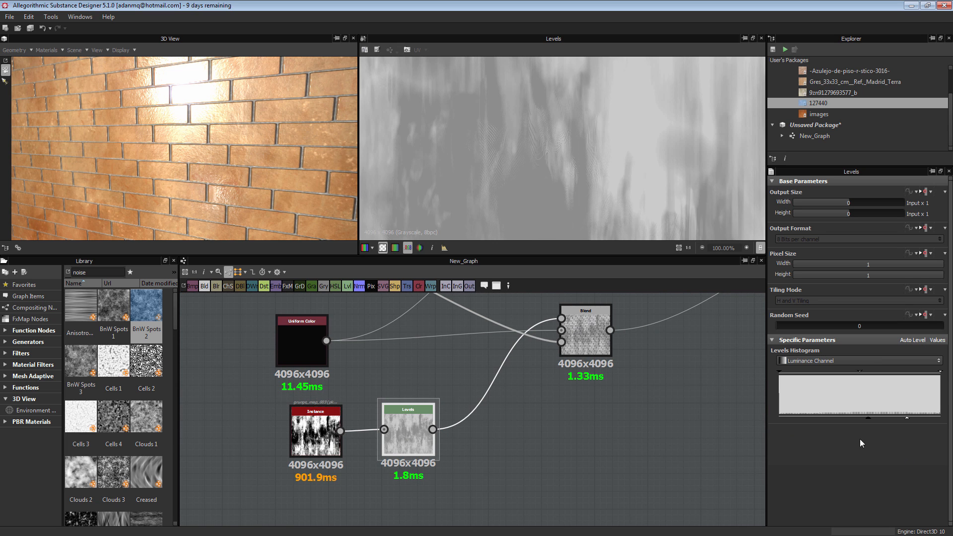
{"action": "left_click_drag", "start_coordinate": [872, 421], "coordinate": [835, 416]}
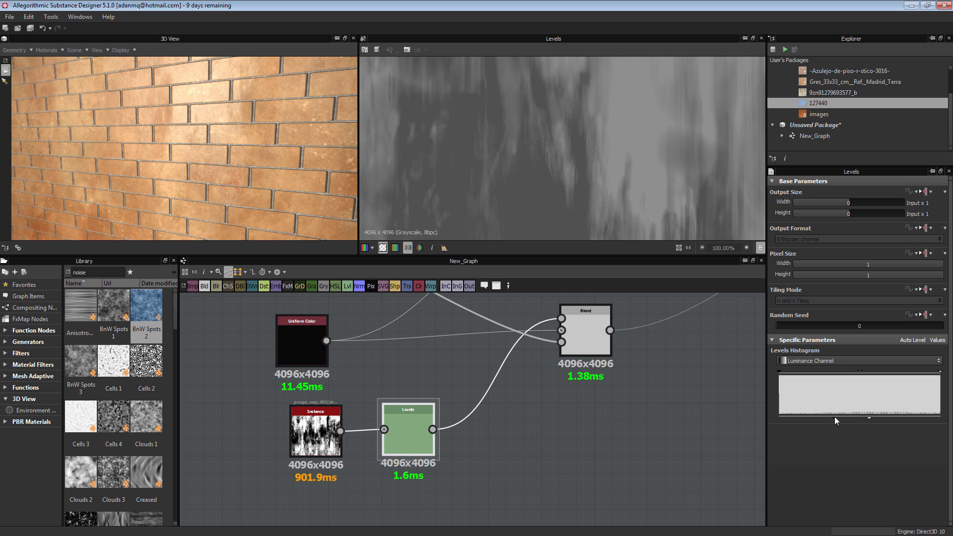
{"action": "scroll", "coordinate": [246, 182], "scroll_direction": "down", "scroll_amount": 5}
{"action": "left_click_drag", "start_coordinate": [294, 162], "coordinate": [253, 147]}
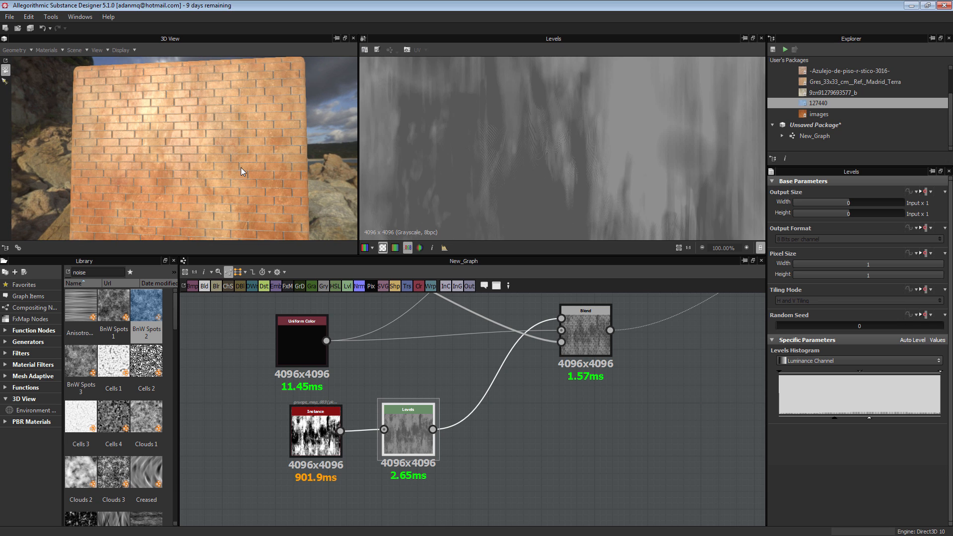
{"action": "scroll", "coordinate": [241, 168], "scroll_direction": "down", "scroll_amount": 3}
{"action": "left_click_drag", "start_coordinate": [240, 174], "coordinate": [108, 71]}
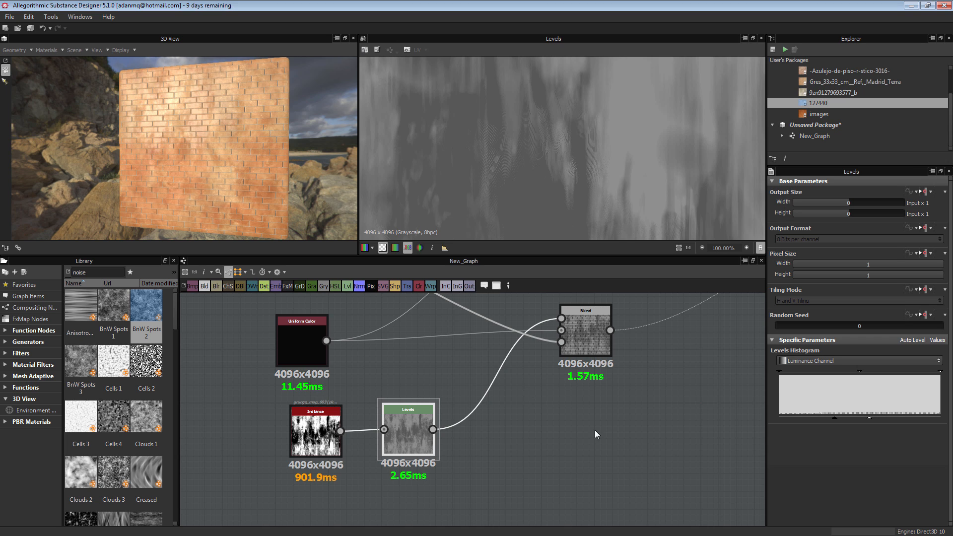
Select the upper colour branch nodes, move them to free space above the tile mask, and preview the Tile Generator's output.
{"action": "scroll", "coordinate": [595, 430], "scroll_direction": "down", "scroll_amount": 5}
{"action": "middle_click_drag", "start_coordinate": [546, 350], "coordinate": [546, 489]}
{"action": "left_click_drag", "start_coordinate": [324, 324], "coordinate": [520, 415]}
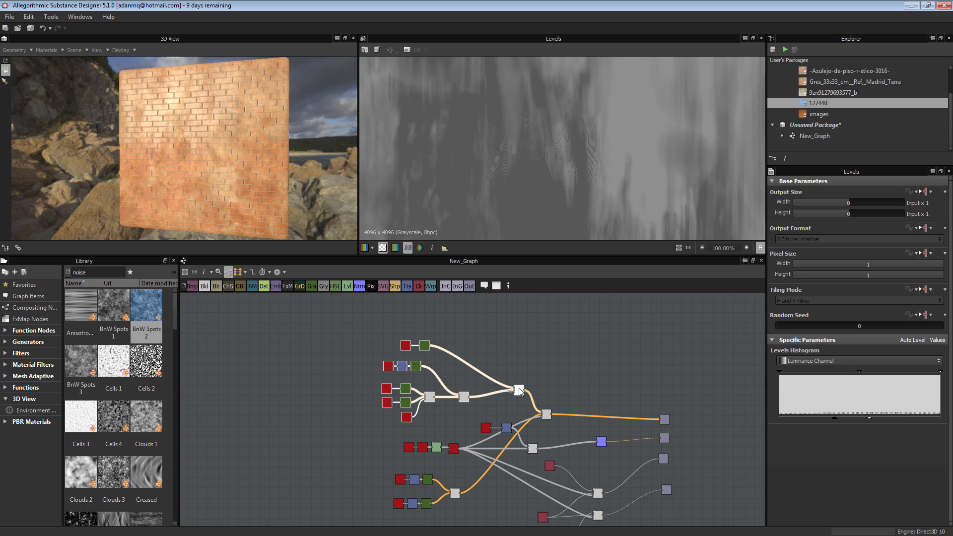
{"action": "scroll", "coordinate": [484, 348], "scroll_direction": "up", "scroll_amount": 5}
{"action": "scroll", "coordinate": [368, 369], "scroll_direction": "down", "scroll_amount": 3}
{"action": "middle_click_drag", "start_coordinate": [398, 429], "coordinate": [442, 315]}
{"action": "scroll", "coordinate": [498, 388], "scroll_direction": "up", "scroll_amount": 6}
{"action": "double_click", "coordinate": [497, 382]}
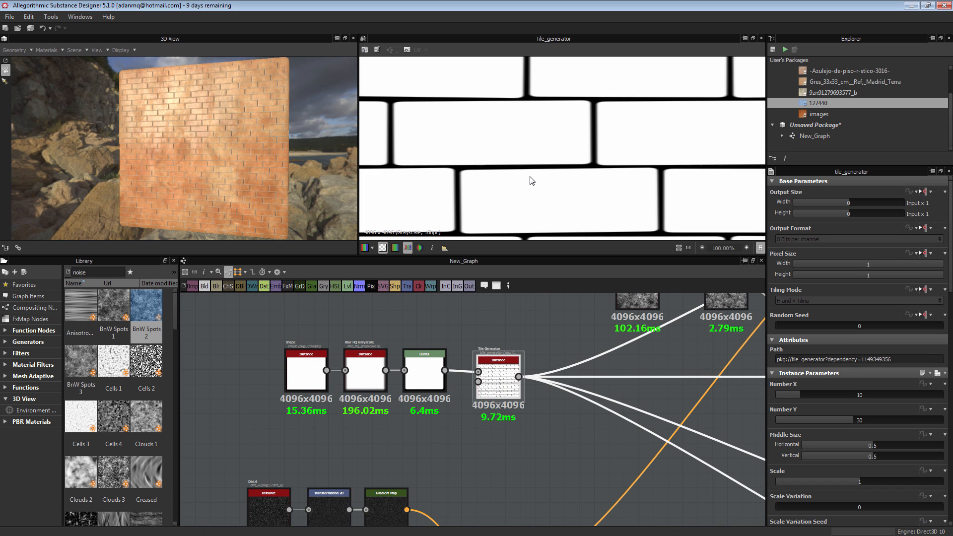
Duplicate the Tile Generator with its pattern input connected, place the copy above the original, and preview it.
{"action": "left_click_drag", "start_coordinate": [521, 352], "coordinate": [417, 381]}
{"action": "middle_click_drag", "start_coordinate": [417, 382], "coordinate": [491, 422]}
{"action": "scroll", "coordinate": [490, 422], "scroll_direction": "down", "scroll_amount": 2}
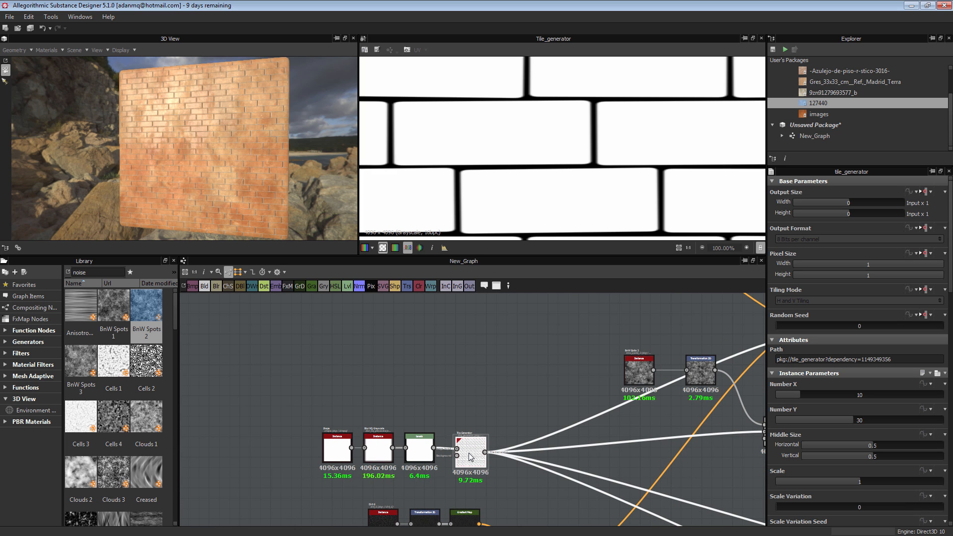
{"action": "key", "text": "ctrl+d"}
{"action": "scroll", "coordinate": [484, 338], "scroll_direction": "down", "scroll_amount": 2}
{"action": "middle_click_drag", "start_coordinate": [484, 339], "coordinate": [473, 409]}
{"action": "scroll", "coordinate": [473, 409], "scroll_direction": "up", "scroll_amount": 4}
{"action": "double_click", "coordinate": [472, 409]}
{"action": "scroll", "coordinate": [465, 408], "scroll_direction": "up", "scroll_amount": 5}
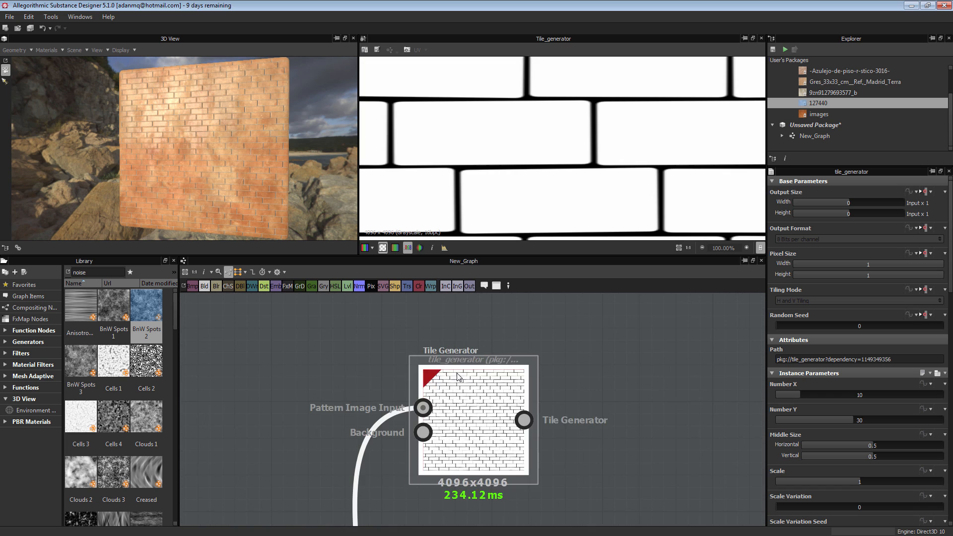
Set the Tile Generator copy's luminance variation to 1 and view the whole brick pattern.
{"action": "scroll", "coordinate": [417, 369], "scroll_direction": "up", "scroll_amount": 2}
{"action": "scroll", "coordinate": [820, 452], "scroll_direction": "down", "scroll_amount": 8}
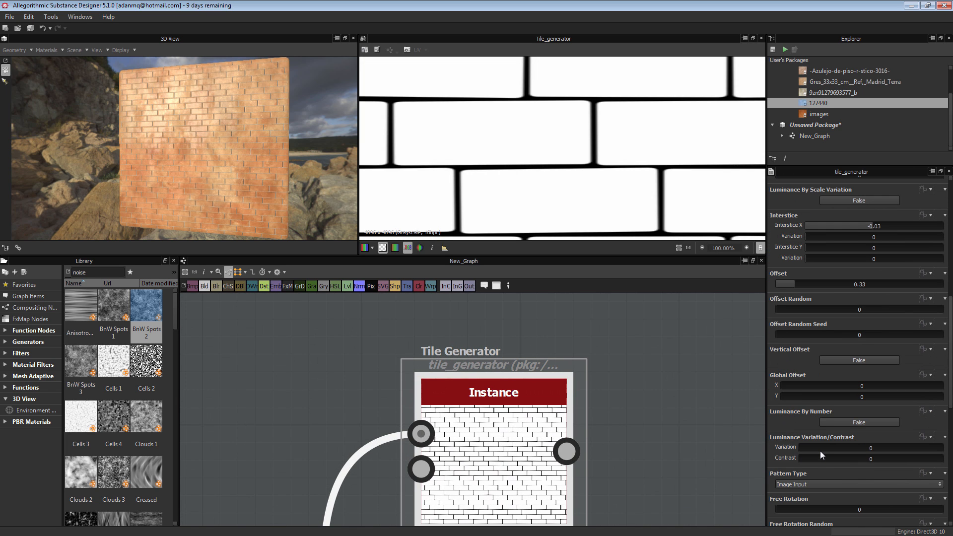
{"action": "scroll", "coordinate": [820, 450], "scroll_direction": "down", "scroll_amount": 2}
{"action": "left_click_drag", "start_coordinate": [806, 386], "coordinate": [895, 392]}
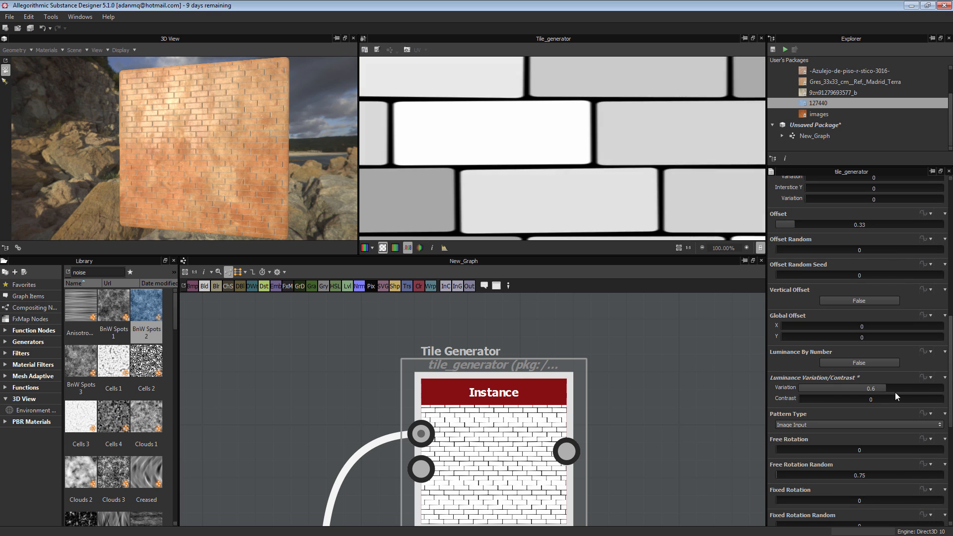
{"action": "scroll", "coordinate": [520, 154], "scroll_direction": "down", "scroll_amount": 4}
{"action": "scroll", "coordinate": [519, 151], "scroll_direction": "down", "scroll_amount": 8}
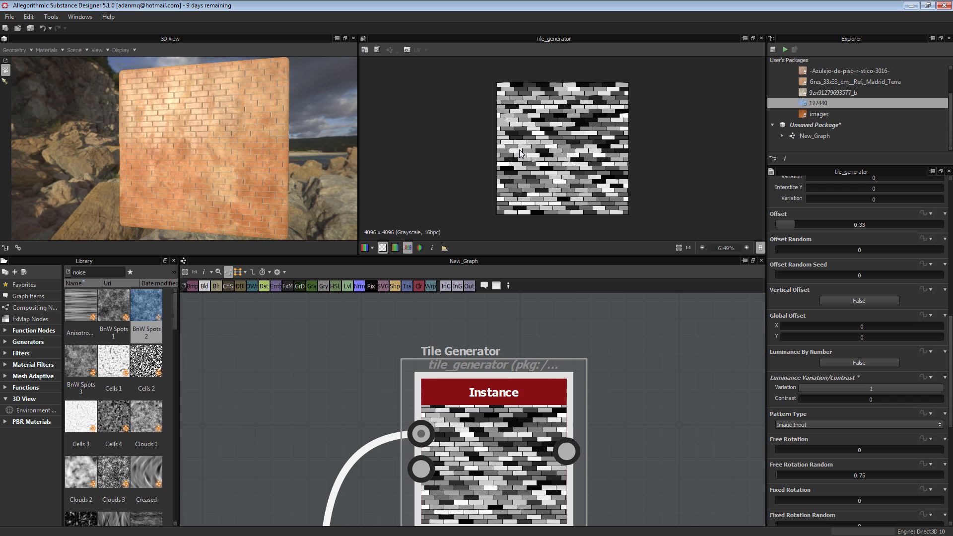
{"action": "scroll", "coordinate": [490, 414], "scroll_direction": "down", "scroll_amount": 8}
Place the Tile Generator copy directly beneath the last Blend node of the colour branch.
{"action": "middle_click_drag", "start_coordinate": [529, 403], "coordinate": [365, 387]}
{"action": "left_click_drag", "start_coordinate": [364, 397], "coordinate": [380, 327]}
{"action": "middle_click_drag", "start_coordinate": [415, 317], "coordinate": [410, 386]}
{"action": "scroll", "coordinate": [388, 343], "scroll_direction": "up", "scroll_amount": 3}
{"action": "left_click_drag", "start_coordinate": [374, 342], "coordinate": [353, 339]}
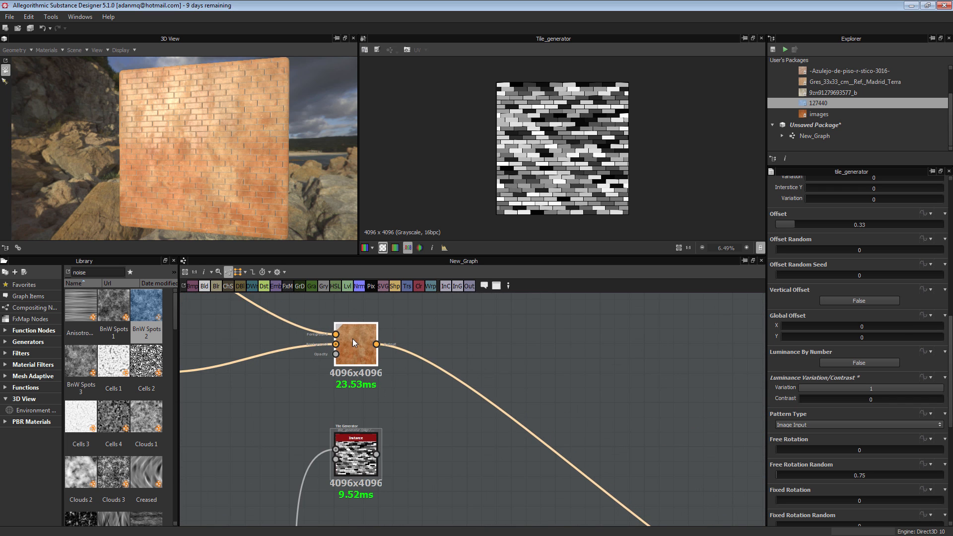
Insert a Blend node after the last colour Blend and connect the Tile Generator copy to its foreground.
{"action": "left_click", "coordinate": [204, 286]}
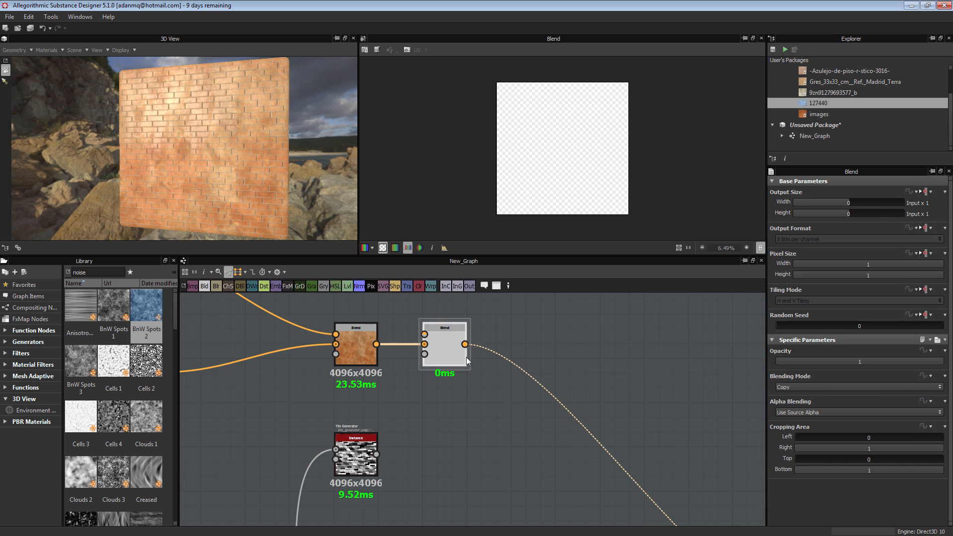
{"action": "left_click_drag", "start_coordinate": [455, 353], "coordinate": [514, 352]}
{"action": "left_click_drag", "start_coordinate": [376, 454], "coordinate": [483, 334]}
Insert a Gradient Map between the Tile Generator copy and the new Blend's foreground, and dock it to the Blend.
{"action": "left_click", "coordinate": [373, 445]}
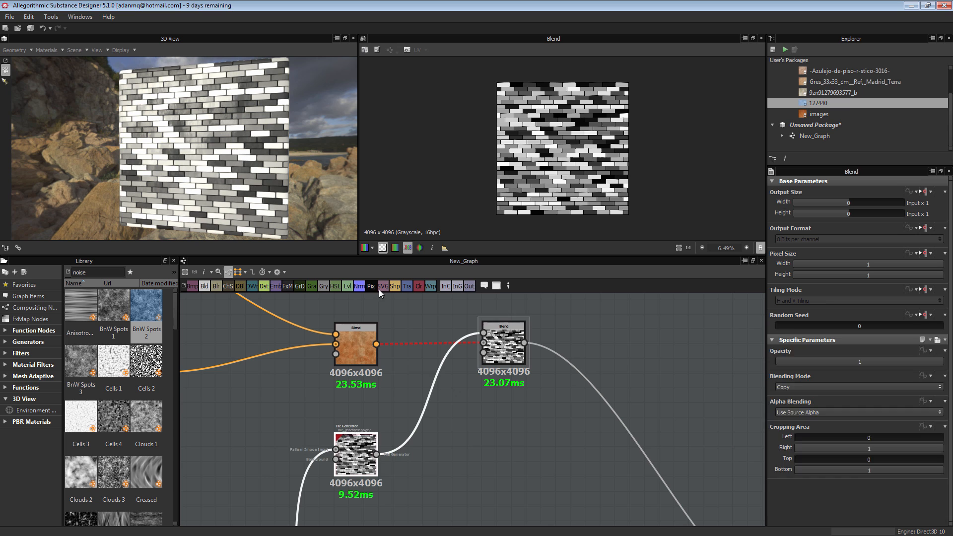
{"action": "left_click", "coordinate": [311, 287]}
{"action": "left_click_drag", "start_coordinate": [441, 441], "coordinate": [444, 279]}
{"action": "middle_click_drag", "start_coordinate": [486, 355], "coordinate": [442, 410]}
{"action": "left_click_drag", "start_coordinate": [458, 399], "coordinate": [531, 392]}
{"action": "left_click", "coordinate": [398, 351]}
{"action": "key", "text": "d"}
Set the new Blend node to Overlay mode with opacity 0.2 and check the brick colours in the 3D view.
{"action": "left_click", "coordinate": [524, 391]}
{"action": "left_click", "coordinate": [790, 386]}
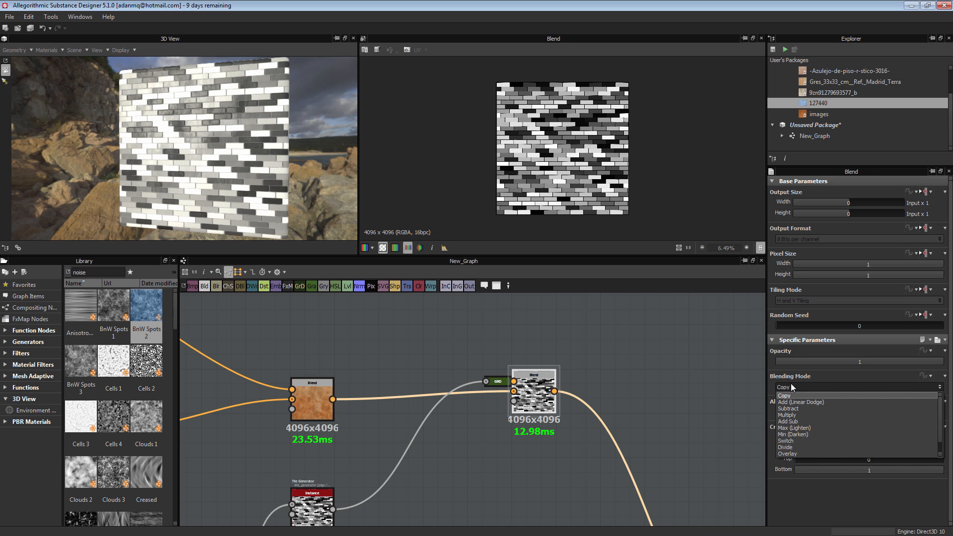
{"action": "left_click", "coordinate": [778, 447]}
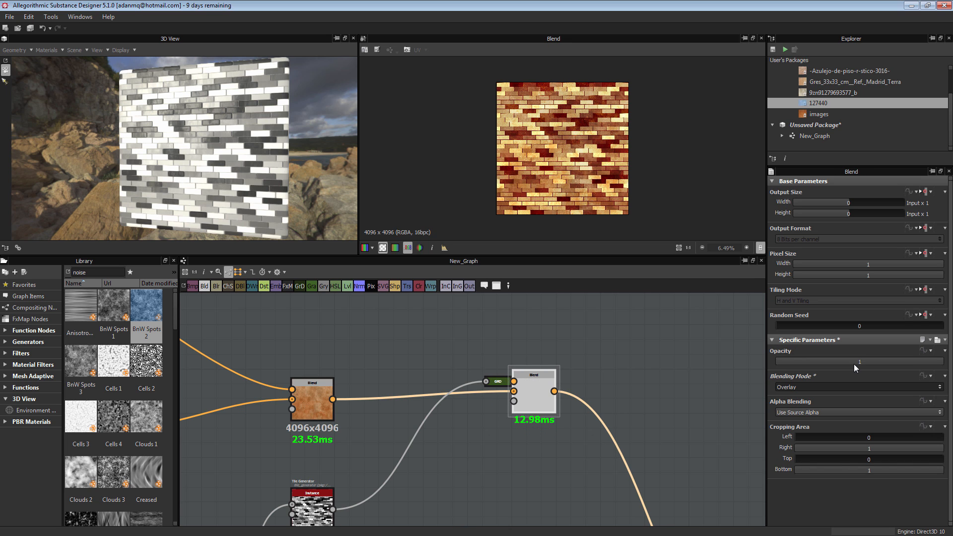
{"action": "double_click", "coordinate": [853, 364]}
{"action": "key", "text": "Return"}
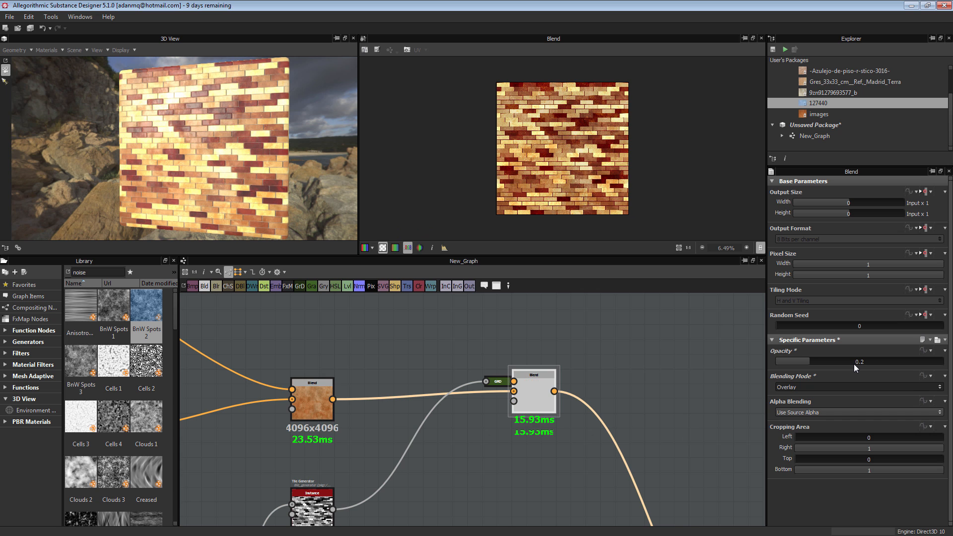
{"action": "left_click_drag", "start_coordinate": [231, 156], "coordinate": [289, 192]}
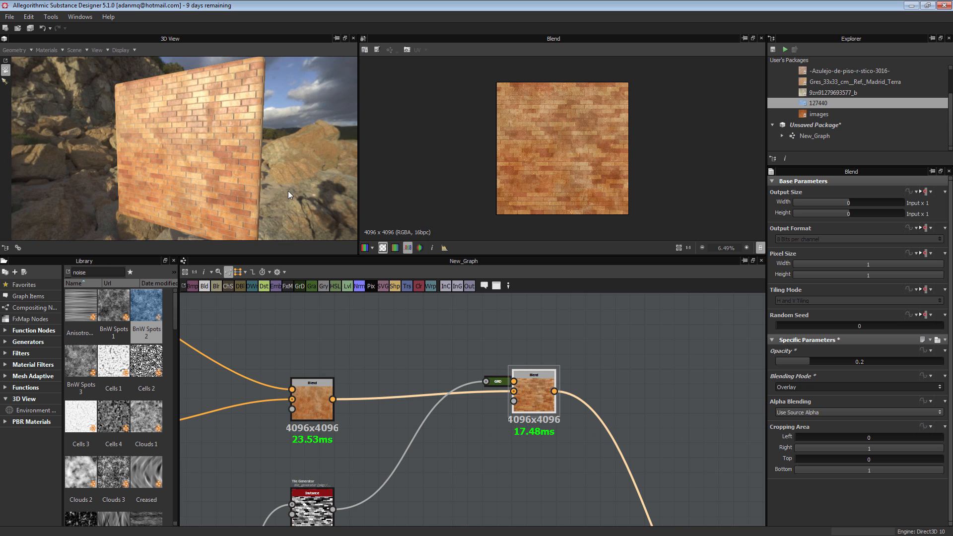
Set the Overlay Blend node's opacity to 0.1 and check the brick colour variation in the 2D and 3D views.
{"action": "left_click", "coordinate": [861, 361]}
{"action": "type", "text": "0.1"}
{"action": "key", "text": "Return"}
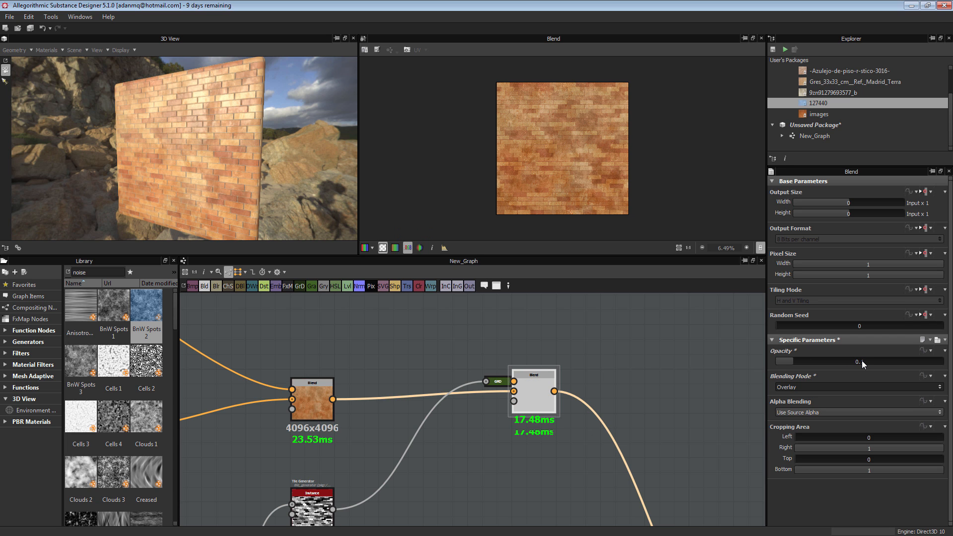
{"action": "scroll", "coordinate": [595, 136], "scroll_direction": "up", "scroll_amount": 4}
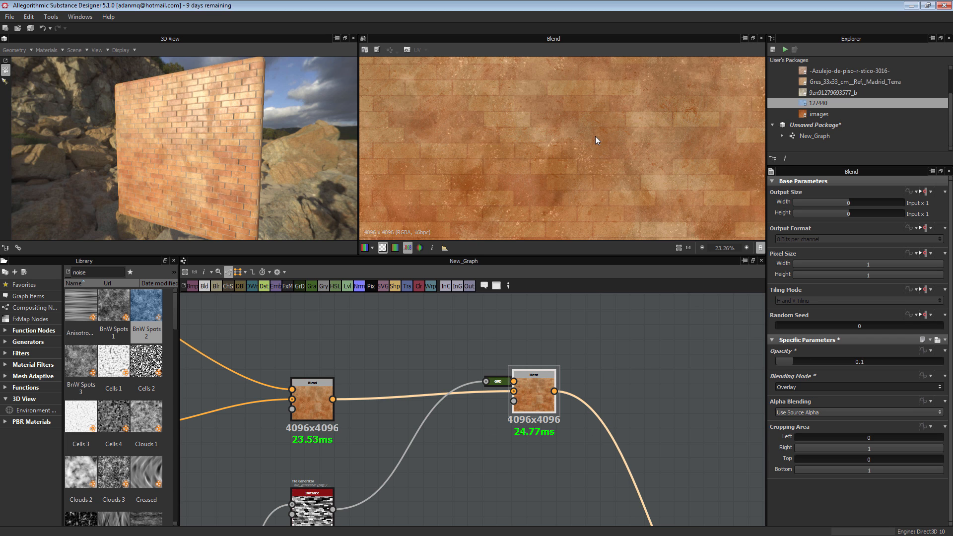
{"action": "scroll", "coordinate": [593, 152], "scroll_direction": "down", "scroll_amount": 2}
{"action": "left_click_drag", "start_coordinate": [338, 178], "coordinate": [219, 188]}
Add a Directional Warp node fed by the Tile Generator copy and place it beside that node.
{"action": "scroll", "coordinate": [477, 412], "scroll_direction": "down", "scroll_amount": 5}
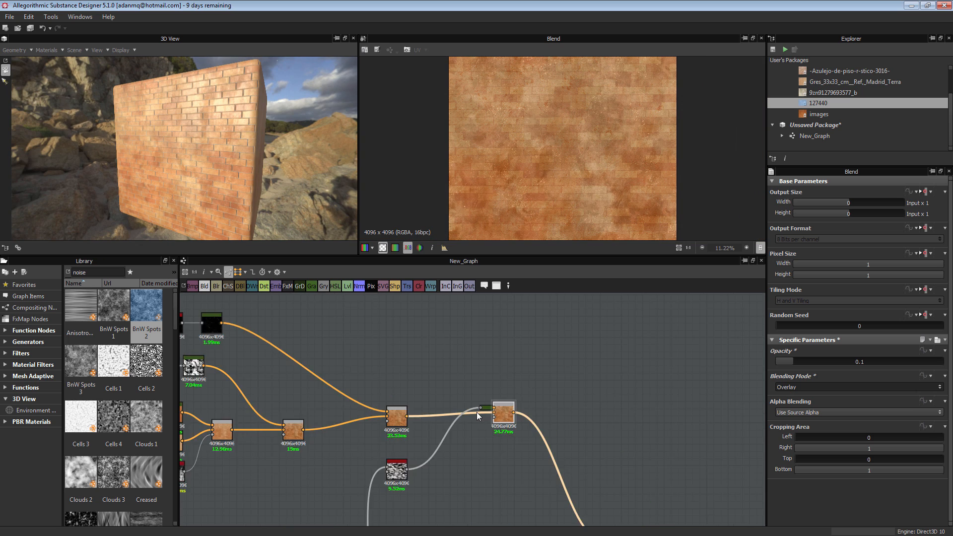
{"action": "scroll", "coordinate": [418, 359], "scroll_direction": "up", "scroll_amount": 8}
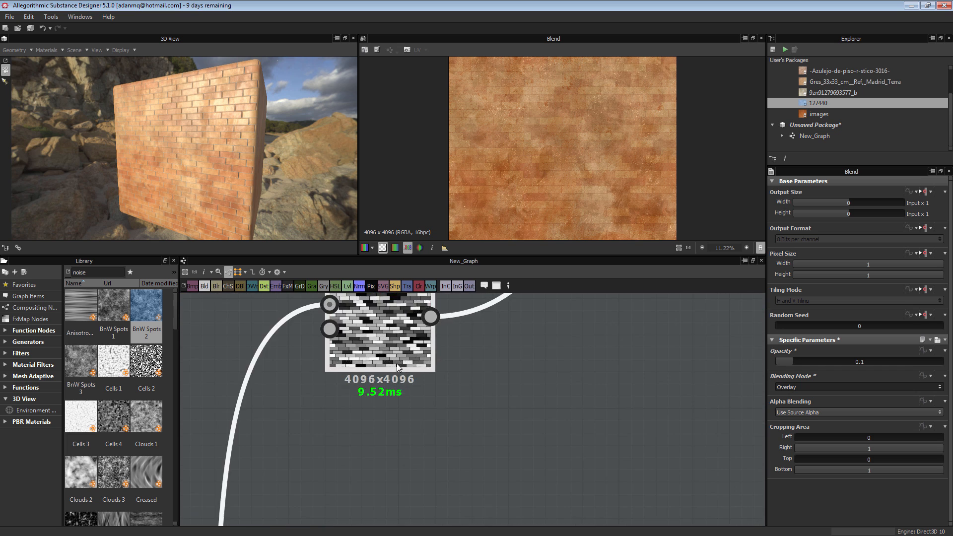
{"action": "scroll", "coordinate": [415, 401], "scroll_direction": "down", "scroll_amount": 3}
{"action": "left_click", "coordinate": [397, 387]}
{"action": "scroll", "coordinate": [397, 387], "scroll_direction": "down", "scroll_amount": 3}
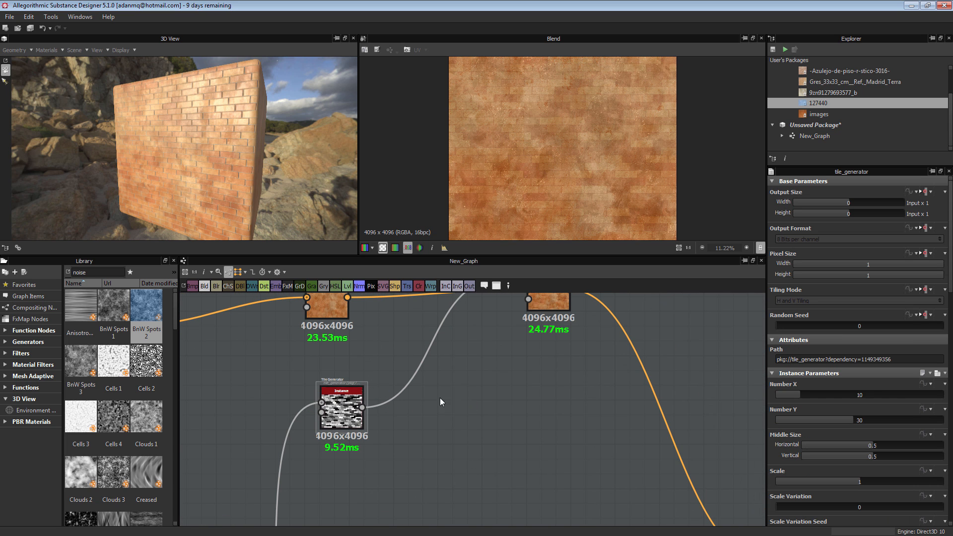
{"action": "middle_click_drag", "start_coordinate": [452, 407], "coordinate": [422, 409]}
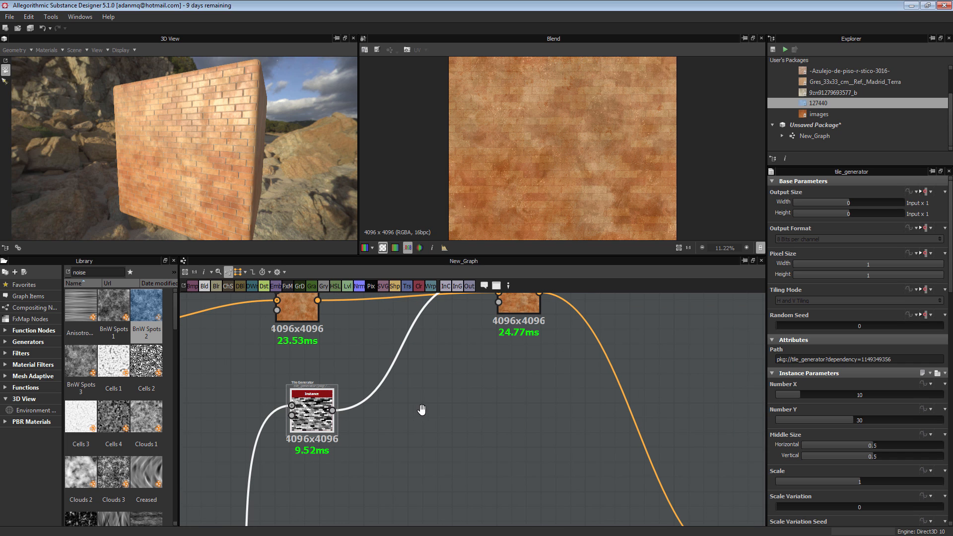
{"action": "key", "text": "space"}
{"action": "type", "text": "d"}
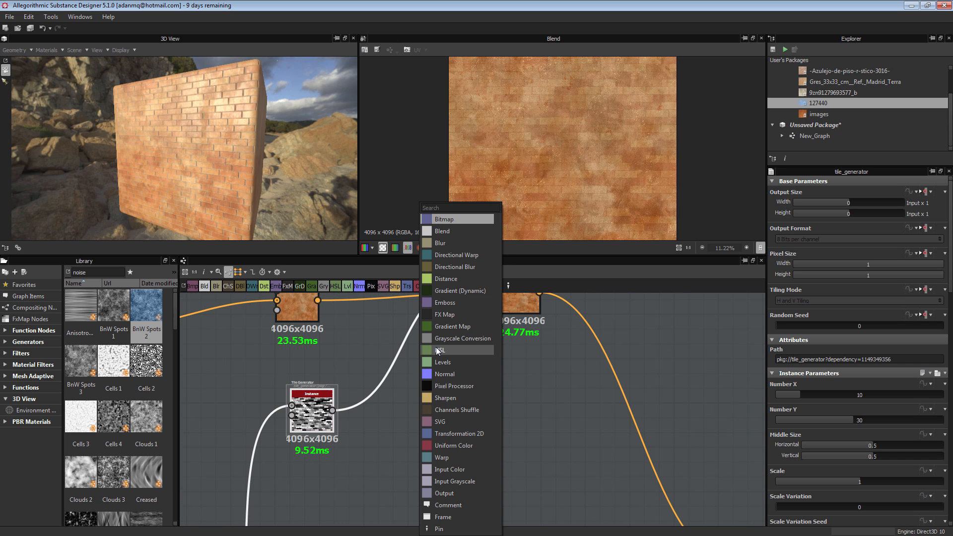
{"action": "type", "text": "ire"}
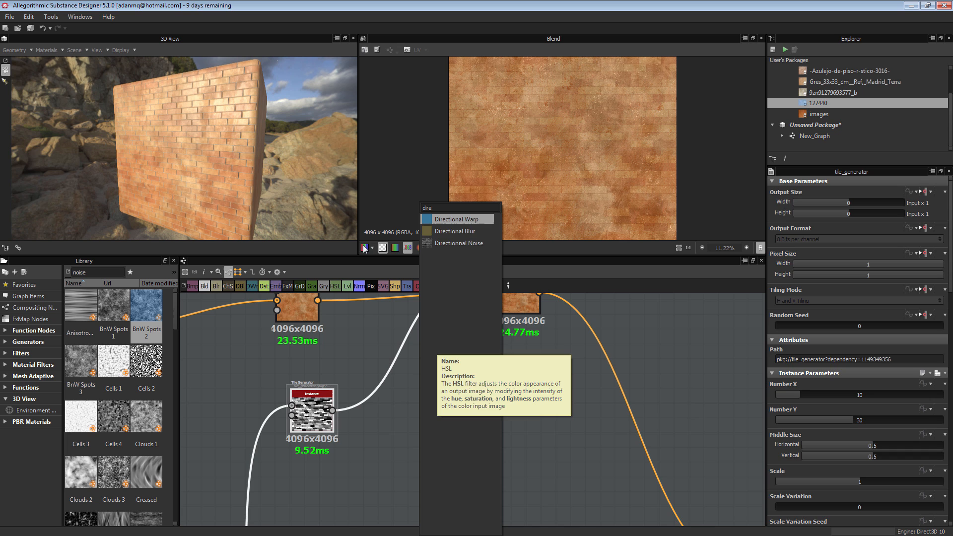
{"action": "left_click", "coordinate": [452, 219]}
{"action": "left_click_drag", "start_coordinate": [413, 410], "coordinate": [397, 382]}
{"action": "scroll", "coordinate": [431, 390], "scroll_direction": "down", "scroll_amount": 2}
{"action": "middle_click_drag", "start_coordinate": [432, 390], "coordinate": [432, 411]}
{"action": "left_click_drag", "start_coordinate": [407, 405], "coordinate": [413, 425]}
Move the Directional Warp node well clear of the Tile Generator copy and examine its Input and Intensity Input connectors.
{"action": "scroll", "coordinate": [369, 426], "scroll_direction": "up", "scroll_amount": 3}
{"action": "middle_click_drag", "start_coordinate": [474, 378], "coordinate": [455, 431]}
{"action": "left_click_drag", "start_coordinate": [342, 477], "coordinate": [505, 323]}
{"action": "middle_click_drag", "start_coordinate": [454, 467], "coordinate": [435, 369]}
{"action": "left_click_drag", "start_coordinate": [410, 380], "coordinate": [421, 416]}
{"action": "left_click_drag", "start_coordinate": [300, 380], "coordinate": [273, 362]}
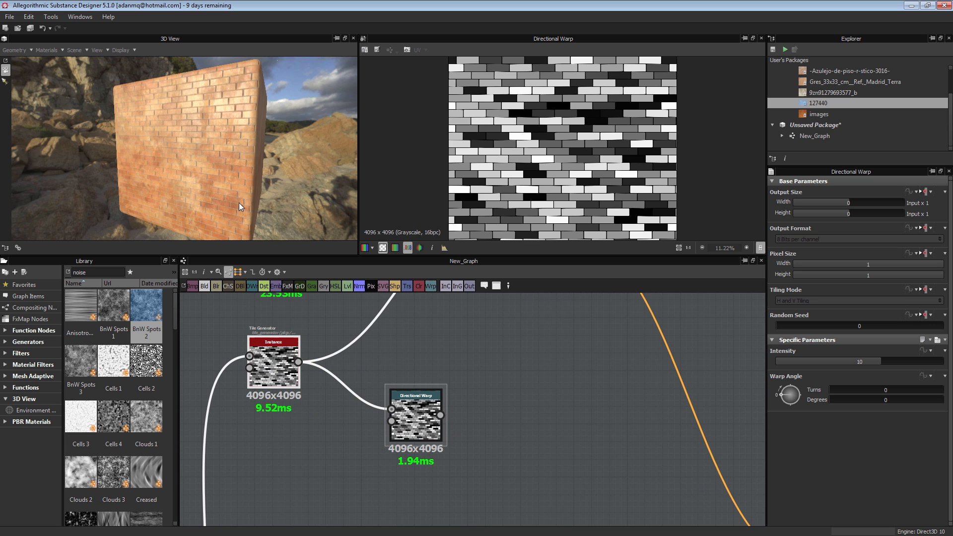
{"action": "left_click_drag", "start_coordinate": [415, 434], "coordinate": [415, 408]}
{"action": "scroll", "coordinate": [411, 411], "scroll_direction": "up", "scroll_amount": 5}
{"action": "middle_click_drag", "start_coordinate": [450, 333], "coordinate": [479, 410]}
{"action": "scroll", "coordinate": [478, 410], "scroll_direction": "down", "scroll_amount": 1}
{"action": "scroll", "coordinate": [495, 379], "scroll_direction": "up", "scroll_amount": 3}
{"action": "scroll", "coordinate": [495, 378], "scroll_direction": "down", "scroll_amount": 8}
{"action": "left_click_drag", "start_coordinate": [494, 395], "coordinate": [542, 391]}
{"action": "scroll", "coordinate": [512, 414], "scroll_direction": "up", "scroll_amount": 1}
{"action": "scroll", "coordinate": [512, 414], "scroll_direction": "up", "scroll_amount": 4}
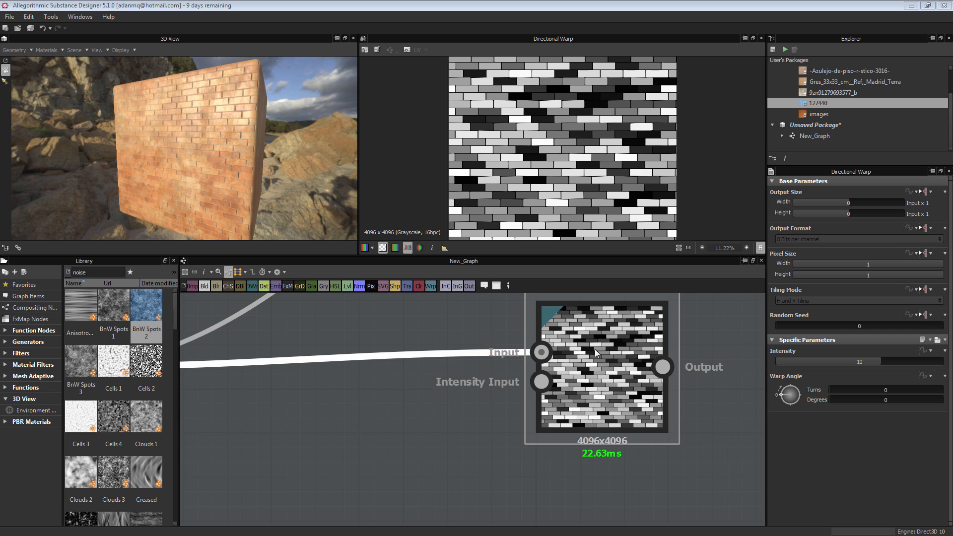
{"action": "left_click_drag", "start_coordinate": [468, 414], "coordinate": [415, 329]}
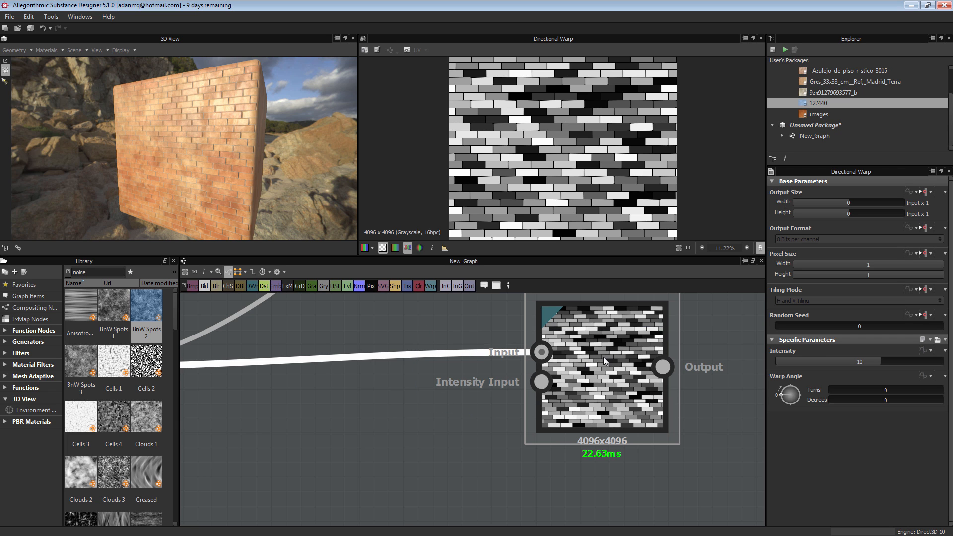
Delete the link between the Tile Generator copy and the Directional Warp's Input.
{"action": "scroll", "coordinate": [493, 379], "scroll_direction": "down", "scroll_amount": 3}
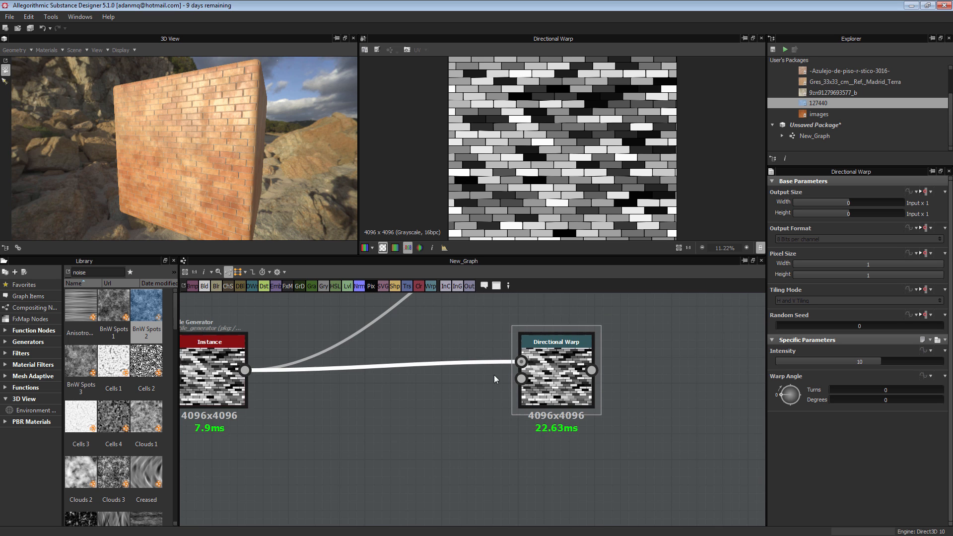
{"action": "scroll", "coordinate": [467, 385], "scroll_direction": "up", "scroll_amount": 2}
{"action": "key", "text": "Delete"}
{"action": "scroll", "coordinate": [585, 366], "scroll_direction": "up", "scroll_amount": 1}
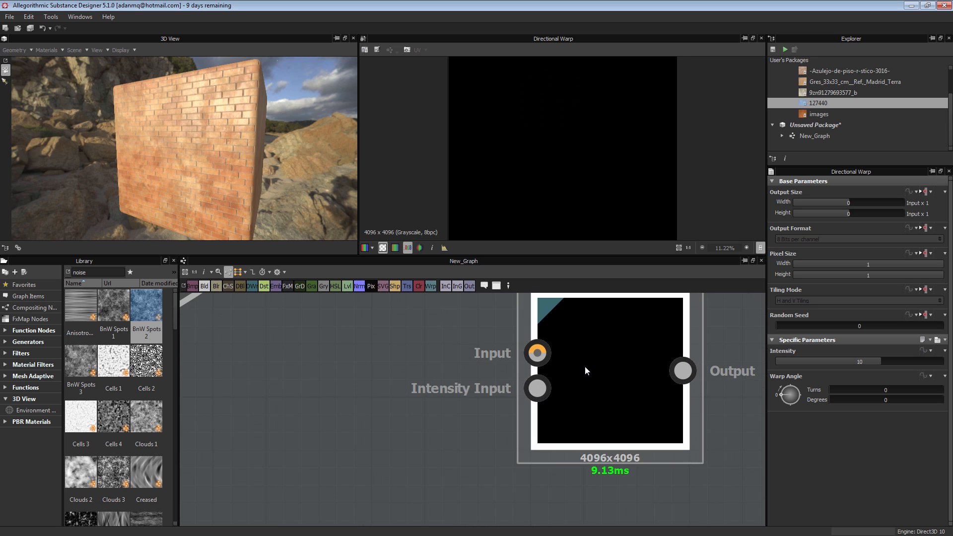
Connect the colour Blend that precedes the Overlay Blend to the Directional Warp's Input and place the warp beside the Tile Generator copy.
{"action": "scroll", "coordinate": [585, 366], "scroll_direction": "down", "scroll_amount": 3}
{"action": "left_click_drag", "start_coordinate": [584, 366], "coordinate": [664, 341]}
{"action": "middle_click_drag", "start_coordinate": [643, 358], "coordinate": [548, 446]}
{"action": "left_click_drag", "start_coordinate": [565, 438], "coordinate": [514, 393]}
{"action": "middle_click_drag", "start_coordinate": [556, 438], "coordinate": [640, 528]}
{"action": "left_click_drag", "start_coordinate": [610, 475], "coordinate": [412, 415]}
{"action": "scroll", "coordinate": [412, 415], "scroll_direction": "up", "scroll_amount": 4}
{"action": "left_click_drag", "start_coordinate": [270, 336], "coordinate": [462, 418]}
{"action": "middle_click_drag", "start_coordinate": [556, 515], "coordinate": [500, 346]}
{"action": "scroll", "coordinate": [500, 346], "scroll_direction": "down", "scroll_amount": 1}
{"action": "left_click_drag", "start_coordinate": [467, 312], "coordinate": [621, 478]}
{"action": "middle_click_drag", "start_coordinate": [620, 478], "coordinate": [630, 397]}
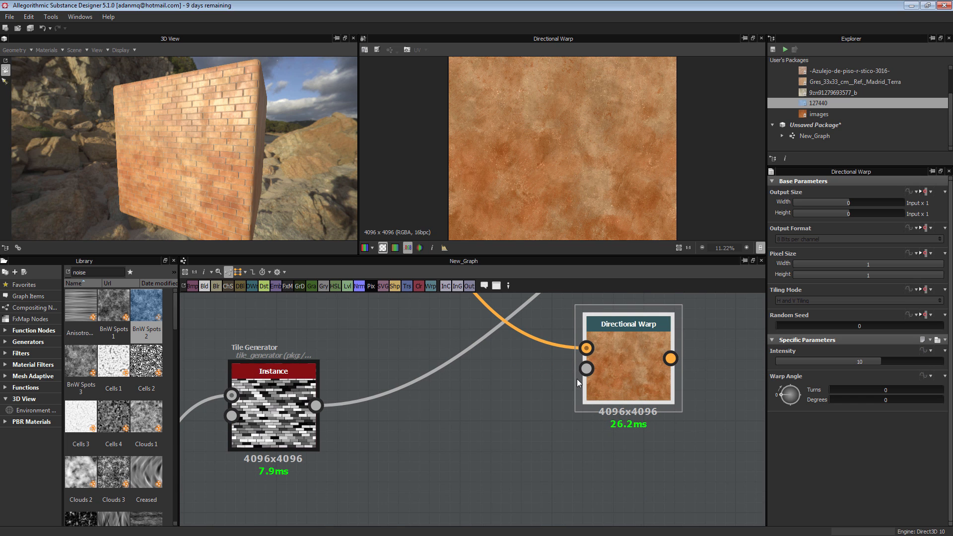
Connect the Tile Generator copy to the Directional Warp's Intensity Input and inspect the warped colour in the 2D view.
{"action": "left_click", "coordinate": [289, 396]}
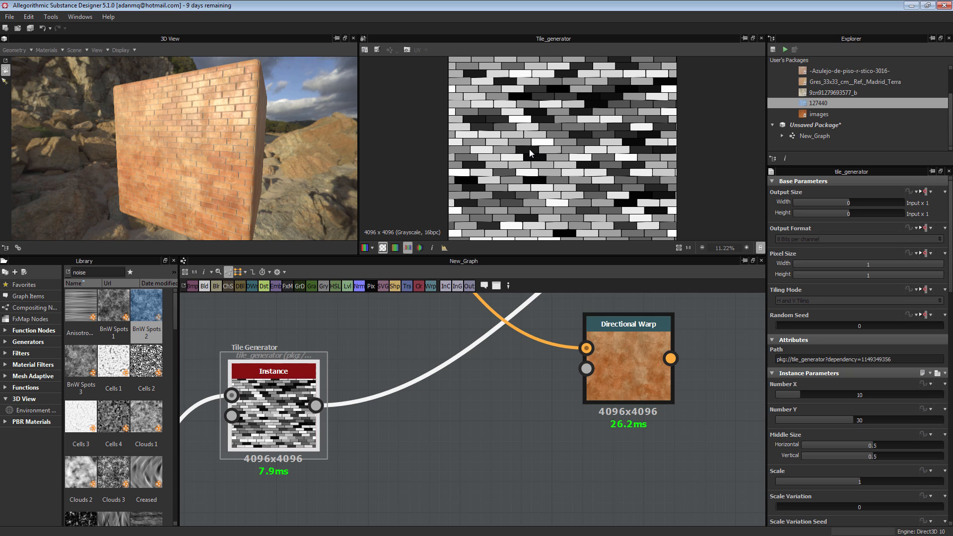
{"action": "left_click_drag", "start_coordinate": [612, 340], "coordinate": [581, 356]}
{"action": "left_click_drag", "start_coordinate": [585, 420], "coordinate": [571, 385]}
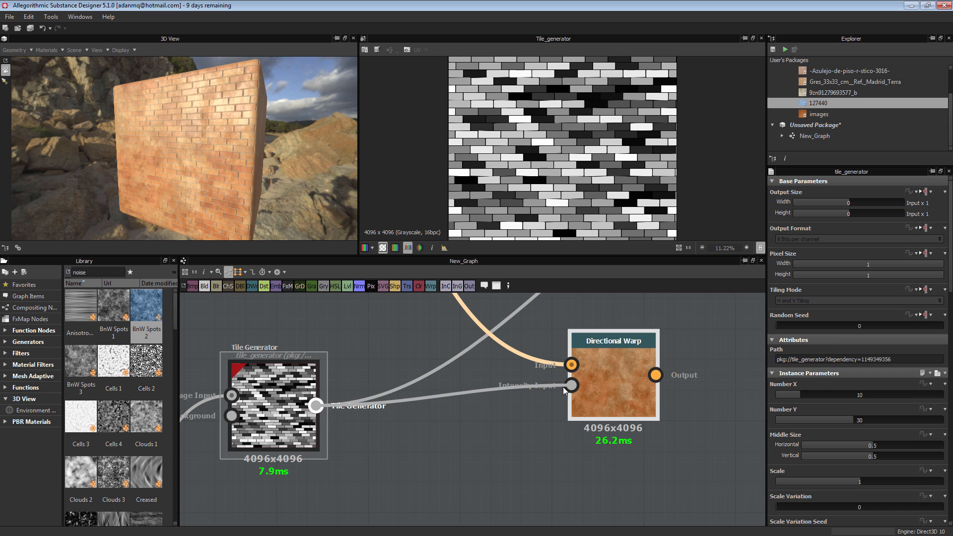
{"action": "left_click", "coordinate": [613, 390]}
{"action": "middle_click_drag", "start_coordinate": [673, 409], "coordinate": [556, 384]}
{"action": "double_click", "coordinate": [500, 355]}
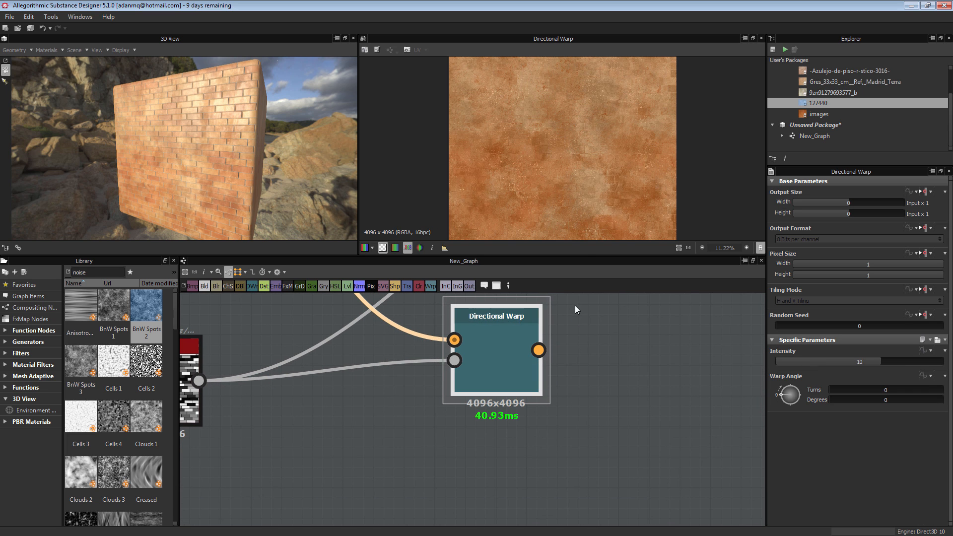
{"action": "scroll", "coordinate": [577, 175], "scroll_direction": "up", "scroll_amount": 5}
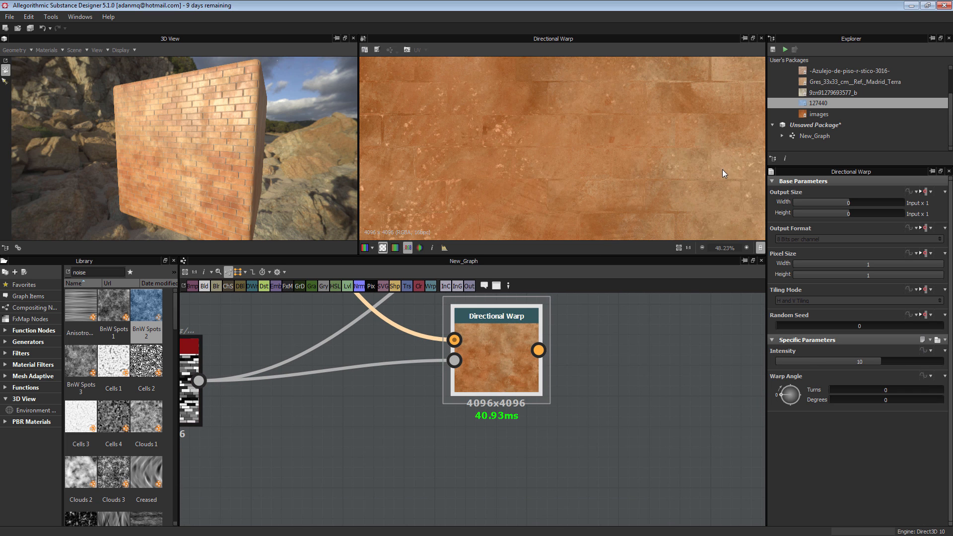
Set the Directional Warp's intensity to 1000 and check the per-brick colour shift in the 2D view.
{"action": "double_click", "coordinate": [851, 362]}
{"action": "middle_click_drag", "start_coordinate": [329, 440], "coordinate": [423, 438]}
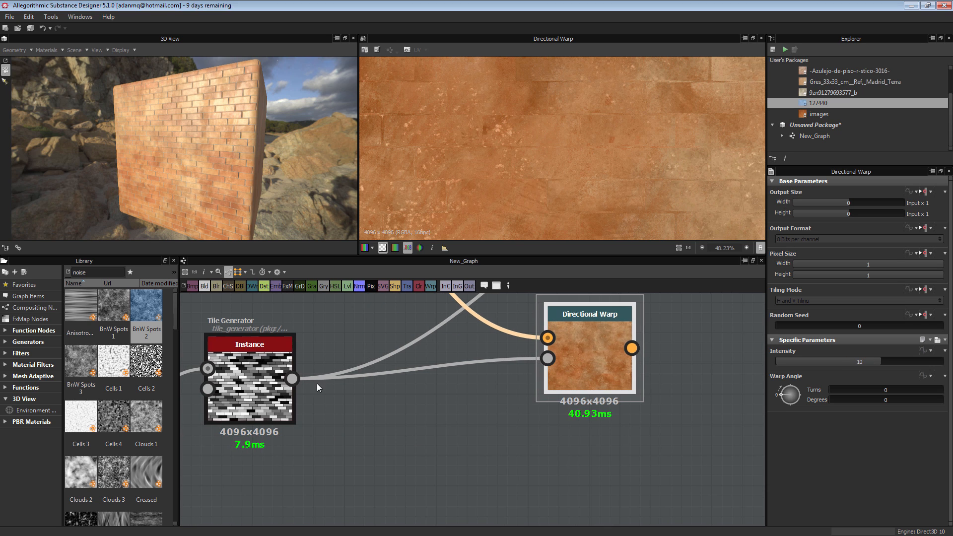
{"action": "double_click", "coordinate": [255, 367]}
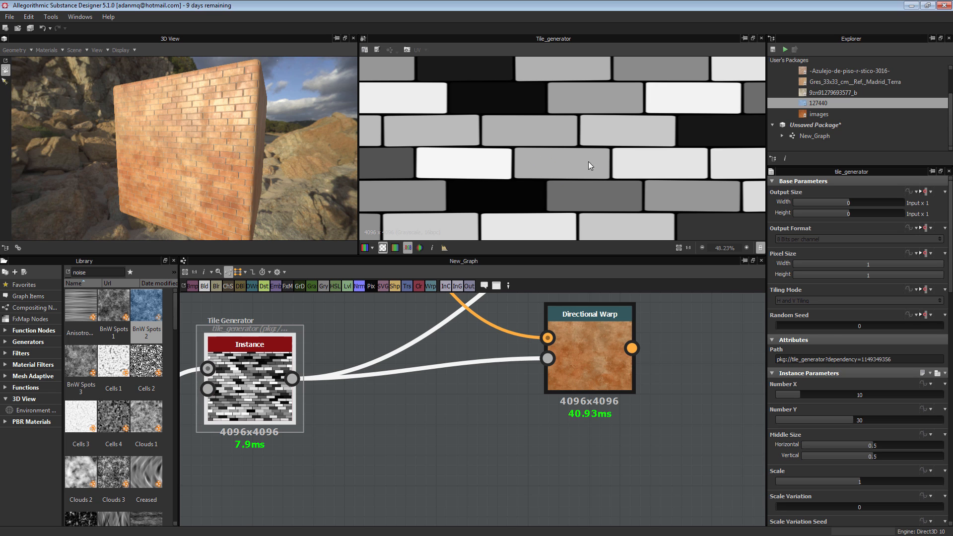
{"action": "double_click", "coordinate": [594, 357]}
{"action": "left_click", "coordinate": [879, 360]}
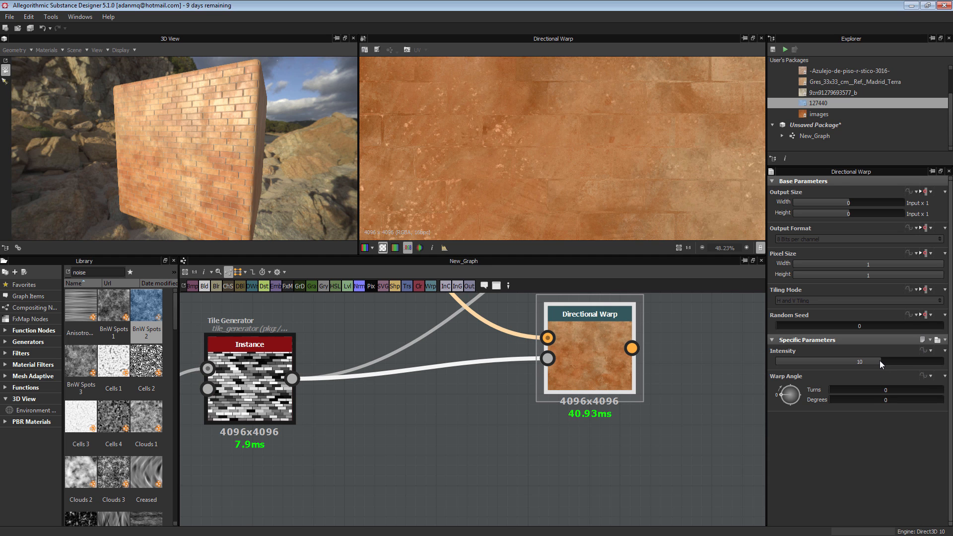
{"action": "type", "text": "1000"}
{"action": "key", "text": "Return"}
{"action": "scroll", "coordinate": [597, 175], "scroll_direction": "down", "scroll_amount": 6}
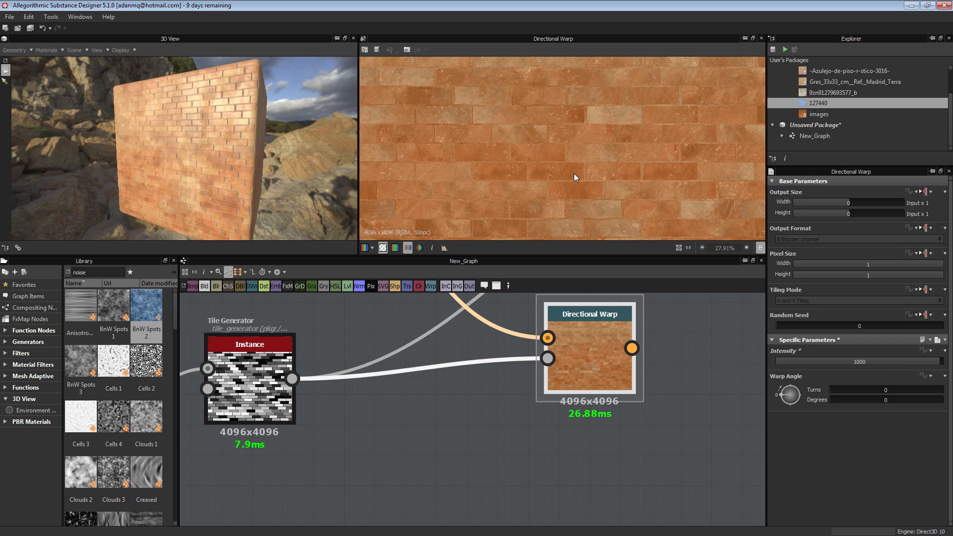
{"action": "scroll", "coordinate": [597, 174], "scroll_direction": "up", "scroll_amount": 1}
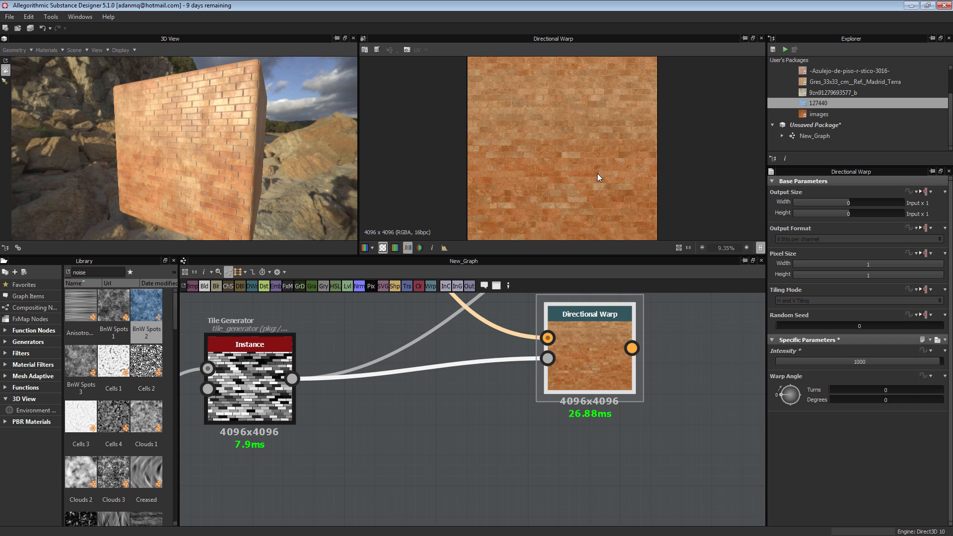
Examine the grey shade of each brick in the Tile Generator copy's output in the 2D view.
{"action": "double_click", "coordinate": [255, 386]}
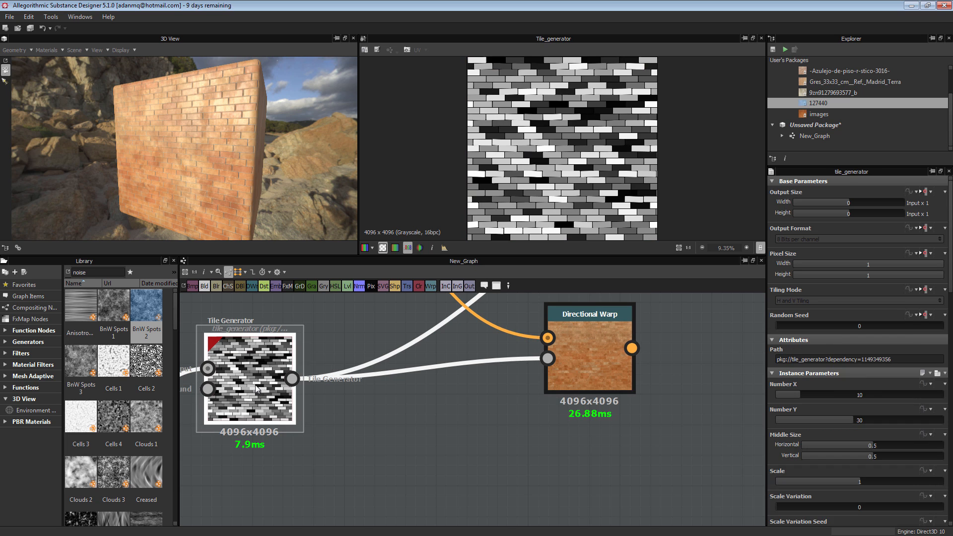
{"action": "scroll", "coordinate": [255, 385], "scroll_direction": "up", "scroll_amount": 2}
{"action": "scroll", "coordinate": [562, 188], "scroll_direction": "up", "scroll_amount": 1}
{"action": "scroll", "coordinate": [562, 188], "scroll_direction": "up", "scroll_amount": 4}
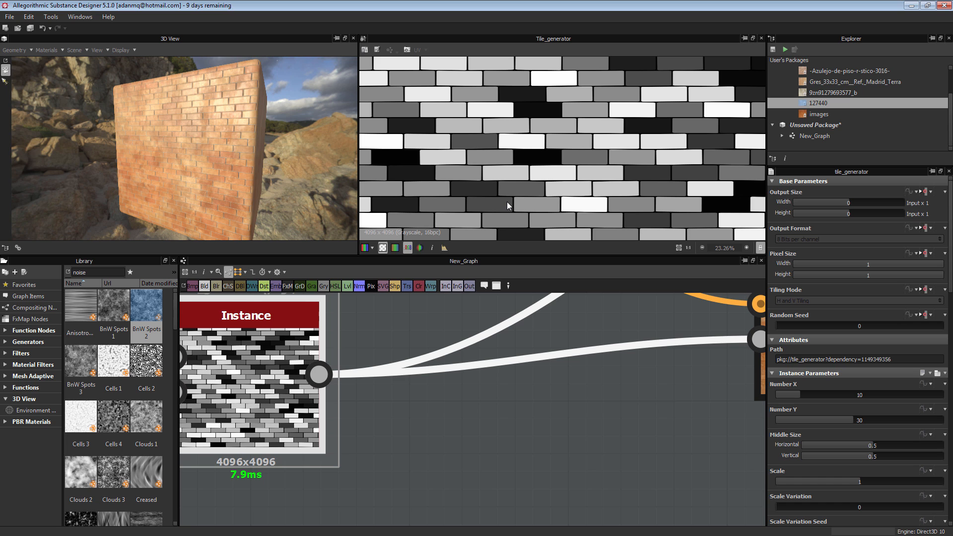
{"action": "scroll", "coordinate": [510, 205], "scroll_direction": "down", "scroll_amount": 8}
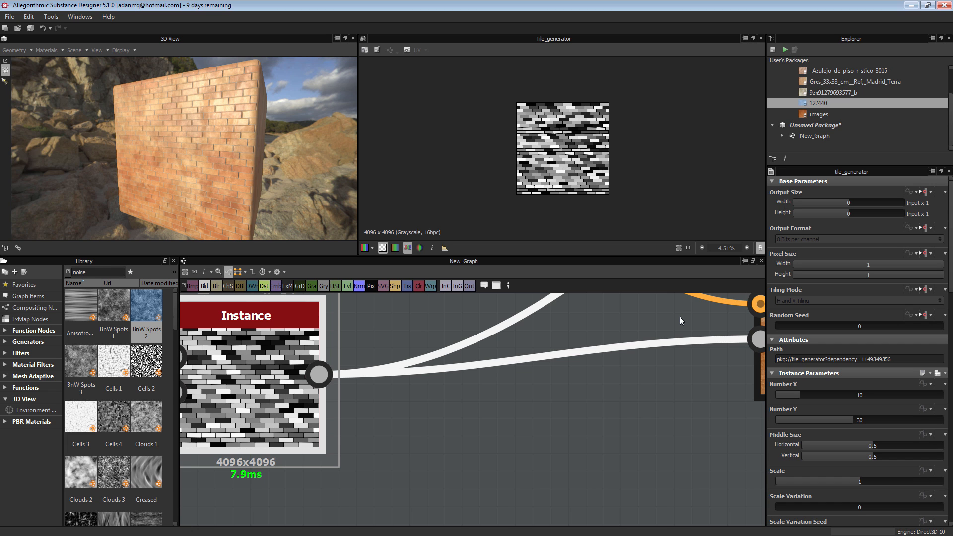
{"action": "middle_click_drag", "start_coordinate": [346, 419], "coordinate": [381, 408]}
{"action": "scroll", "coordinate": [380, 385], "scroll_direction": "up", "scroll_amount": 1}
{"action": "middle_click_drag", "start_coordinate": [255, 345], "coordinate": [350, 393]}
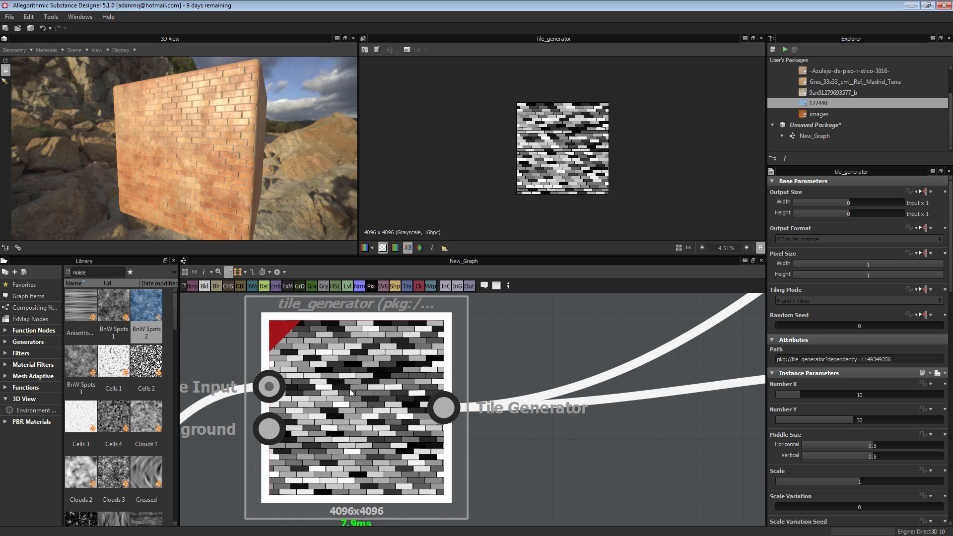
{"action": "scroll", "coordinate": [555, 174], "scroll_direction": "up", "scroll_amount": 10}
{"action": "scroll", "coordinate": [570, 135], "scroll_direction": "up", "scroll_amount": 1}
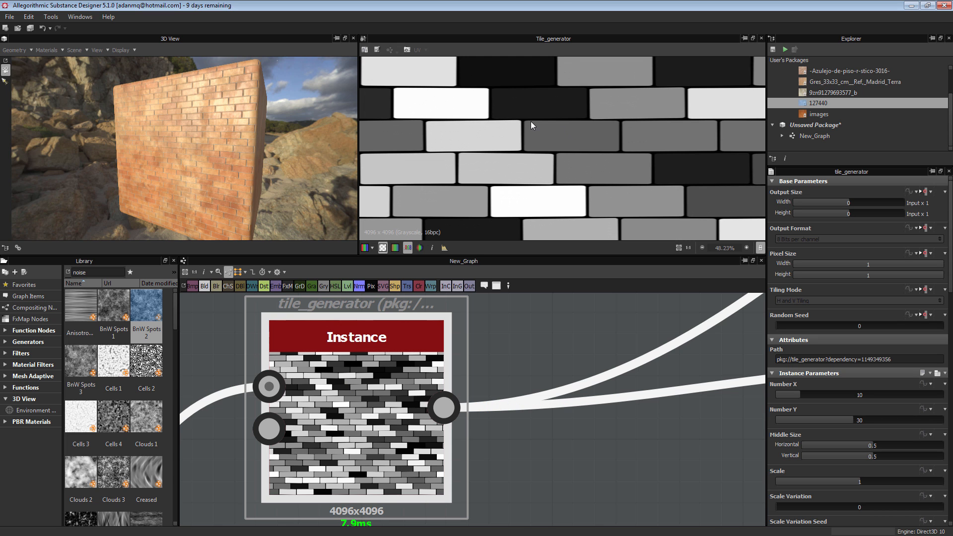
{"action": "scroll", "coordinate": [620, 335], "scroll_direction": "down", "scroll_amount": 8}
{"action": "middle_click_drag", "start_coordinate": [695, 349], "coordinate": [528, 360]}
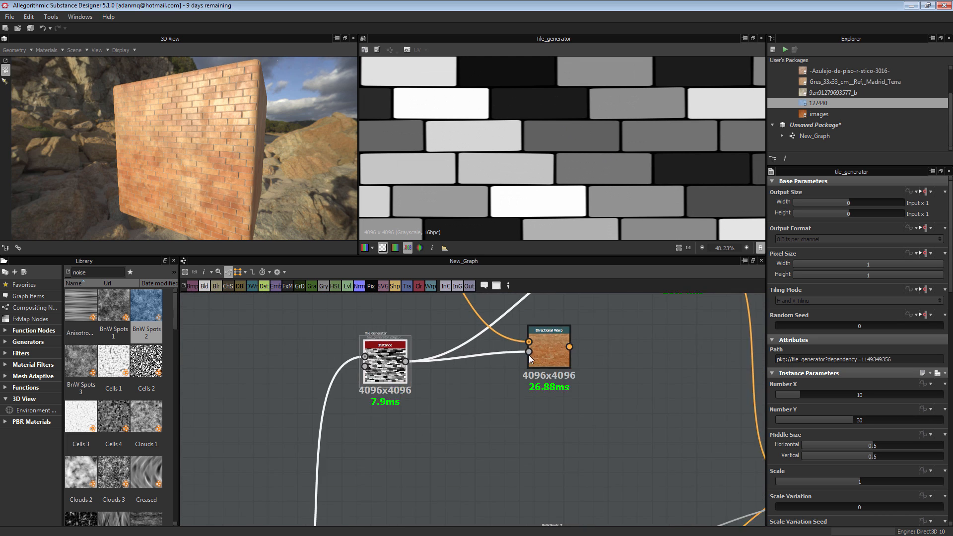
Compare the Directional Warp and Tile Generator copy outputs up close around the brick joints.
{"action": "scroll", "coordinate": [528, 360], "scroll_direction": "up", "scroll_amount": 2}
{"action": "double_click", "coordinate": [577, 357]}
{"action": "scroll", "coordinate": [529, 159], "scroll_direction": "up", "scroll_amount": 8}
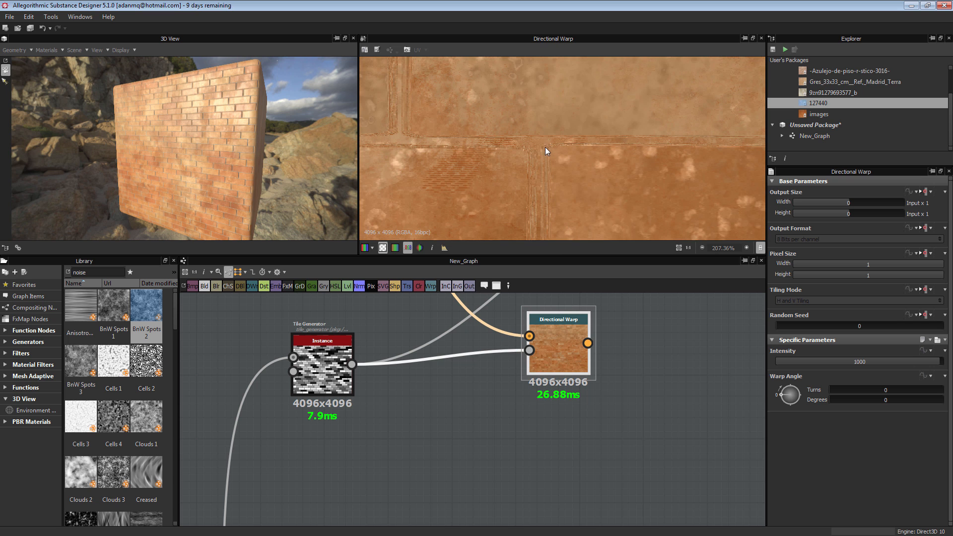
{"action": "scroll", "coordinate": [541, 154], "scroll_direction": "up", "scroll_amount": 3}
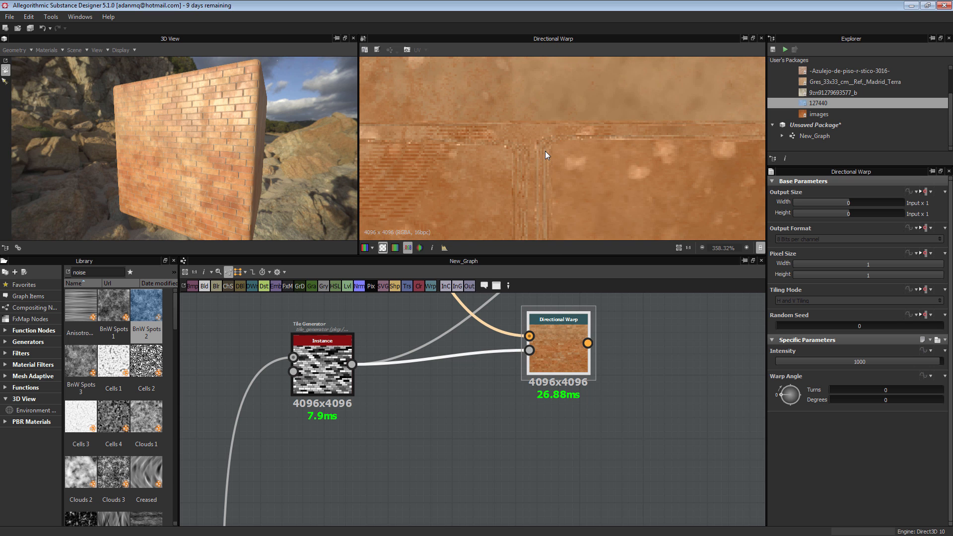
{"action": "double_click", "coordinate": [318, 366]}
{"action": "scroll", "coordinate": [525, 162], "scroll_direction": "up", "scroll_amount": 4}
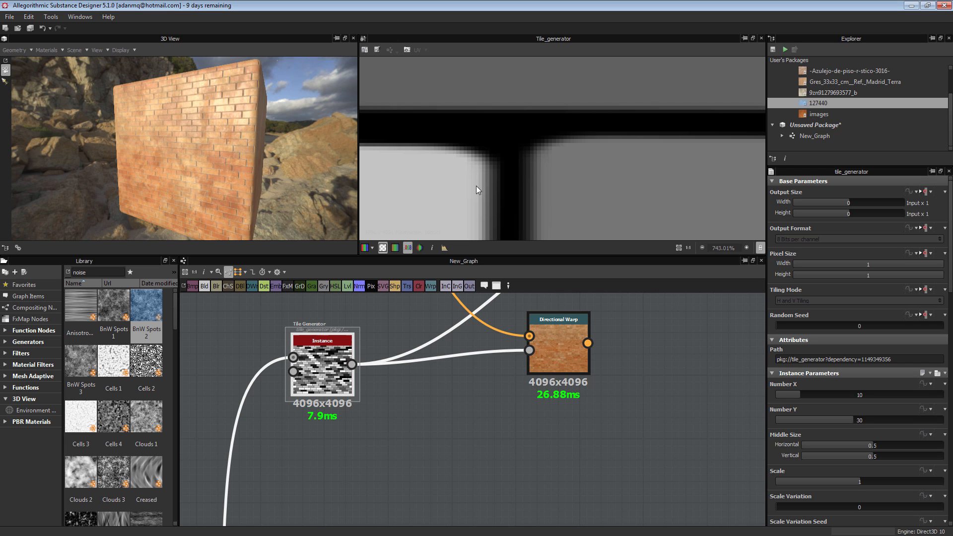
{"action": "scroll", "coordinate": [466, 181], "scroll_direction": "up", "scroll_amount": 1}
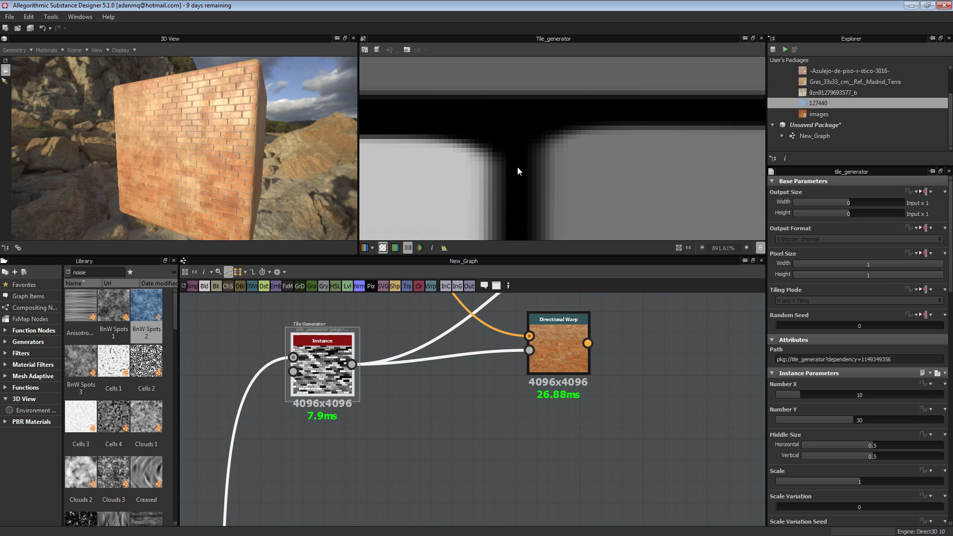
{"action": "left_click", "coordinate": [538, 354]}
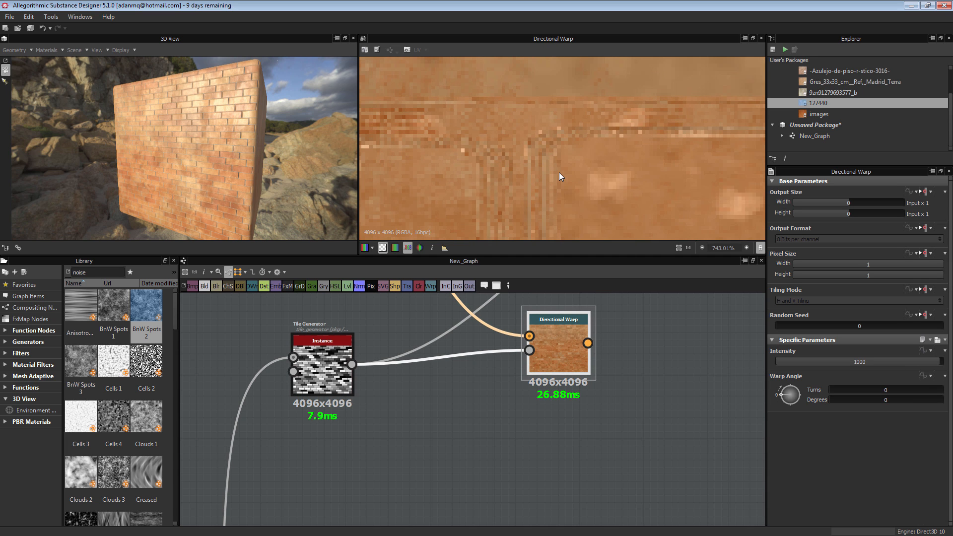
Route the Directional Warp's output into the Overlay Blend's background and check the brick edges in the mortar Blend's 2D view.
{"action": "scroll", "coordinate": [559, 171], "scroll_direction": "down", "scroll_amount": 10}
{"action": "middle_click_drag", "start_coordinate": [635, 339], "coordinate": [417, 371]}
{"action": "scroll", "coordinate": [455, 349], "scroll_direction": "down", "scroll_amount": 5}
{"action": "scroll", "coordinate": [417, 371], "scroll_direction": "up", "scroll_amount": 3}
{"action": "middle_click_drag", "start_coordinate": [481, 333], "coordinate": [448, 369]}
{"action": "left_click_drag", "start_coordinate": [351, 425], "coordinate": [464, 325]}
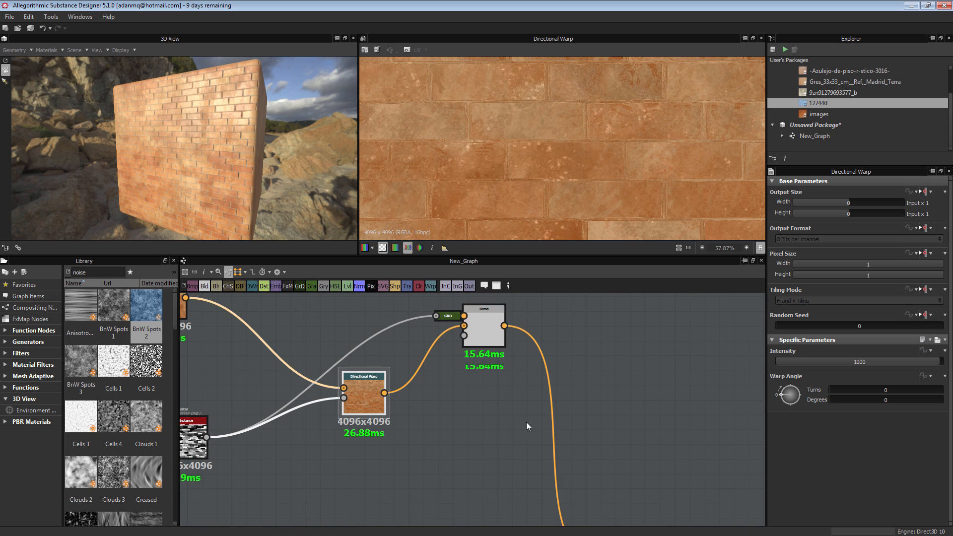
{"action": "middle_click_drag", "start_coordinate": [527, 421], "coordinate": [397, 224]}
{"action": "double_click", "coordinate": [486, 390]}
{"action": "scroll", "coordinate": [538, 160], "scroll_direction": "up", "scroll_amount": 4}
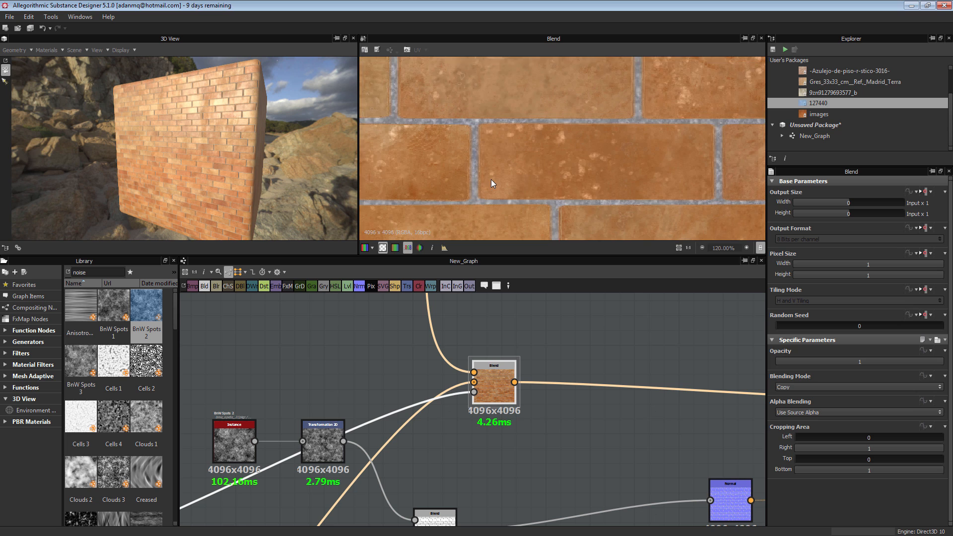
{"action": "scroll", "coordinate": [491, 180], "scroll_direction": "up", "scroll_amount": 3}
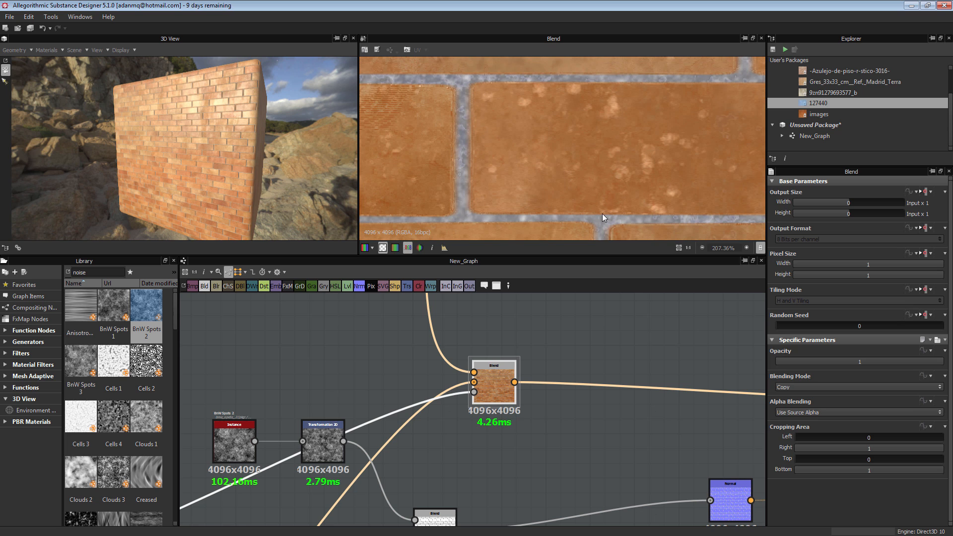
Examine the brick edges in the mortar Blend and around the joints in the Tile Generator copy's output.
{"action": "middle_click_drag", "start_coordinate": [471, 94], "coordinate": [484, 130]}
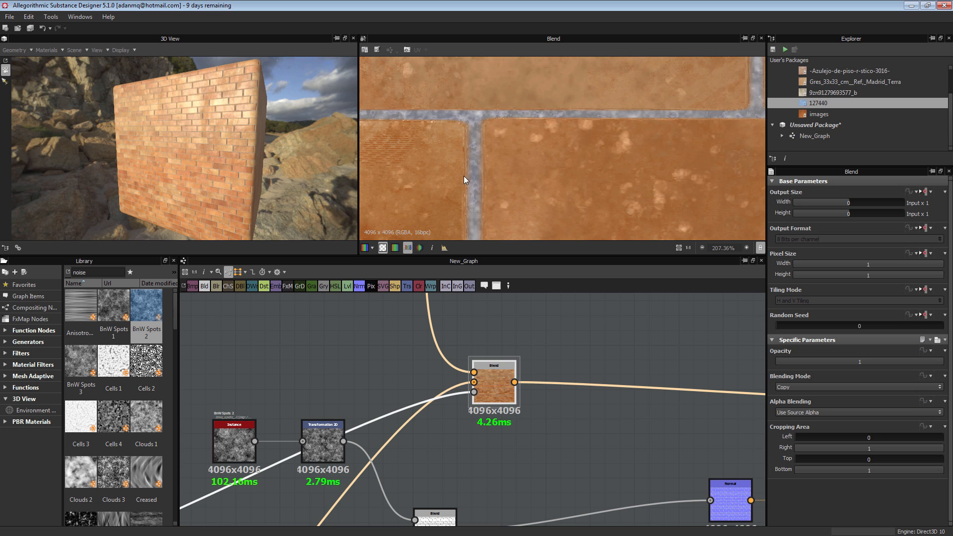
{"action": "middle_click_drag", "start_coordinate": [412, 453], "coordinate": [450, 467]}
{"action": "scroll", "coordinate": [451, 466], "scroll_direction": "down", "scroll_amount": 3}
{"action": "middle_click_drag", "start_coordinate": [275, 349], "coordinate": [317, 372]}
{"action": "scroll", "coordinate": [314, 372], "scroll_direction": "up", "scroll_amount": 7}
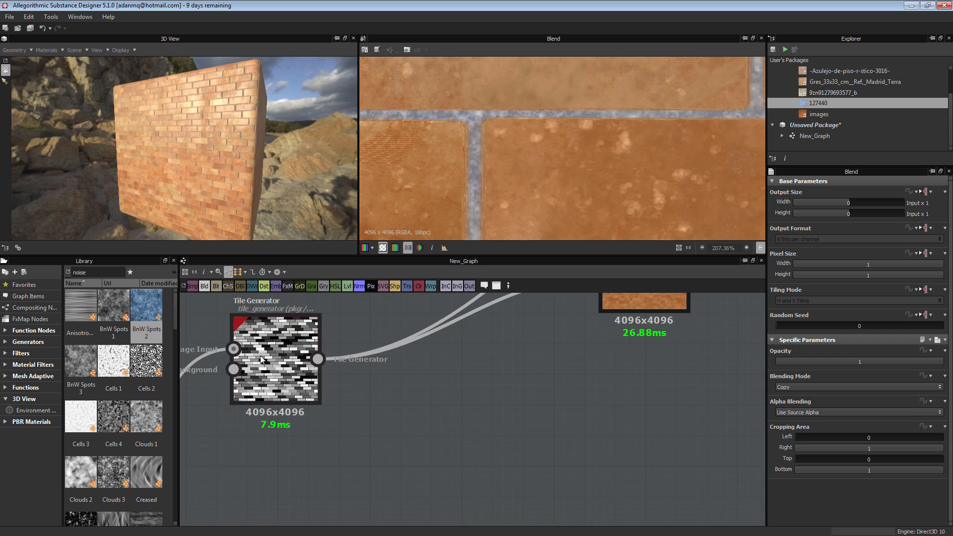
{"action": "double_click", "coordinate": [260, 355]}
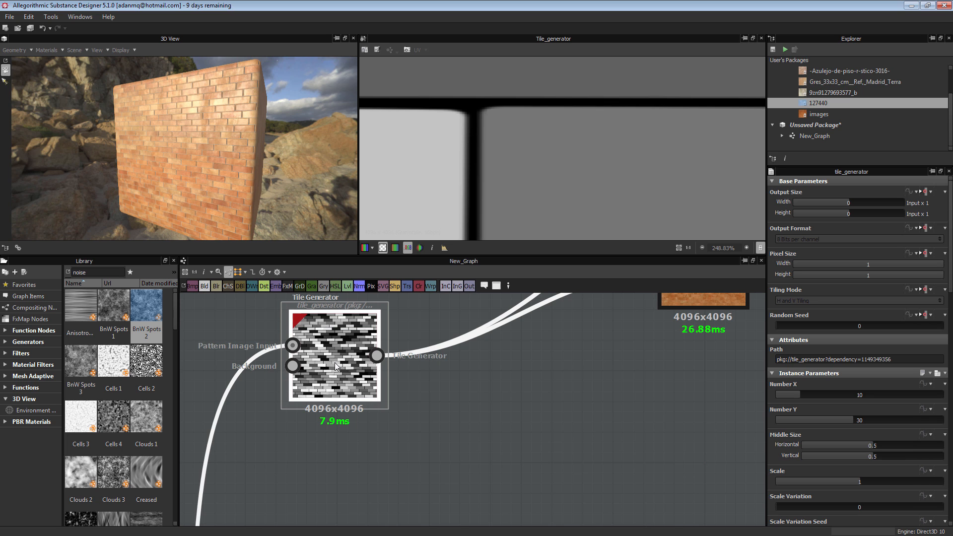
{"action": "mouse_move", "coordinate": [335, 362]}
{"action": "left_mouse_down"}
{"action": "mouse_move", "coordinate": [318, 361]}
{"action": "mouse_move", "coordinate": [339, 361]}
{"action": "left_mouse_up"}
{"action": "scroll", "coordinate": [467, 130], "scroll_direction": "down", "scroll_amount": 8}
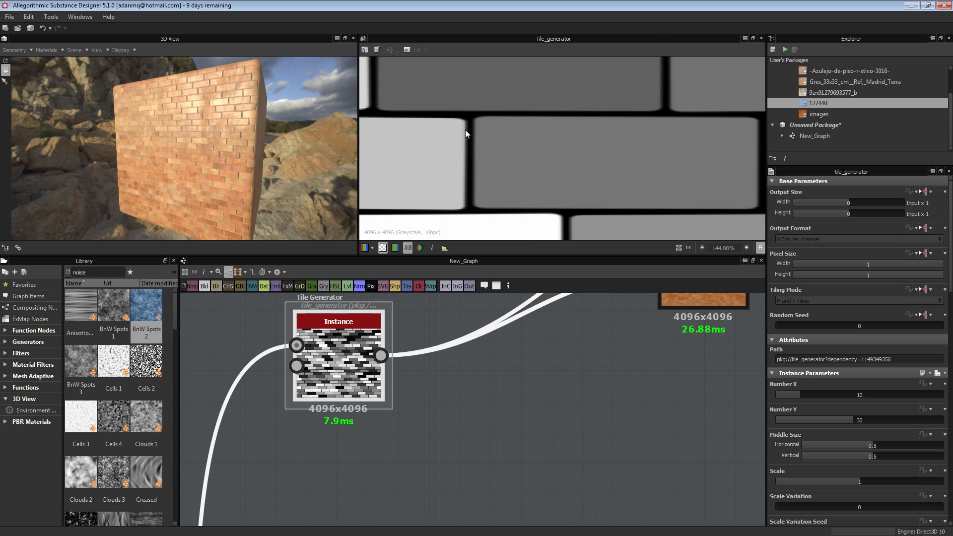
{"action": "scroll", "coordinate": [543, 135], "scroll_direction": "up", "scroll_amount": 6}
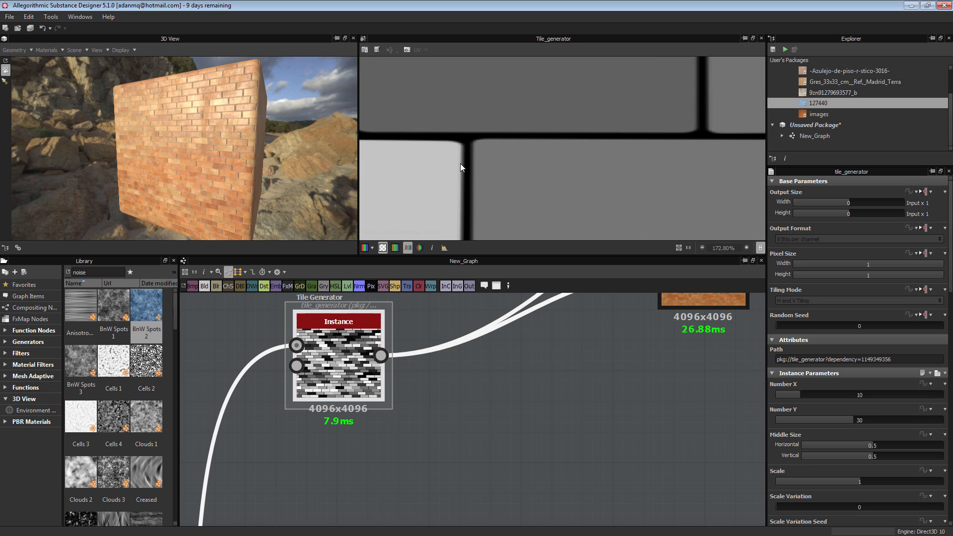
{"action": "scroll", "coordinate": [598, 380], "scroll_direction": "down", "scroll_amount": 4}
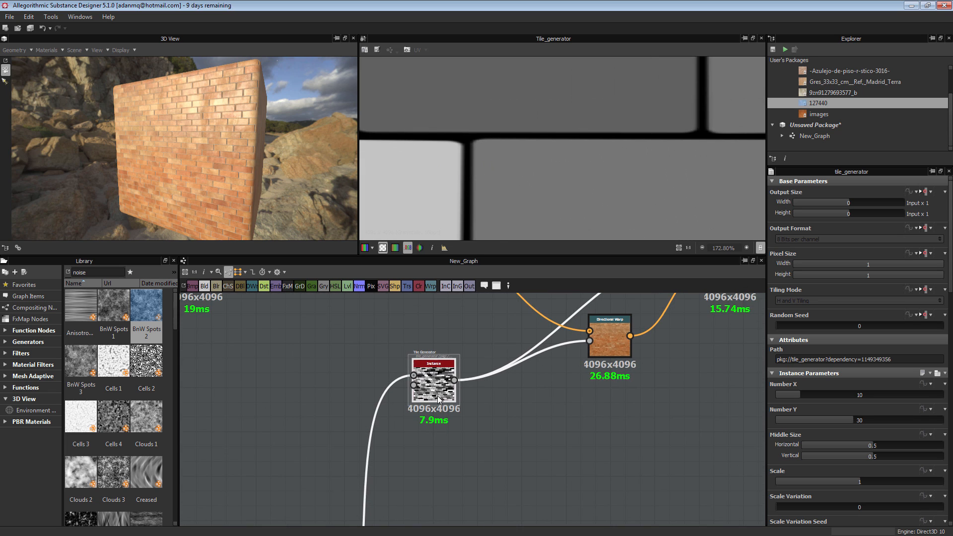
Add a Distance node beside the Tile Generator copy that drives the Directional Warp.
{"action": "middle_click_drag", "start_coordinate": [536, 380], "coordinate": [470, 356]}
{"action": "left_click_drag", "start_coordinate": [373, 357], "coordinate": [363, 372]}
{"action": "left_click", "coordinate": [450, 403]}
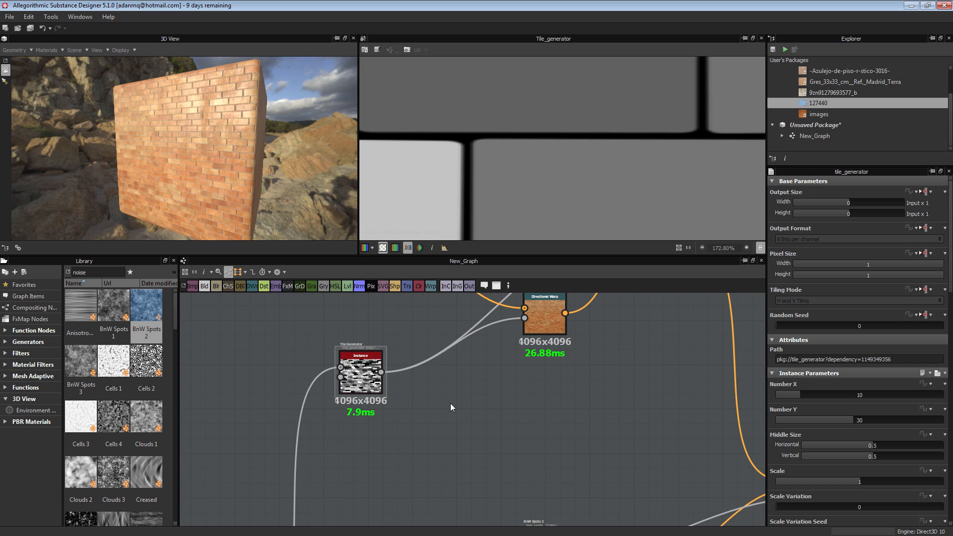
{"action": "scroll", "coordinate": [335, 328], "scroll_direction": "up", "scroll_amount": 2}
{"action": "left_click_drag", "start_coordinate": [266, 290], "coordinate": [549, 411]}
{"action": "scroll", "coordinate": [550, 412], "scroll_direction": "up", "scroll_amount": 2}
{"action": "scroll", "coordinate": [550, 412], "scroll_direction": "up", "scroll_amount": 2}
{"action": "middle_click_drag", "start_coordinate": [268, 369], "coordinate": [476, 371]}
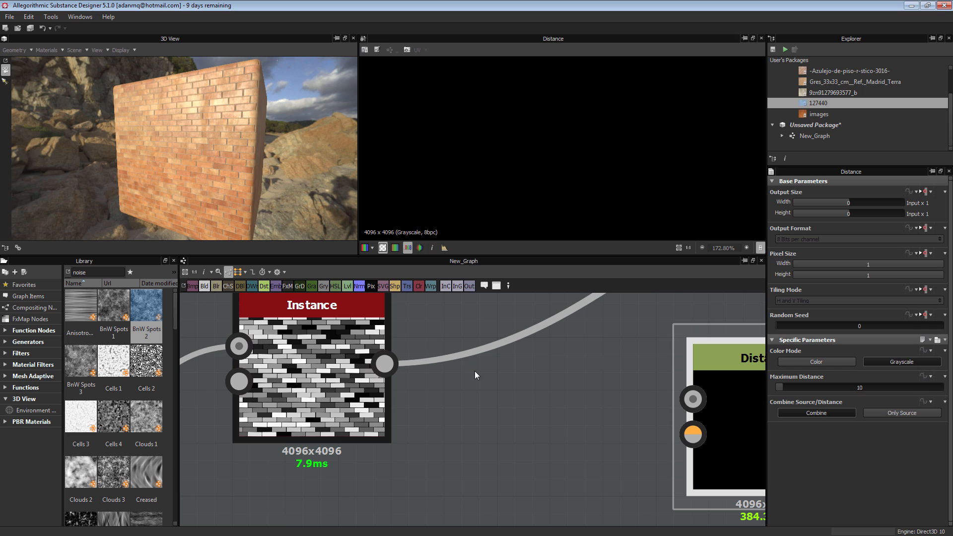
Inspect a brick joint in the Tile Generator copy's output and connect that output to the Distance node's Source Input.
{"action": "double_click", "coordinate": [353, 342]}
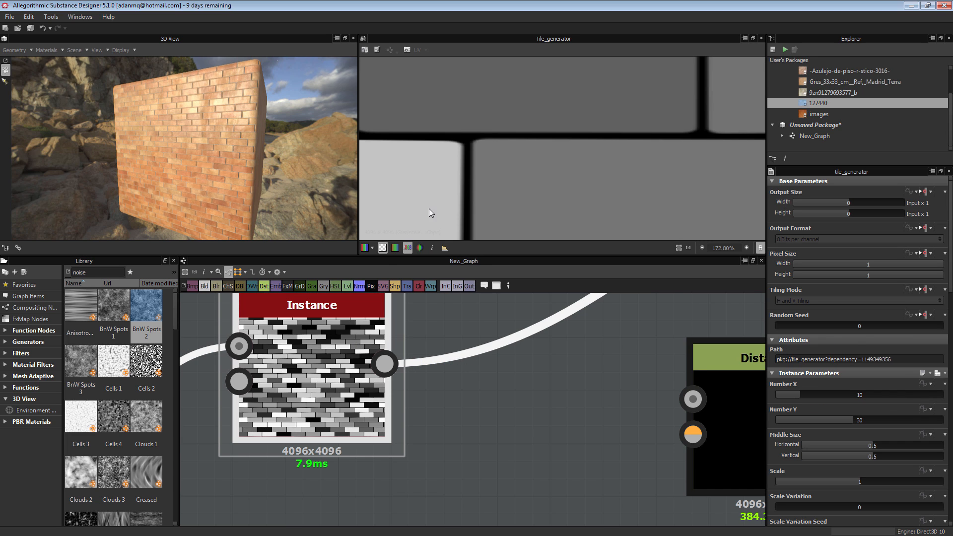
{"action": "scroll", "coordinate": [466, 157], "scroll_direction": "up", "scroll_amount": 3}
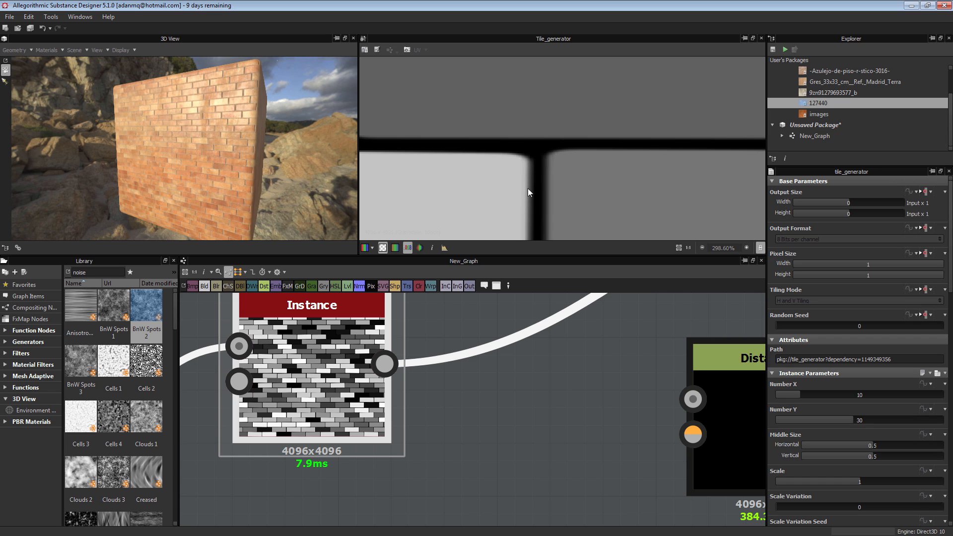
{"action": "scroll", "coordinate": [619, 386], "scroll_direction": "down", "scroll_amount": 2}
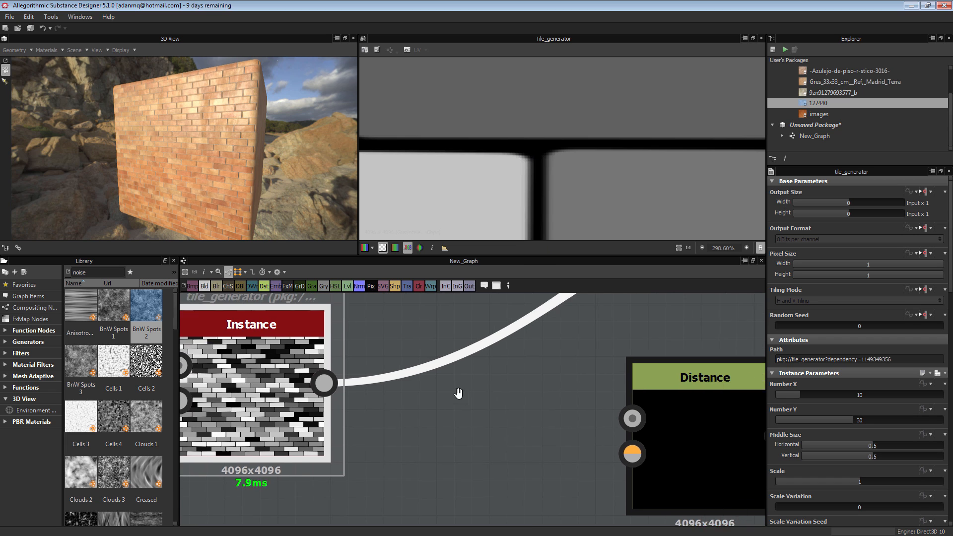
{"action": "left_click", "coordinate": [572, 385]}
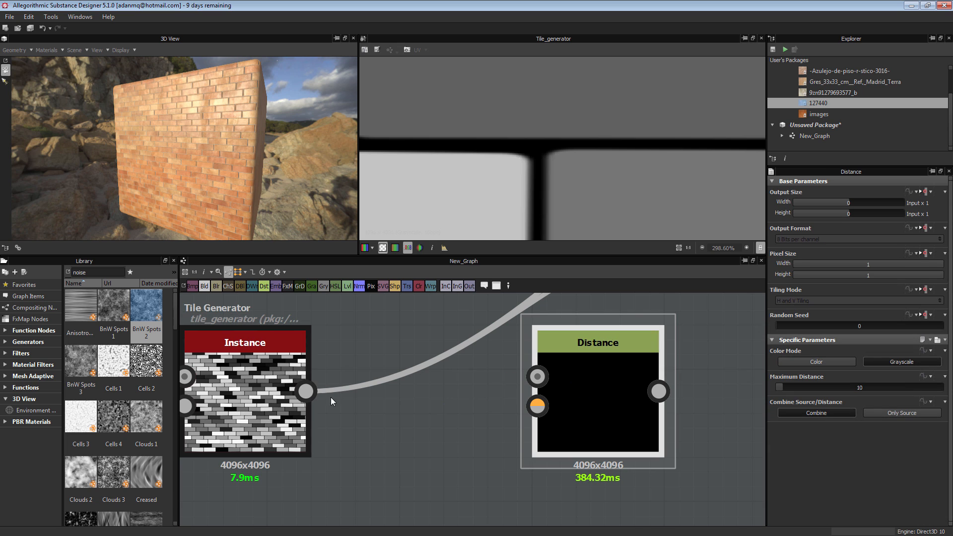
{"action": "scroll", "coordinate": [590, 377], "scroll_direction": "down", "scroll_amount": 2}
{"action": "middle_click_drag", "start_coordinate": [589, 377], "coordinate": [518, 385]}
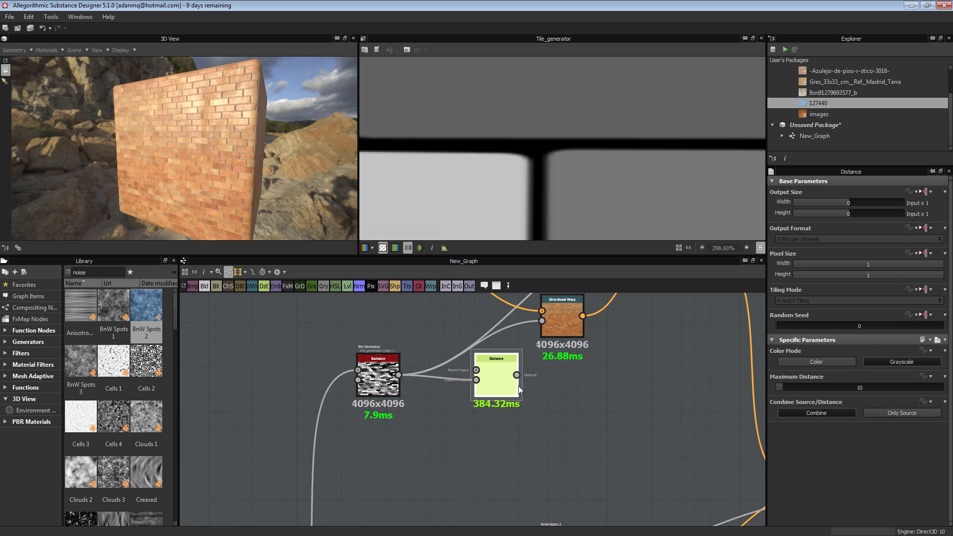
{"action": "scroll", "coordinate": [517, 397], "scroll_direction": "up", "scroll_amount": 3}
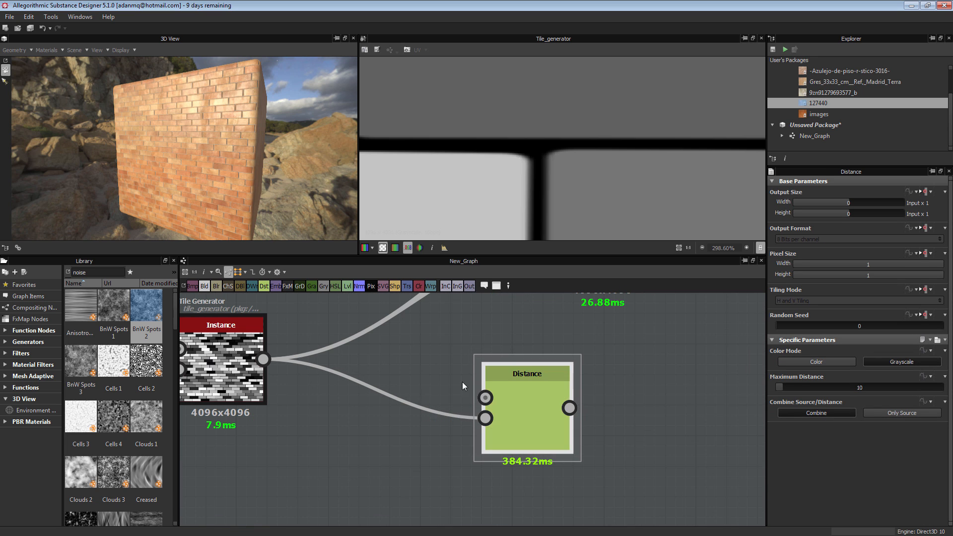
Try a grayscale Uniform Color node set to white (255) as the Distance node's Mask Input.
{"action": "right_click", "coordinate": [388, 453]}
{"action": "left_click", "coordinate": [403, 418]}
{"action": "left_click_drag", "start_coordinate": [472, 403], "coordinate": [500, 400]}
{"action": "left_click", "coordinate": [901, 361]}
{"action": "left_click", "coordinate": [499, 400]}
{"action": "left_click", "coordinate": [345, 453]}
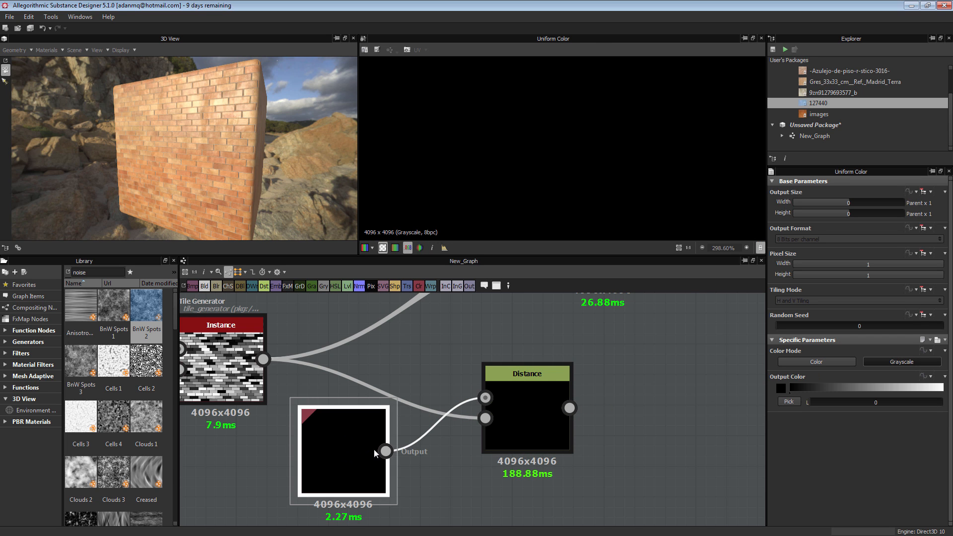
{"action": "left_click", "coordinate": [781, 388]}
{"action": "left_click_drag", "start_coordinate": [404, 270], "coordinate": [326, 190]}
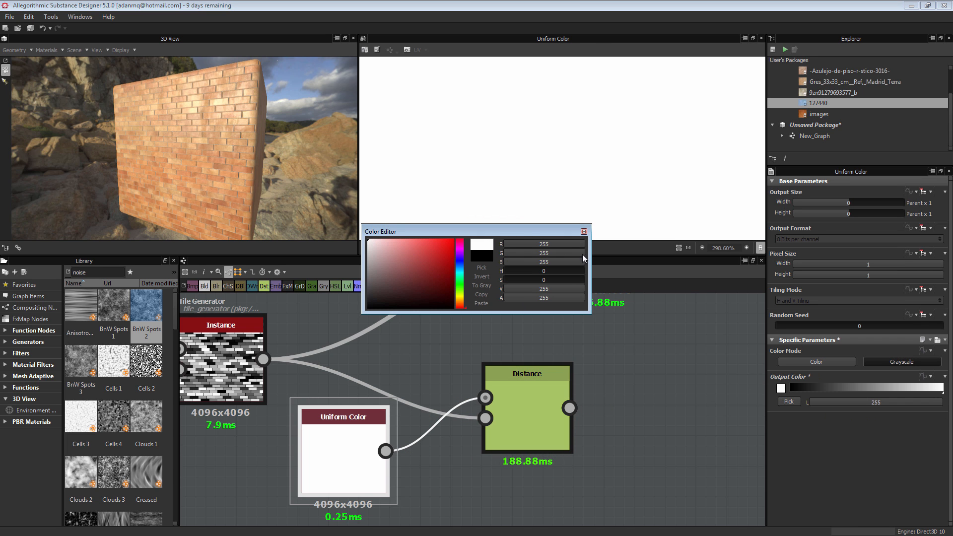
{"action": "left_click", "coordinate": [584, 231]}
Set the Distance node to Only Source with a maximum distance of 107.87.
{"action": "left_click", "coordinate": [526, 422]}
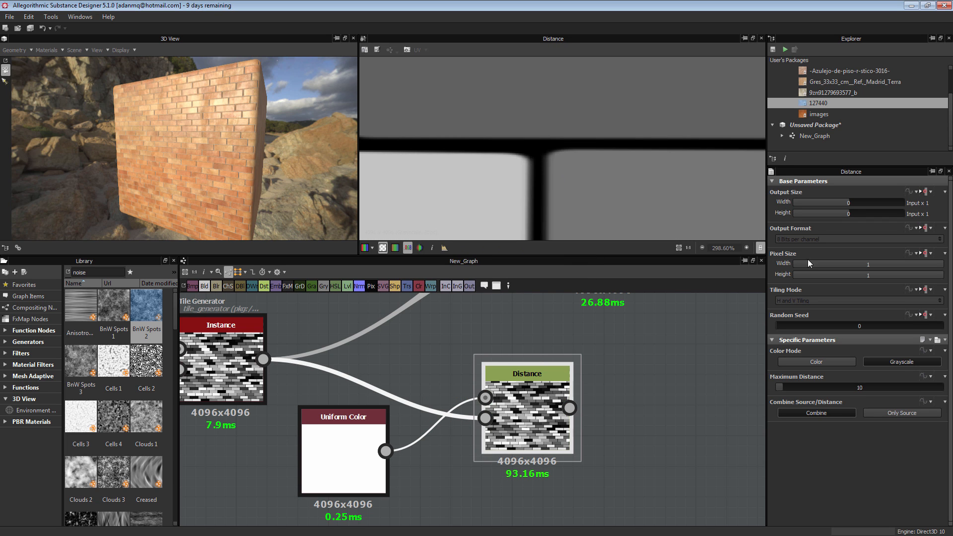
{"action": "left_click", "coordinate": [902, 413]}
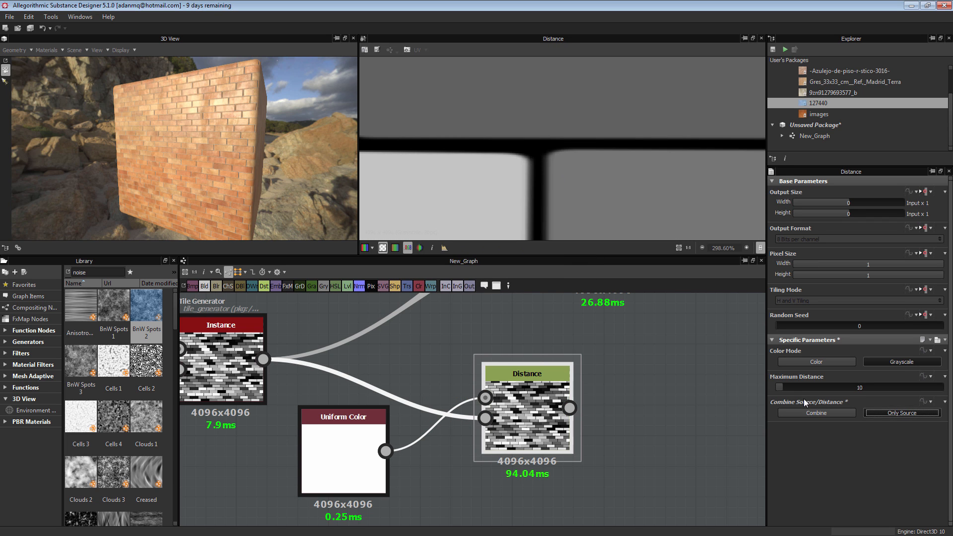
{"action": "left_click_drag", "start_coordinate": [782, 388], "coordinate": [847, 386]}
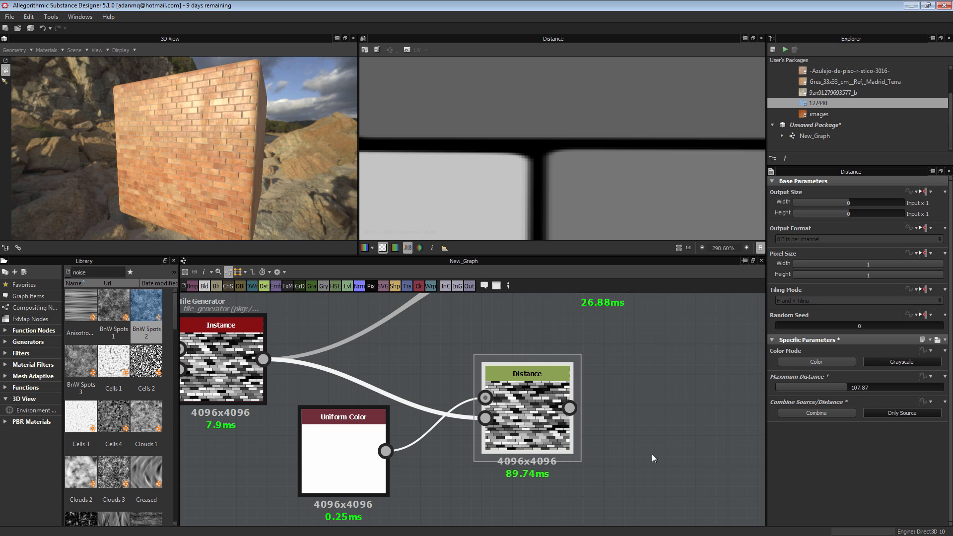
Delete the white Uniform Color node feeding the Distance node's mask.
{"action": "left_click", "coordinate": [372, 484]}
{"action": "key", "text": "Delete"}
{"action": "scroll", "coordinate": [538, 385], "scroll_direction": "down", "scroll_amount": 4}
{"action": "left_click_drag", "start_coordinate": [507, 415], "coordinate": [533, 418]}
{"action": "middle_click_drag", "start_coordinate": [451, 524], "coordinate": [488, 415]}
{"action": "scroll", "coordinate": [558, 338], "scroll_direction": "up", "scroll_amount": 10}
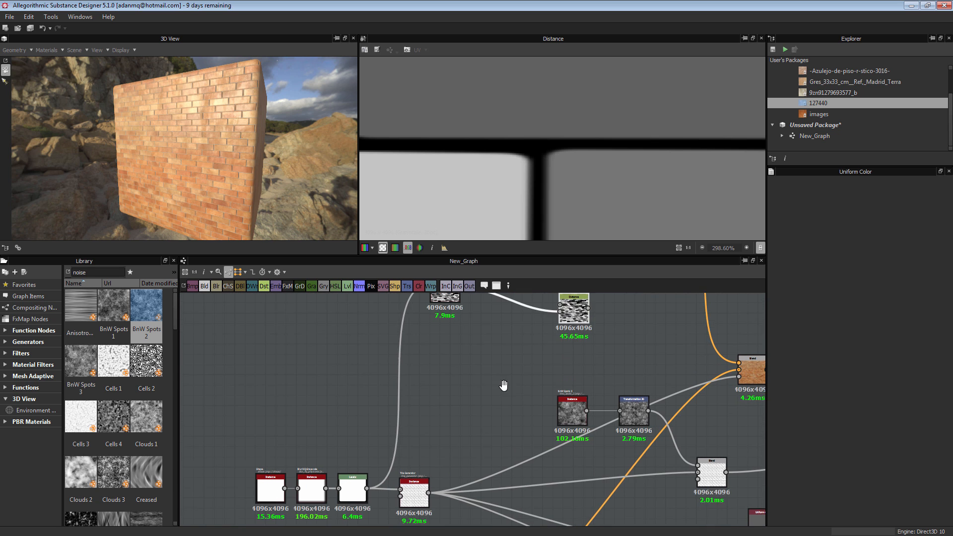
Compare the Distance node's output with the original Tile Generator's output in the 2D view.
{"action": "scroll", "coordinate": [224, 368], "scroll_direction": "down", "scroll_amount": 4}
{"action": "middle_click_drag", "start_coordinate": [225, 368], "coordinate": [364, 370]}
{"action": "scroll", "coordinate": [275, 327], "scroll_direction": "up", "scroll_amount": 4}
{"action": "left_click", "coordinate": [277, 342]}
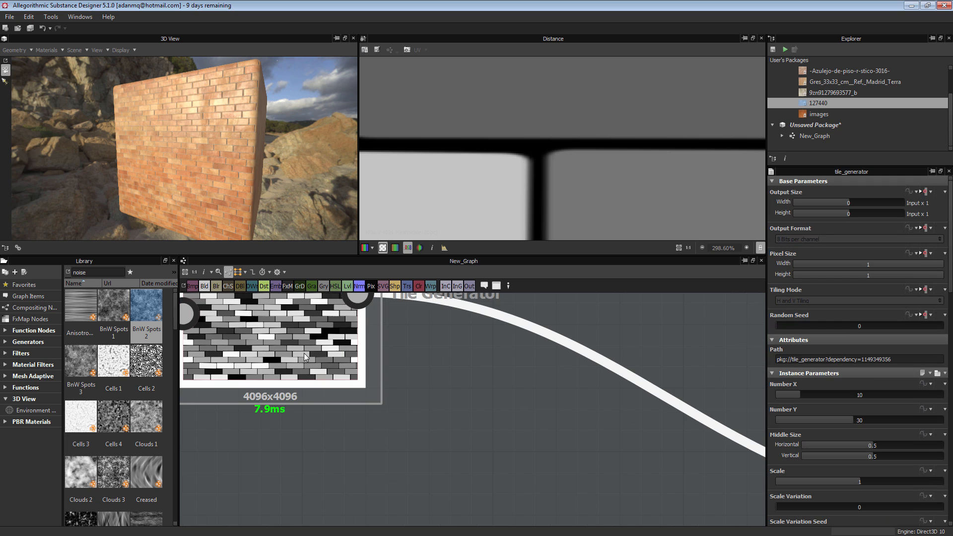
{"action": "scroll", "coordinate": [310, 335], "scroll_direction": "up", "scroll_amount": 2}
{"action": "scroll", "coordinate": [481, 190], "scroll_direction": "down", "scroll_amount": 4}
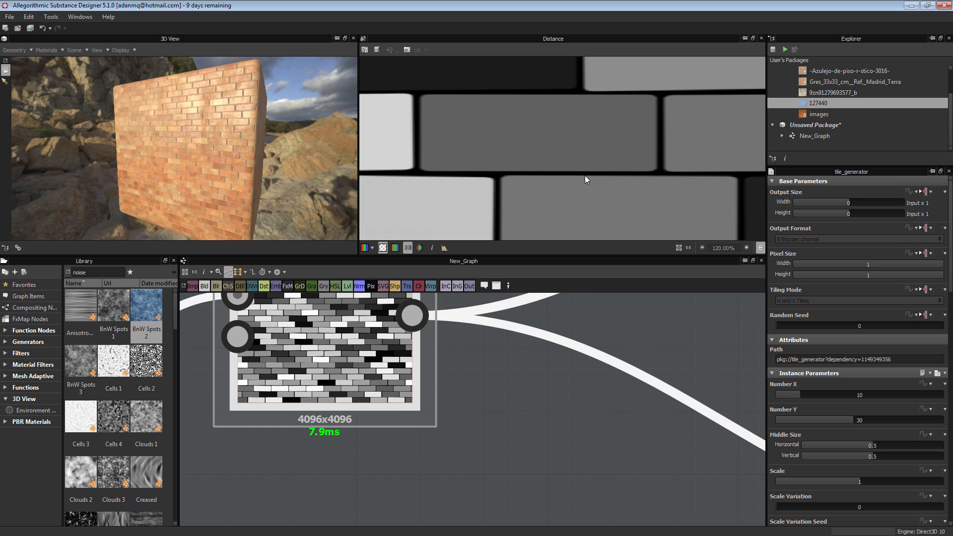
{"action": "scroll", "coordinate": [511, 390], "scroll_direction": "down", "scroll_amount": 8}
{"action": "middle_click_drag", "start_coordinate": [498, 426], "coordinate": [496, 280]}
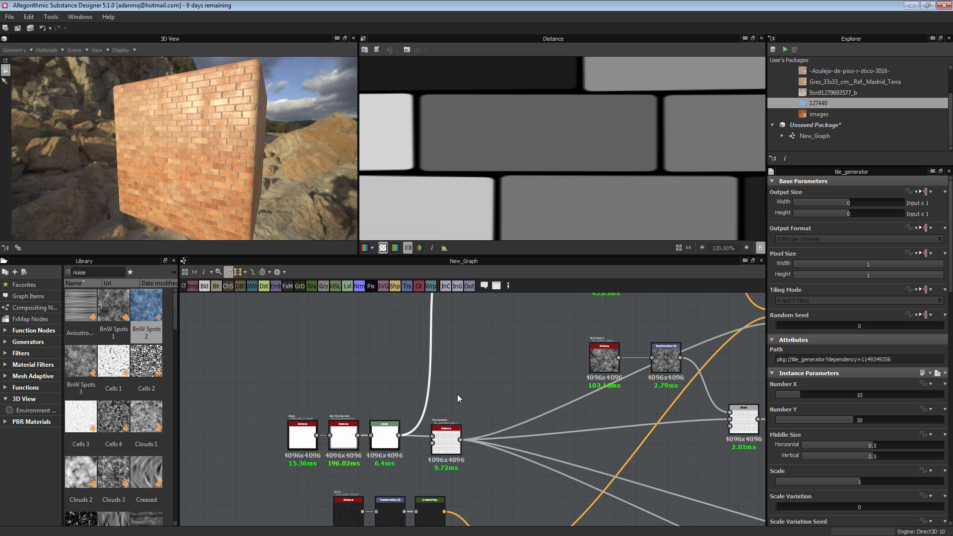
{"action": "scroll", "coordinate": [386, 438], "scroll_direction": "up", "scroll_amount": 3}
{"action": "double_click", "coordinate": [489, 448]}
{"action": "middle_click_drag", "start_coordinate": [489, 449], "coordinate": [321, 485]}
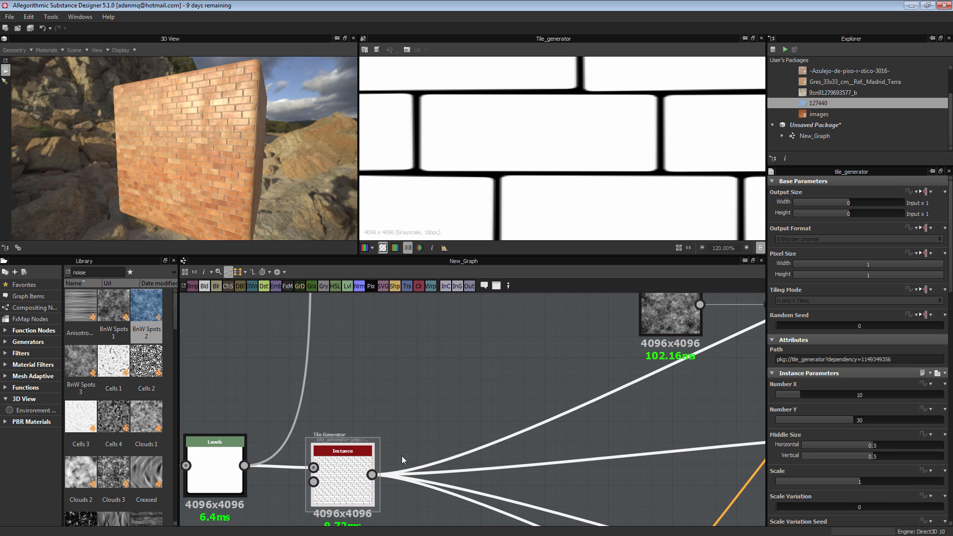
Add a Levels node near the Distance node and feed it the original Tile Generator's output.
{"action": "left_click", "coordinate": [348, 286]}
{"action": "left_click_drag", "start_coordinate": [475, 396], "coordinate": [443, 374]}
{"action": "scroll", "coordinate": [354, 474], "scroll_direction": "up", "scroll_amount": 4}
{"action": "double_click", "coordinate": [354, 474]}
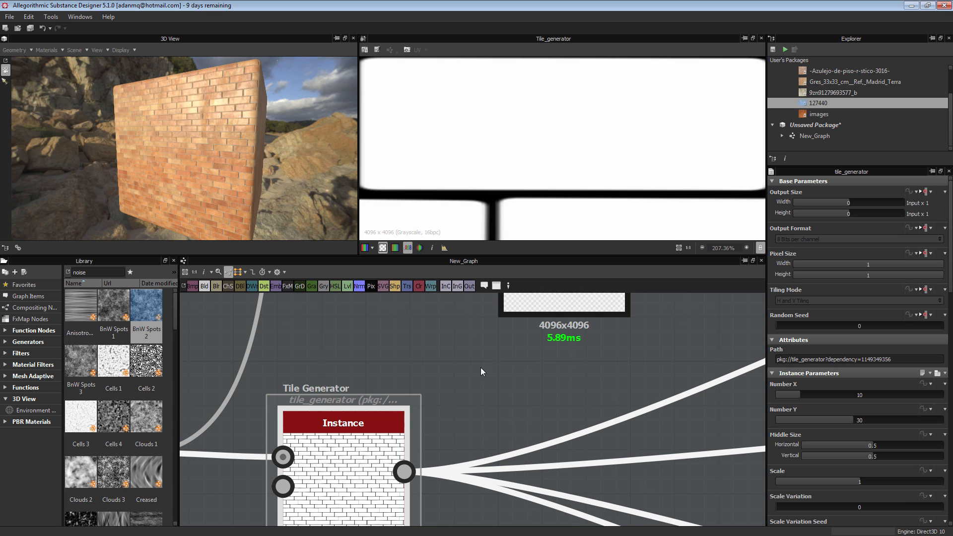
{"action": "scroll", "coordinate": [481, 367], "scroll_direction": "down", "scroll_amount": 4}
{"action": "middle_click_drag", "start_coordinate": [471, 337], "coordinate": [473, 404]}
{"action": "left_click_drag", "start_coordinate": [473, 404], "coordinate": [473, 371]}
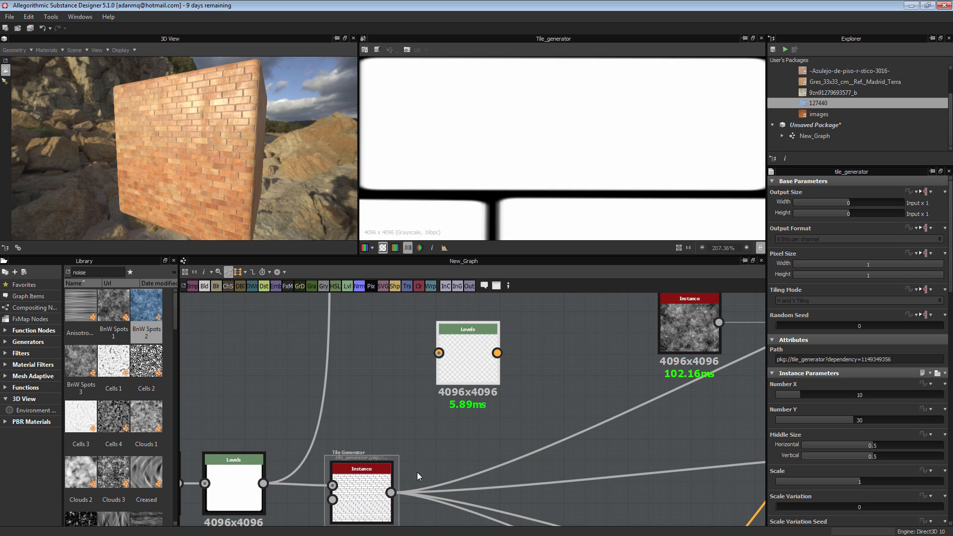
{"action": "left_click_drag", "start_coordinate": [391, 492], "coordinate": [501, 350]}
{"action": "scroll", "coordinate": [501, 351], "scroll_direction": "down", "scroll_amount": 4}
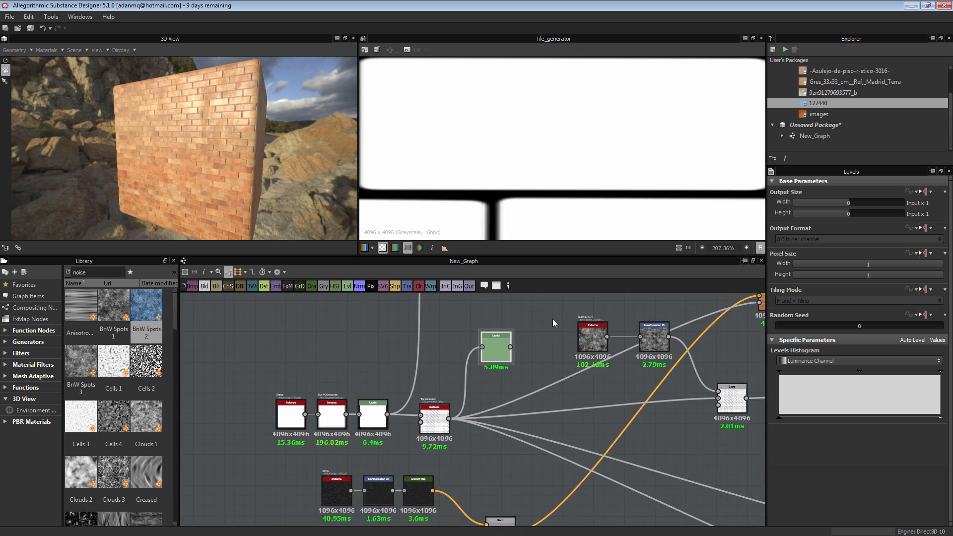
{"action": "middle_click_drag", "start_coordinate": [552, 320], "coordinate": [506, 431]}
{"action": "left_click_drag", "start_coordinate": [446, 465], "coordinate": [467, 395]}
{"action": "scroll", "coordinate": [469, 395], "scroll_direction": "up", "scroll_amount": 5}
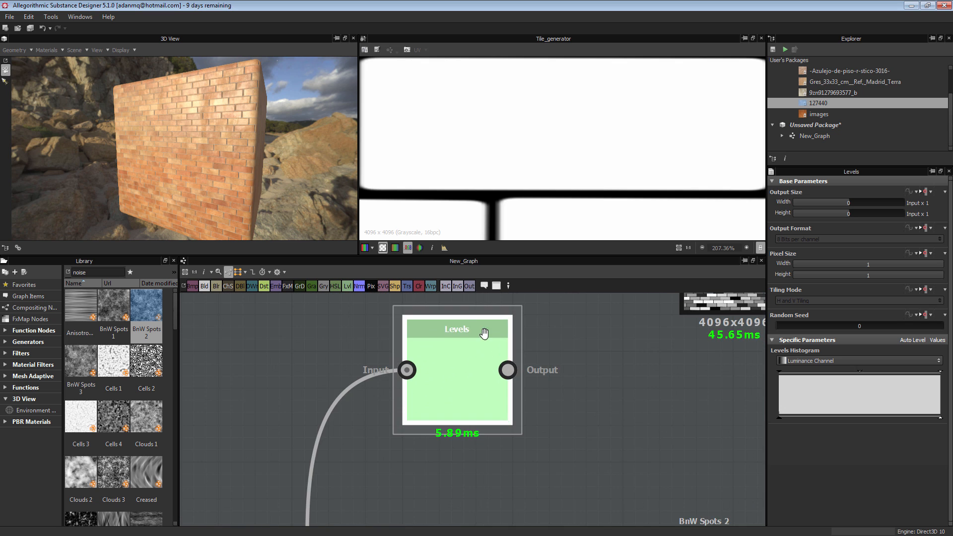
Raise the Levels node's input black point to the white end of the histogram and check the brick mask's edges.
{"action": "double_click", "coordinate": [431, 389]}
{"action": "middle_click_drag", "start_coordinate": [453, 382], "coordinate": [374, 432]}
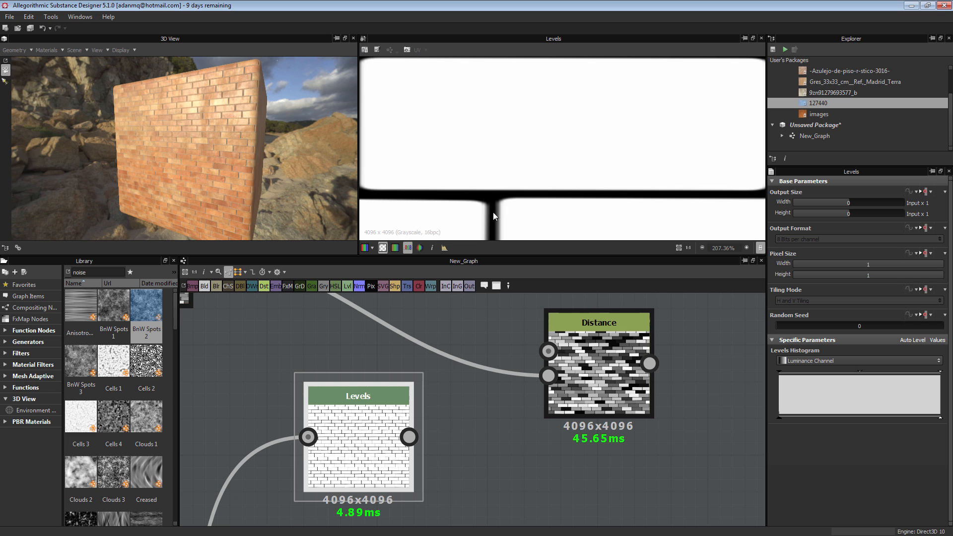
{"action": "left_click_drag", "start_coordinate": [779, 371], "coordinate": [951, 366]}
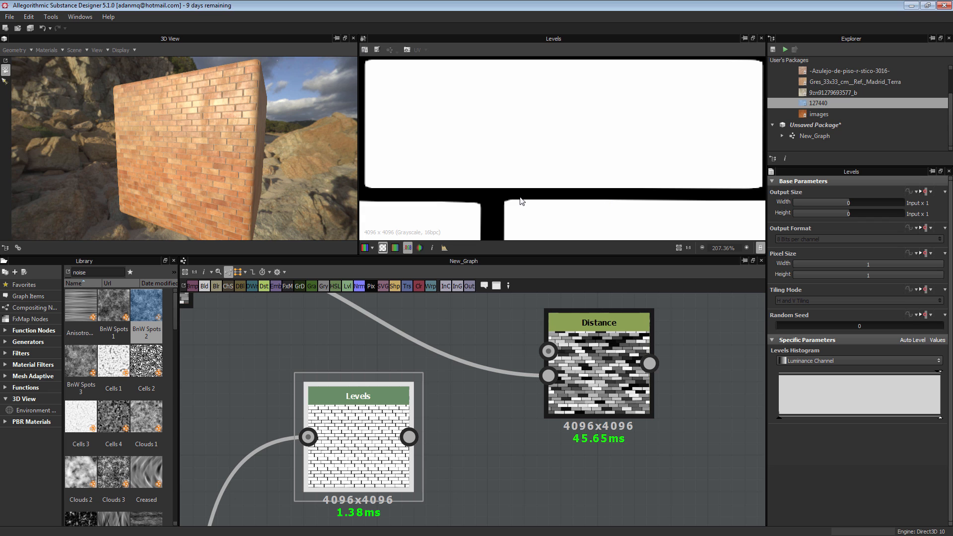
{"action": "mouse_move", "coordinate": [349, 400]}
{"action": "left_mouse_down"}
{"action": "mouse_move", "coordinate": [318, 363]}
{"action": "mouse_move", "coordinate": [353, 364]}
{"action": "mouse_move", "coordinate": [358, 396]}
{"action": "left_mouse_up"}
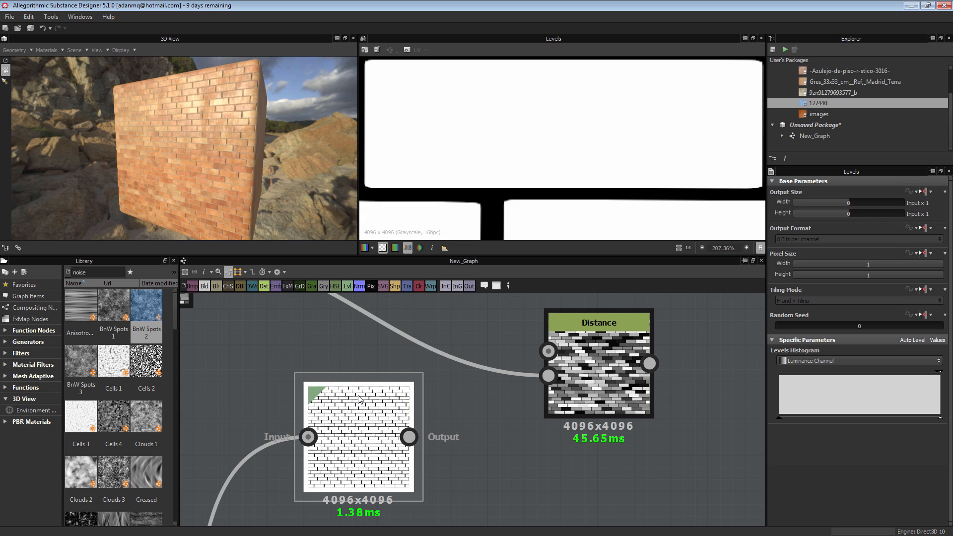
{"action": "scroll", "coordinate": [576, 132], "scroll_direction": "down", "scroll_amount": 5}
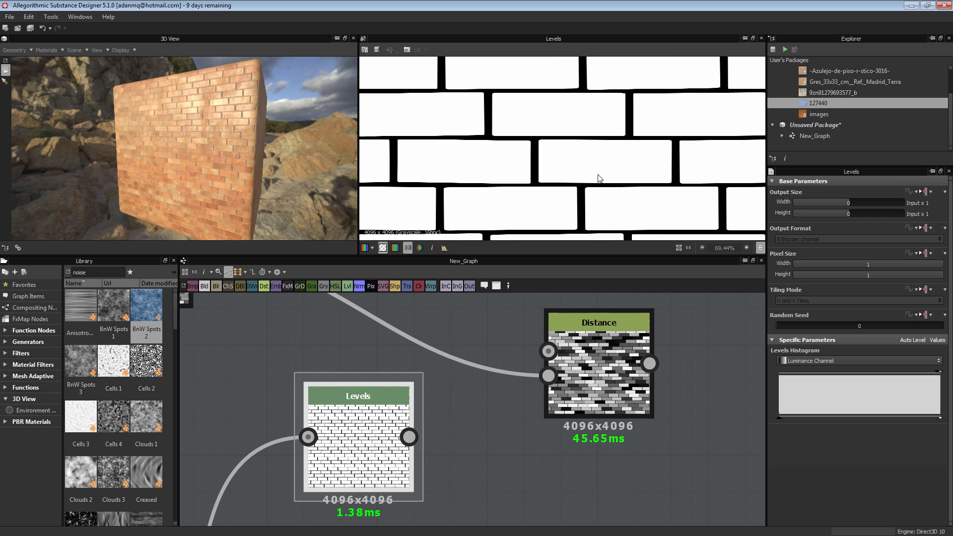
Connect the Levels output to the Distance node's Mask Input and view the Distance result in the 2D view.
{"action": "left_click_drag", "start_coordinate": [592, 349], "coordinate": [608, 333]}
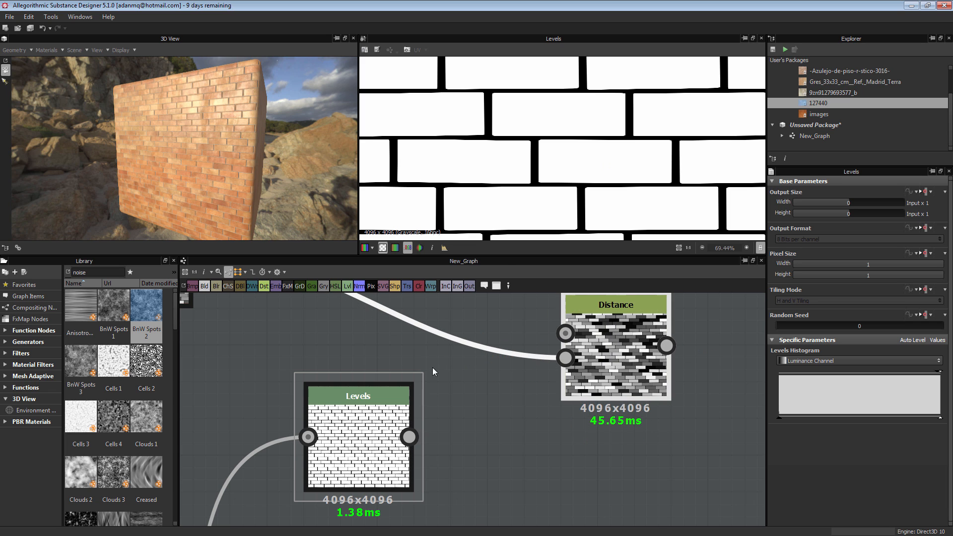
{"action": "left_click_drag", "start_coordinate": [409, 436], "coordinate": [566, 334]}
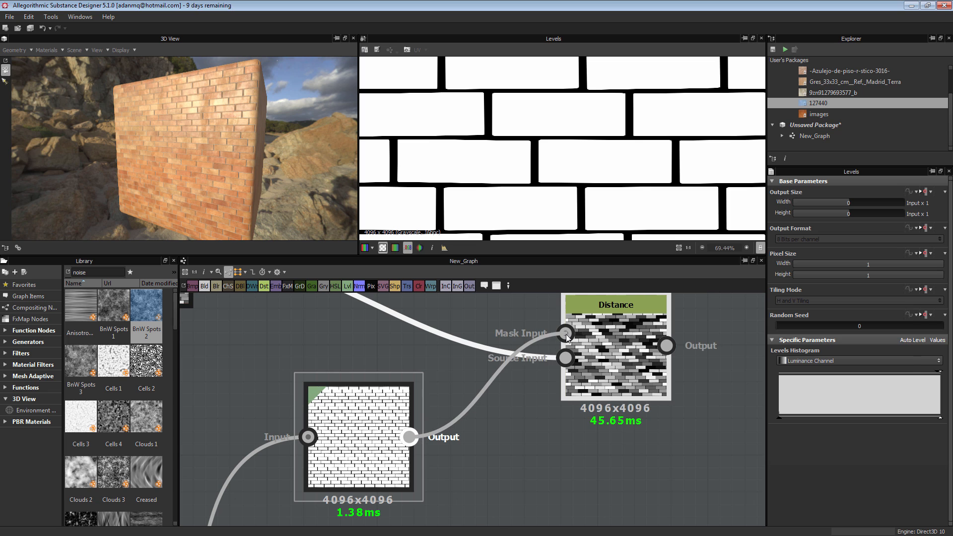
{"action": "double_click", "coordinate": [595, 347]}
{"action": "scroll", "coordinate": [573, 177], "scroll_direction": "up", "scroll_amount": 3}
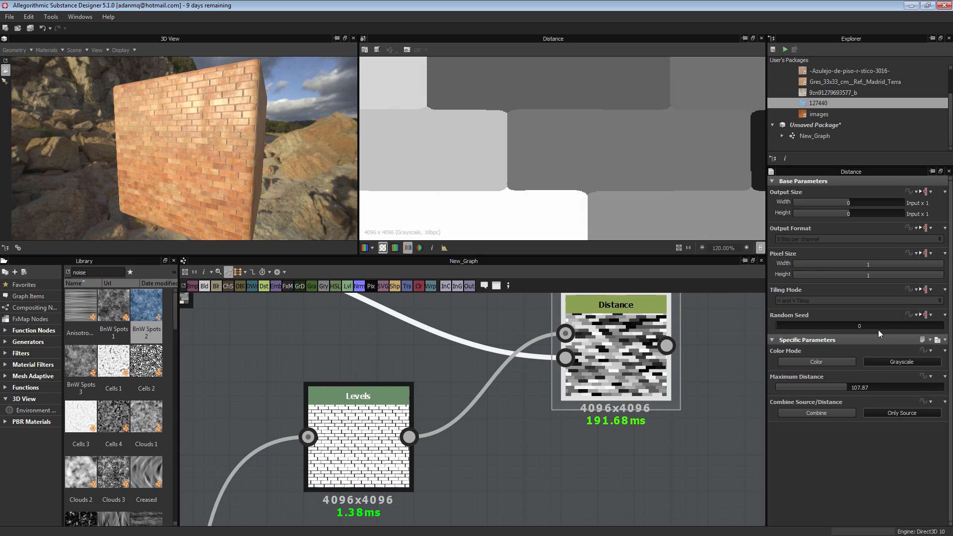
Try a Maximum Distance of 0.1 on the Distance node and check the brick edges in the 2D view.
{"action": "left_click_drag", "start_coordinate": [836, 384], "coordinate": [778, 389]}
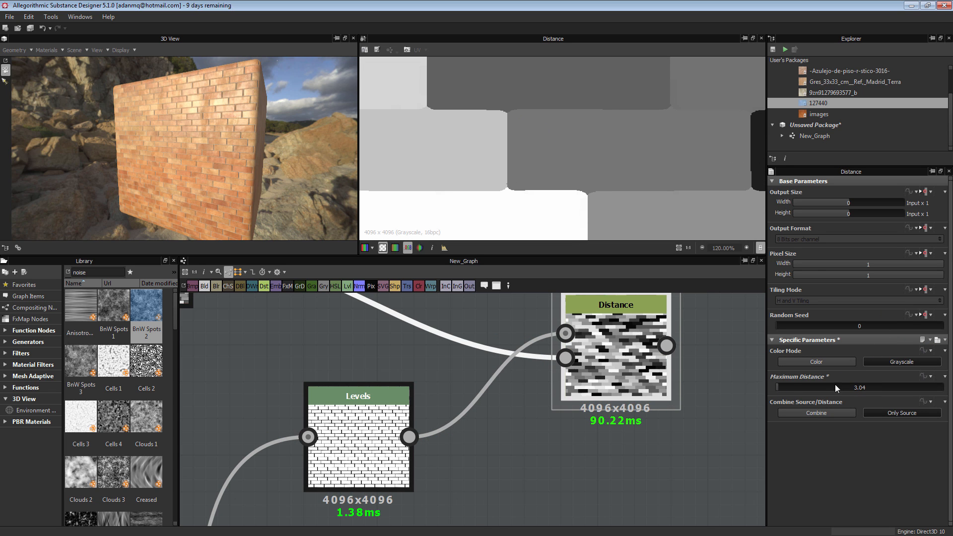
{"action": "left_click", "coordinate": [859, 386]}
{"action": "type", "text": "0.1"}
{"action": "key", "text": "Return"}
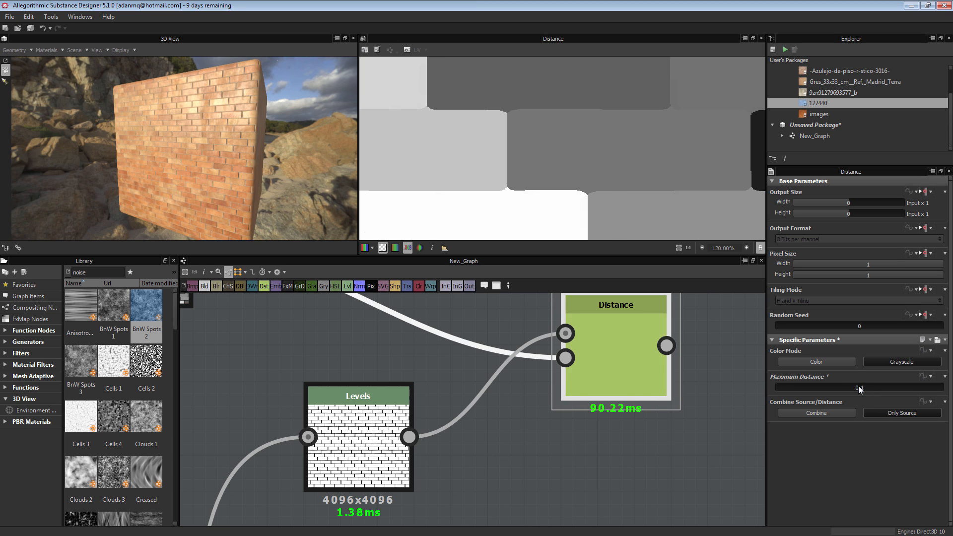
{"action": "scroll", "coordinate": [549, 204], "scroll_direction": "up", "scroll_amount": 3}
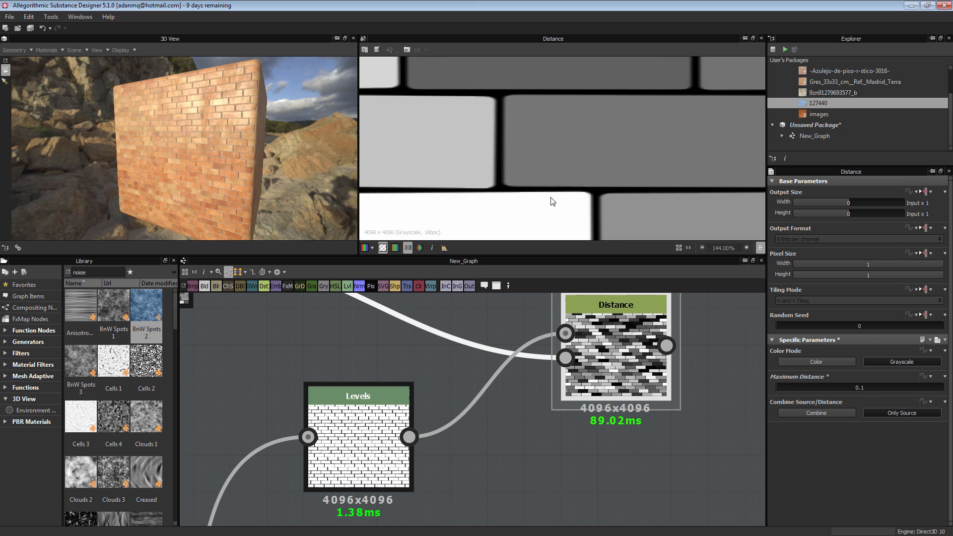
Try Maximum Distance values of 0.2, 0.3 and 0.5 on the Distance node.
{"action": "left_click", "coordinate": [853, 390]}
{"action": "type", "text": "0.2"}
{"action": "key", "text": "Return"}
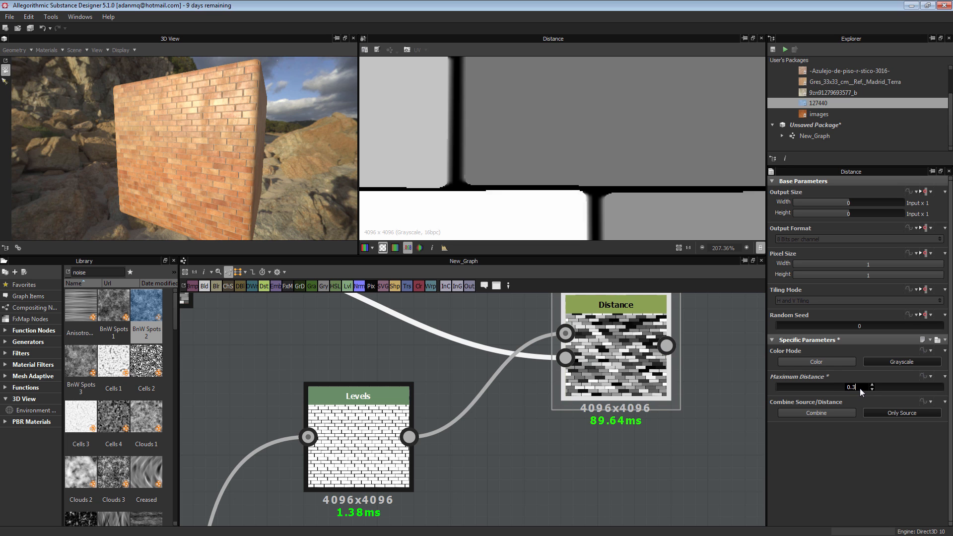
{"action": "key", "text": "Return"}
{"action": "left_click", "coordinate": [408, 389]}
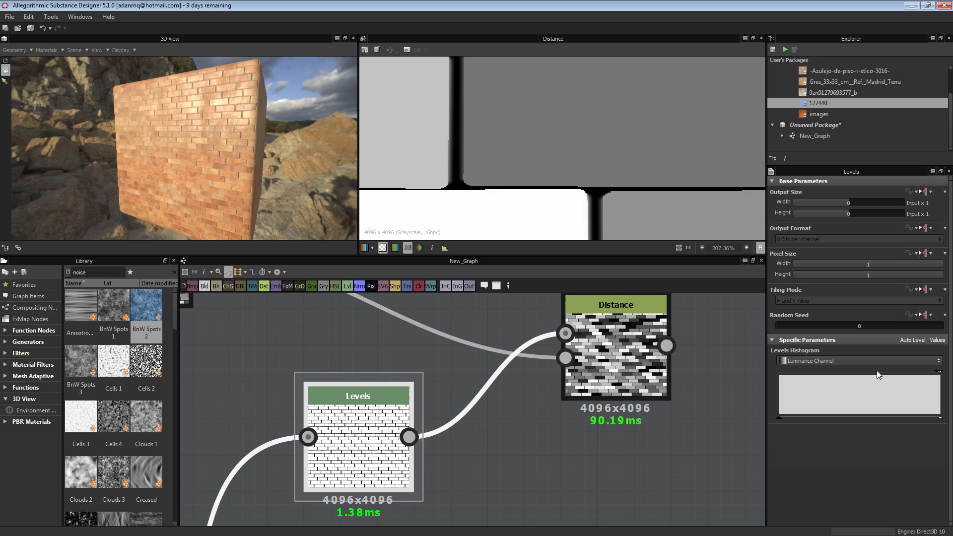
{"action": "left_click", "coordinate": [615, 358]}
{"action": "left_click", "coordinate": [858, 389]}
{"action": "type", "text": "0.5"}
{"action": "key", "text": "Return"}
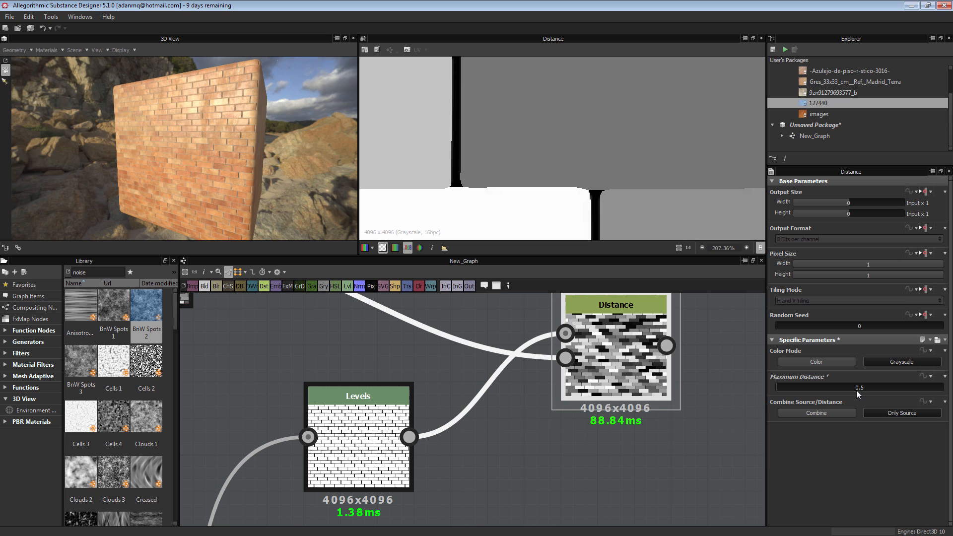
Set the Distance node's Maximum Distance to 9.12 and move the Distance and Levels nodes closer together.
{"action": "left_click_drag", "start_coordinate": [778, 385], "coordinate": [782, 384]}
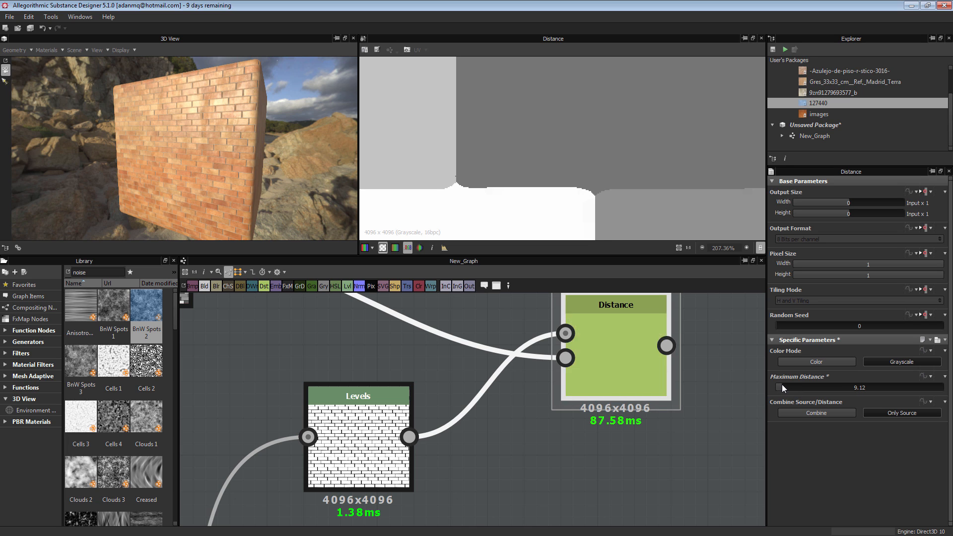
{"action": "scroll", "coordinate": [575, 170], "scroll_direction": "down", "scroll_amount": 3}
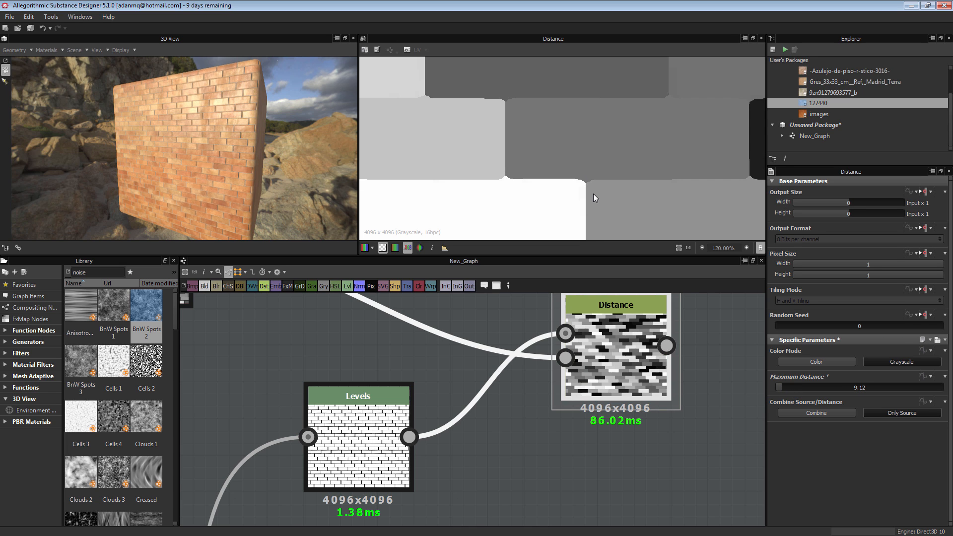
{"action": "scroll", "coordinate": [561, 370], "scroll_direction": "down", "scroll_amount": 5}
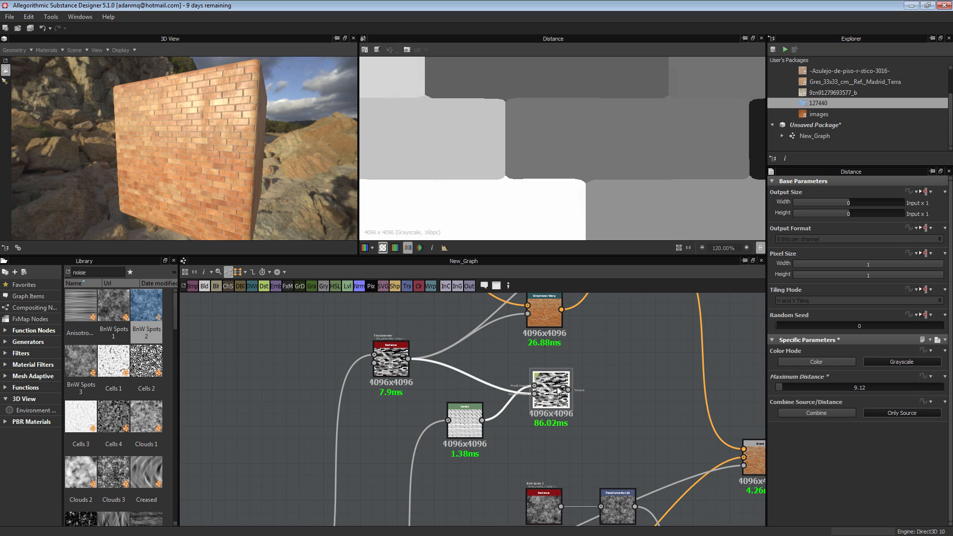
{"action": "mouse_move", "coordinate": [458, 434]}
{"action": "left_mouse_down"}
{"action": "mouse_move", "coordinate": [449, 410]}
{"action": "mouse_move", "coordinate": [445, 420]}
{"action": "left_mouse_up"}
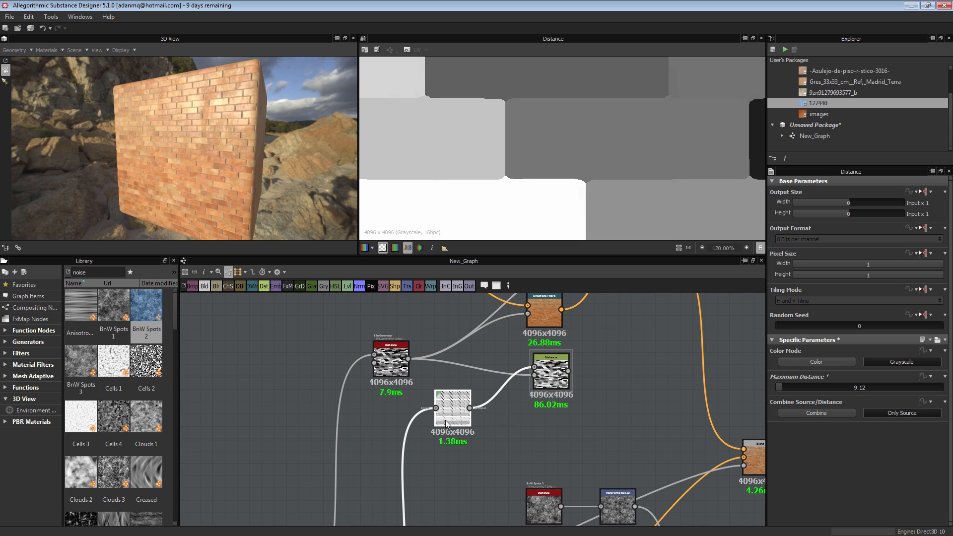
{"action": "scroll", "coordinate": [562, 369], "scroll_direction": "up", "scroll_amount": 3}
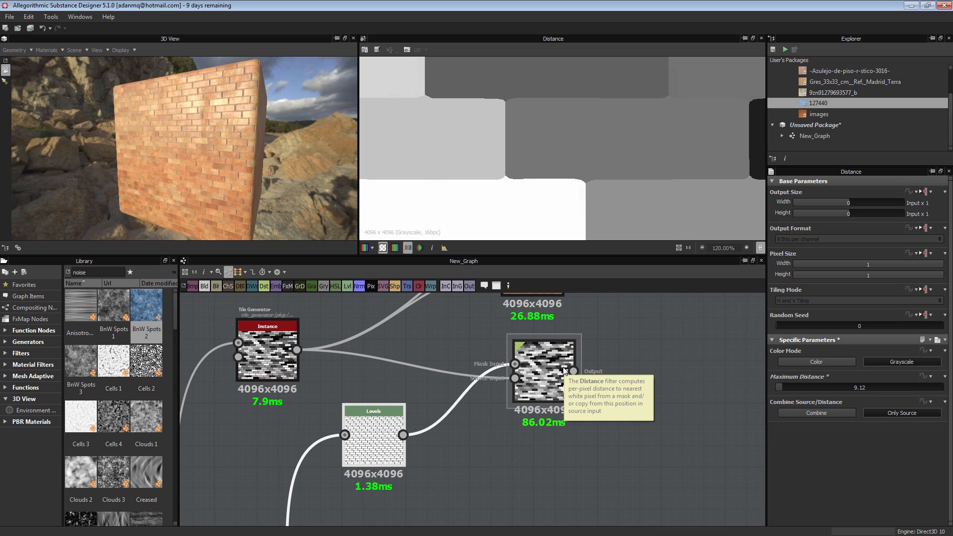
{"action": "left_click_drag", "start_coordinate": [563, 370], "coordinate": [544, 370]}
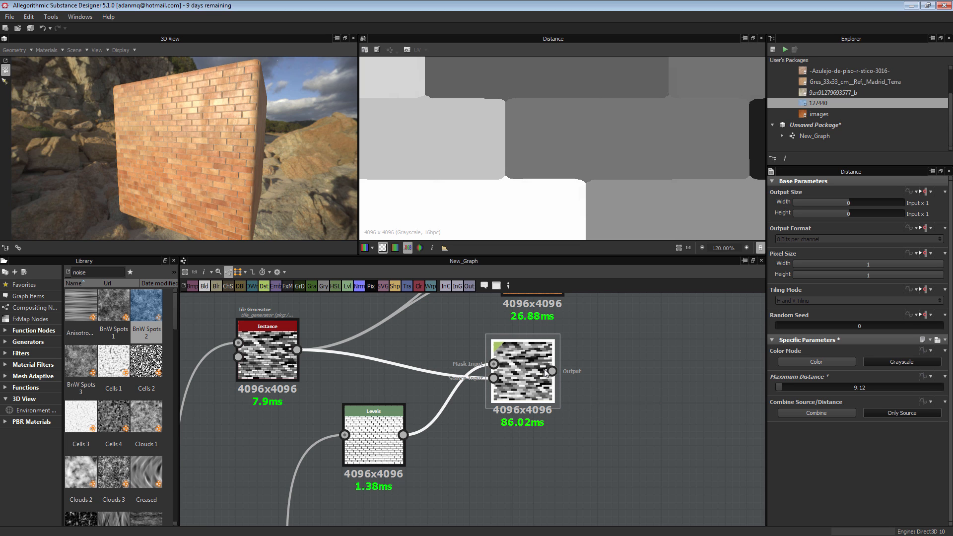
Show the Directional Warp in the 2D view and connect the Distance output to its Intensity Input.
{"action": "scroll", "coordinate": [544, 368], "scroll_direction": "up", "scroll_amount": 5}
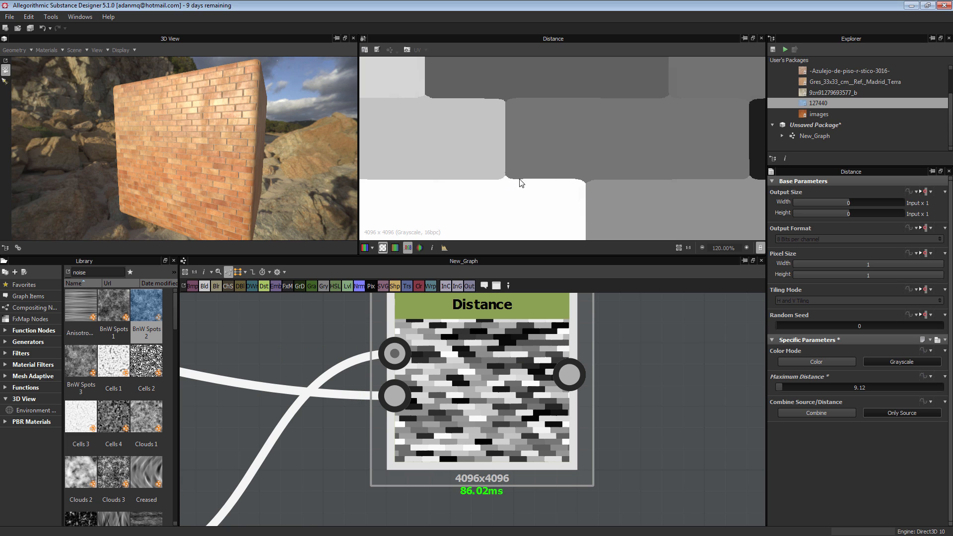
{"action": "scroll", "coordinate": [591, 233], "scroll_direction": "down", "scroll_amount": 2}
{"action": "scroll", "coordinate": [518, 399], "scroll_direction": "down", "scroll_amount": 4}
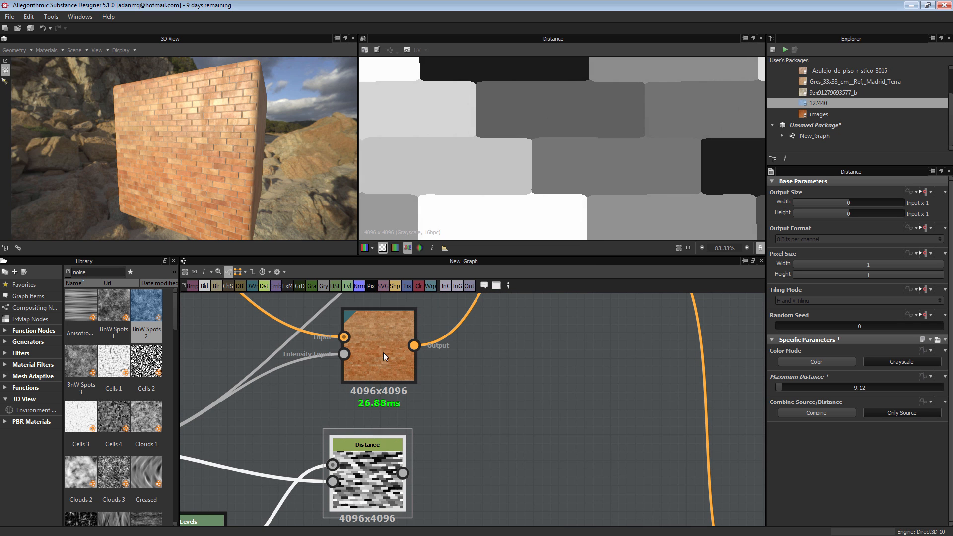
{"action": "middle_click_drag", "start_coordinate": [395, 352], "coordinate": [563, 320]}
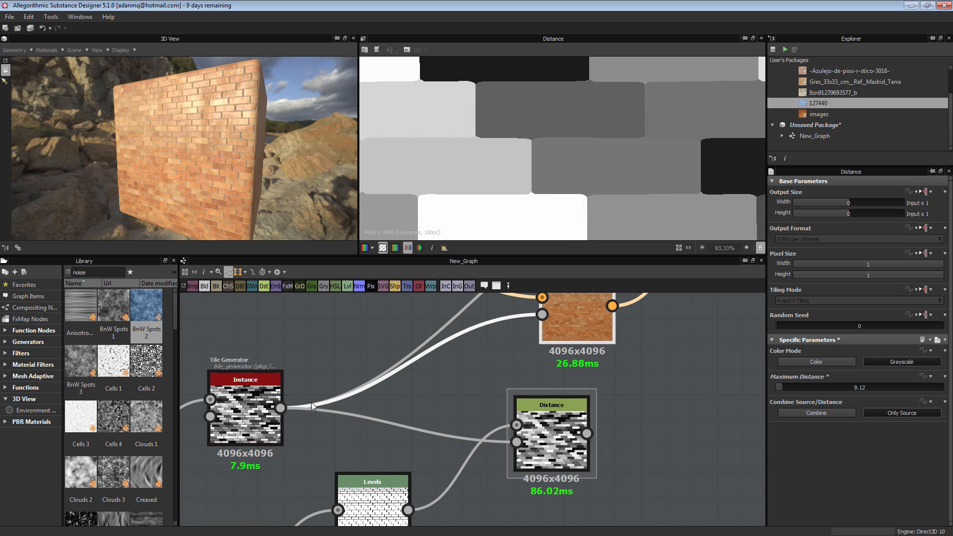
{"action": "double_click", "coordinate": [564, 320]}
{"action": "scroll", "coordinate": [530, 146], "scroll_direction": "up", "scroll_amount": 3}
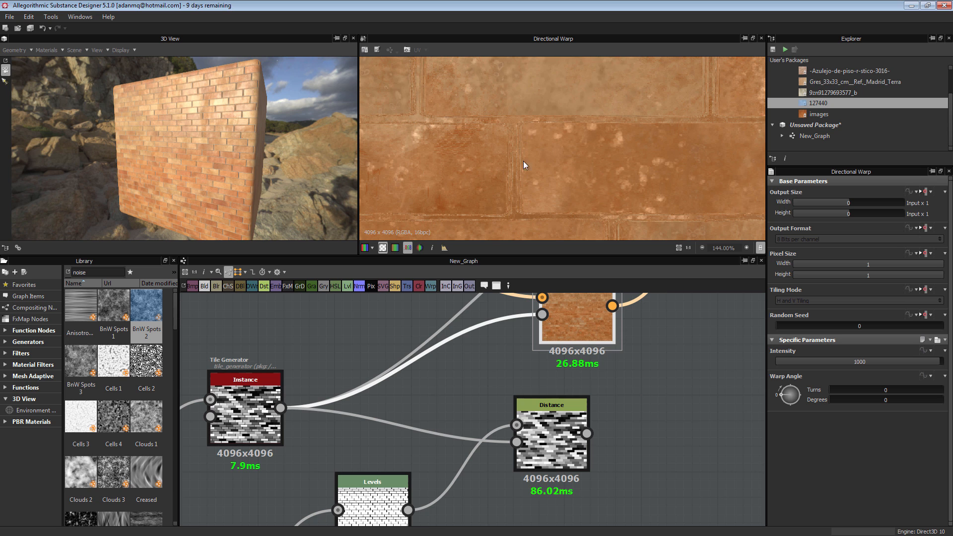
{"action": "left_click_drag", "start_coordinate": [568, 330], "coordinate": [605, 330]}
{"action": "middle_click_drag", "start_coordinate": [575, 451], "coordinate": [502, 459]}
{"action": "left_click_drag", "start_coordinate": [483, 433], "coordinate": [418, 433]}
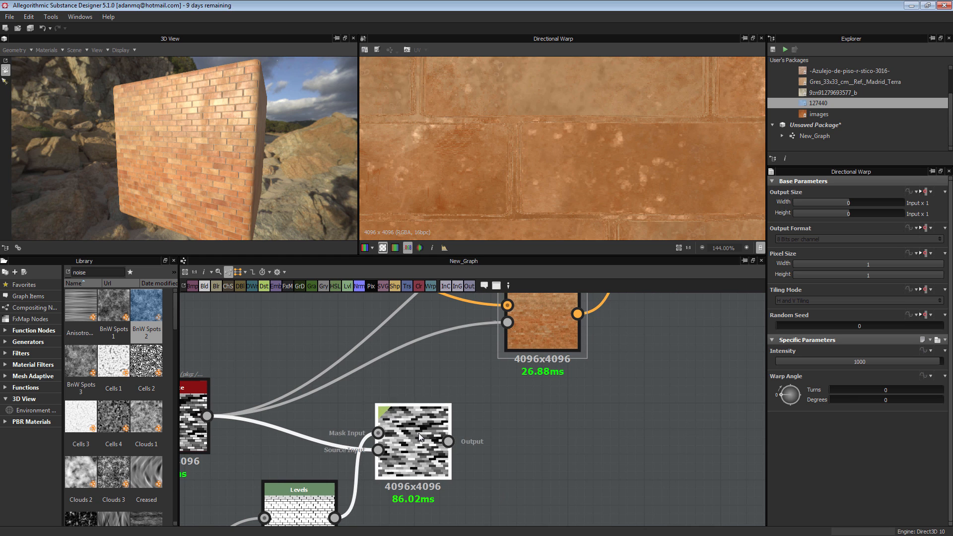
{"action": "left_click_drag", "start_coordinate": [502, 348], "coordinate": [507, 323]}
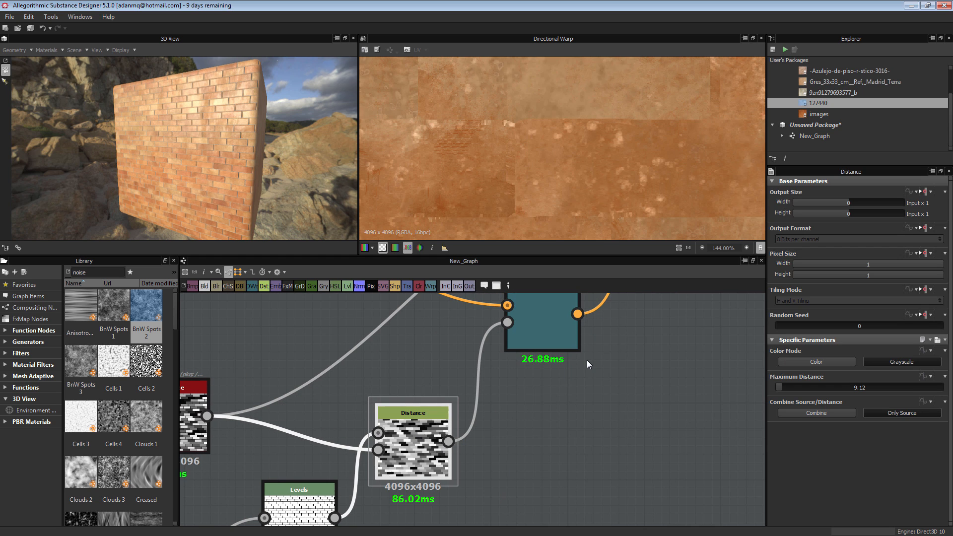
Check the warped brick edges and nudge the Levels node's input histogram handle slightly towards the white end.
{"action": "scroll", "coordinate": [514, 135], "scroll_direction": "down", "scroll_amount": 6}
{"action": "scroll", "coordinate": [598, 173], "scroll_direction": "up", "scroll_amount": 5}
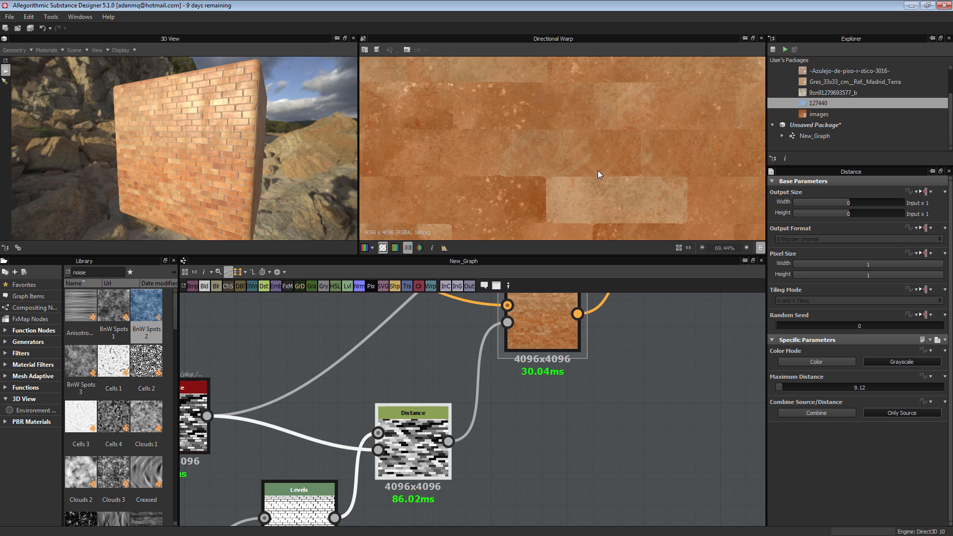
{"action": "middle_click_drag", "start_coordinate": [665, 205], "coordinate": [552, 136]}
{"action": "scroll", "coordinate": [454, 361], "scroll_direction": "up", "scroll_amount": 3}
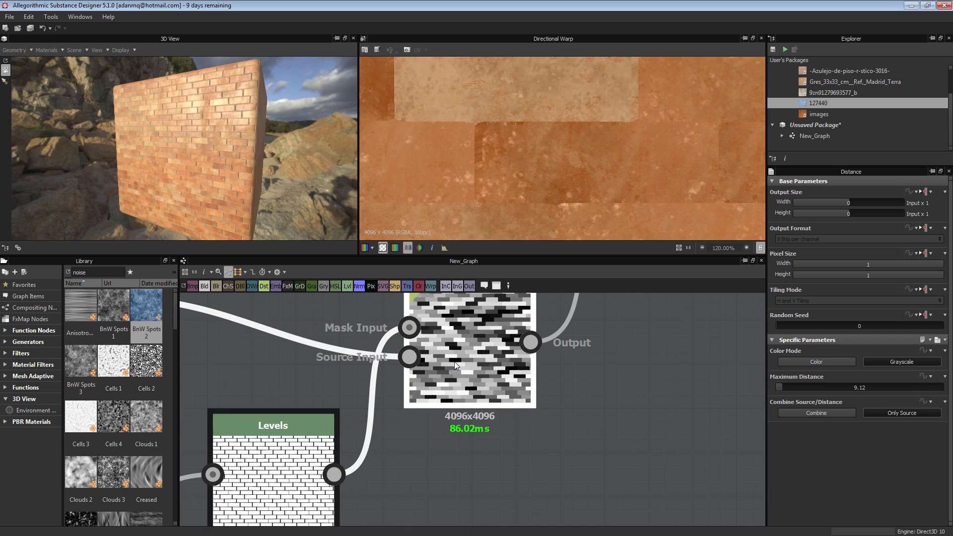
{"action": "double_click", "coordinate": [454, 361]}
{"action": "double_click", "coordinate": [320, 423]}
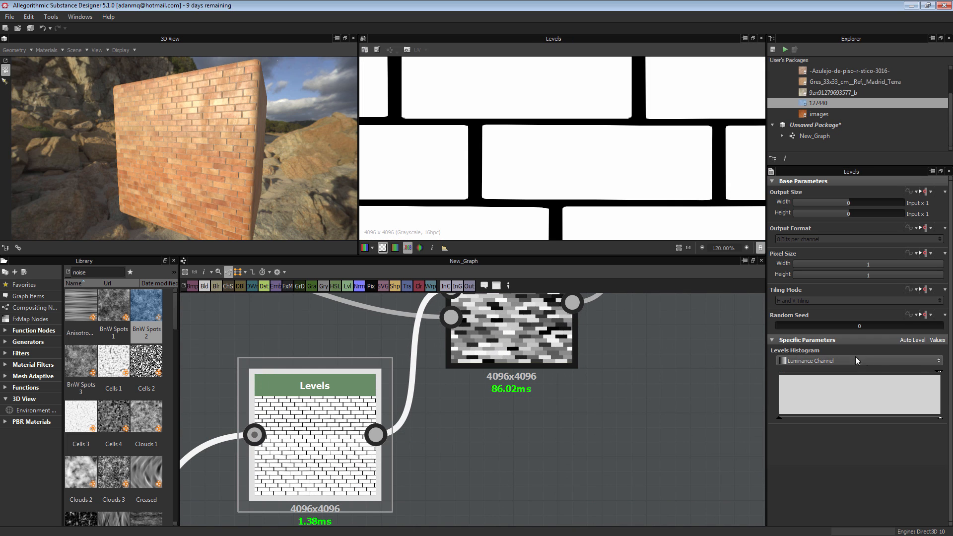
{"action": "left_click_drag", "start_coordinate": [936, 372], "coordinate": [937, 371]}
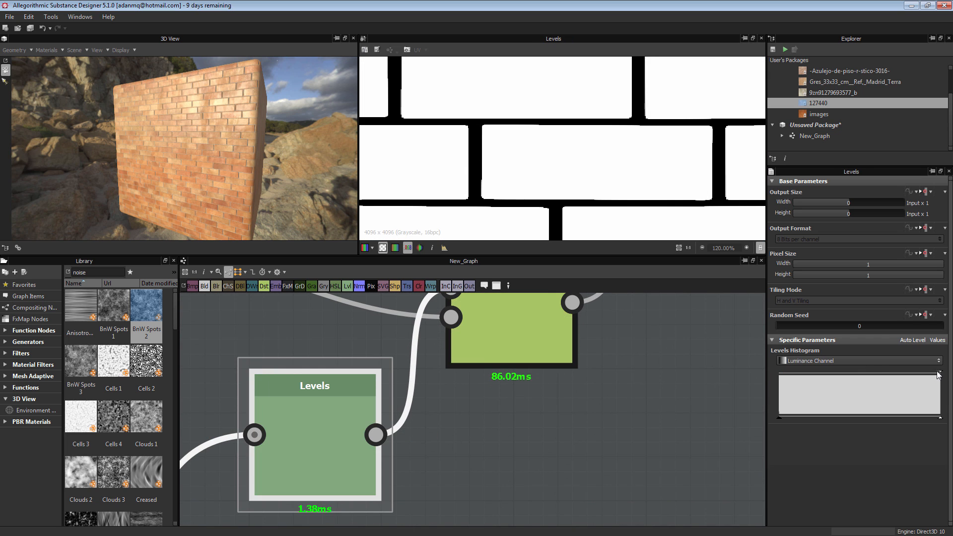
{"action": "middle_click_drag", "start_coordinate": [577, 471], "coordinate": [552, 377]}
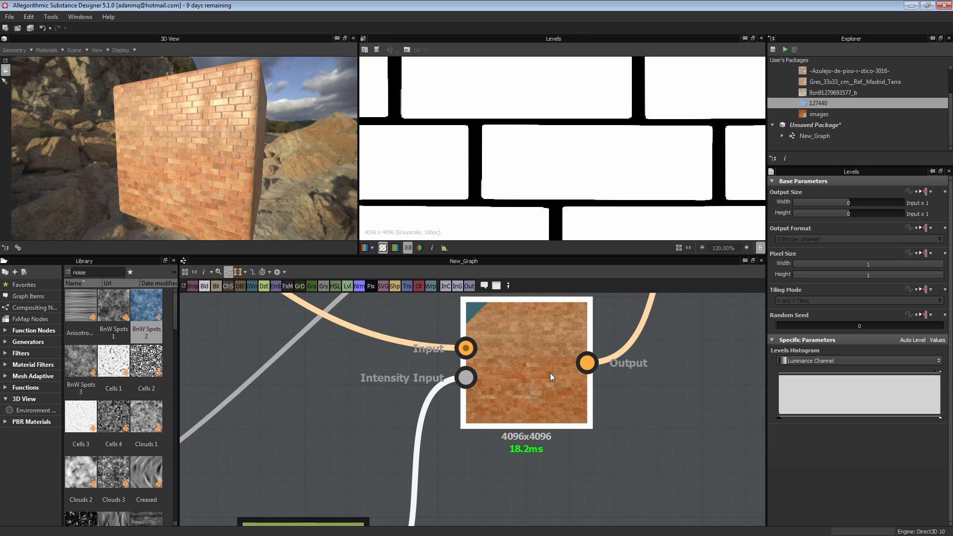
View the Directional Warp output in the 2D view and examine the colour transitions between bricks.
{"action": "double_click", "coordinate": [550, 373]}
{"action": "scroll", "coordinate": [561, 195], "scroll_direction": "down", "scroll_amount": 6}
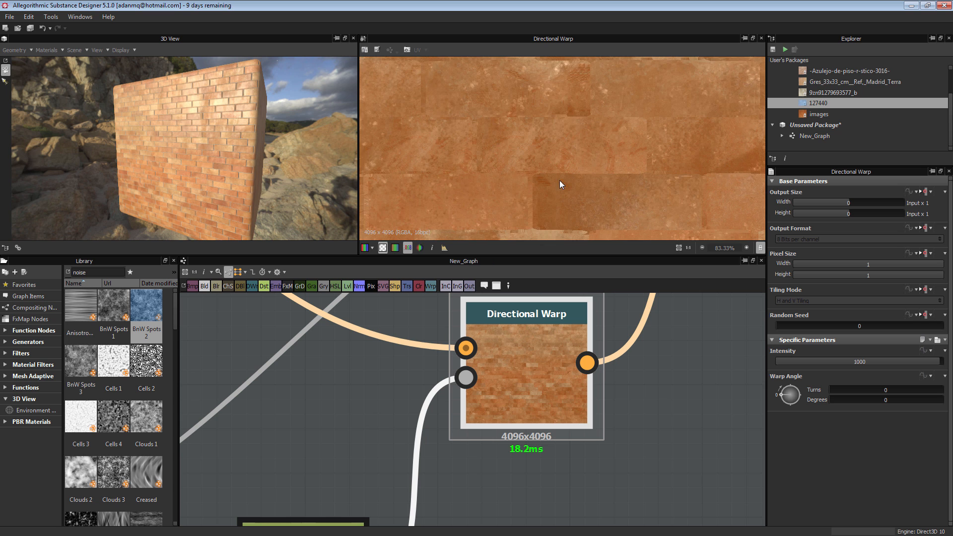
{"action": "scroll", "coordinate": [536, 178], "scroll_direction": "up", "scroll_amount": 5}
{"action": "scroll", "coordinate": [529, 184], "scroll_direction": "down", "scroll_amount": 2}
{"action": "middle_click_drag", "start_coordinate": [697, 119], "coordinate": [585, 171]}
{"action": "scroll", "coordinate": [586, 171], "scroll_direction": "down", "scroll_amount": 8}
{"action": "scroll", "coordinate": [656, 355], "scroll_direction": "down", "scroll_amount": 6}
View the final colour Blend in the 2D view and examine the bricks together with the mortar lines.
{"action": "middle_click_drag", "start_coordinate": [578, 370], "coordinate": [410, 271]}
{"action": "middle_click_drag", "start_coordinate": [589, 476], "coordinate": [512, 350]}
{"action": "double_click", "coordinate": [472, 344]}
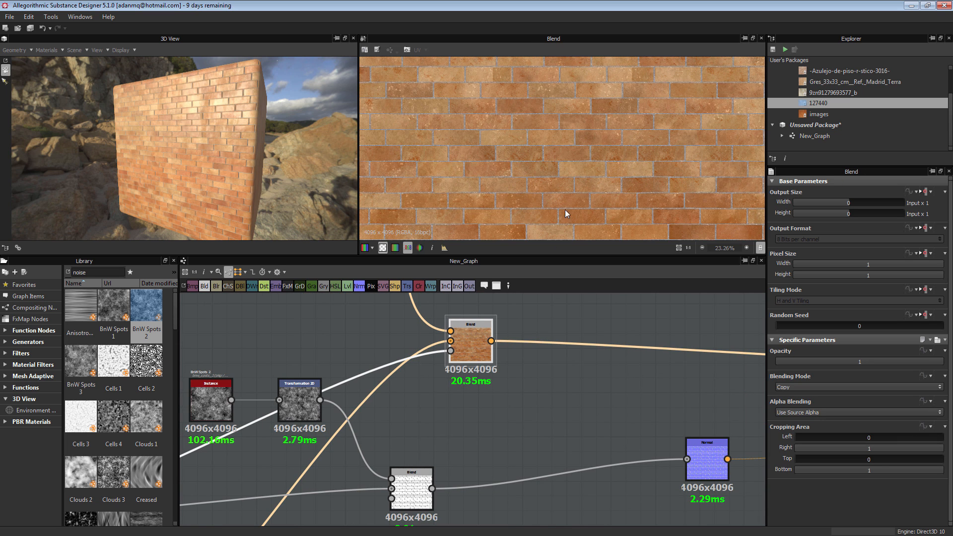
{"action": "scroll", "coordinate": [565, 209], "scroll_direction": "up", "scroll_amount": 4}
{"action": "scroll", "coordinate": [570, 142], "scroll_direction": "up", "scroll_amount": 1}
{"action": "middle_click_drag", "start_coordinate": [578, 156], "coordinate": [680, 197]}
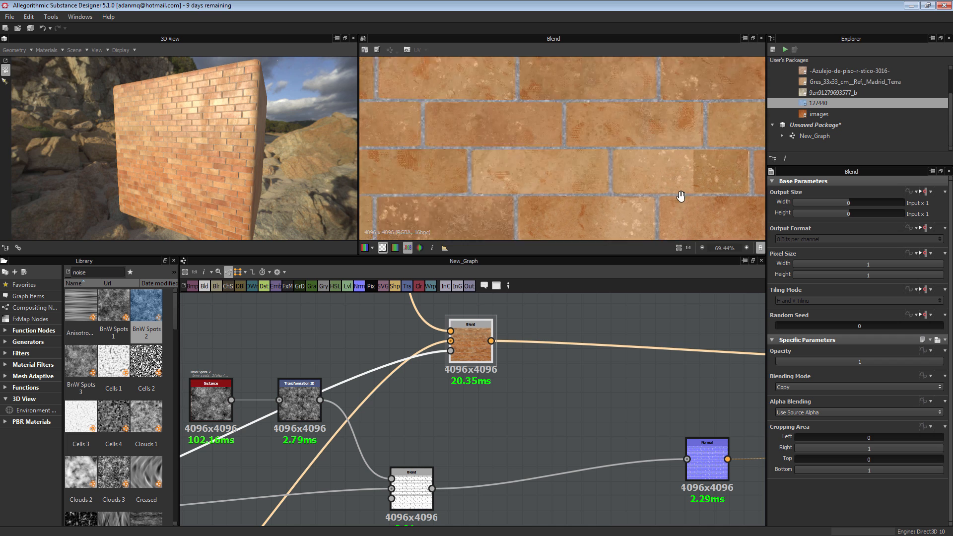
{"action": "scroll", "coordinate": [649, 181], "scroll_direction": "down", "scroll_amount": 8}
{"action": "scroll", "coordinate": [649, 183], "scroll_direction": "down", "scroll_amount": 4}
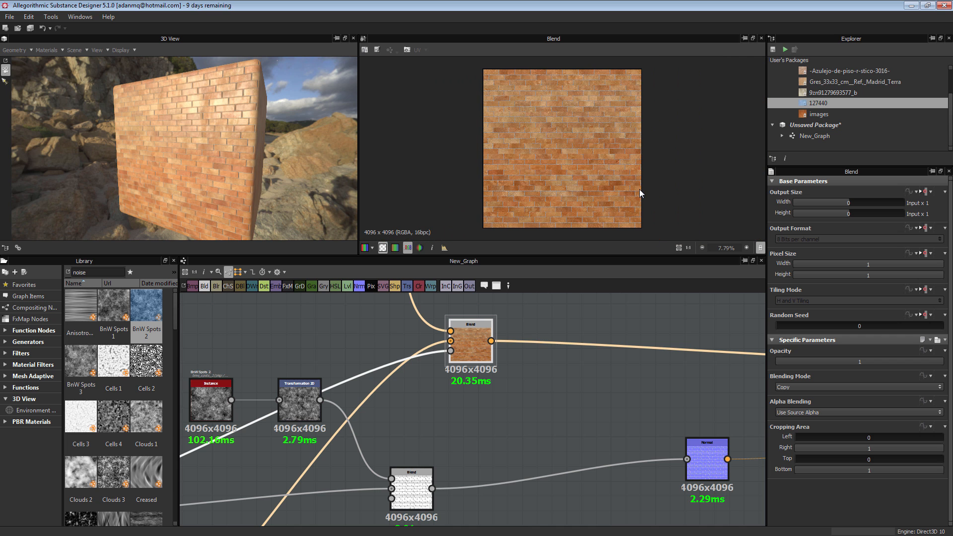
Feed the unwarped colour Blend directly into the final Blend and examine the wall in the 3D view.
{"action": "middle_click_drag", "start_coordinate": [456, 397], "coordinate": [497, 404]}
{"action": "scroll", "coordinate": [496, 422], "scroll_direction": "down", "scroll_amount": 4}
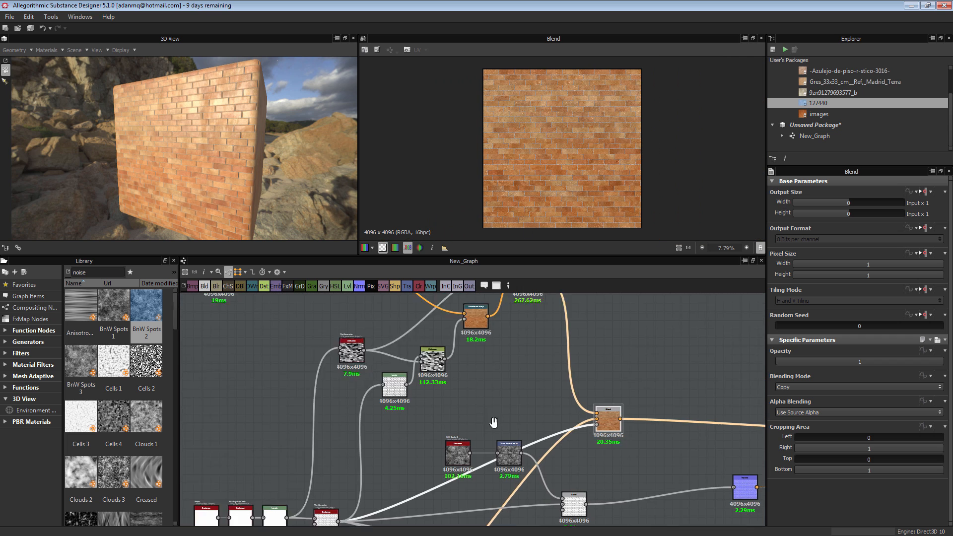
{"action": "double_click", "coordinate": [495, 396]}
{"action": "middle_click_drag", "start_coordinate": [625, 465], "coordinate": [439, 387]}
{"action": "middle_click_drag", "start_coordinate": [364, 339], "coordinate": [278, 349]}
{"action": "left_click_drag", "start_coordinate": [486, 489], "coordinate": [529, 472]}
{"action": "left_click_drag", "start_coordinate": [233, 330], "coordinate": [517, 465]}
{"action": "left_click_drag", "start_coordinate": [225, 148], "coordinate": [253, 174]}
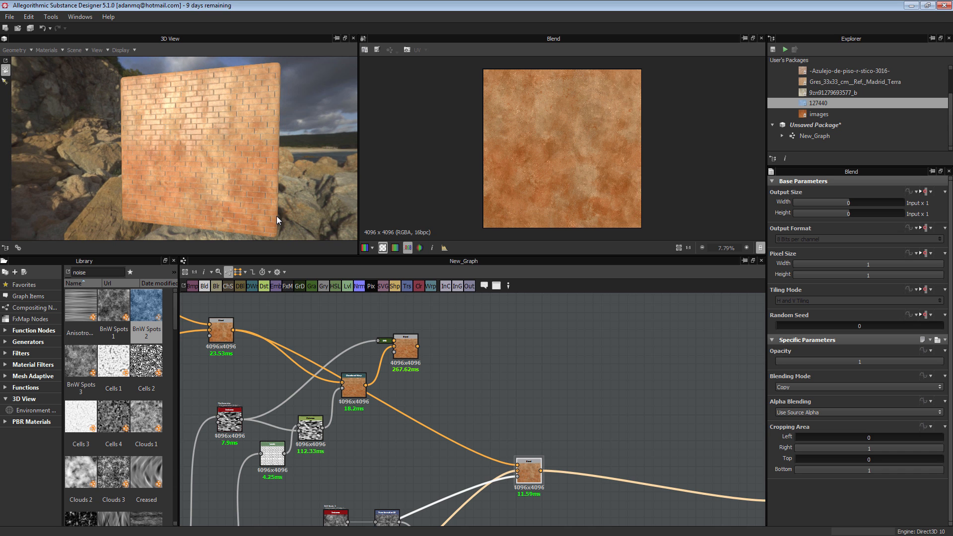
{"action": "left_click_drag", "start_coordinate": [194, 145], "coordinate": [165, 134]}
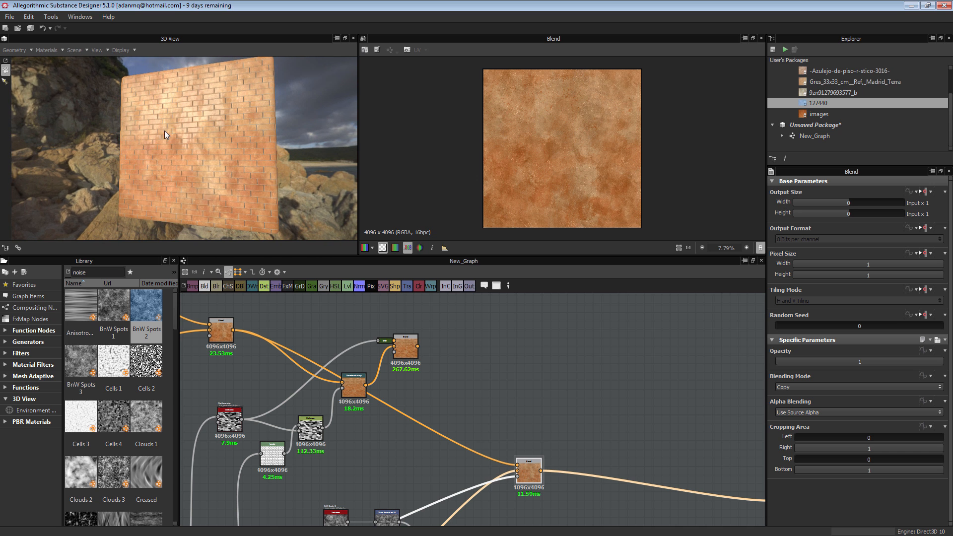
Rearrange the Levels, Distance, Directional Warp and Overlay Blend nodes to space them out in the graph.
{"action": "scroll", "coordinate": [404, 397], "scroll_direction": "up", "scroll_amount": 2}
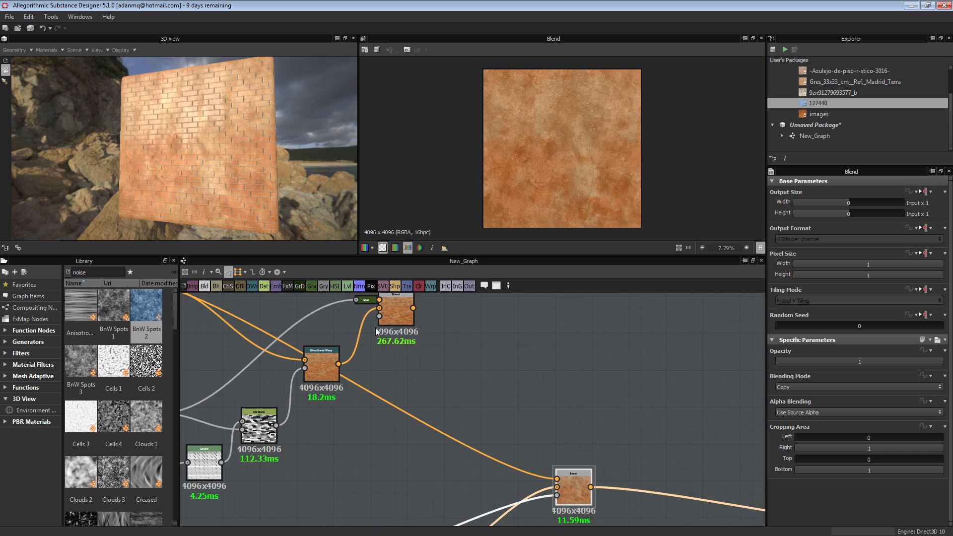
{"action": "middle_click_drag", "start_coordinate": [376, 332], "coordinate": [497, 344]}
{"action": "left_click_drag", "start_coordinate": [443, 380], "coordinate": [449, 416]}
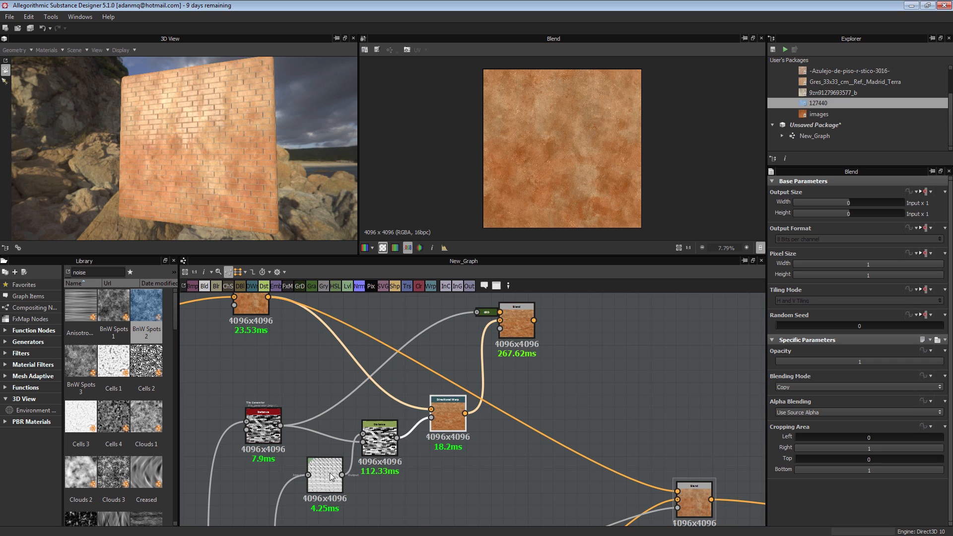
{"action": "left_click_drag", "start_coordinate": [332, 476], "coordinate": [294, 478]}
{"action": "left_click_drag", "start_coordinate": [380, 439], "coordinate": [362, 452]}
{"action": "left_click_drag", "start_coordinate": [447, 414], "coordinate": [424, 432]}
{"action": "mouse_move", "coordinate": [521, 317]}
{"action": "left_mouse_down"}
{"action": "mouse_move", "coordinate": [526, 330]}
{"action": "mouse_move", "coordinate": [526, 312]}
{"action": "left_mouse_up"}
Reconnect the Overlay Blend's output to the final Blend and check the wall in the 3D view.
{"action": "double_click", "coordinate": [263, 426]}
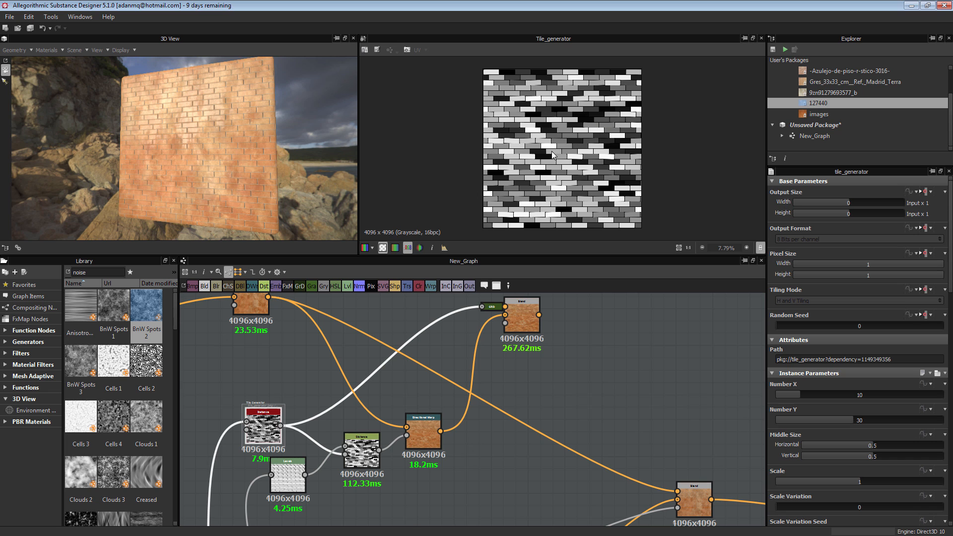
{"action": "double_click", "coordinate": [516, 329]}
{"action": "middle_click_drag", "start_coordinate": [536, 347], "coordinate": [359, 343]}
{"action": "left_click_drag", "start_coordinate": [487, 453], "coordinate": [495, 496]}
{"action": "left_click_drag", "start_coordinate": [266, 164], "coordinate": [233, 122]}
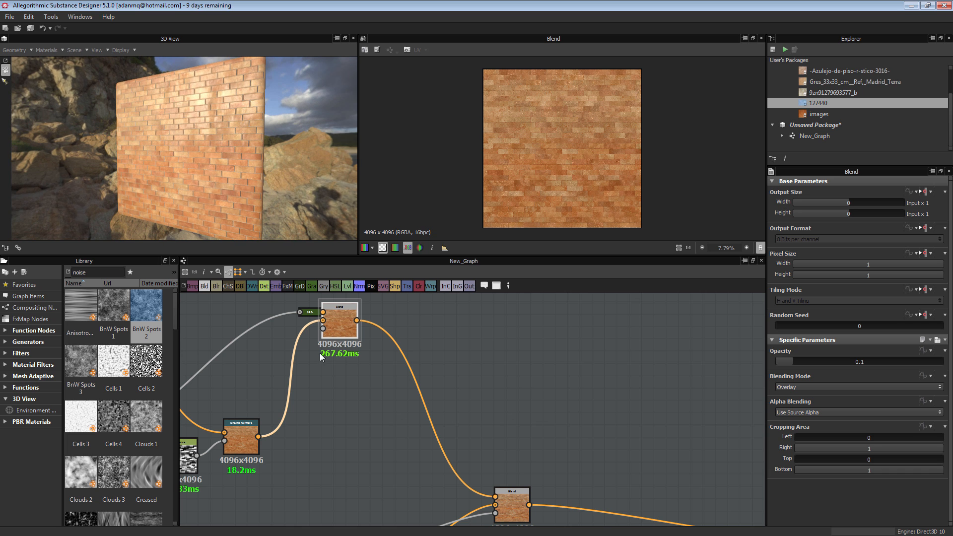
Examine the brick wall up close in the 3D view and look over the complete node graph.
{"action": "scroll", "coordinate": [284, 356], "scroll_direction": "down", "scroll_amount": 5}
{"action": "middle_click_drag", "start_coordinate": [334, 351], "coordinate": [384, 352]}
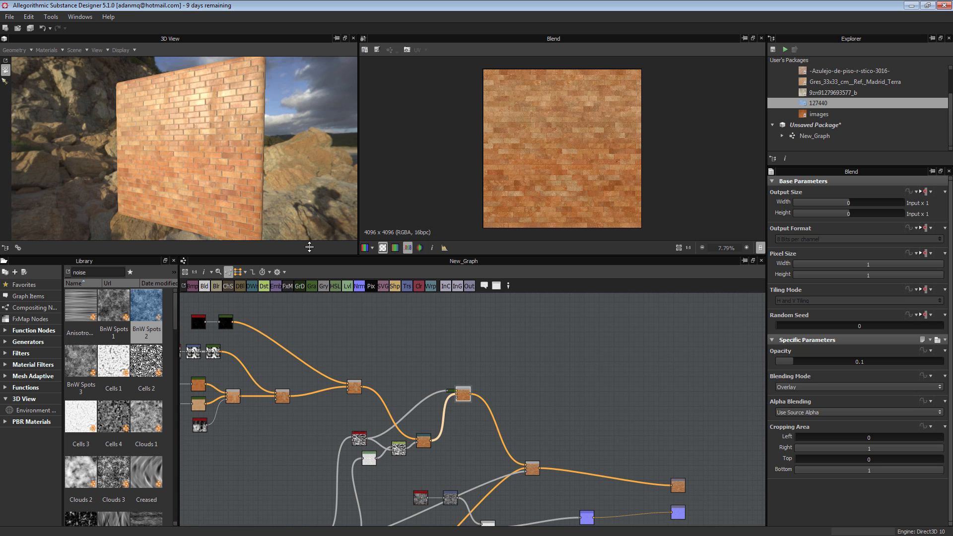
{"action": "middle_click_drag", "start_coordinate": [223, 98], "coordinate": [250, 101]}
{"action": "scroll", "coordinate": [257, 147], "scroll_direction": "up", "scroll_amount": 3}
{"action": "middle_click_drag", "start_coordinate": [320, 148], "coordinate": [205, 141]}
{"action": "scroll", "coordinate": [467, 439], "scroll_direction": "down", "scroll_amount": 2}
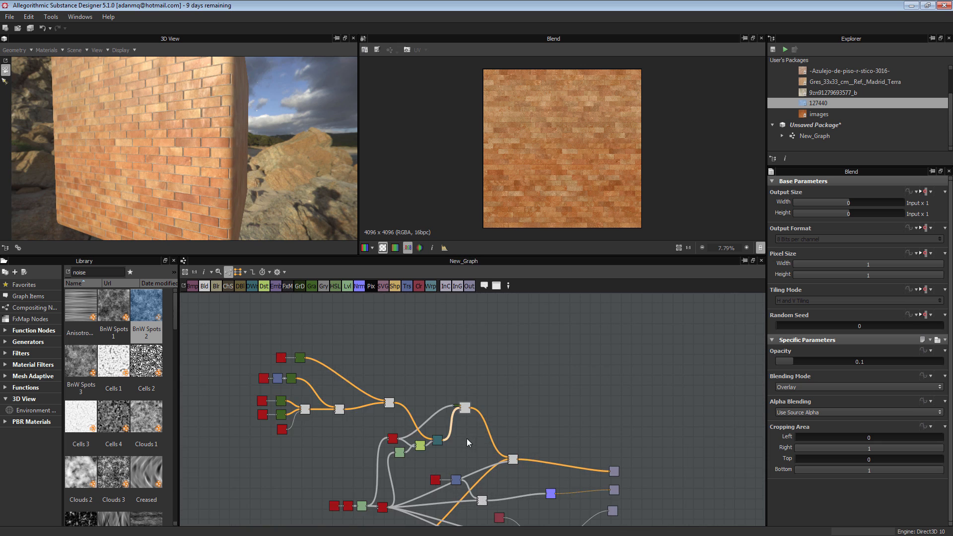
{"action": "middle_click_drag", "start_coordinate": [437, 458], "coordinate": [447, 351]}
{"action": "scroll", "coordinate": [448, 351], "scroll_direction": "up", "scroll_amount": 2}
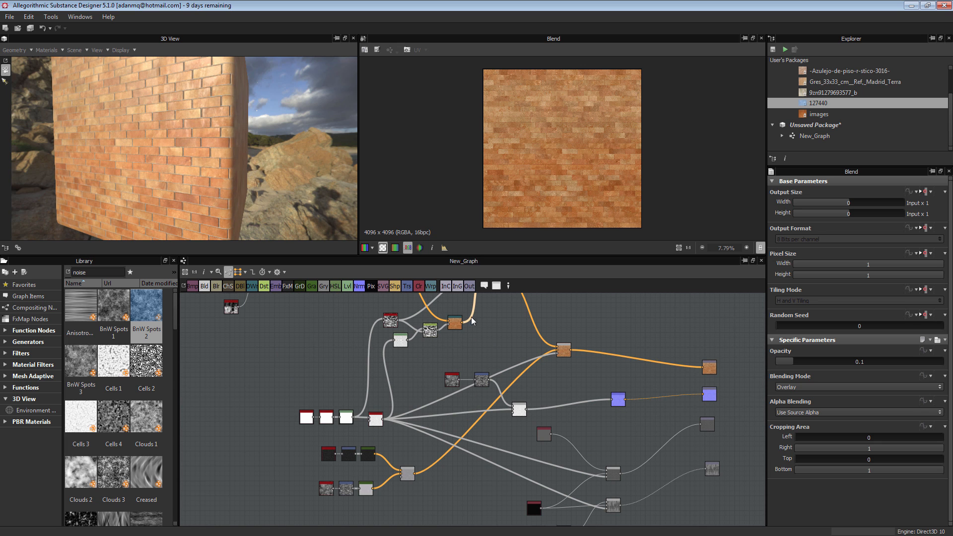
{"action": "middle_click_drag", "start_coordinate": [258, 177], "coordinate": [281, 175]}
{"action": "left_click_drag", "start_coordinate": [213, 153], "coordinate": [191, 167]}
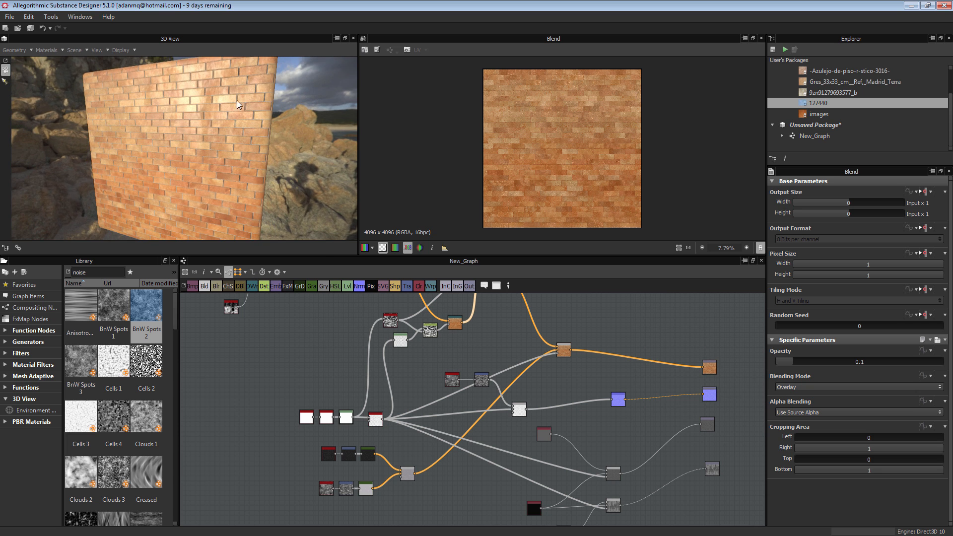
Examine the brick wall's surface and mortar joints up close in the 3D preview.
{"action": "scroll", "coordinate": [231, 109], "scroll_direction": "up", "scroll_amount": 5}
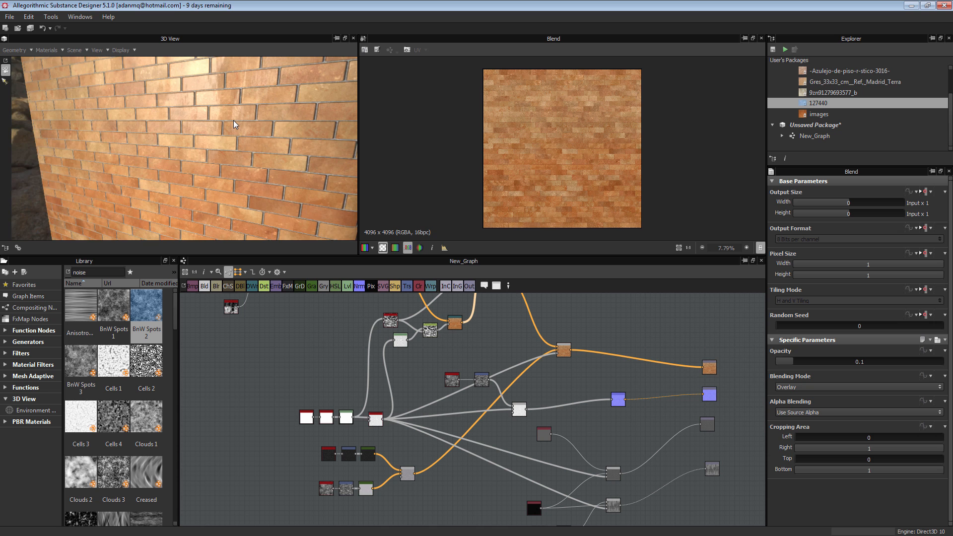
{"action": "scroll", "coordinate": [235, 125], "scroll_direction": "up", "scroll_amount": 4}
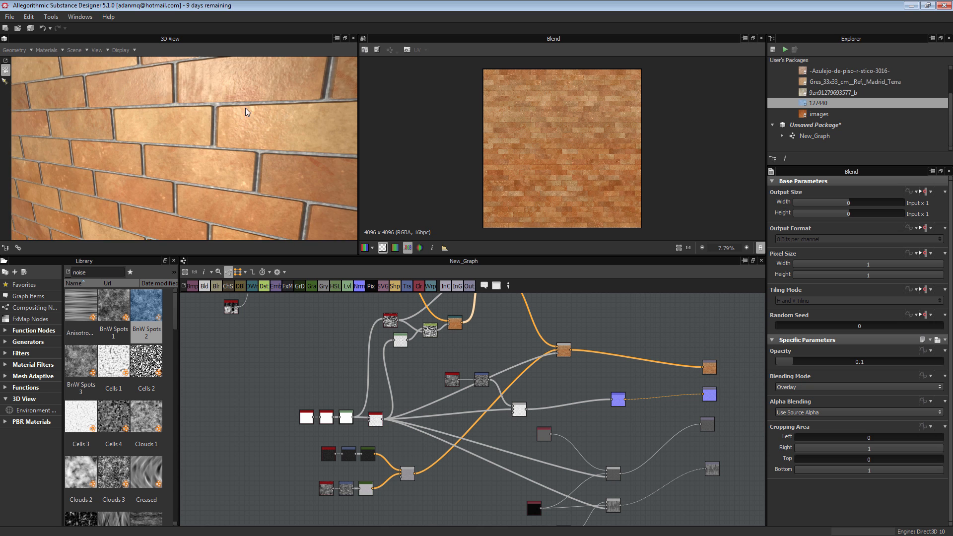
{"action": "scroll", "coordinate": [252, 105], "scroll_direction": "up", "scroll_amount": 3}
{"action": "scroll", "coordinate": [253, 105], "scroll_direction": "down", "scroll_amount": 10}
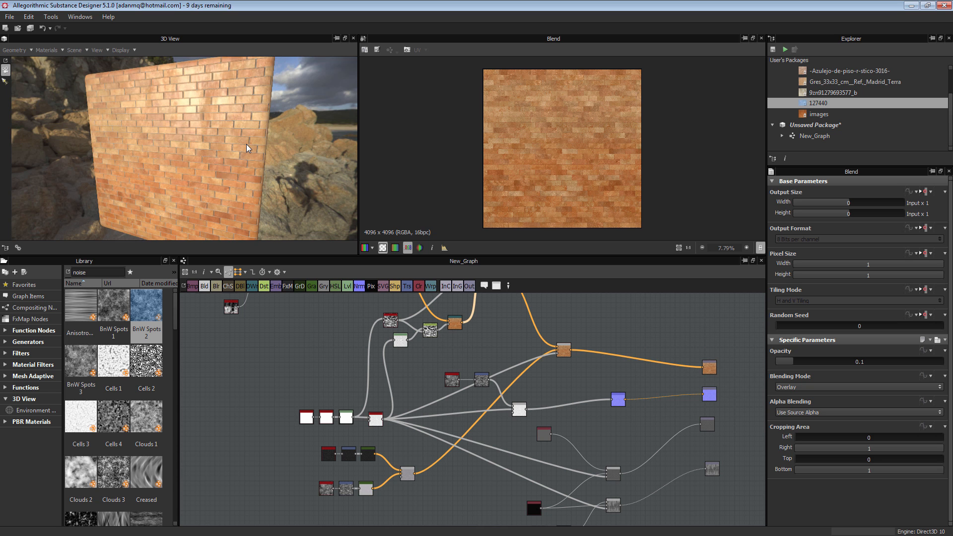
{"action": "left_click_drag", "start_coordinate": [226, 124], "coordinate": [241, 169]}
{"action": "scroll", "coordinate": [448, 424], "scroll_direction": "down", "scroll_amount": 2}
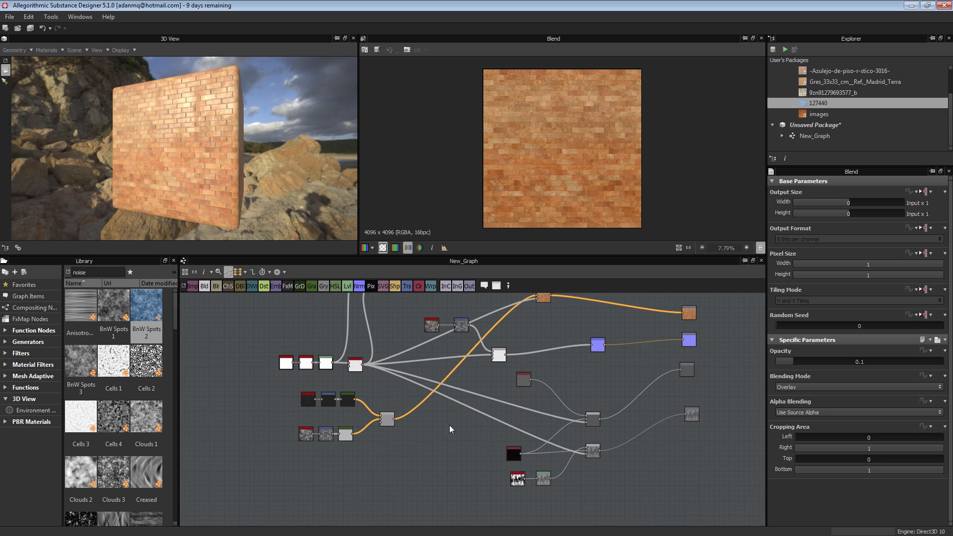
Move the BnW Spots 2, Transformation 2D and connected Blend nodes farther away from the Tile Generator node.
{"action": "left_click_drag", "start_coordinate": [362, 420], "coordinate": [343, 401]}
{"action": "left_click_drag", "start_coordinate": [408, 422], "coordinate": [341, 360]}
{"action": "scroll", "coordinate": [379, 391], "scroll_direction": "up", "scroll_amount": 6}
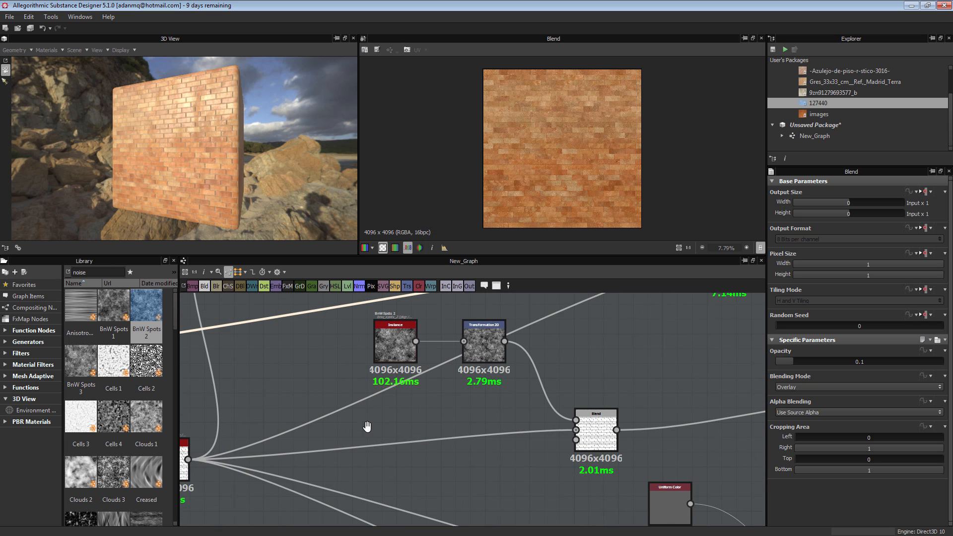
{"action": "left_click_drag", "start_coordinate": [469, 355], "coordinate": [476, 392]}
{"action": "left_click_drag", "start_coordinate": [413, 354], "coordinate": [445, 391]}
{"action": "left_click_drag", "start_coordinate": [560, 432], "coordinate": [633, 441]}
{"action": "left_click_drag", "start_coordinate": [474, 389], "coordinate": [561, 389]}
{"action": "left_click_drag", "start_coordinate": [441, 390], "coordinate": [527, 391]}
Preview the Tile Generator node's output and examine the edges of the brick pattern.
{"action": "middle_click_drag", "start_coordinate": [304, 491], "coordinate": [500, 403]}
{"action": "scroll", "coordinate": [418, 368], "scroll_direction": "up", "scroll_amount": 5}
{"action": "double_click", "coordinate": [418, 369]}
{"action": "scroll", "coordinate": [511, 355], "scroll_direction": "down", "scroll_amount": 1}
{"action": "middle_click_drag", "start_coordinate": [511, 355], "coordinate": [408, 380]}
{"action": "scroll", "coordinate": [592, 174], "scroll_direction": "up", "scroll_amount": 10}
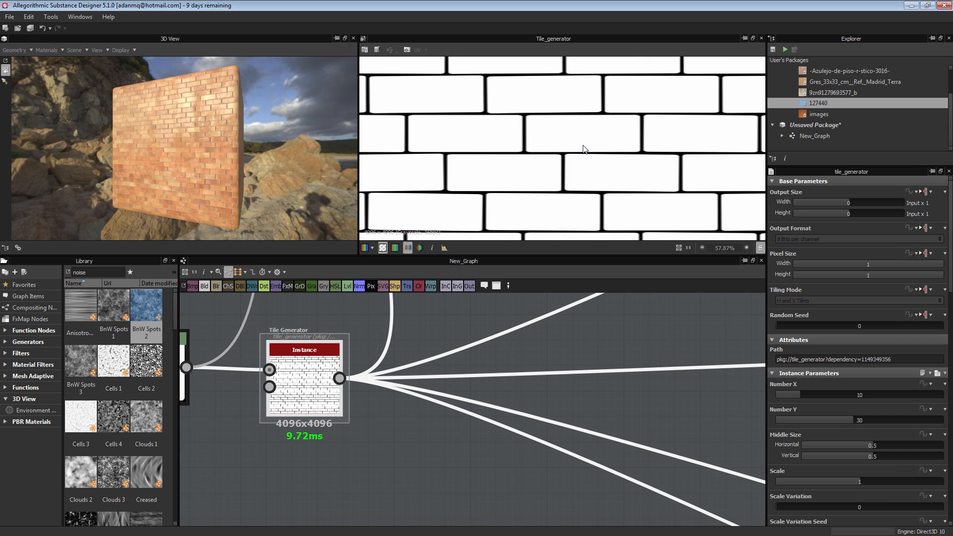
{"action": "scroll", "coordinate": [585, 147], "scroll_direction": "down", "scroll_amount": 4}
{"action": "scroll", "coordinate": [392, 385], "scroll_direction": "down", "scroll_amount": 4}
Add a Blur HQ Grayscale node in the empty space below the Tile Generator node.
{"action": "middle_click_drag", "start_coordinate": [411, 442], "coordinate": [326, 449]}
{"action": "left_click", "coordinate": [326, 448]}
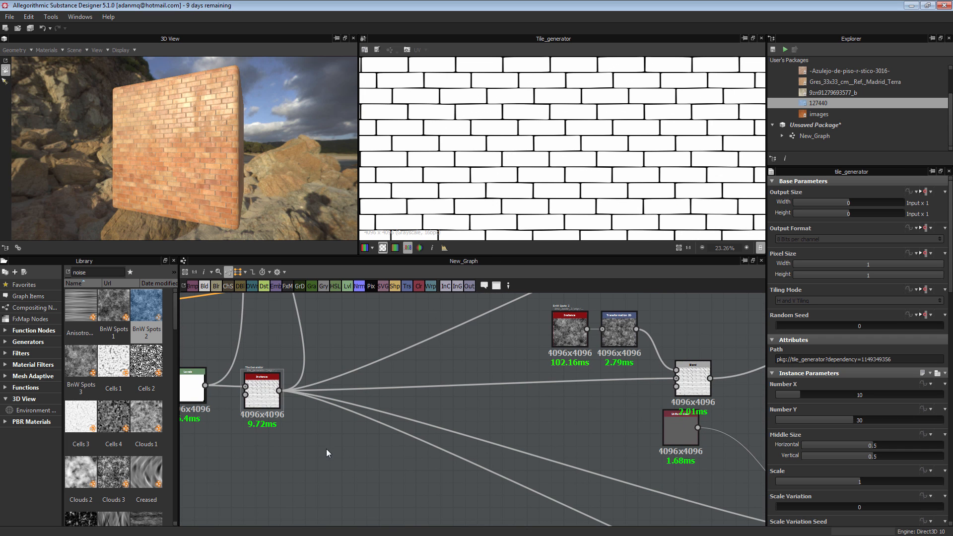
{"action": "right_click", "coordinate": [324, 466]}
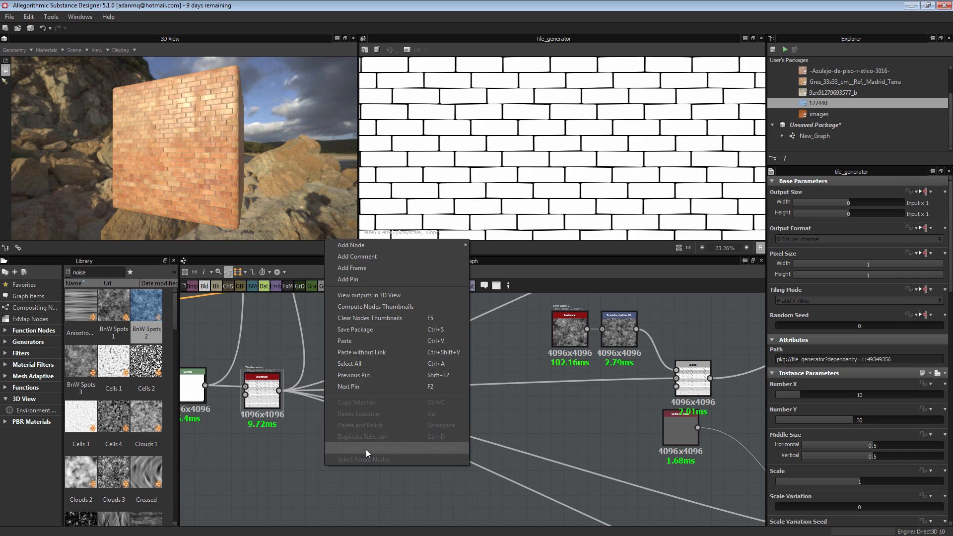
{"action": "left_click", "coordinate": [349, 473]}
{"action": "key", "text": "space"}
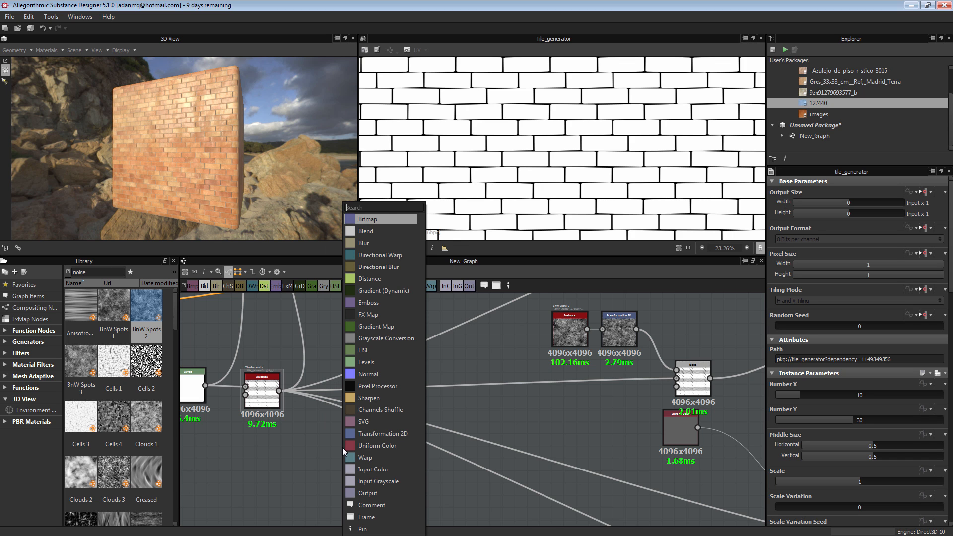
{"action": "type", "text": "blur"}
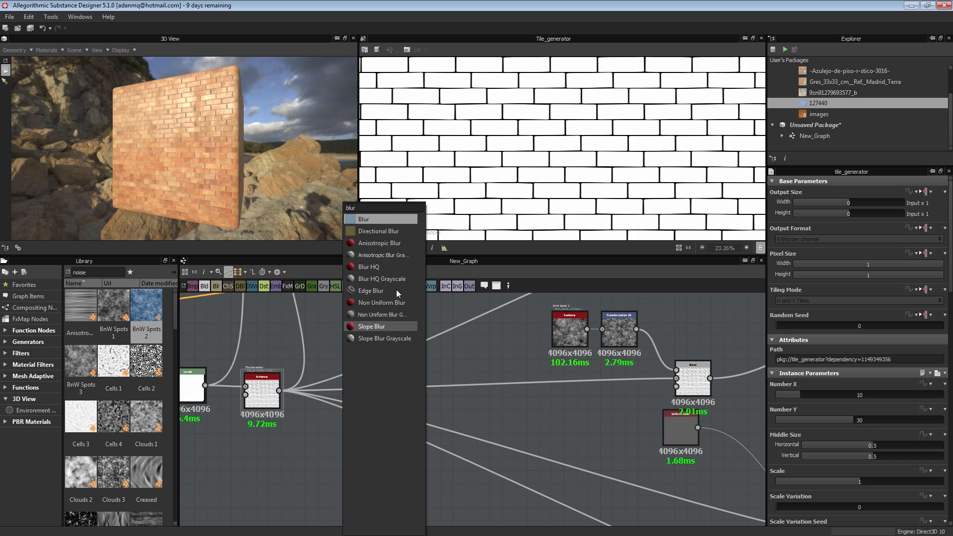
{"action": "left_click", "coordinate": [382, 279]}
{"action": "left_click_drag", "start_coordinate": [341, 461], "coordinate": [347, 465]}
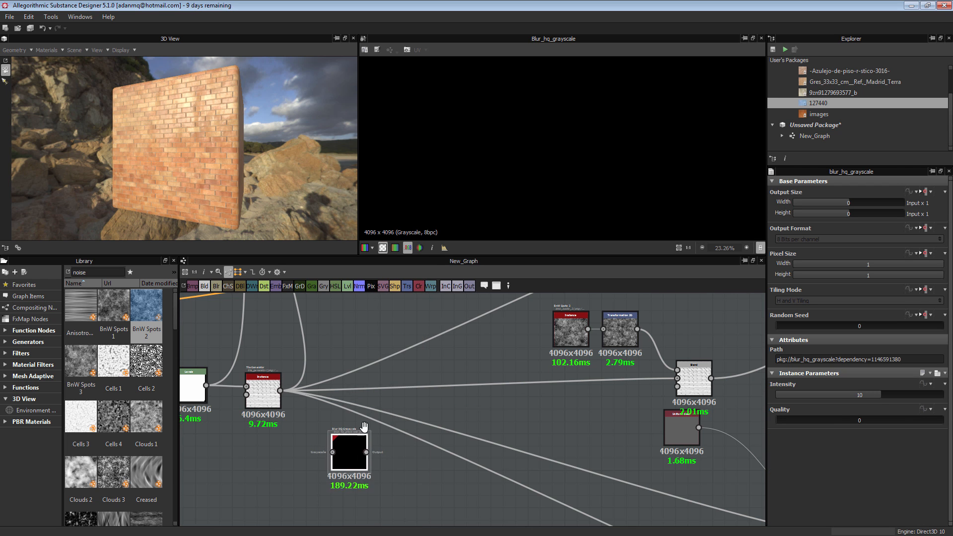
Connect the Tile Generator output to the Blur HQ Grayscale input and set the blur intensity to 1.
{"action": "middle_click_drag", "start_coordinate": [364, 429], "coordinate": [407, 506]}
{"action": "middle_click_drag", "start_coordinate": [332, 450], "coordinate": [368, 348]}
{"action": "scroll", "coordinate": [368, 349], "scroll_direction": "up", "scroll_amount": 3}
{"action": "left_click_drag", "start_coordinate": [353, 378], "coordinate": [444, 484]}
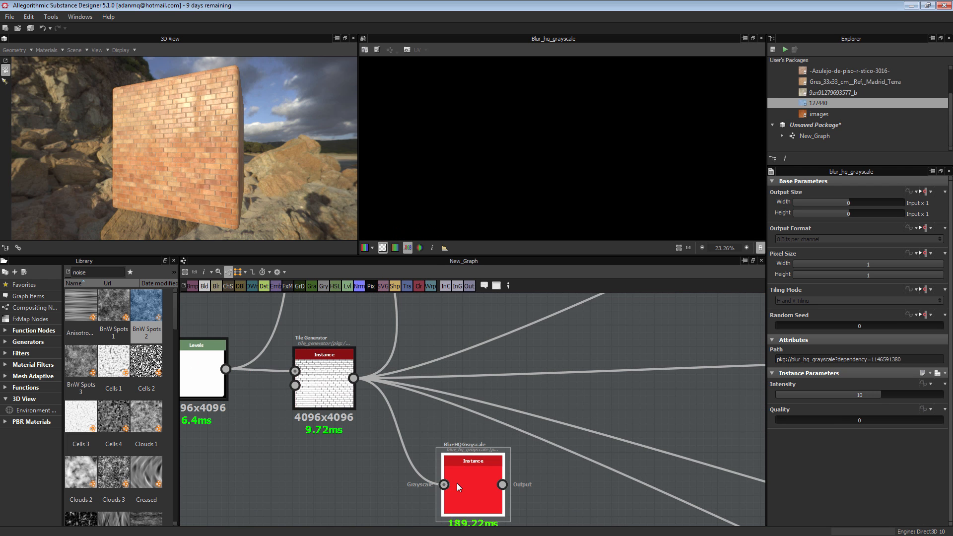
{"action": "scroll", "coordinate": [514, 168], "scroll_direction": "down", "scroll_amount": 4}
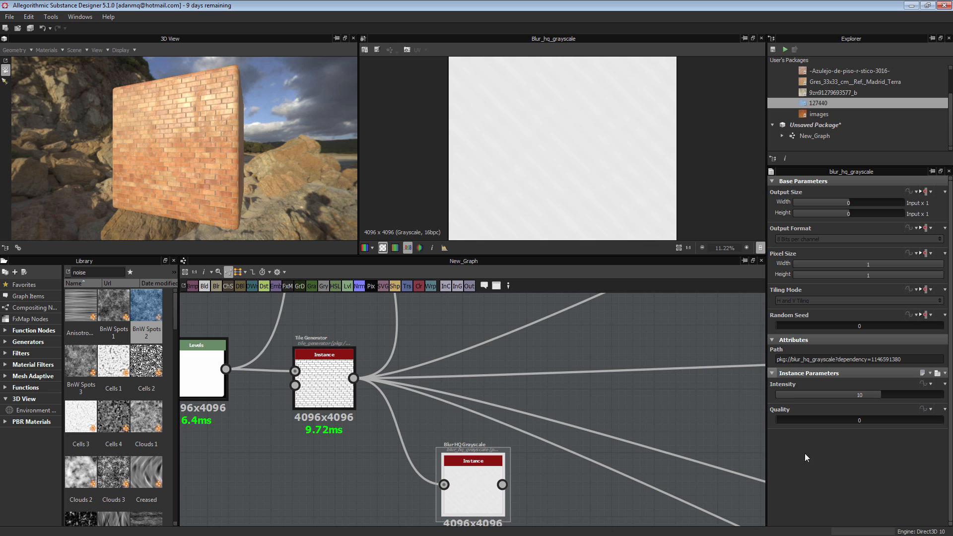
{"action": "type", "text": "1"}
{"action": "key", "text": "Return"}
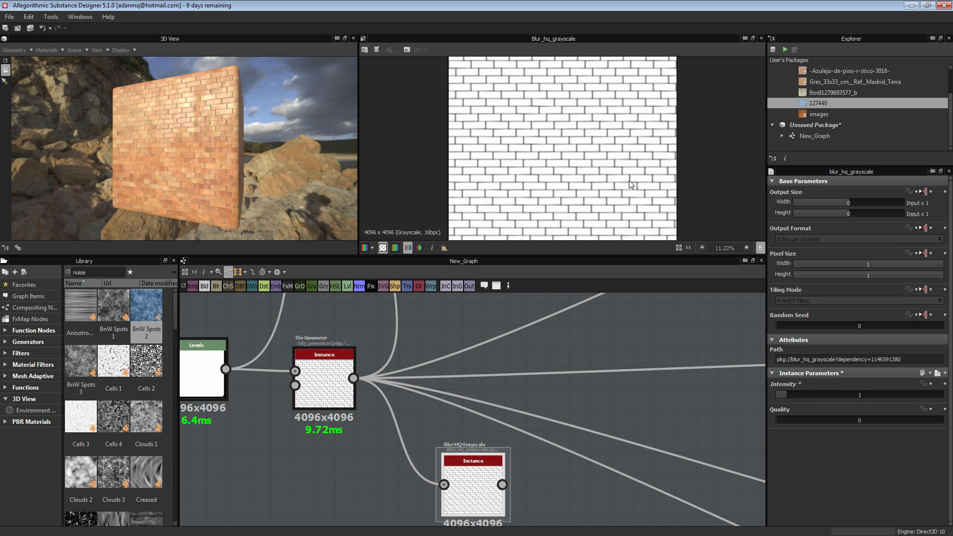
Set the Blur HQ Grayscale intensity to 0.5 and reposition the node below the Tile Generator.
{"action": "scroll", "coordinate": [629, 180], "scroll_direction": "up", "scroll_amount": 10}
{"action": "scroll", "coordinate": [588, 170], "scroll_direction": "up", "scroll_amount": 3}
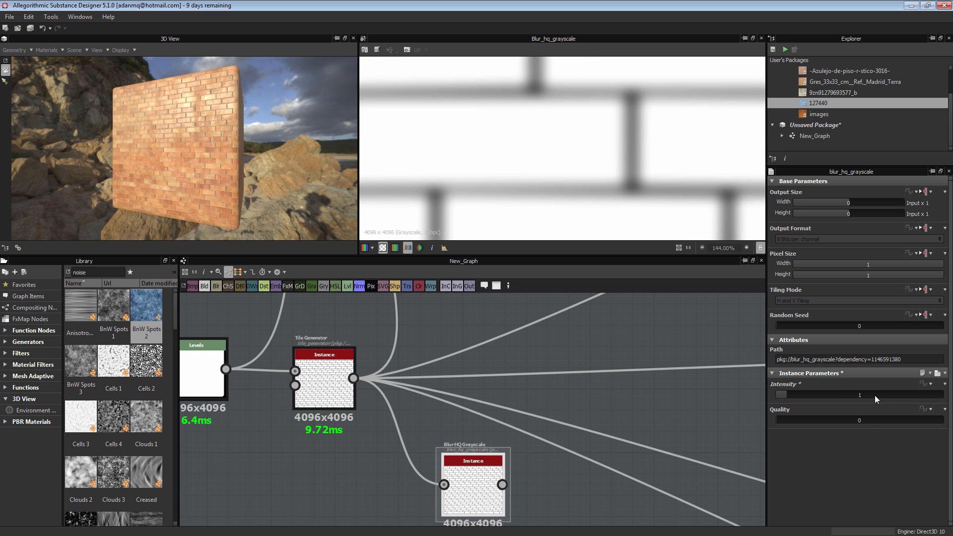
{"action": "type", "text": "0.5"}
{"action": "key", "text": "Return"}
{"action": "scroll", "coordinate": [510, 416], "scroll_direction": "down", "scroll_amount": 4}
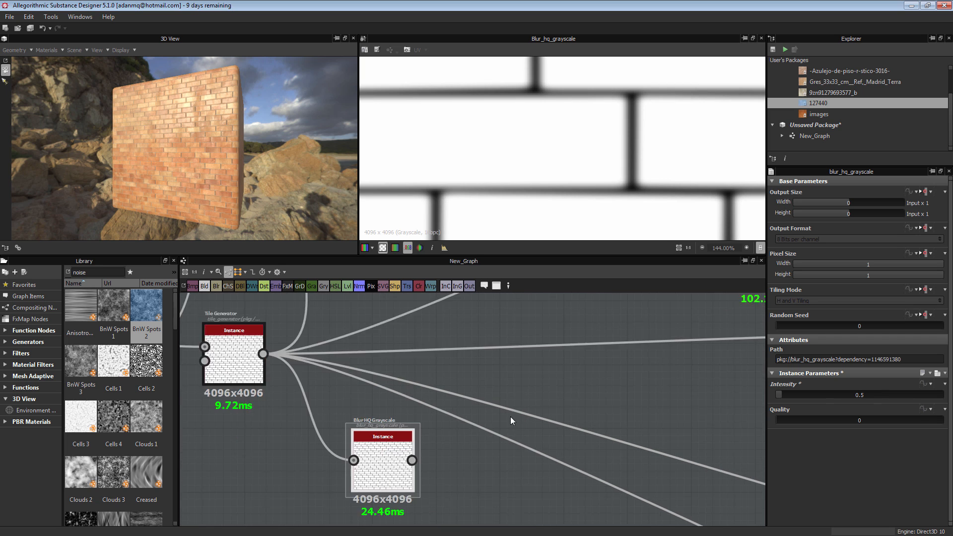
{"action": "left_click_drag", "start_coordinate": [439, 441], "coordinate": [415, 465]}
{"action": "middle_click_drag", "start_coordinate": [493, 456], "coordinate": [419, 399]}
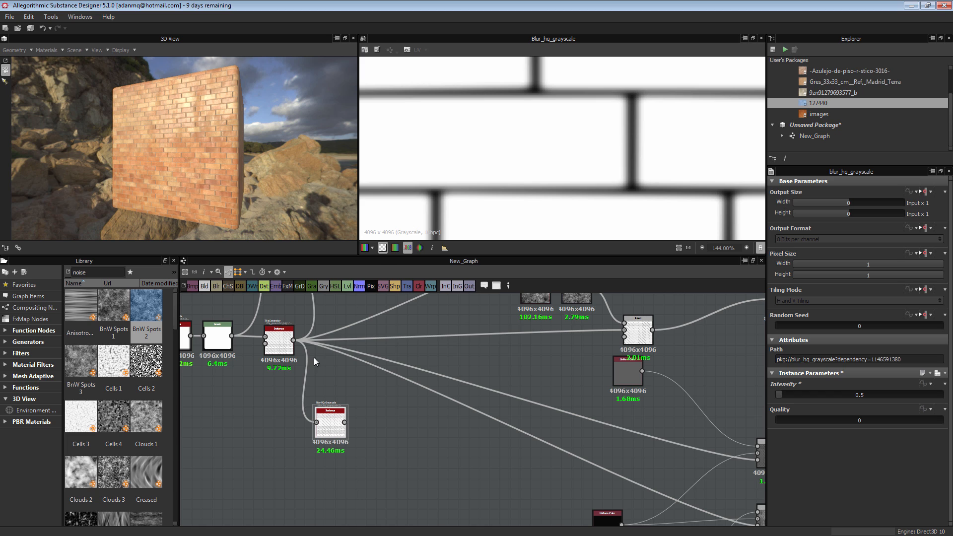
Add a Blend node beside Blur HQ Grayscale and connect the Tile Generator output to its Background input.
{"action": "double_click", "coordinate": [279, 341]}
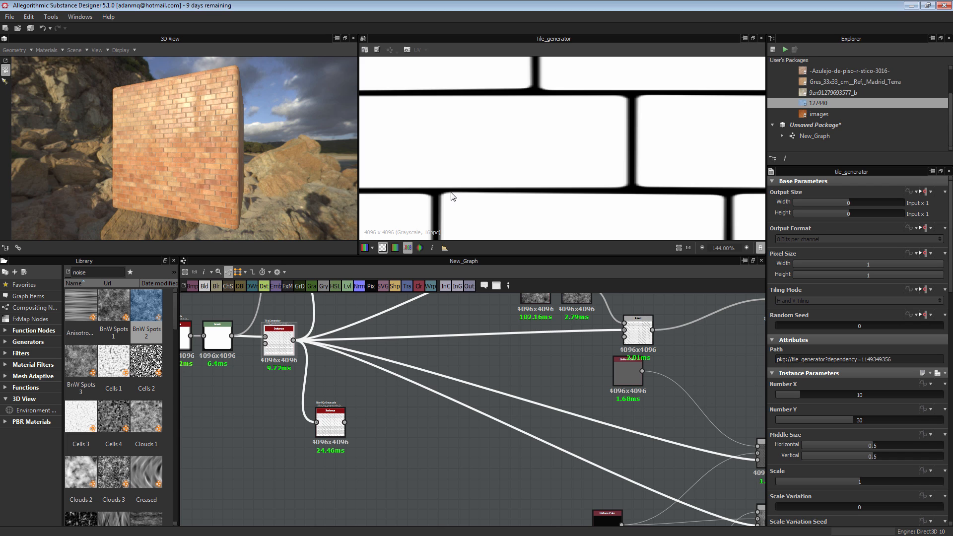
{"action": "scroll", "coordinate": [367, 428], "scroll_direction": "up", "scroll_amount": 1}
{"action": "middle_click_drag", "start_coordinate": [369, 429], "coordinate": [335, 424]}
{"action": "left_click", "coordinate": [335, 425]}
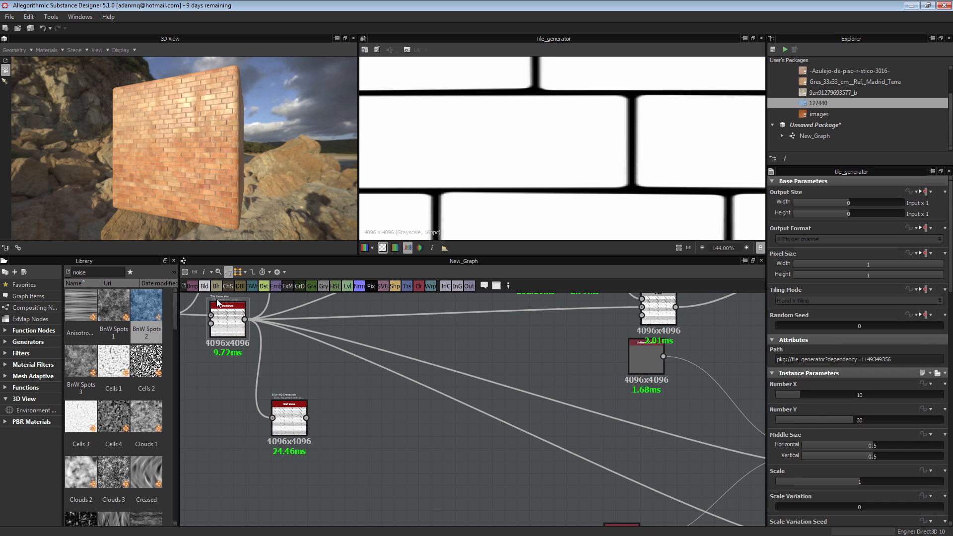
{"action": "left_click", "coordinate": [204, 287]}
{"action": "left_click_drag", "start_coordinate": [478, 417], "coordinate": [376, 427]}
{"action": "scroll", "coordinate": [280, 391], "scroll_direction": "up", "scroll_amount": 3}
{"action": "middle_click_drag", "start_coordinate": [260, 323], "coordinate": [279, 388]}
{"action": "left_click_drag", "start_coordinate": [236, 330], "coordinate": [421, 501]}
Connect the Blur HQ Grayscale output to the new Blend's Foreground input and set its blending mode to Subtract.
{"action": "left_click", "coordinate": [325, 497]}
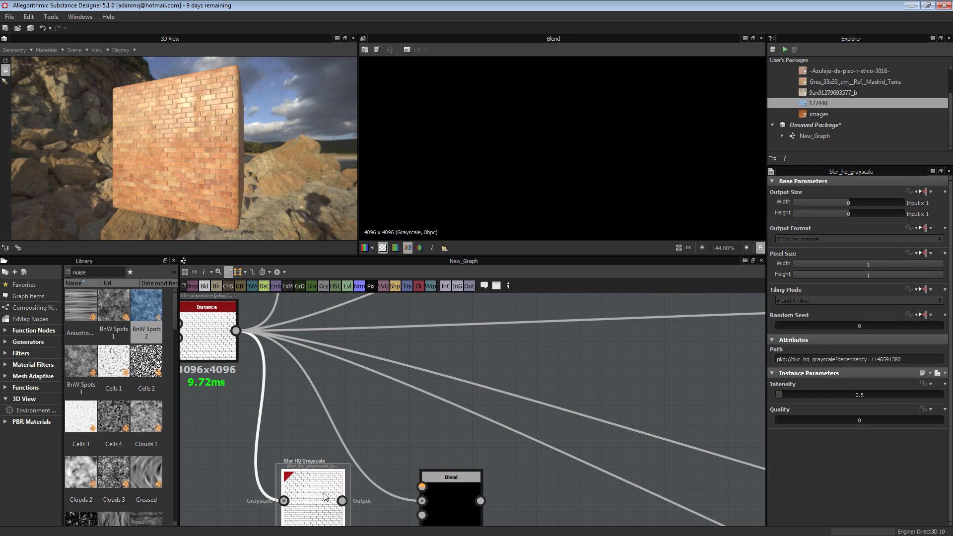
{"action": "double_click", "coordinate": [325, 496]}
{"action": "middle_click_drag", "start_coordinate": [371, 494], "coordinate": [377, 407]}
{"action": "left_click_drag", "start_coordinate": [430, 398], "coordinate": [429, 400]}
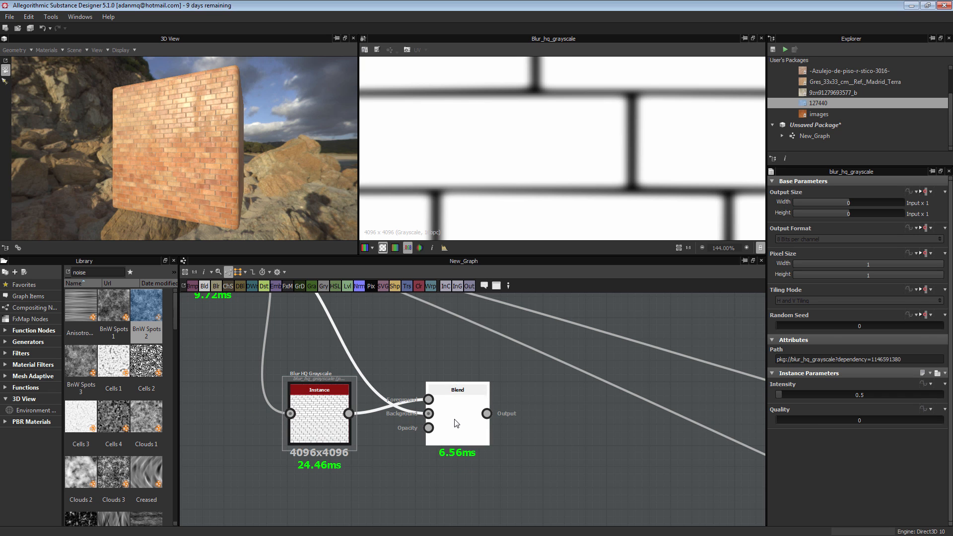
{"action": "double_click", "coordinate": [453, 422]}
{"action": "left_click", "coordinate": [787, 387]}
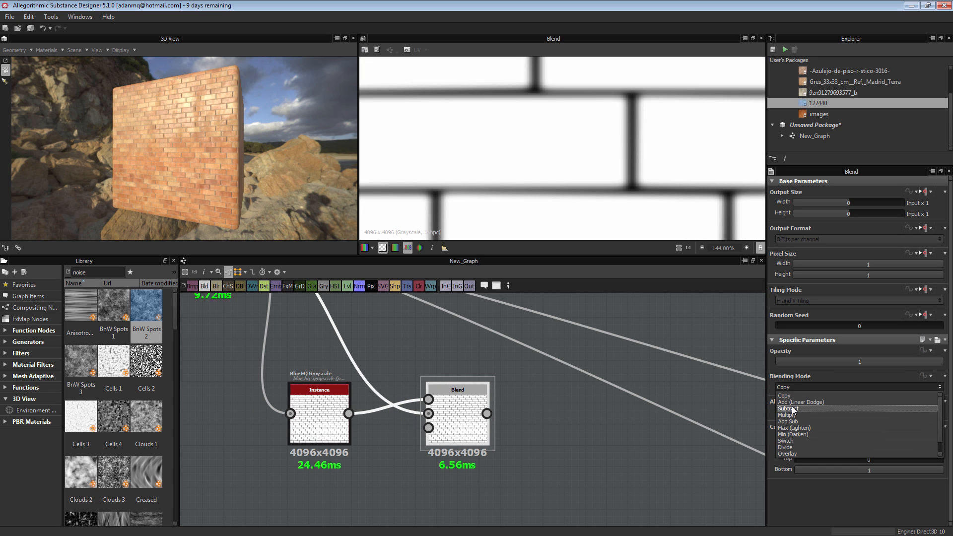
{"action": "left_click", "coordinate": [788, 408]}
{"action": "scroll", "coordinate": [600, 149], "scroll_direction": "up", "scroll_amount": 6}
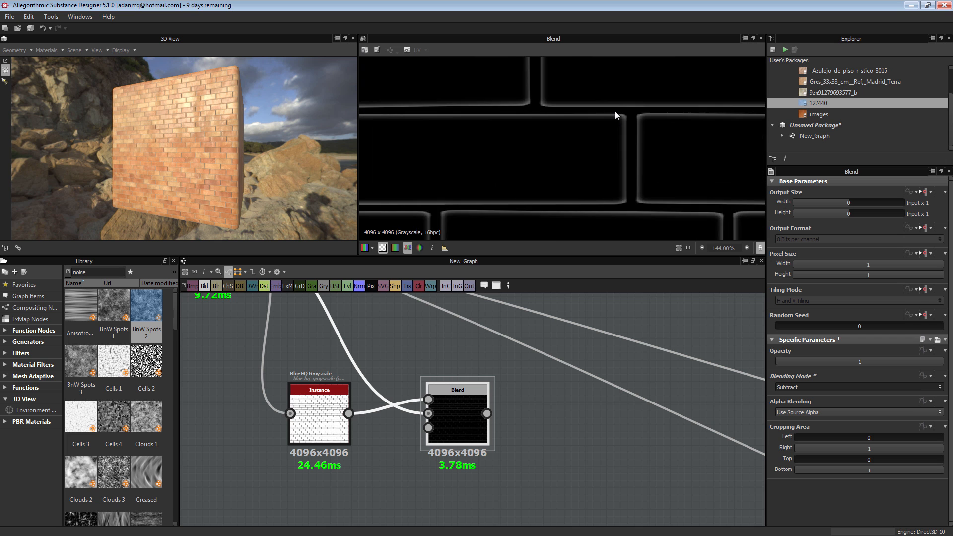
Rearrange the blur and Blend nodes and set the blur intensity to 2.04 while previewing the Subtract Blend.
{"action": "mouse_move", "coordinate": [311, 417]}
{"action": "left_mouse_down"}
{"action": "mouse_move", "coordinate": [301, 396]}
{"action": "mouse_move", "coordinate": [302, 416]}
{"action": "left_mouse_up"}
{"action": "middle_click_drag", "start_coordinate": [307, 378], "coordinate": [361, 398]}
{"action": "left_click", "coordinate": [275, 339]}
{"action": "left_click_drag", "start_coordinate": [356, 457], "coordinate": [335, 440]}
{"action": "double_click", "coordinate": [336, 440]}
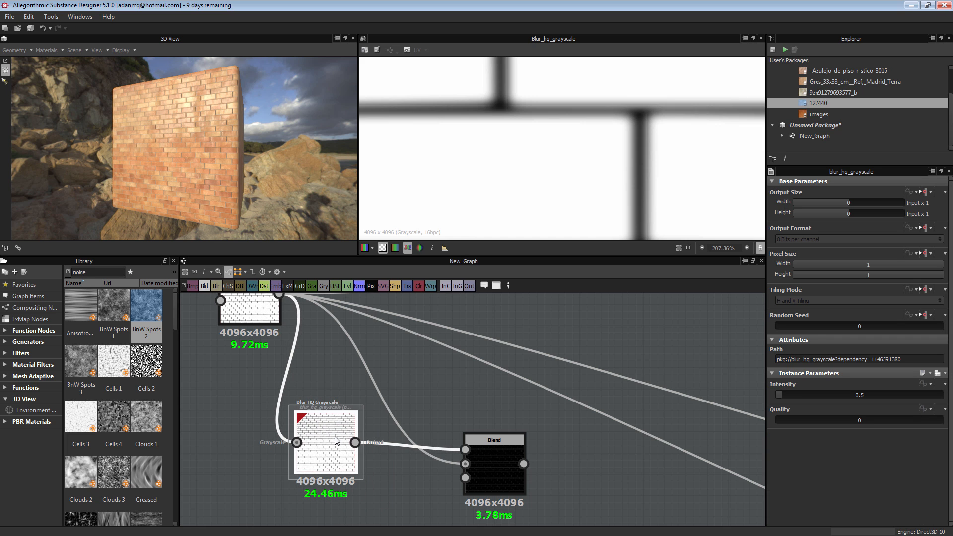
{"action": "double_click", "coordinate": [491, 464]}
{"action": "left_click", "coordinate": [329, 445]}
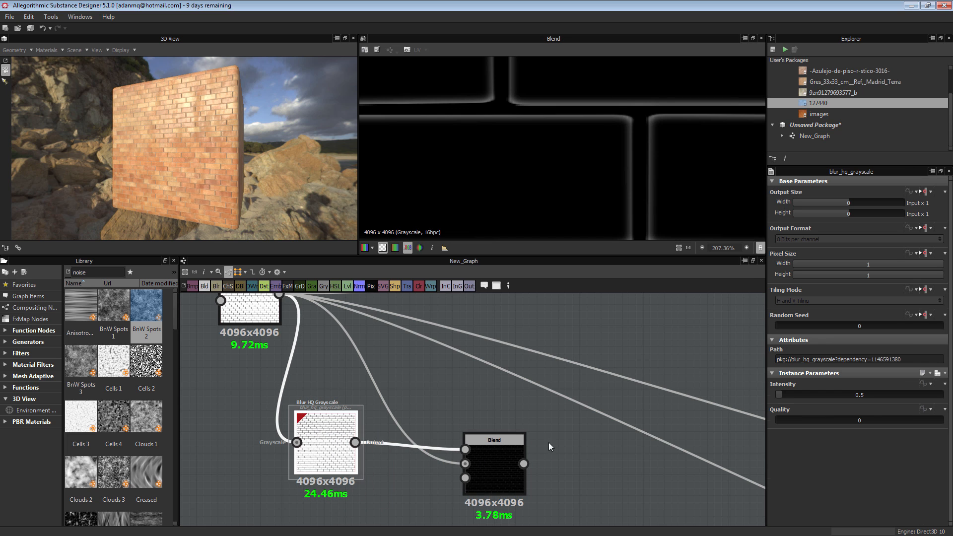
{"action": "left_click_drag", "start_coordinate": [785, 396], "coordinate": [798, 394]}
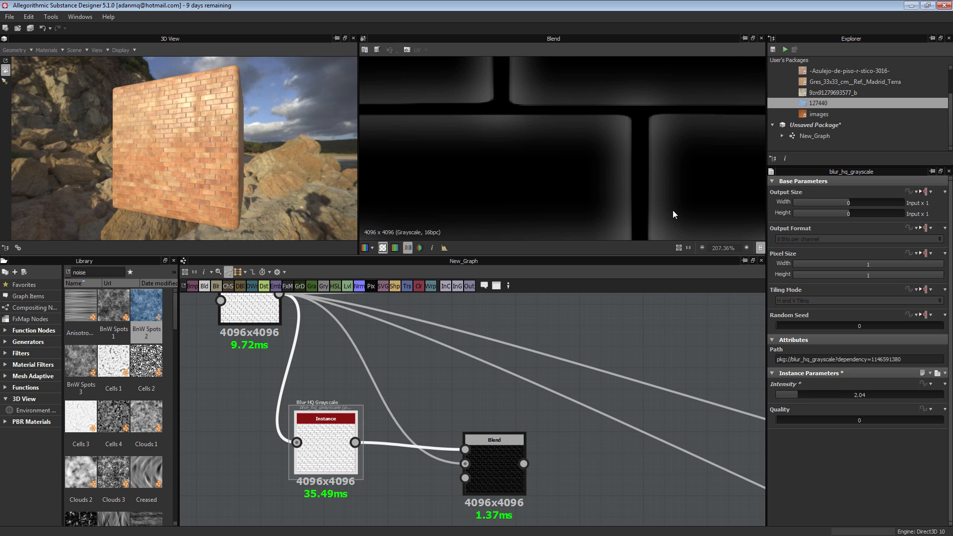
Compare the blur and Subtract Blend outputs and lower the blur intensity to narrow the brick-edge mask.
{"action": "scroll", "coordinate": [670, 203], "scroll_direction": "down", "scroll_amount": 5}
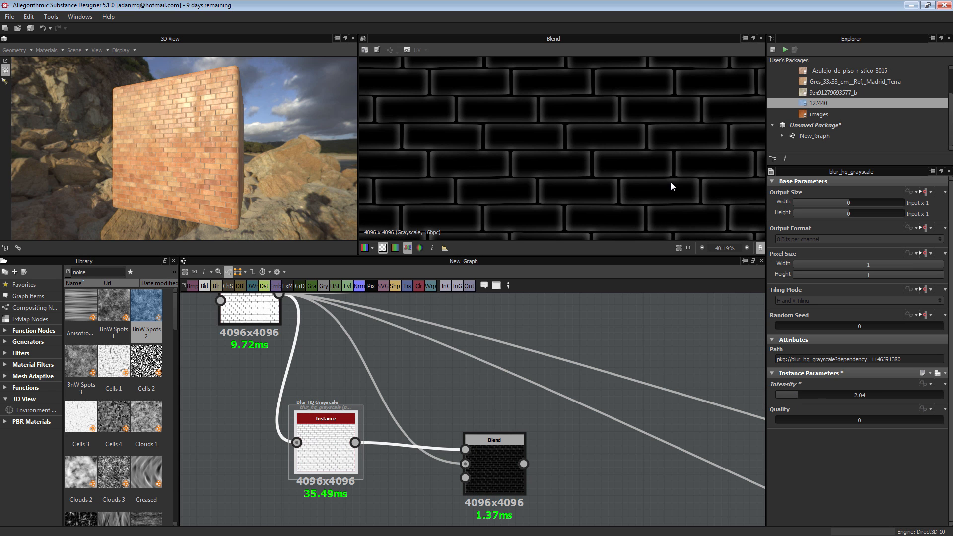
{"action": "scroll", "coordinate": [584, 172], "scroll_direction": "up", "scroll_amount": 2}
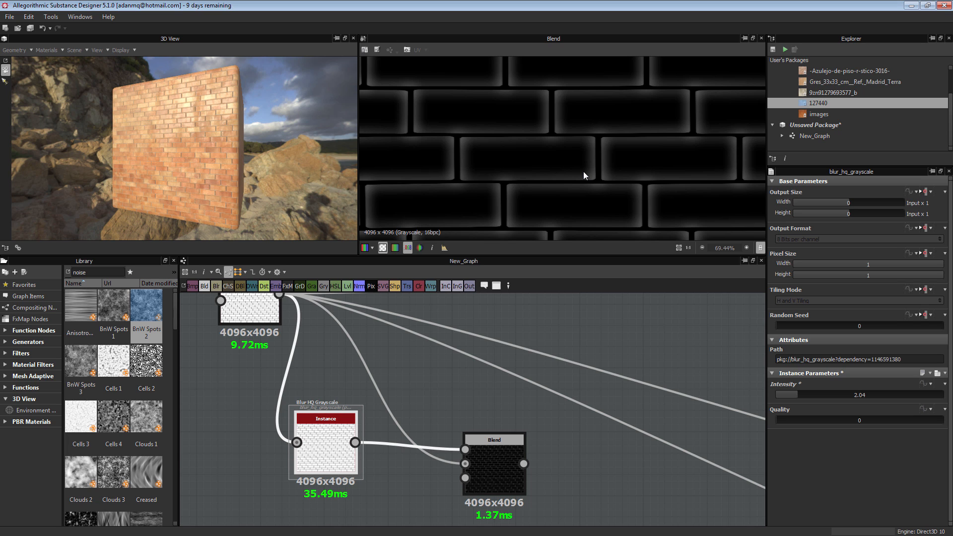
{"action": "scroll", "coordinate": [582, 171], "scroll_direction": "up", "scroll_amount": 2}
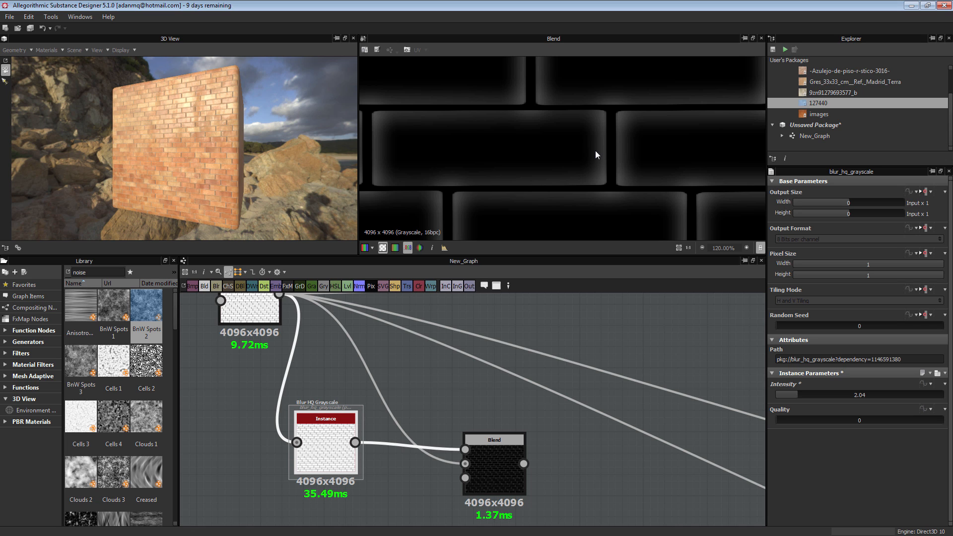
{"action": "double_click", "coordinate": [314, 440]}
{"action": "double_click", "coordinate": [511, 459]}
{"action": "double_click", "coordinate": [319, 437]}
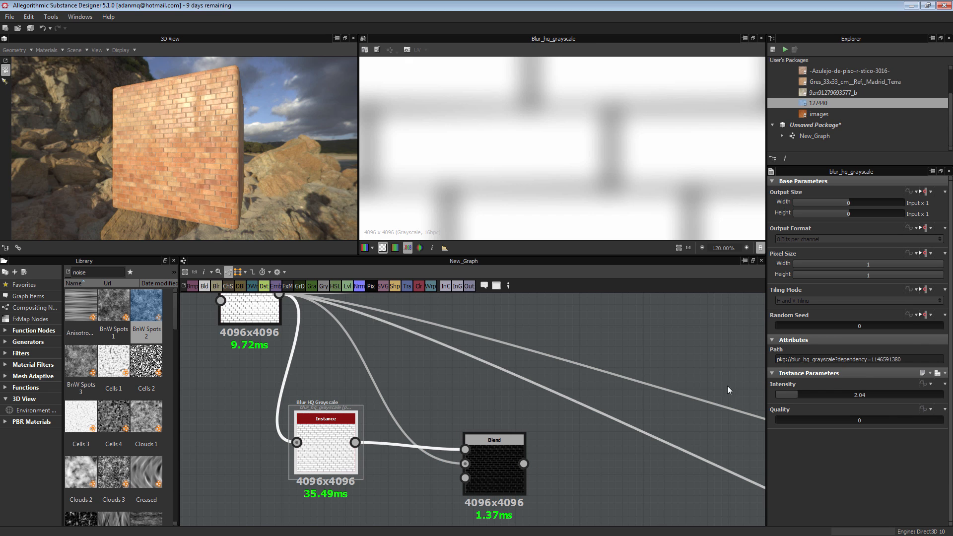
{"action": "double_click", "coordinate": [521, 453]}
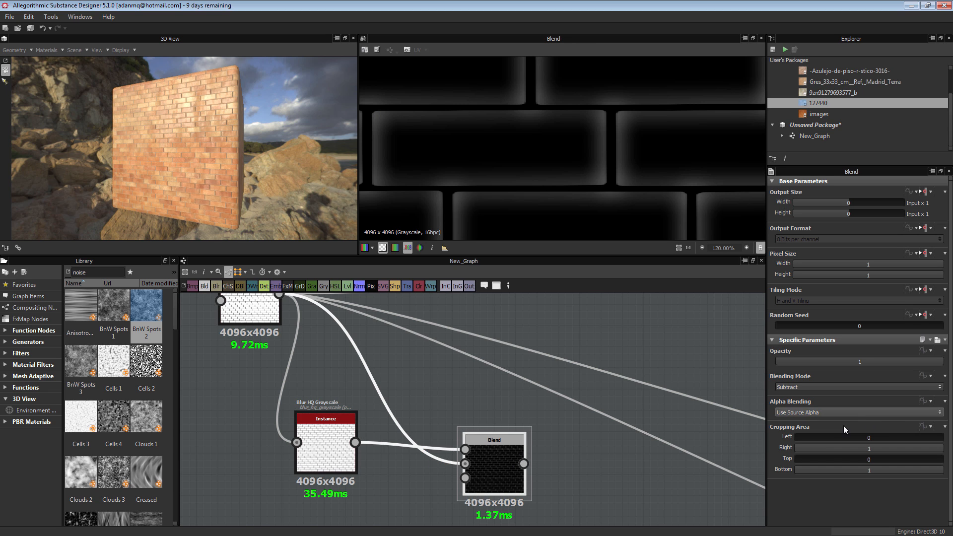
{"action": "left_click", "coordinate": [323, 447]}
{"action": "mouse_move", "coordinate": [789, 394]}
{"action": "left_mouse_down"}
{"action": "mouse_move", "coordinate": [779, 394]}
{"action": "mouse_move", "coordinate": [791, 394]}
{"action": "left_mouse_up"}
Add a Blend node fed by the brick colour Overlay Blend and place it beside that node.
{"action": "scroll", "coordinate": [549, 384], "scroll_direction": "down", "scroll_amount": 6}
{"action": "scroll", "coordinate": [432, 452], "scroll_direction": "down", "scroll_amount": 3}
{"action": "middle_click_drag", "start_coordinate": [410, 413], "coordinate": [288, 500]}
{"action": "scroll", "coordinate": [362, 427], "scroll_direction": "down", "scroll_amount": 3}
{"action": "scroll", "coordinate": [361, 427], "scroll_direction": "up", "scroll_amount": 6}
{"action": "middle_click_drag", "start_coordinate": [431, 427], "coordinate": [475, 368]}
{"action": "left_click_drag", "start_coordinate": [493, 387], "coordinate": [507, 394]}
{"action": "middle_click_drag", "start_coordinate": [434, 343], "coordinate": [451, 376]}
{"action": "left_click", "coordinate": [408, 315]}
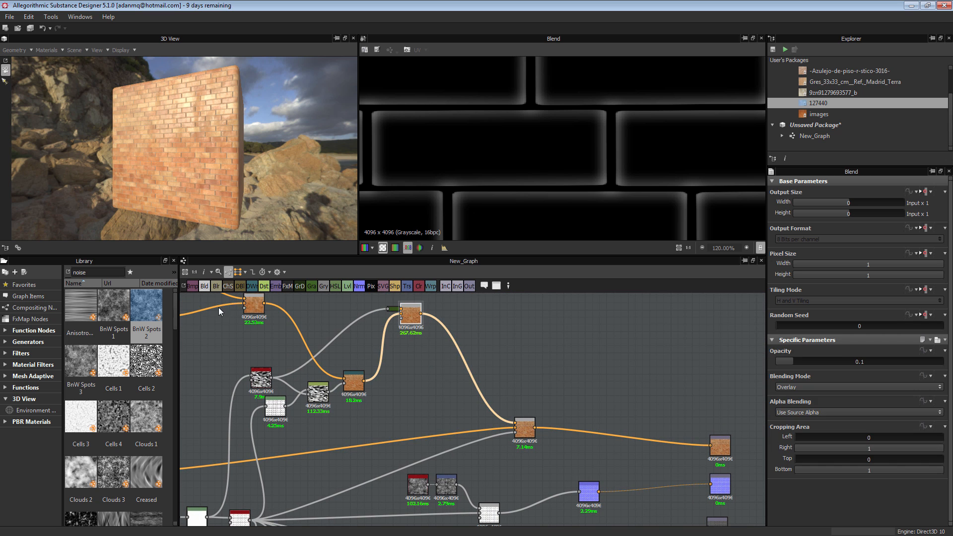
{"action": "left_click", "coordinate": [208, 287]}
{"action": "left_click_drag", "start_coordinate": [455, 317], "coordinate": [512, 339]}
Connect the Subtract Blend's brick-edge mask to the newly added colour Blend node.
{"action": "scroll", "coordinate": [448, 497], "scroll_direction": "down", "scroll_amount": 2}
{"action": "middle_click_drag", "start_coordinate": [449, 496], "coordinate": [507, 393]}
{"action": "middle_click_drag", "start_coordinate": [427, 454], "coordinate": [342, 527]}
{"action": "scroll", "coordinate": [384, 474], "scroll_direction": "up", "scroll_amount": 1}
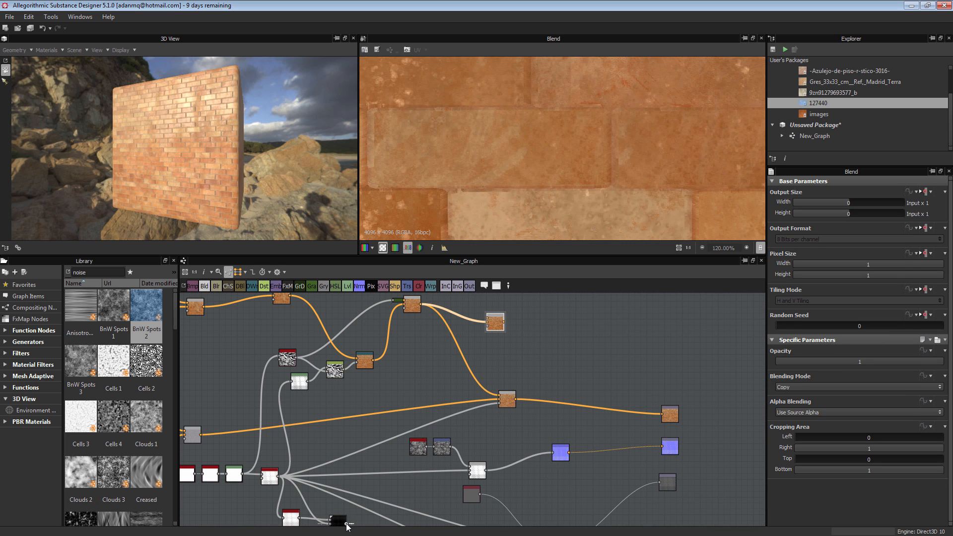
{"action": "left_click_drag", "start_coordinate": [488, 319], "coordinate": [487, 318]}
{"action": "middle_click_drag", "start_coordinate": [367, 498], "coordinate": [395, 415]}
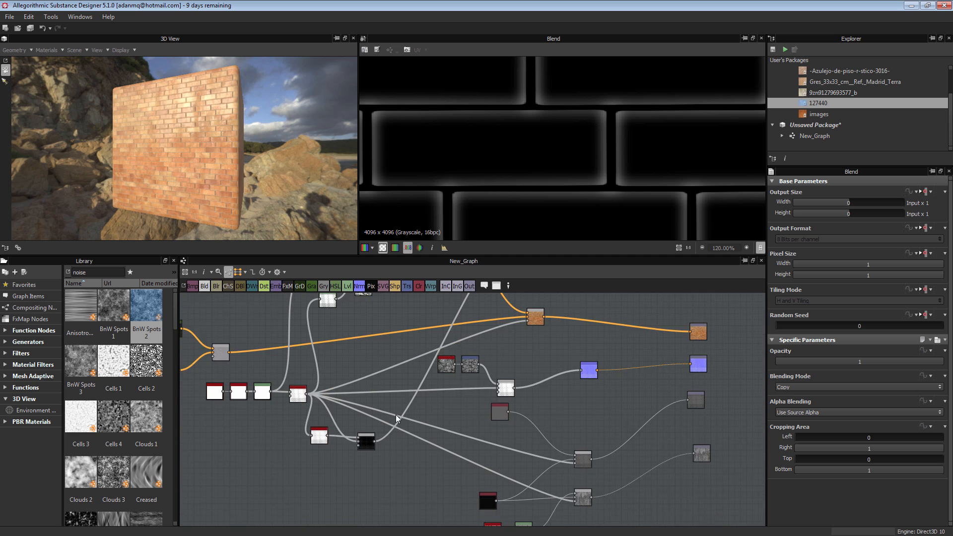
{"action": "scroll", "coordinate": [376, 430], "scroll_direction": "up", "scroll_amount": 2}
{"action": "left_click_drag", "start_coordinate": [366, 441], "coordinate": [363, 442]}
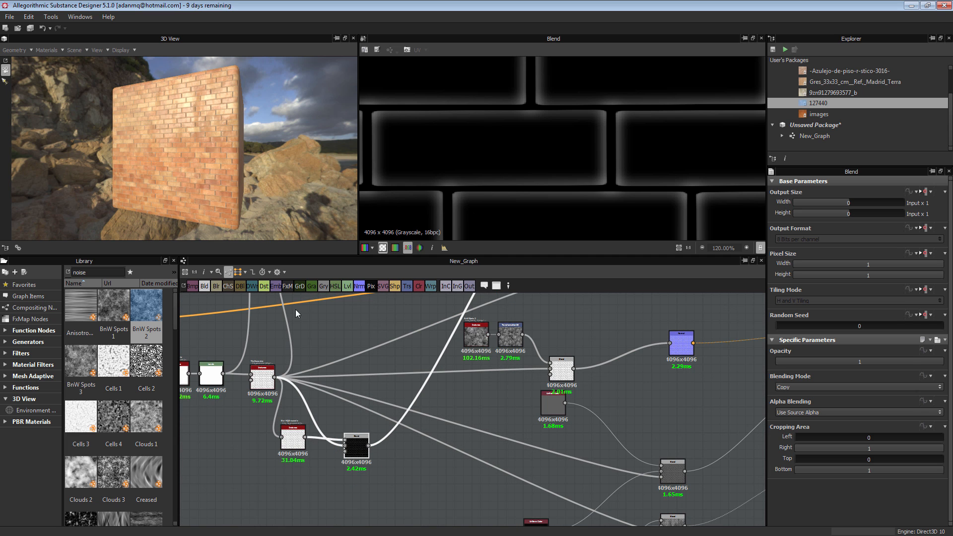
Move the edge mask's Gradient Map beside the new colour Blend and dock it to that node.
{"action": "left_click", "coordinate": [315, 287]}
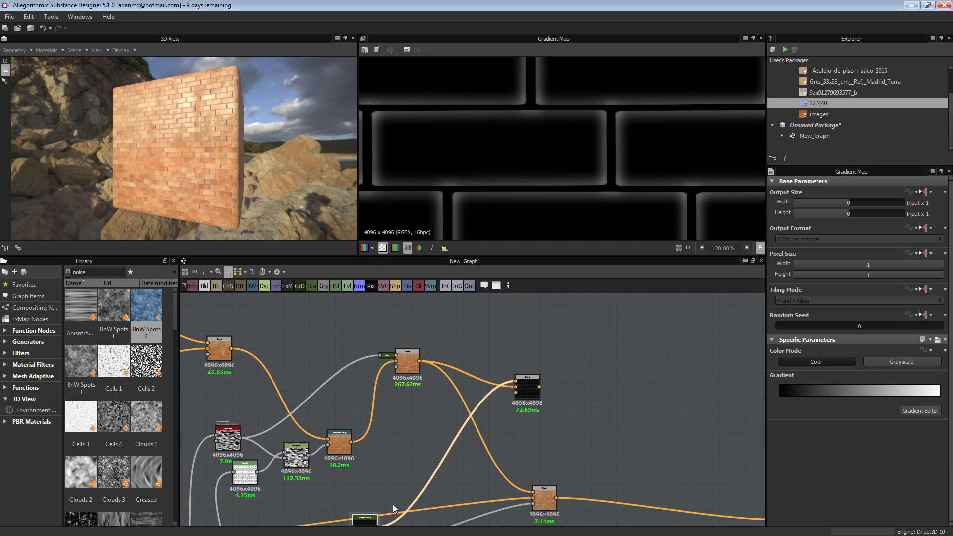
{"action": "middle_click_drag", "start_coordinate": [355, 515], "coordinate": [338, 441]}
{"action": "left_click_drag", "start_coordinate": [350, 455], "coordinate": [458, 323]}
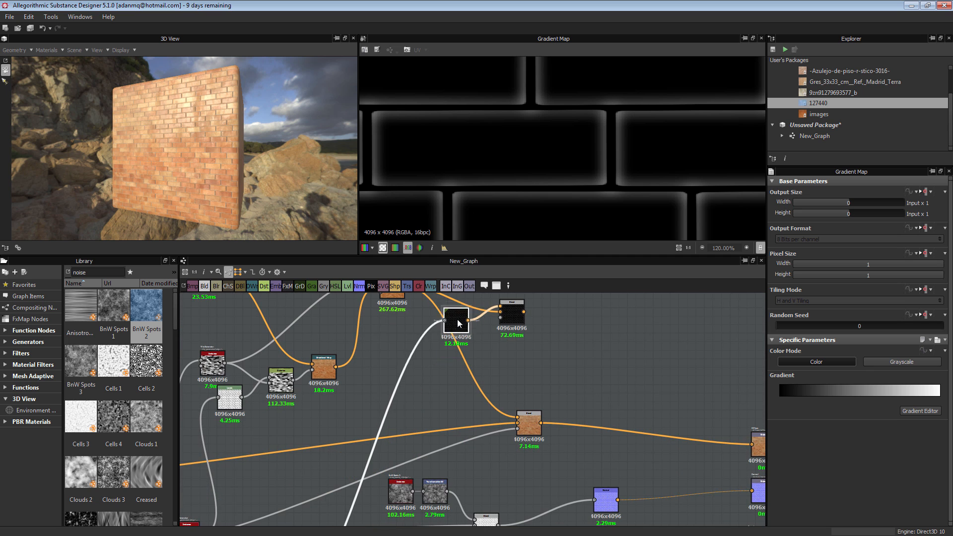
{"action": "middle_click_drag", "start_coordinate": [458, 323], "coordinate": [430, 397]}
{"action": "left_click_drag", "start_coordinate": [430, 397], "coordinate": [427, 320]}
{"action": "key", "text": "d"}
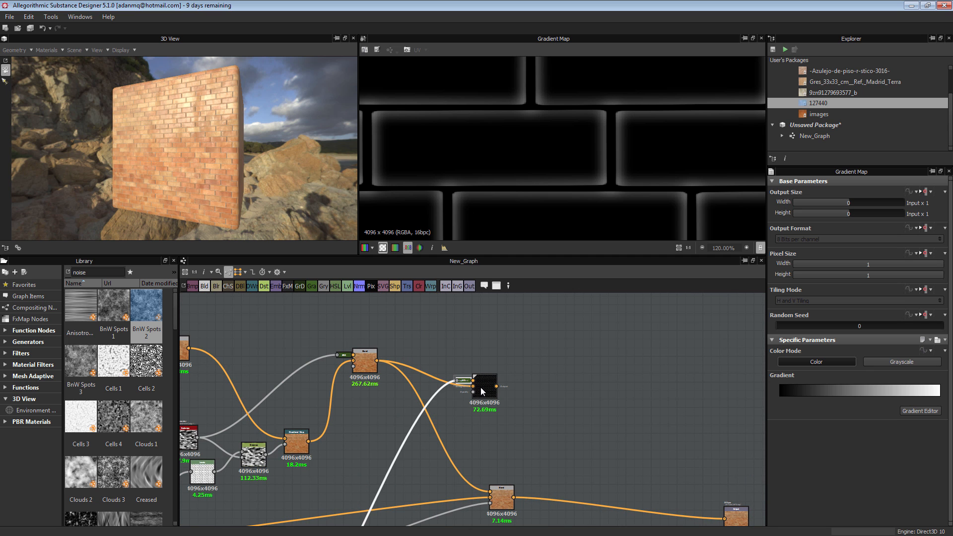
Set the new colour Blend to Add (Linear Dodge) with an opacity of 0.2.
{"action": "double_click", "coordinate": [481, 387]}
{"action": "scroll", "coordinate": [585, 428], "scroll_direction": "up", "scroll_amount": 3}
{"action": "left_click", "coordinate": [808, 387]}
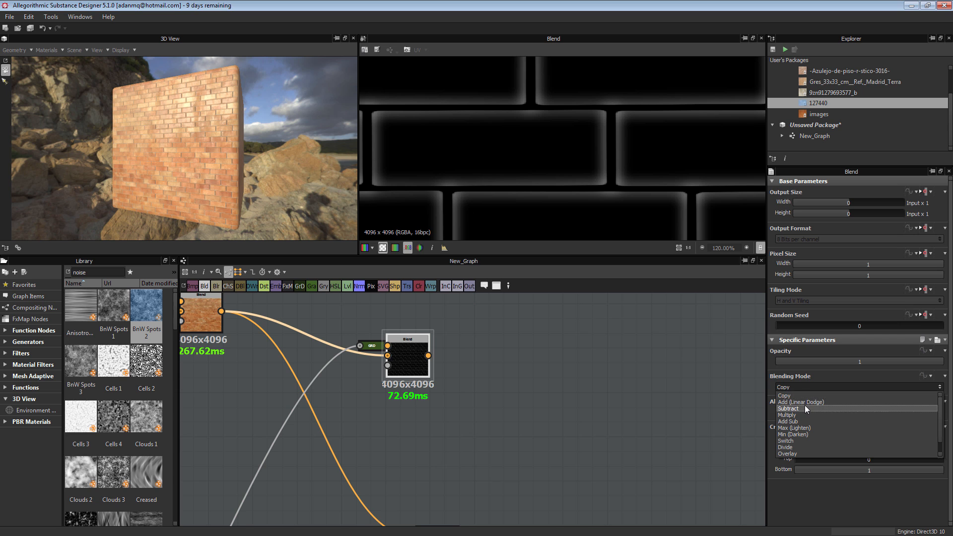
{"action": "left_click", "coordinate": [805, 405]}
{"action": "middle_click_drag", "start_coordinate": [408, 351], "coordinate": [443, 354]}
{"action": "scroll", "coordinate": [443, 354], "scroll_direction": "up", "scroll_amount": 2}
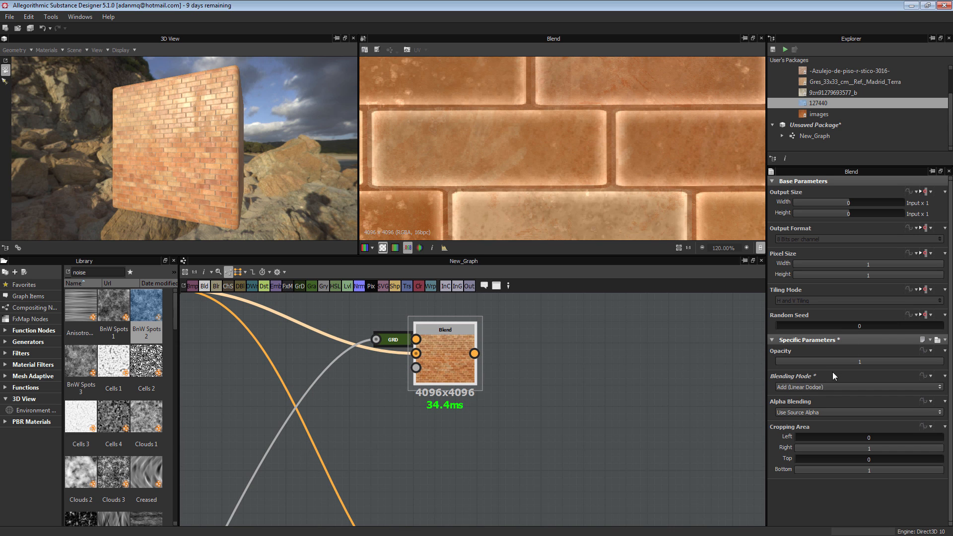
{"action": "key", "text": "Return"}
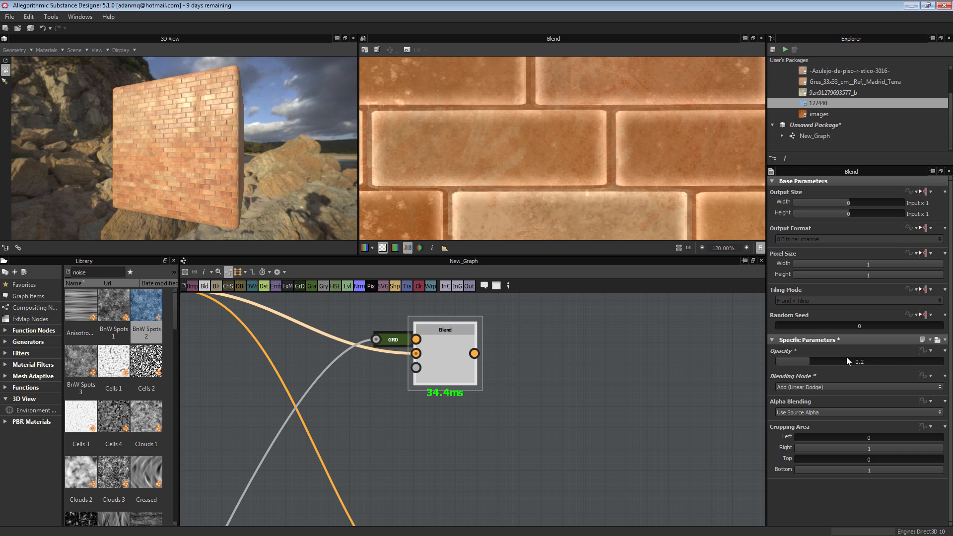
{"action": "scroll", "coordinate": [657, 183], "scroll_direction": "down", "scroll_amount": 8}
{"action": "scroll", "coordinate": [560, 141], "scroll_direction": "up", "scroll_amount": 8}
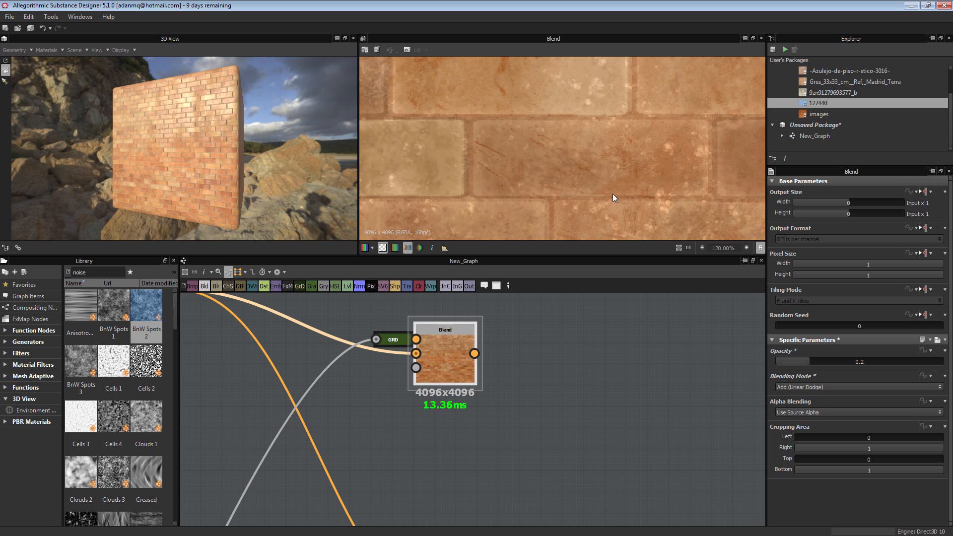
Select the brick colour's Directional Warp and set its intensity to 458.82 and warp angle to 46.8 degrees.
{"action": "scroll", "coordinate": [524, 198], "scroll_direction": "down", "scroll_amount": 1}
{"action": "middle_click_drag", "start_coordinate": [328, 449], "coordinate": [478, 458]}
{"action": "scroll", "coordinate": [478, 458], "scroll_direction": "down", "scroll_amount": 3}
{"action": "middle_click_drag", "start_coordinate": [255, 494], "coordinate": [327, 388]}
{"action": "scroll", "coordinate": [345, 389], "scroll_direction": "up", "scroll_amount": 2}
{"action": "left_click", "coordinate": [414, 368]}
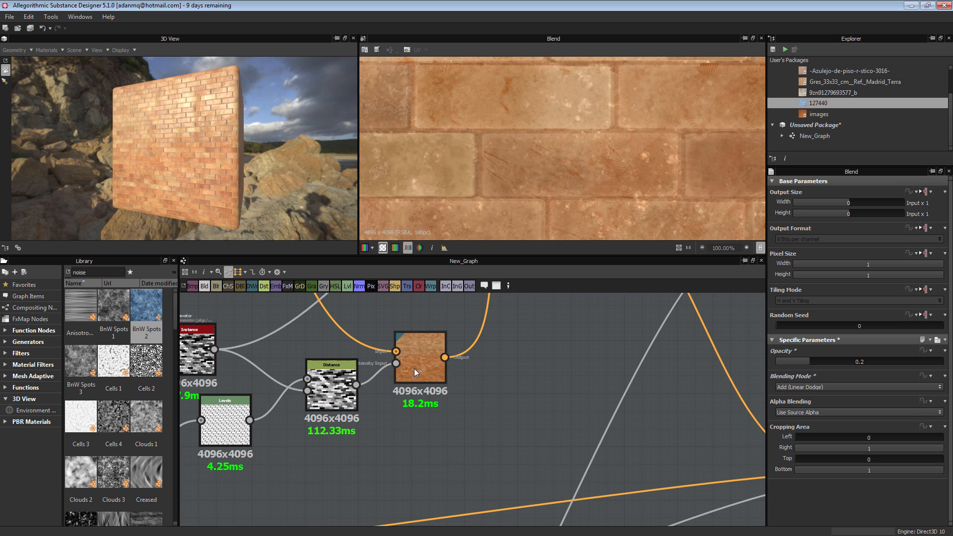
{"action": "left_click", "coordinate": [851, 361]}
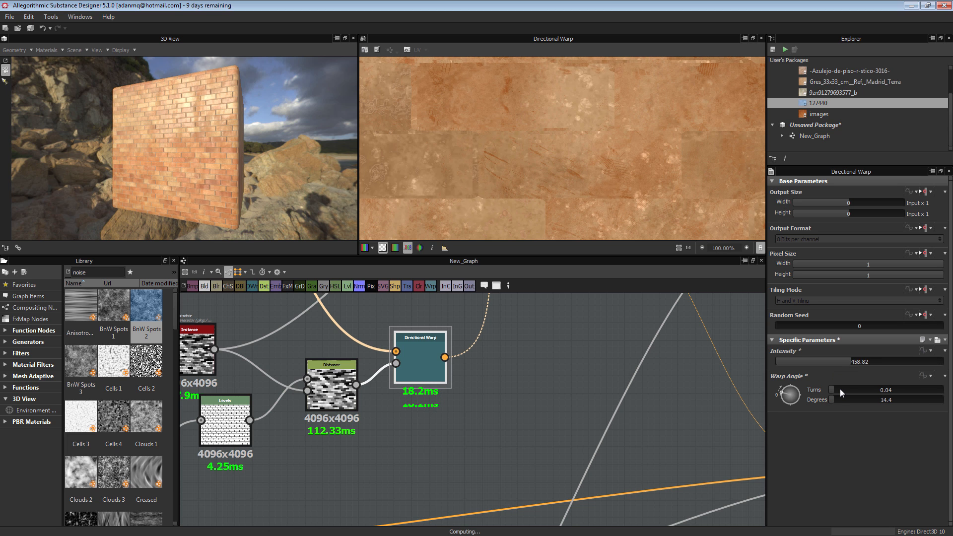
{"action": "left_click", "coordinate": [843, 389]}
Try an intensity of 2000 on the Directional Warp, then lower it to 750.
{"action": "double_click", "coordinate": [857, 361]}
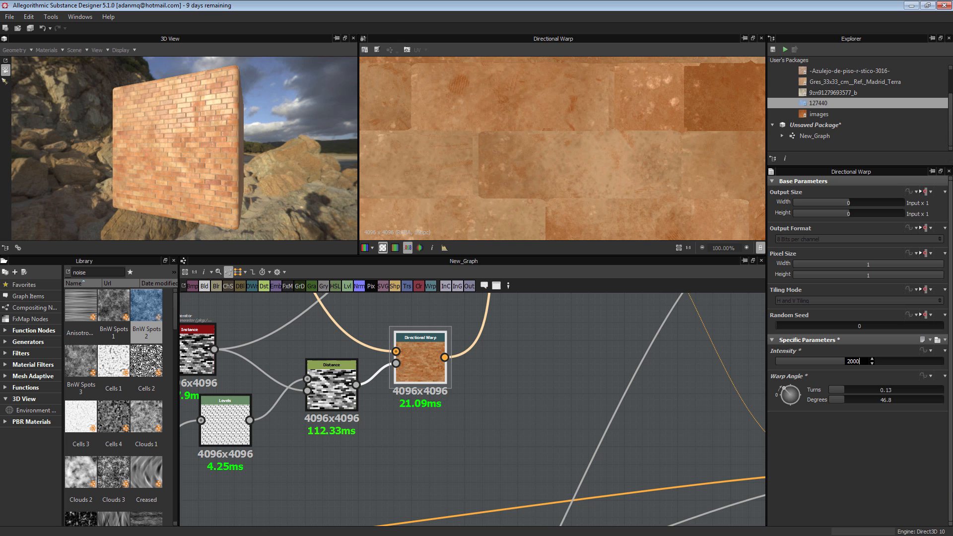
{"action": "key", "text": "Return"}
{"action": "double_click", "coordinate": [884, 362]}
{"action": "type", "text": "750"}
{"action": "key", "text": "Return"}
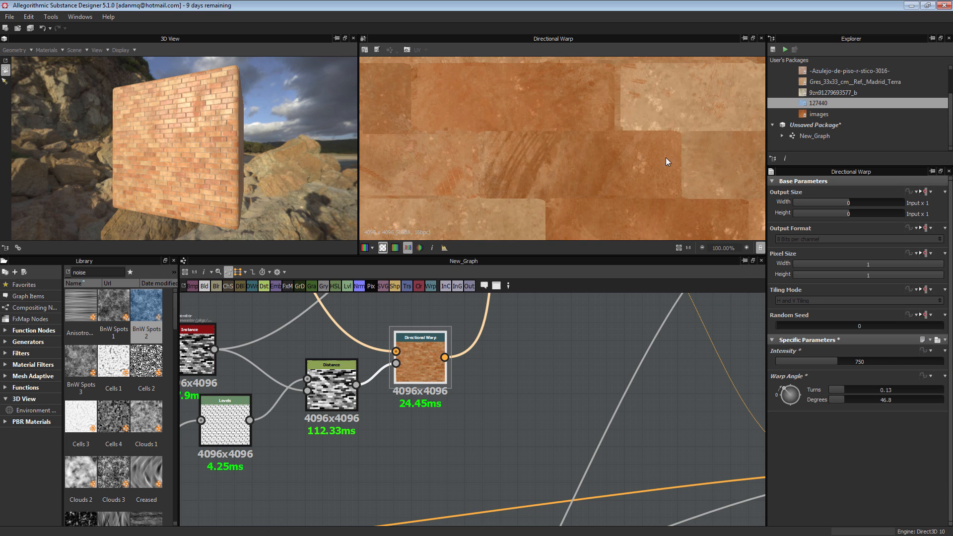
{"action": "scroll", "coordinate": [475, 201], "scroll_direction": "down", "scroll_amount": 5}
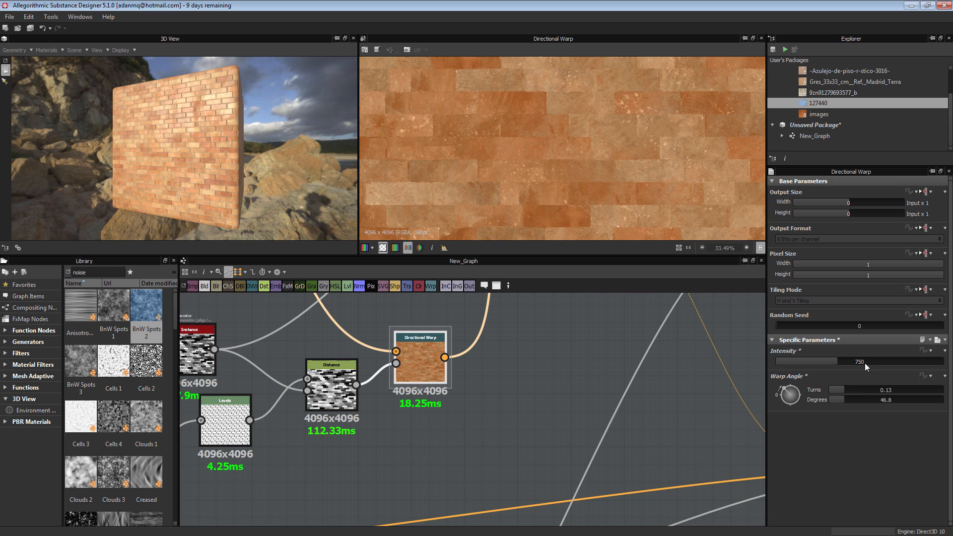
Set the Directional Warp's angle to 118.8 degrees and its intensity to 1000.
{"action": "left_click_drag", "start_coordinate": [853, 386], "coordinate": [866, 385]}
{"action": "scroll", "coordinate": [639, 176], "scroll_direction": "down", "scroll_amount": 3}
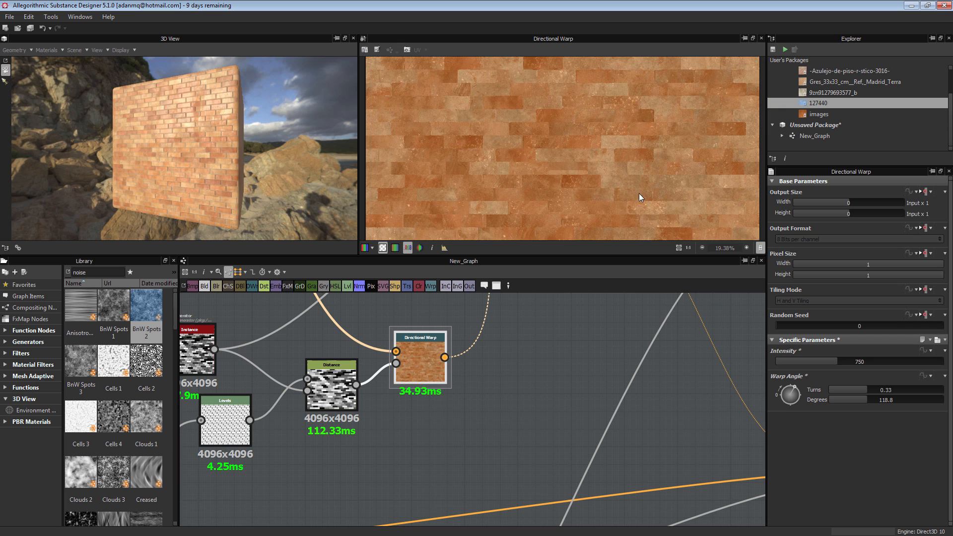
{"action": "double_click", "coordinate": [862, 362]}
{"action": "type", "text": "1000"}
{"action": "key", "text": "Return"}
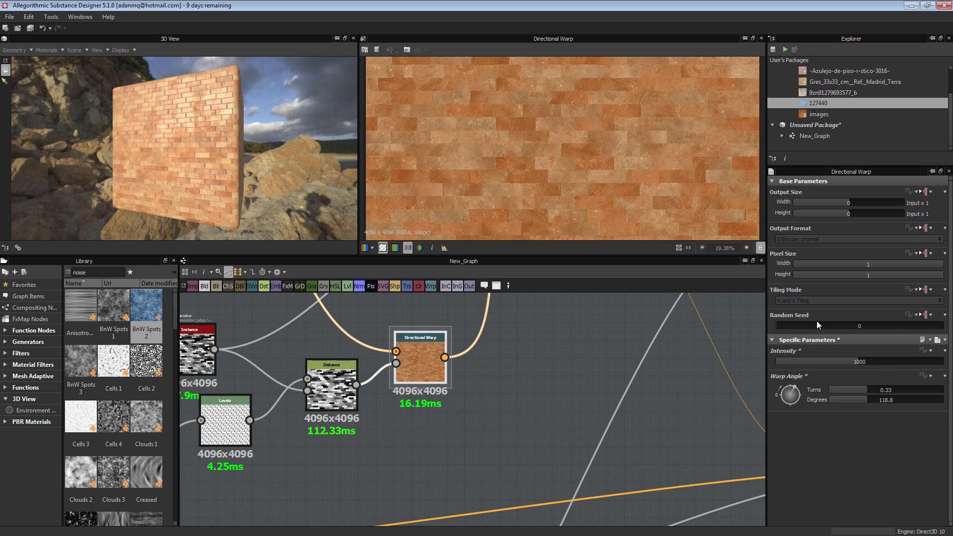
Set the Directional Warp's random seed to 4.
{"action": "left_click_drag", "start_coordinate": [825, 323], "coordinate": [835, 327]}
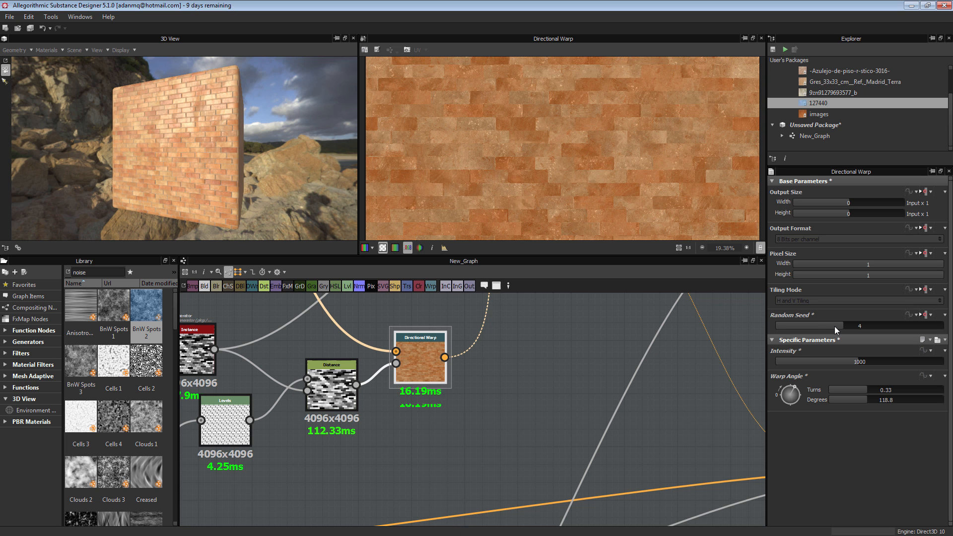
{"action": "middle_click_drag", "start_coordinate": [600, 295], "coordinate": [511, 421]}
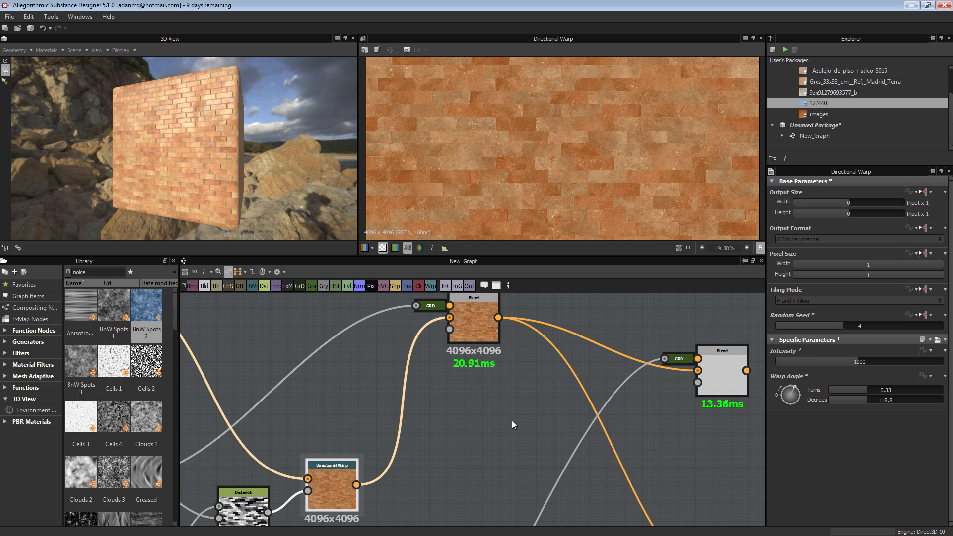
{"action": "scroll", "coordinate": [665, 120], "scroll_direction": "up", "scroll_amount": 3}
{"action": "scroll", "coordinate": [612, 156], "scroll_direction": "down", "scroll_amount": 5}
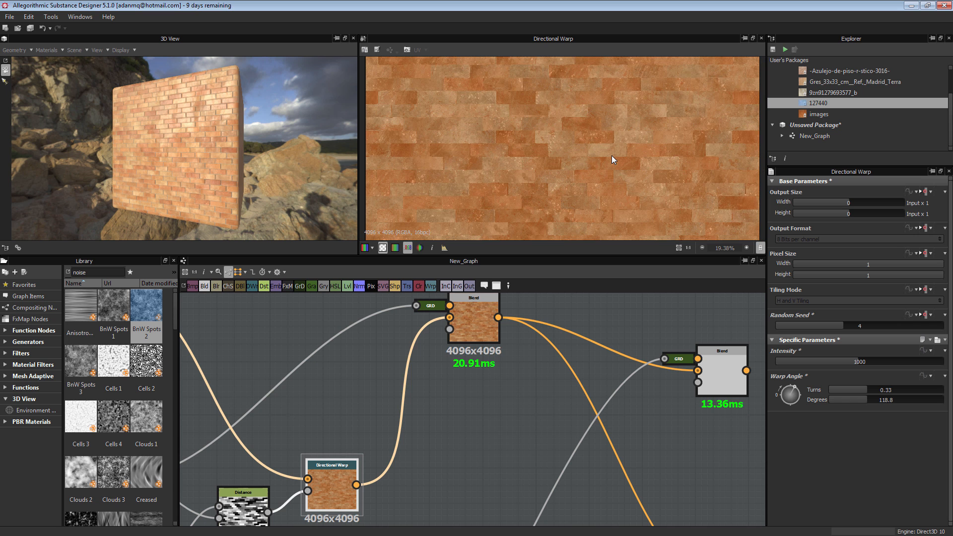
Preview the edge-highlight colour Blend and set its opacity to 0.15.
{"action": "middle_click_drag", "start_coordinate": [715, 377], "coordinate": [617, 345]}
{"action": "double_click", "coordinate": [617, 345]}
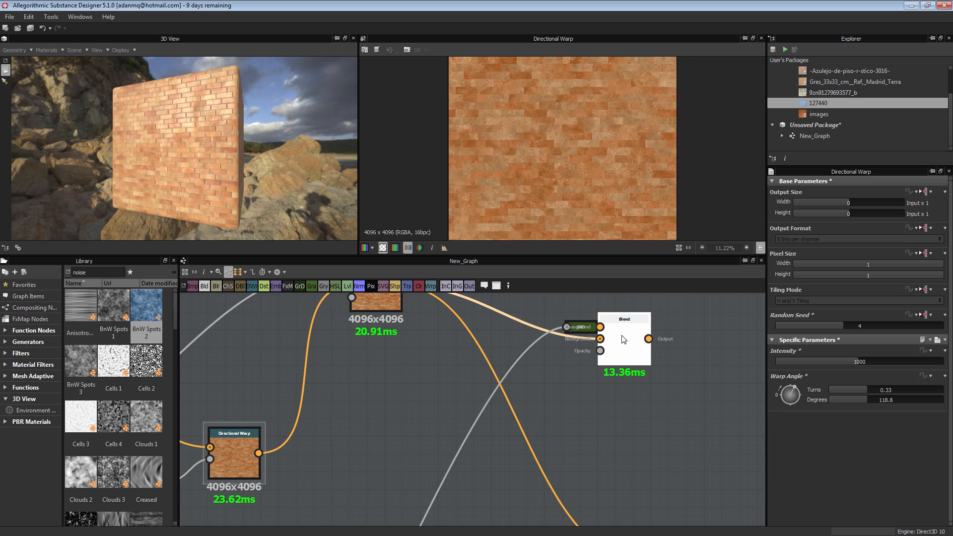
{"action": "scroll", "coordinate": [599, 158], "scroll_direction": "up", "scroll_amount": 5}
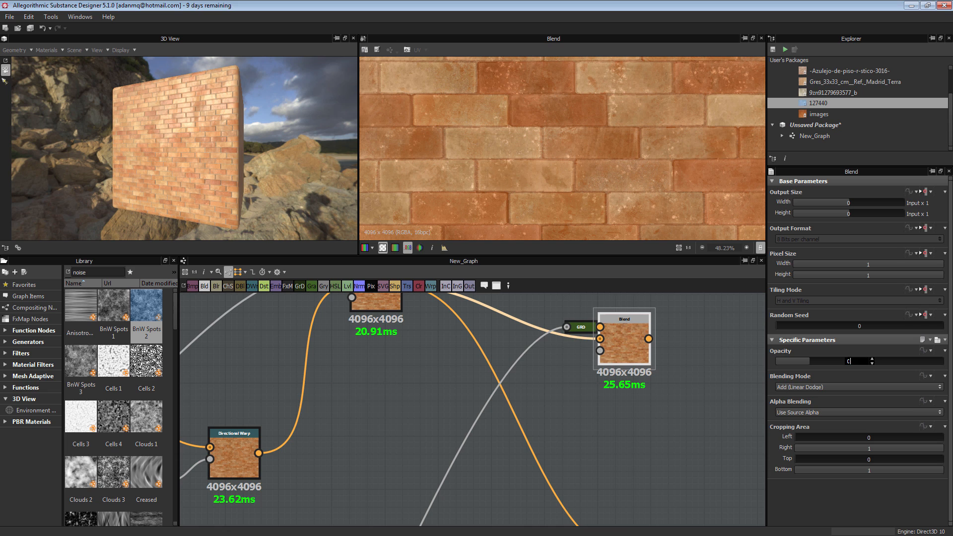
{"action": "key", "text": "Return"}
{"action": "double_click", "coordinate": [883, 361]}
{"action": "type", "text": "0.15"}
{"action": "key", "text": "Return"}
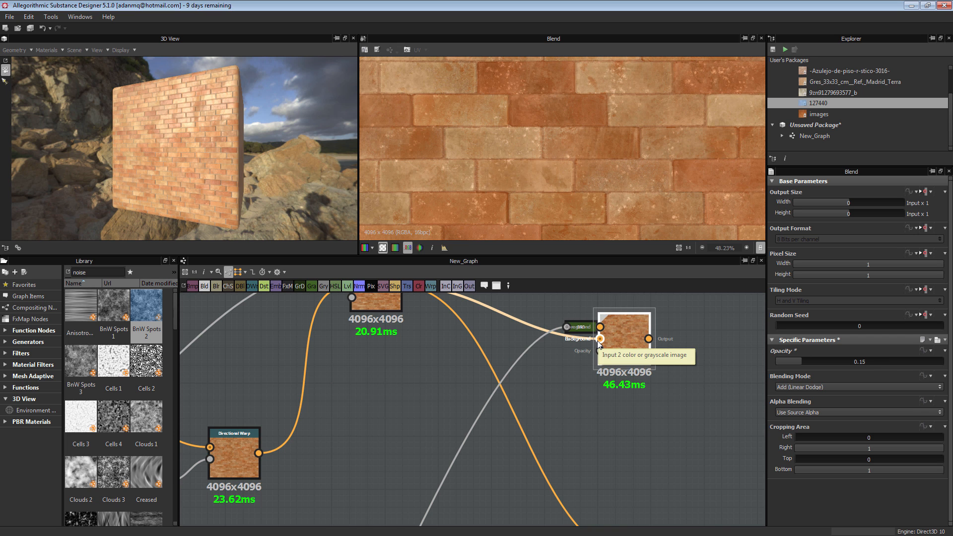
Connect the edge-highlight Blend's output to the foreground input of the final brick-and-mortar Blend and reposition that node.
{"action": "scroll", "coordinate": [598, 346], "scroll_direction": "down", "scroll_amount": 5}
{"action": "middle_click_drag", "start_coordinate": [598, 355], "coordinate": [582, 416]}
{"action": "scroll", "coordinate": [520, 325], "scroll_direction": "up", "scroll_amount": 3}
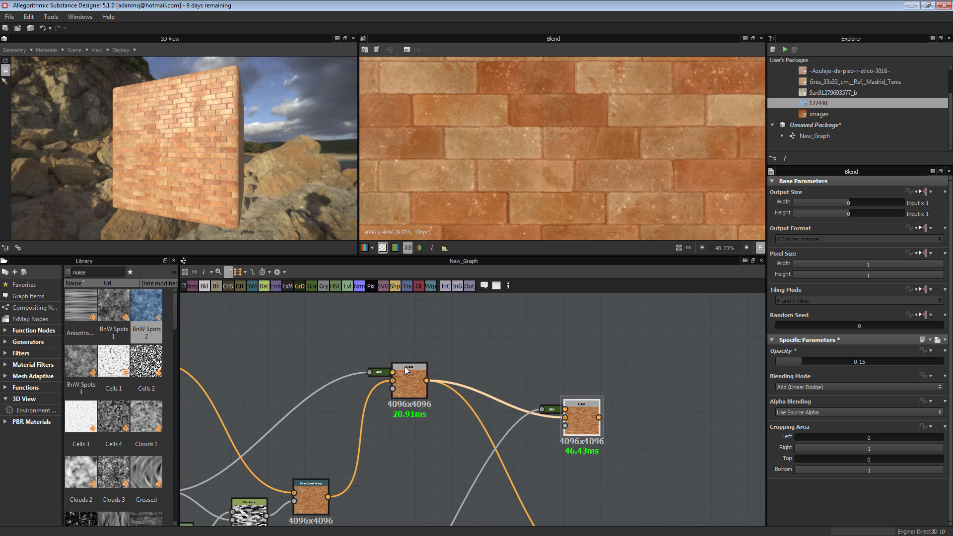
{"action": "left_click", "coordinate": [581, 416]}
{"action": "middle_click_drag", "start_coordinate": [660, 458], "coordinate": [502, 324]}
{"action": "scroll", "coordinate": [503, 324], "scroll_direction": "down", "scroll_amount": 1}
{"action": "left_click_drag", "start_coordinate": [466, 428], "coordinate": [513, 427]}
{"action": "scroll", "coordinate": [463, 334], "scroll_direction": "up", "scroll_amount": 2}
{"action": "middle_click_drag", "start_coordinate": [464, 334], "coordinate": [462, 356]}
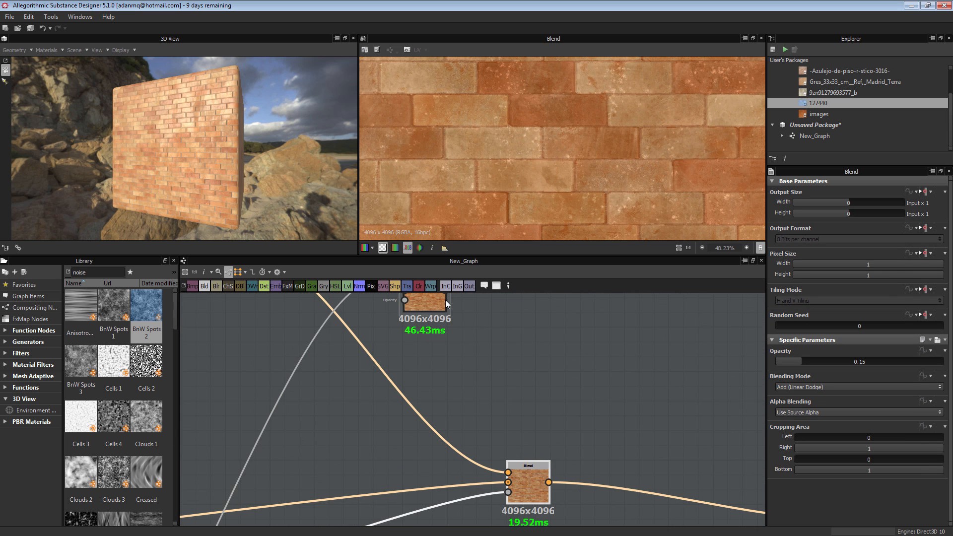
{"action": "middle_click_drag", "start_coordinate": [446, 300], "coordinate": [440, 333]}
{"action": "left_click_drag", "start_coordinate": [441, 324], "coordinate": [508, 509]}
{"action": "left_click_drag", "start_coordinate": [528, 518], "coordinate": [555, 497]}
Preview the final brick-and-mortar Blend and examine the brick edges in the 2D preview and on the 3D model.
{"action": "double_click", "coordinate": [555, 496]}
{"action": "scroll", "coordinate": [617, 472], "scroll_direction": "down", "scroll_amount": 2}
{"action": "middle_click_drag", "start_coordinate": [618, 472], "coordinate": [473, 375]}
{"action": "scroll", "coordinate": [501, 171], "scroll_direction": "up", "scroll_amount": 4}
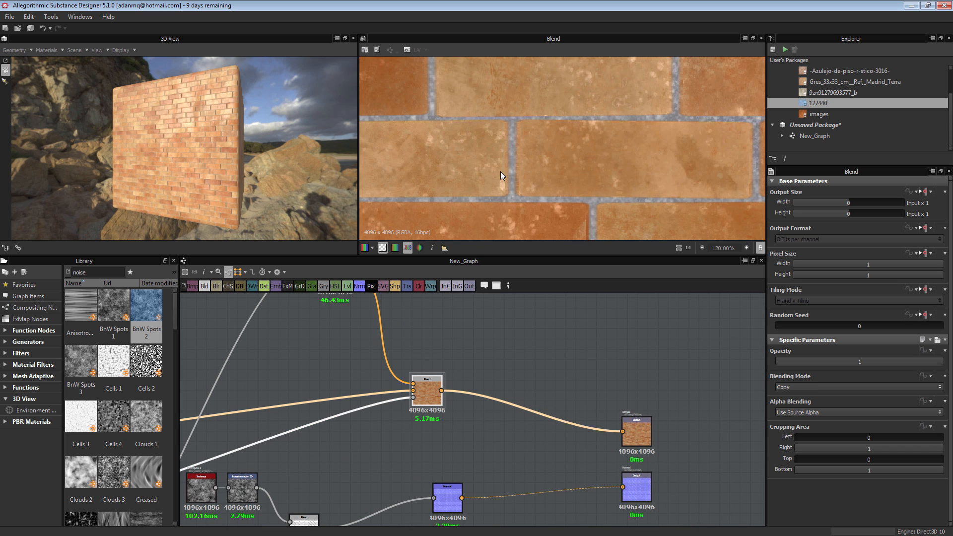
{"action": "scroll", "coordinate": [500, 171], "scroll_direction": "down", "scroll_amount": 2}
{"action": "scroll", "coordinate": [177, 139], "scroll_direction": "up", "scroll_amount": 6}
{"action": "left_click_drag", "start_coordinate": [217, 120], "coordinate": [247, 142]}
{"action": "scroll", "coordinate": [247, 142], "scroll_direction": "down", "scroll_amount": 5}
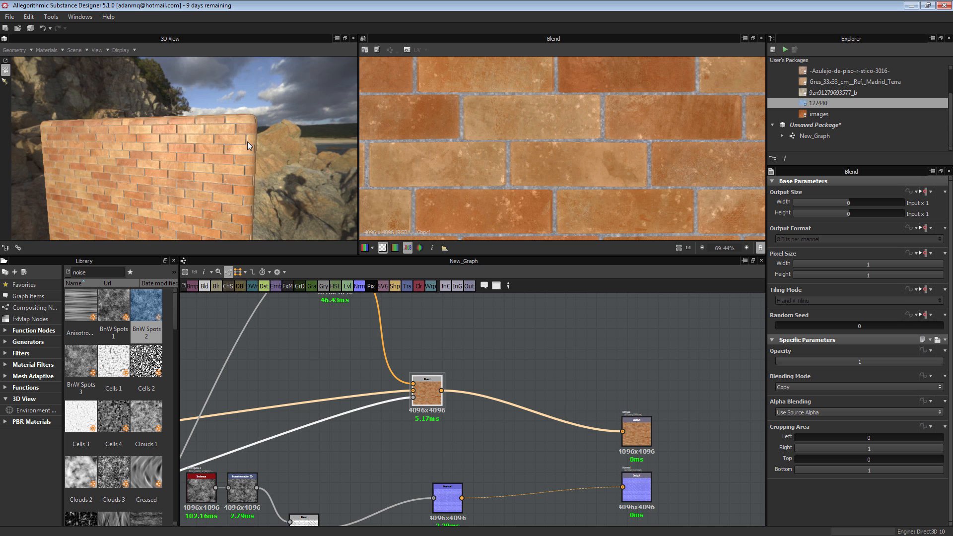
{"action": "left_click_drag", "start_coordinate": [204, 182], "coordinate": [231, 169]}
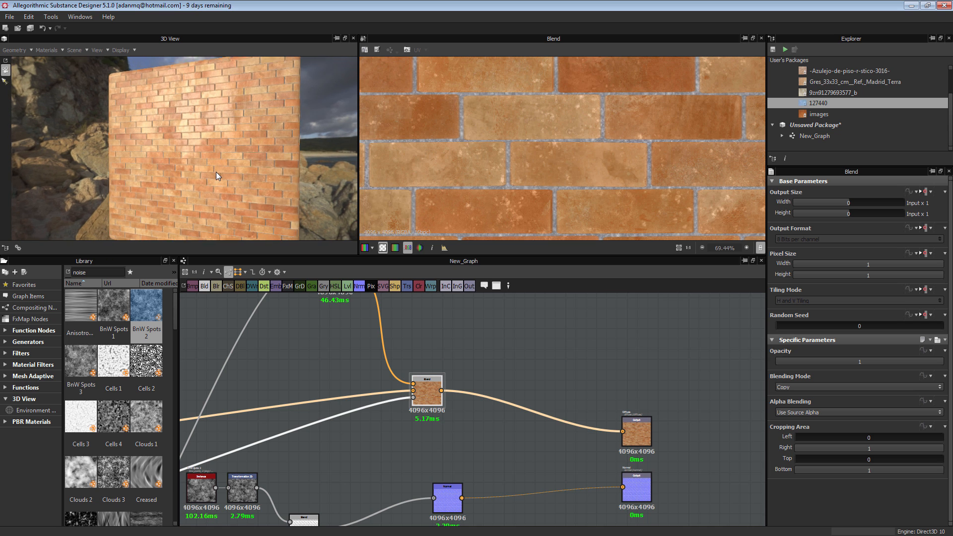
{"action": "scroll", "coordinate": [378, 392], "scroll_direction": "down", "scroll_amount": 3}
Add a Tile Random node from the library and place it in an empty area of the graph.
{"action": "scroll", "coordinate": [379, 392], "scroll_direction": "down", "scroll_amount": 5}
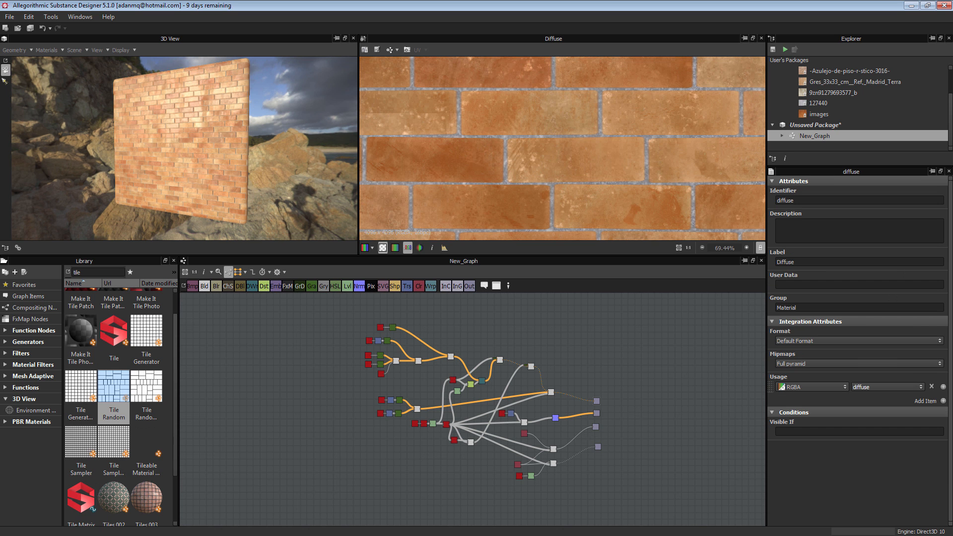
{"action": "scroll", "coordinate": [189, 377], "scroll_direction": "up", "scroll_amount": 4}
{"action": "left_click_drag", "start_coordinate": [106, 385], "coordinate": [330, 382]}
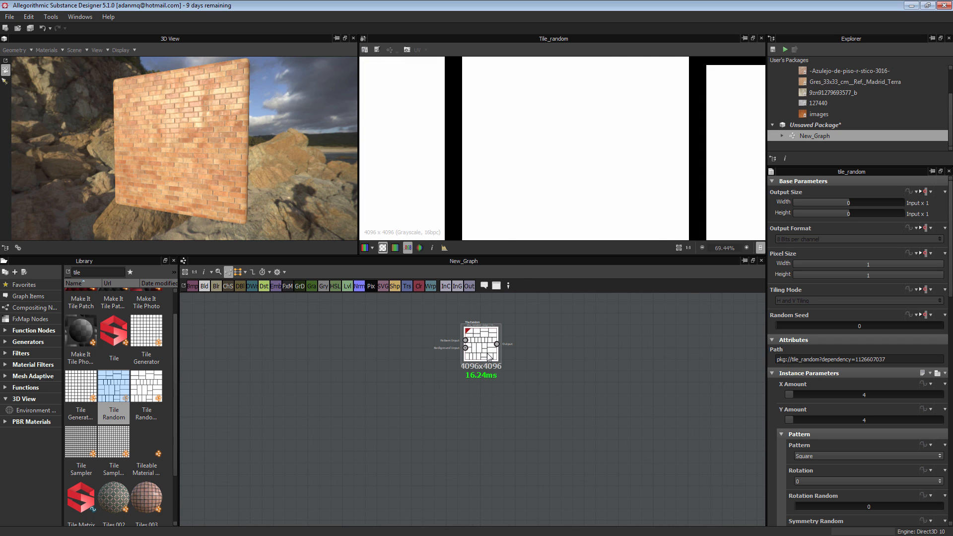
{"action": "scroll", "coordinate": [543, 202], "scroll_direction": "down", "scroll_amount": 8}
{"action": "scroll", "coordinate": [549, 190], "scroll_direction": "down", "scroll_amount": 2}
{"action": "left_click_drag", "start_coordinate": [477, 345], "coordinate": [332, 442]}
{"action": "scroll", "coordinate": [332, 442], "scroll_direction": "up", "scroll_amount": 1}
{"action": "middle_click_drag", "start_coordinate": [372, 429], "coordinate": [405, 380]}
{"action": "scroll", "coordinate": [406, 385], "scroll_direction": "up", "scroll_amount": 2}
Place a Distance node beside the Tile Random node, remove the link between them and spread the two nodes apart.
{"action": "left_click_drag", "start_coordinate": [455, 389], "coordinate": [529, 397]}
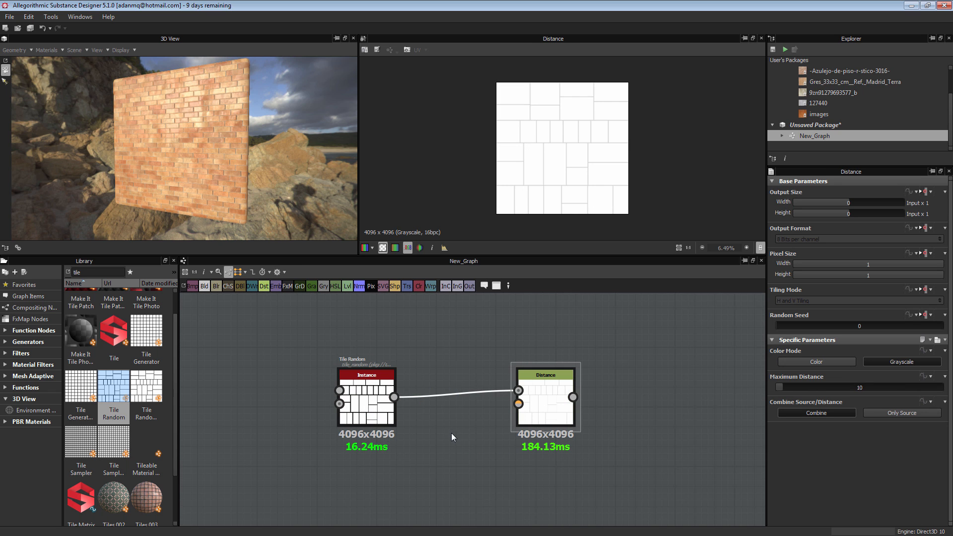
{"action": "key", "text": "Delete"}
{"action": "left_click_drag", "start_coordinate": [357, 399], "coordinate": [318, 418]}
{"action": "mouse_move", "coordinate": [549, 404]}
{"action": "left_mouse_down"}
{"action": "mouse_move", "coordinate": [530, 410]}
{"action": "mouse_move", "coordinate": [539, 411]}
{"action": "left_mouse_up"}
Select the Tile Random node and set its pattern to Disc.
{"action": "left_click", "coordinate": [343, 426]}
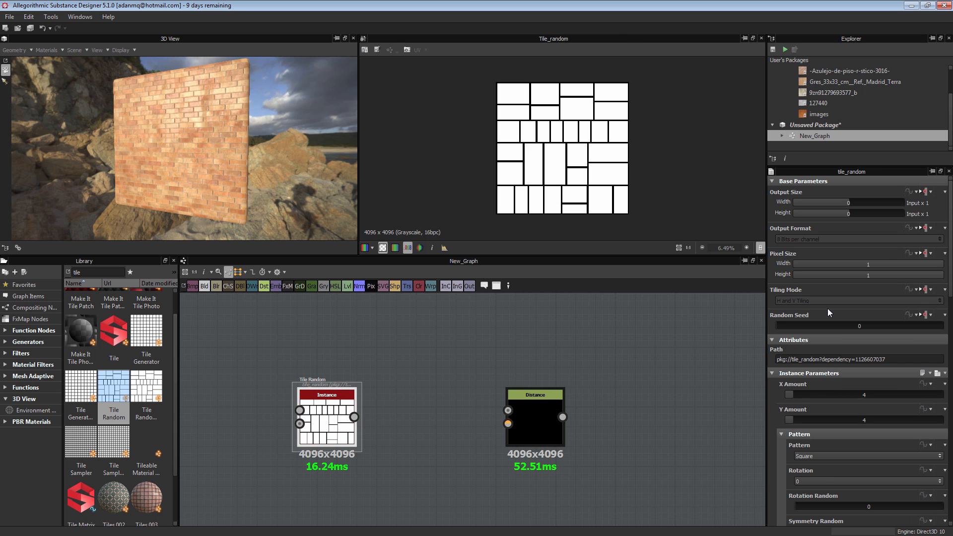
{"action": "scroll", "coordinate": [825, 378], "scroll_direction": "down", "scroll_amount": 4}
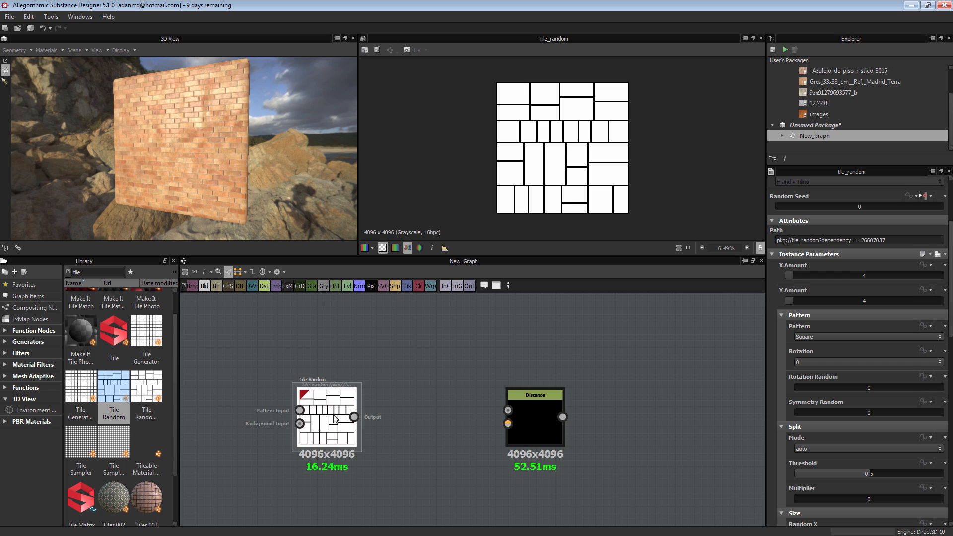
{"action": "left_click_drag", "start_coordinate": [333, 415], "coordinate": [333, 395]}
{"action": "left_click", "coordinate": [824, 337]}
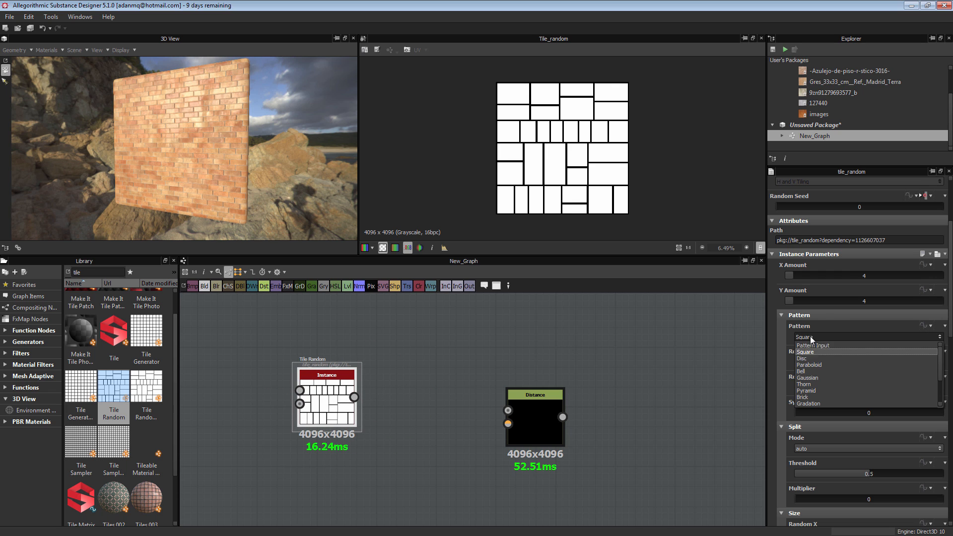
{"action": "left_click", "coordinate": [808, 355]}
{"action": "scroll", "coordinate": [821, 344], "scroll_direction": "down", "scroll_amount": 2}
{"action": "scroll", "coordinate": [821, 355], "scroll_direction": "down", "scroll_amount": 2}
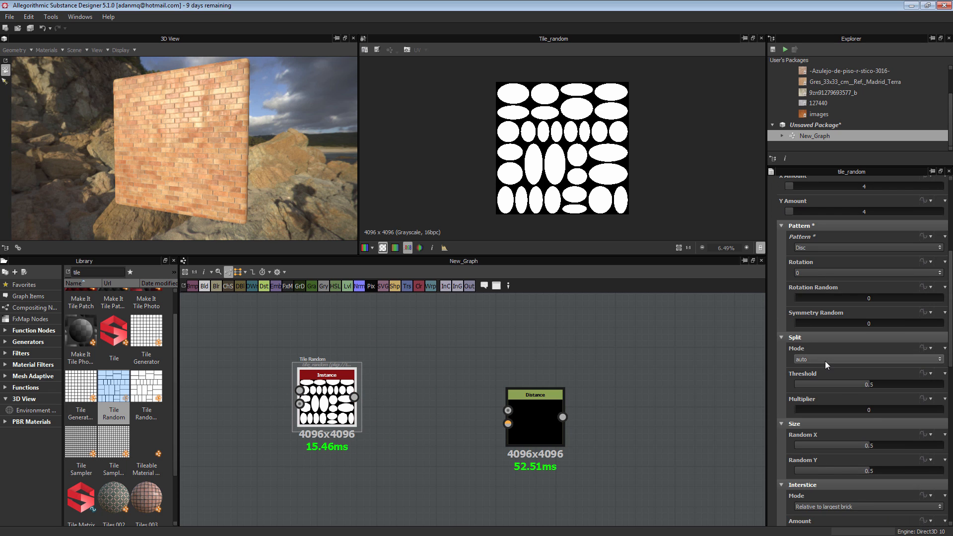
Set the Tile Random's split threshold to 0 and its size Random X and Random Y to 0.
{"action": "left_click_drag", "start_coordinate": [859, 356], "coordinate": [794, 355]}
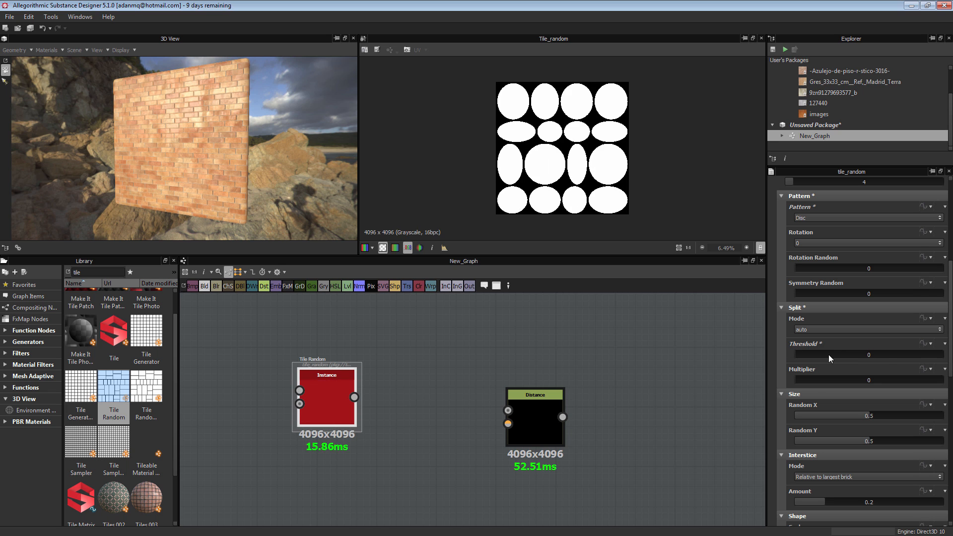
{"action": "scroll", "coordinate": [809, 361], "scroll_direction": "down", "scroll_amount": 2}
{"action": "scroll", "coordinate": [810, 362], "scroll_direction": "down", "scroll_amount": 1}
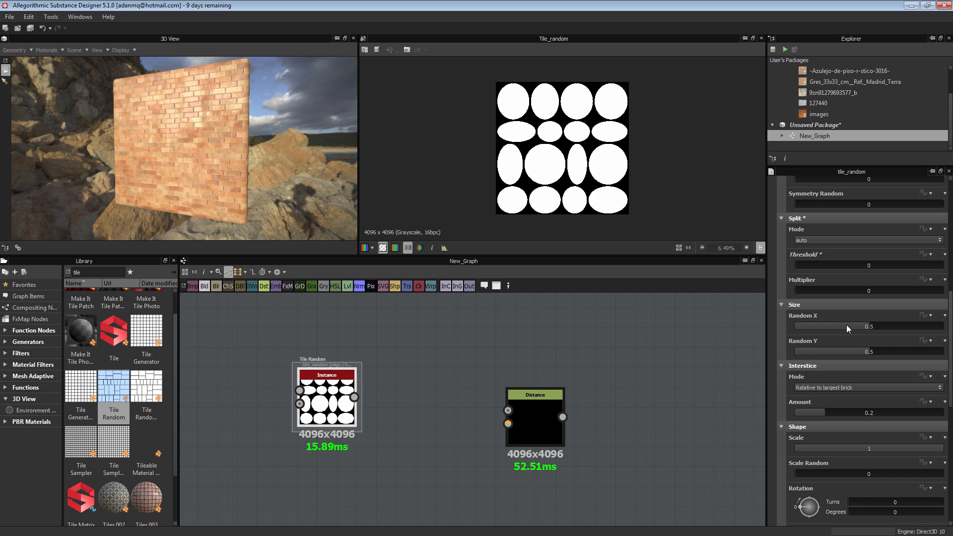
{"action": "left_click_drag", "start_coordinate": [847, 325], "coordinate": [759, 329]}
{"action": "left_click_drag", "start_coordinate": [856, 350], "coordinate": [727, 350]}
{"action": "scroll", "coordinate": [876, 349], "scroll_direction": "down", "scroll_amount": 3}
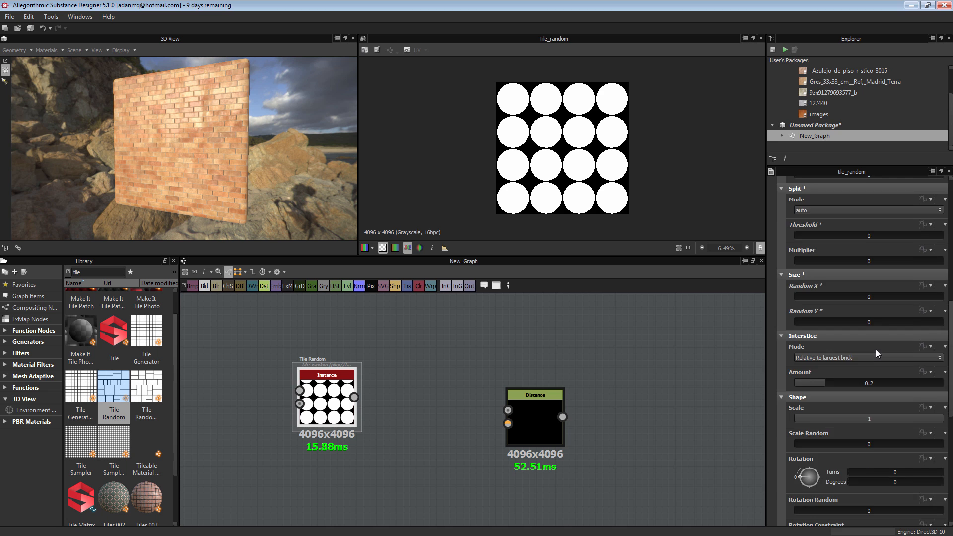
Set the Tile Random's Scale Random to 0.82, reposition the Distance node slightly and select it to show its parameters.
{"action": "scroll", "coordinate": [810, 395], "scroll_direction": "down", "scroll_amount": 1}
{"action": "left_click_drag", "start_coordinate": [803, 358], "coordinate": [916, 353]}
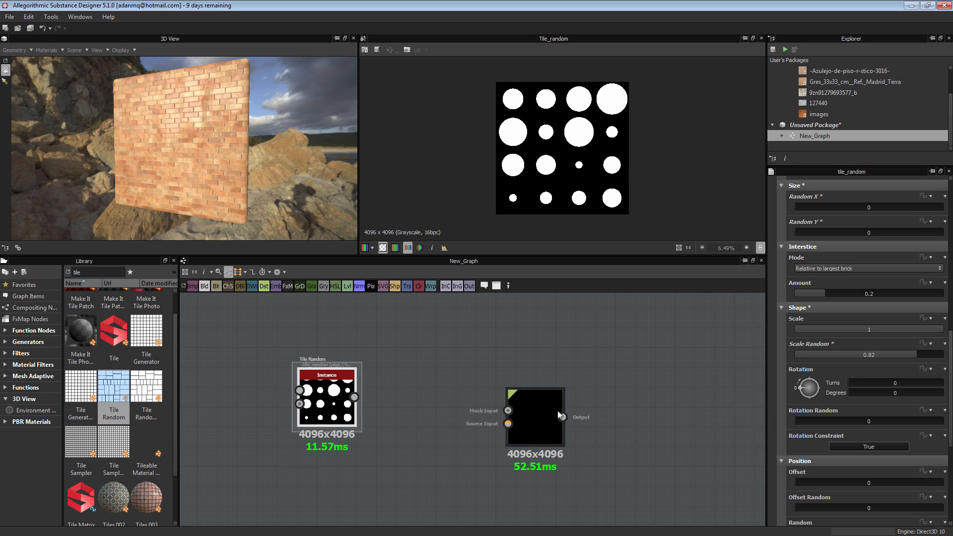
{"action": "left_click_drag", "start_coordinate": [558, 410], "coordinate": [589, 390]}
{"action": "left_click_drag", "start_coordinate": [576, 404], "coordinate": [553, 403]}
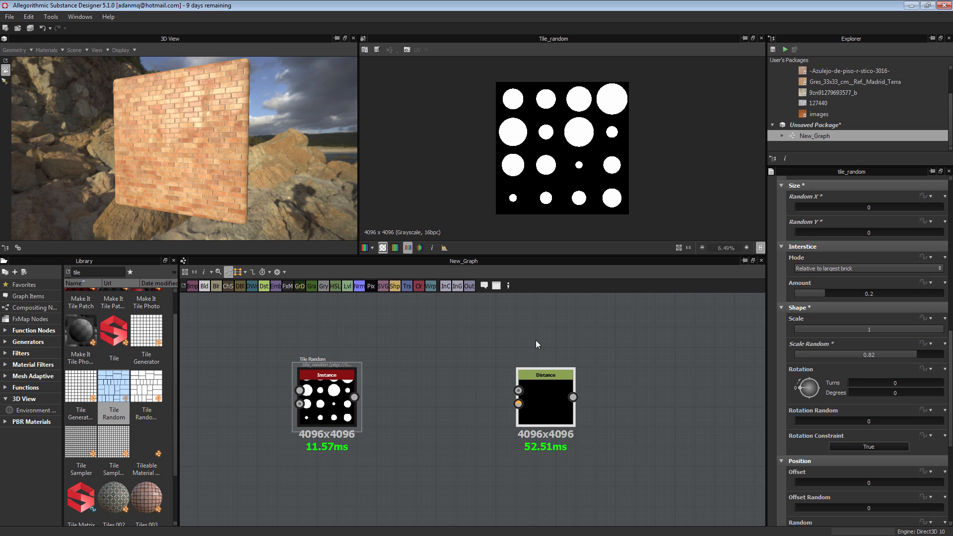
{"action": "left_click", "coordinate": [537, 396]}
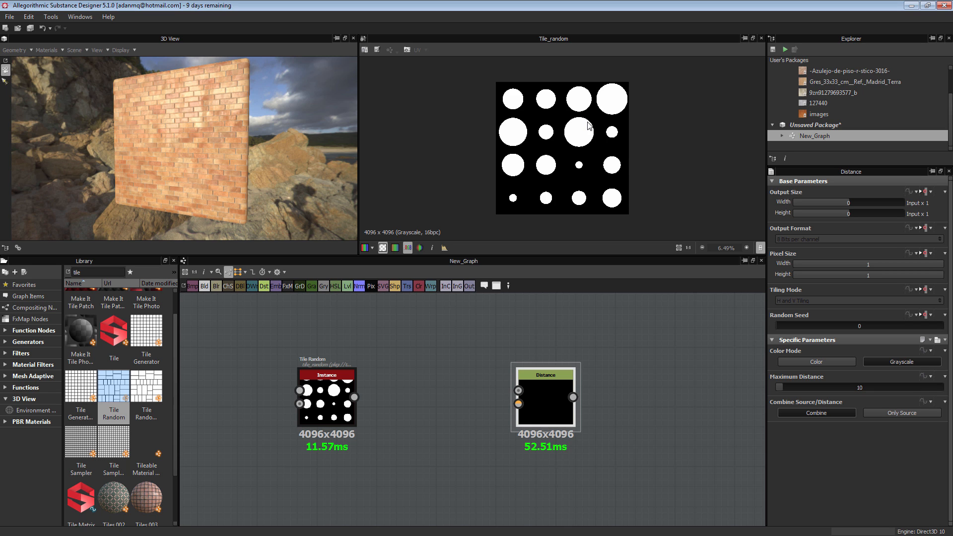
Select the Tile Random node and try a size Random X of 0.19.
{"action": "left_click", "coordinate": [327, 395]}
{"action": "scroll", "coordinate": [835, 388], "scroll_direction": "down", "scroll_amount": 5}
{"action": "scroll", "coordinate": [835, 388], "scroll_direction": "down", "scroll_amount": 3}
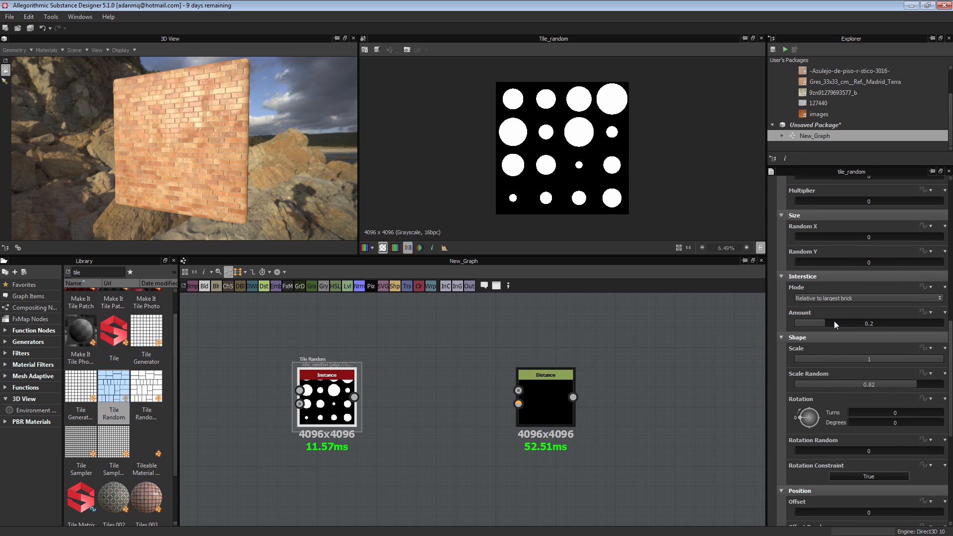
{"action": "scroll", "coordinate": [834, 321], "scroll_direction": "up", "scroll_amount": 3}
{"action": "left_click_drag", "start_coordinate": [811, 326], "coordinate": [833, 326]}
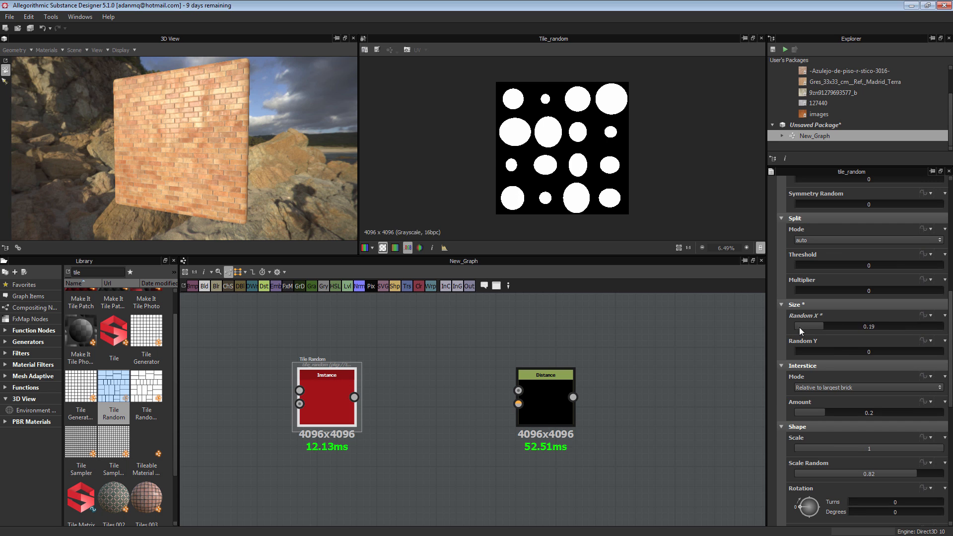
Set the Tile Random's Color Random to 1 so the discs get varied grey values.
{"action": "scroll", "coordinate": [834, 377], "scroll_direction": "down", "scroll_amount": 7}
{"action": "scroll", "coordinate": [832, 396], "scroll_direction": "down", "scroll_amount": 3}
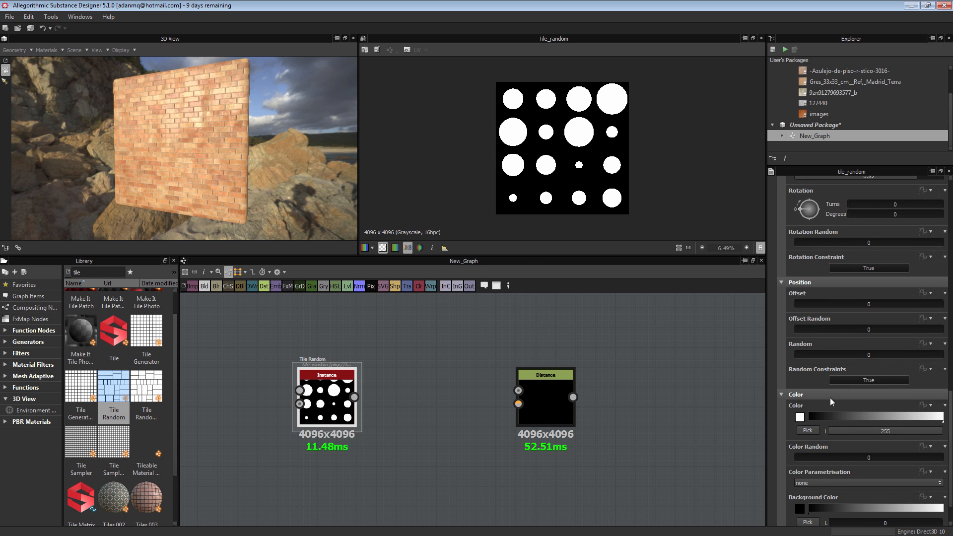
{"action": "left_click_drag", "start_coordinate": [803, 416], "coordinate": [873, 412]}
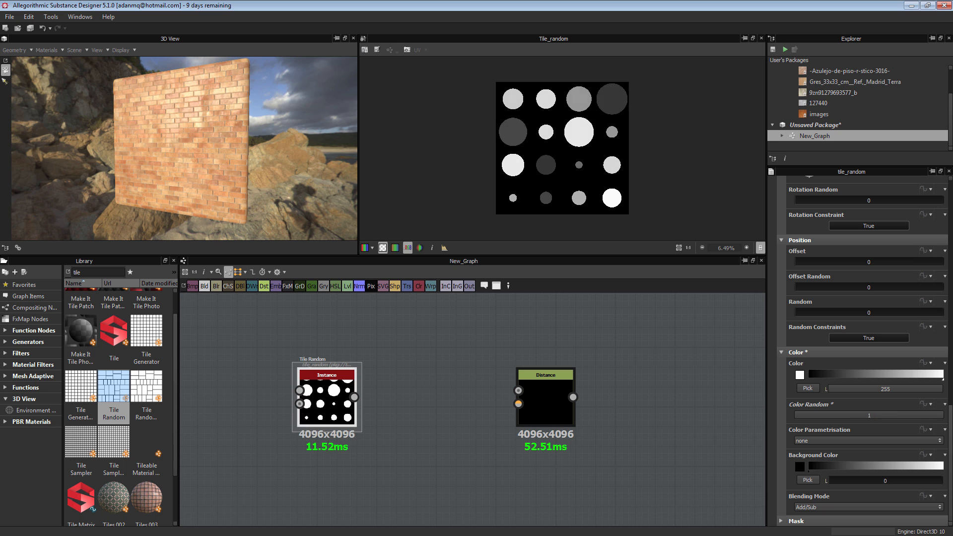
Scatter the discs by setting the position Offset Random to 0.44 and the position Random to 0.89.
{"action": "scroll", "coordinate": [850, 350], "scroll_direction": "up", "scroll_amount": 2}
{"action": "left_click_drag", "start_coordinate": [800, 323], "coordinate": [889, 322]}
{"action": "left_click_drag", "start_coordinate": [814, 347], "coordinate": [793, 324]}
{"action": "left_click_drag", "start_coordinate": [800, 371], "coordinate": [926, 370]}
{"action": "left_click_drag", "start_coordinate": [867, 348], "coordinate": [861, 350]}
Set the Tile Random's X Amount and Y Amount to 6.
{"action": "scroll", "coordinate": [848, 309], "scroll_direction": "up", "scroll_amount": 5}
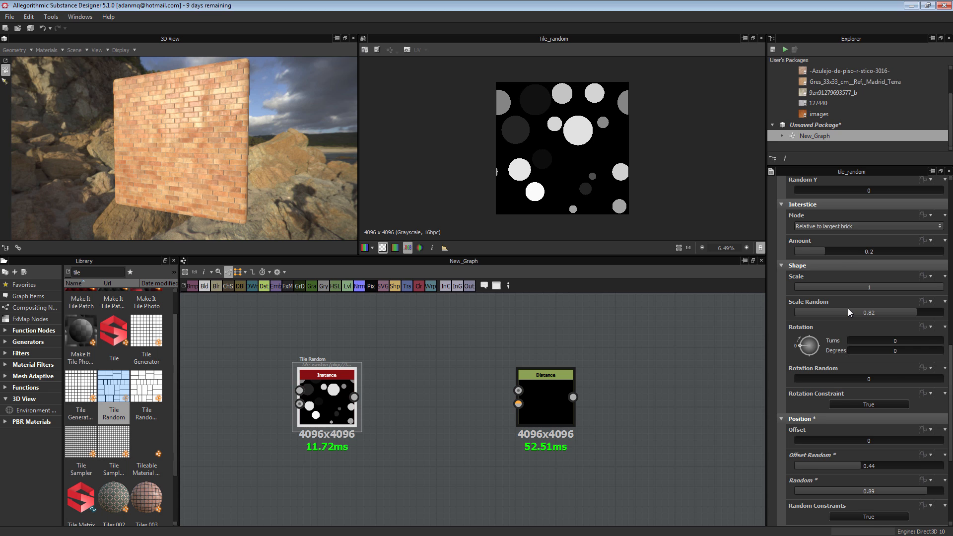
{"action": "scroll", "coordinate": [829, 357], "scroll_direction": "down", "scroll_amount": 3}
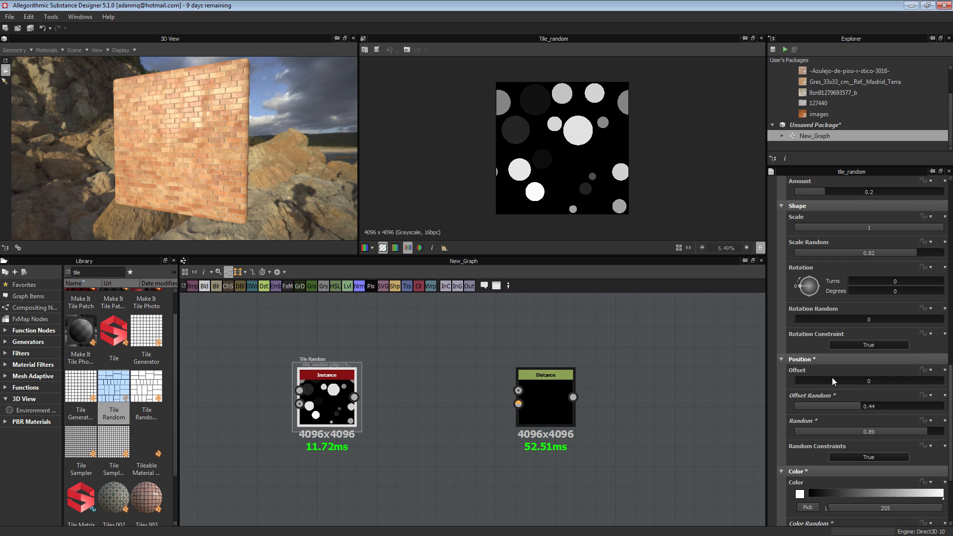
{"action": "scroll", "coordinate": [832, 378], "scroll_direction": "up", "scroll_amount": 6}
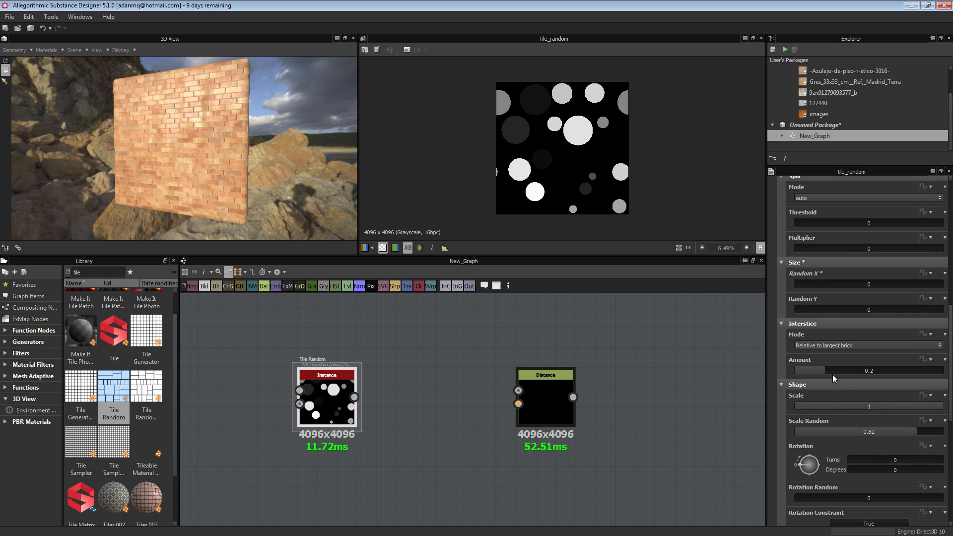
{"action": "scroll", "coordinate": [822, 338], "scroll_direction": "up", "scroll_amount": 7}
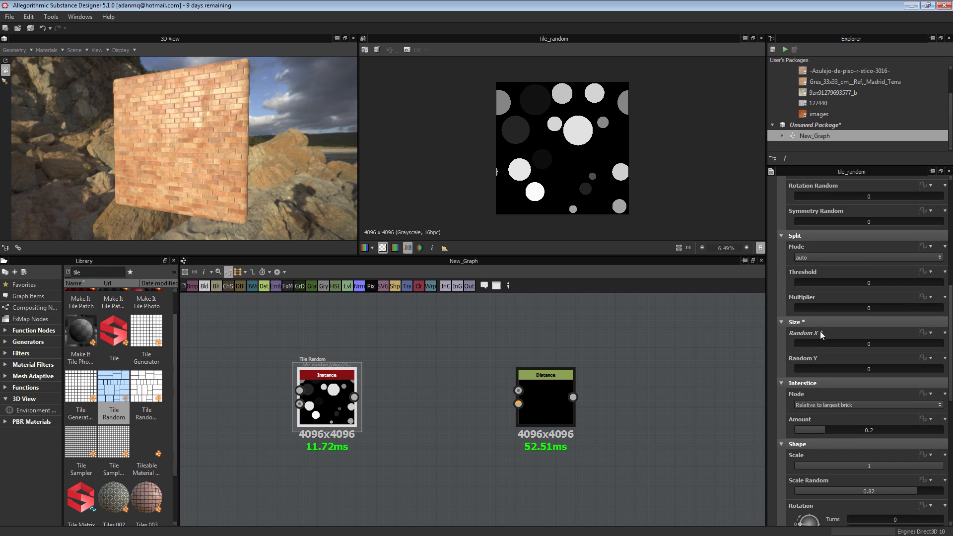
{"action": "scroll", "coordinate": [818, 326], "scroll_direction": "up", "scroll_amount": 1}
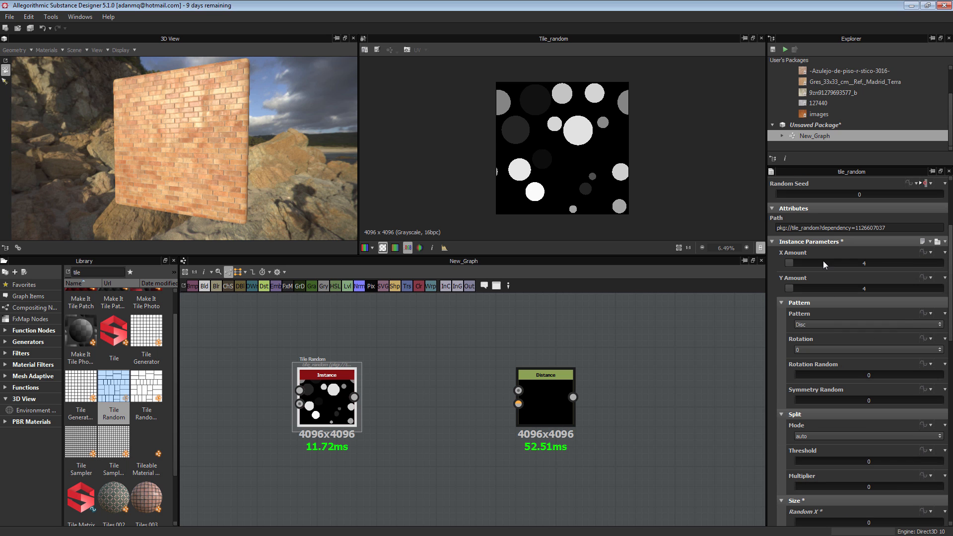
{"action": "double_click", "coordinate": [867, 263]}
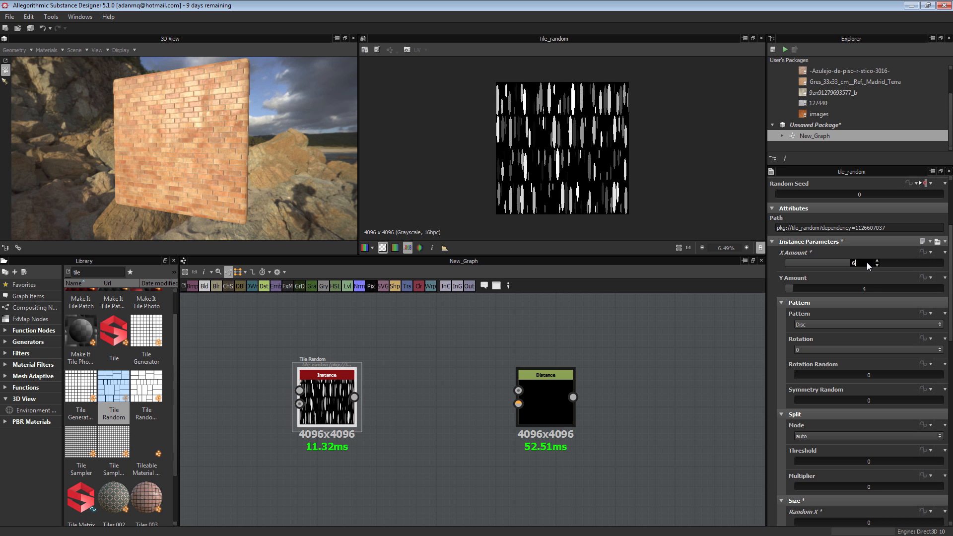
{"action": "key", "text": "Tab"}
{"action": "type", "text": "6"}
{"action": "key", "text": "Return"}
Set the Tile Random's shape Scale to 0.24 and its Scale Random to 0.69.
{"action": "scroll", "coordinate": [857, 348], "scroll_direction": "down", "scroll_amount": 2}
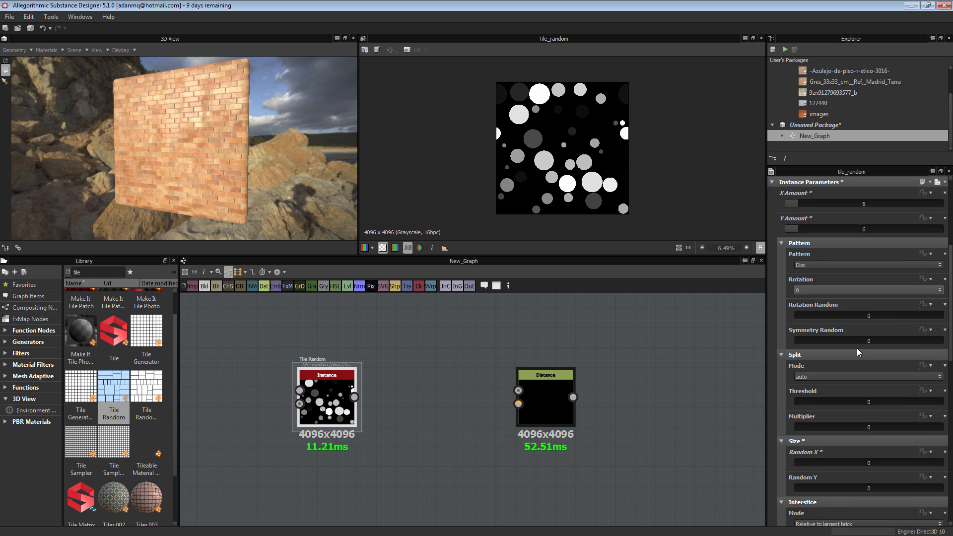
{"action": "scroll", "coordinate": [857, 348], "scroll_direction": "down", "scroll_amount": 6}
{"action": "scroll", "coordinate": [814, 331], "scroll_direction": "down", "scroll_amount": 3}
{"action": "left_click_drag", "start_coordinate": [889, 317], "coordinate": [830, 317]}
{"action": "mouse_move", "coordinate": [895, 337]}
{"action": "left_mouse_down"}
{"action": "mouse_move", "coordinate": [881, 341]}
{"action": "mouse_move", "coordinate": [897, 337]}
{"action": "left_mouse_up"}
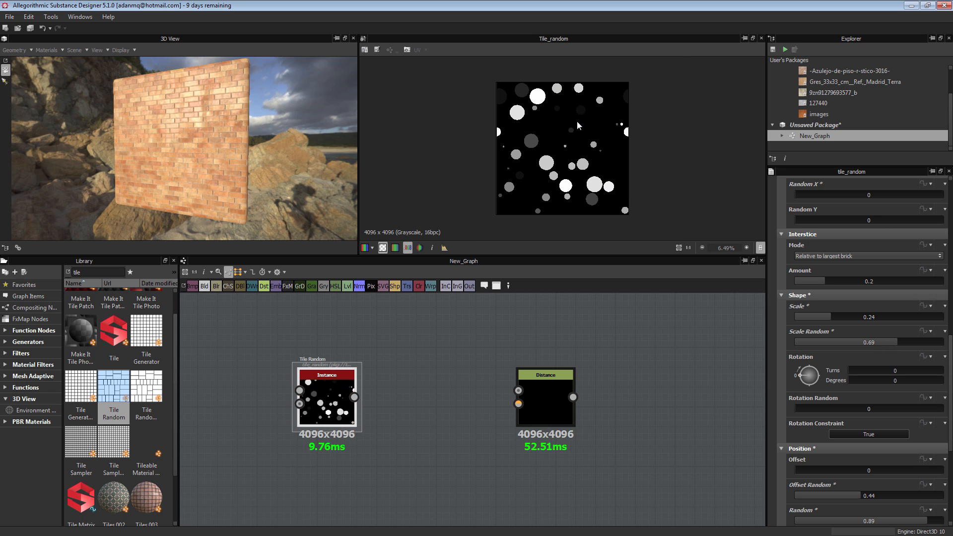
Rearrange the two nodes, connect the Tile Random output to the Distance node's Source Input and preview the Distance result.
{"action": "left_click_drag", "start_coordinate": [330, 393], "coordinate": [321, 416]}
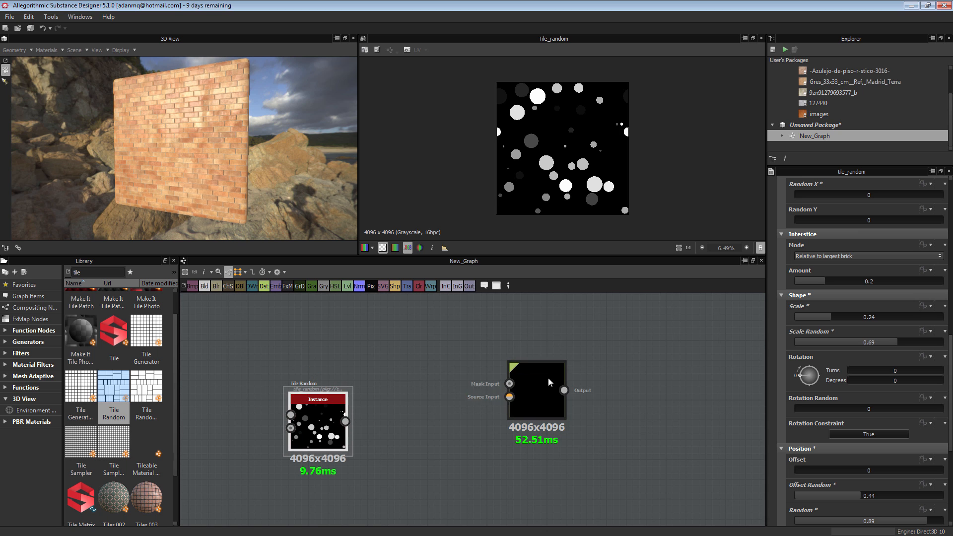
{"action": "left_click_drag", "start_coordinate": [548, 377], "coordinate": [578, 390]}
{"action": "left_click_drag", "start_coordinate": [353, 423], "coordinate": [549, 417]}
{"action": "double_click", "coordinate": [572, 412]}
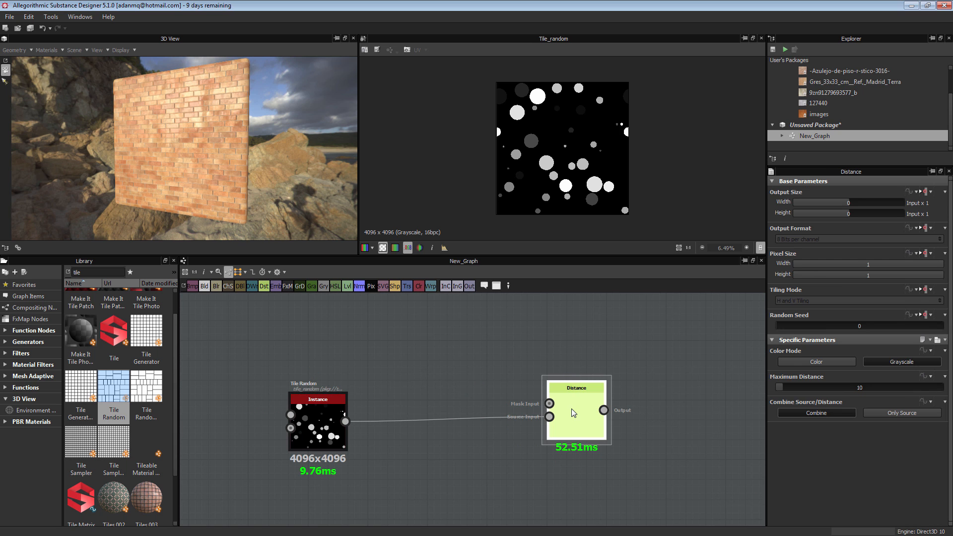
Inspect the Tile Random's grey disc pattern up close and compare it with the Distance node.
{"action": "left_click", "coordinate": [319, 422]}
{"action": "left_click", "coordinate": [580, 401]}
{"action": "mouse_move", "coordinate": [580, 402]}
{"action": "left_mouse_down"}
{"action": "mouse_move", "coordinate": [540, 378]}
{"action": "mouse_move", "coordinate": [560, 404]}
{"action": "mouse_move", "coordinate": [579, 386]}
{"action": "left_mouse_up"}
{"action": "double_click", "coordinate": [309, 423]}
{"action": "scroll", "coordinate": [543, 155], "scroll_direction": "up", "scroll_amount": 3}
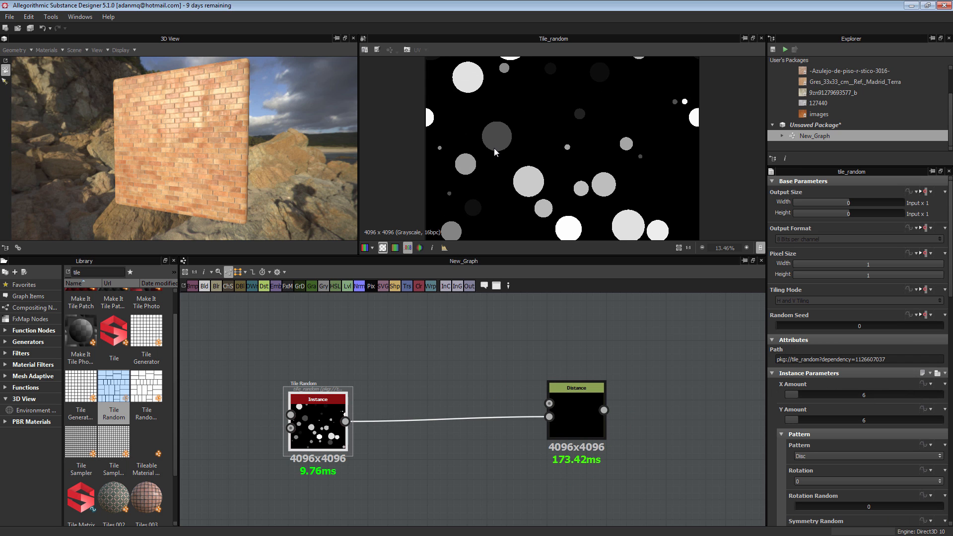
{"action": "scroll", "coordinate": [529, 146], "scroll_direction": "down", "scroll_amount": 3}
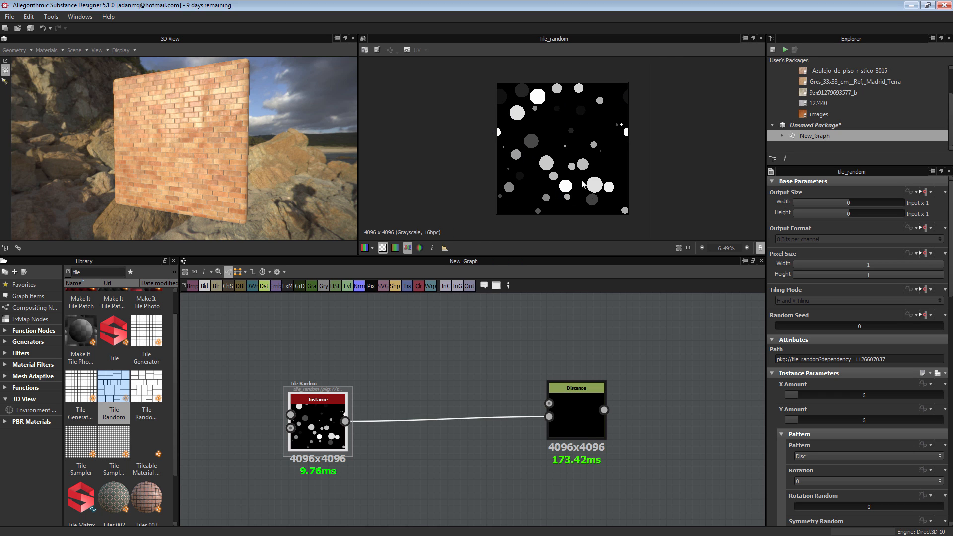
{"action": "left_click", "coordinate": [566, 413]}
Route Tile Random through a new Levels node into the Distance's Mask Input, keeping the direct Source link, and push the Levels until all discs are white.
{"action": "left_click", "coordinate": [317, 430]}
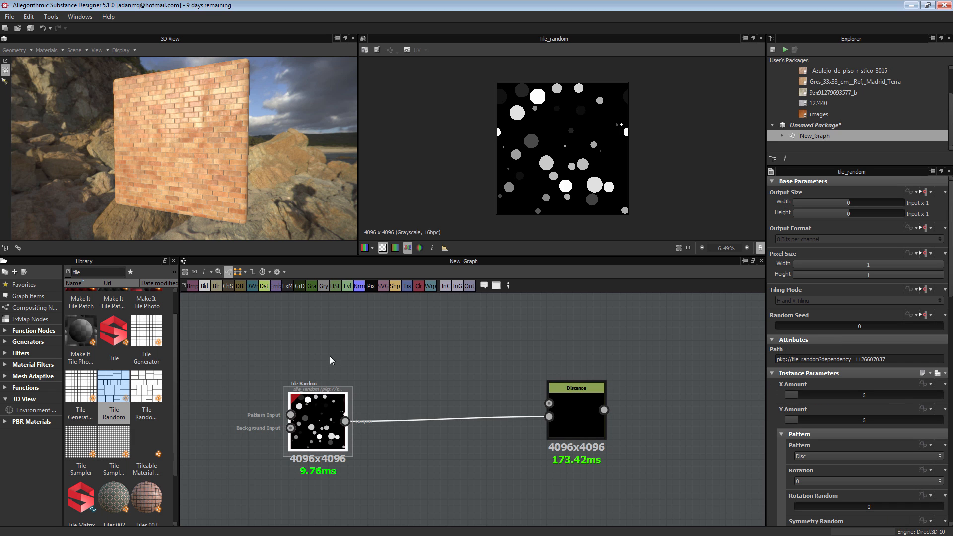
{"action": "left_click", "coordinate": [349, 287]}
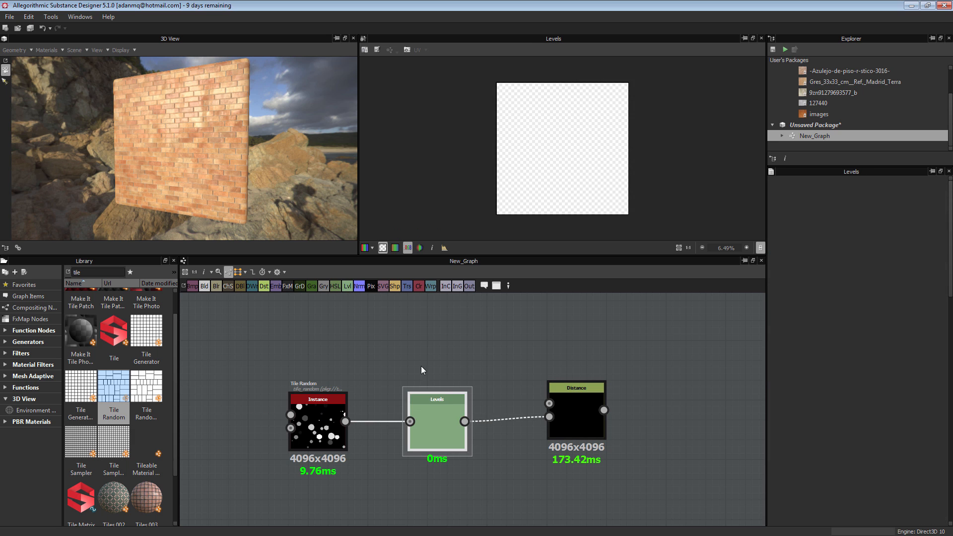
{"action": "left_click_drag", "start_coordinate": [436, 421], "coordinate": [436, 351]}
{"action": "left_click_drag", "start_coordinate": [345, 421], "coordinate": [464, 350]}
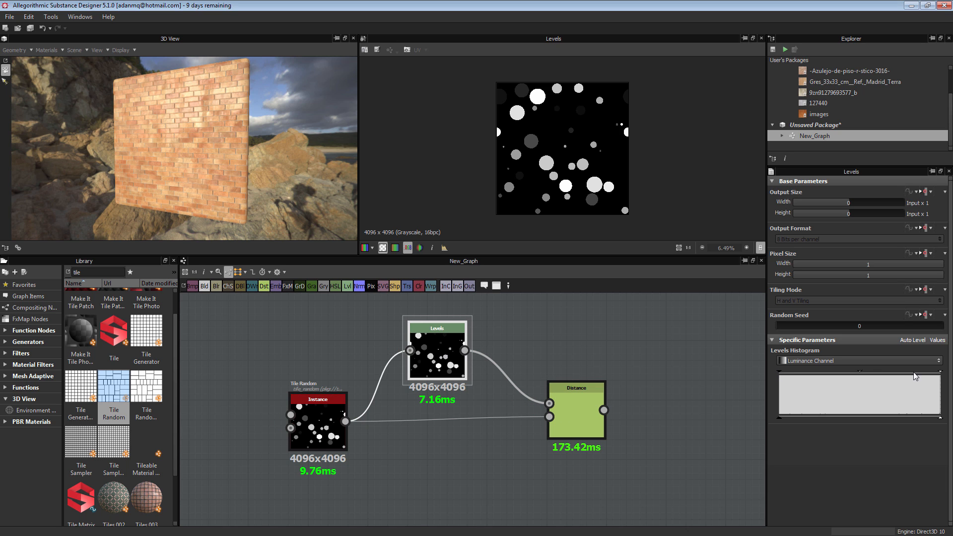
{"action": "left_click_drag", "start_coordinate": [940, 373], "coordinate": [772, 386]}
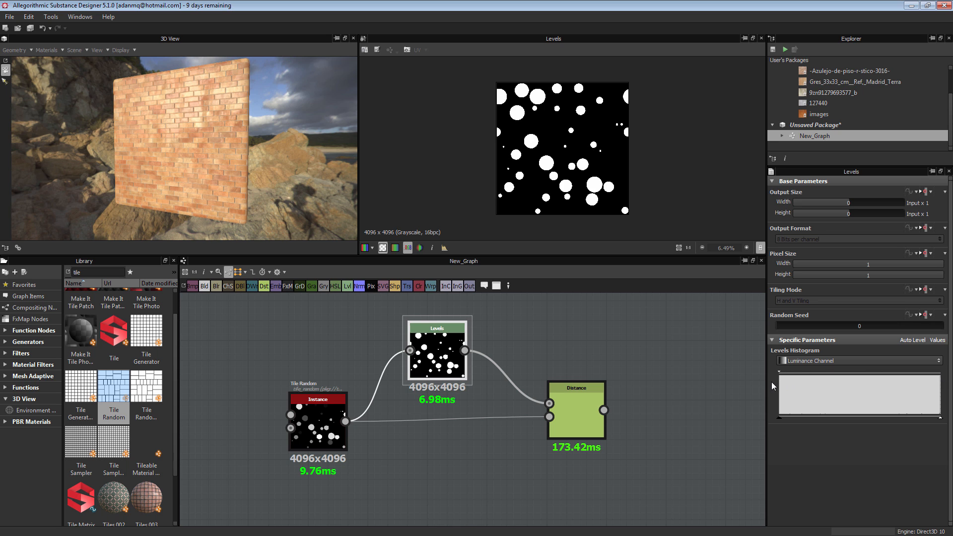
Select the Distance node and raise its Maximum Distance to 107.87.
{"action": "left_click", "coordinate": [576, 402]}
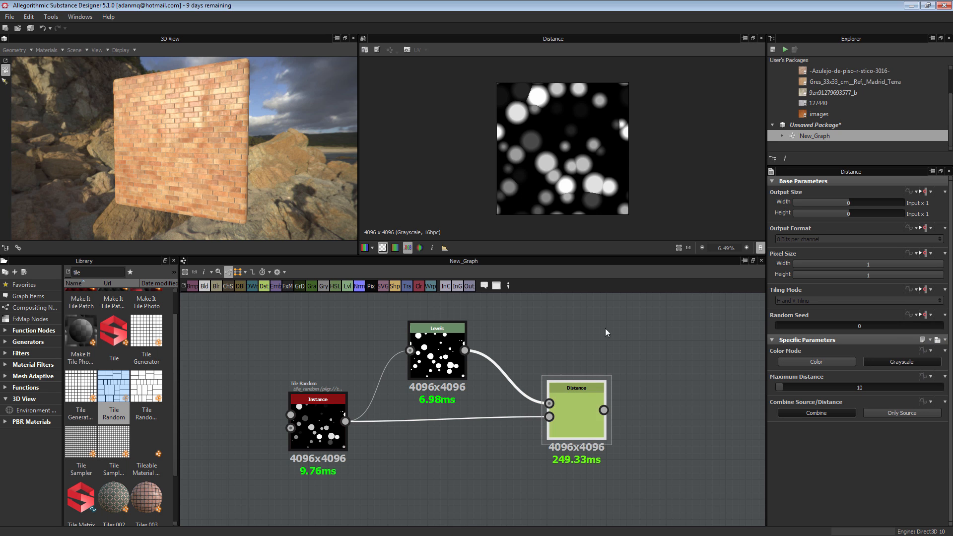
{"action": "scroll", "coordinate": [627, 185], "scroll_direction": "up", "scroll_amount": 2}
{"action": "left_click_drag", "start_coordinate": [785, 387], "coordinate": [846, 383]}
{"action": "scroll", "coordinate": [649, 185], "scroll_direction": "down", "scroll_amount": 3}
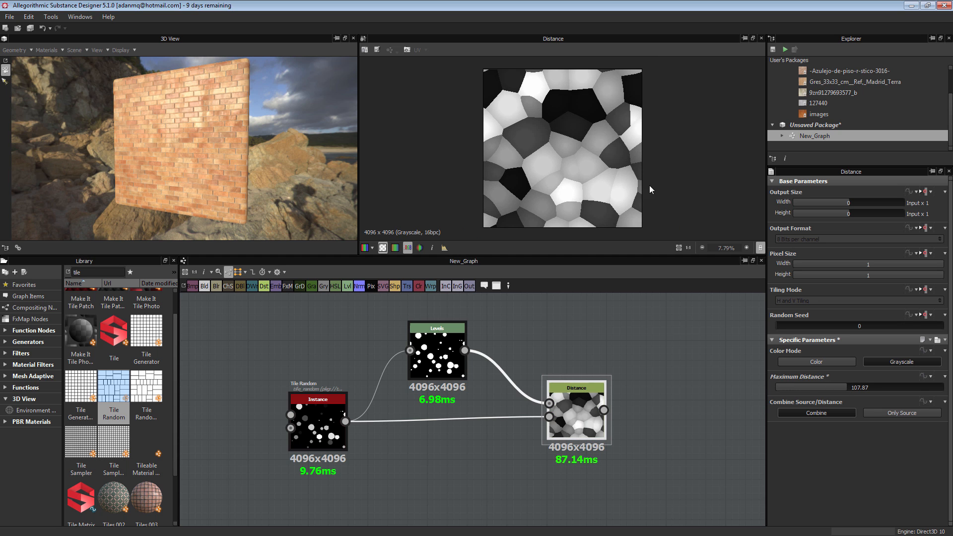
Shift the Tile Random node slightly and set the Distance node's Combine Source/Distance option to Only Source.
{"action": "left_click_drag", "start_coordinate": [328, 400], "coordinate": [325, 420]}
{"action": "scroll", "coordinate": [595, 133], "scroll_direction": "up", "scroll_amount": 2}
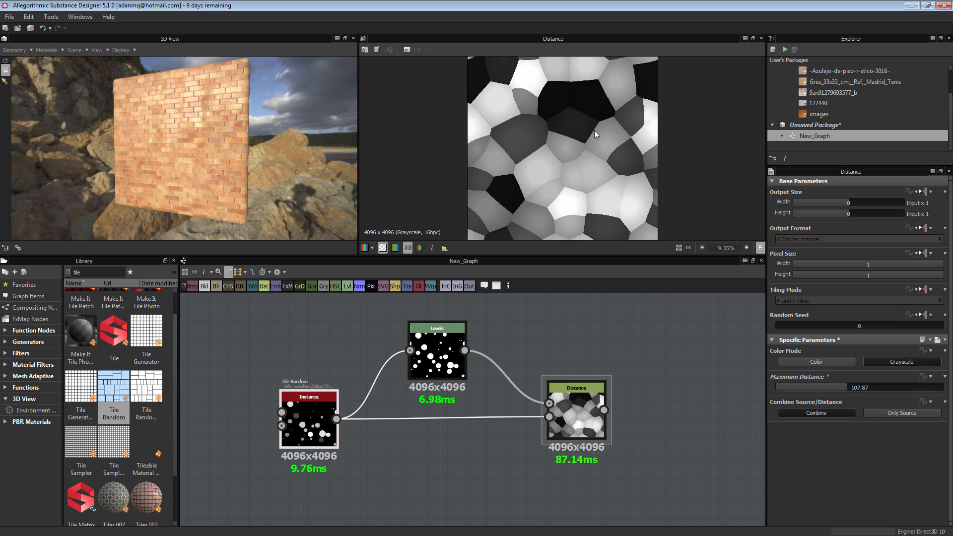
{"action": "left_click", "coordinate": [900, 413]}
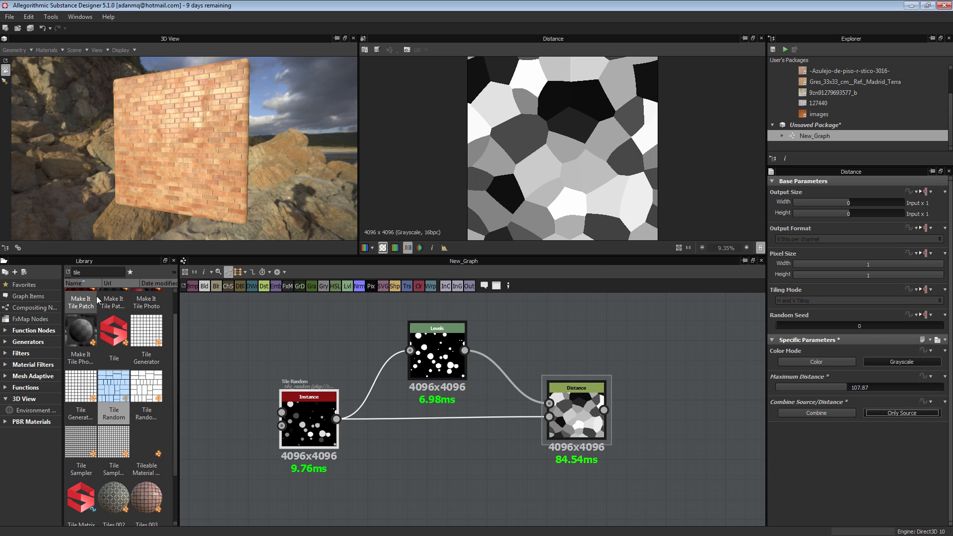
Search the library for "cell" and place the Cells 4 and Cells 3 nodes in the graph for comparison.
{"action": "scroll", "coordinate": [126, 292], "scroll_direction": "up", "scroll_amount": 1}
{"action": "left_click", "coordinate": [86, 268]}
{"action": "key", "text": "BackSpace"}
{"action": "key", "text": "BackSpace"}
{"action": "key", "text": "BackSpace"}
{"action": "key", "text": "BackSpace"}
{"action": "type", "text": "cell"}
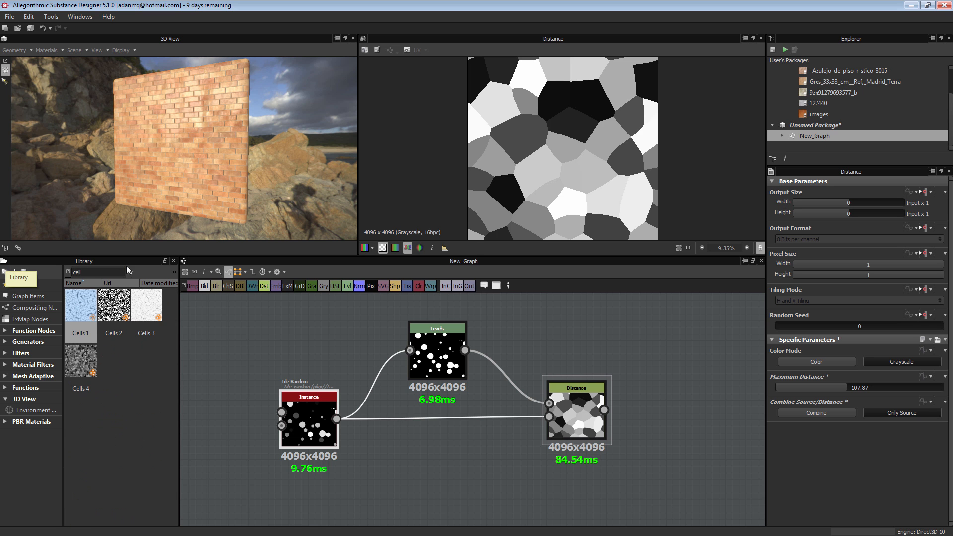
{"action": "left_click_drag", "start_coordinate": [81, 360], "coordinate": [214, 352]}
{"action": "left_click_drag", "start_coordinate": [164, 318], "coordinate": [289, 421]}
Examine the Cells 3 pattern up close and delete both Cells nodes from the graph.
{"action": "scroll", "coordinate": [300, 419], "scroll_direction": "up", "scroll_amount": 2}
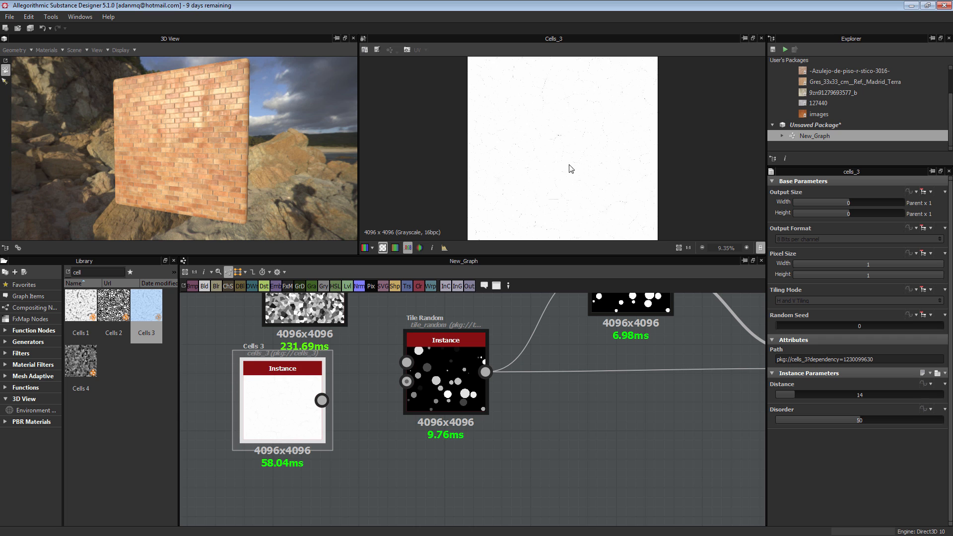
{"action": "scroll", "coordinate": [570, 168], "scroll_direction": "up", "scroll_amount": 5}
{"action": "scroll", "coordinate": [311, 392], "scroll_direction": "down", "scroll_amount": 6}
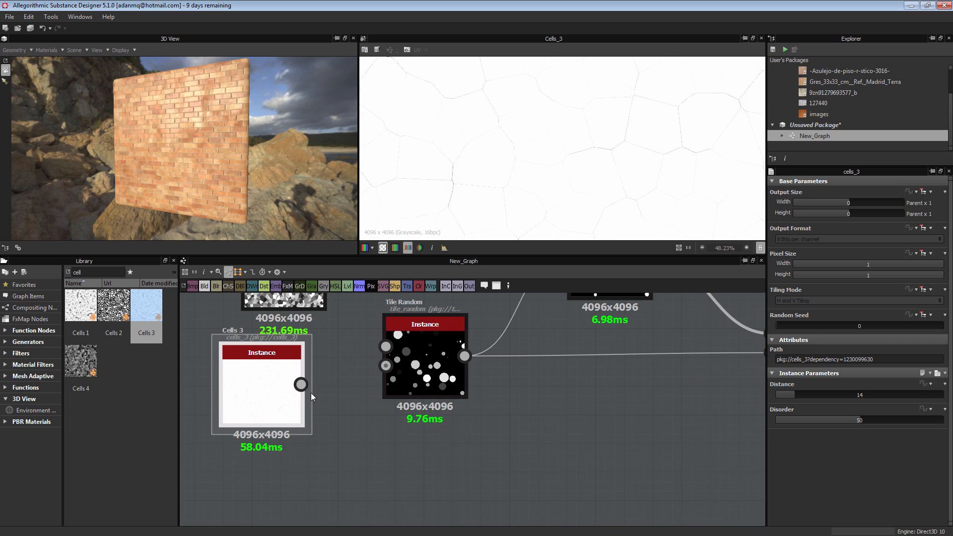
{"action": "scroll", "coordinate": [341, 383], "scroll_direction": "up", "scroll_amount": 3}
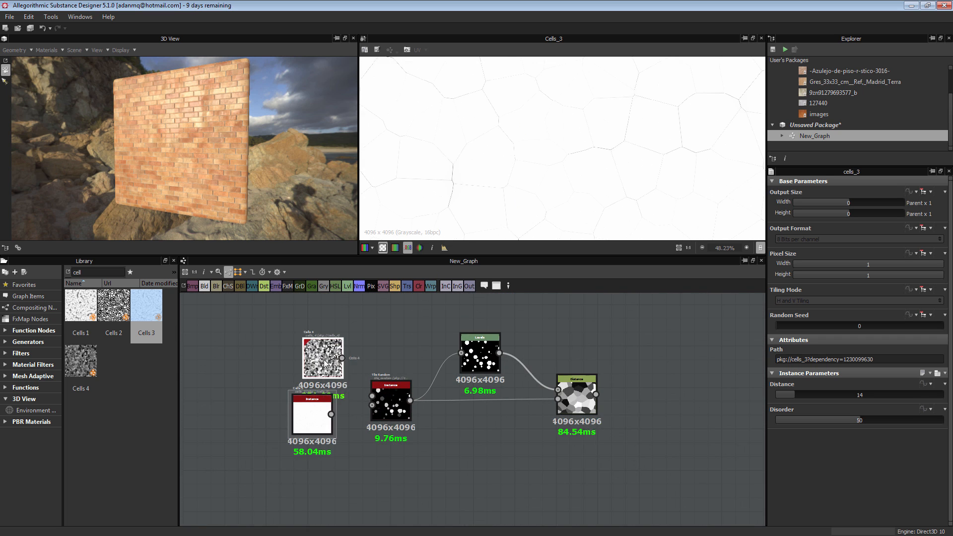
{"action": "left_click_drag", "start_coordinate": [321, 359], "coordinate": [214, 343]}
{"action": "key", "text": "Delete"}
Preview the Distance node's output and examine its cell pattern alongside the node chain.
{"action": "double_click", "coordinate": [573, 393]}
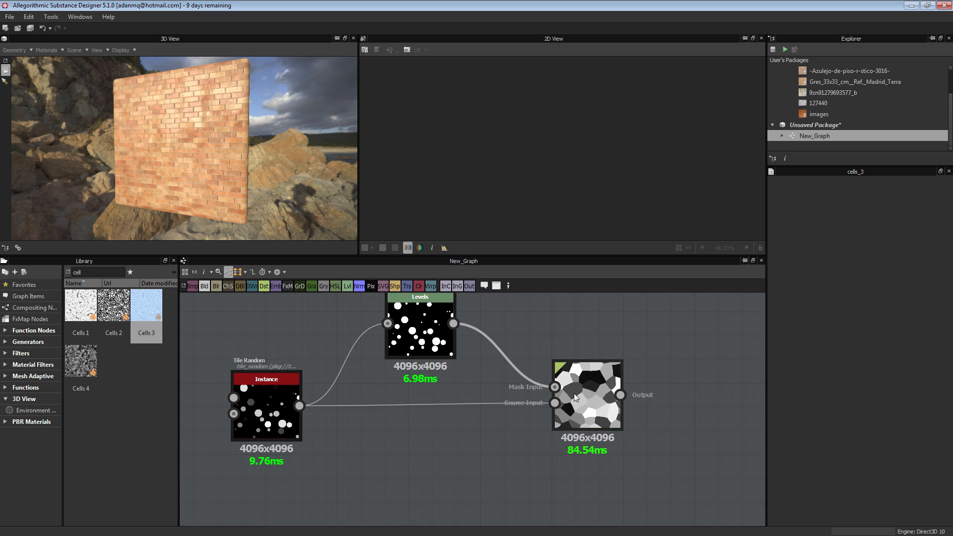
{"action": "scroll", "coordinate": [654, 353], "scroll_direction": "up", "scroll_amount": 3}
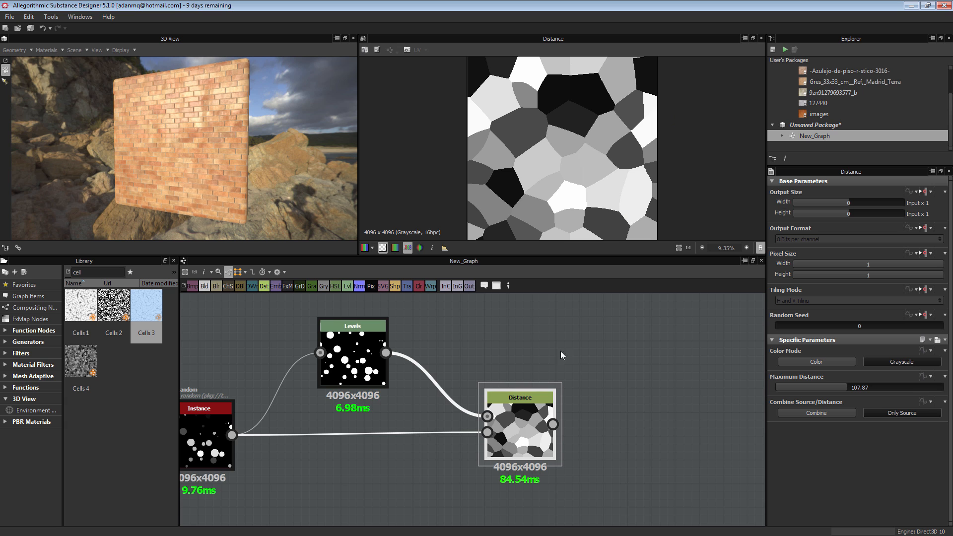
{"action": "scroll", "coordinate": [561, 351], "scroll_direction": "down", "scroll_amount": 2}
{"action": "scroll", "coordinate": [584, 140], "scroll_direction": "down", "scroll_amount": 1}
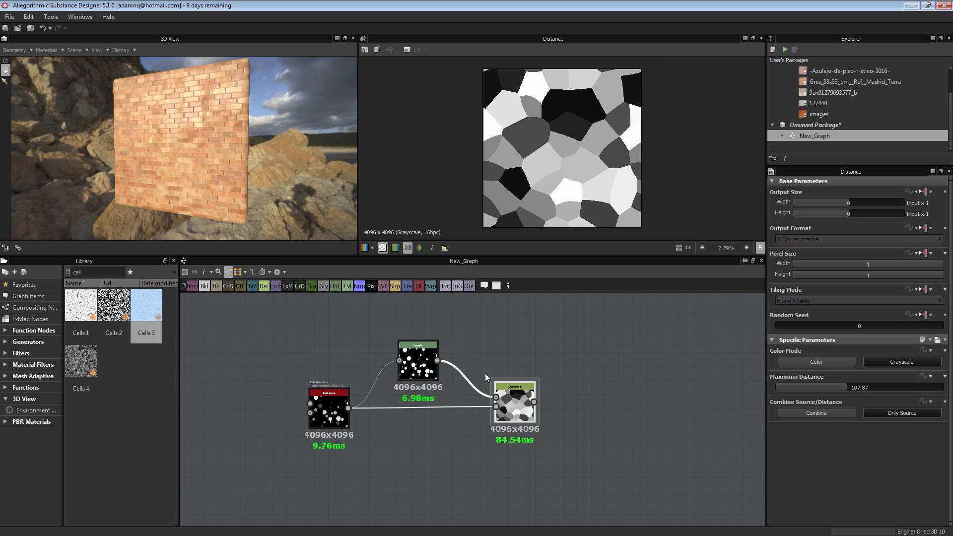
{"action": "scroll", "coordinate": [399, 414], "scroll_direction": "up", "scroll_amount": 2}
{"action": "scroll", "coordinate": [535, 171], "scroll_direction": "up", "scroll_amount": 2}
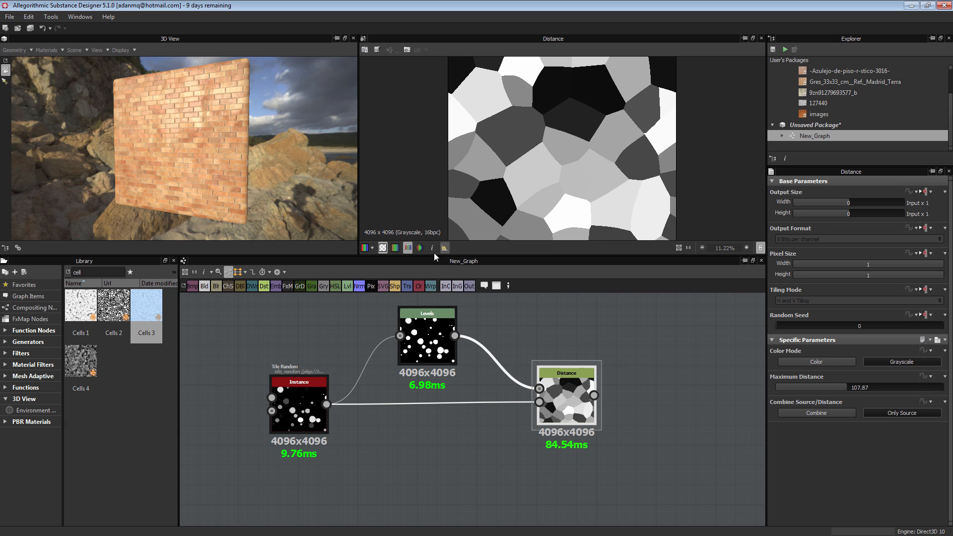
Add an Edge Detect node connected to the output of the Distance node.
{"action": "left_click_drag", "start_coordinate": [311, 394], "coordinate": [309, 396]}
{"action": "scroll", "coordinate": [507, 197], "scroll_direction": "up", "scroll_amount": 3}
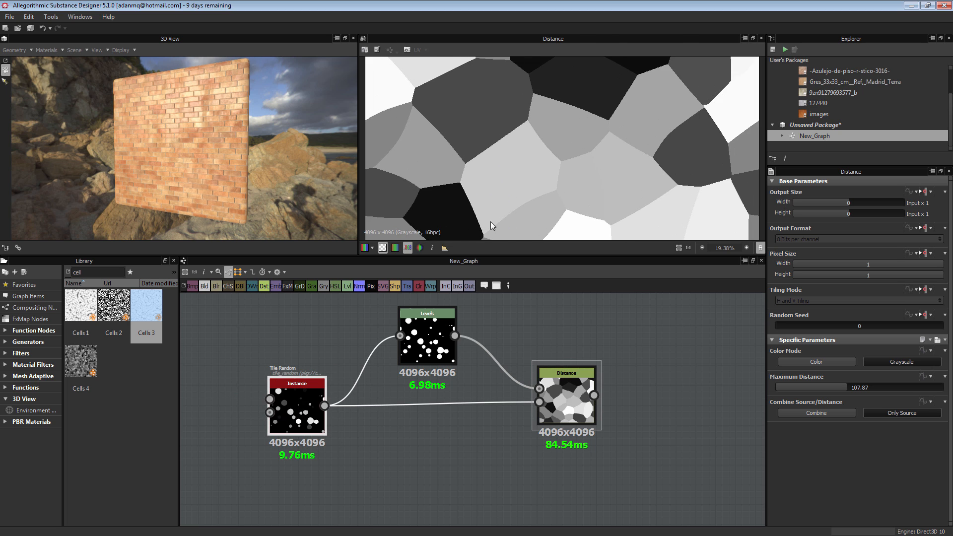
{"action": "scroll", "coordinate": [492, 224], "scroll_direction": "down", "scroll_amount": 2}
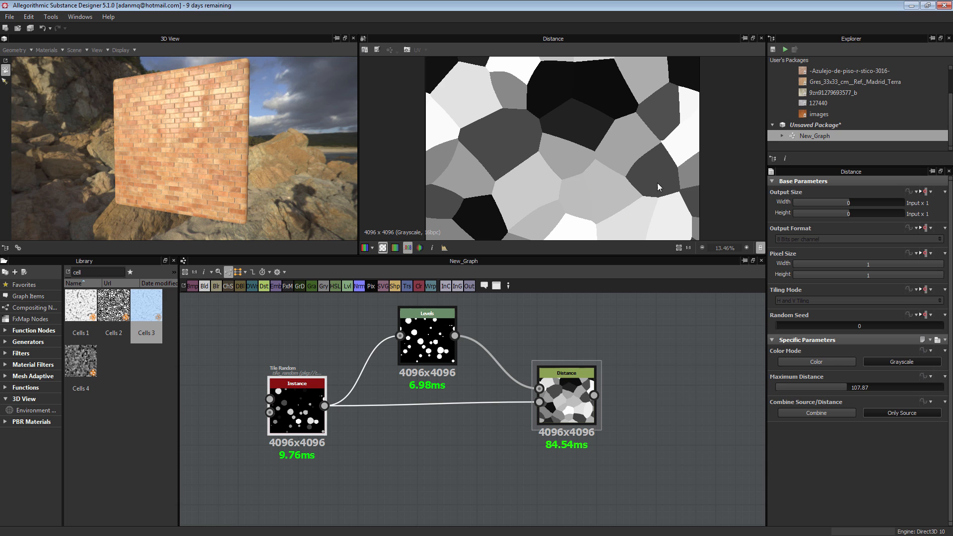
{"action": "middle_click_drag", "start_coordinate": [659, 186], "coordinate": [610, 215]}
{"action": "middle_click_drag", "start_coordinate": [570, 395], "coordinate": [447, 432]}
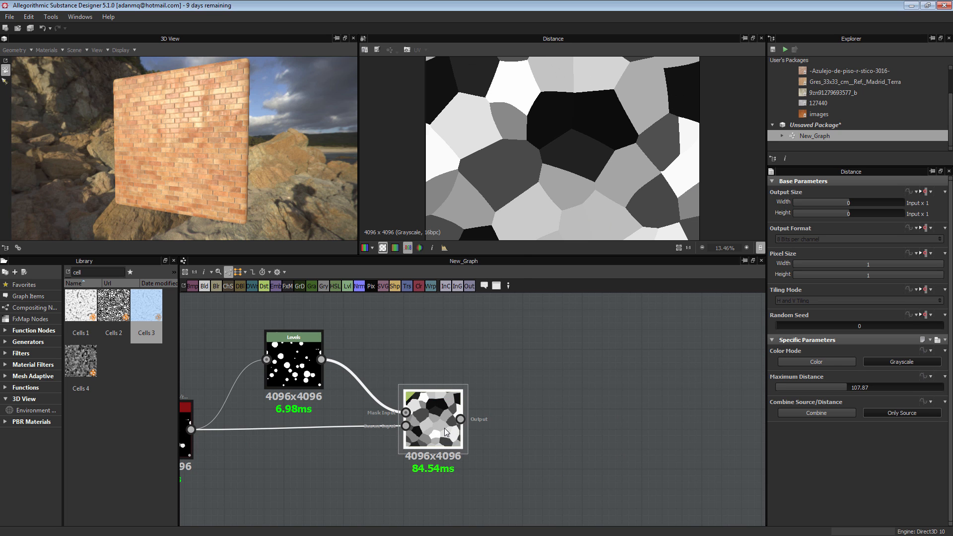
{"action": "key", "text": "space"}
{"action": "type", "text": "ed"}
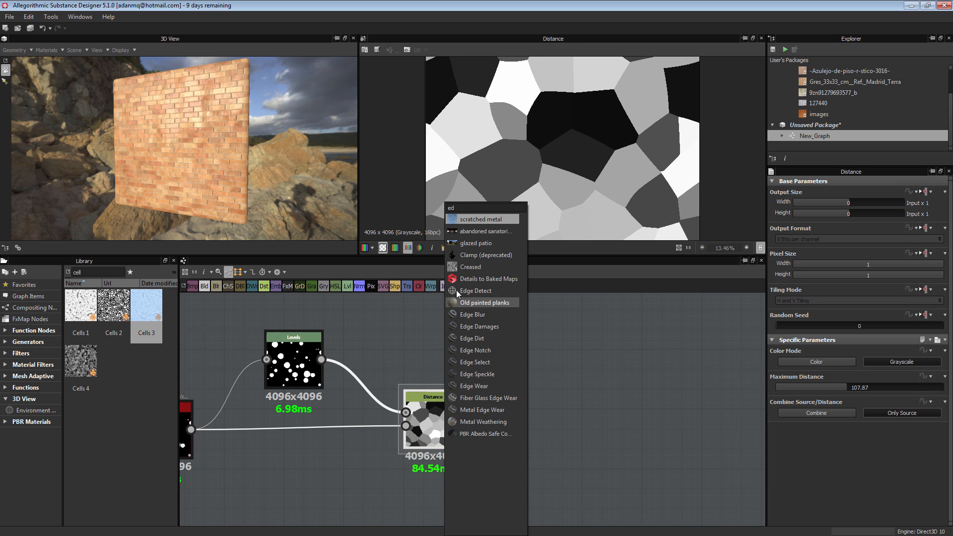
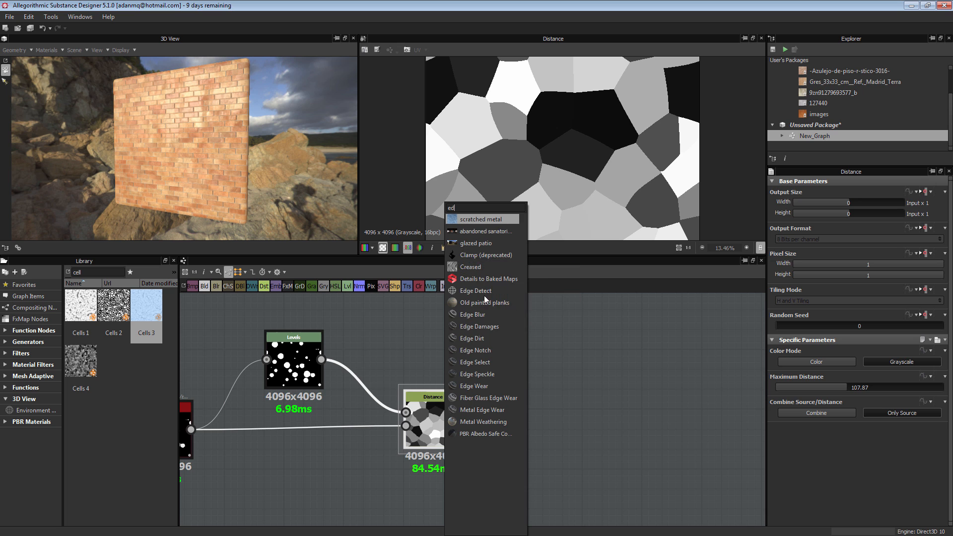
{"action": "left_click", "coordinate": [474, 291]}
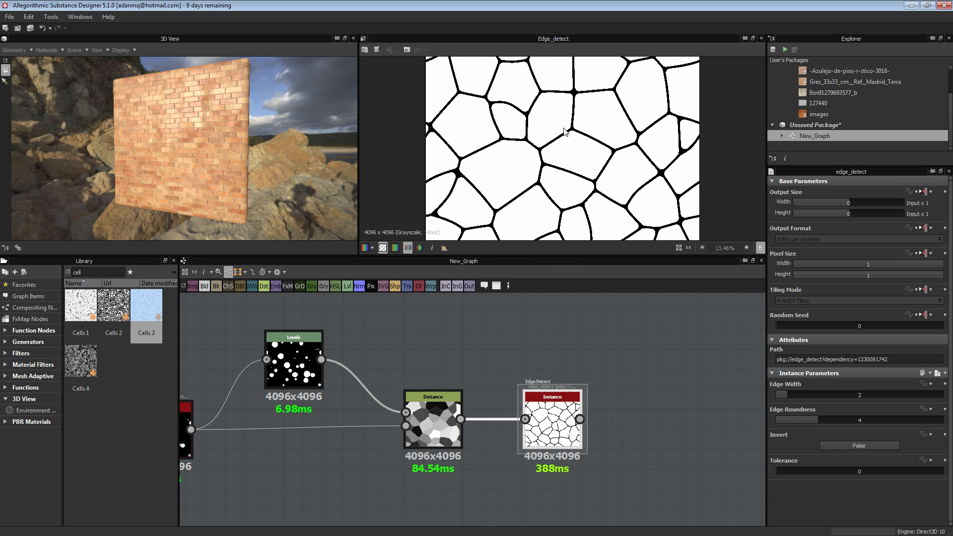
Compare the Distance and Edge Detect outputs, and set the Edge Detect node's Edge Width and Edge Roundness both to 1.
{"action": "scroll", "coordinate": [554, 141], "scroll_direction": "up", "scroll_amount": 4}
{"action": "double_click", "coordinate": [444, 414]}
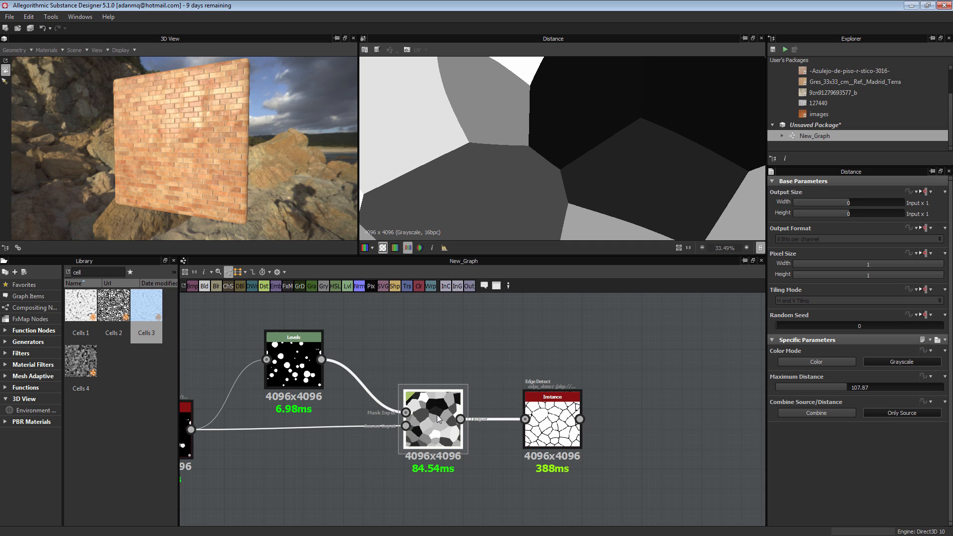
{"action": "double_click", "coordinate": [552, 421]}
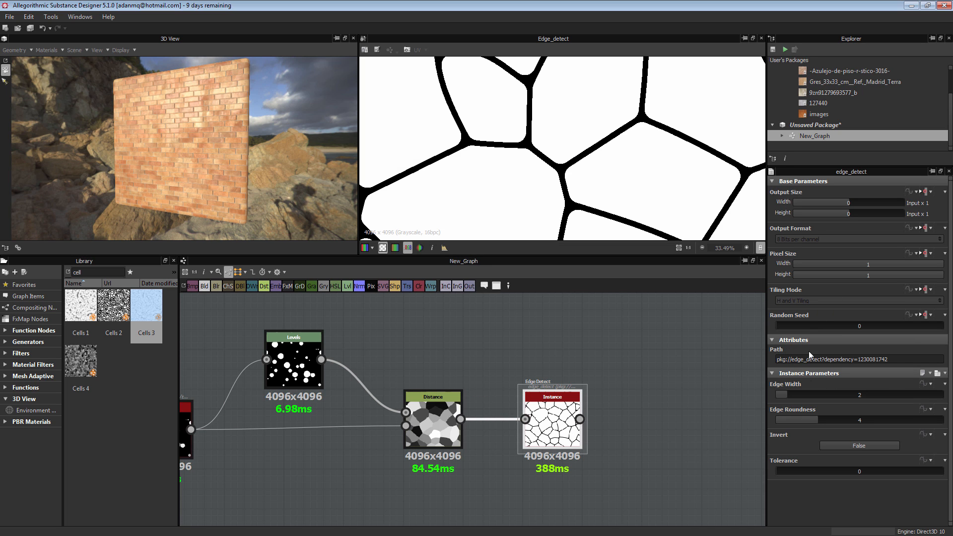
{"action": "double_click", "coordinate": [856, 395]}
{"action": "type", "text": "1"}
{"action": "key", "text": "Return"}
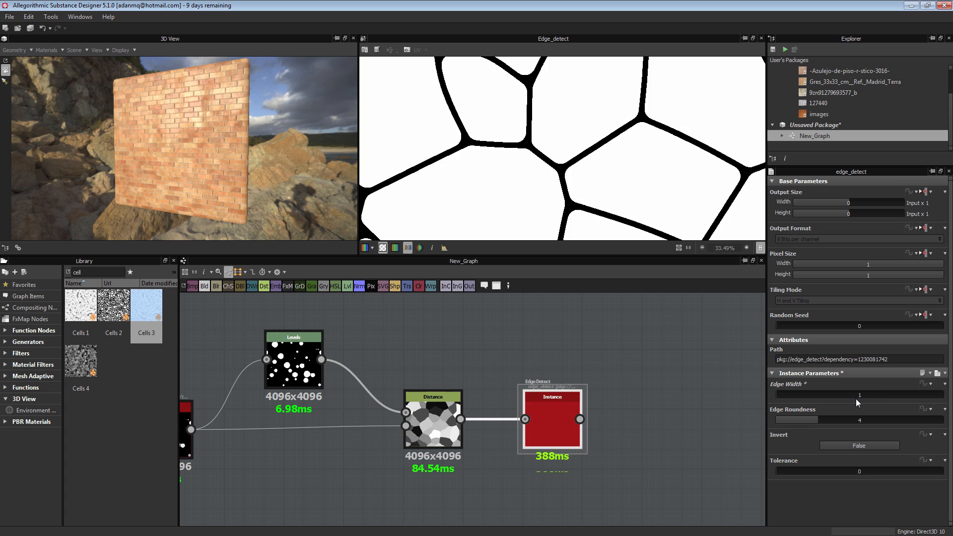
{"action": "double_click", "coordinate": [866, 422]}
{"action": "type", "text": "1"}
{"action": "key", "text": "Return"}
Try an Edge Width of 1.2 on the Edge Detect node, and set it back to 1.
{"action": "scroll", "coordinate": [660, 102], "scroll_direction": "down", "scroll_amount": 3}
{"action": "scroll", "coordinate": [651, 128], "scroll_direction": "up", "scroll_amount": 5}
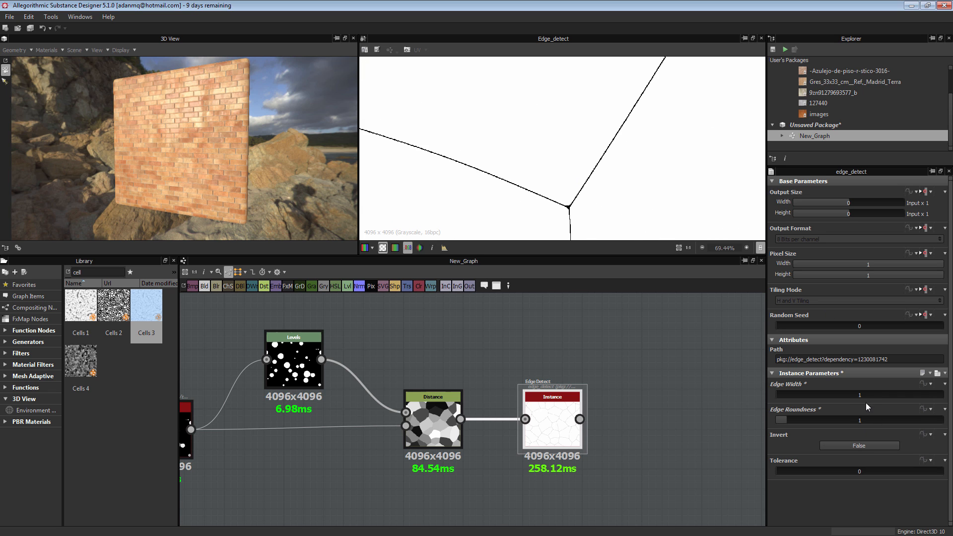
{"action": "type", "text": ".2"}
{"action": "key", "text": "Return"}
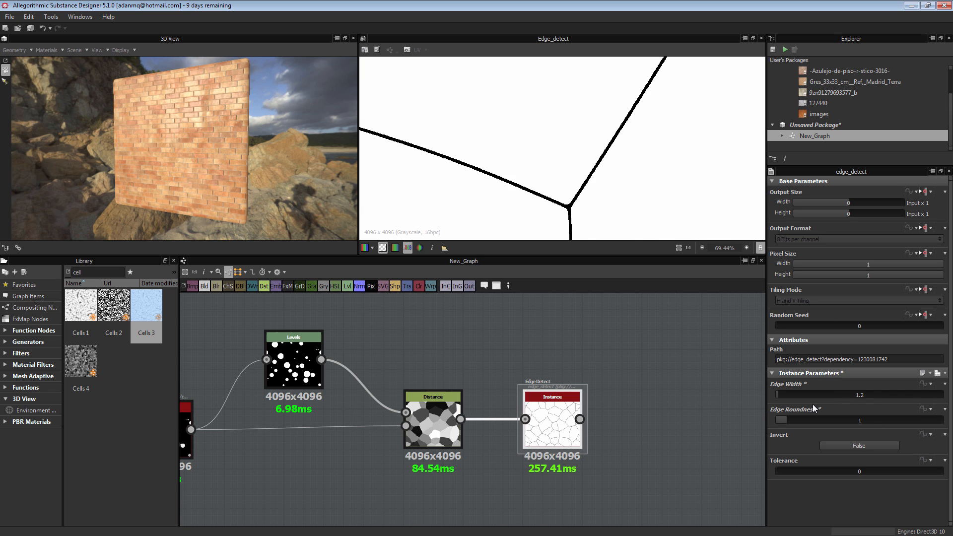
{"action": "scroll", "coordinate": [626, 404], "scroll_direction": "down", "scroll_amount": 2}
{"action": "scroll", "coordinate": [573, 162], "scroll_direction": "down", "scroll_amount": 3}
{"action": "scroll", "coordinate": [572, 161], "scroll_direction": "down", "scroll_amount": 1}
{"action": "double_click", "coordinate": [901, 395]}
{"action": "type", "text": "1"}
{"action": "key", "text": "Return"}
Examine the thin cell outlines and their junctions in the Edge Detect output, both up close and as a whole.
{"action": "scroll", "coordinate": [578, 154], "scroll_direction": "down", "scroll_amount": 4}
{"action": "scroll", "coordinate": [582, 141], "scroll_direction": "up", "scroll_amount": 7}
{"action": "scroll", "coordinate": [595, 141], "scroll_direction": "down", "scroll_amount": 2}
{"action": "middle_click_drag", "start_coordinate": [618, 77], "coordinate": [569, 133]}
{"action": "middle_click_drag", "start_coordinate": [571, 100], "coordinate": [562, 148]}
{"action": "scroll", "coordinate": [520, 144], "scroll_direction": "up", "scroll_amount": 3}
{"action": "middle_click_drag", "start_coordinate": [519, 109], "coordinate": [561, 174]}
{"action": "scroll", "coordinate": [517, 174], "scroll_direction": "up", "scroll_amount": 1}
{"action": "middle_click_drag", "start_coordinate": [514, 155], "coordinate": [538, 185]}
{"action": "scroll", "coordinate": [597, 181], "scroll_direction": "up", "scroll_amount": 5}
{"action": "scroll", "coordinate": [577, 188], "scroll_direction": "down", "scroll_amount": 3}
{"action": "scroll", "coordinate": [707, 192], "scroll_direction": "up", "scroll_amount": 3}
{"action": "middle_click_drag", "start_coordinate": [707, 193], "coordinate": [532, 163]}
{"action": "scroll", "coordinate": [533, 163], "scroll_direction": "up", "scroll_amount": 1}
{"action": "middle_click_drag", "start_coordinate": [757, 128], "coordinate": [582, 147]}
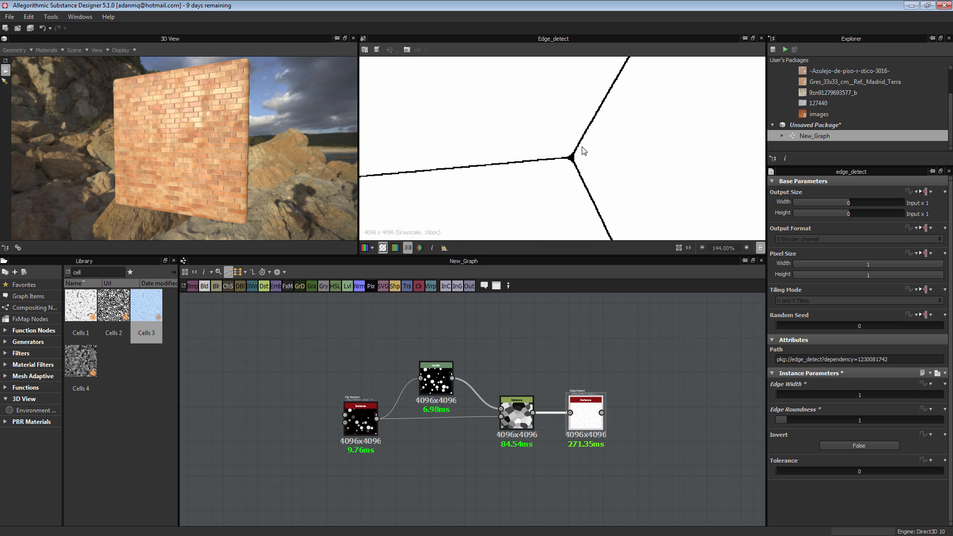
{"action": "scroll", "coordinate": [521, 165], "scroll_direction": "down", "scroll_amount": 10}
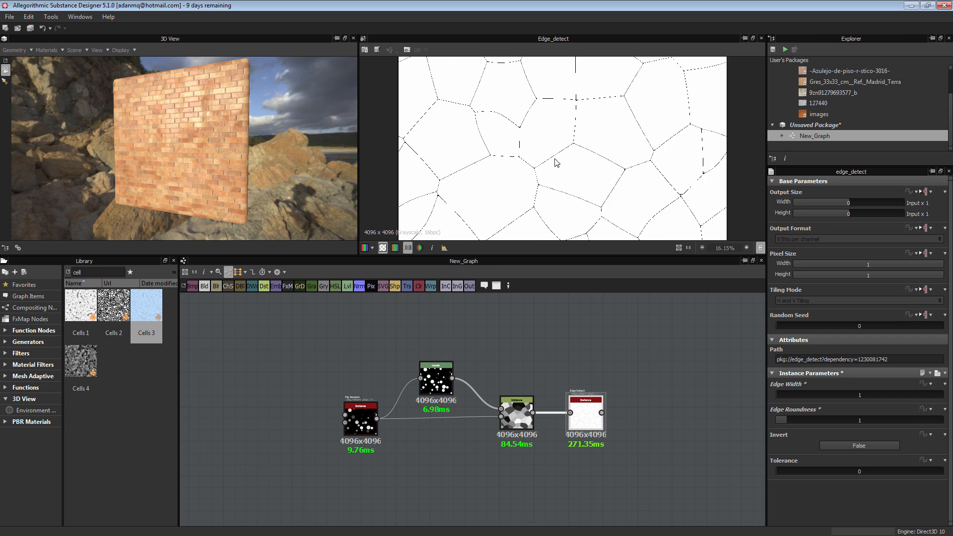
Move the Edge Detect node farther from the Distance node and feed its output into the main input of a new Warp node.
{"action": "scroll", "coordinate": [556, 163], "scroll_direction": "down", "scroll_amount": 1}
{"action": "middle_click_drag", "start_coordinate": [586, 360], "coordinate": [420, 324]}
{"action": "left_click_drag", "start_coordinate": [419, 385], "coordinate": [453, 384]}
{"action": "left_click", "coordinate": [541, 356]}
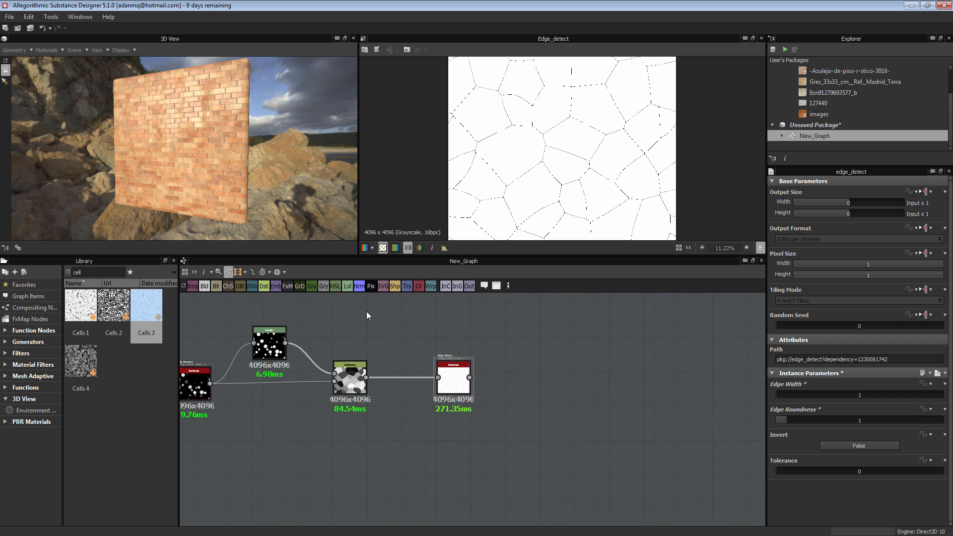
{"action": "key", "text": "space"}
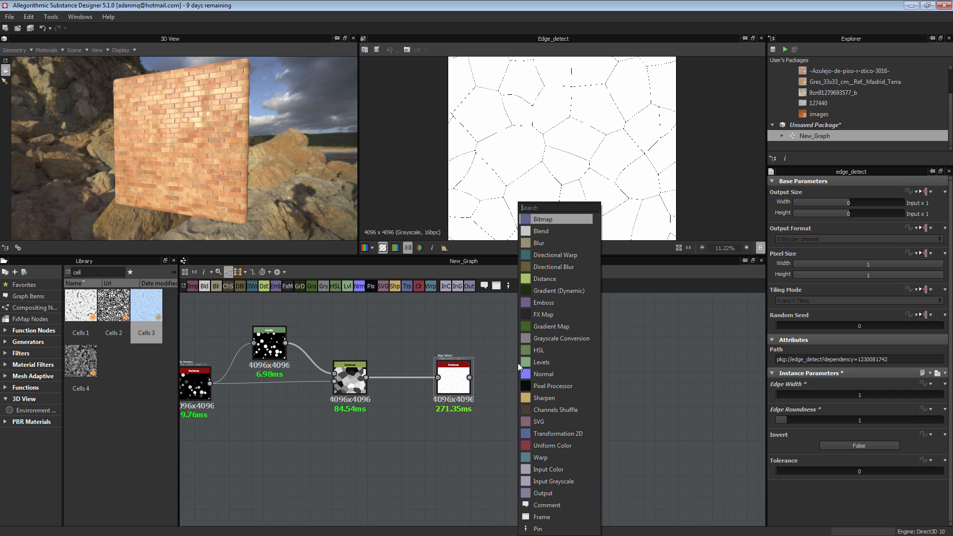
{"action": "type", "text": "war"}
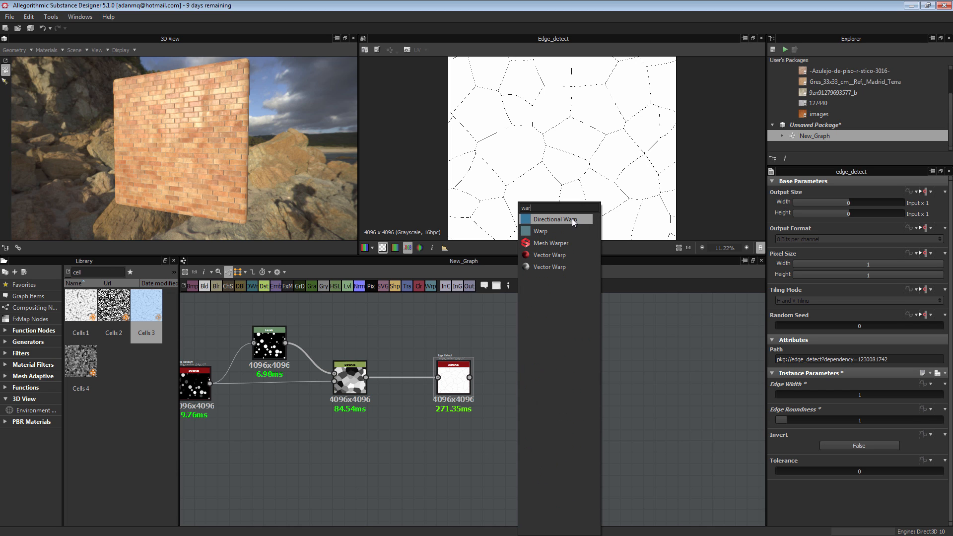
{"action": "left_click", "coordinate": [541, 231]}
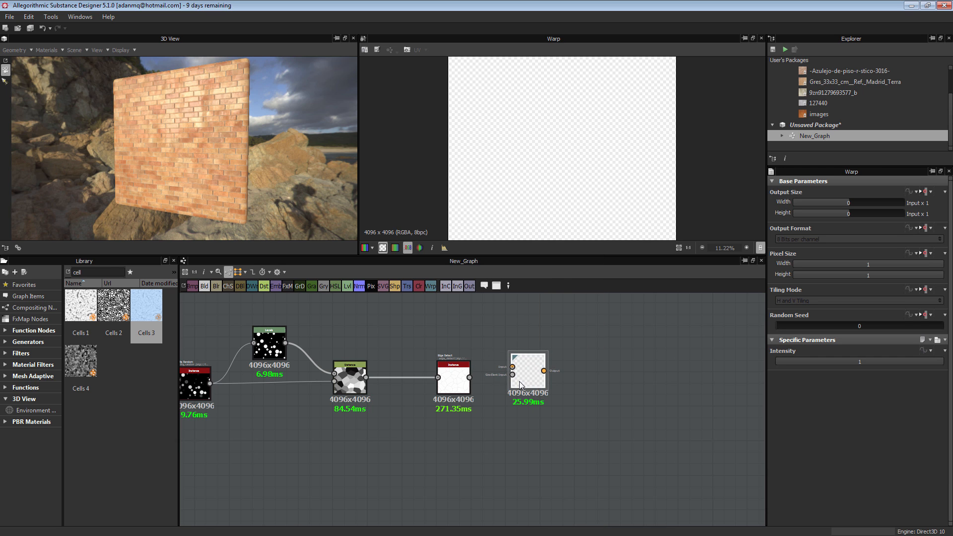
{"action": "scroll", "coordinate": [519, 381], "scroll_direction": "up", "scroll_amount": 4}
{"action": "left_click_drag", "start_coordinate": [540, 388], "coordinate": [540, 412]}
{"action": "left_click_drag", "start_coordinate": [416, 374], "coordinate": [570, 398]}
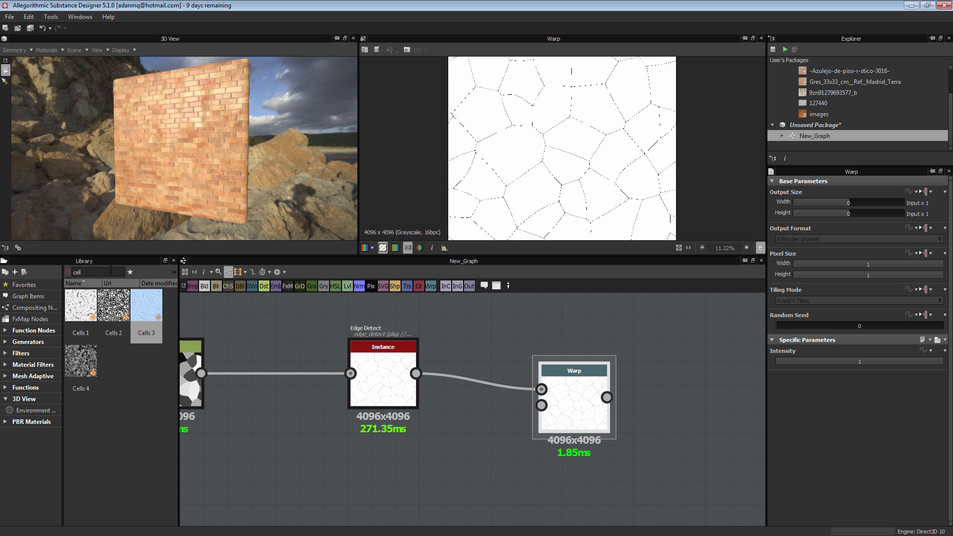
Find "perli" in the library, place a Perlin Noise Zoom node below Edge Detect, and connect it to the Warp node's gradient input.
{"action": "type", "text": "perli"}
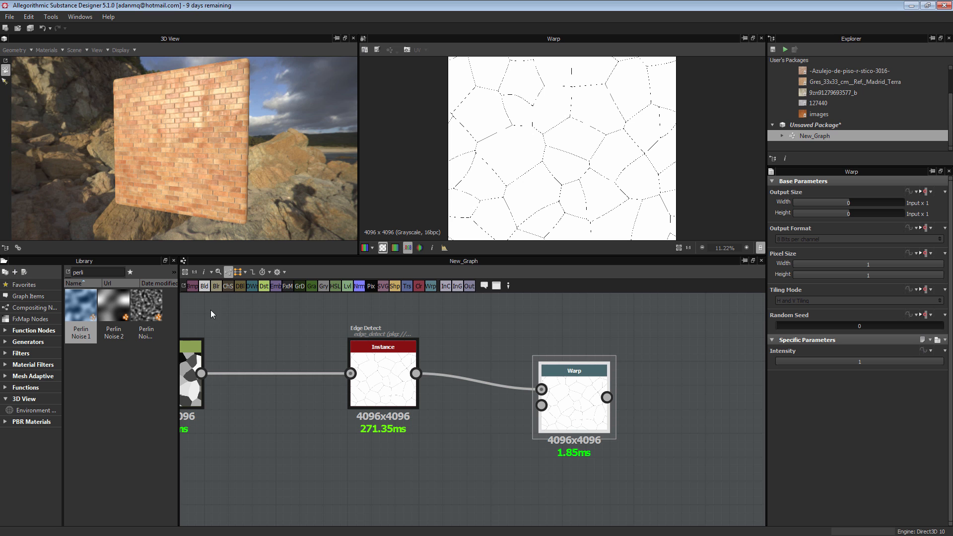
{"action": "left_click_drag", "start_coordinate": [146, 305], "coordinate": [441, 483]}
{"action": "left_click_drag", "start_coordinate": [391, 422], "coordinate": [498, 322]}
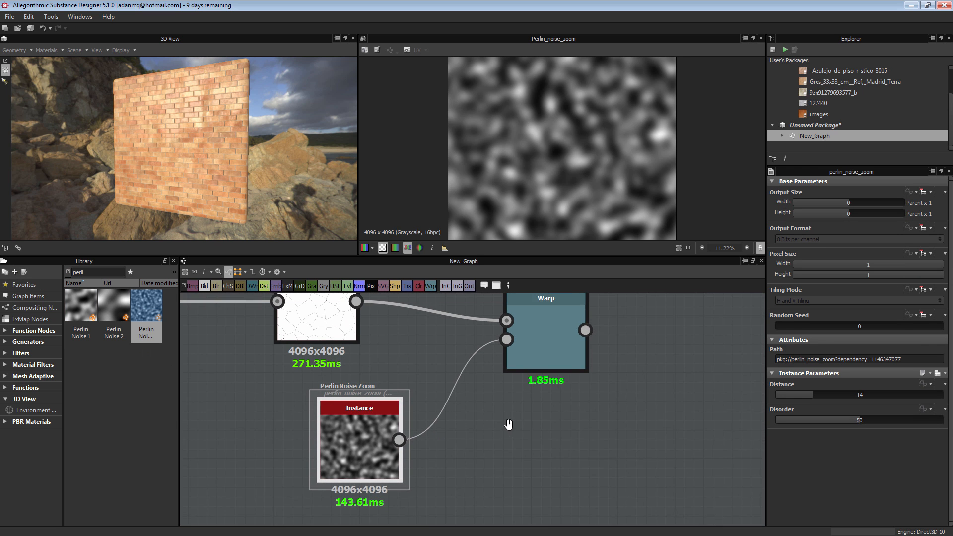
{"action": "scroll", "coordinate": [584, 174], "scroll_direction": "up", "scroll_amount": 6}
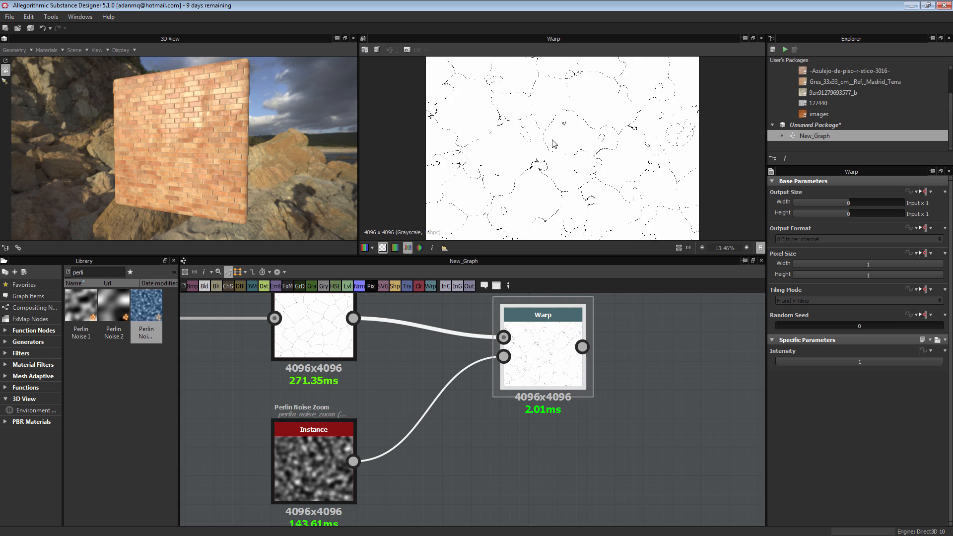
Lower the Warp node's Intensity to 0.24 and check the distorted cell outlines.
{"action": "mouse_move", "coordinate": [846, 363]}
{"action": "left_mouse_down"}
{"action": "mouse_move", "coordinate": [791, 362]}
{"action": "mouse_move", "coordinate": [838, 356]}
{"action": "mouse_move", "coordinate": [816, 355]}
{"action": "left_mouse_up"}
{"action": "scroll", "coordinate": [631, 112], "scroll_direction": "down", "scroll_amount": 6}
{"action": "scroll", "coordinate": [652, 178], "scroll_direction": "up", "scroll_amount": 7}
{"action": "middle_click_drag", "start_coordinate": [653, 180], "coordinate": [548, 143]}
{"action": "scroll", "coordinate": [269, 356], "scroll_direction": "down", "scroll_amount": 3}
Set the Tile Random node's X Amount and Y Amount to 10, and preview the Warp output.
{"action": "middle_click_drag", "start_coordinate": [238, 375], "coordinate": [646, 415]}
{"action": "double_click", "coordinate": [321, 365]}
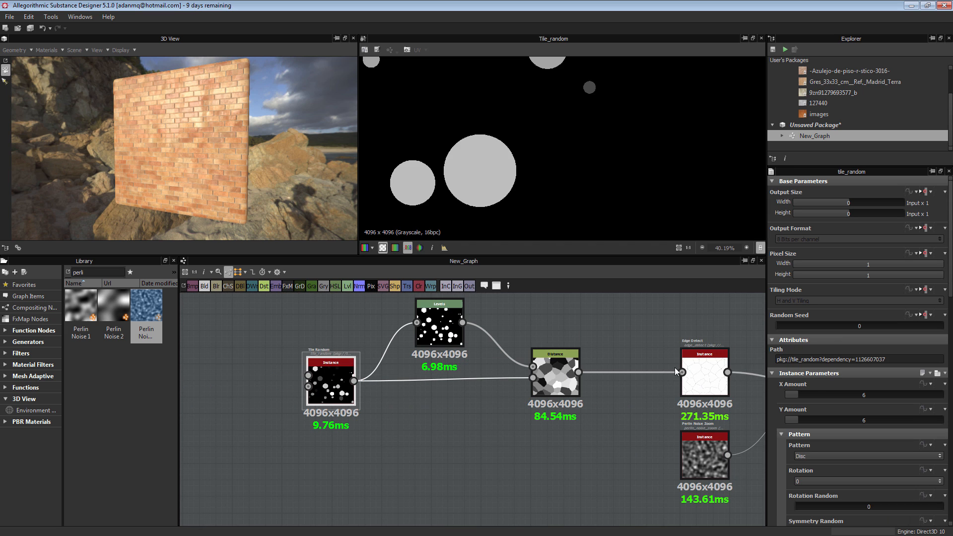
{"action": "double_click", "coordinate": [838, 395]}
{"action": "type", "text": "10"}
{"action": "key", "text": "Tab"}
{"action": "type", "text": "10"}
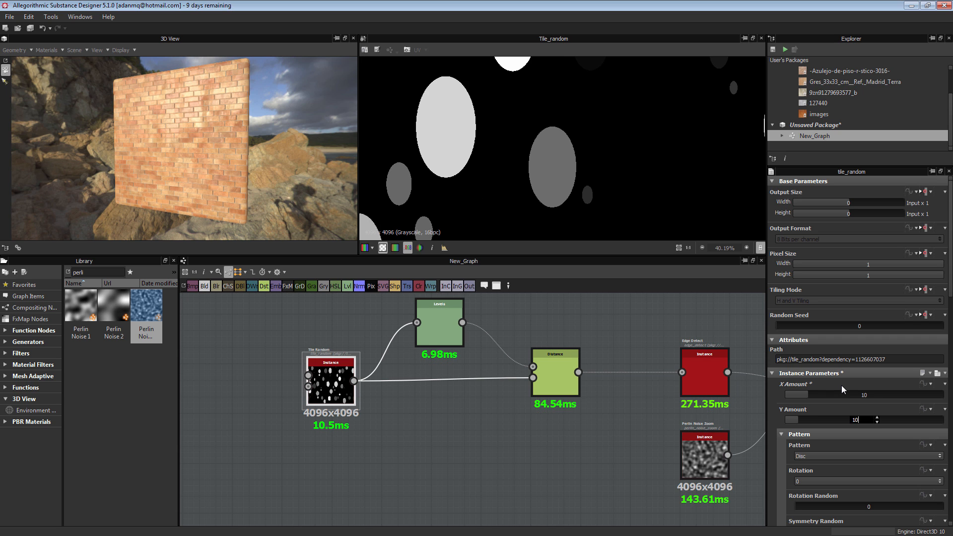
{"action": "key", "text": "Return"}
{"action": "middle_click_drag", "start_coordinate": [551, 435], "coordinate": [308, 451]}
{"action": "double_click", "coordinate": [595, 399]}
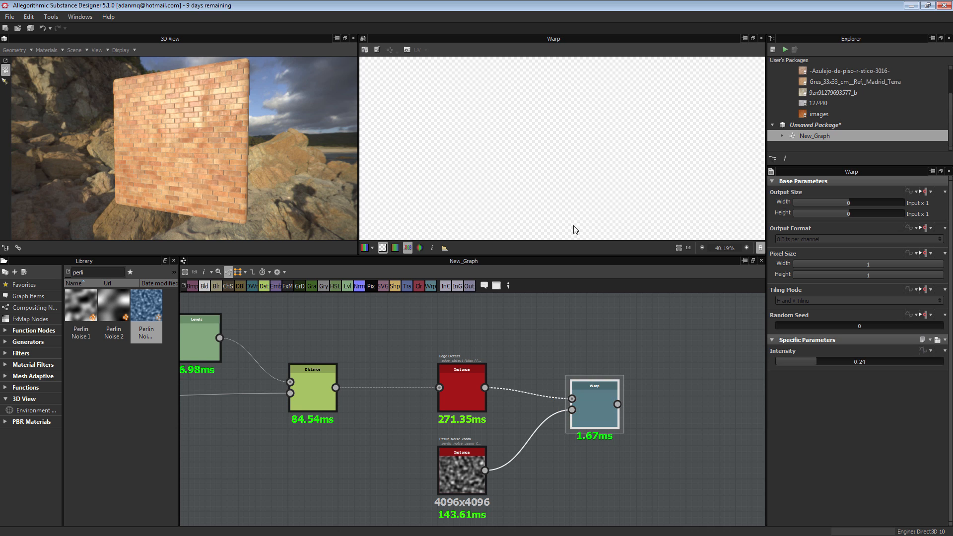
{"action": "scroll", "coordinate": [596, 149], "scroll_direction": "up", "scroll_amount": 5}
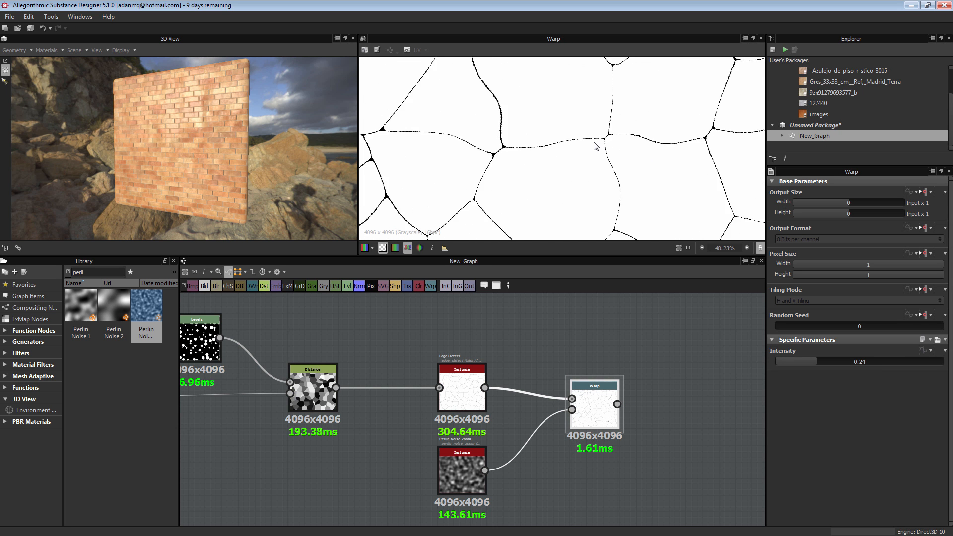
{"action": "scroll", "coordinate": [445, 477], "scroll_direction": "up", "scroll_amount": 2}
Space out the Perlin Noise Zoom and Warp nodes, and raise the noise's Distance to 39.
{"action": "double_click", "coordinate": [447, 475]}
{"action": "middle_click_drag", "start_coordinate": [447, 475], "coordinate": [363, 415]}
{"action": "left_click_drag", "start_coordinate": [362, 415], "coordinate": [343, 435]}
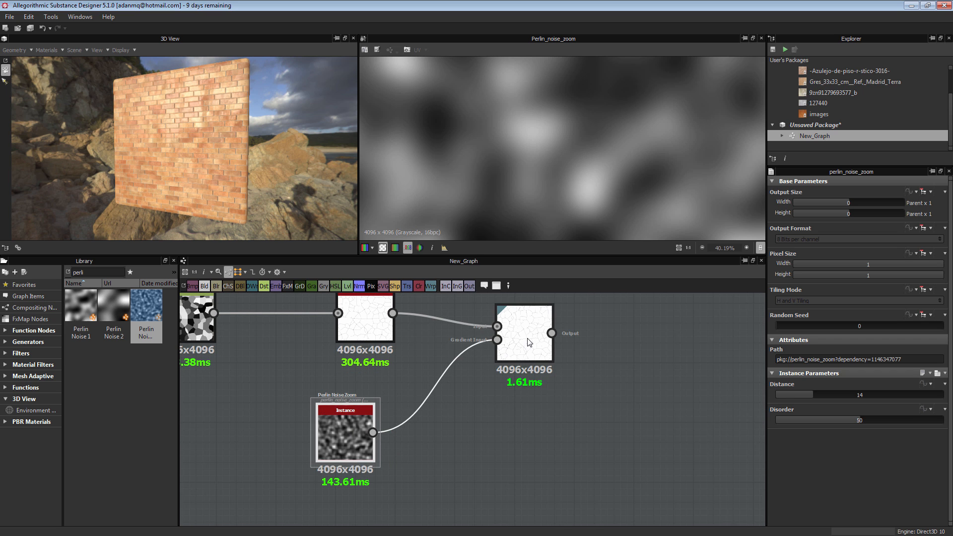
{"action": "left_click_drag", "start_coordinate": [529, 343], "coordinate": [568, 343]}
{"action": "left_click_drag", "start_coordinate": [827, 395], "coordinate": [878, 399]}
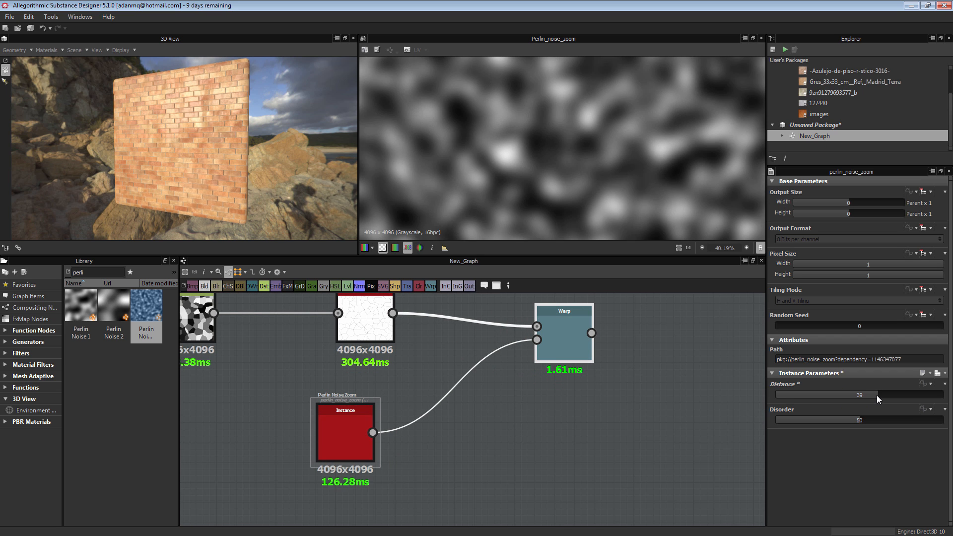
Preview the Warp node's output and reduce its Intensity to 0.05.
{"action": "double_click", "coordinate": [564, 335]}
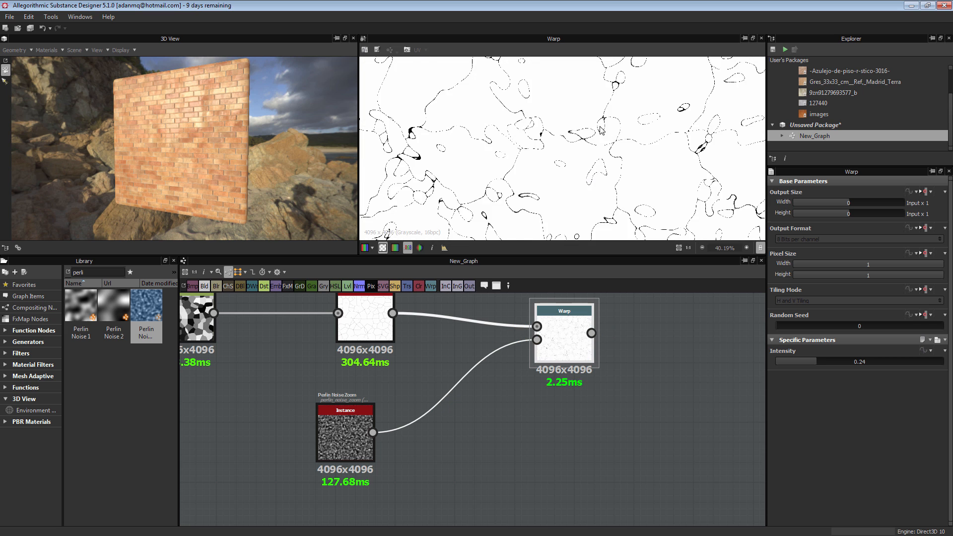
{"action": "scroll", "coordinate": [600, 130], "scroll_direction": "down", "scroll_amount": 1}
{"action": "left_click_drag", "start_coordinate": [849, 364], "coordinate": [785, 363]}
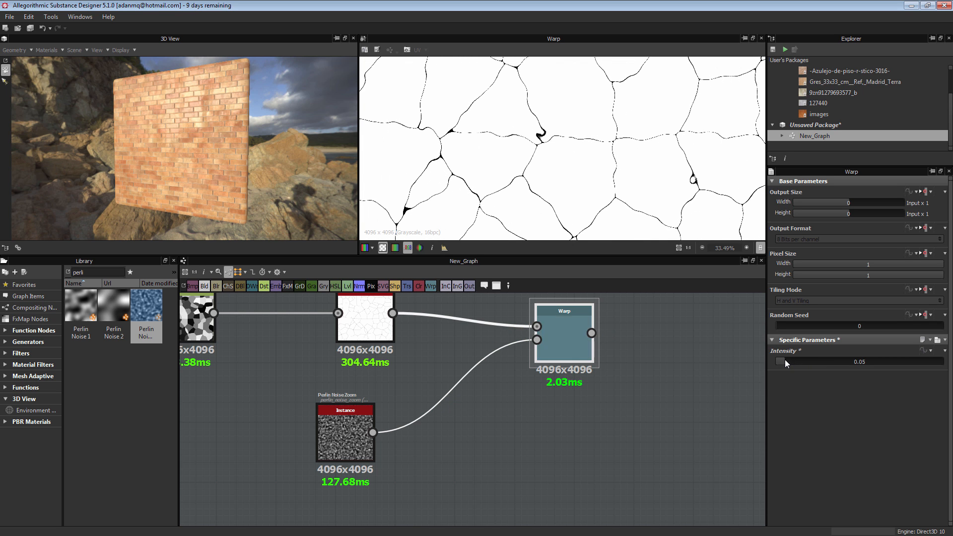
{"action": "scroll", "coordinate": [705, 182], "scroll_direction": "down", "scroll_amount": 3}
Slightly reduce the Perlin Noise Zoom node's Distance and inspect the warped crack lines in the Warp output.
{"action": "double_click", "coordinate": [369, 412]}
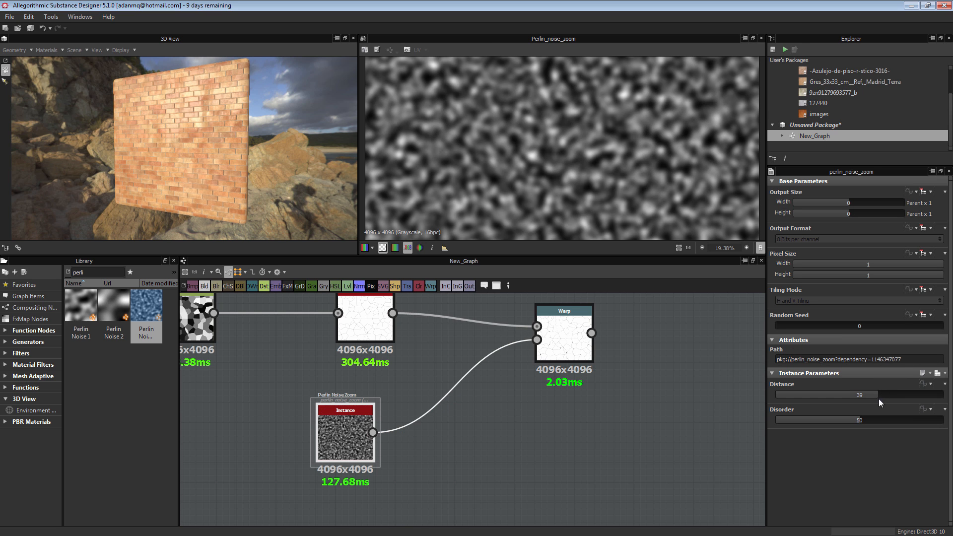
{"action": "left_click_drag", "start_coordinate": [883, 395], "coordinate": [859, 395]}
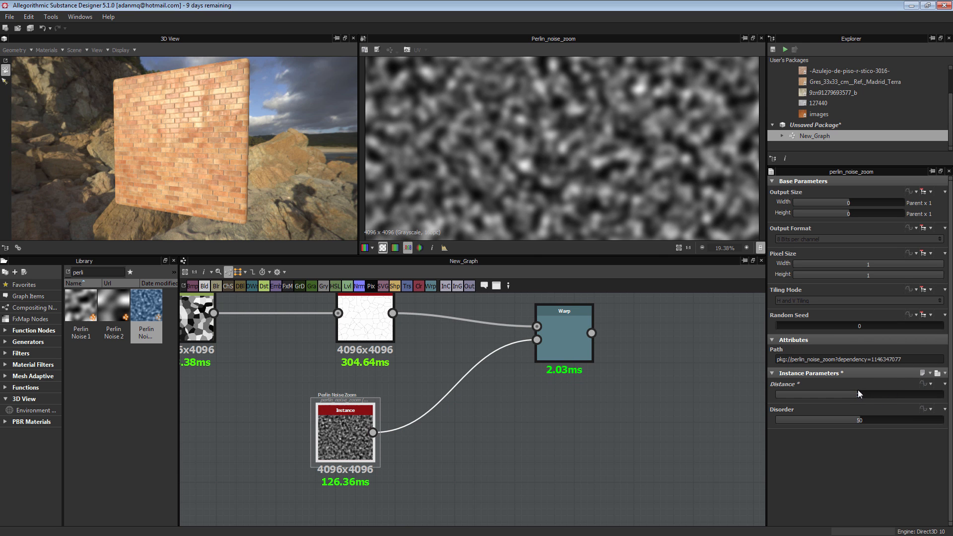
{"action": "double_click", "coordinate": [583, 342]}
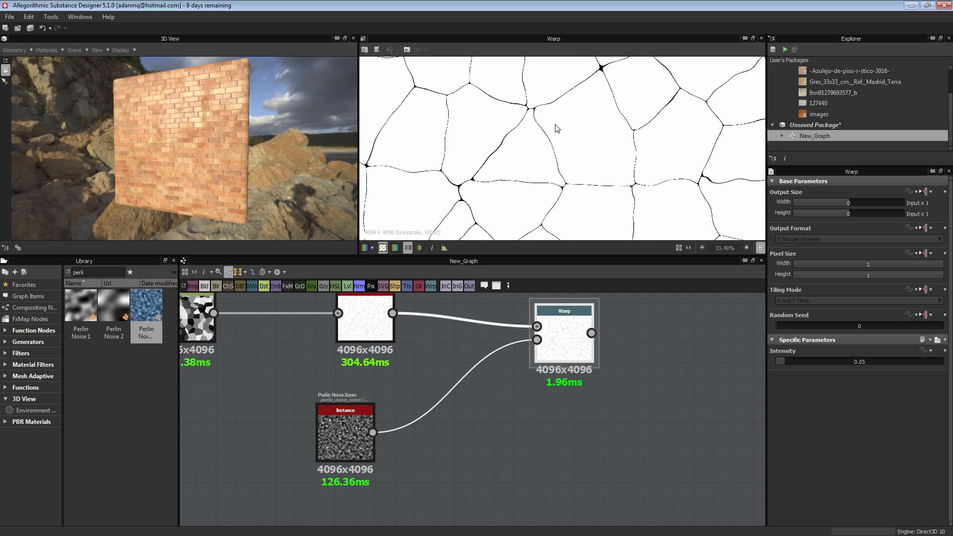
{"action": "scroll", "coordinate": [612, 149], "scroll_direction": "up", "scroll_amount": 8}
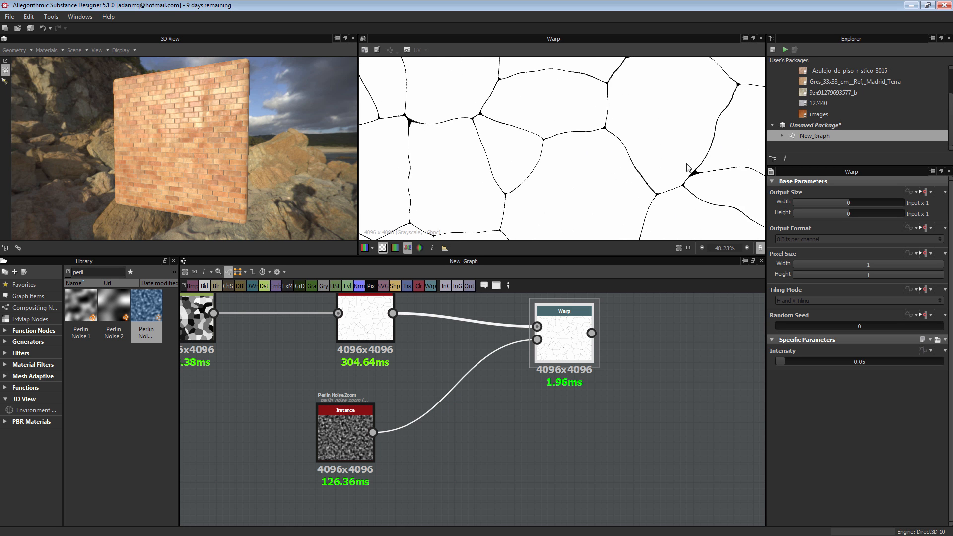
{"action": "scroll", "coordinate": [704, 178], "scroll_direction": "up", "scroll_amount": 4}
{"action": "scroll", "coordinate": [703, 173], "scroll_direction": "down", "scroll_amount": 12}
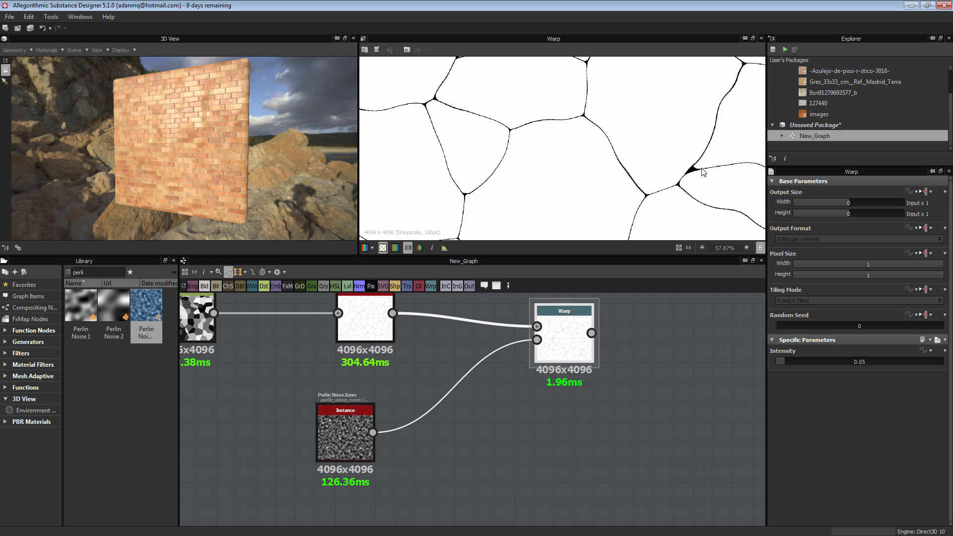
{"action": "scroll", "coordinate": [552, 372], "scroll_direction": "down", "scroll_amount": 2}
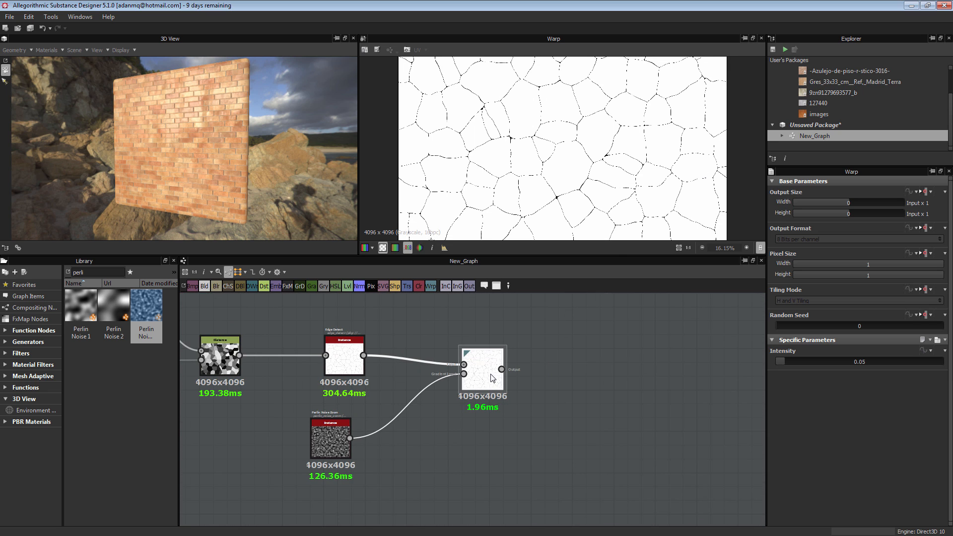
Add a Slope Blur Grayscale node after the Warp node and feed the Warp output into its Grayscale input.
{"action": "middle_click_drag", "start_coordinate": [517, 379], "coordinate": [460, 375]}
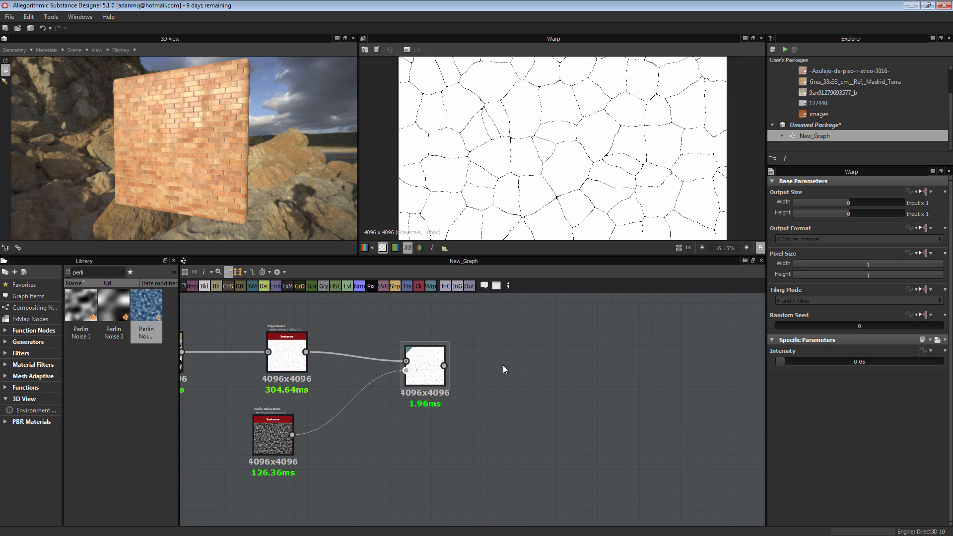
{"action": "key", "text": "space"}
{"action": "type", "text": "slop"}
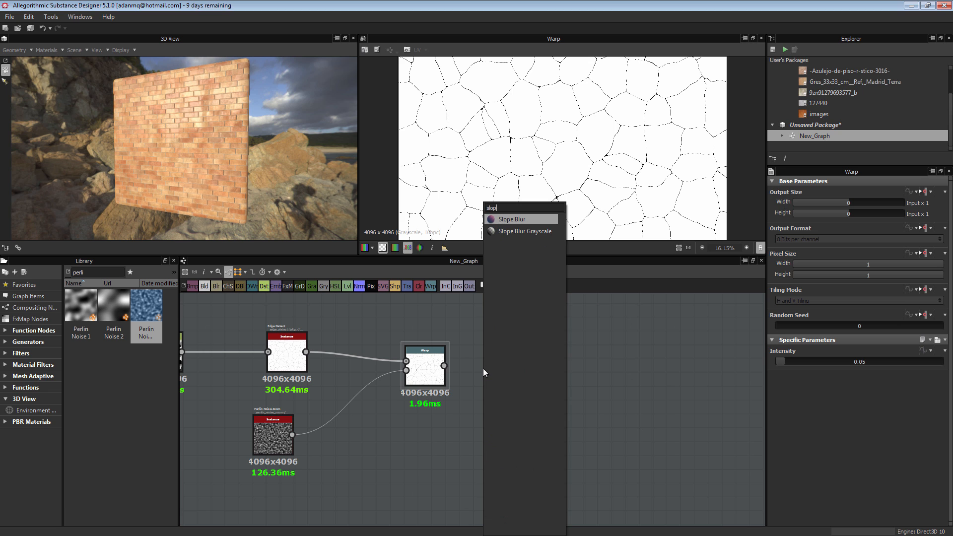
{"action": "type", "text": "r"}
{"action": "key", "text": "BackSpace"}
{"action": "left_click", "coordinate": [517, 231]}
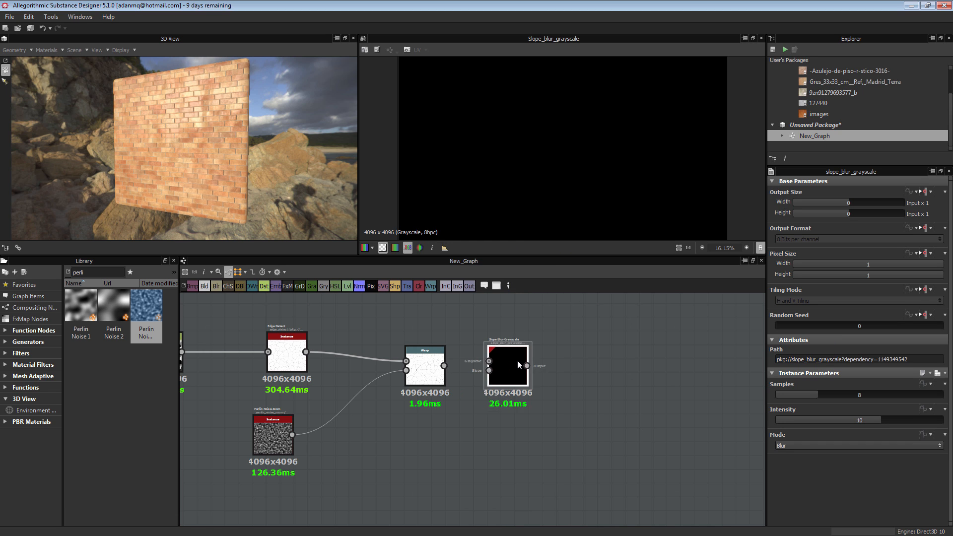
{"action": "scroll", "coordinate": [456, 359], "scroll_direction": "up", "scroll_amount": 3}
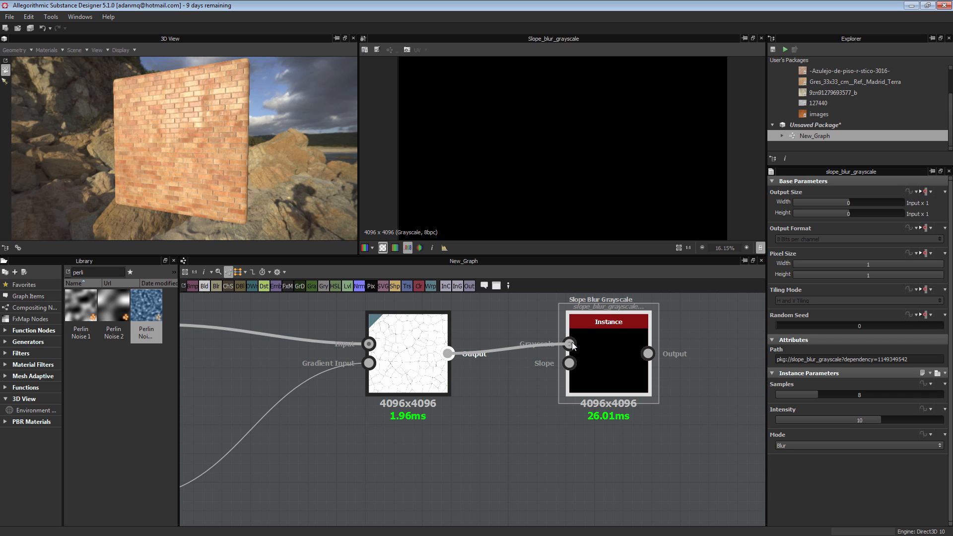
{"action": "scroll", "coordinate": [596, 350], "scroll_direction": "down", "scroll_amount": 3}
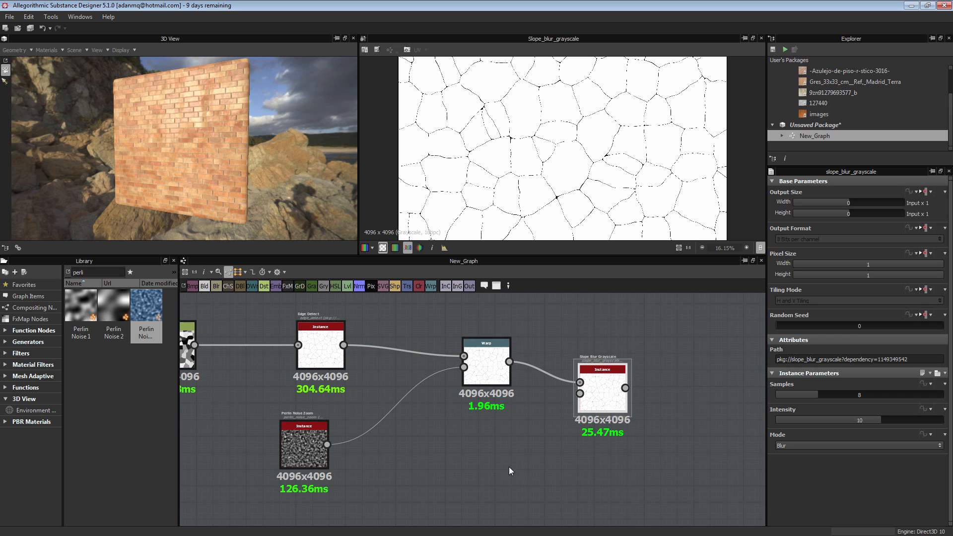
Add a Clouds 2 noise from the library below the Warp node and connect it to the Slope Blur's Slope input.
{"action": "scroll", "coordinate": [496, 350], "scroll_direction": "down", "scroll_amount": 3}
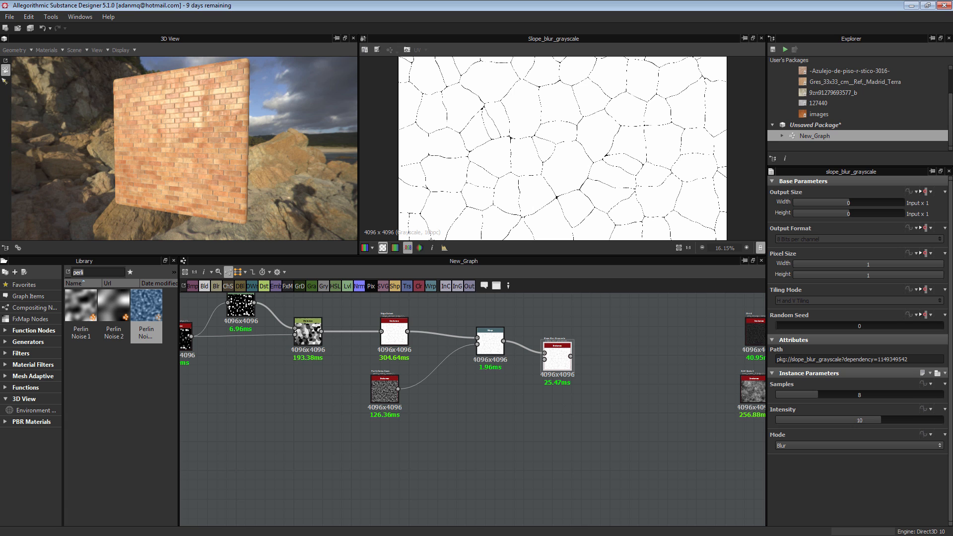
{"action": "type", "text": "clou"}
{"action": "left_click_drag", "start_coordinate": [114, 308], "coordinate": [426, 485]}
{"action": "scroll", "coordinate": [338, 459], "scroll_direction": "up", "scroll_amount": 2}
{"action": "left_click_drag", "start_coordinate": [340, 456], "coordinate": [415, 399]}
{"action": "middle_click_drag", "start_coordinate": [416, 399], "coordinate": [356, 442]}
{"action": "left_click_drag", "start_coordinate": [329, 507], "coordinate": [373, 417]}
{"action": "scroll", "coordinate": [373, 417], "scroll_direction": "up", "scroll_amount": 2}
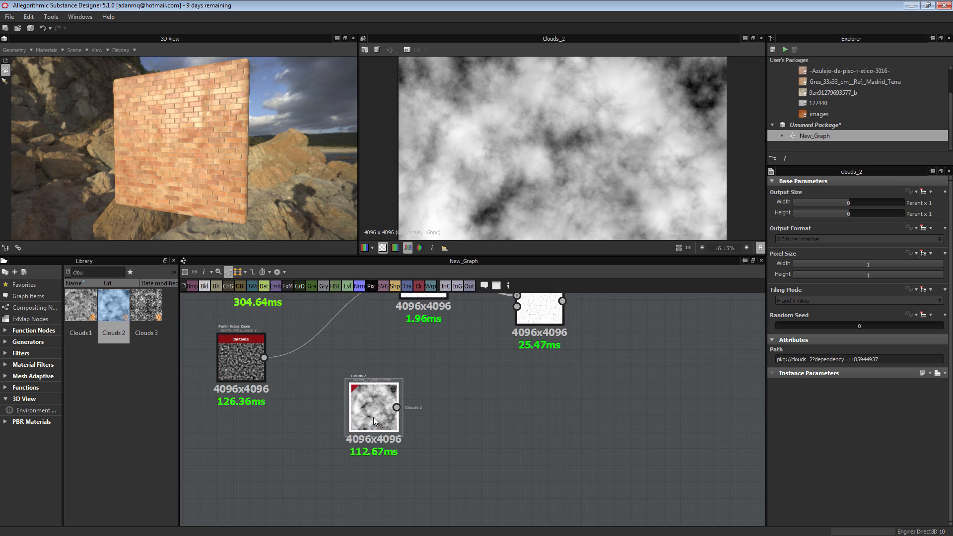
{"action": "middle_click_drag", "start_coordinate": [412, 408], "coordinate": [364, 470]}
{"action": "left_click_drag", "start_coordinate": [353, 471], "coordinate": [504, 361]}
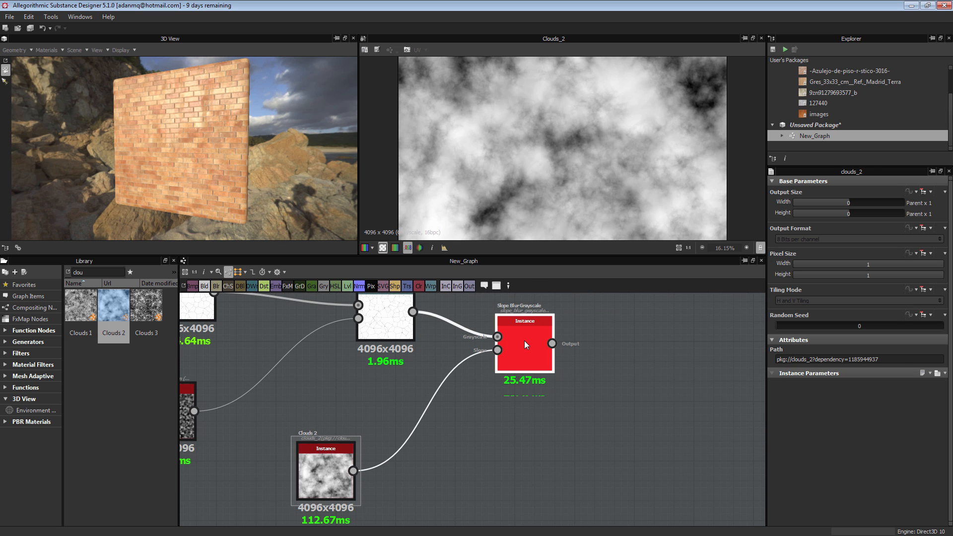
Preview the Slope Blur Grayscale output, set Samples to 32 and Intensity to 0.14, and inspect the blurred crack lines.
{"action": "double_click", "coordinate": [524, 341]}
{"action": "left_click_drag", "start_coordinate": [810, 393], "coordinate": [944, 397]}
{"action": "left_click_drag", "start_coordinate": [829, 423], "coordinate": [777, 422]}
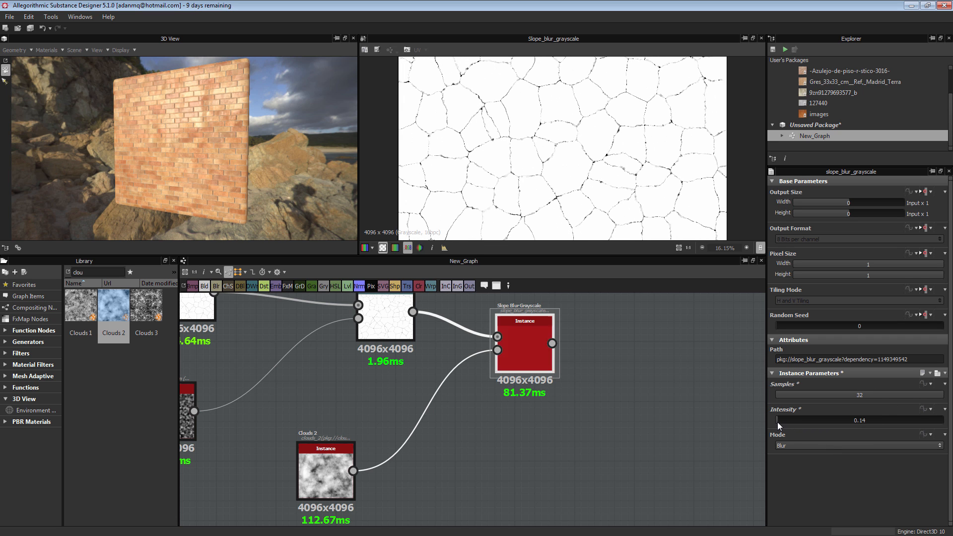
{"action": "scroll", "coordinate": [583, 168], "scroll_direction": "up", "scroll_amount": 9}
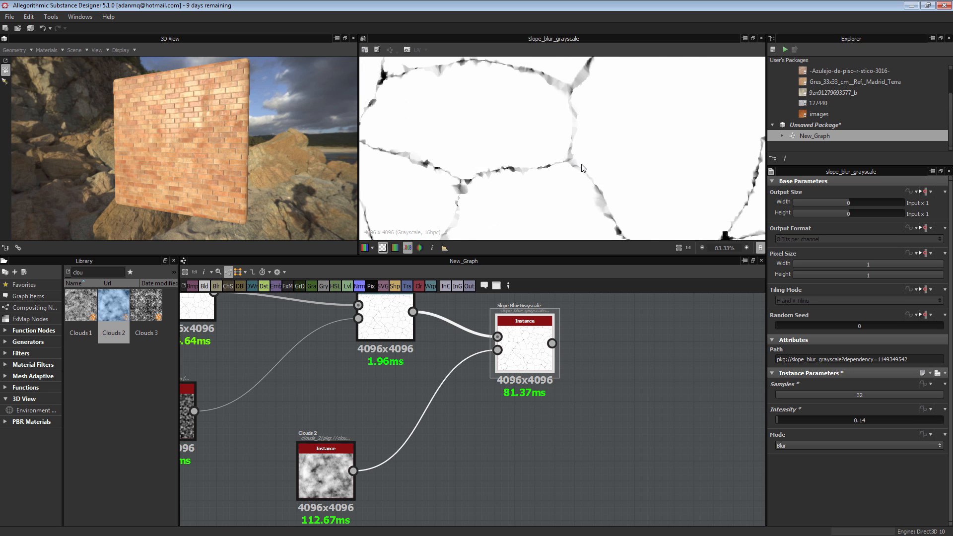
{"action": "scroll", "coordinate": [583, 168], "scroll_direction": "down", "scroll_amount": 2}
{"action": "scroll", "coordinate": [583, 166], "scroll_direction": "up", "scroll_amount": 1}
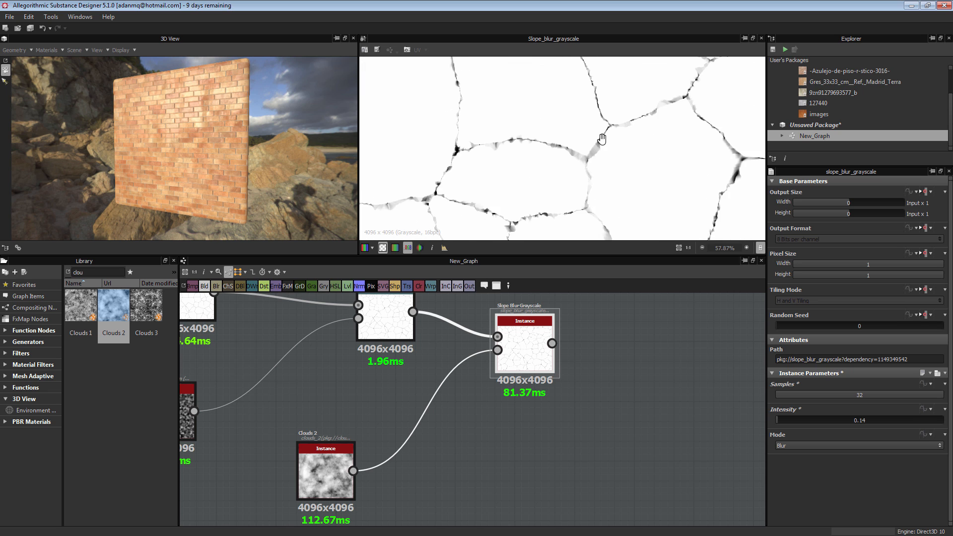
{"action": "middle_click_drag", "start_coordinate": [437, 144], "coordinate": [515, 182]}
{"action": "middle_click_drag", "start_coordinate": [590, 126], "coordinate": [512, 184]}
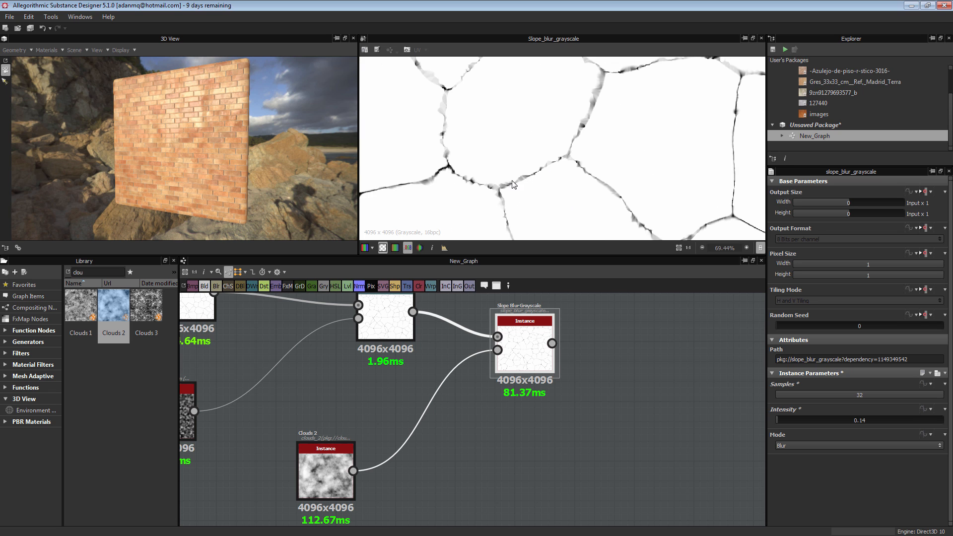
{"action": "middle_click_drag", "start_coordinate": [655, 170], "coordinate": [553, 132]}
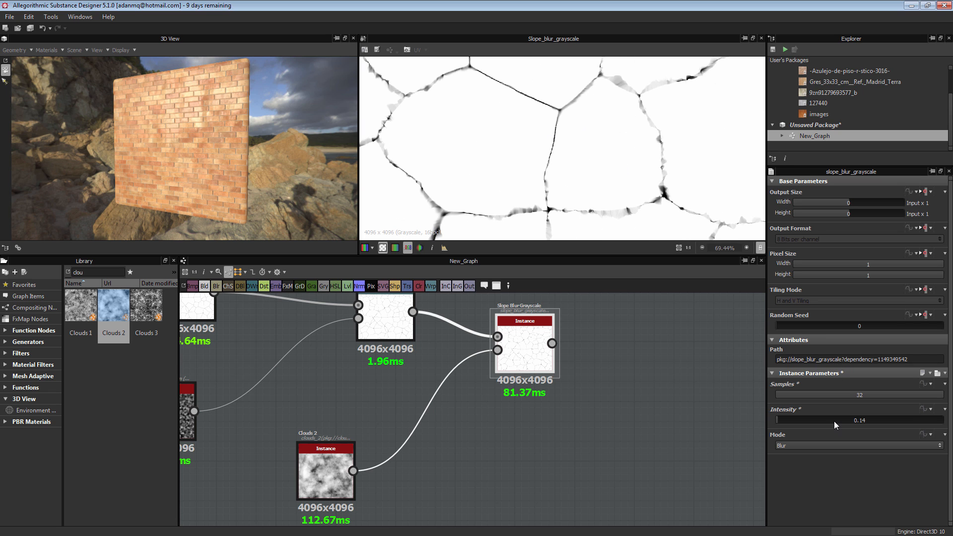
Compare the Slope Blur's Min and Max modes on the cracks and settle on Min.
{"action": "left_click", "coordinate": [790, 445]}
{"action": "left_click", "coordinate": [793, 455]}
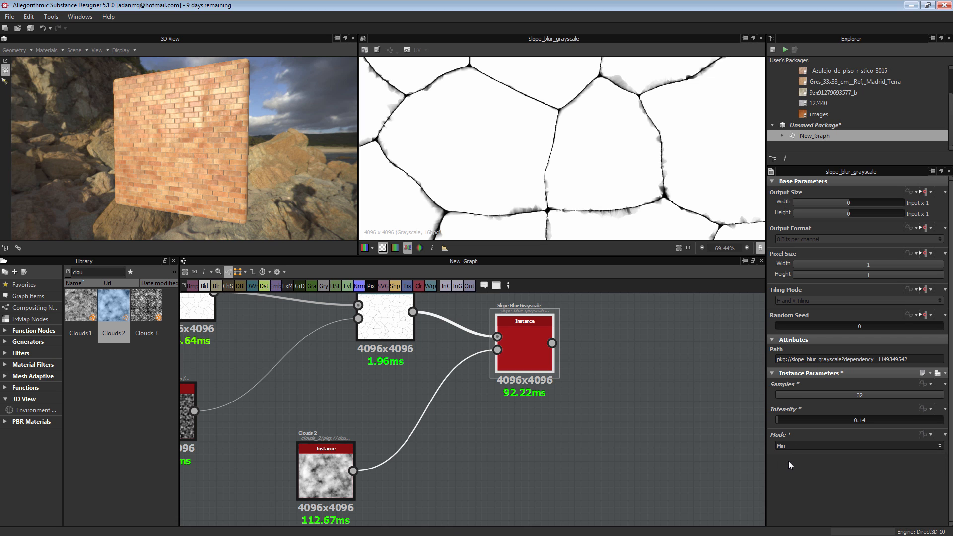
{"action": "left_click", "coordinate": [814, 444]}
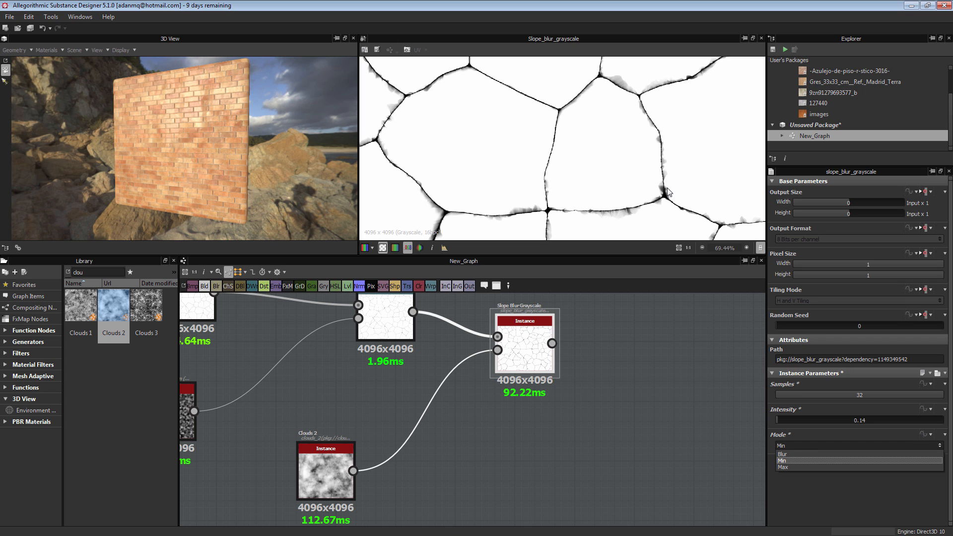
{"action": "middle_click_drag", "start_coordinate": [681, 148], "coordinate": [543, 299]}
{"action": "left_click", "coordinate": [799, 446]}
{"action": "left_click", "coordinate": [793, 467]}
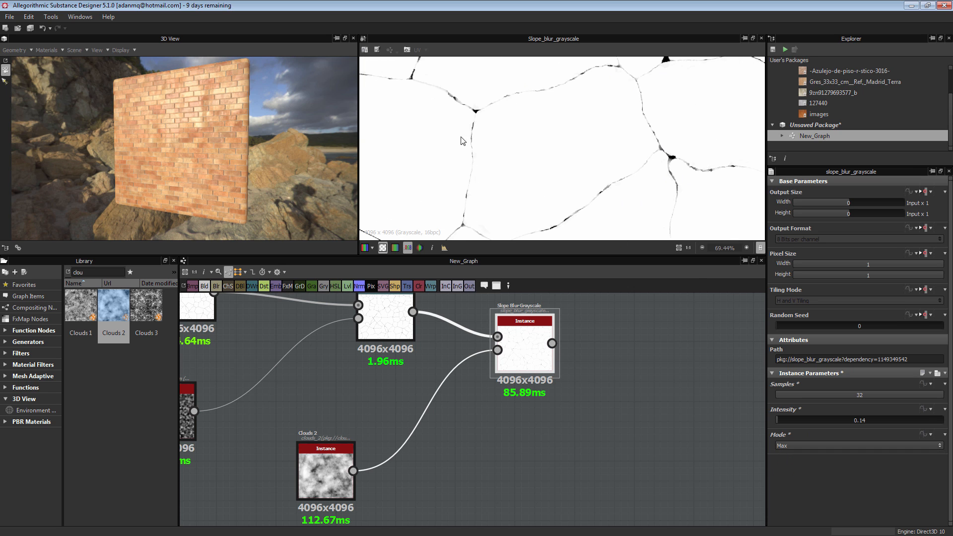
{"action": "left_click", "coordinate": [824, 446]}
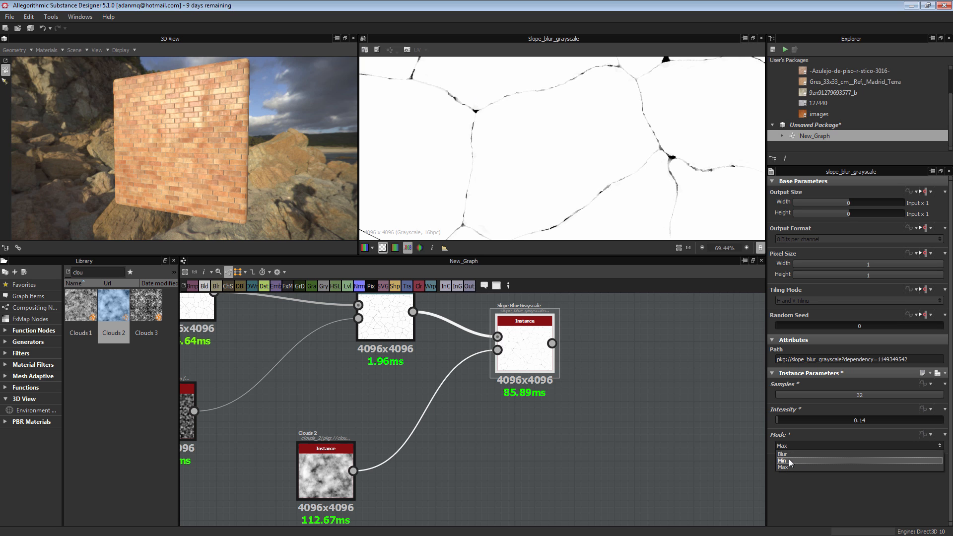
{"action": "left_click", "coordinate": [788, 458]}
{"action": "scroll", "coordinate": [620, 190], "scroll_direction": "down", "scroll_amount": 3}
{"action": "middle_click_drag", "start_coordinate": [619, 187], "coordinate": [647, 203]}
Try Slope Blur Intensity values of 0.57 and 0.33, inspect the cracks, and settle on 0.2.
{"action": "mouse_move", "coordinate": [779, 420]}
{"action": "left_mouse_down"}
{"action": "mouse_move", "coordinate": [794, 420]}
{"action": "mouse_move", "coordinate": [782, 420]}
{"action": "left_mouse_up"}
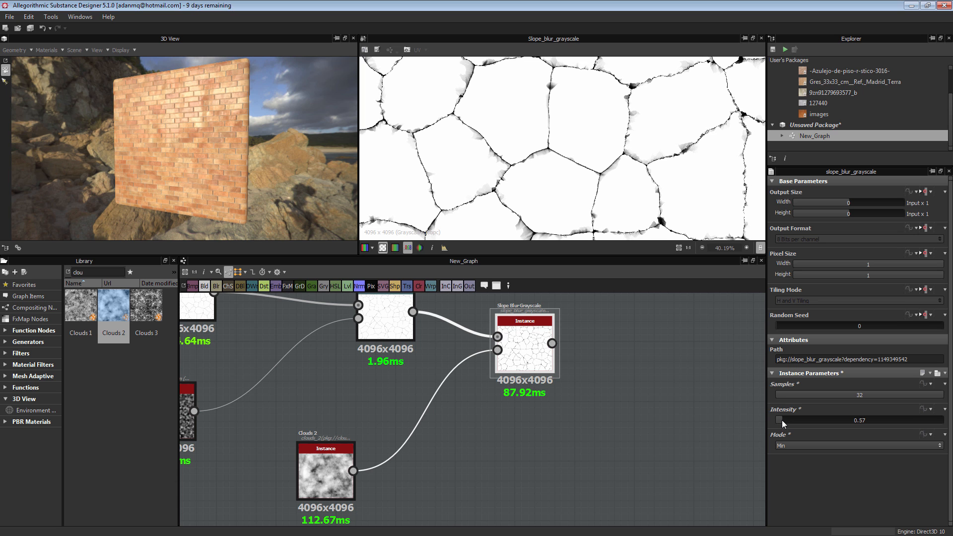
{"action": "middle_click_drag", "start_coordinate": [392, 325], "coordinate": [443, 392]}
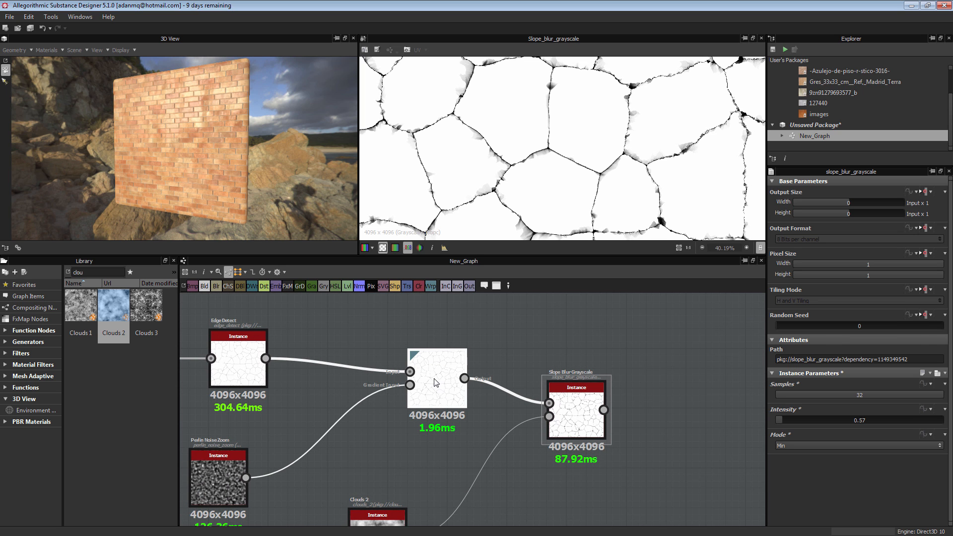
{"action": "left_click", "coordinate": [435, 382]}
{"action": "left_click", "coordinate": [584, 417]}
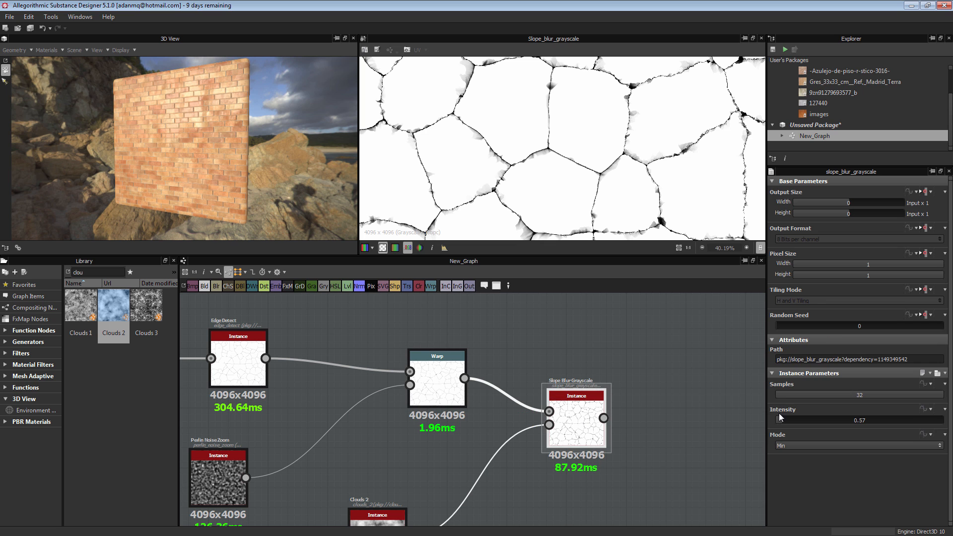
{"action": "left_click_drag", "start_coordinate": [781, 417], "coordinate": [779, 418]}
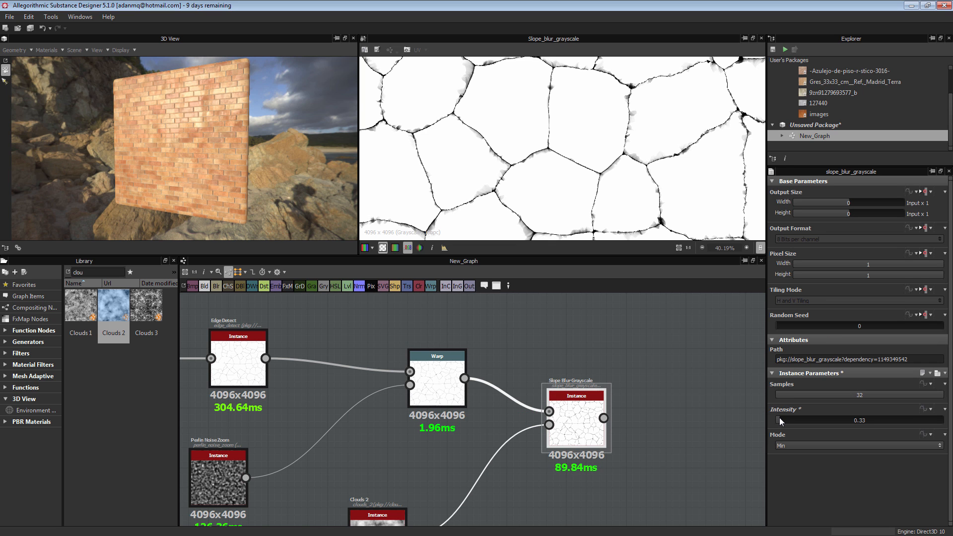
{"action": "scroll", "coordinate": [485, 155], "scroll_direction": "down", "scroll_amount": 5}
{"action": "scroll", "coordinate": [549, 142], "scroll_direction": "up", "scroll_amount": 5}
{"action": "scroll", "coordinate": [563, 140], "scroll_direction": "down", "scroll_amount": 2}
{"action": "scroll", "coordinate": [563, 140], "scroll_direction": "up", "scroll_amount": 3}
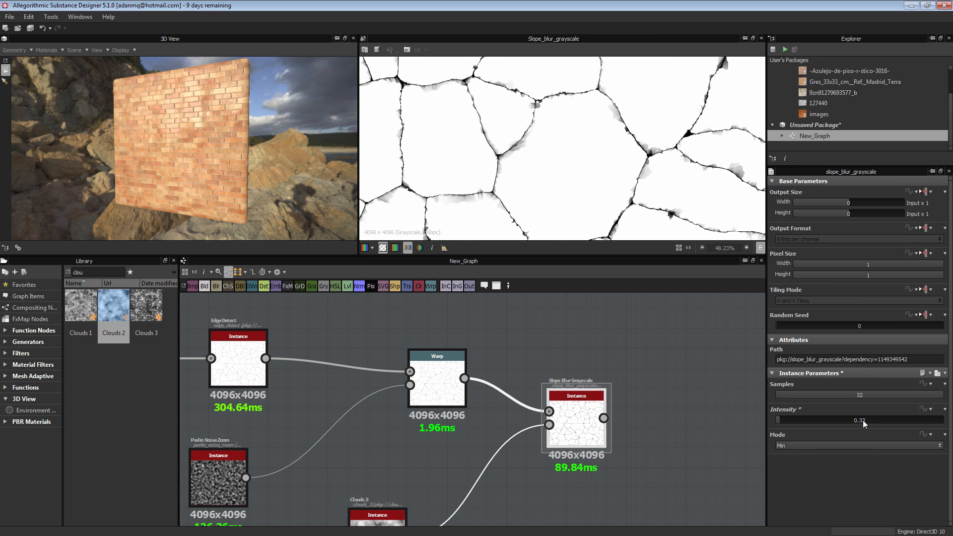
{"action": "key", "text": "Return"}
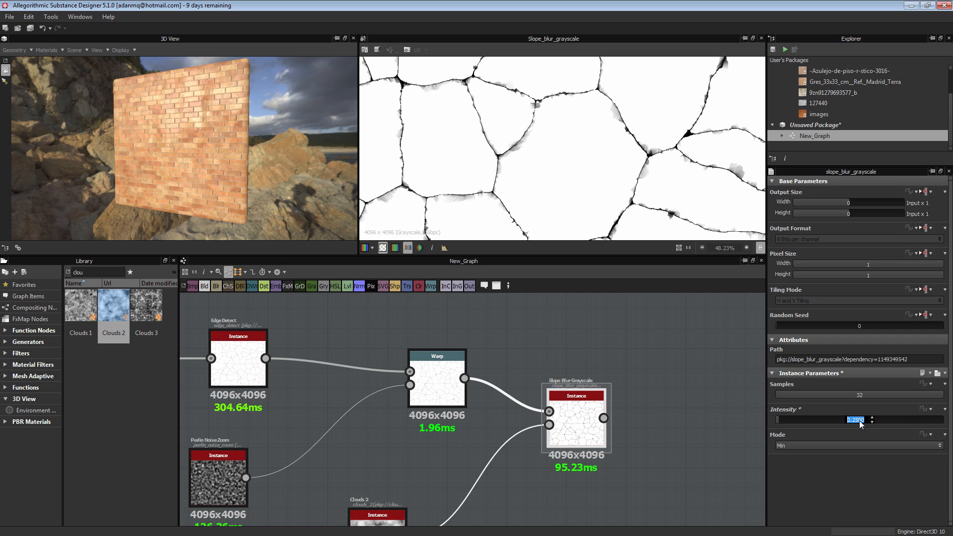
Select the whole group of crack nodes and move it closer to the brick network.
{"action": "scroll", "coordinate": [571, 400], "scroll_direction": "down", "scroll_amount": 4}
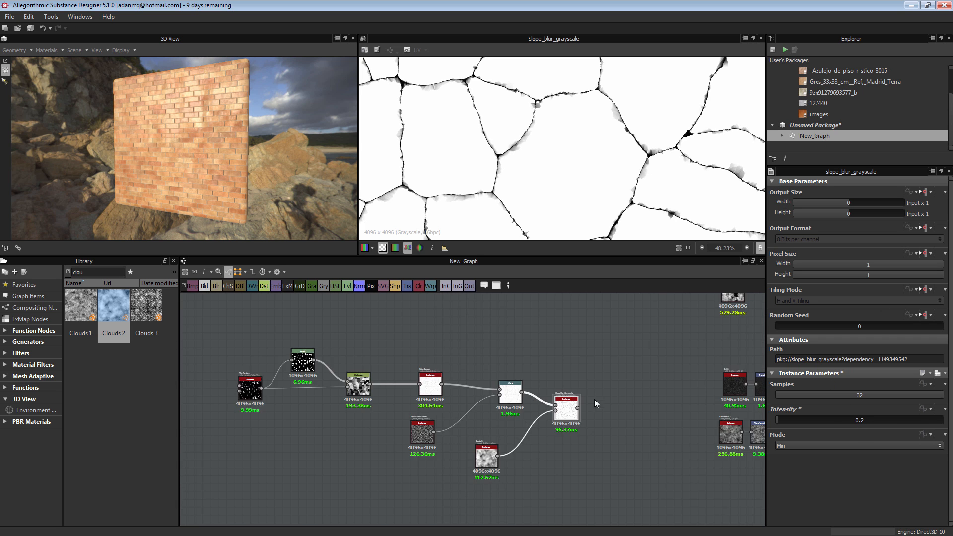
{"action": "middle_click_drag", "start_coordinate": [597, 404], "coordinate": [430, 349]}
{"action": "scroll", "coordinate": [401, 342], "scroll_direction": "down", "scroll_amount": 2}
{"action": "left_click_drag", "start_coordinate": [412, 410], "coordinate": [246, 315]}
{"action": "left_click_drag", "start_coordinate": [402, 343], "coordinate": [428, 340]}
Make room around the Tile Generator node that shapes the bricks and insert a Blend node on its output.
{"action": "scroll", "coordinate": [552, 350], "scroll_direction": "up", "scroll_amount": 3}
{"action": "scroll", "coordinate": [551, 349], "scroll_direction": "up", "scroll_amount": 3}
{"action": "left_click", "coordinate": [596, 413]}
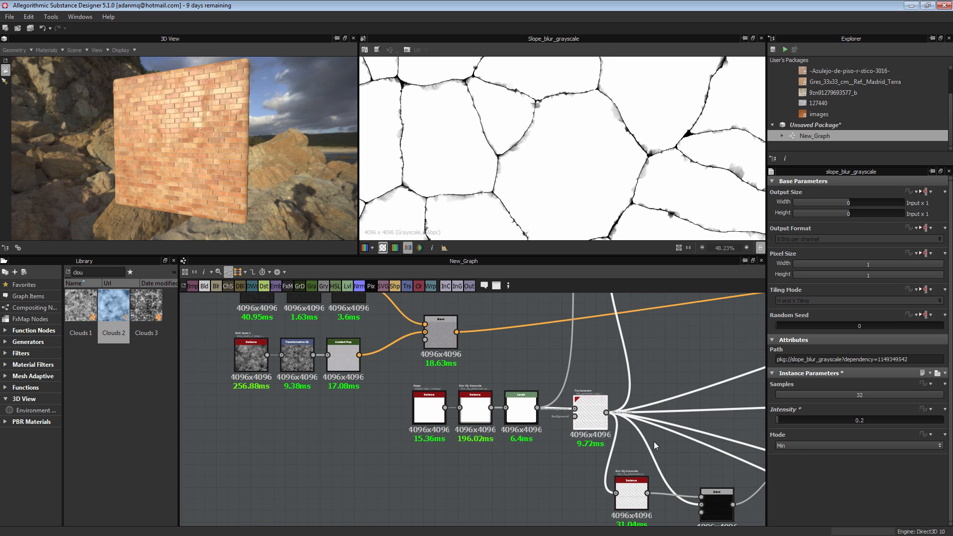
{"action": "middle_click_drag", "start_coordinate": [655, 444], "coordinate": [586, 357]}
{"action": "left_click_drag", "start_coordinate": [571, 405], "coordinate": [593, 418]}
{"action": "left_click_drag", "start_coordinate": [652, 421], "coordinate": [698, 433]}
{"action": "left_click_drag", "start_coordinate": [590, 418], "coordinate": [614, 418]}
{"action": "middle_click_drag", "start_coordinate": [526, 325], "coordinate": [527, 393]}
{"action": "left_click", "coordinate": [527, 393]}
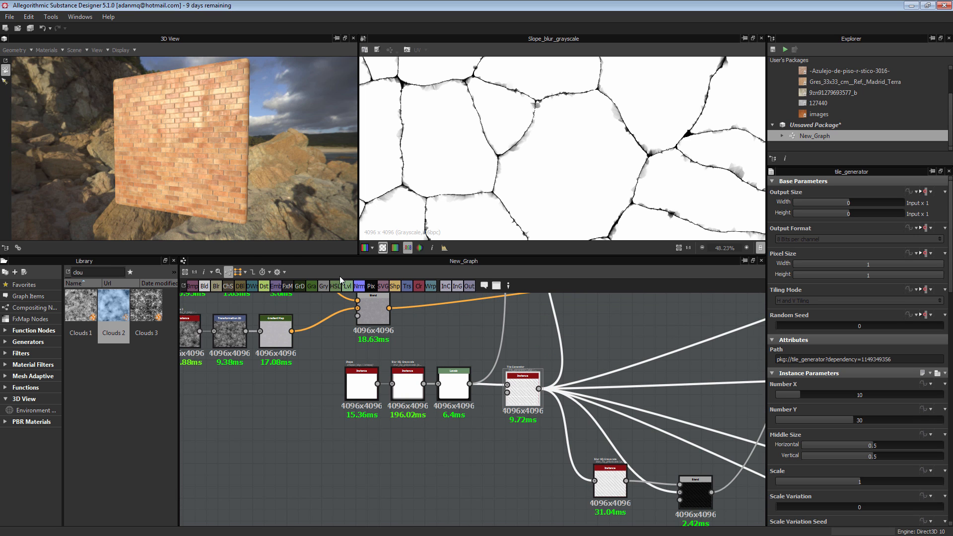
{"action": "left_click", "coordinate": [205, 286]}
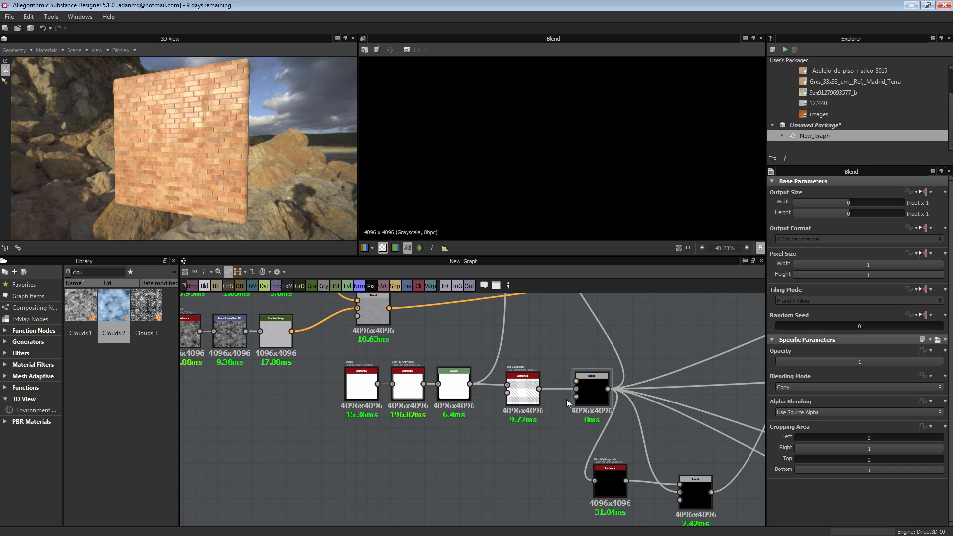
Connect the Slope Blur crack output to the new Blend node and set its Blending Mode to Multiply.
{"action": "middle_click_drag", "start_coordinate": [384, 385], "coordinate": [411, 419]}
{"action": "scroll", "coordinate": [417, 421], "scroll_direction": "down", "scroll_amount": 1}
{"action": "middle_click_drag", "start_coordinate": [406, 481], "coordinate": [432, 421]}
{"action": "middle_click_drag", "start_coordinate": [186, 318], "coordinate": [289, 359]}
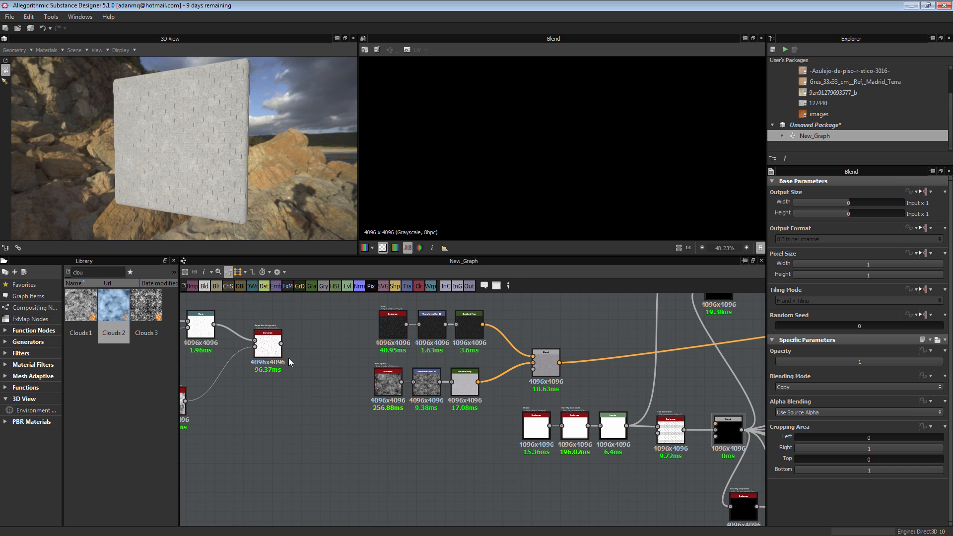
{"action": "left_click_drag", "start_coordinate": [730, 435], "coordinate": [718, 423]}
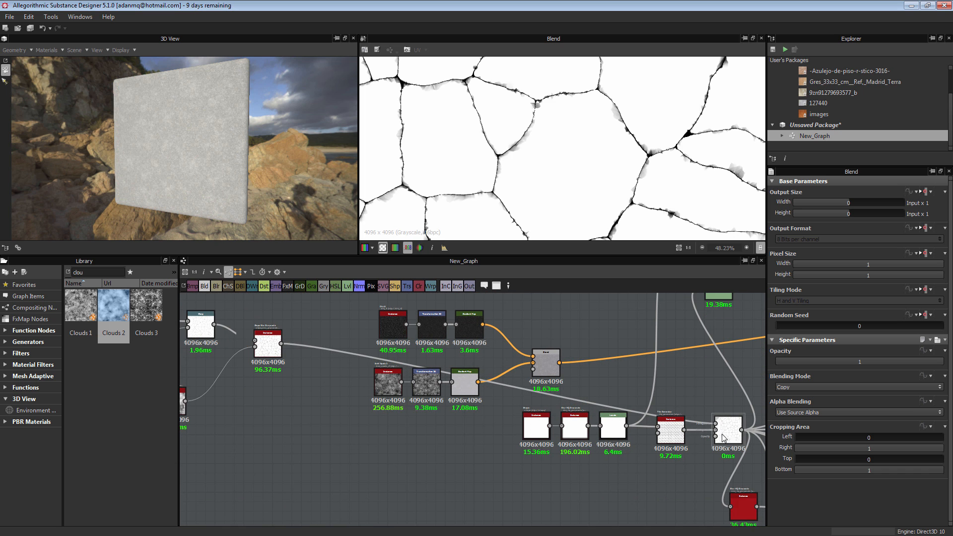
{"action": "middle_click_drag", "start_coordinate": [719, 379], "coordinate": [658, 354]}
{"action": "left_click", "coordinate": [794, 386]}
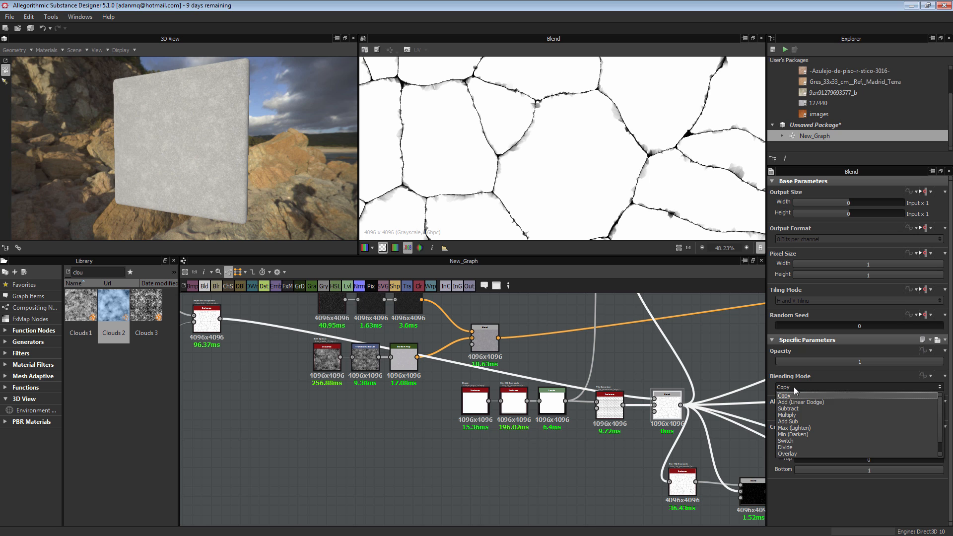
{"action": "left_click", "coordinate": [776, 415]}
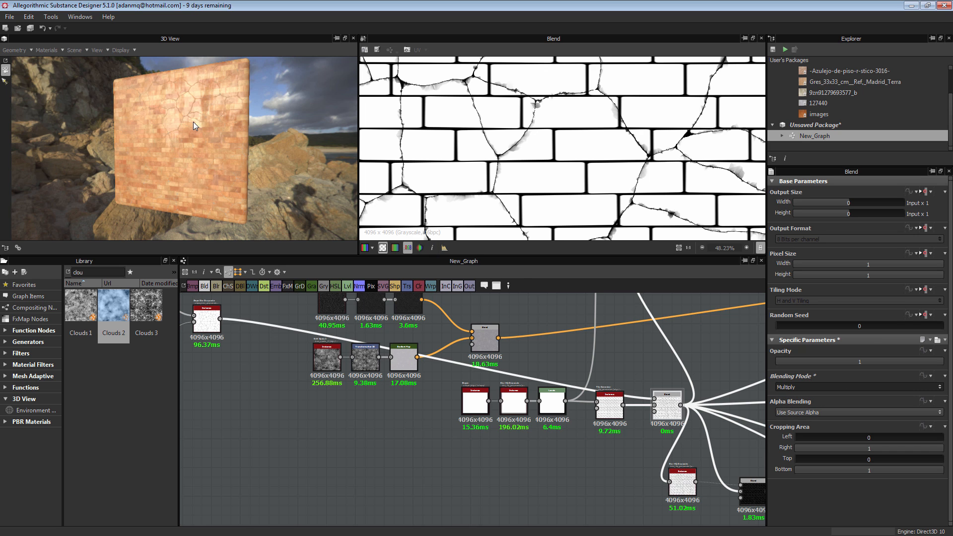
Examine the cracks across the bricks in the 3D view and in the Blend node's output.
{"action": "scroll", "coordinate": [212, 112], "scroll_direction": "up", "scroll_amount": 5}
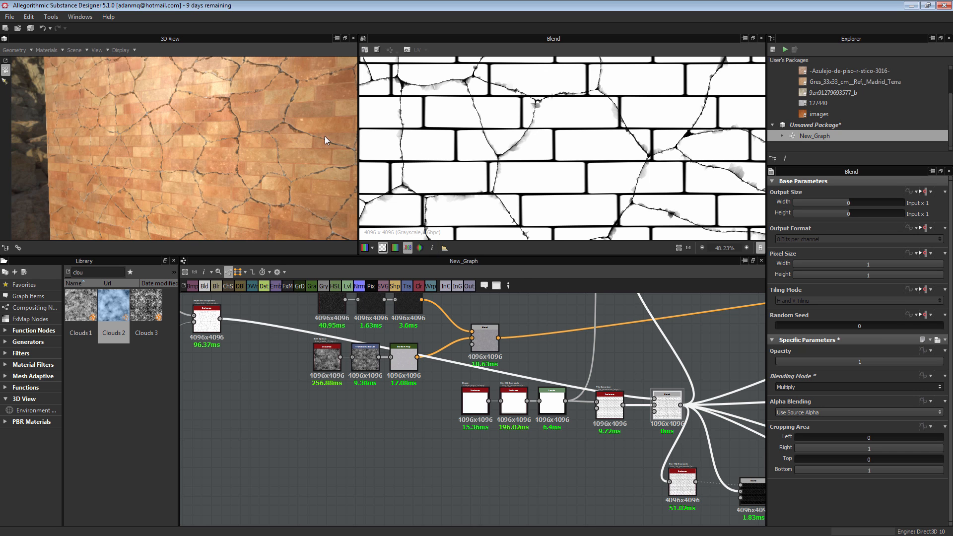
{"action": "left_click_drag", "start_coordinate": [263, 112], "coordinate": [204, 78]}
{"action": "scroll", "coordinate": [594, 174], "scroll_direction": "down", "scroll_amount": 5}
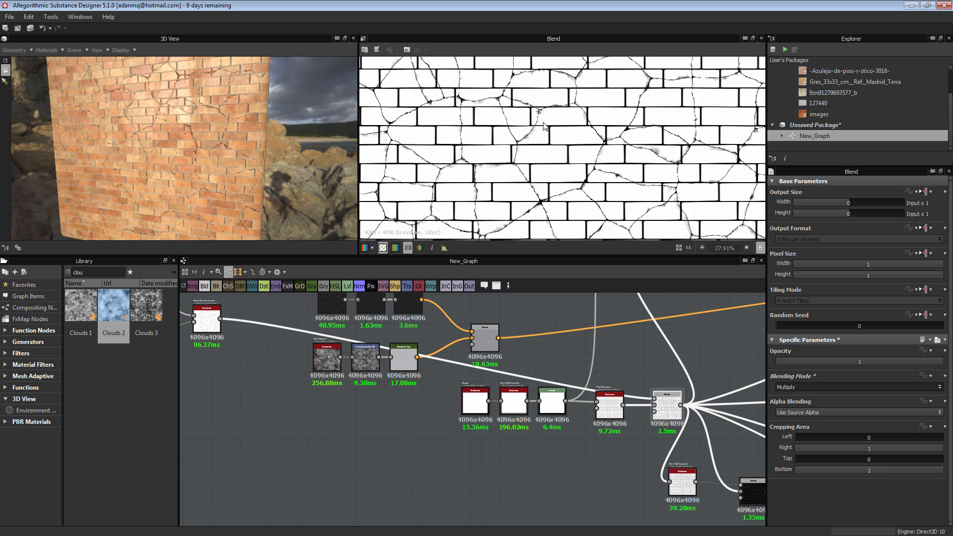
{"action": "scroll", "coordinate": [593, 173], "scroll_direction": "up", "scroll_amount": 6}
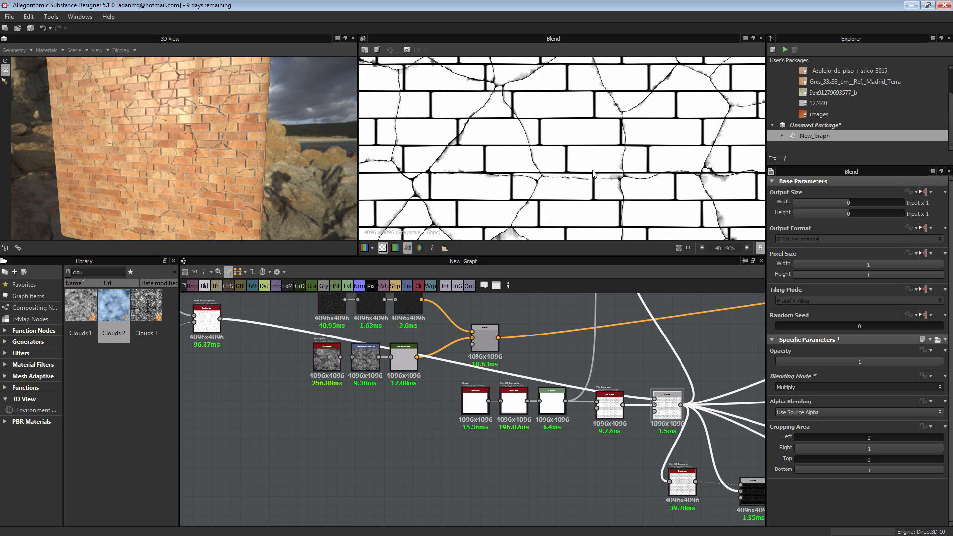
Examine the brick colour Blend output and the output of the Directional Warp node in the colour branch.
{"action": "scroll", "coordinate": [621, 355], "scroll_direction": "down", "scroll_amount": 8}
{"action": "middle_click_drag", "start_coordinate": [653, 332], "coordinate": [566, 364]}
{"action": "scroll", "coordinate": [575, 354], "scroll_direction": "up", "scroll_amount": 5}
{"action": "scroll", "coordinate": [561, 355], "scroll_direction": "up", "scroll_amount": 7}
{"action": "left_click_drag", "start_coordinate": [548, 367], "coordinate": [549, 360]}
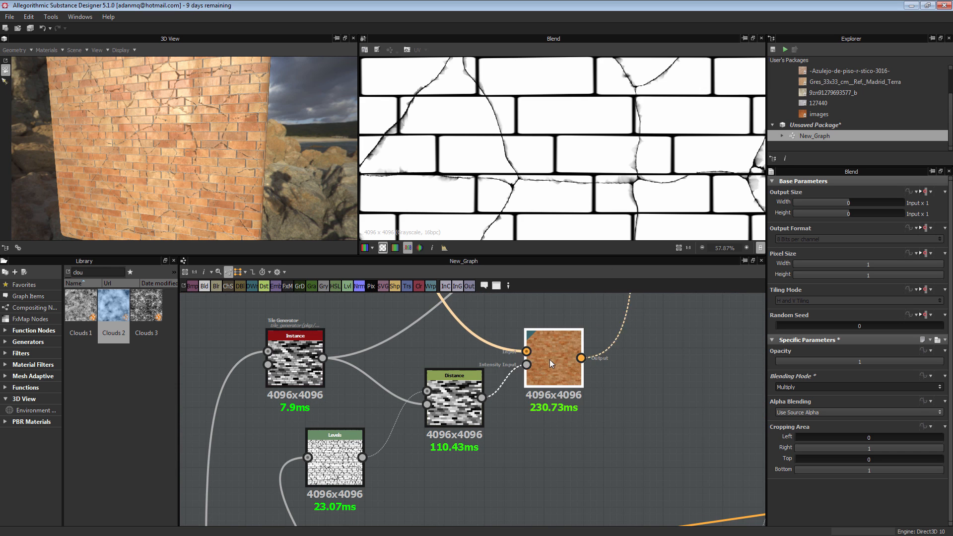
{"action": "scroll", "coordinate": [549, 347], "scroll_direction": "down", "scroll_amount": 3}
{"action": "middle_click_drag", "start_coordinate": [617, 332], "coordinate": [496, 451]}
{"action": "scroll", "coordinate": [516, 385], "scroll_direction": "up", "scroll_amount": 3}
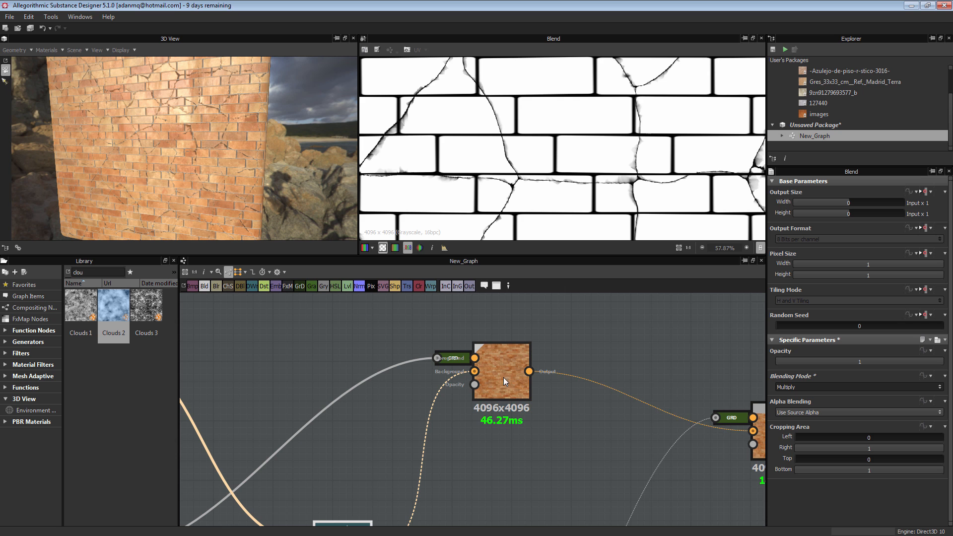
{"action": "left_click_drag", "start_coordinate": [503, 368], "coordinate": [512, 369]}
{"action": "double_click", "coordinate": [512, 369]}
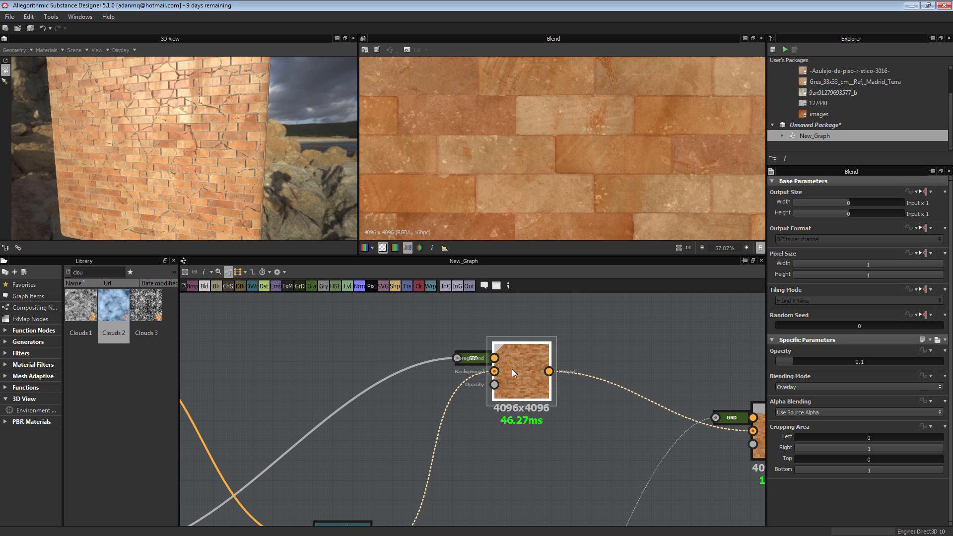
{"action": "scroll", "coordinate": [511, 371], "scroll_direction": "down", "scroll_amount": 4}
{"action": "middle_click_drag", "start_coordinate": [468, 422], "coordinate": [519, 289]}
{"action": "double_click", "coordinate": [483, 332]}
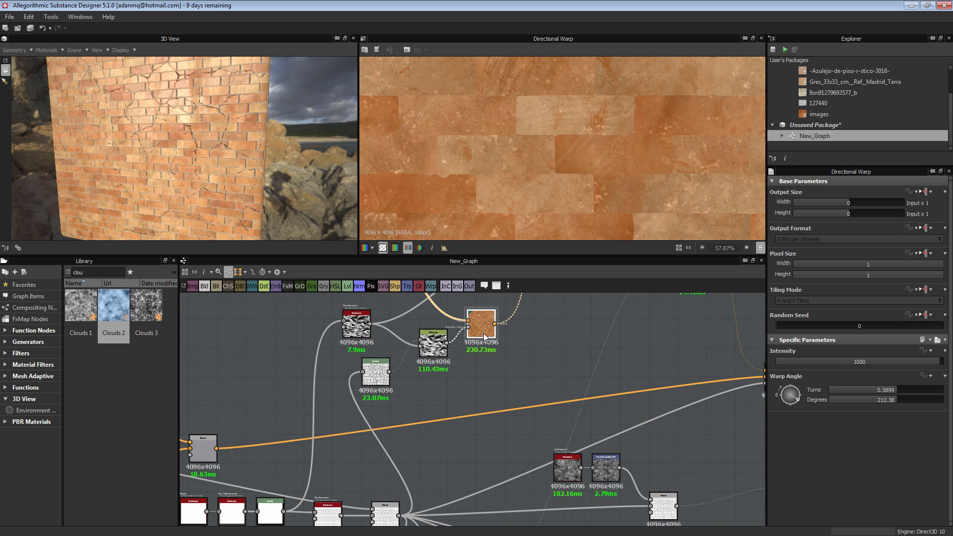
Duplicate the colour branch's Directional Warp node, keeping its intensity input linked to the brick Distance node.
{"action": "scroll", "coordinate": [410, 463], "scroll_direction": "down", "scroll_amount": 2}
{"action": "middle_click_drag", "start_coordinate": [411, 463], "coordinate": [478, 356]}
{"action": "scroll", "coordinate": [452, 402], "scroll_direction": "up", "scroll_amount": 3}
{"action": "middle_click_drag", "start_coordinate": [452, 402], "coordinate": [486, 365]}
{"action": "left_click", "coordinate": [505, 346]}
{"action": "left_click_drag", "start_coordinate": [434, 439], "coordinate": [631, 522]}
{"action": "middle_click_drag", "start_coordinate": [631, 521], "coordinate": [475, 470]}
{"action": "left_click_drag", "start_coordinate": [474, 421], "coordinate": [655, 446]}
{"action": "scroll", "coordinate": [487, 336], "scroll_direction": "down", "scroll_amount": 4}
{"action": "middle_click_drag", "start_coordinate": [487, 336], "coordinate": [470, 385]}
{"action": "scroll", "coordinate": [502, 330], "scroll_direction": "up", "scroll_amount": 1}
{"action": "scroll", "coordinate": [552, 339], "scroll_direction": "down", "scroll_amount": 1}
{"action": "left_click", "coordinate": [527, 345]}
{"action": "scroll", "coordinate": [552, 361], "scroll_direction": "up", "scroll_amount": 3}
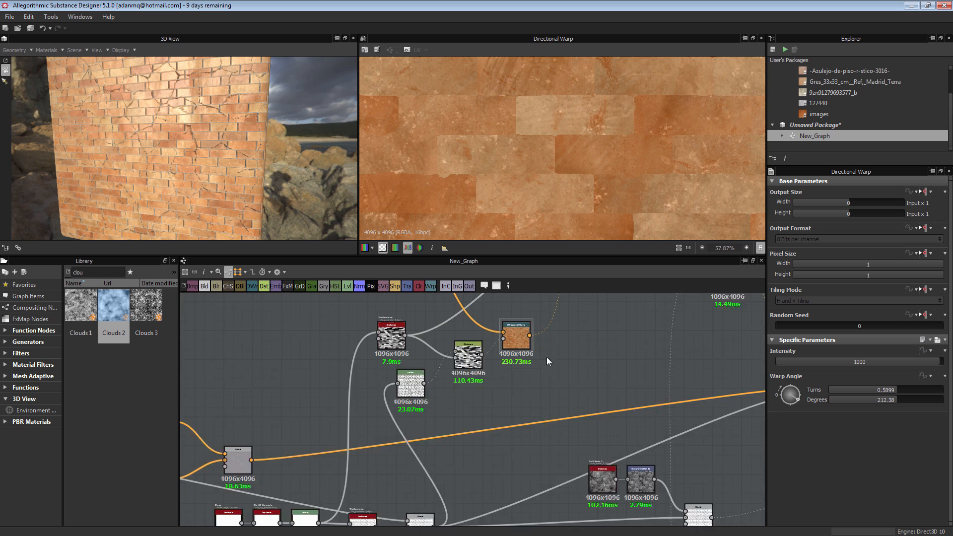
{"action": "key", "text": "ctrl+d"}
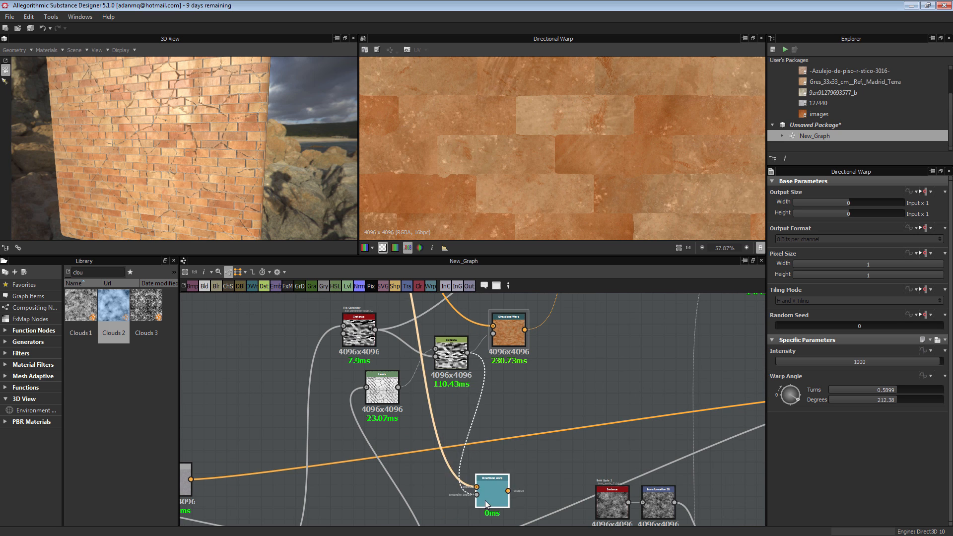
Feed the cracks' Slope Blur output into the duplicated Directional Warp and view the cracks broken up per brick.
{"action": "middle_click_drag", "start_coordinate": [484, 501], "coordinate": [532, 322]}
{"action": "middle_click_drag", "start_coordinate": [456, 432], "coordinate": [626, 501]}
{"action": "scroll", "coordinate": [401, 416], "scroll_direction": "down", "scroll_amount": 3}
{"action": "middle_click_drag", "start_coordinate": [325, 377], "coordinate": [383, 374]}
{"action": "left_click_drag", "start_coordinate": [619, 501], "coordinate": [612, 445]}
{"action": "scroll", "coordinate": [580, 149], "scroll_direction": "down", "scroll_amount": 6}
{"action": "scroll", "coordinate": [569, 140], "scroll_direction": "up", "scroll_amount": 2}
{"action": "scroll", "coordinate": [499, 135], "scroll_direction": "up", "scroll_amount": 1}
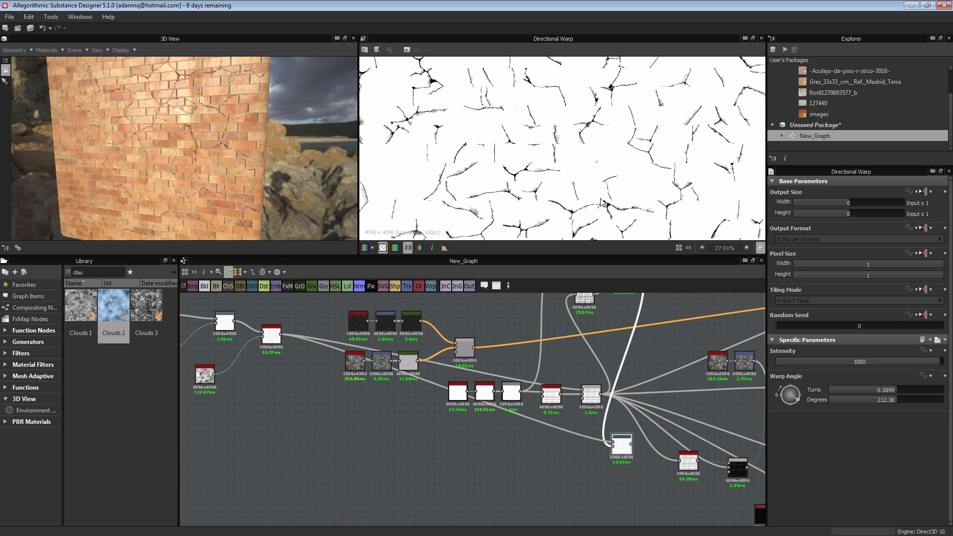
Place the duplicated Directional Warp above the brick Tile Generator and move the crack Blend node farther away to make room.
{"action": "middle_click_drag", "start_coordinate": [584, 395], "coordinate": [412, 351]}
{"action": "scroll", "coordinate": [450, 426], "scroll_direction": "up", "scroll_amount": 3}
{"action": "middle_click_drag", "start_coordinate": [474, 356], "coordinate": [569, 462]}
{"action": "left_click_drag", "start_coordinate": [544, 491], "coordinate": [487, 421]}
{"action": "scroll", "coordinate": [458, 353], "scroll_direction": "up", "scroll_amount": 3}
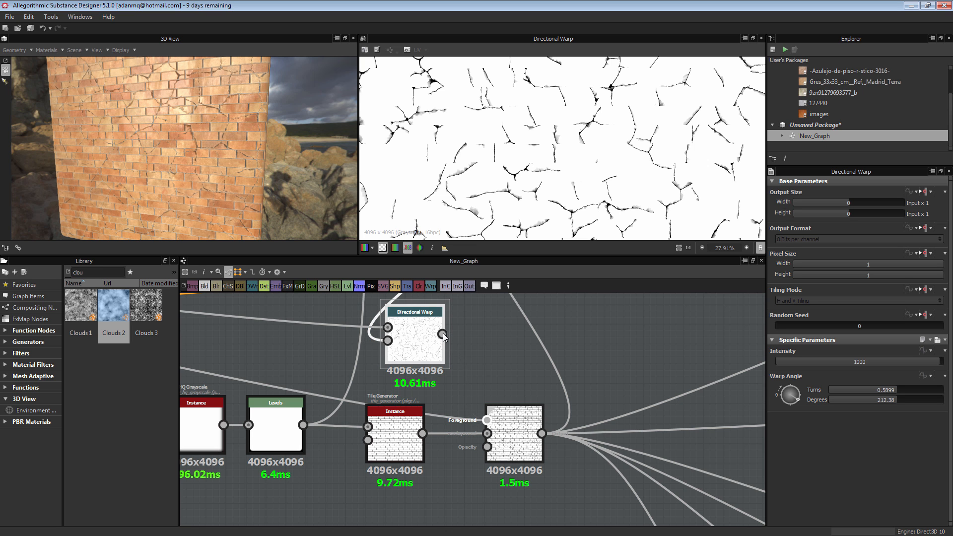
{"action": "scroll", "coordinate": [467, 351], "scroll_direction": "down", "scroll_amount": 3}
{"action": "middle_click_drag", "start_coordinate": [472, 355], "coordinate": [482, 362]}
{"action": "left_click_drag", "start_coordinate": [512, 407], "coordinate": [592, 412]}
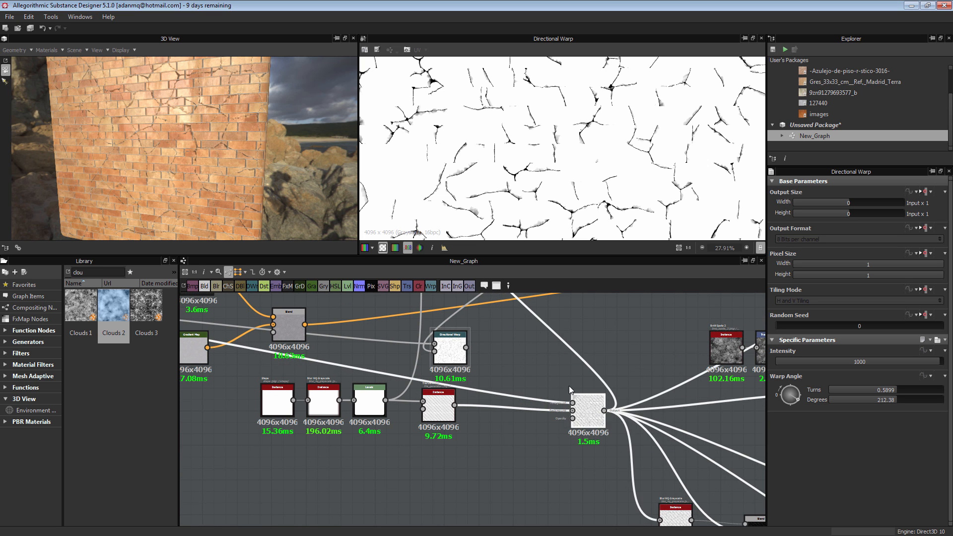
Remove the direct crack link from the Blend node and reconnect the Levels node's input to the Tile Generator output.
{"action": "left_click", "coordinate": [498, 397]}
{"action": "left_click", "coordinate": [453, 353]}
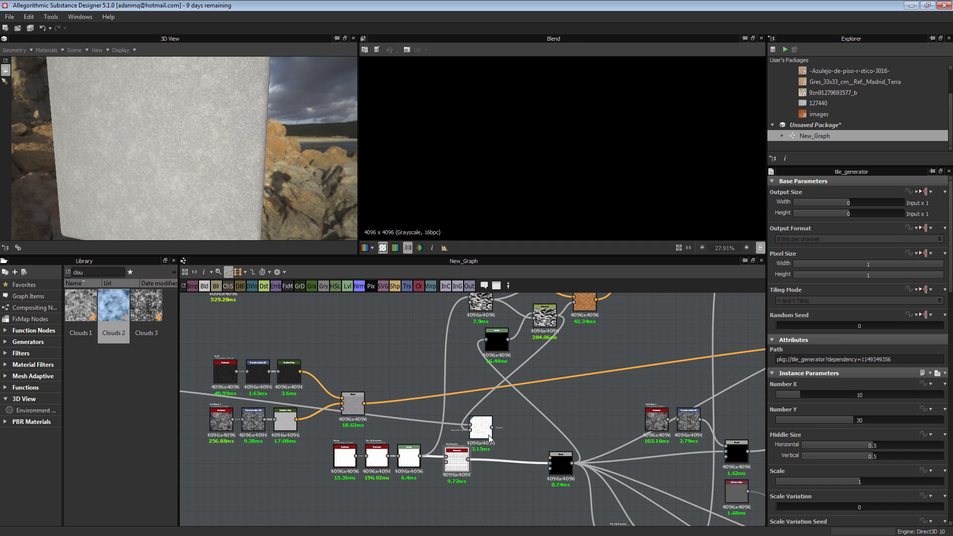
{"action": "left_click_drag", "start_coordinate": [479, 431], "coordinate": [495, 430]}
{"action": "scroll", "coordinate": [480, 443], "scroll_direction": "up", "scroll_amount": 2}
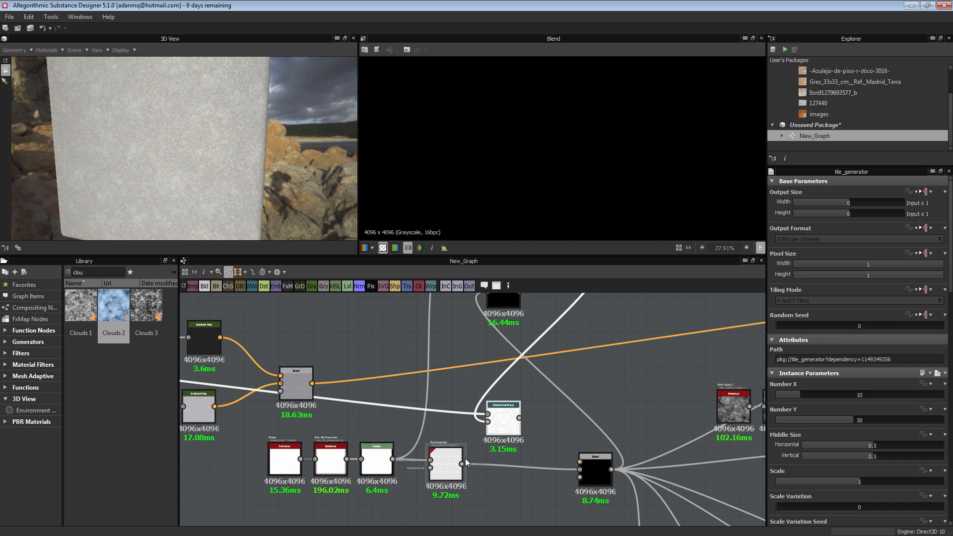
{"action": "middle_click_drag", "start_coordinate": [465, 460], "coordinate": [451, 508]}
{"action": "left_click_drag", "start_coordinate": [478, 342], "coordinate": [475, 343]}
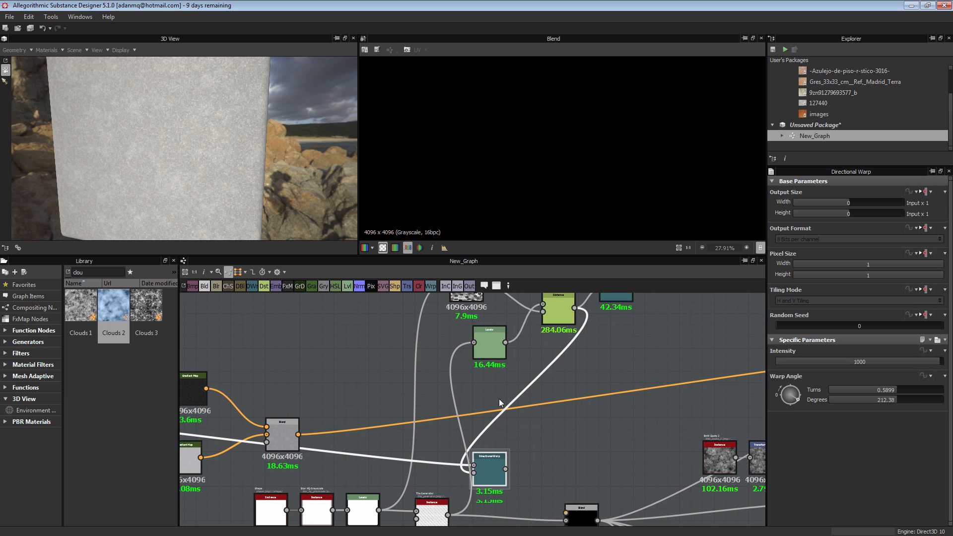
Connect the duplicated Directional Warp's output to the Foreground input of the crack Blend node.
{"action": "middle_click_drag", "start_coordinate": [534, 489], "coordinate": [518, 405]}
{"action": "left_click_drag", "start_coordinate": [472, 393], "coordinate": [483, 394]}
{"action": "scroll", "coordinate": [503, 395], "scroll_direction": "up", "scroll_amount": 3}
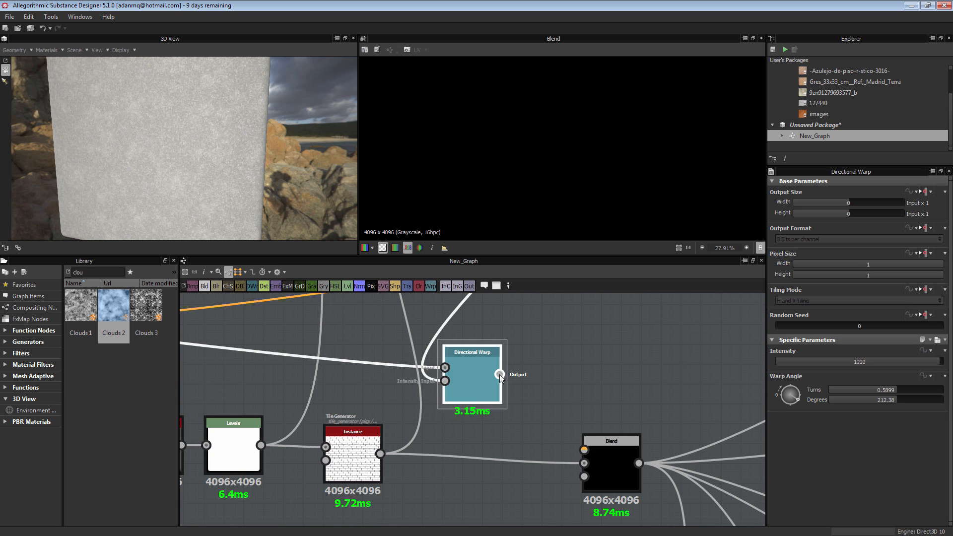
{"action": "left_click_drag", "start_coordinate": [587, 454], "coordinate": [585, 450]}
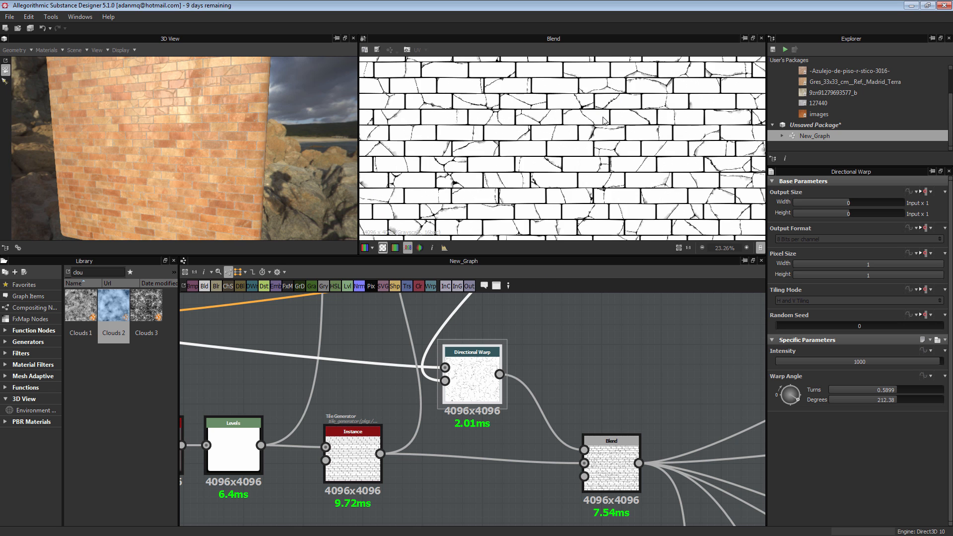
Examine the offset cracks up close in the Blend output and on the bricks in the 3D view.
{"action": "scroll", "coordinate": [611, 115], "scroll_direction": "up", "scroll_amount": 2}
{"action": "scroll", "coordinate": [234, 143], "scroll_direction": "up", "scroll_amount": 3}
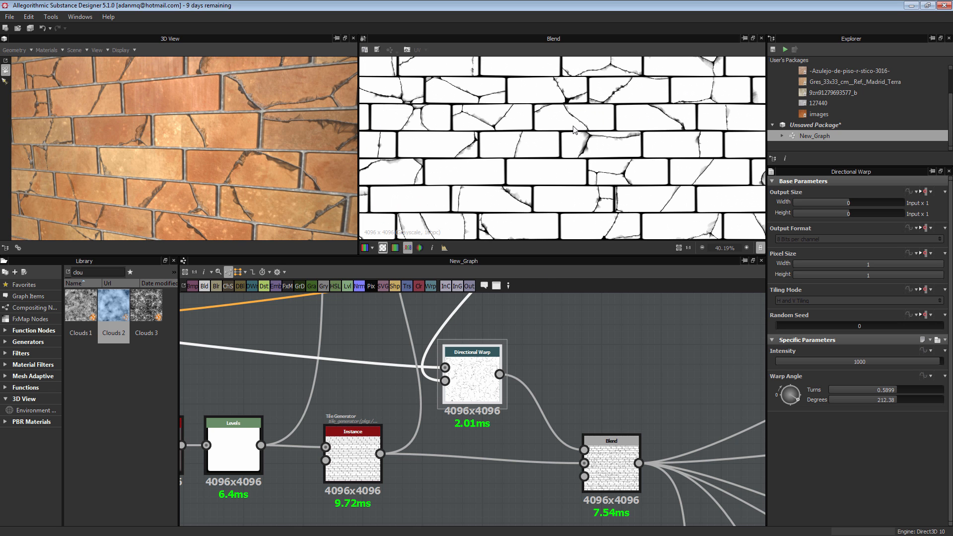
{"action": "scroll", "coordinate": [544, 175], "scroll_direction": "up", "scroll_amount": 1}
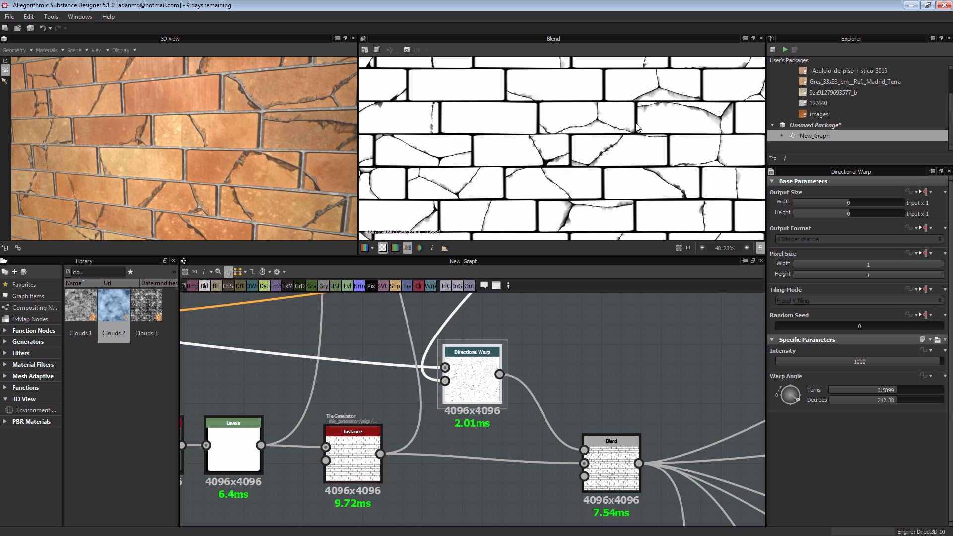
{"action": "scroll", "coordinate": [299, 147], "scroll_direction": "up", "scroll_amount": 3}
{"action": "scroll", "coordinate": [298, 147], "scroll_direction": "down", "scroll_amount": 3}
{"action": "middle_click_drag", "start_coordinate": [299, 147], "coordinate": [261, 168]}
{"action": "scroll", "coordinate": [262, 171], "scroll_direction": "up", "scroll_amount": 3}
{"action": "left_click_drag", "start_coordinate": [261, 172], "coordinate": [263, 171]}
Lower the Intensity of the cracks' Slope Blur Grayscale node, trying 0.05 and settling on 0.025.
{"action": "middle_click_drag", "start_coordinate": [400, 398], "coordinate": [490, 385]}
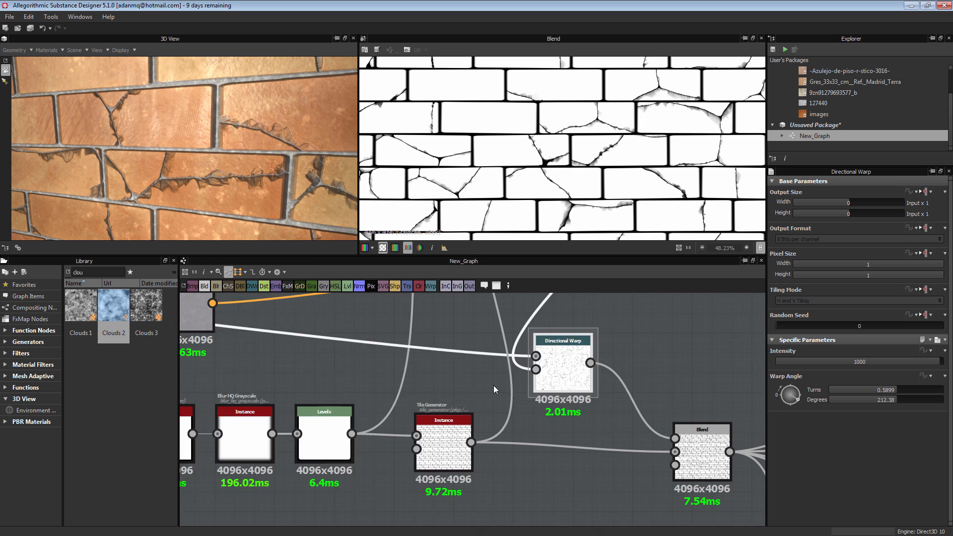
{"action": "scroll", "coordinate": [401, 404], "scroll_direction": "down", "scroll_amount": 5}
{"action": "middle_click_drag", "start_coordinate": [302, 410], "coordinate": [532, 407]}
{"action": "middle_click_drag", "start_coordinate": [355, 421], "coordinate": [503, 439]}
{"action": "scroll", "coordinate": [442, 371], "scroll_direction": "up", "scroll_amount": 4}
{"action": "scroll", "coordinate": [442, 372], "scroll_direction": "up", "scroll_amount": 2}
{"action": "middle_click_drag", "start_coordinate": [432, 368], "coordinate": [409, 440]}
{"action": "scroll", "coordinate": [409, 441], "scroll_direction": "up", "scroll_amount": 2}
{"action": "double_click", "coordinate": [511, 392]}
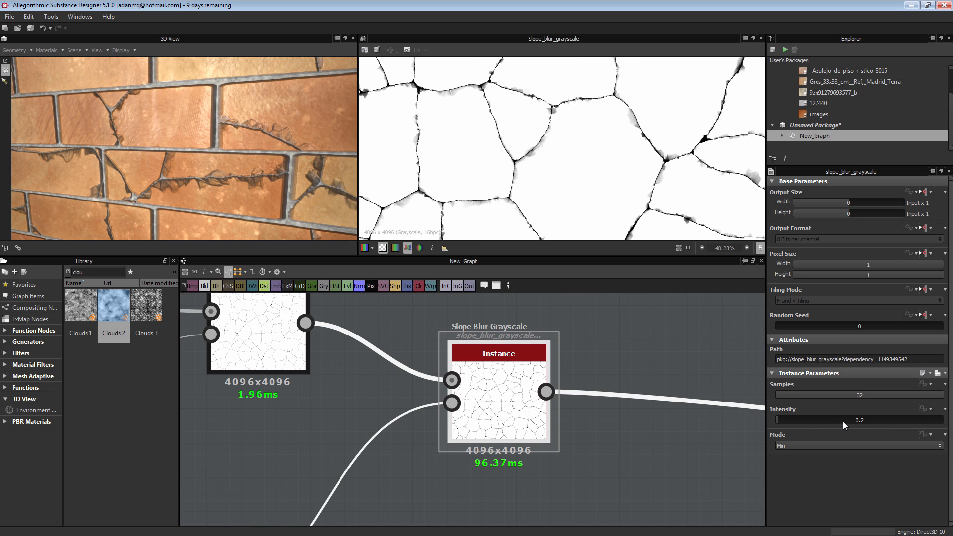
{"action": "double_click", "coordinate": [844, 421]}
{"action": "type", "text": "0.0"}
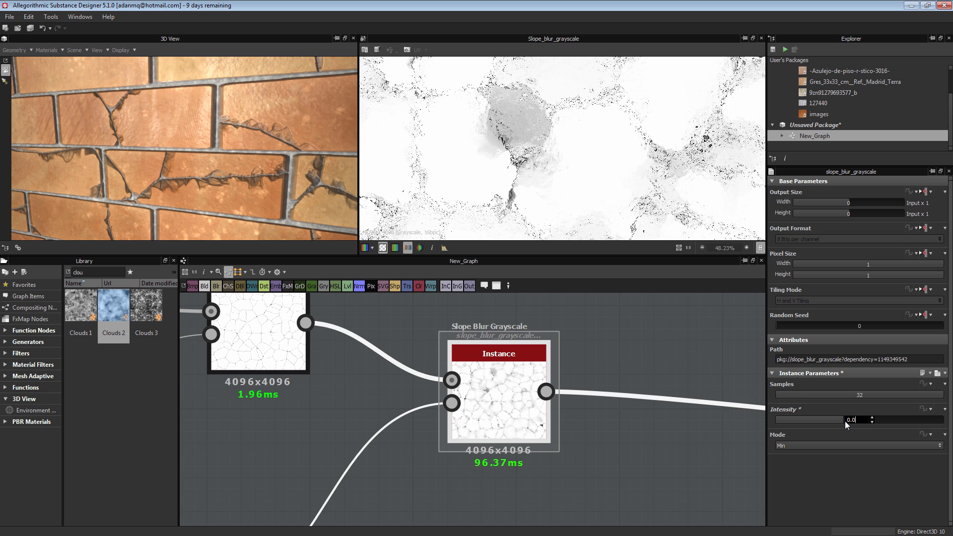
{"action": "type", "text": "5"}
{"action": "key", "text": "Return"}
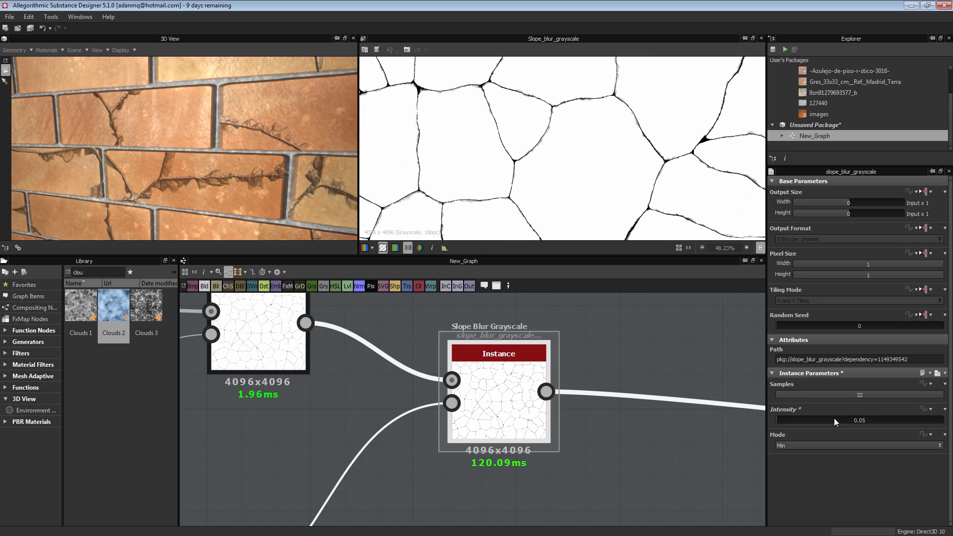
{"action": "double_click", "coordinate": [860, 420]}
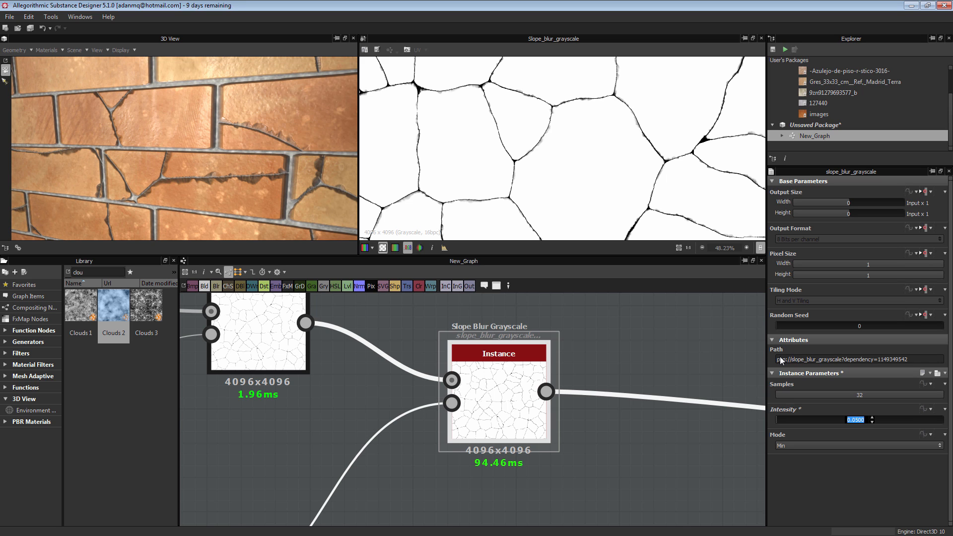
{"action": "key", "text": "Return"}
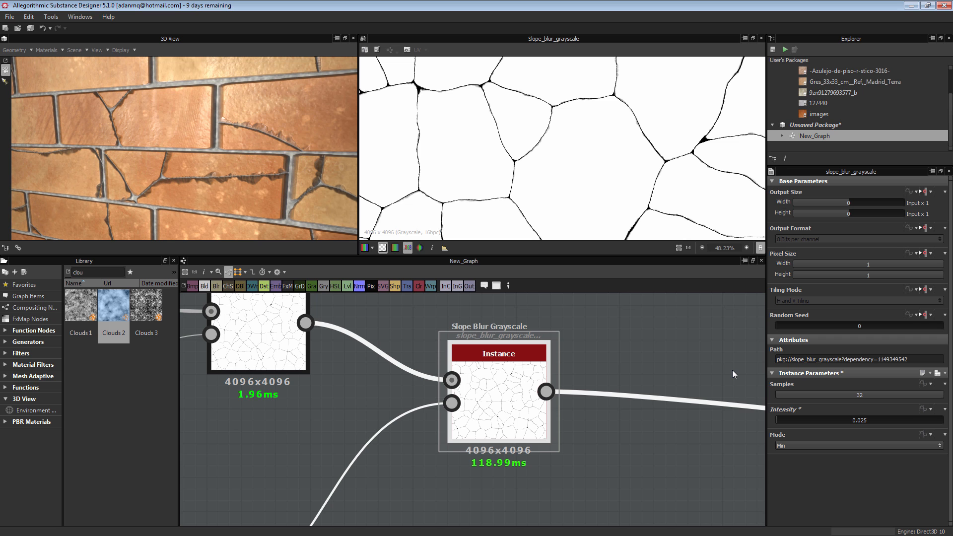
Set the Edge Width of the cracks' Edge Detect node to 0.5.
{"action": "scroll", "coordinate": [285, 165], "scroll_direction": "down", "scroll_amount": 5}
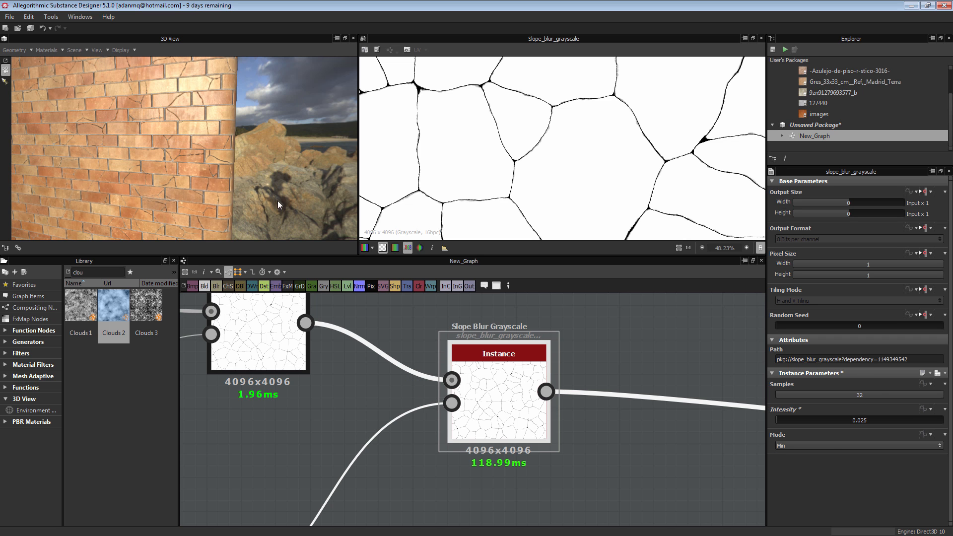
{"action": "middle_click_drag", "start_coordinate": [287, 358], "coordinate": [491, 413]}
{"action": "middle_click_drag", "start_coordinate": [389, 402], "coordinate": [585, 434]}
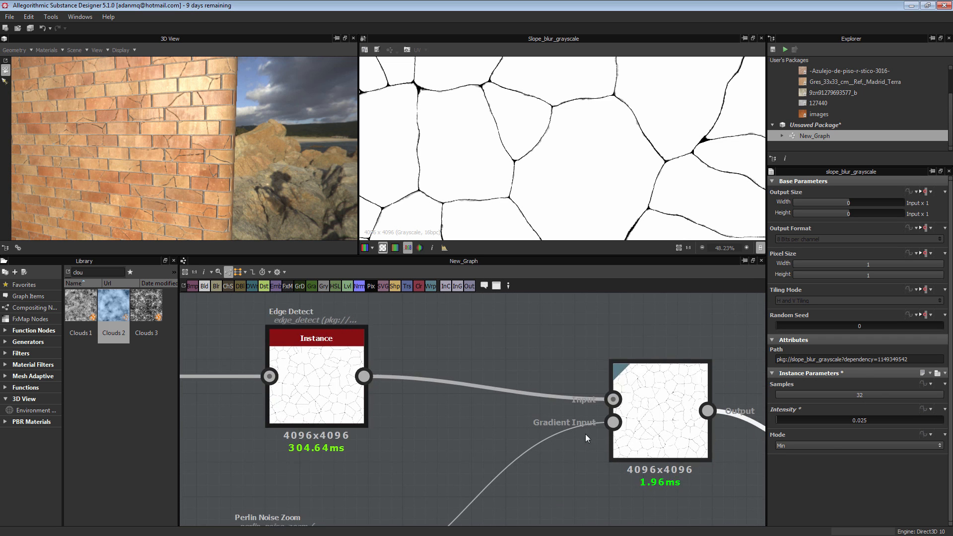
{"action": "middle_click_drag", "start_coordinate": [272, 381], "coordinate": [460, 379]}
{"action": "double_click", "coordinate": [505, 371]}
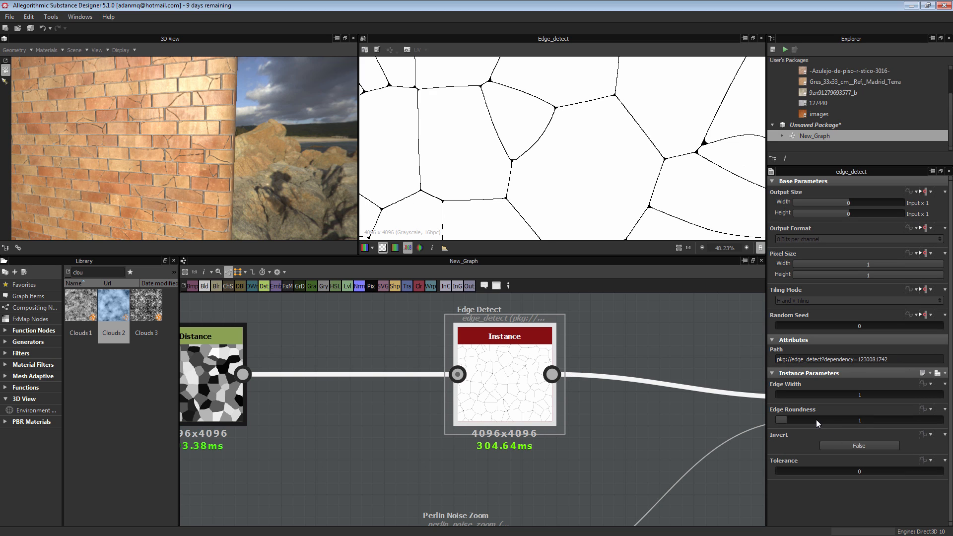
{"action": "double_click", "coordinate": [825, 397]}
{"action": "type", "text": "0.5"}
{"action": "key", "text": "Return"}
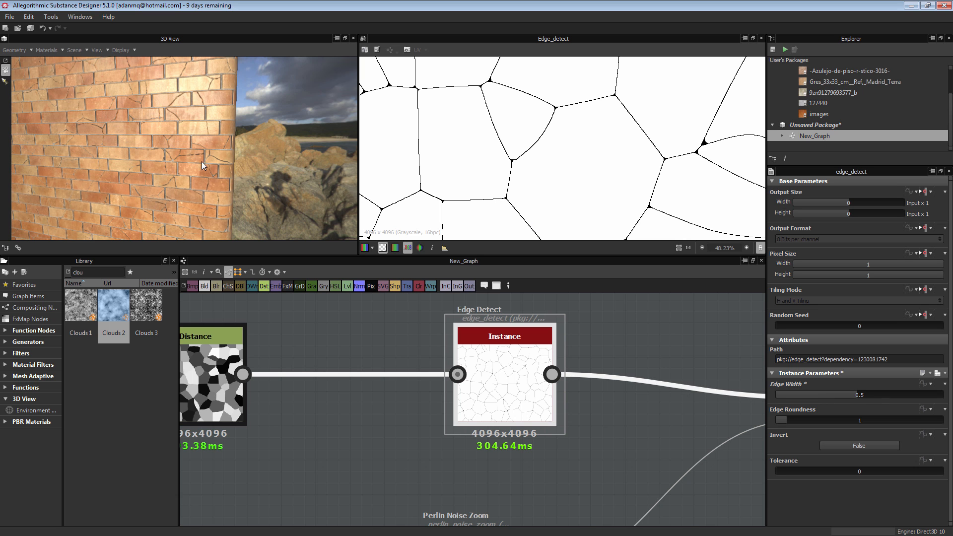
Inspect the thinner cracks on the brick wall in the 3D view from near and far.
{"action": "scroll", "coordinate": [213, 177], "scroll_direction": "down", "scroll_amount": 3}
{"action": "scroll", "coordinate": [213, 177], "scroll_direction": "up", "scroll_amount": 7}
{"action": "scroll", "coordinate": [213, 177], "scroll_direction": "down", "scroll_amount": 2}
{"action": "scroll", "coordinate": [214, 177], "scroll_direction": "down", "scroll_amount": 3}
{"action": "left_click_drag", "start_coordinate": [289, 181], "coordinate": [269, 155]}
{"action": "scroll", "coordinate": [278, 172], "scroll_direction": "down", "scroll_amount": 3}
{"action": "scroll", "coordinate": [268, 156], "scroll_direction": "down", "scroll_amount": 2}
{"action": "scroll", "coordinate": [510, 352], "scroll_direction": "down", "scroll_amount": 6}
Rearrange the mortar colour nodes and the duplicated Directional Warp to clear space around the crack connections.
{"action": "middle_click_drag", "start_coordinate": [600, 382], "coordinate": [189, 370]}
{"action": "left_click_drag", "start_coordinate": [277, 328], "coordinate": [395, 324]}
{"action": "scroll", "coordinate": [531, 405], "scroll_direction": "up", "scroll_amount": 3}
{"action": "middle_click_drag", "start_coordinate": [531, 404], "coordinate": [425, 401]}
{"action": "left_click_drag", "start_coordinate": [425, 404], "coordinate": [425, 382]}
{"action": "left_click_drag", "start_coordinate": [507, 453], "coordinate": [606, 469]}
{"action": "left_click", "coordinate": [419, 365]}
Examine the outputs of the greyscale Tile Generator and the Distance node that drive the Directional Warp.
{"action": "scroll", "coordinate": [432, 363], "scroll_direction": "down", "scroll_amount": 2}
{"action": "scroll", "coordinate": [449, 380], "scroll_direction": "up", "scroll_amount": 4}
{"action": "scroll", "coordinate": [278, 342], "scroll_direction": "up", "scroll_amount": 2}
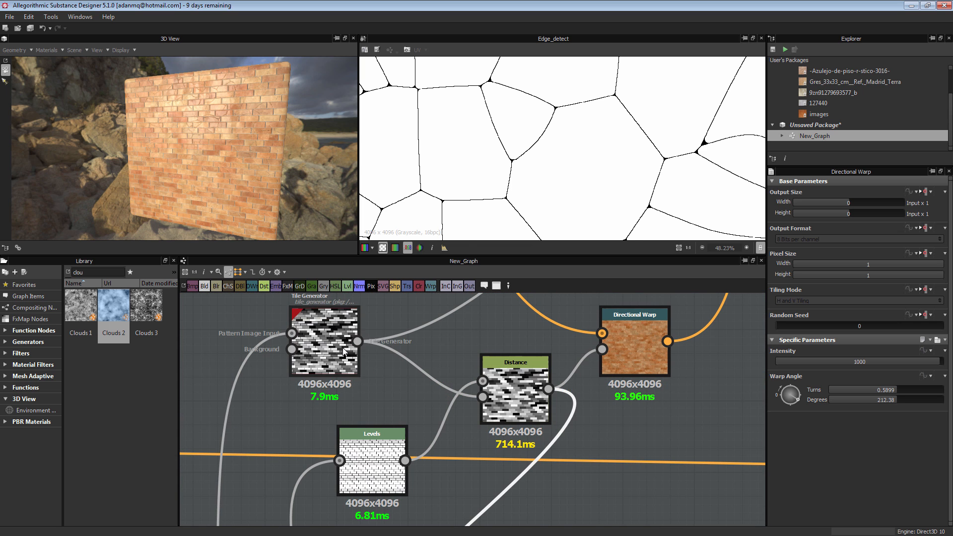
{"action": "double_click", "coordinate": [324, 343]}
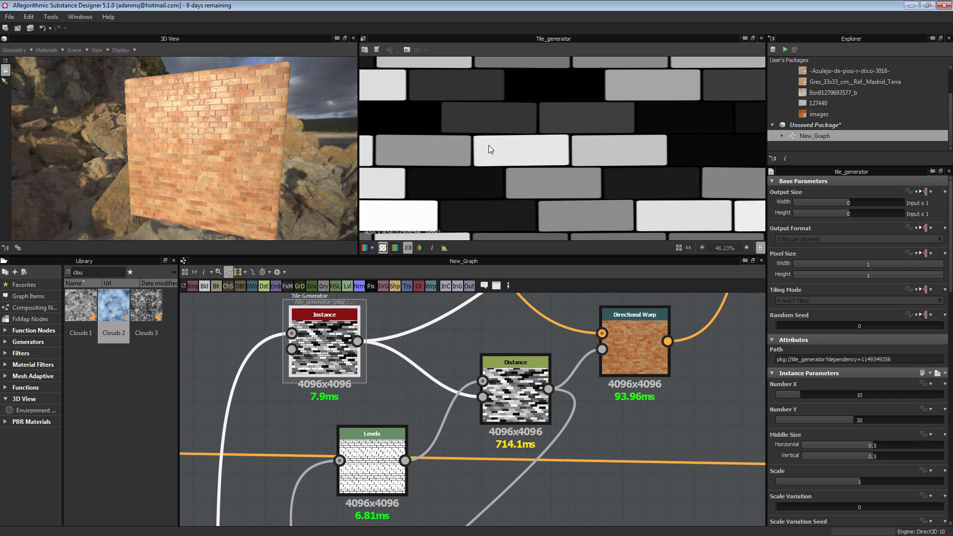
{"action": "double_click", "coordinate": [523, 380]}
{"action": "scroll", "coordinate": [526, 391], "scroll_direction": "down", "scroll_amount": 2}
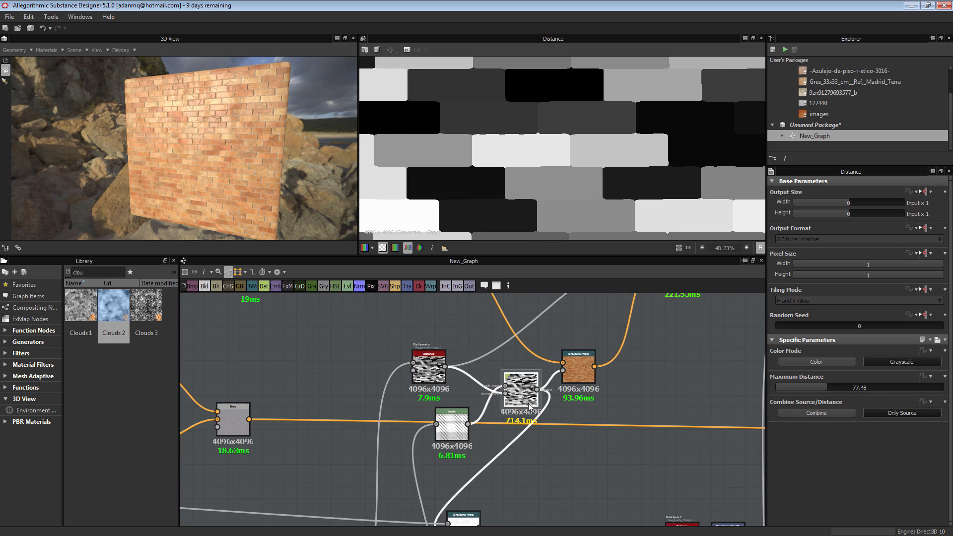
{"action": "scroll", "coordinate": [530, 406], "scroll_direction": "down", "scroll_amount": 1}
{"action": "middle_click_drag", "start_coordinate": [530, 406], "coordinate": [529, 342]}
Move the duplicated Directional Warp below the Distance node and view its crack output.
{"action": "left_click_drag", "start_coordinate": [489, 438], "coordinate": [555, 446]}
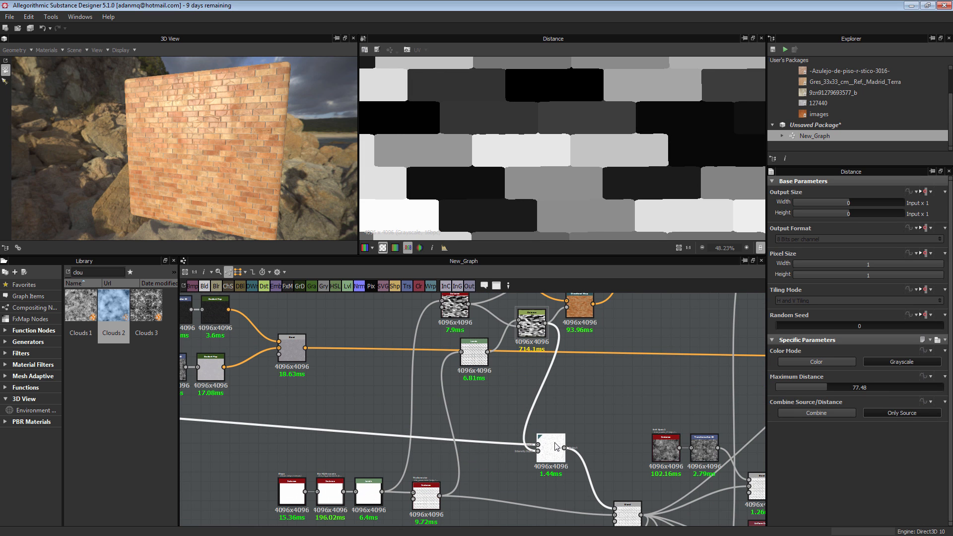
{"action": "scroll", "coordinate": [530, 404], "scroll_direction": "down", "scroll_amount": 2}
{"action": "middle_click_drag", "start_coordinate": [486, 371], "coordinate": [512, 383]}
{"action": "middle_click_drag", "start_coordinate": [473, 438], "coordinate": [460, 401]}
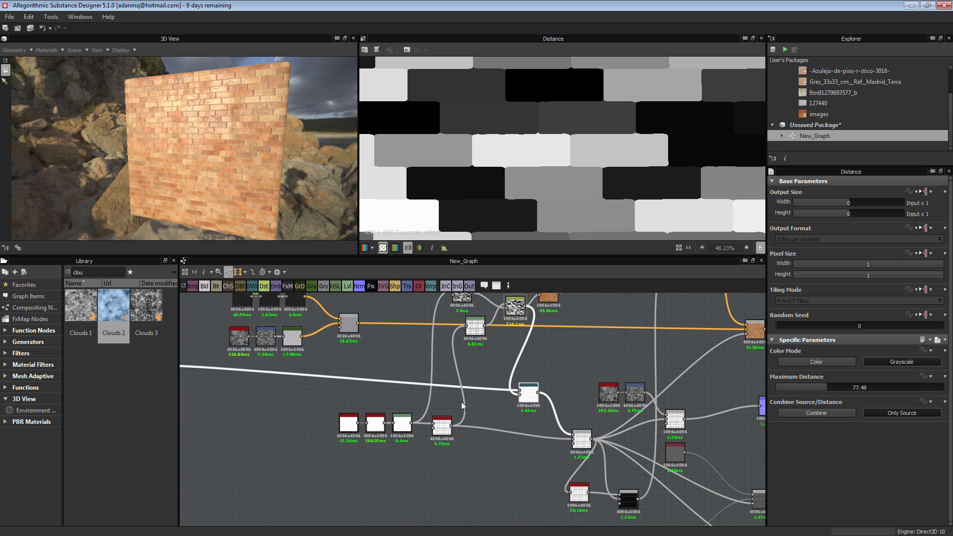
{"action": "double_click", "coordinate": [533, 395]}
{"action": "scroll", "coordinate": [516, 392], "scroll_direction": "up", "scroll_amount": 2}
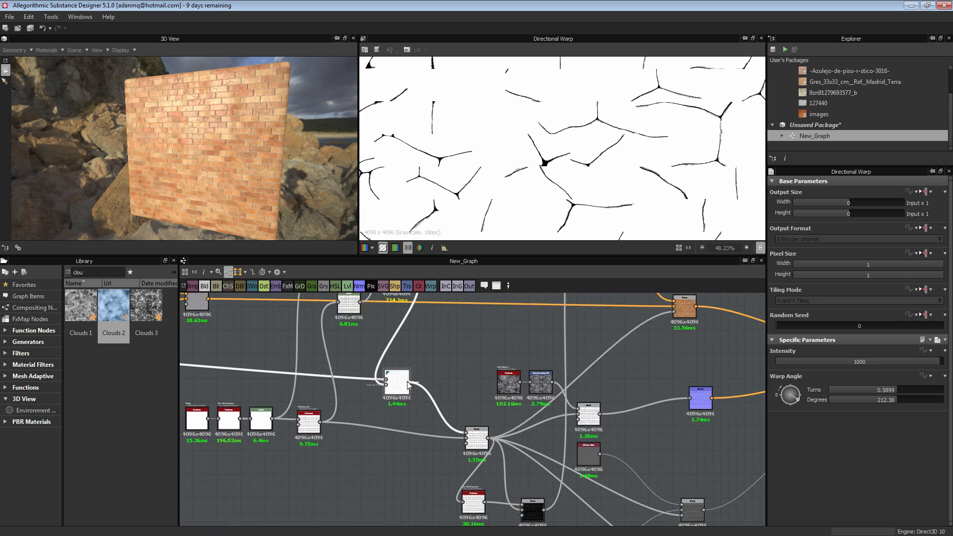
Tidy the graph by repositioning the duplicated Directional Warp and the crack Blend node beside the brick Tile Generator.
{"action": "middle_click_drag", "start_coordinate": [417, 454], "coordinate": [471, 446]}
{"action": "left_click_drag", "start_coordinate": [487, 448], "coordinate": [412, 447]}
{"action": "left_click_drag", "start_coordinate": [401, 388], "coordinate": [343, 388]}
{"action": "left_click", "coordinate": [416, 445]}
{"action": "middle_click_drag", "start_coordinate": [473, 417], "coordinate": [409, 318]}
{"action": "scroll", "coordinate": [408, 317], "scroll_direction": "up", "scroll_amount": 3}
{"action": "left_click_drag", "start_coordinate": [322, 359], "coordinate": [303, 358]}
{"action": "middle_click_drag", "start_coordinate": [278, 338], "coordinate": [426, 396]}
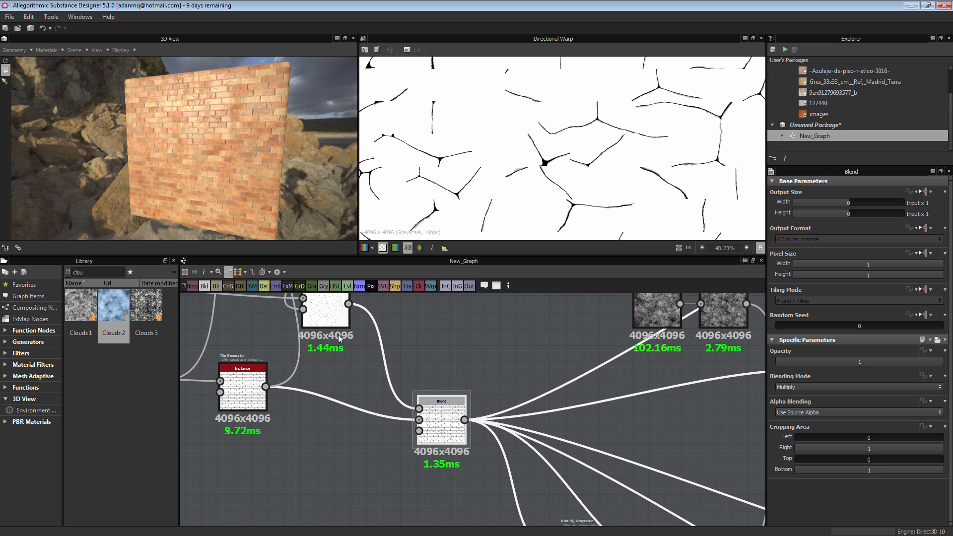
{"action": "left_click", "coordinate": [340, 317]}
{"action": "left_click_drag", "start_coordinate": [445, 418], "coordinate": [477, 419]}
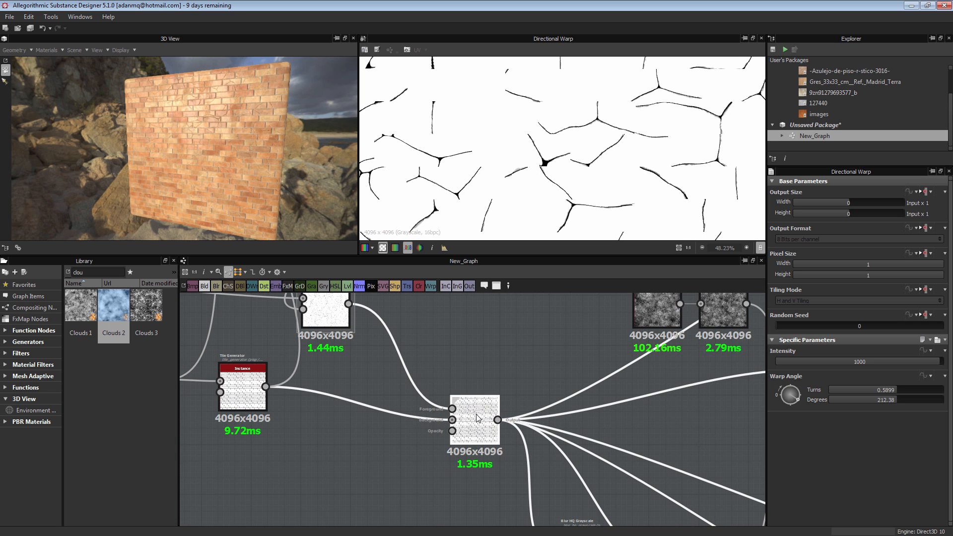
{"action": "left_click", "coordinate": [470, 439]}
{"action": "scroll", "coordinate": [466, 397], "scroll_direction": "down", "scroll_amount": 5}
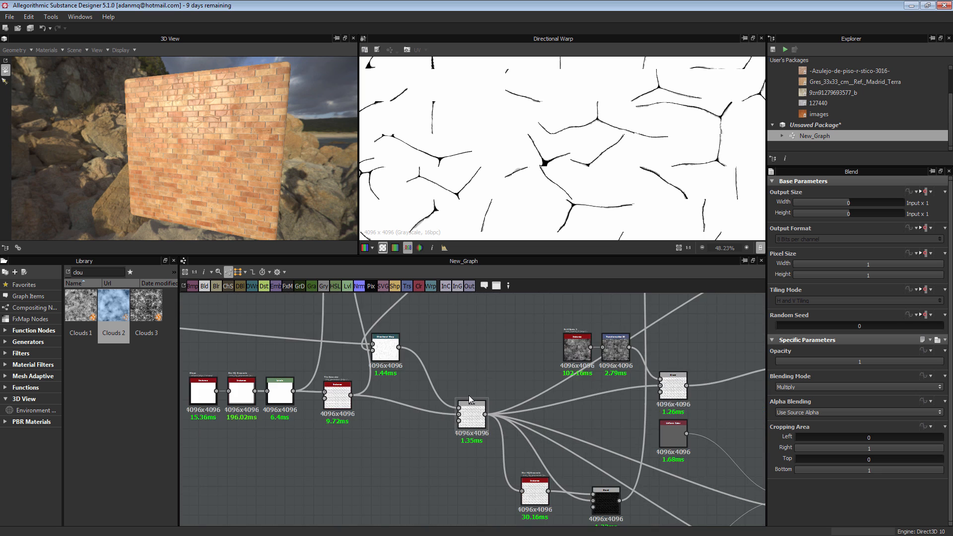
Connect the Distance node's greyscale brick output to the crack Blend's opacity input and view the blended brick pattern.
{"action": "scroll", "coordinate": [430, 324], "scroll_direction": "up", "scroll_amount": 6}
{"action": "middle_click_drag", "start_coordinate": [447, 356], "coordinate": [446, 482]}
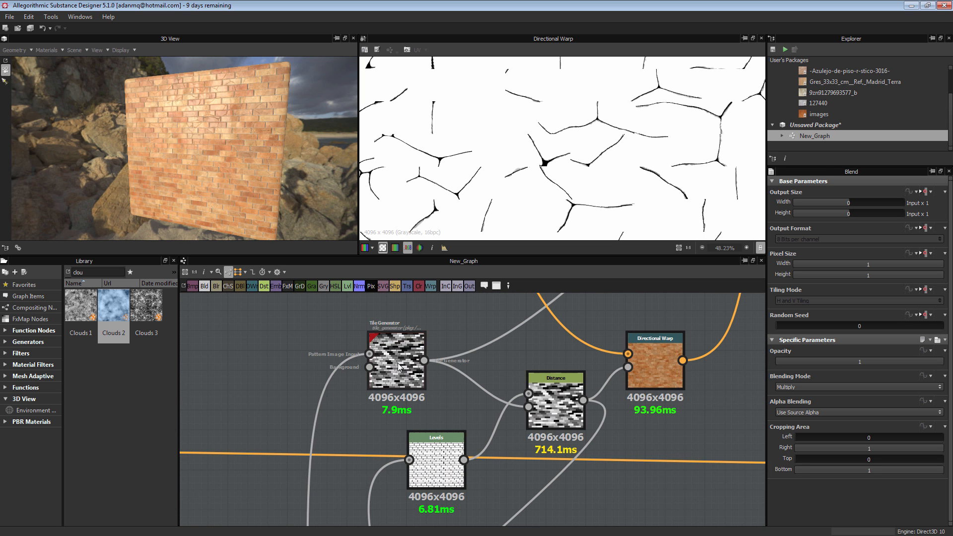
{"action": "left_click", "coordinate": [397, 361]}
{"action": "left_click", "coordinate": [563, 389]}
{"action": "double_click", "coordinate": [556, 398]}
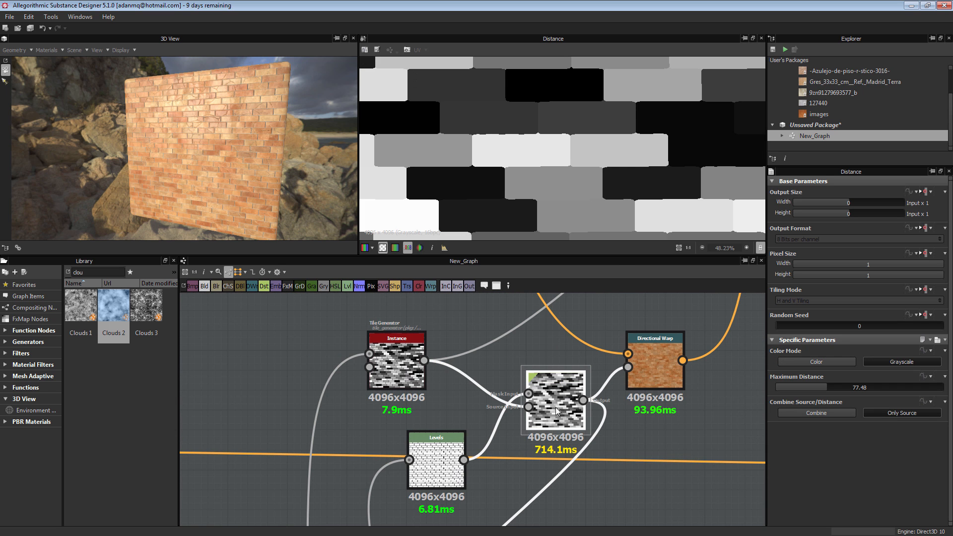
{"action": "scroll", "coordinate": [555, 407], "scroll_direction": "down", "scroll_amount": 5}
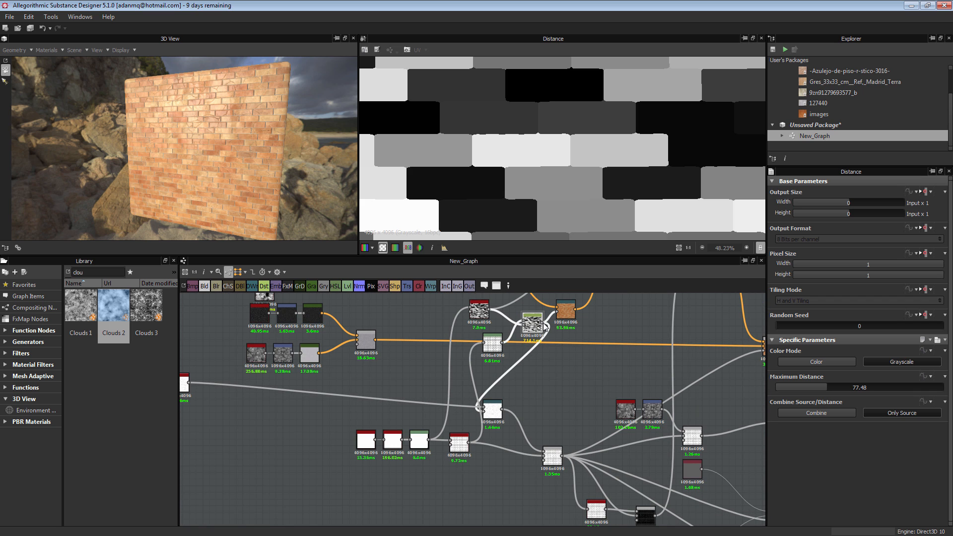
{"action": "double_click", "coordinate": [551, 457]}
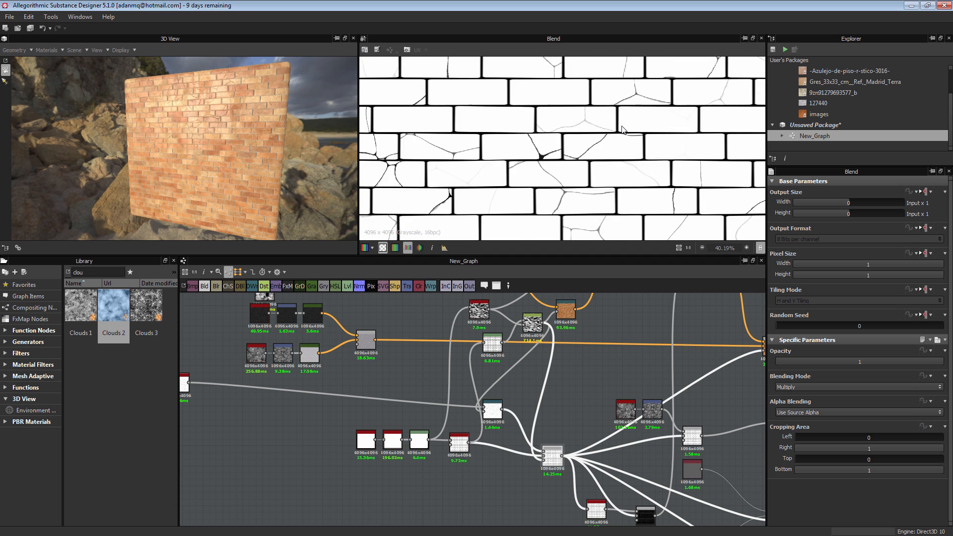
{"action": "scroll", "coordinate": [623, 130], "scroll_direction": "down", "scroll_amount": 1}
{"action": "scroll", "coordinate": [541, 322], "scroll_direction": "up", "scroll_amount": 5}
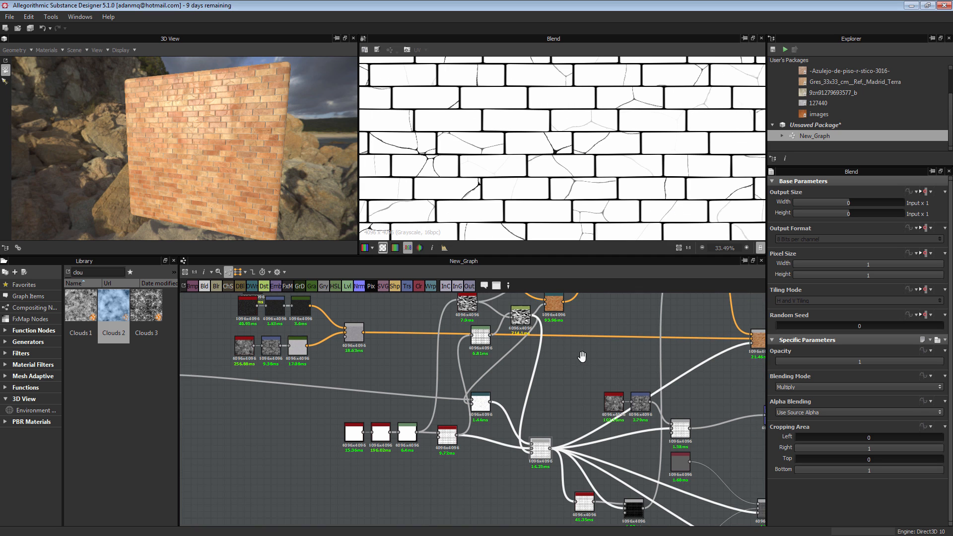
{"action": "double_click", "coordinate": [479, 360]}
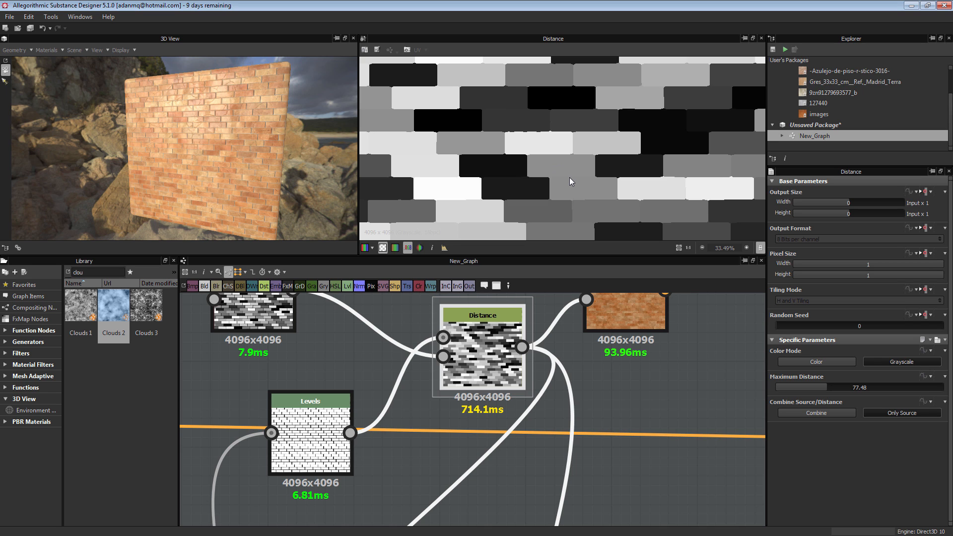
{"action": "scroll", "coordinate": [528, 400], "scroll_direction": "down", "scroll_amount": 6}
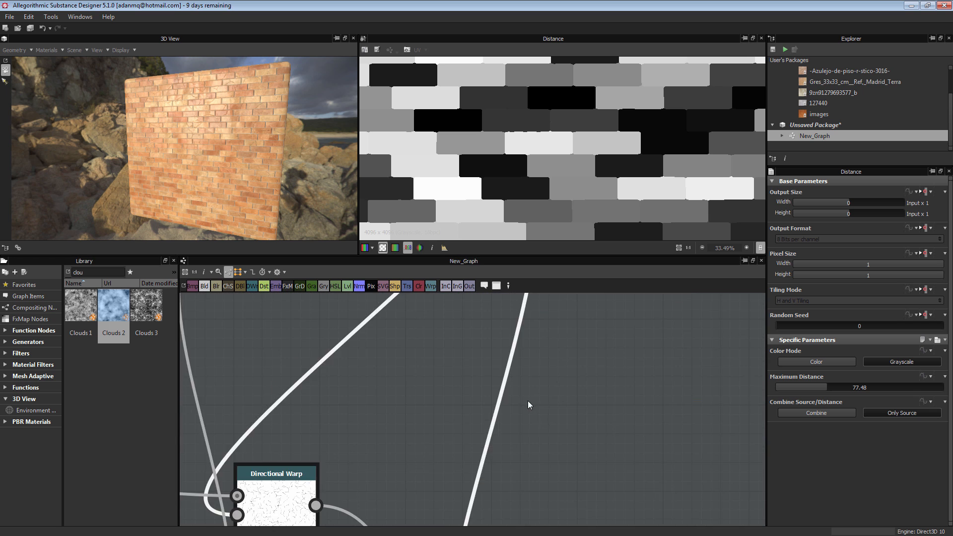
{"action": "left_click", "coordinate": [483, 446]}
{"action": "scroll", "coordinate": [489, 356], "scroll_direction": "up", "scroll_amount": 1}
{"action": "middle_click_drag", "start_coordinate": [468, 305], "coordinate": [450, 410]}
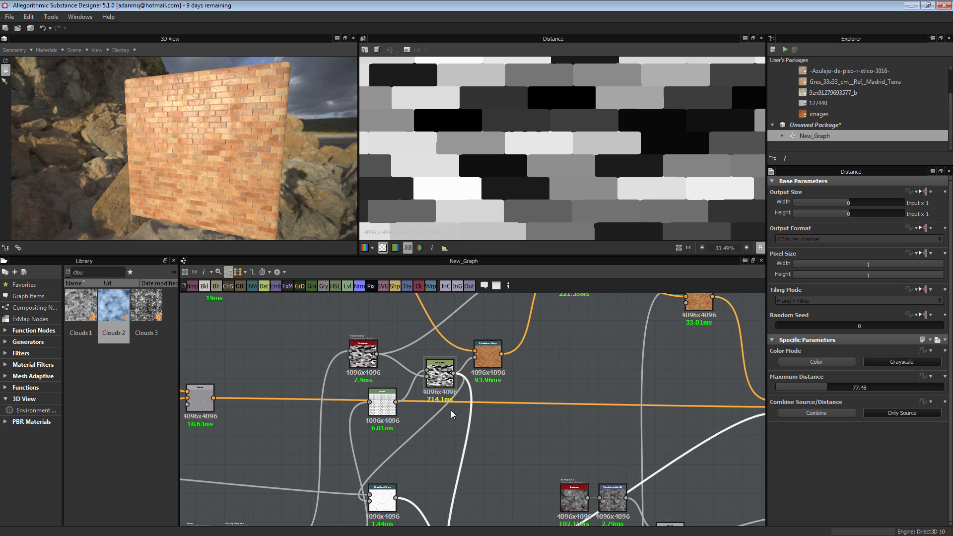
{"action": "middle_click_drag", "start_coordinate": [451, 371], "coordinate": [440, 317]}
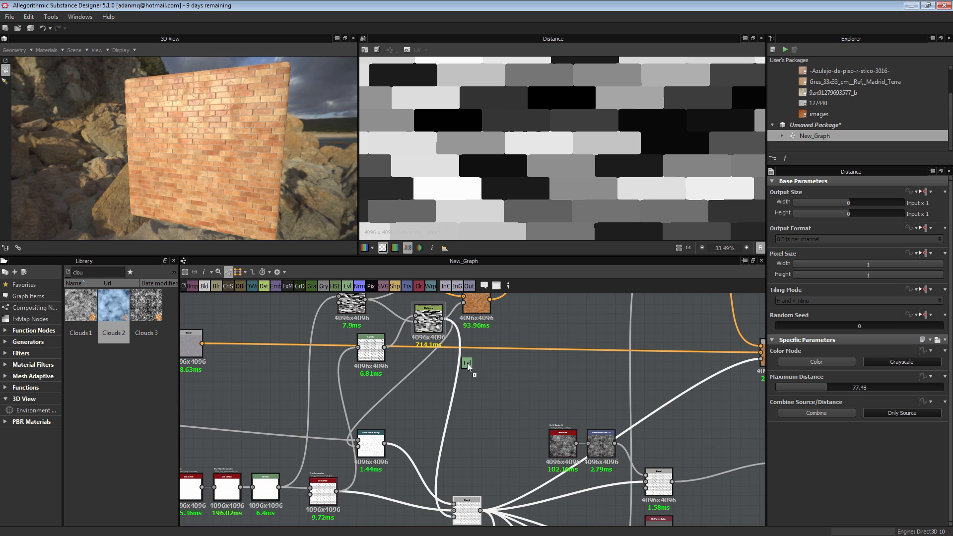
{"action": "left_click_drag", "start_coordinate": [467, 368], "coordinate": [483, 389]}
{"action": "middle_click_drag", "start_coordinate": [504, 472], "coordinate": [498, 410]}
{"action": "key", "text": "ctrl+z"}
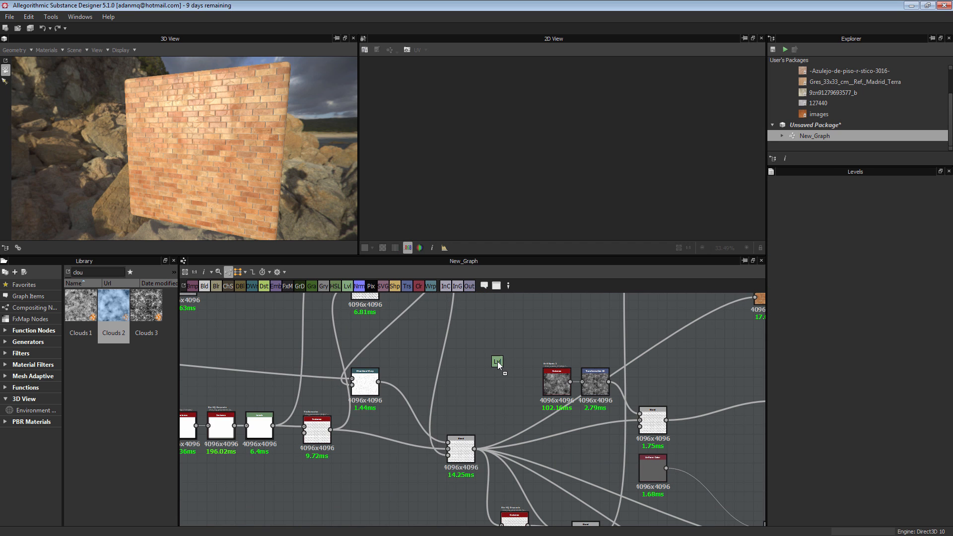
Add a Levels node fed by the Distance output, place it below the crack Blend and connect it to the Blend's opacity.
{"action": "left_click_drag", "start_coordinate": [498, 364], "coordinate": [498, 365]}
{"action": "scroll", "coordinate": [478, 372], "scroll_direction": "up", "scroll_amount": 2}
{"action": "left_click_drag", "start_coordinate": [450, 316], "coordinate": [480, 471]}
{"action": "middle_click_drag", "start_coordinate": [536, 396], "coordinate": [558, 321]}
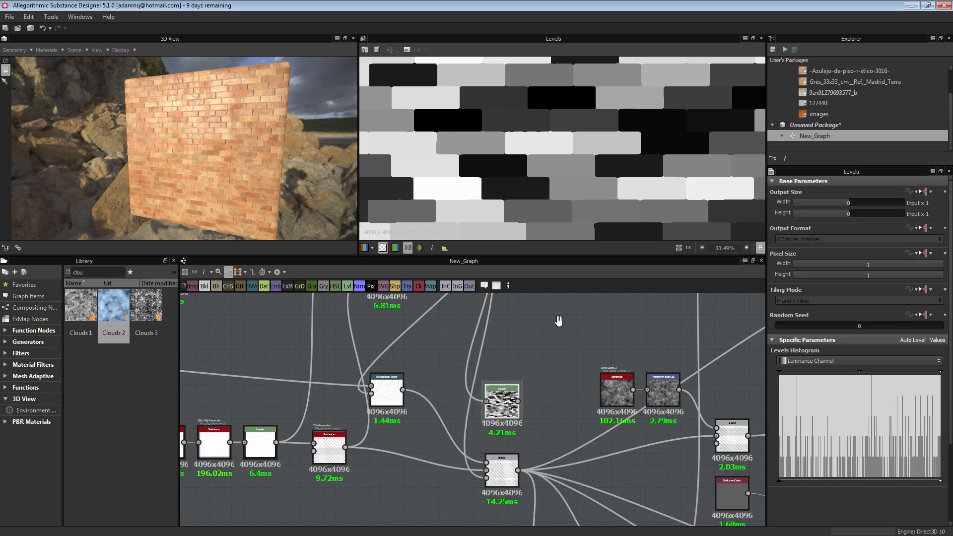
{"action": "scroll", "coordinate": [558, 321], "scroll_direction": "up", "scroll_amount": 2}
{"action": "left_click_drag", "start_coordinate": [556, 308], "coordinate": [460, 472]}
{"action": "scroll", "coordinate": [461, 471], "scroll_direction": "up", "scroll_amount": 2}
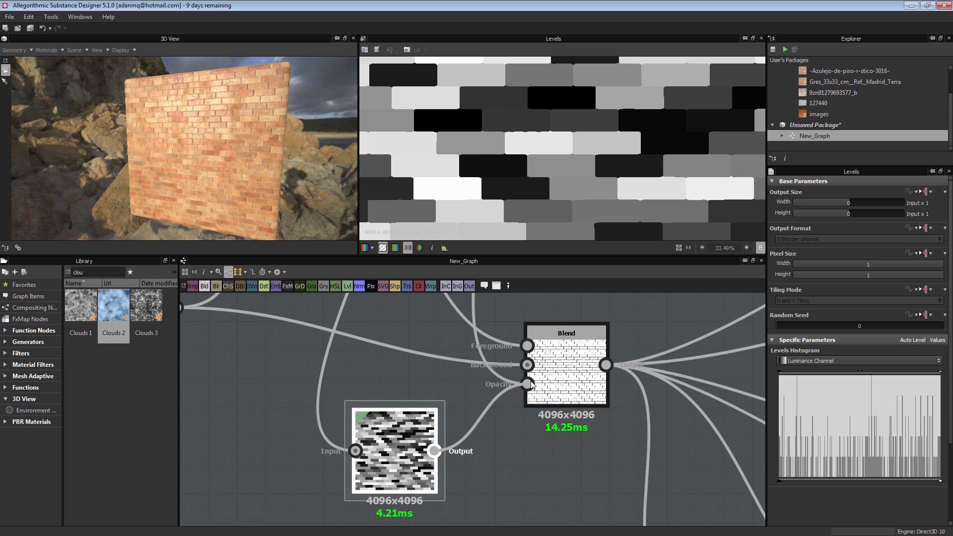
Raise the new Levels node's input black point until only the brightest bricks remain in the crack mask.
{"action": "left_click_drag", "start_coordinate": [776, 372], "coordinate": [915, 373]}
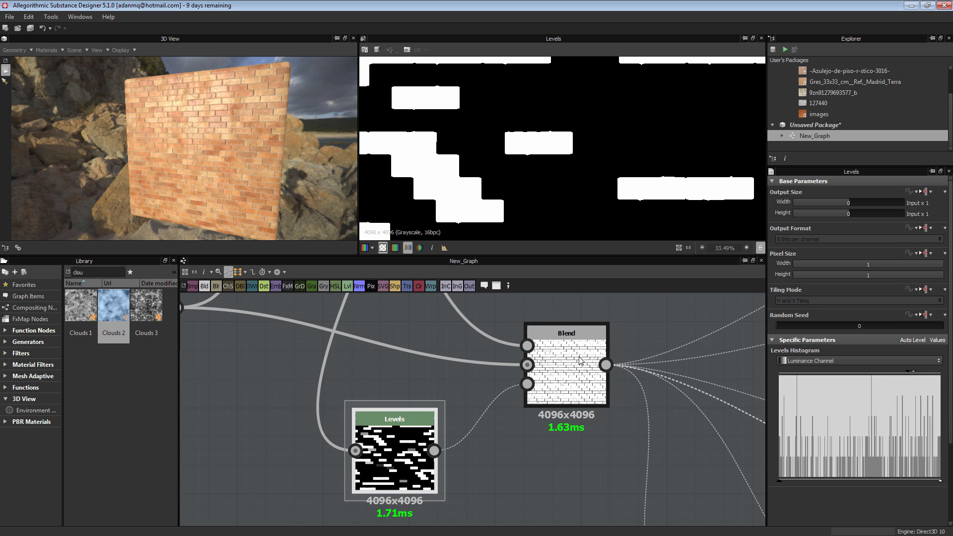
{"action": "scroll", "coordinate": [578, 365], "scroll_direction": "down", "scroll_amount": 4}
{"action": "scroll", "coordinate": [559, 211], "scroll_direction": "down", "scroll_amount": 5}
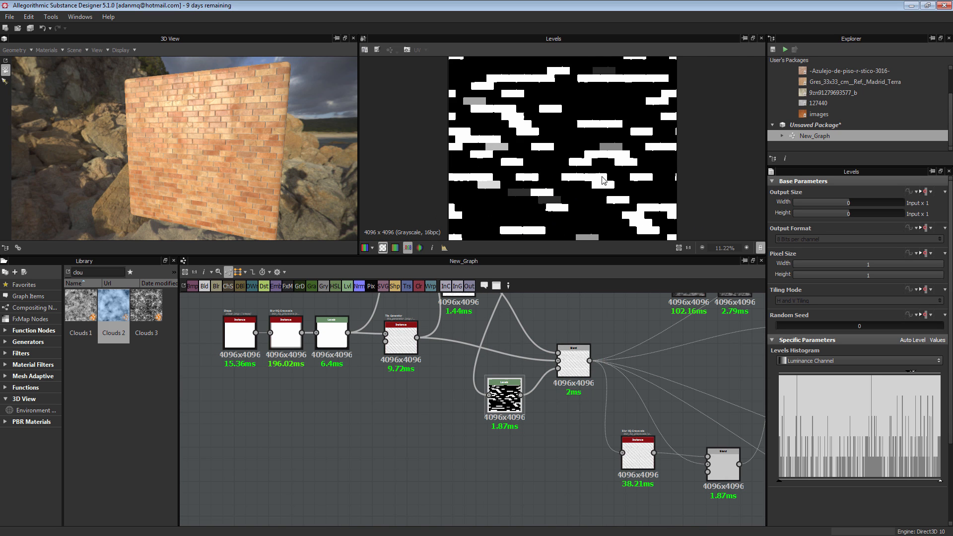
{"action": "scroll", "coordinate": [515, 108], "scroll_direction": "up", "scroll_amount": 1}
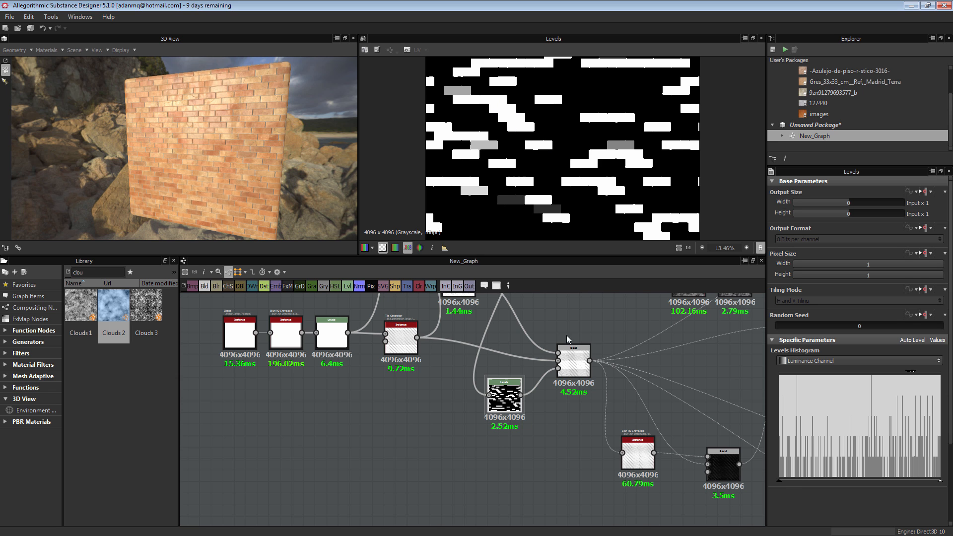
Examine the masked cracks in the Blend output and on the brick wall in the 3D view.
{"action": "double_click", "coordinate": [571, 350]}
{"action": "scroll", "coordinate": [501, 127], "scroll_direction": "up", "scroll_amount": 5}
{"action": "scroll", "coordinate": [716, 94], "scroll_direction": "down", "scroll_amount": 3}
{"action": "scroll", "coordinate": [286, 139], "scroll_direction": "up", "scroll_amount": 6}
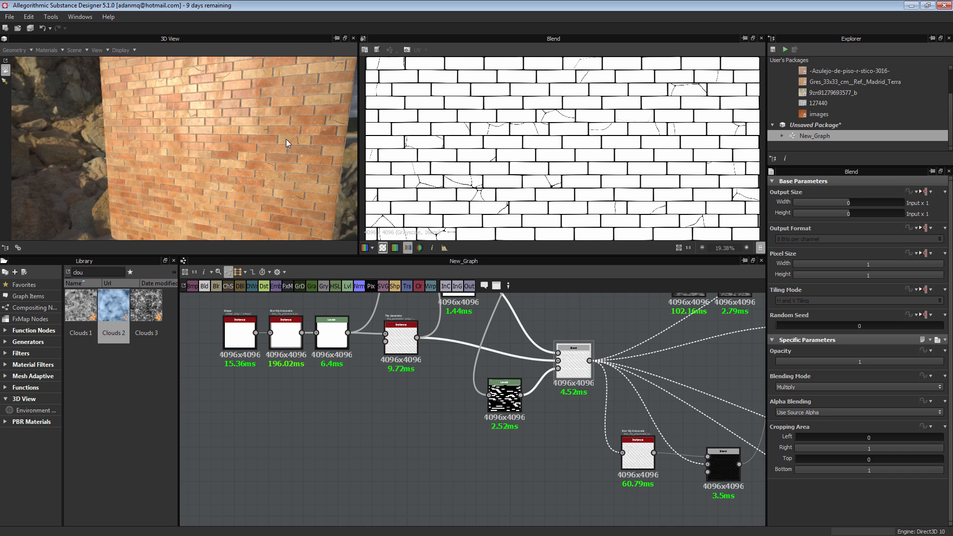
{"action": "left_click_drag", "start_coordinate": [325, 150], "coordinate": [348, 148]}
{"action": "scroll", "coordinate": [539, 128], "scroll_direction": "up", "scroll_amount": 2}
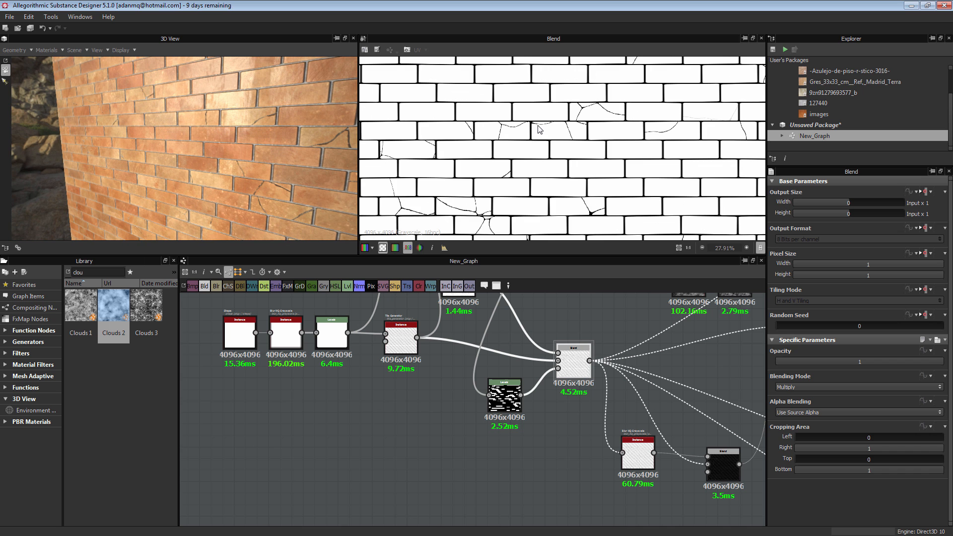
{"action": "scroll", "coordinate": [529, 134], "scroll_direction": "up", "scroll_amount": 5}
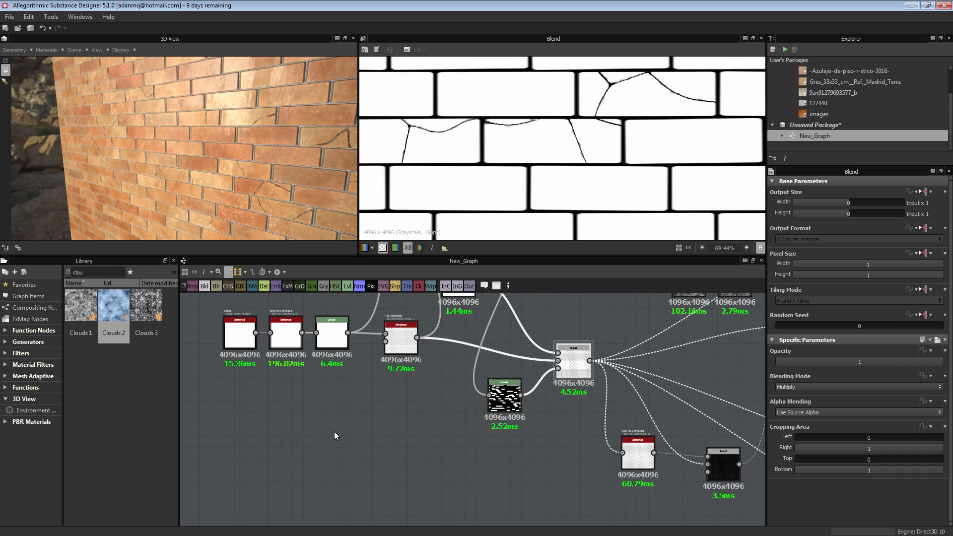
Insert a Gradient Map after the Slope Blur Grayscale node of the crack chain and set its colour mode to Grayscale.
{"action": "scroll", "coordinate": [473, 461], "scroll_direction": "down", "scroll_amount": 5}
{"action": "scroll", "coordinate": [370, 366], "scroll_direction": "up", "scroll_amount": 7}
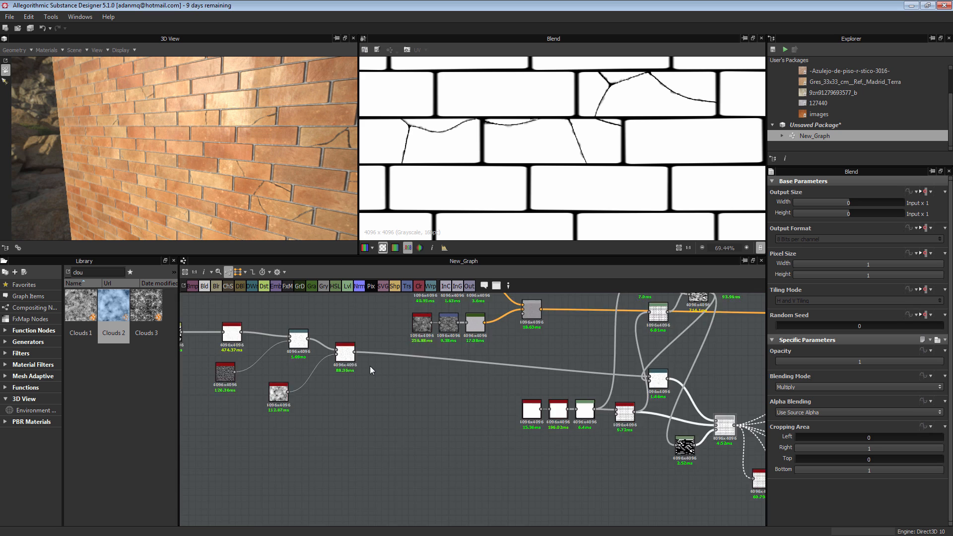
{"action": "scroll", "coordinate": [337, 355], "scroll_direction": "up", "scroll_amount": 3}
{"action": "double_click", "coordinate": [337, 356]}
{"action": "scroll", "coordinate": [472, 364], "scroll_direction": "up", "scroll_amount": 1}
{"action": "middle_click_drag", "start_coordinate": [478, 385], "coordinate": [524, 416]}
{"action": "scroll", "coordinate": [495, 213], "scroll_direction": "down", "scroll_amount": 3}
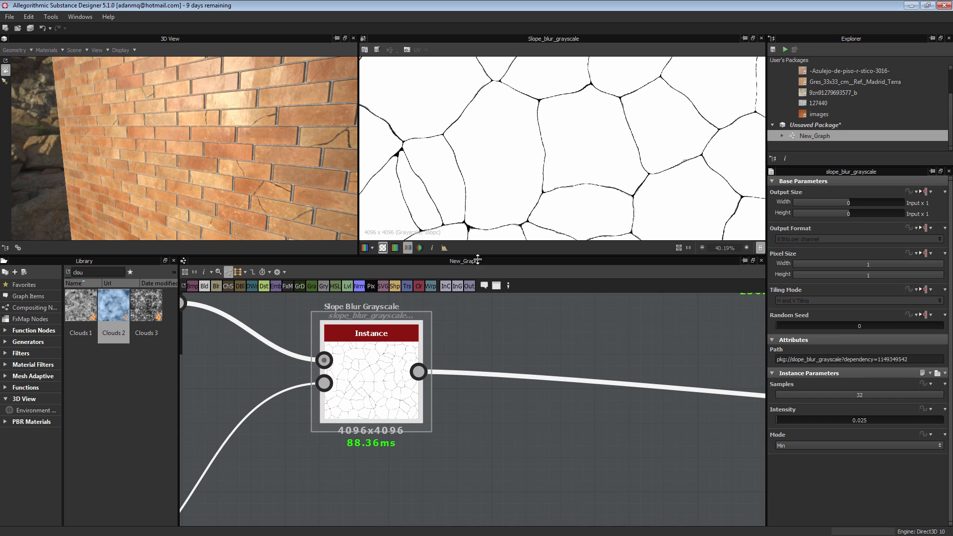
{"action": "left_click", "coordinate": [311, 286]}
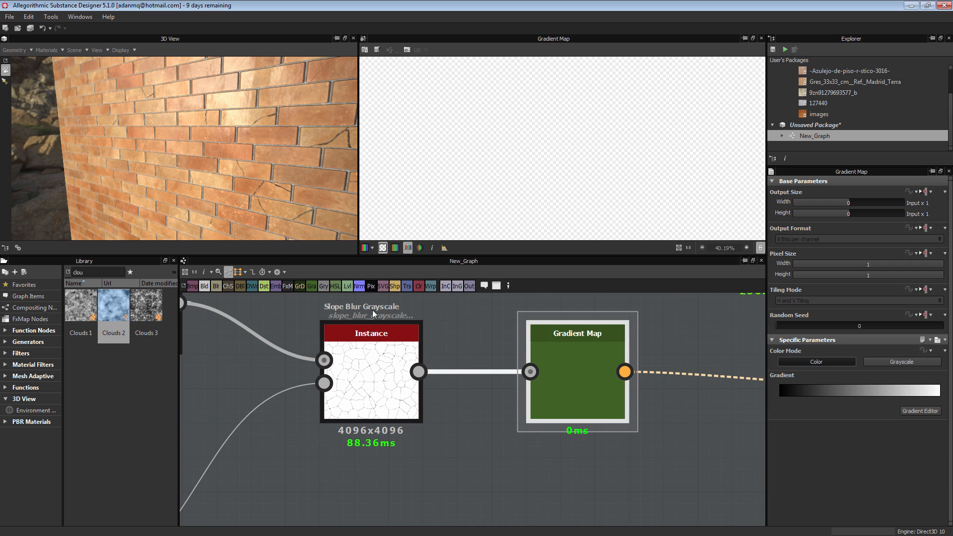
{"action": "left_click", "coordinate": [901, 361]}
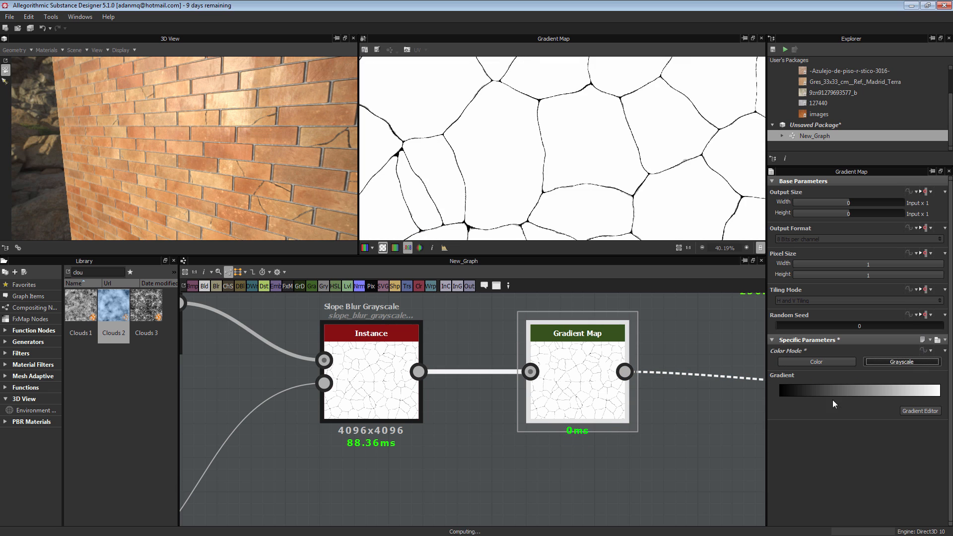
Lighten the cracks by placing the Gradient Map's dark key at position 0.00 and setting it to grey 144.
{"action": "left_click", "coordinate": [920, 411]}
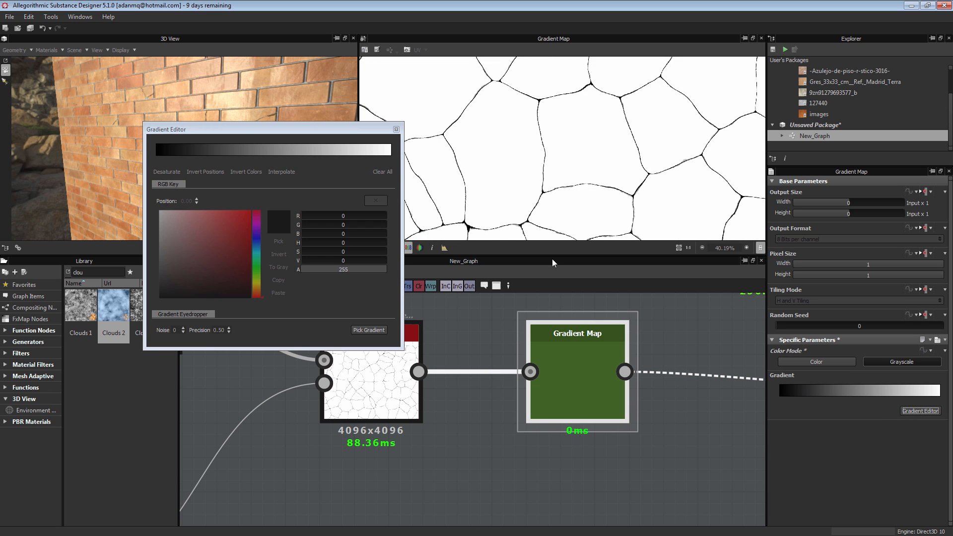
{"action": "left_click", "coordinate": [162, 148]}
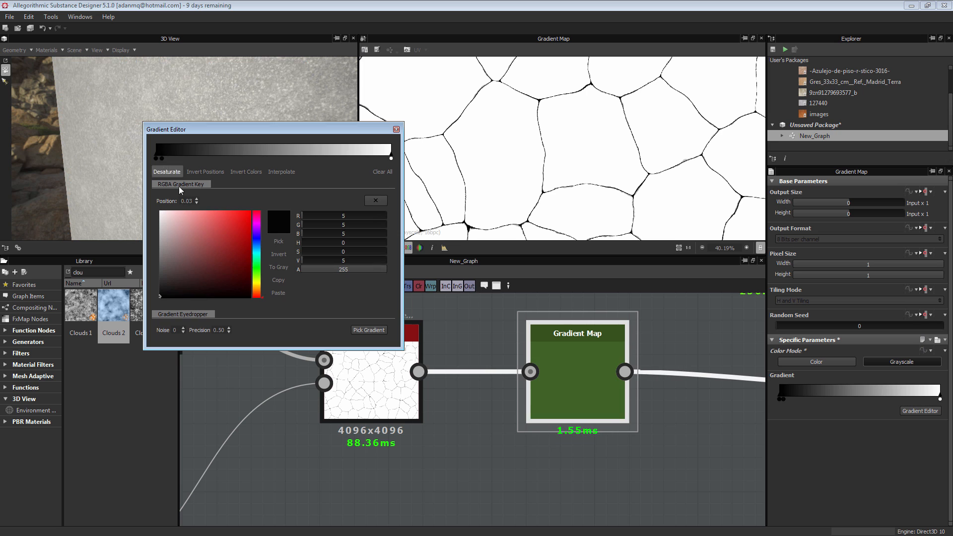
{"action": "left_click_drag", "start_coordinate": [163, 158], "coordinate": [157, 158]}
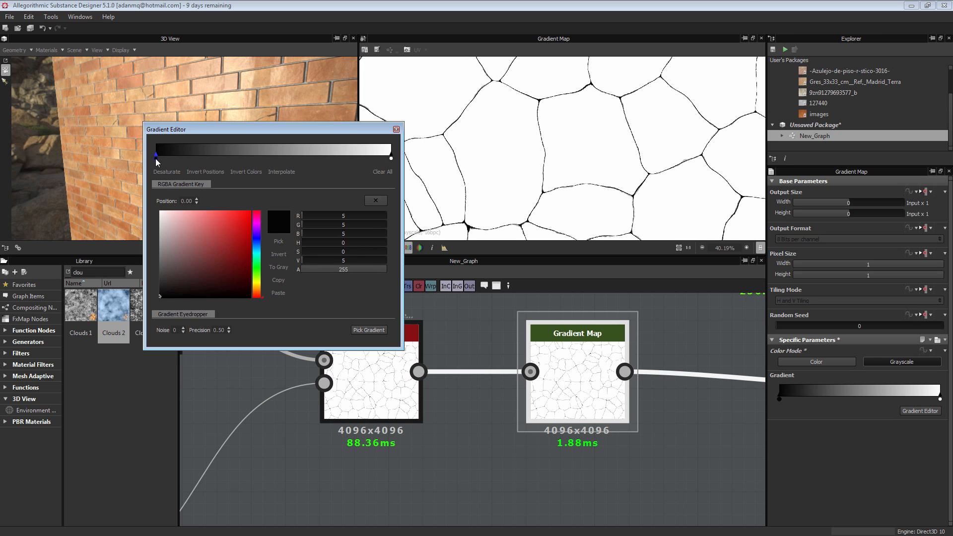
{"action": "left_click_drag", "start_coordinate": [175, 219], "coordinate": [144, 244]}
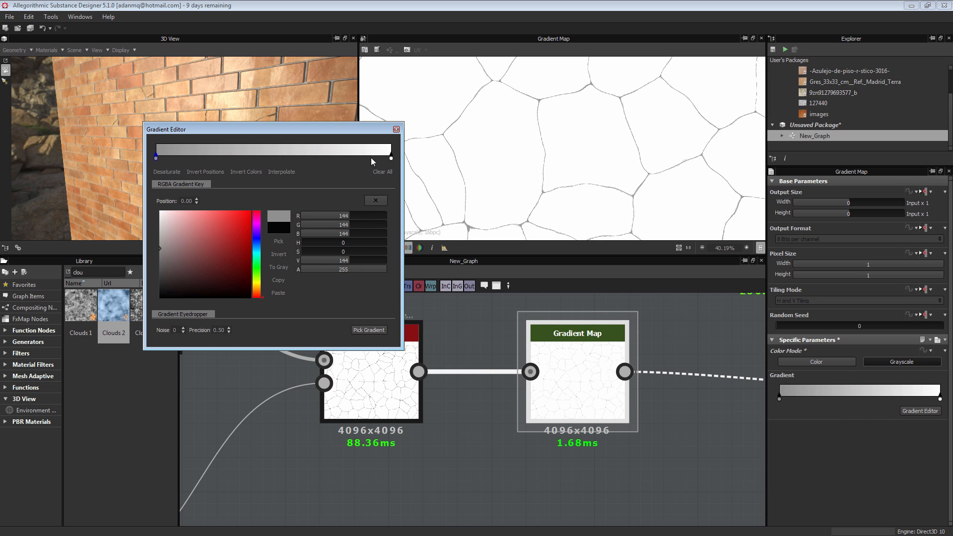
{"action": "left_click", "coordinate": [599, 151]}
Examine the lightened crack pattern in 2D and inspect the cracked bricks in the 3D view up close and at an angle.
{"action": "scroll", "coordinate": [599, 152], "scroll_direction": "down", "scroll_amount": 10}
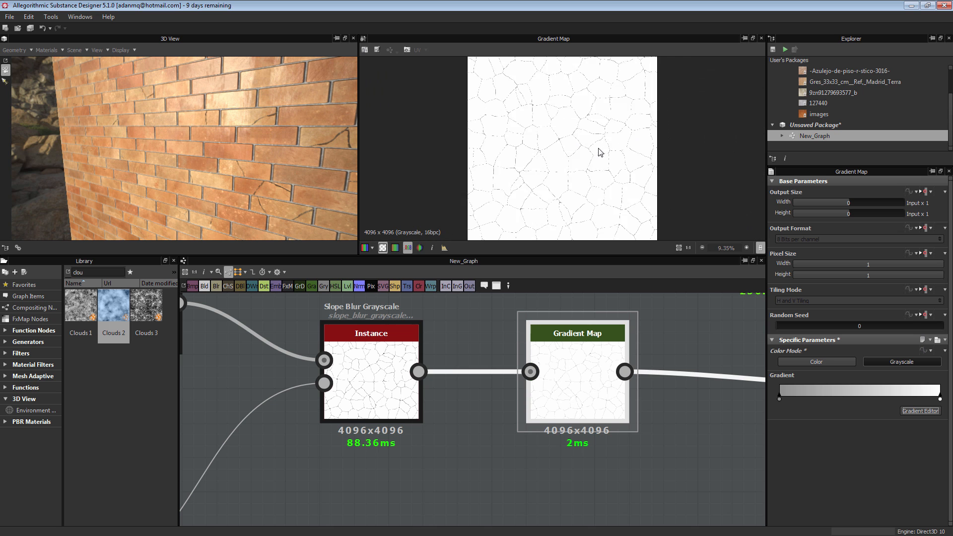
{"action": "left_click_drag", "start_coordinate": [324, 148], "coordinate": [245, 178]}
{"action": "scroll", "coordinate": [224, 180], "scroll_direction": "up", "scroll_amount": 8}
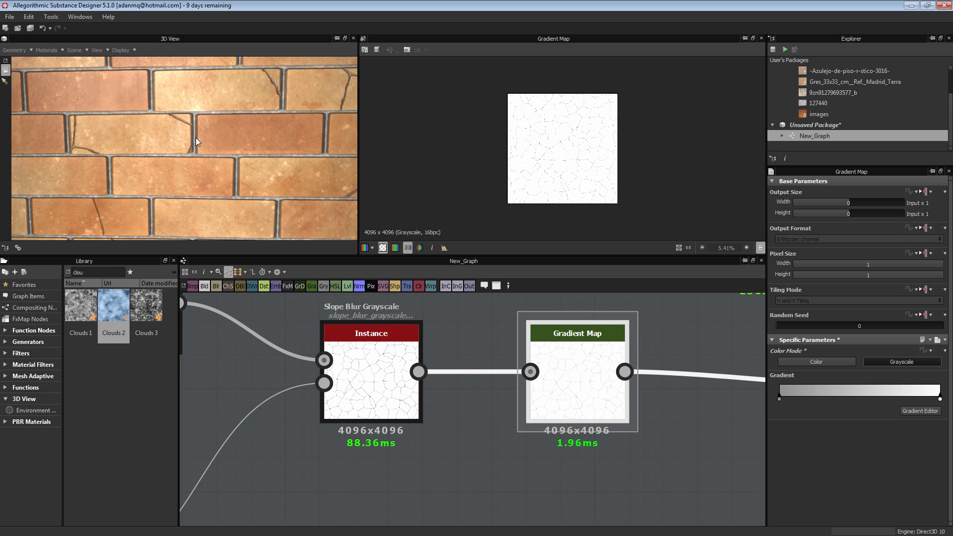
{"action": "scroll", "coordinate": [280, 111], "scroll_direction": "down", "scroll_amount": 8}
{"action": "left_click_drag", "start_coordinate": [282, 114], "coordinate": [233, 132]}
{"action": "scroll", "coordinate": [234, 132], "scroll_direction": "up", "scroll_amount": 5}
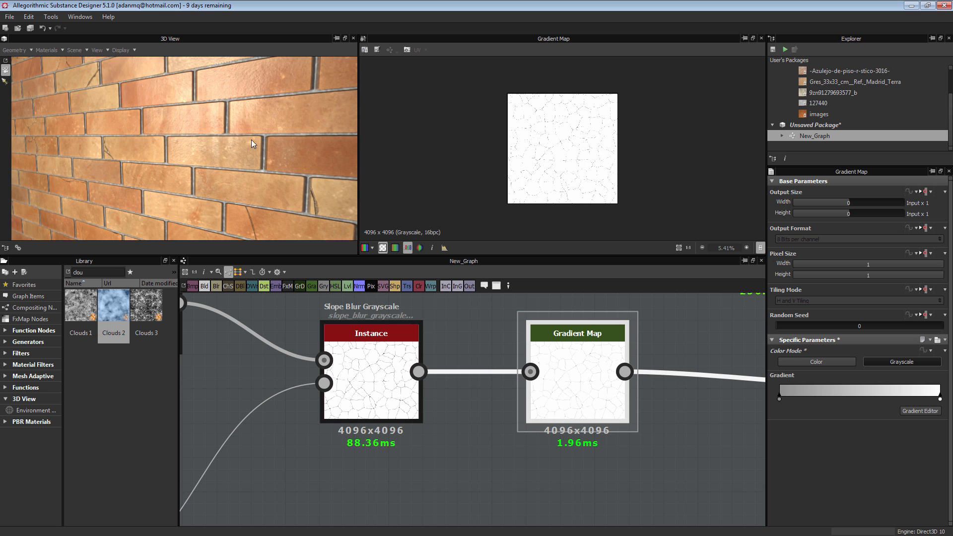
{"action": "scroll", "coordinate": [280, 124], "scroll_direction": "down", "scroll_amount": 5}
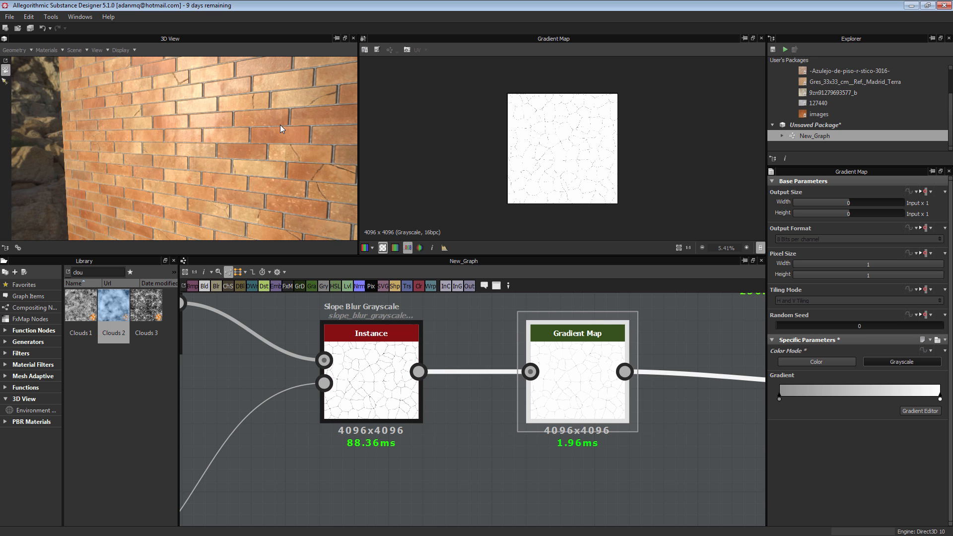
{"action": "left_click_drag", "start_coordinate": [282, 160], "coordinate": [283, 180]}
Spread out the crack nodes by moving the Directional Warp and the crack Blend farther from the brick Tile Generator.
{"action": "middle_click_drag", "start_coordinate": [602, 394], "coordinate": [492, 360]}
{"action": "scroll", "coordinate": [507, 394], "scroll_direction": "down", "scroll_amount": 6}
{"action": "scroll", "coordinate": [527, 395], "scroll_direction": "down", "scroll_amount": 3}
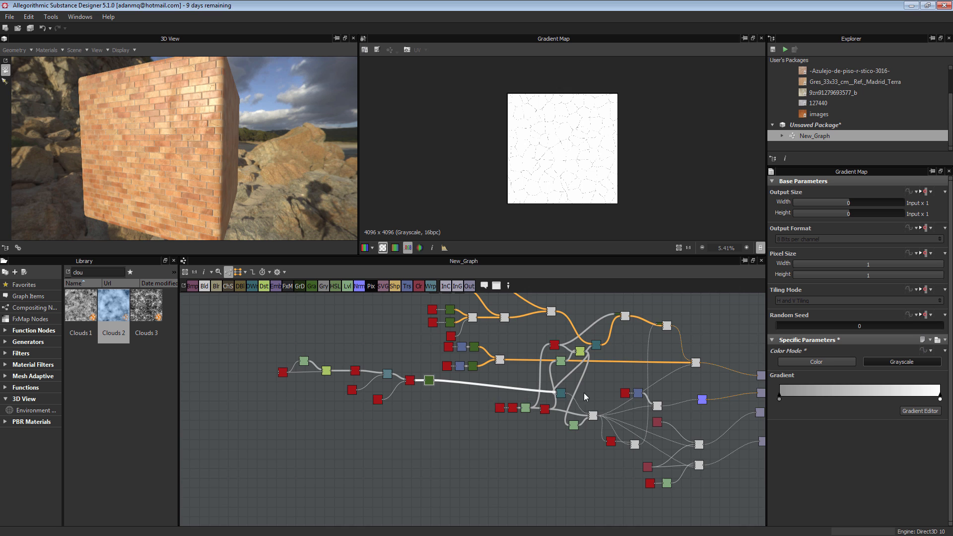
{"action": "scroll", "coordinate": [584, 392], "scroll_direction": "up", "scroll_amount": 3}
{"action": "left_click_drag", "start_coordinate": [455, 385], "coordinate": [432, 406]}
{"action": "scroll", "coordinate": [454, 480], "scroll_direction": "up", "scroll_amount": 2}
{"action": "left_click_drag", "start_coordinate": [418, 441], "coordinate": [490, 434]}
{"action": "scroll", "coordinate": [449, 422], "scroll_direction": "down", "scroll_amount": 2}
{"action": "middle_click_drag", "start_coordinate": [544, 417], "coordinate": [472, 385]}
{"action": "scroll", "coordinate": [430, 416], "scroll_direction": "up", "scroll_amount": 1}
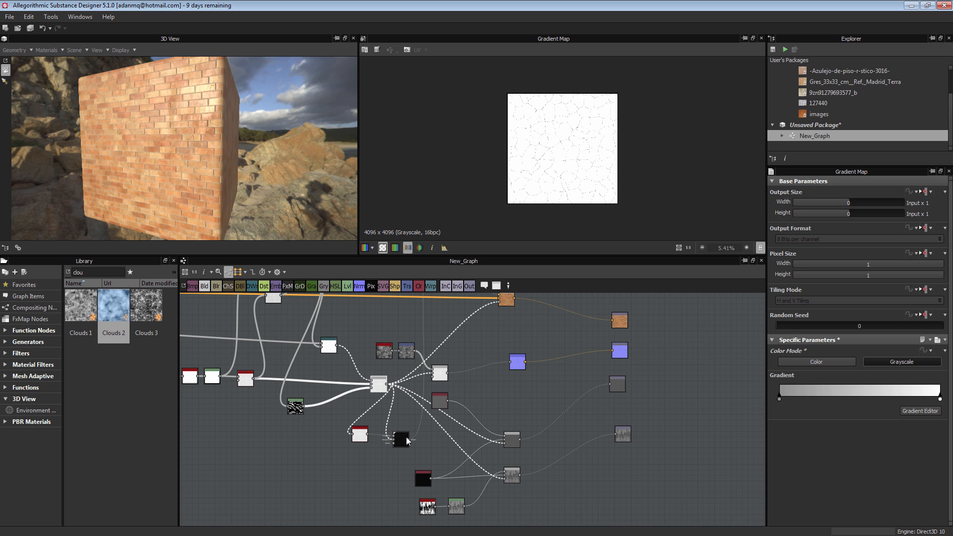
Move the dark Blend node and its Blur HQ Grayscale input close together beneath the crack Blend.
{"action": "scroll", "coordinate": [623, 401], "scroll_direction": "down", "scroll_amount": 3}
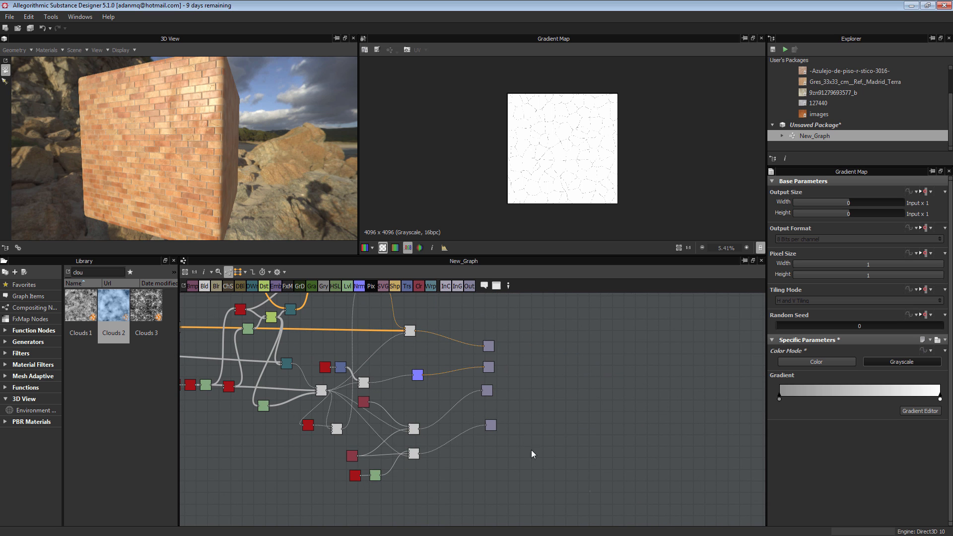
{"action": "scroll", "coordinate": [344, 418], "scroll_direction": "up", "scroll_amount": 3}
{"action": "left_click_drag", "start_coordinate": [334, 448], "coordinate": [346, 432]}
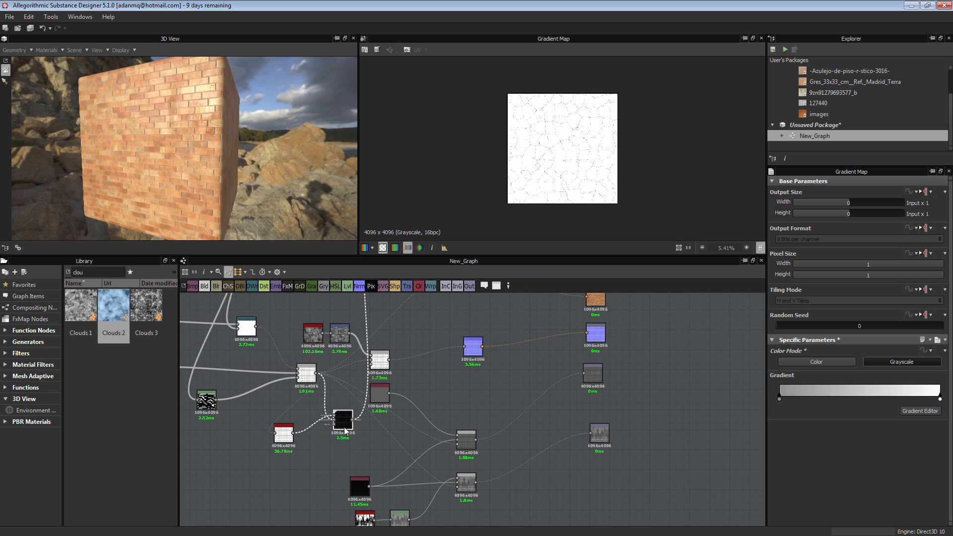
{"action": "left_click_drag", "start_coordinate": [289, 439], "coordinate": [307, 433]}
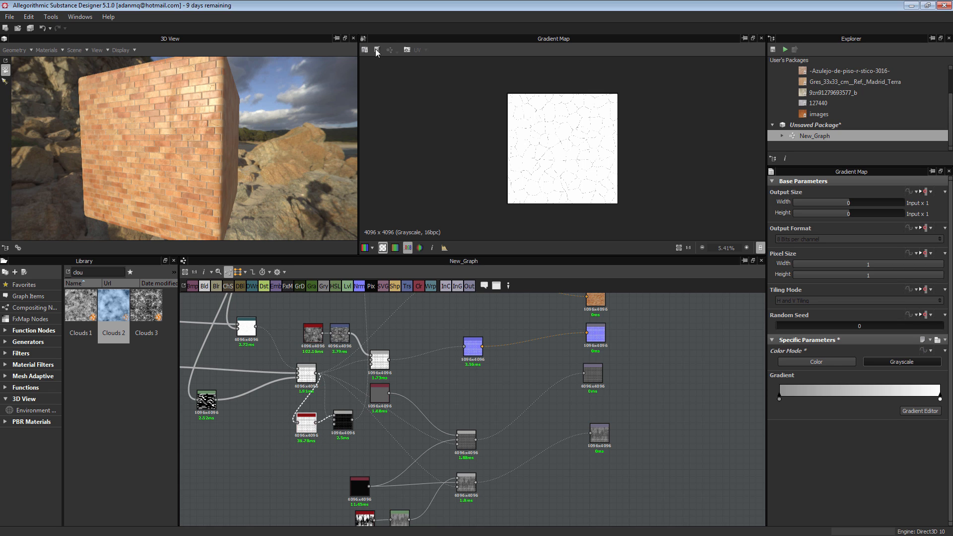
Try right-angled link routing in the graph and review the wiring between the nodes.
{"action": "left_click", "coordinate": [255, 272]}
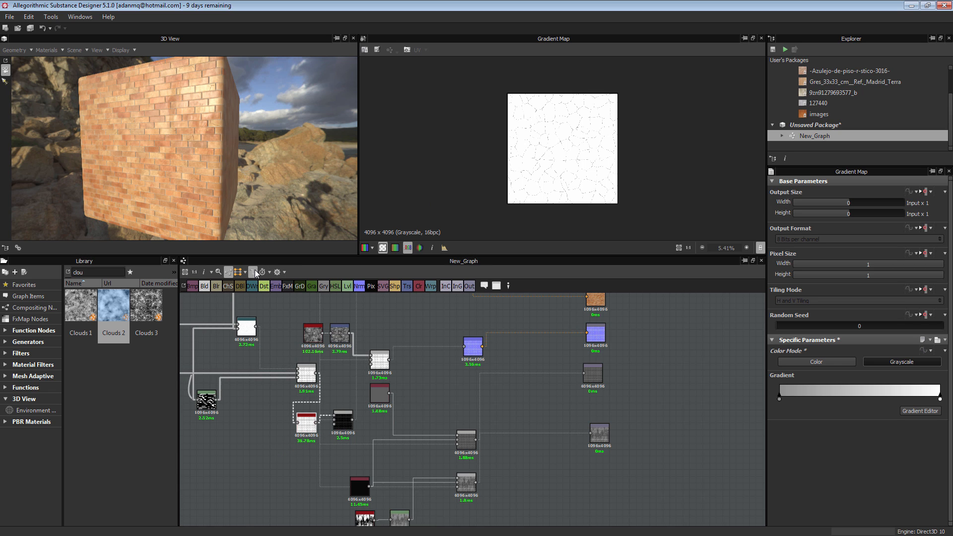
{"action": "scroll", "coordinate": [537, 439], "scroll_direction": "down", "scroll_amount": 3}
{"action": "scroll", "coordinate": [537, 382], "scroll_direction": "down", "scroll_amount": 2}
{"action": "scroll", "coordinate": [580, 370], "scroll_direction": "up", "scroll_amount": 6}
{"action": "left_click", "coordinate": [568, 383]}
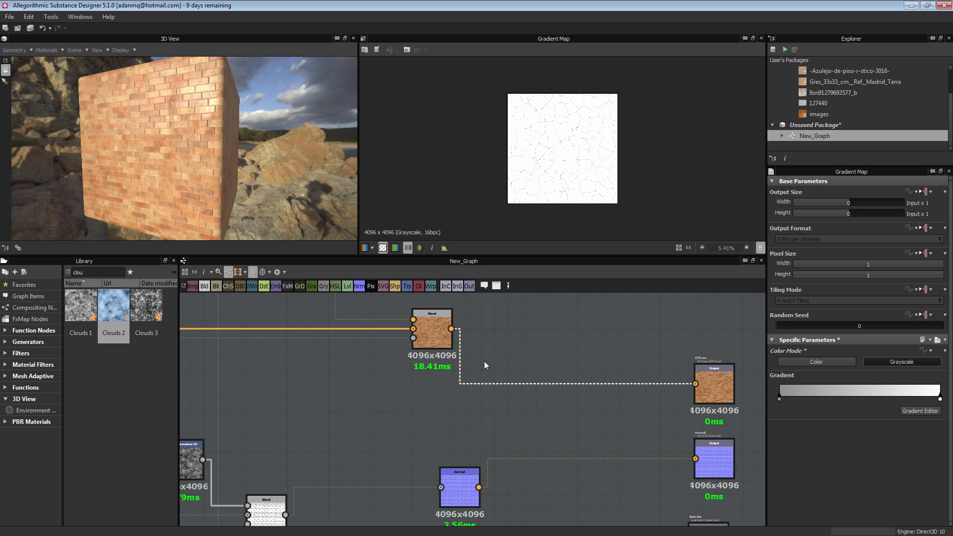
{"action": "middle_click_drag", "start_coordinate": [530, 346], "coordinate": [411, 351]}
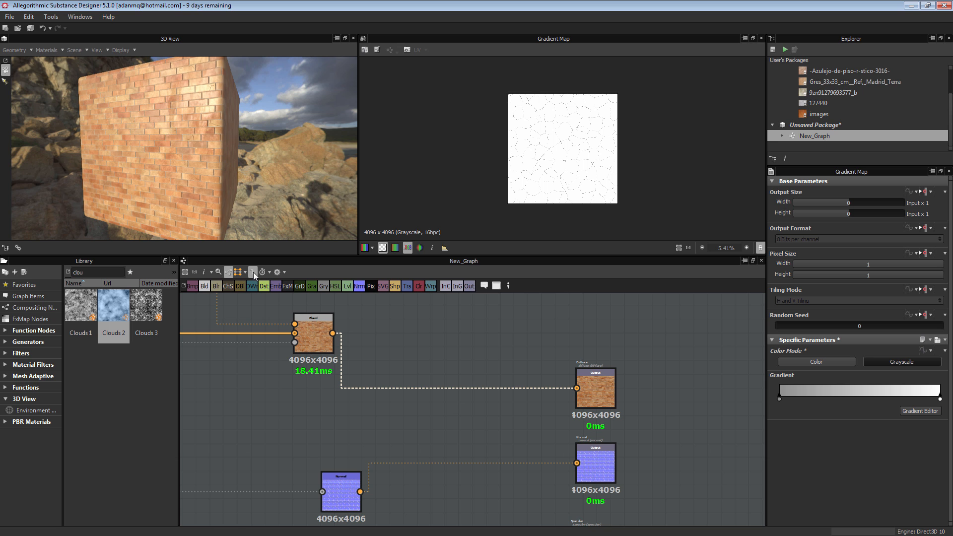
{"action": "scroll", "coordinate": [331, 364], "scroll_direction": "down", "scroll_amount": 8}
{"action": "middle_click_drag", "start_coordinate": [252, 344], "coordinate": [506, 393]}
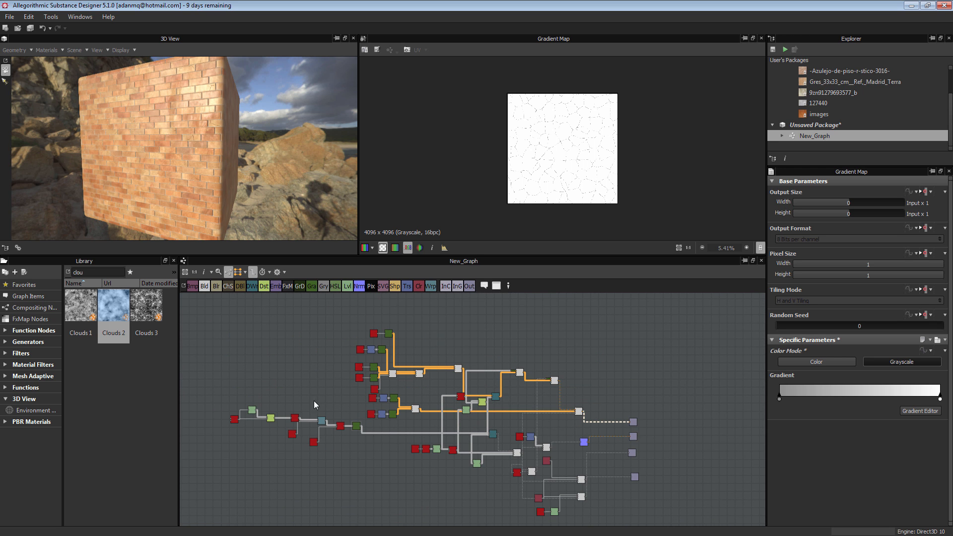
{"action": "scroll", "coordinate": [538, 404], "scroll_direction": "up", "scroll_amount": 6}
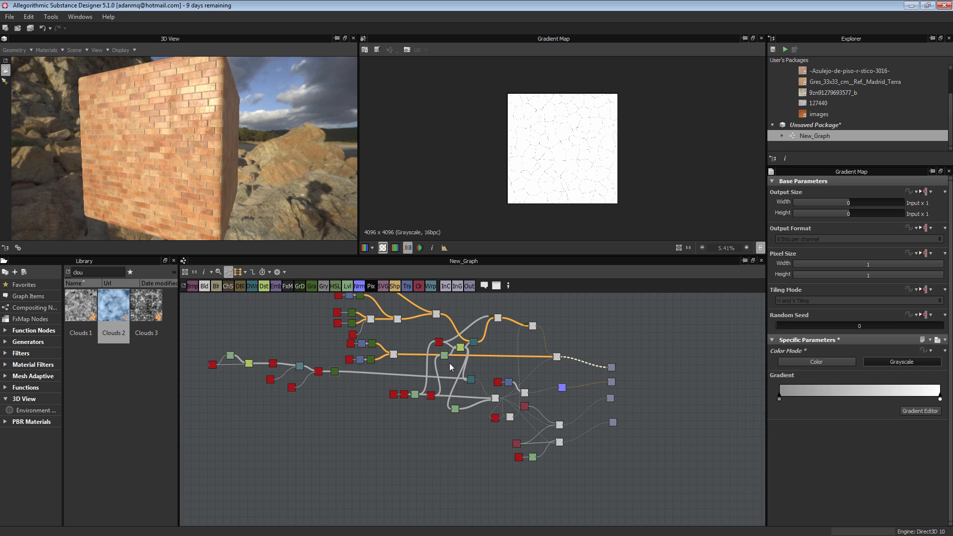
Move the Dirt 6 chain closer to the BnW Spots chain beneath it in the grey colour branch.
{"action": "middle_click_drag", "start_coordinate": [531, 395], "coordinate": [363, 396]}
{"action": "middle_click_drag", "start_coordinate": [388, 469], "coordinate": [426, 278]}
{"action": "scroll", "coordinate": [488, 383], "scroll_direction": "up", "scroll_amount": 4}
{"action": "scroll", "coordinate": [507, 313], "scroll_direction": "down", "scroll_amount": 3}
{"action": "scroll", "coordinate": [524, 342], "scroll_direction": "up", "scroll_amount": 2}
{"action": "middle_click_drag", "start_coordinate": [512, 310], "coordinate": [546, 427]}
{"action": "scroll", "coordinate": [524, 465], "scroll_direction": "down", "scroll_amount": 4}
{"action": "scroll", "coordinate": [358, 357], "scroll_direction": "up", "scroll_amount": 3}
{"action": "middle_click_drag", "start_coordinate": [357, 358], "coordinate": [761, 378]}
{"action": "scroll", "coordinate": [509, 364], "scroll_direction": "up", "scroll_amount": 1}
{"action": "left_click", "coordinate": [506, 369]}
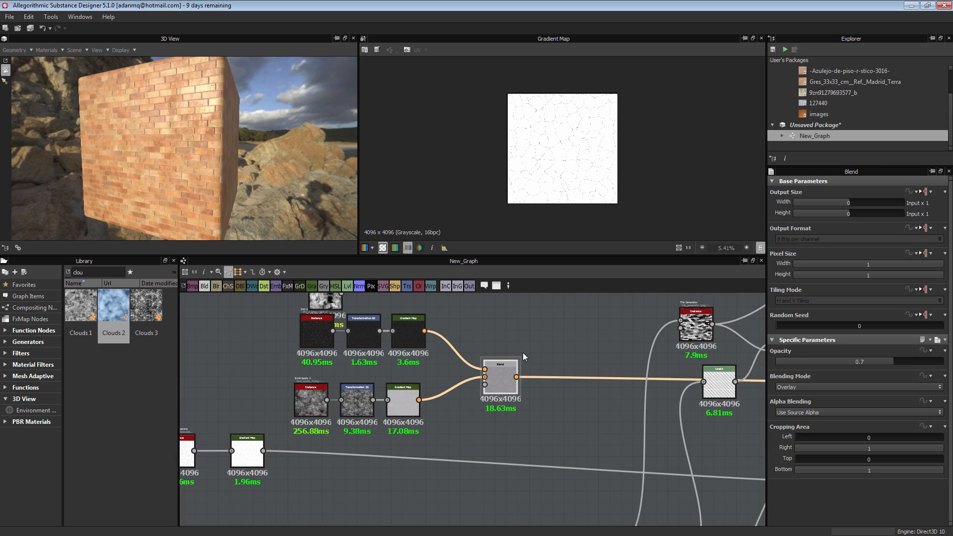
{"action": "middle_click_drag", "start_coordinate": [236, 342], "coordinate": [339, 392]}
{"action": "scroll", "coordinate": [339, 392], "scroll_direction": "down", "scroll_amount": 2}
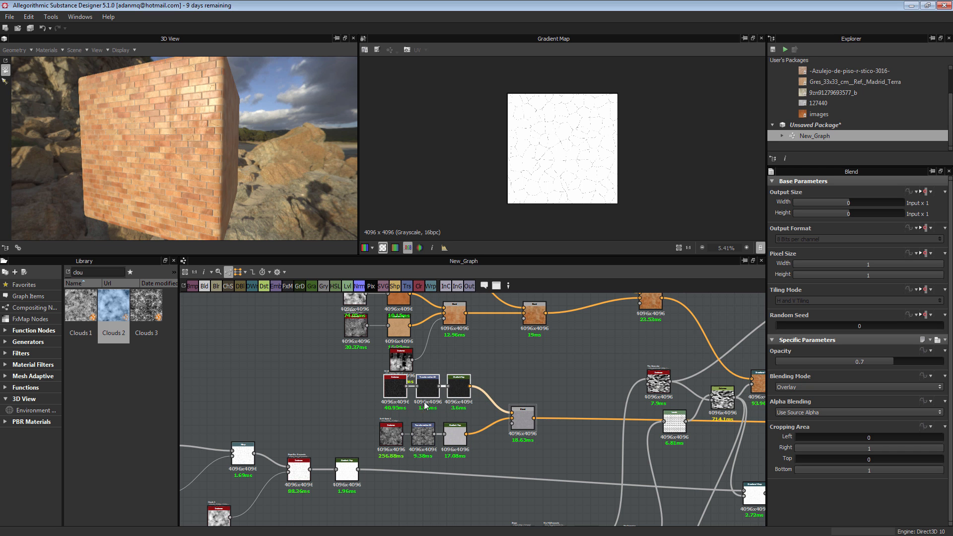
{"action": "middle_click_drag", "start_coordinate": [504, 331], "coordinate": [493, 414]}
{"action": "scroll", "coordinate": [350, 387], "scroll_direction": "down", "scroll_amount": 2}
{"action": "middle_click_drag", "start_coordinate": [354, 394], "coordinate": [365, 397]}
{"action": "middle_click_drag", "start_coordinate": [331, 359], "coordinate": [347, 388]}
{"action": "scroll", "coordinate": [347, 387], "scroll_direction": "down", "scroll_amount": 1}
Move the orange brick colour nodes up to clear space above the Dirt 6 chain, and enlarge the graph view.
{"action": "left_click_drag", "start_coordinate": [320, 320], "coordinate": [534, 439]}
{"action": "left_click_drag", "start_coordinate": [537, 406], "coordinate": [522, 341]}
{"action": "middle_click_drag", "start_coordinate": [378, 466], "coordinate": [413, 352]}
{"action": "scroll", "coordinate": [413, 352], "scroll_direction": "up", "scroll_amount": 1}
{"action": "scroll", "coordinate": [381, 404], "scroll_direction": "up", "scroll_amount": 2}
{"action": "mouse_move", "coordinate": [430, 308]}
{"action": "middle_mouse_down"}
{"action": "mouse_move", "coordinate": [381, 404]}
{"action": "mouse_move", "coordinate": [413, 363]}
{"action": "mouse_move", "coordinate": [414, 311]}
{"action": "middle_mouse_up"}
{"action": "left_click_drag", "start_coordinate": [432, 257], "coordinate": [432, 218]}
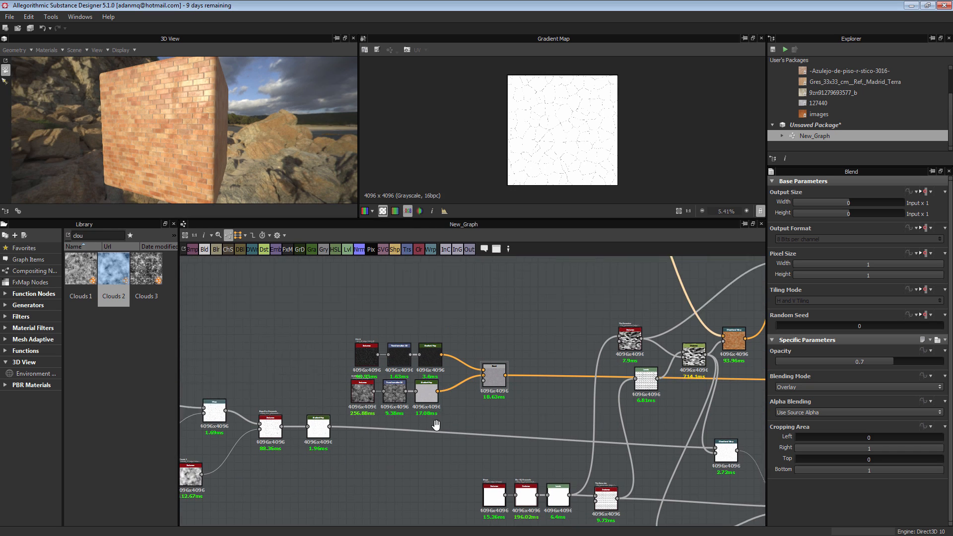
Add a Clouds 3 noise above the Dirt 6 chain, turn the 3D view toward the foliage, and attach a Gradient Map.
{"action": "middle_click_drag", "start_coordinate": [321, 263], "coordinate": [293, 324]}
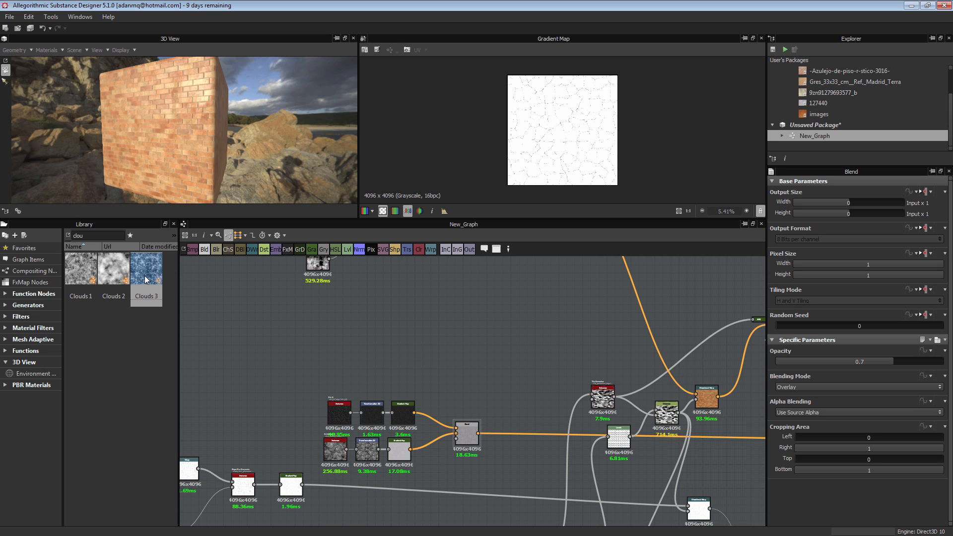
{"action": "left_click_drag", "start_coordinate": [146, 280], "coordinate": [384, 322]}
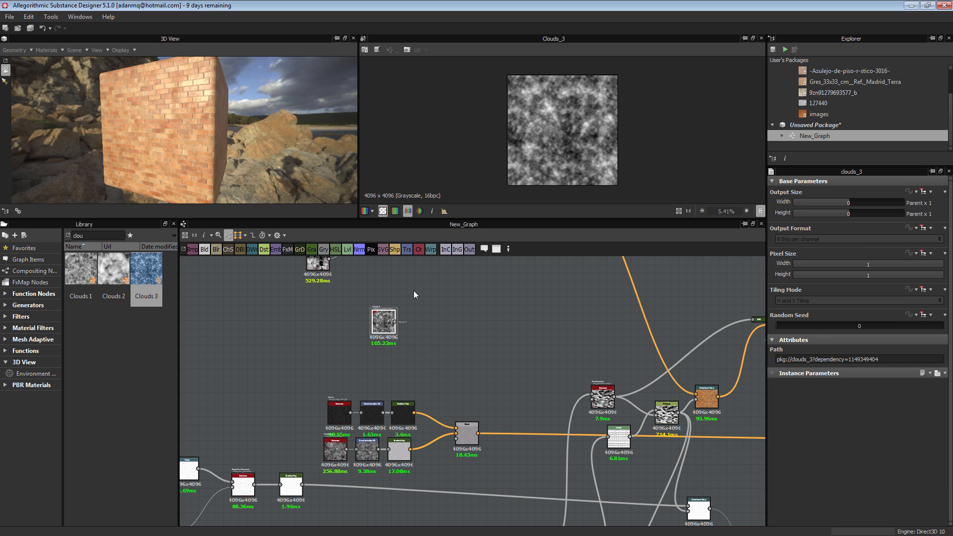
{"action": "scroll", "coordinate": [564, 138], "scroll_direction": "up", "scroll_amount": 4}
{"action": "scroll", "coordinate": [564, 138], "scroll_direction": "down", "scroll_amount": 4}
{"action": "scroll", "coordinate": [493, 263], "scroll_direction": "up", "scroll_amount": 3}
{"action": "left_click_drag", "start_coordinate": [334, 338], "coordinate": [264, 392]}
{"action": "middle_click_drag", "start_coordinate": [266, 395], "coordinate": [298, 341]}
{"action": "left_click_drag", "start_coordinate": [262, 130], "coordinate": [264, 171]}
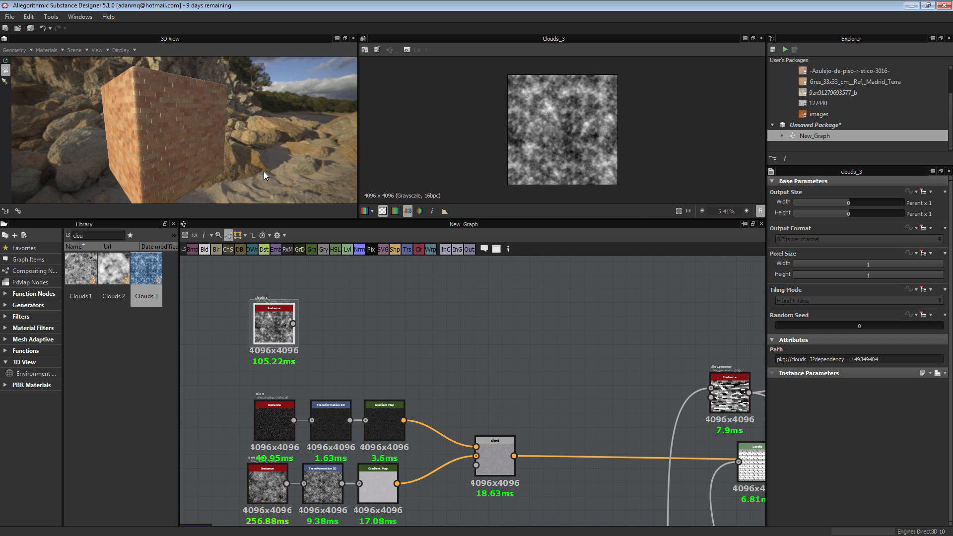
{"action": "left_click", "coordinate": [317, 247]}
Pick the Clouds 3 Gradient Map's gradient from the dark green foliage in the 3D view's background.
{"action": "left_click", "coordinate": [919, 411]}
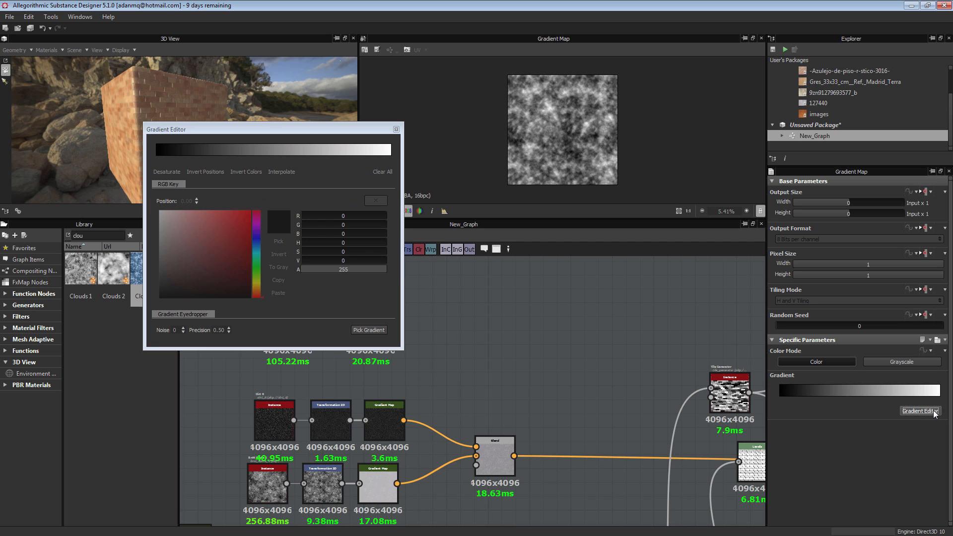
{"action": "left_click", "coordinate": [362, 330]}
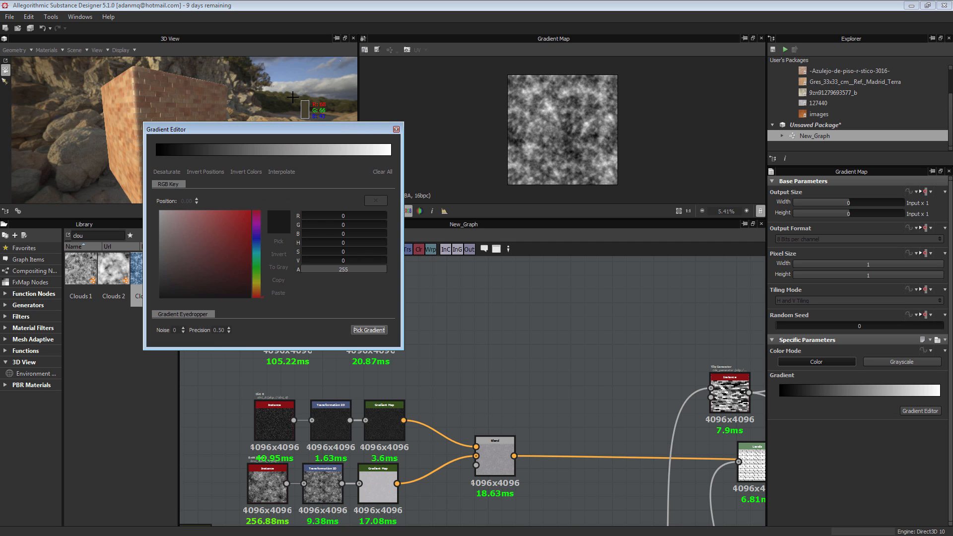
{"action": "left_click", "coordinate": [266, 100]}
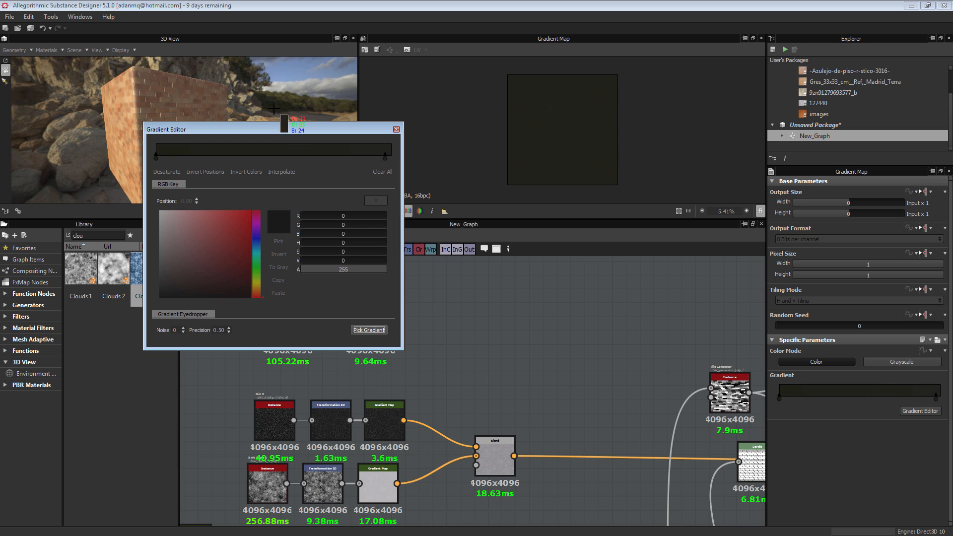
{"action": "left_click_drag", "start_coordinate": [281, 101], "coordinate": [300, 111]}
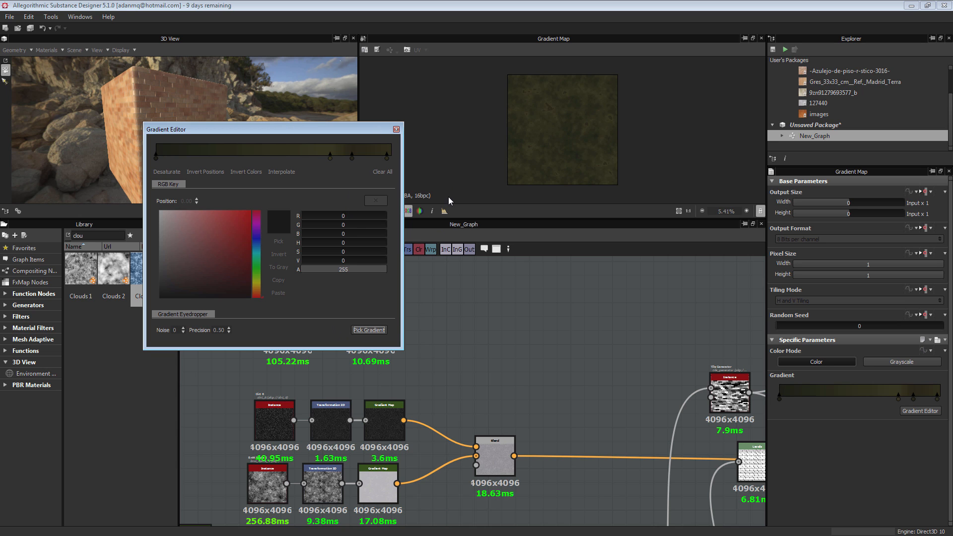
{"action": "left_click", "coordinate": [396, 129]}
Examine the green Gradient Map result up close in the graph and in the 2D view.
{"action": "scroll", "coordinate": [382, 347], "scroll_direction": "up", "scroll_amount": 6}
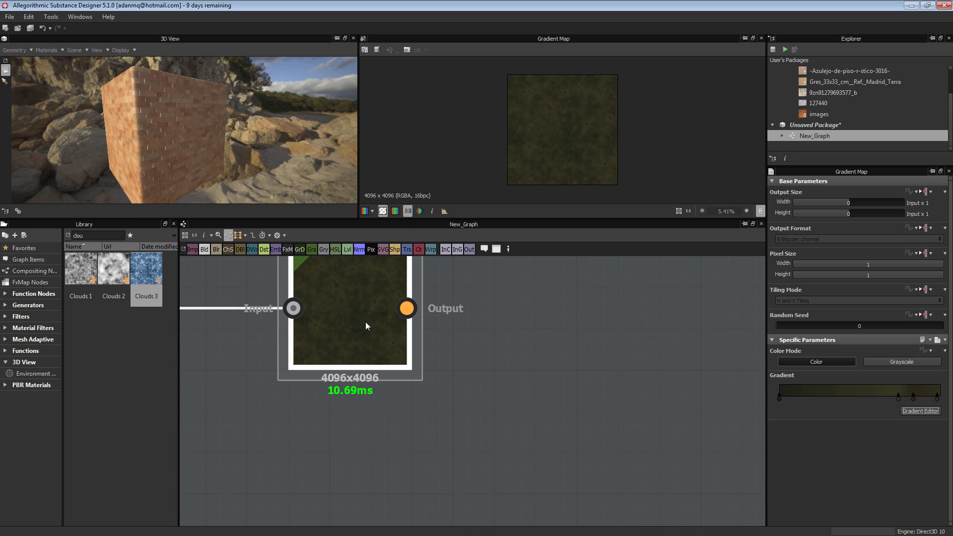
{"action": "scroll", "coordinate": [594, 112], "scroll_direction": "up", "scroll_amount": 3}
{"action": "scroll", "coordinate": [594, 112], "scroll_direction": "down", "scroll_amount": 2}
{"action": "scroll", "coordinate": [594, 112], "scroll_direction": "down", "scroll_amount": 2}
{"action": "scroll", "coordinate": [422, 317], "scroll_direction": "down", "scroll_amount": 5}
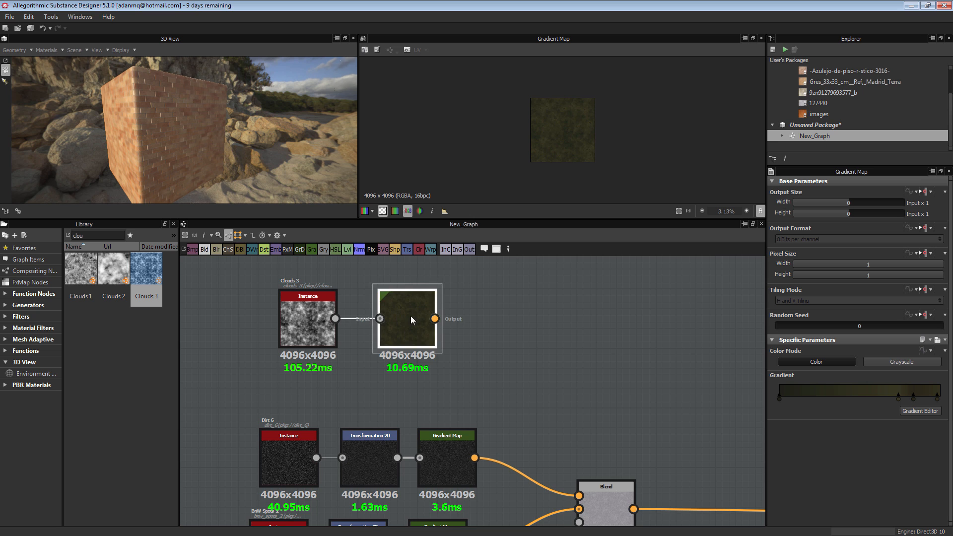
{"action": "scroll", "coordinate": [405, 348], "scroll_direction": "up", "scroll_amount": 2}
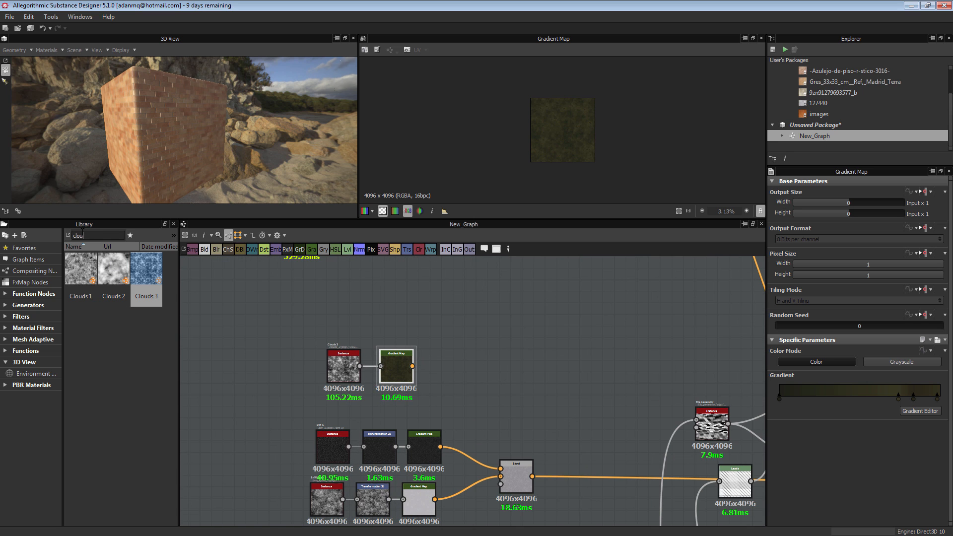
{"action": "scroll", "coordinate": [602, 124], "scroll_direction": "up", "scroll_amount": 4}
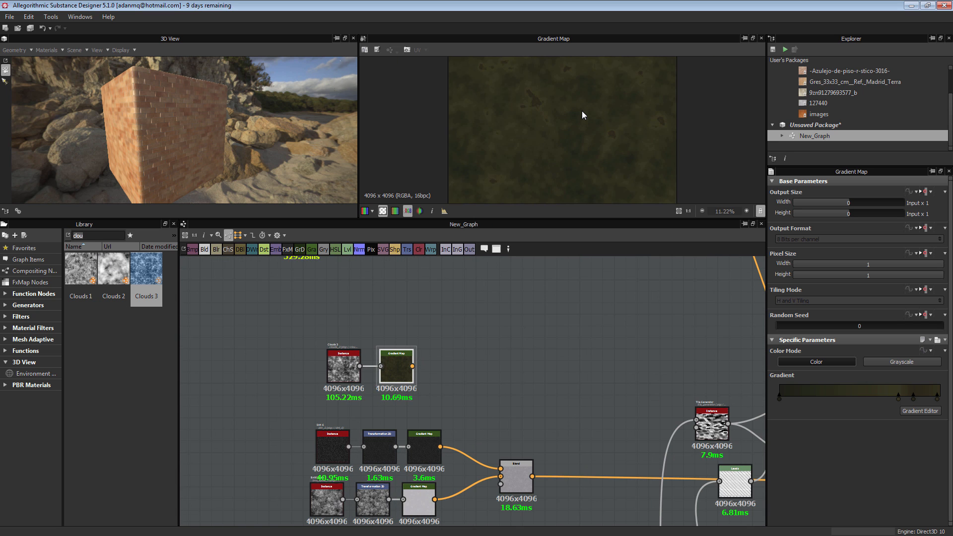
{"action": "scroll", "coordinate": [577, 121], "scroll_direction": "down", "scroll_amount": 3}
{"action": "scroll", "coordinate": [571, 134], "scroll_direction": "up", "scroll_amount": 1}
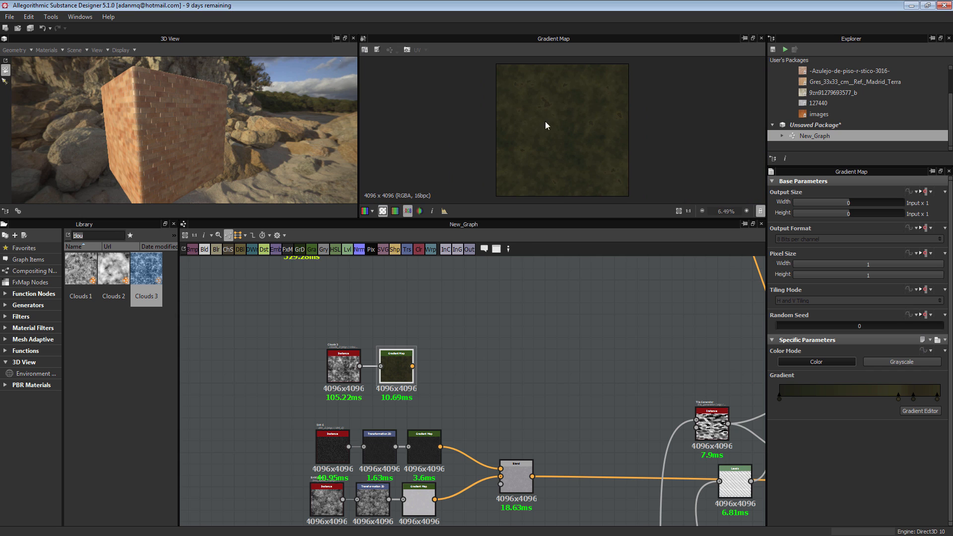
{"action": "left_click", "coordinate": [93, 278]}
{"action": "left_click_drag", "start_coordinate": [469, 290], "coordinate": [469, 291]}
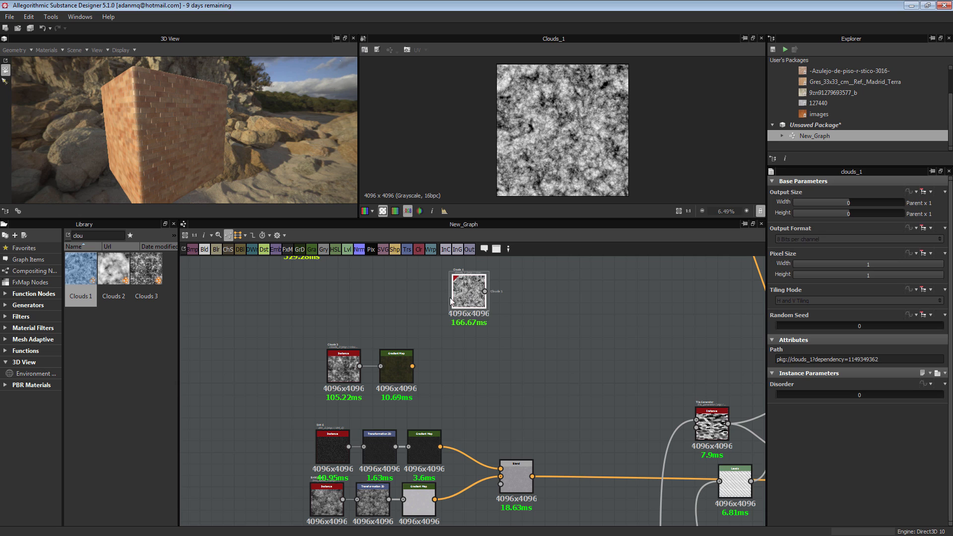
{"action": "key", "text": "Delete"}
Search the library for "nois" and add a BnW Spots 1 noise above the Clouds 3 node.
{"action": "type", "text": "nois"}
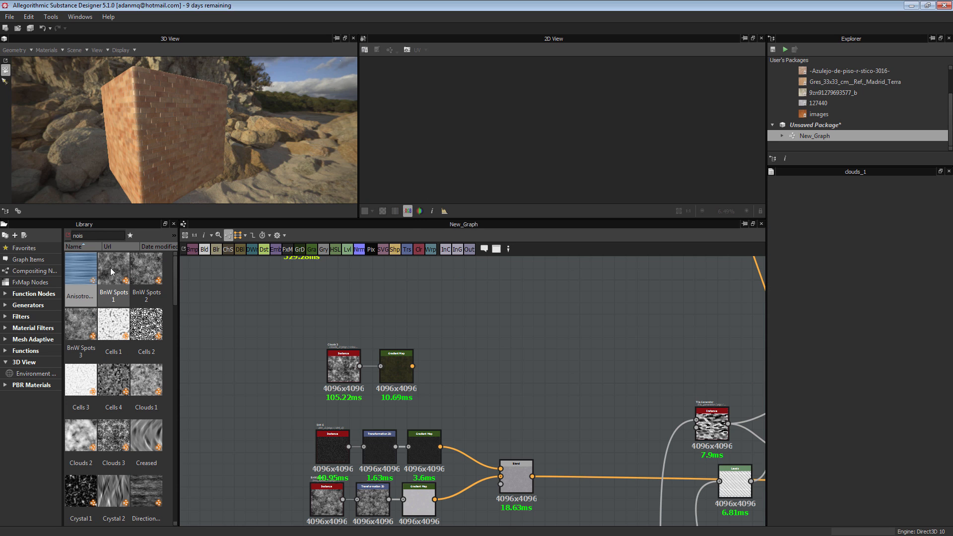
{"action": "left_click_drag", "start_coordinate": [111, 271], "coordinate": [341, 289]}
{"action": "scroll", "coordinate": [341, 289], "scroll_direction": "up", "scroll_amount": 3}
{"action": "middle_click_drag", "start_coordinate": [431, 436], "coordinate": [349, 421]}
Blend BnW Spots 1, converted through its own Gradient Map, as foreground over the green Gradient Map.
{"action": "left_click", "coordinate": [313, 421]}
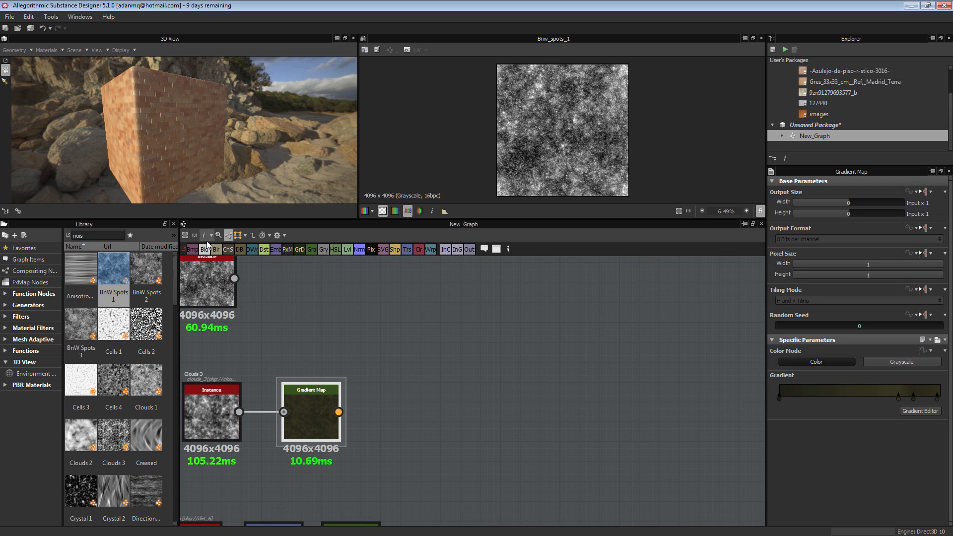
{"action": "left_click", "coordinate": [209, 254]}
{"action": "left_click_drag", "start_coordinate": [234, 278], "coordinate": [403, 399]}
{"action": "left_click", "coordinate": [201, 272]}
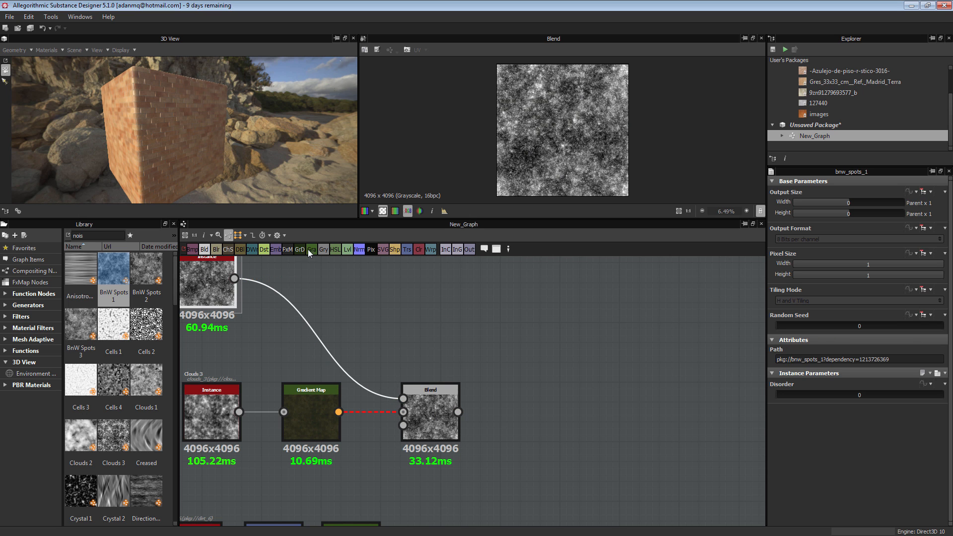
{"action": "left_click", "coordinate": [309, 251]}
Try Overlay and Add (Linear Dodge) as the new Blend's blending mode.
{"action": "double_click", "coordinate": [430, 416]}
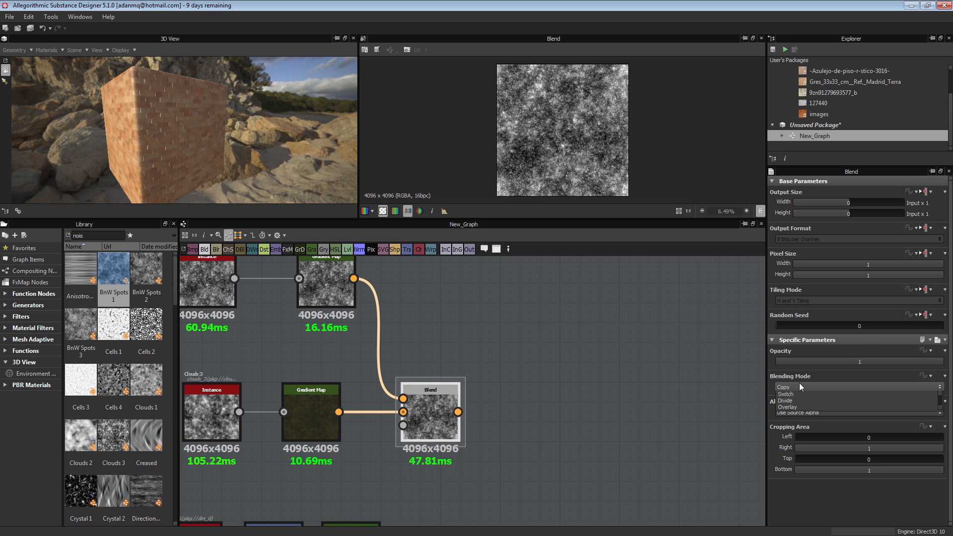
{"action": "left_click", "coordinate": [799, 387]}
{"action": "left_click", "coordinate": [788, 453]}
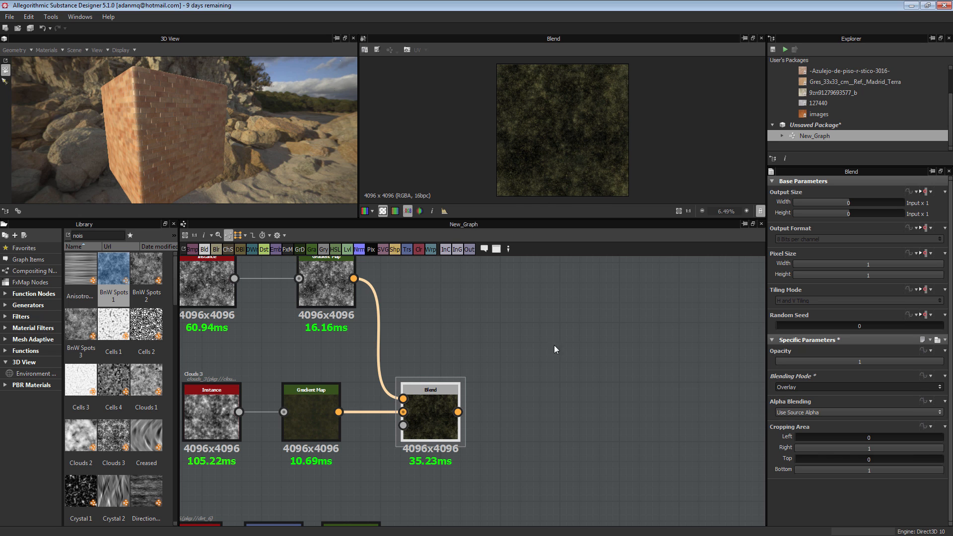
{"action": "left_click", "coordinate": [807, 387]}
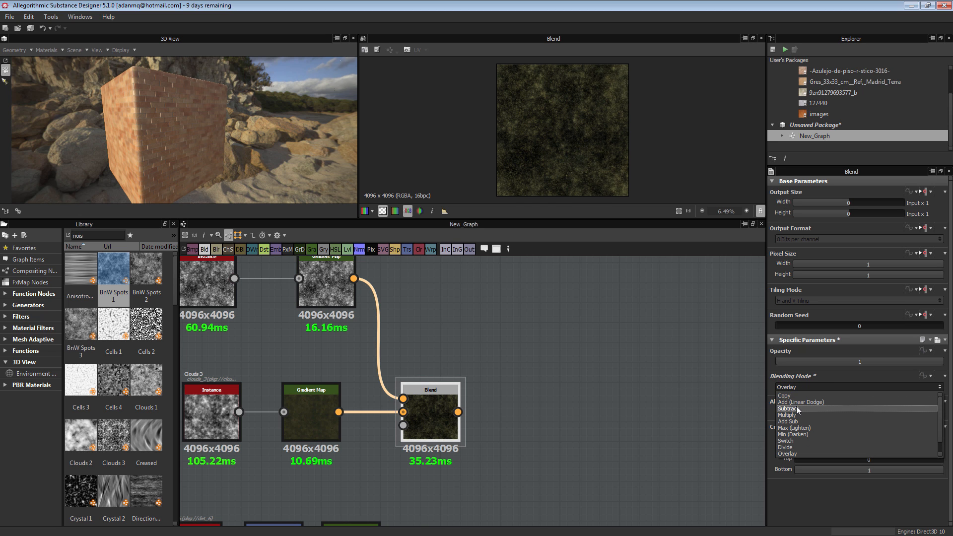
{"action": "left_click", "coordinate": [797, 403]}
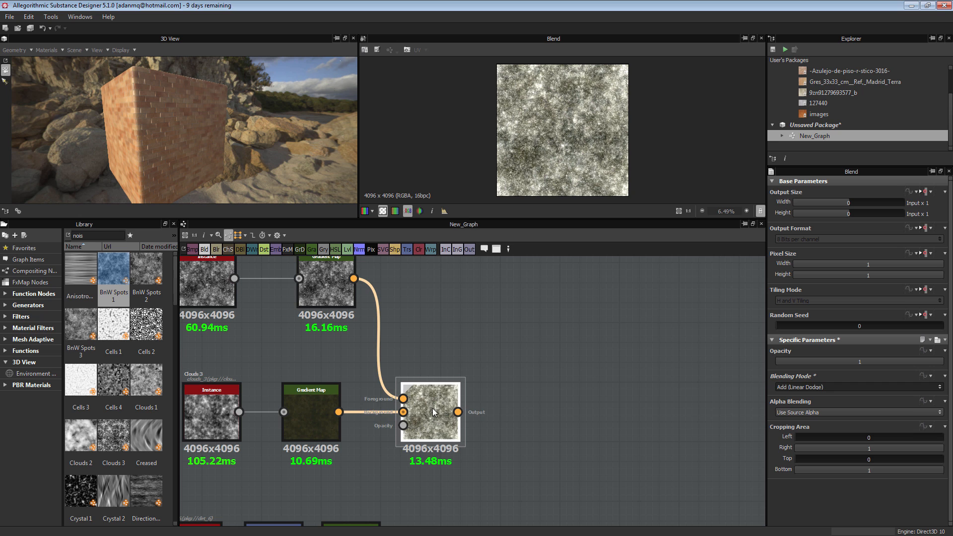
Set the green Blend to Overlay at 0.25 opacity, shift it away from its inputs, and compare it with the Gradient Map.
{"action": "left_click_drag", "start_coordinate": [433, 412], "coordinate": [464, 403]}
{"action": "left_click", "coordinate": [797, 386]}
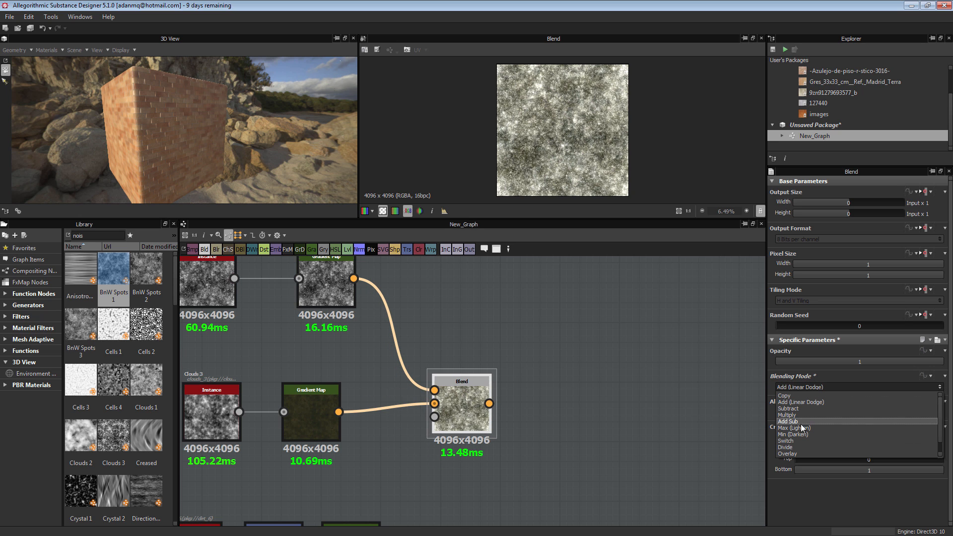
{"action": "left_click", "coordinate": [799, 452]}
{"action": "left_click", "coordinate": [865, 359]}
{"action": "type", "text": "0.25"}
{"action": "key", "text": "Return"}
{"action": "scroll", "coordinate": [589, 111], "scroll_direction": "up", "scroll_amount": 11}
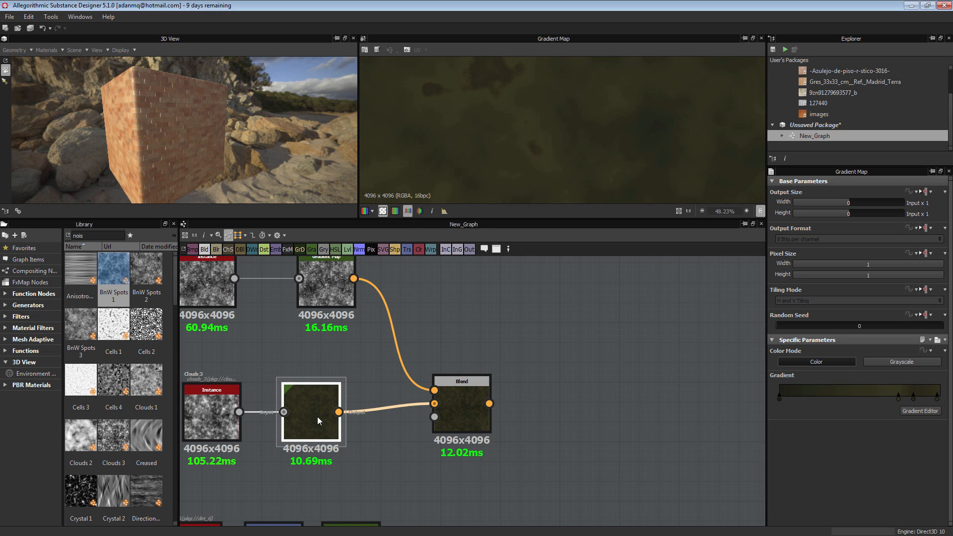
{"action": "left_click_drag", "start_coordinate": [461, 411], "coordinate": [469, 411]}
{"action": "scroll", "coordinate": [561, 145], "scroll_direction": "down", "scroll_amount": 3}
{"action": "scroll", "coordinate": [561, 144], "scroll_direction": "down", "scroll_amount": 7}
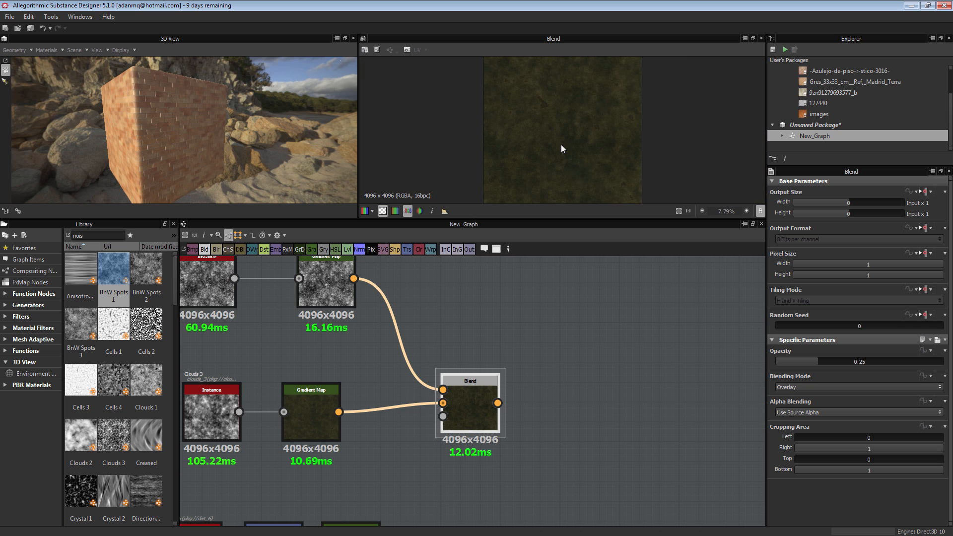
Move the green noise nodes and their Blend down, closer to the Dirt 6 chain.
{"action": "scroll", "coordinate": [516, 297], "scroll_direction": "down", "scroll_amount": 3}
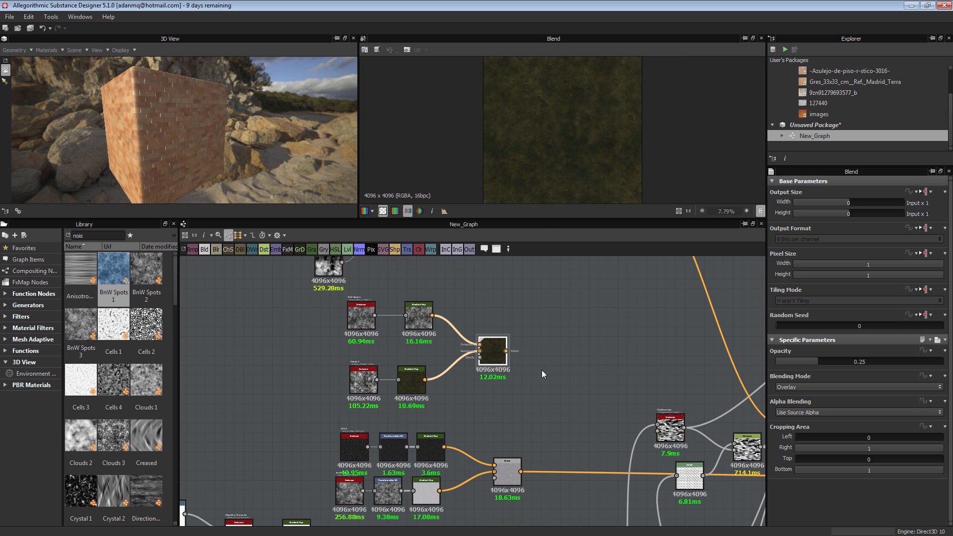
{"action": "left_click_drag", "start_coordinate": [506, 387], "coordinate": [507, 387]}
{"action": "left_click_drag", "start_coordinate": [492, 359], "coordinate": [487, 378]}
{"action": "middle_click_drag", "start_coordinate": [557, 475], "coordinate": [461, 391]}
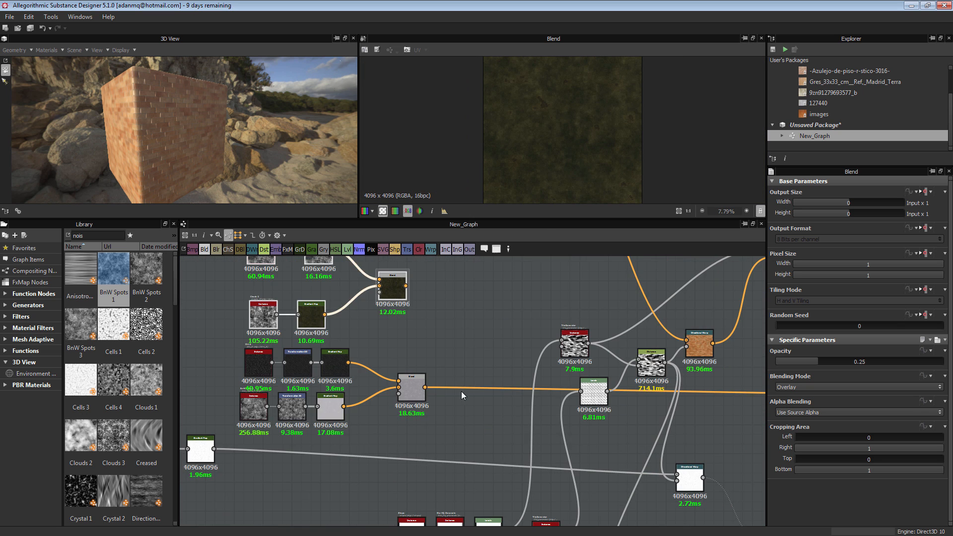
Insert a new Blend on the output of the grey colour Blend and place it above the link.
{"action": "left_click", "coordinate": [400, 386]}
{"action": "scroll", "coordinate": [368, 377], "scroll_direction": "up", "scroll_amount": 3}
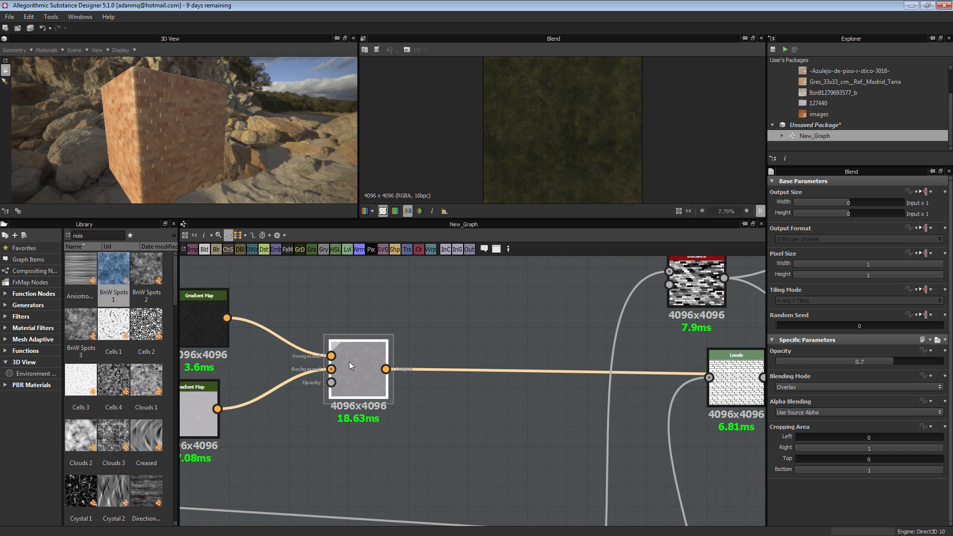
{"action": "left_click", "coordinate": [209, 248]}
{"action": "left_click_drag", "start_coordinate": [475, 351], "coordinate": [516, 301]}
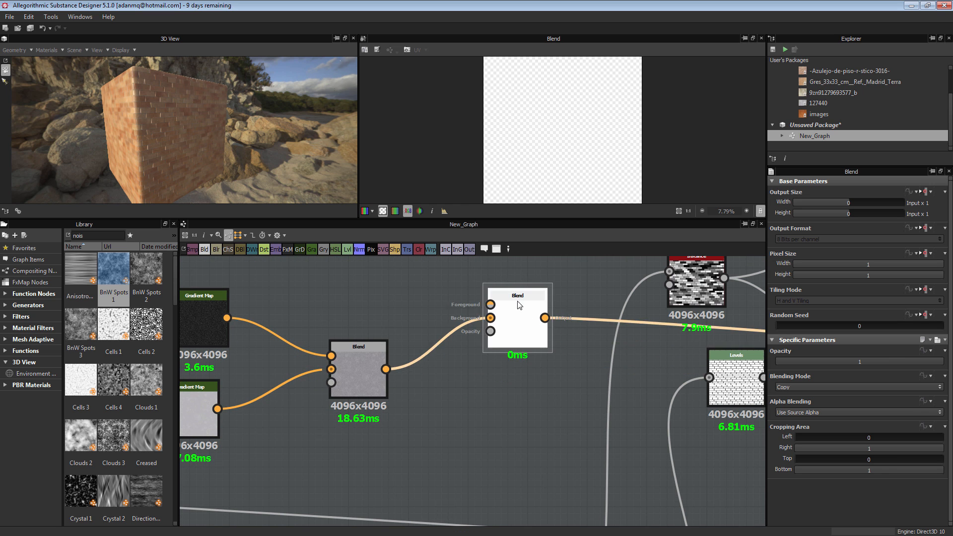
Connect the green Blend to the foreground of the new Blend and place it beside the grey colour Blend.
{"action": "middle_click_drag", "start_coordinate": [486, 305], "coordinate": [557, 452]}
{"action": "left_click_drag", "start_coordinate": [559, 449], "coordinate": [560, 452]}
{"action": "middle_click_drag", "start_coordinate": [550, 389], "coordinate": [517, 253]}
{"action": "scroll", "coordinate": [521, 270], "scroll_direction": "down", "scroll_amount": 1}
{"action": "left_click_drag", "start_coordinate": [550, 327], "coordinate": [551, 344]}
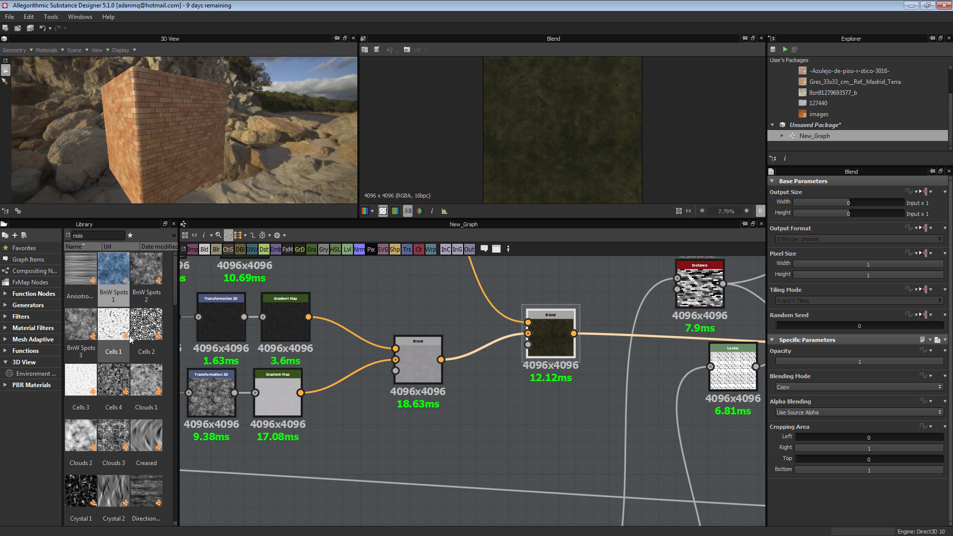
Add grunge map 004 from the library as the new Blend's opacity mask and place it below the grey Blend.
{"action": "scroll", "coordinate": [130, 339], "scroll_direction": "down", "scroll_amount": 5}
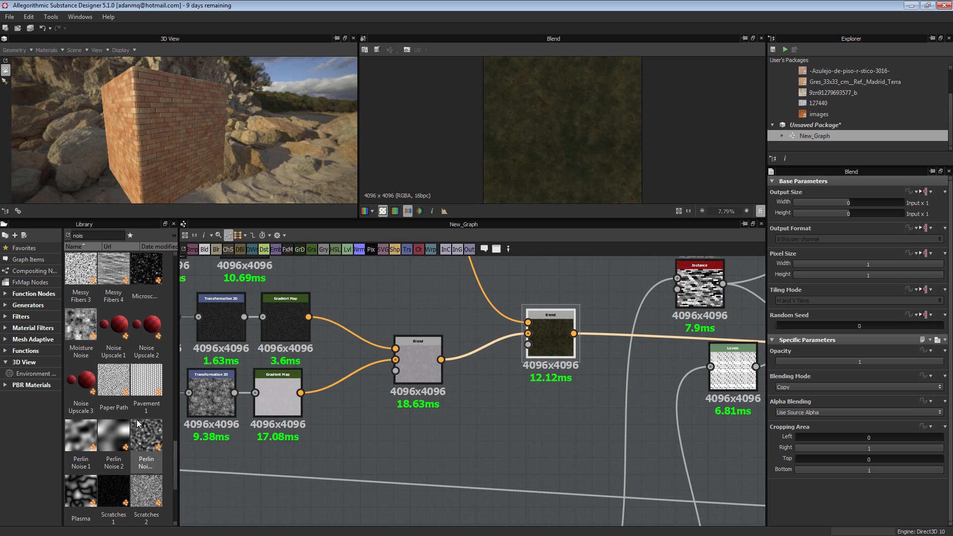
{"action": "scroll", "coordinate": [138, 422], "scroll_direction": "down", "scroll_amount": 6}
{"action": "left_click_drag", "start_coordinate": [119, 285], "coordinate": [521, 344]}
{"action": "left_click_drag", "start_coordinate": [207, 139], "coordinate": [238, 130]}
{"action": "scroll", "coordinate": [239, 130], "scroll_direction": "up", "scroll_amount": 5}
{"action": "left_click_drag", "start_coordinate": [332, 139], "coordinate": [241, 170]}
{"action": "scroll", "coordinate": [483, 426], "scroll_direction": "down", "scroll_amount": 2}
{"action": "left_click_drag", "start_coordinate": [483, 424], "coordinate": [448, 453]}
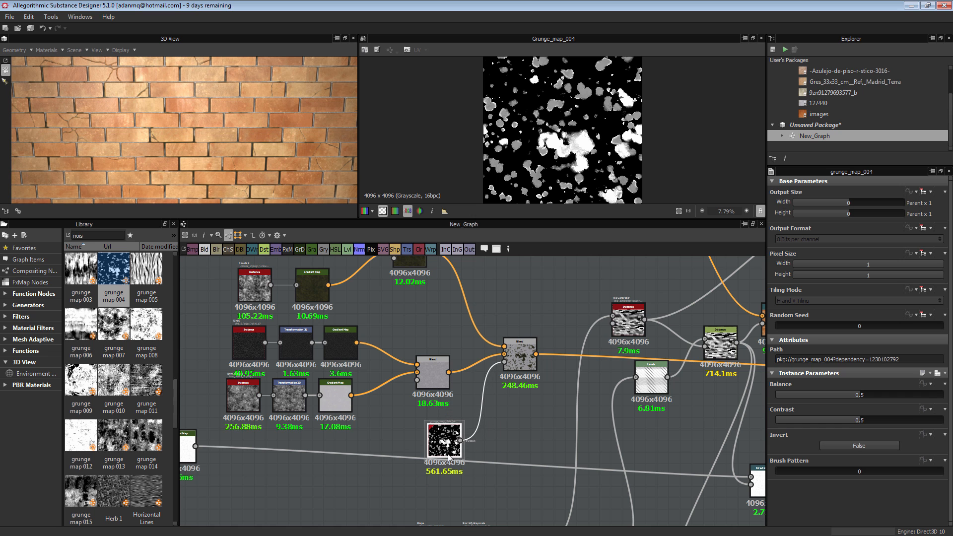
Insert a Blend on the output of grunge map 004 and space both nodes away from the crack chain.
{"action": "scroll", "coordinate": [249, 115], "scroll_direction": "down", "scroll_amount": 3}
{"action": "left_click_drag", "start_coordinate": [249, 115], "coordinate": [340, 166]}
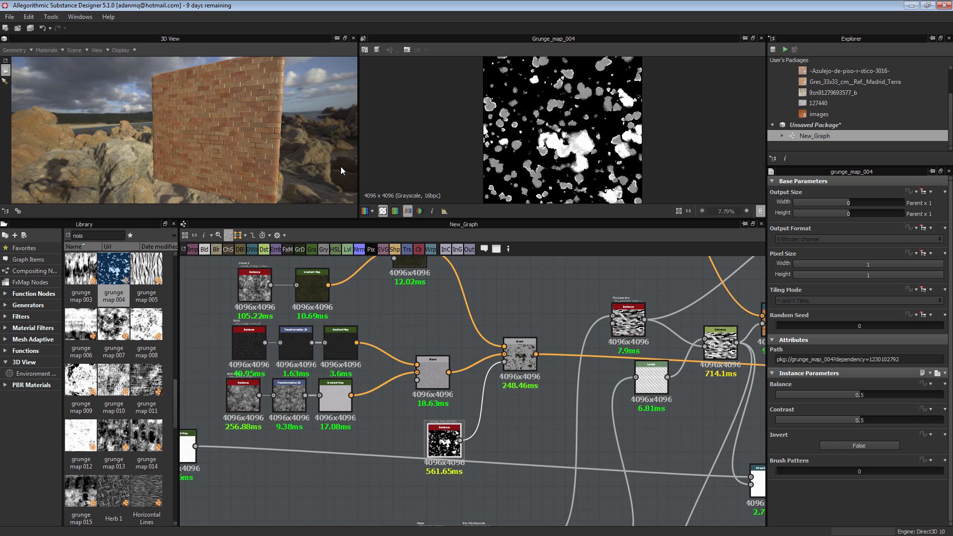
{"action": "scroll", "coordinate": [513, 401], "scroll_direction": "down", "scroll_amount": 2}
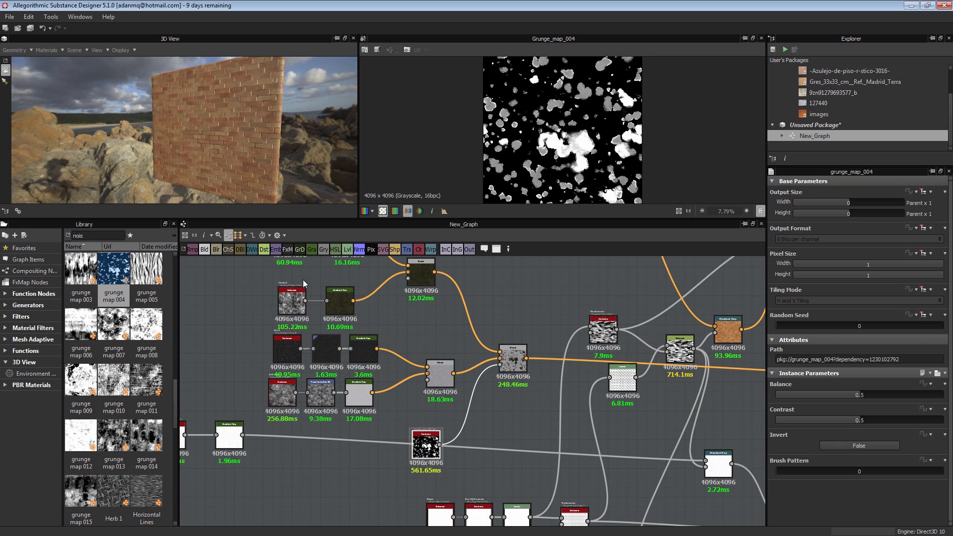
{"action": "left_click", "coordinate": [210, 252]}
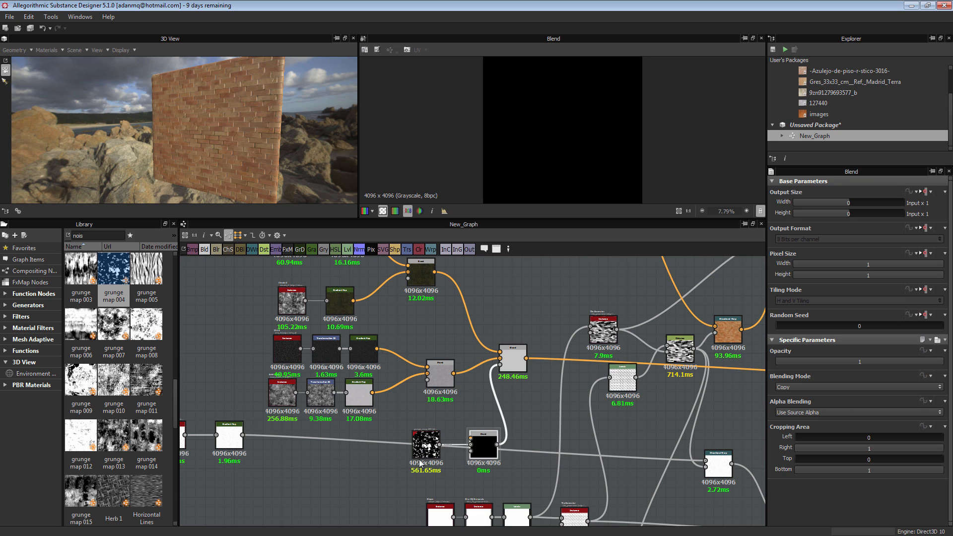
{"action": "middle_click_drag", "start_coordinate": [258, 473], "coordinate": [326, 397]}
{"action": "left_click_drag", "start_coordinate": [326, 397], "coordinate": [258, 430]}
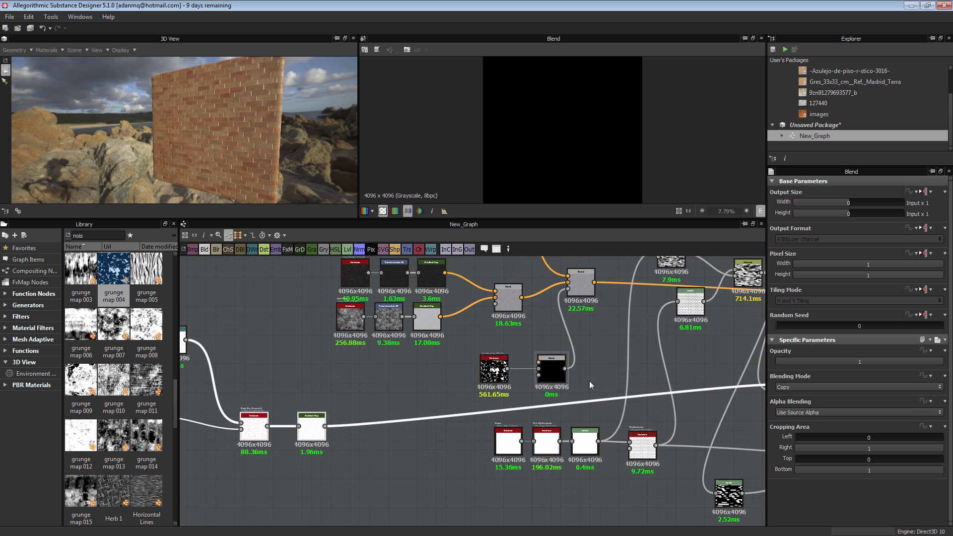
{"action": "scroll", "coordinate": [598, 378], "scroll_direction": "up", "scroll_amount": 2}
{"action": "left_click_drag", "start_coordinate": [458, 376], "coordinate": [396, 383]}
{"action": "left_click_drag", "start_coordinate": [531, 367], "coordinate": [509, 370]}
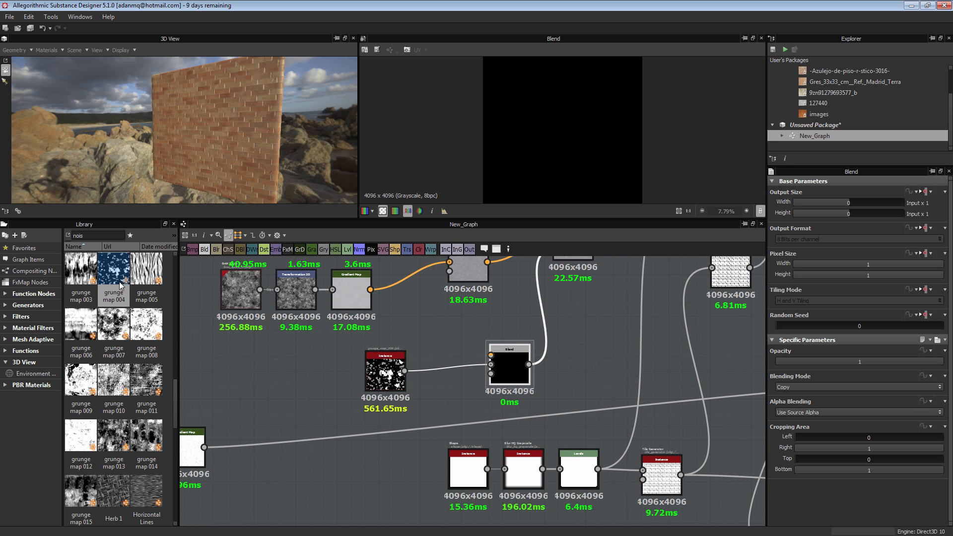
Add grunge map 013 as the foreground of the mask Blend, place it above grunge map 004, and preview the Blend.
{"action": "left_click_drag", "start_coordinate": [114, 436], "coordinate": [491, 354]}
{"action": "left_click_drag", "start_coordinate": [421, 322], "coordinate": [399, 324]}
{"action": "double_click", "coordinate": [505, 371]}
{"action": "middle_click_drag", "start_coordinate": [505, 371], "coordinate": [413, 418]}
Try Overlay on the mask Blend, set its blending mode to Add Sub, and preview the colour Blend it masks.
{"action": "left_click", "coordinate": [781, 387]}
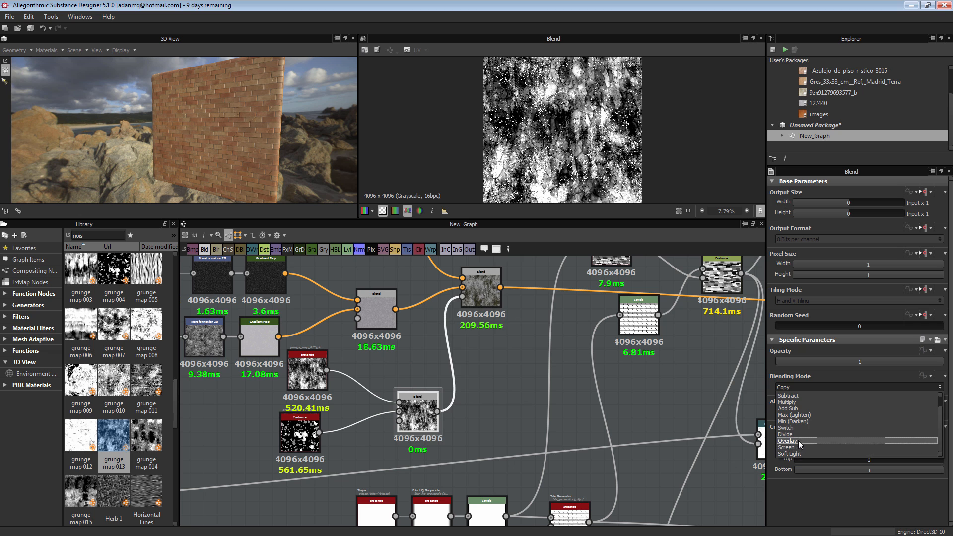
{"action": "left_click", "coordinate": [800, 441]}
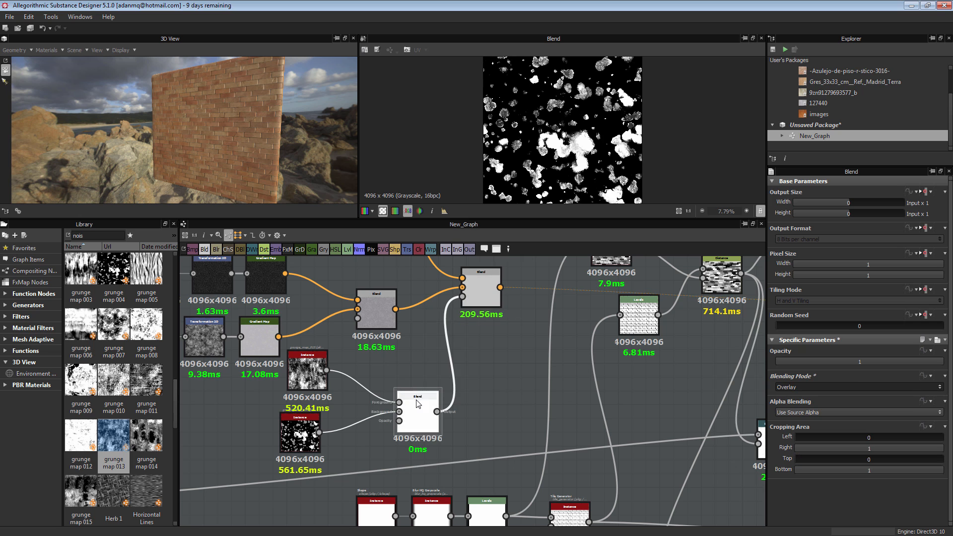
{"action": "left_click", "coordinate": [802, 388]}
{"action": "left_click", "coordinate": [801, 412]}
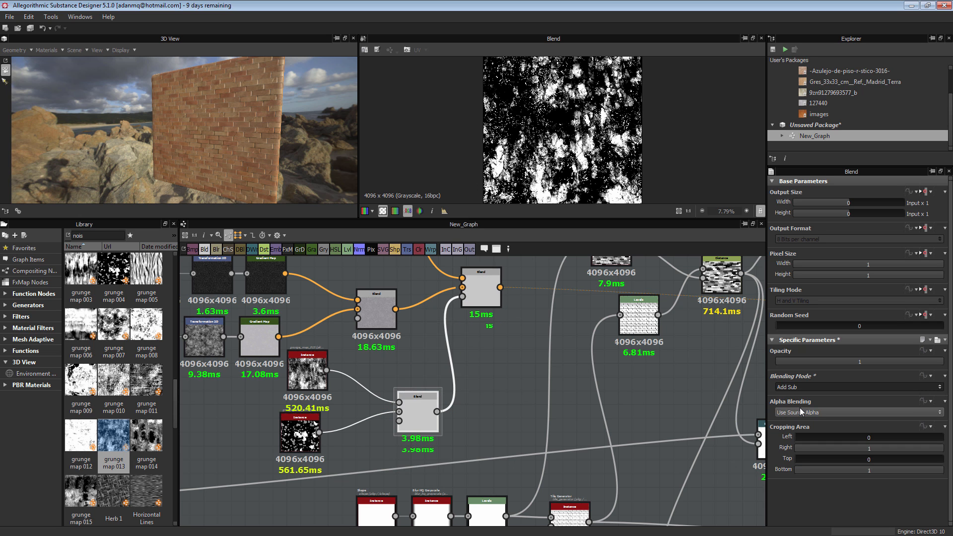
{"action": "middle_click_drag", "start_coordinate": [490, 353], "coordinate": [505, 391]}
{"action": "double_click", "coordinate": [495, 331]}
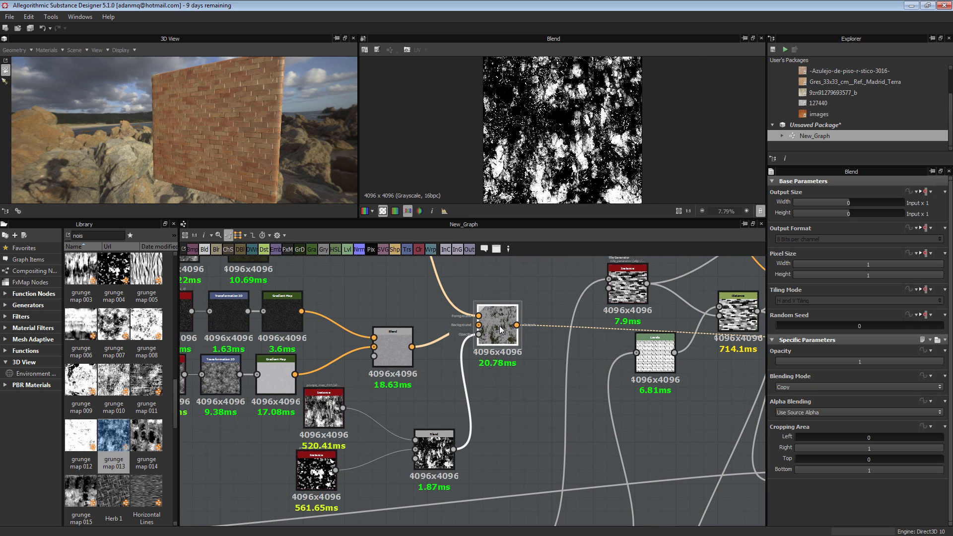
{"action": "left_click_drag", "start_coordinate": [285, 143], "coordinate": [263, 159]}
{"action": "scroll", "coordinate": [457, 355], "scroll_direction": "down", "scroll_amount": 5}
{"action": "scroll", "coordinate": [427, 292], "scroll_direction": "up", "scroll_amount": 6}
Preview the crack chain's Warp, Slope Blur Grayscale and Gradient Map, moving the last two up into line.
{"action": "double_click", "coordinate": [424, 292]}
{"action": "scroll", "coordinate": [546, 151], "scroll_direction": "up", "scroll_amount": 5}
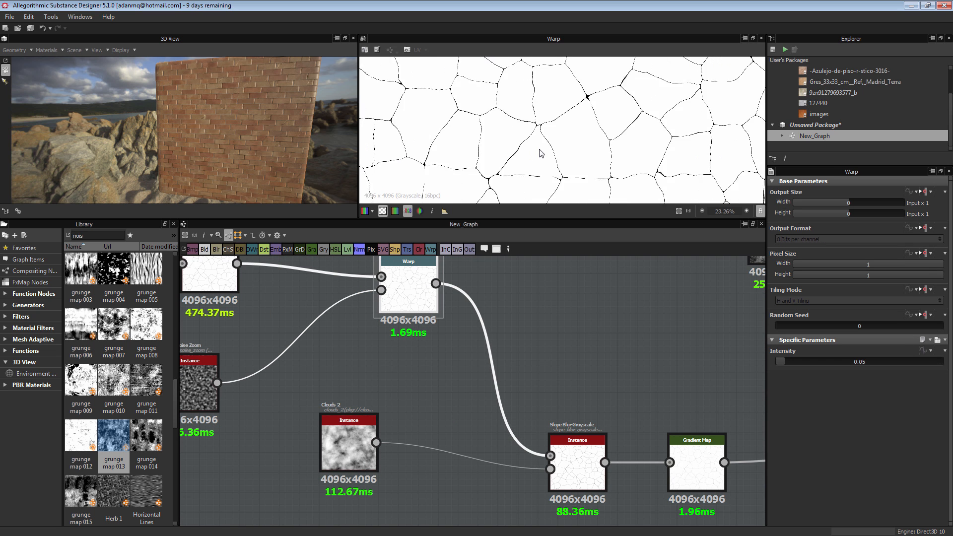
{"action": "double_click", "coordinate": [577, 466]}
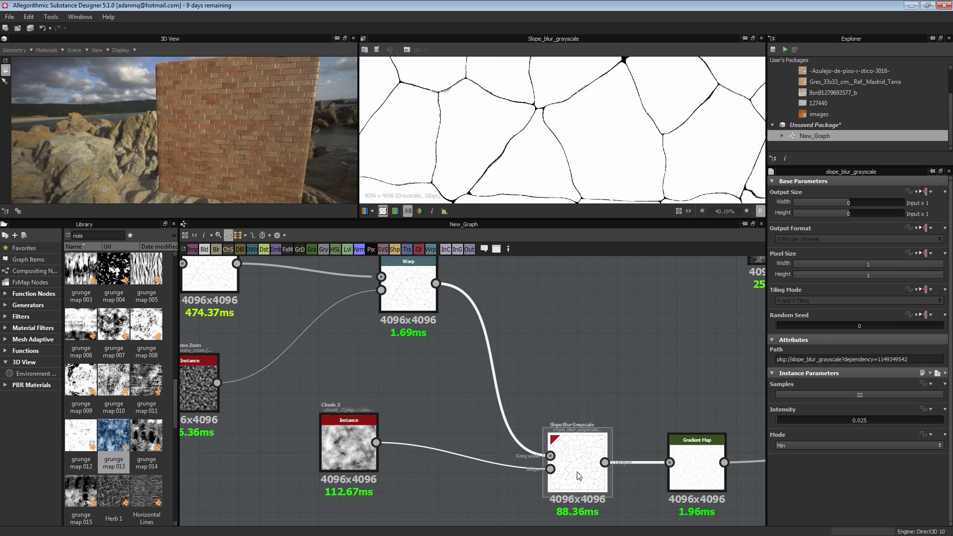
{"action": "left_click_drag", "start_coordinate": [576, 470], "coordinate": [568, 392]}
{"action": "middle_click_drag", "start_coordinate": [636, 406], "coordinate": [466, 403]}
{"action": "left_click_drag", "start_coordinate": [524, 461], "coordinate": [535, 399]}
{"action": "double_click", "coordinate": [537, 402]}
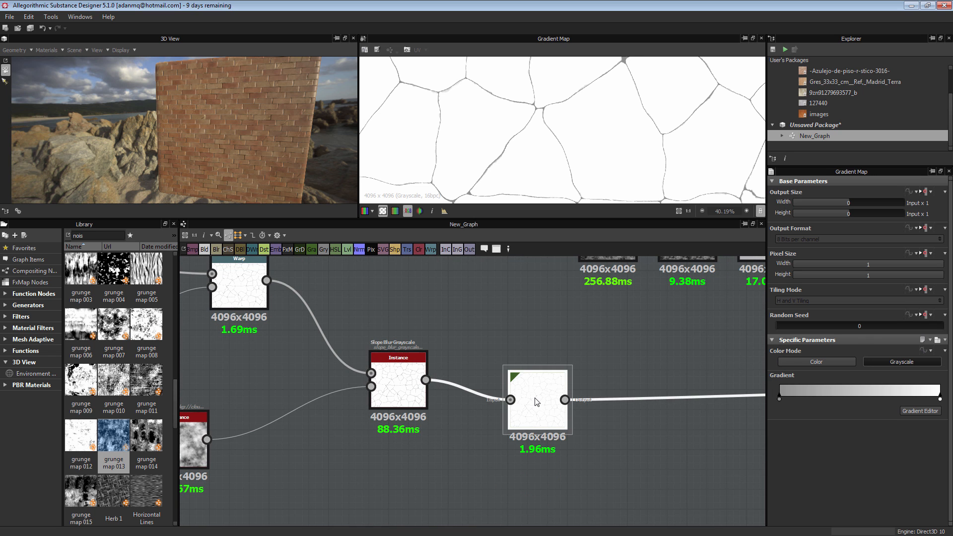
Tidy the crack chain by repositioning Clouds 2, the Warp and the two nodes feeding the Warp.
{"action": "scroll", "coordinate": [513, 362], "scroll_direction": "down", "scroll_amount": 5}
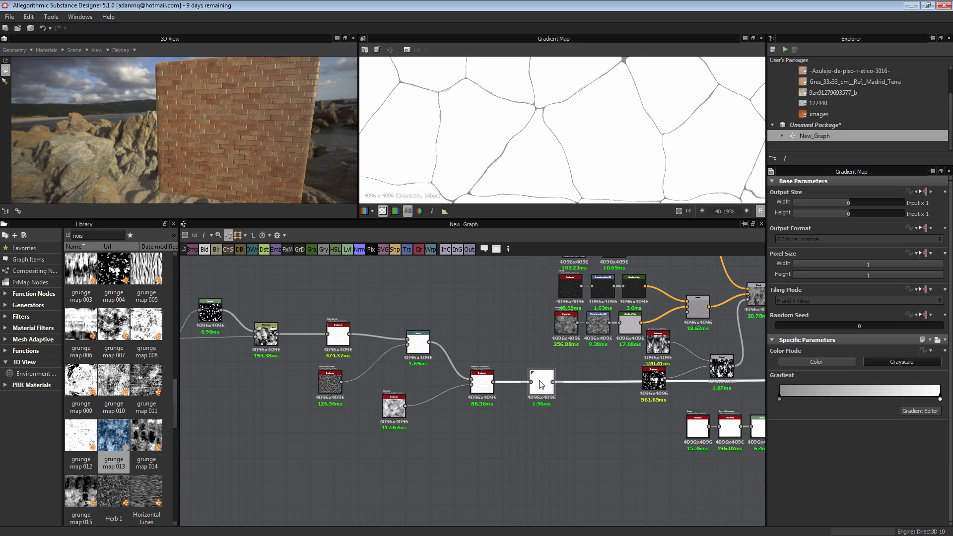
{"action": "scroll", "coordinate": [513, 362], "scroll_direction": "up", "scroll_amount": 2}
{"action": "scroll", "coordinate": [318, 381], "scroll_direction": "up", "scroll_amount": 2}
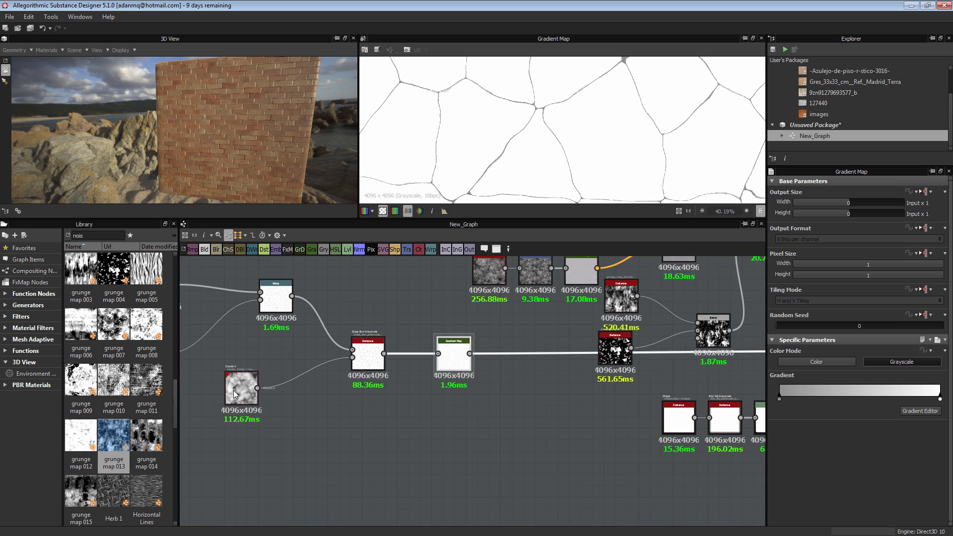
{"action": "left_click_drag", "start_coordinate": [283, 294], "coordinate": [257, 292]}
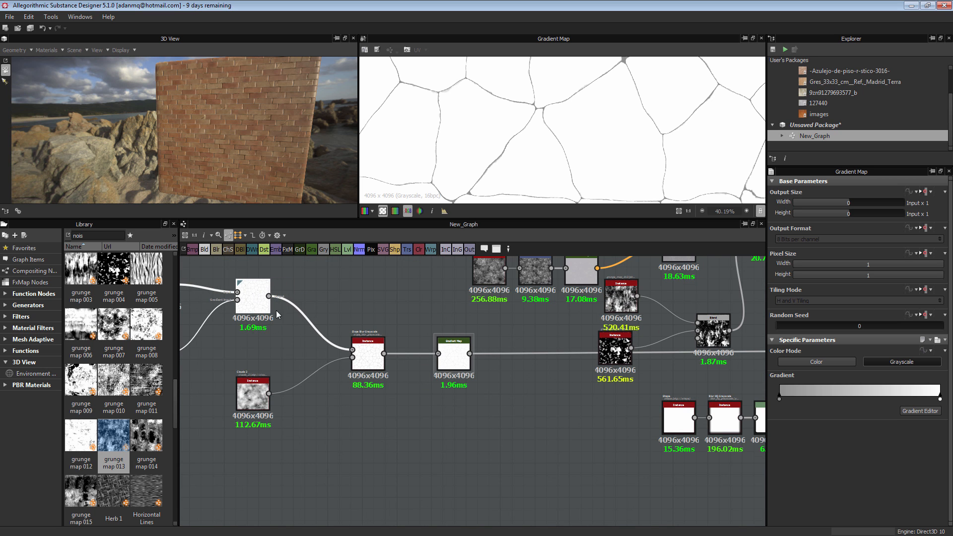
{"action": "scroll", "coordinate": [231, 298], "scroll_direction": "down", "scroll_amount": 2}
{"action": "middle_click_drag", "start_coordinate": [229, 298], "coordinate": [492, 324]}
{"action": "scroll", "coordinate": [492, 323], "scroll_direction": "up", "scroll_amount": 1}
{"action": "left_click_drag", "start_coordinate": [440, 328], "coordinate": [440, 309]}
{"action": "left_click_drag", "start_coordinate": [426, 376], "coordinate": [435, 366]}
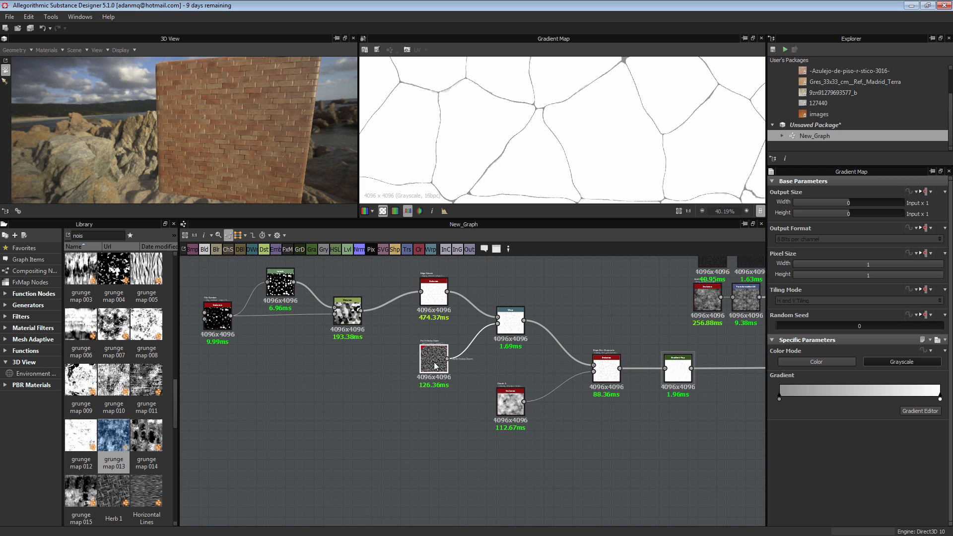
{"action": "middle_click_drag", "start_coordinate": [639, 374], "coordinate": [392, 370]}
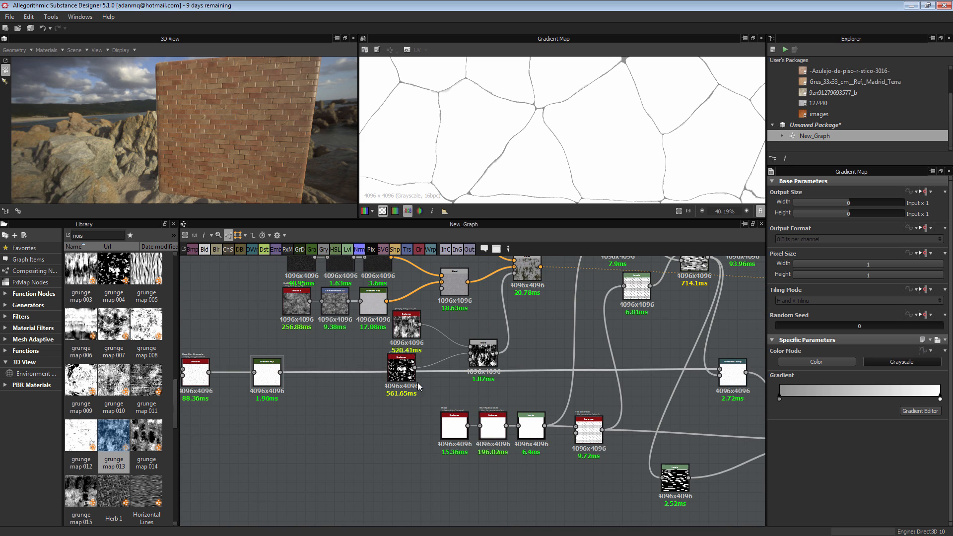
Review the layout of the whole graph and examine the brick and mortar colours up close on the 3D cube.
{"action": "scroll", "coordinate": [562, 393], "scroll_direction": "down", "scroll_amount": 2}
{"action": "middle_click_drag", "start_coordinate": [651, 395], "coordinate": [347, 385]}
{"action": "left_click_drag", "start_coordinate": [288, 95], "coordinate": [310, 364]}
{"action": "left_click_drag", "start_coordinate": [315, 273], "coordinate": [209, 239]}
{"action": "left_click_drag", "start_coordinate": [476, 360], "coordinate": [476, 239]}
{"action": "scroll", "coordinate": [578, 397], "scroll_direction": "down", "scroll_amount": 6}
{"action": "scroll", "coordinate": [475, 392], "scroll_direction": "up", "scroll_amount": 1}
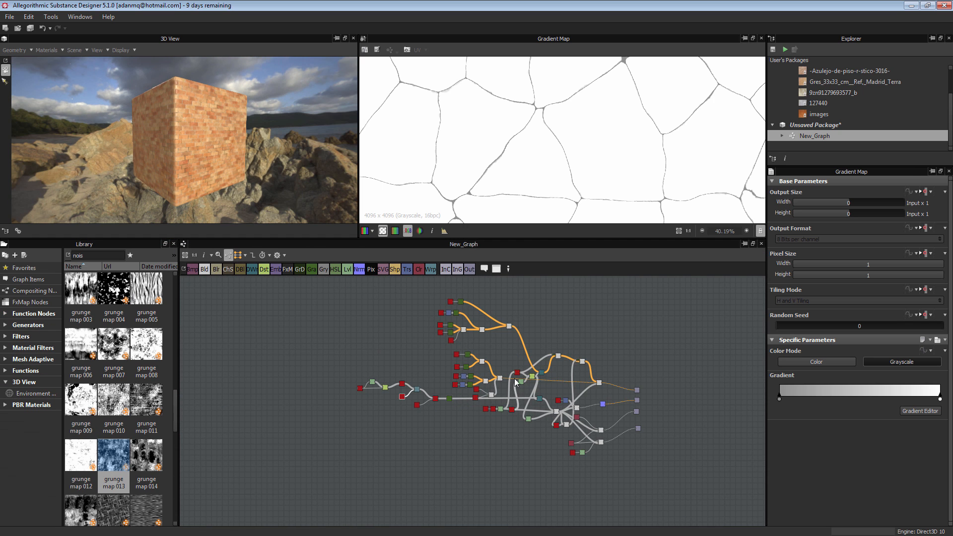
{"action": "scroll", "coordinate": [476, 368], "scroll_direction": "up", "scroll_amount": 1}
{"action": "middle_click_drag", "start_coordinate": [486, 359], "coordinate": [469, 378]}
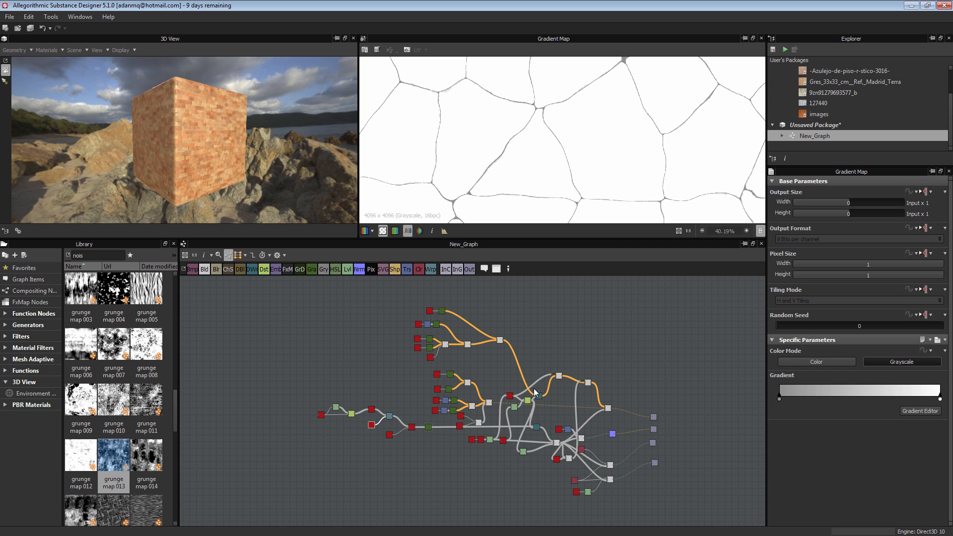
{"action": "scroll", "coordinate": [507, 362], "scroll_direction": "up", "scroll_amount": 3}
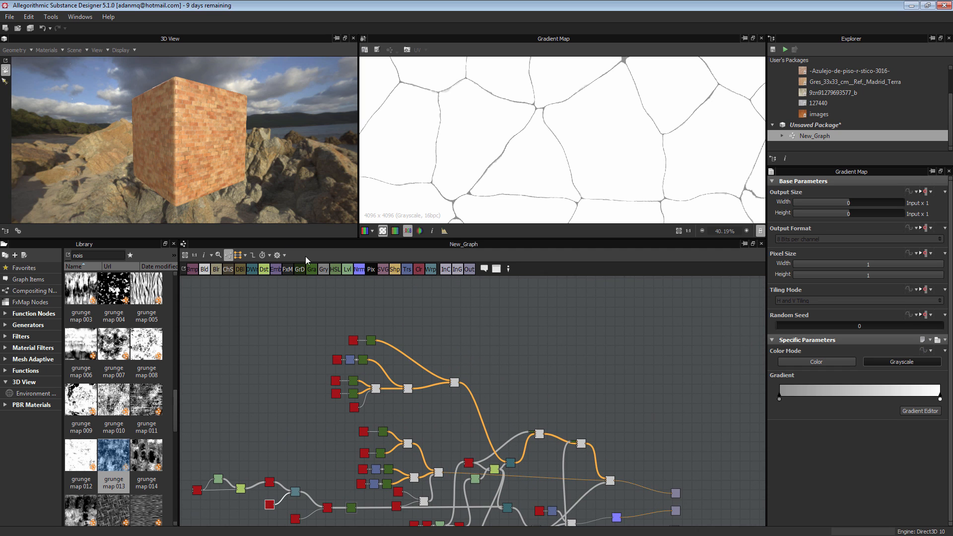
{"action": "scroll", "coordinate": [496, 397], "scroll_direction": "down", "scroll_amount": 2}
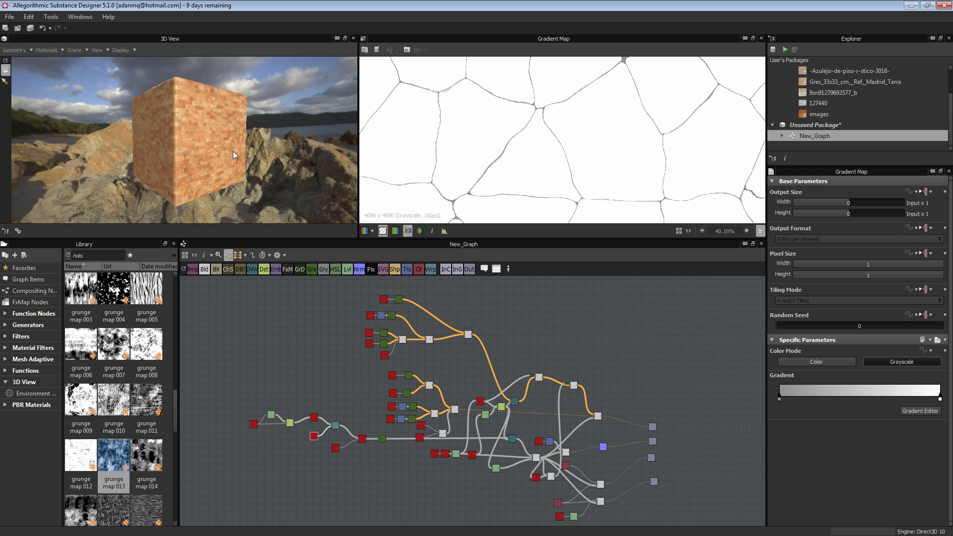
{"action": "scroll", "coordinate": [233, 151], "scroll_direction": "up", "scroll_amount": 10}
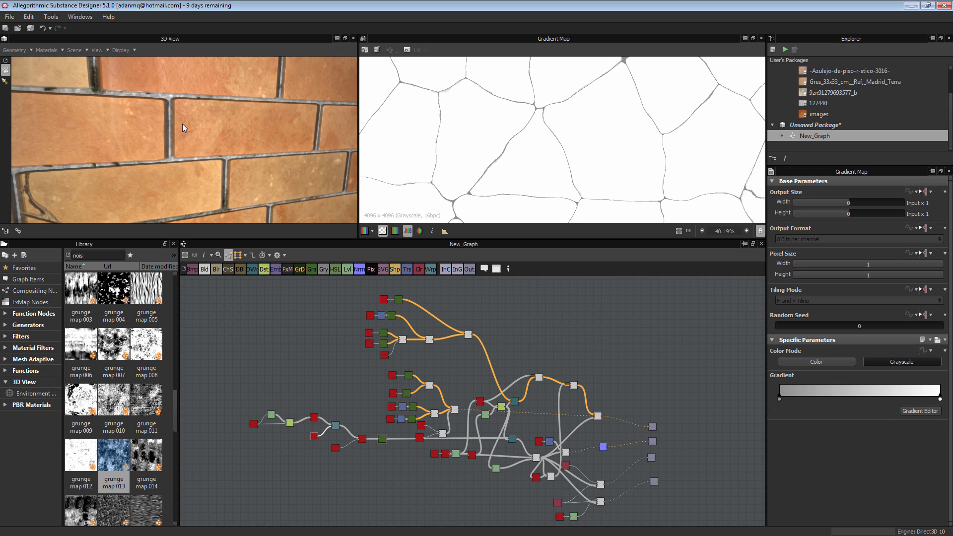
{"action": "scroll", "coordinate": [182, 128], "scroll_direction": "down", "scroll_amount": 3}
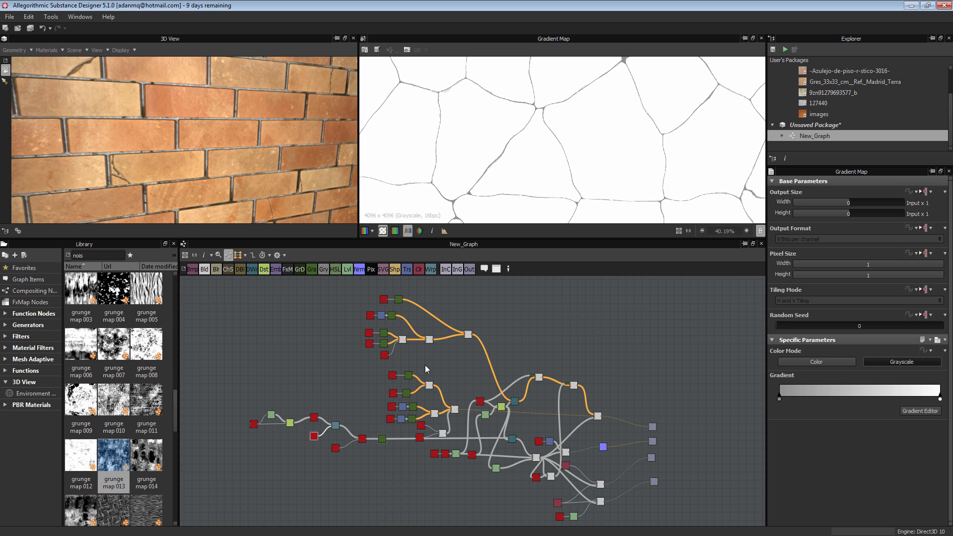
Examine the mask, crack and output branches of the graph and view the brick cube from several angles.
{"action": "middle_click_drag", "start_coordinate": [449, 441], "coordinate": [442, 412]}
{"action": "scroll", "coordinate": [442, 412], "scroll_direction": "up", "scroll_amount": 2}
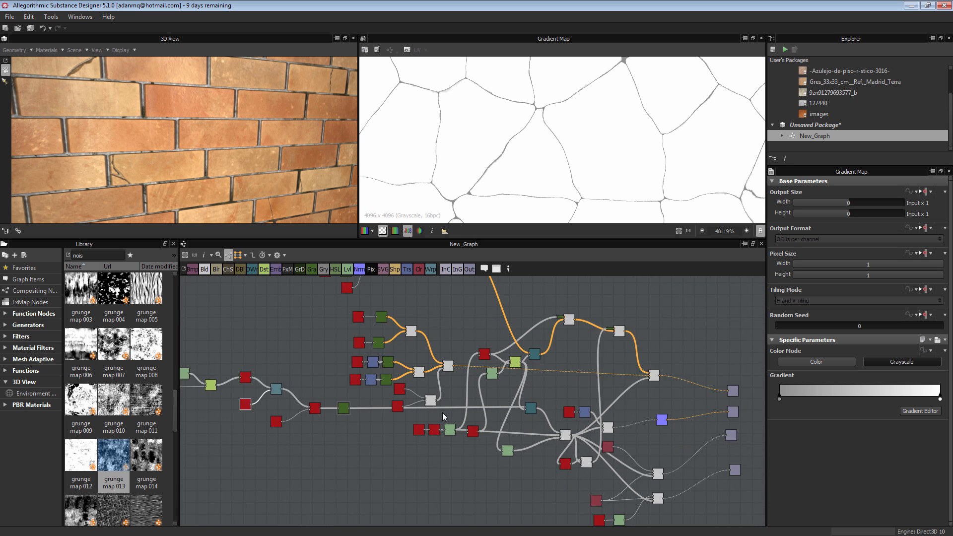
{"action": "scroll", "coordinate": [484, 371], "scroll_direction": "up", "scroll_amount": 1}
{"action": "scroll", "coordinate": [489, 369], "scroll_direction": "up", "scroll_amount": 4}
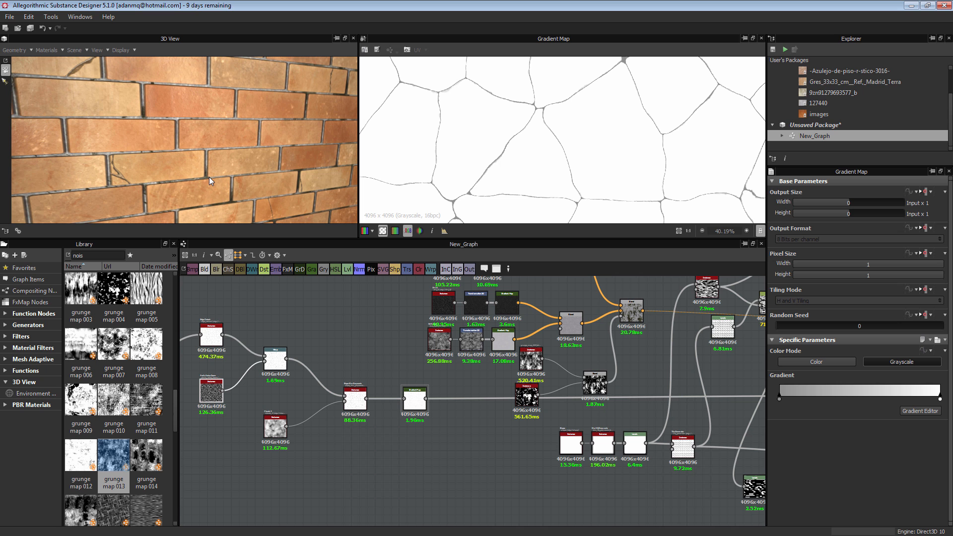
{"action": "middle_click_drag", "start_coordinate": [667, 347], "coordinate": [393, 313]}
{"action": "middle_click_drag", "start_coordinate": [529, 414], "coordinate": [452, 350]}
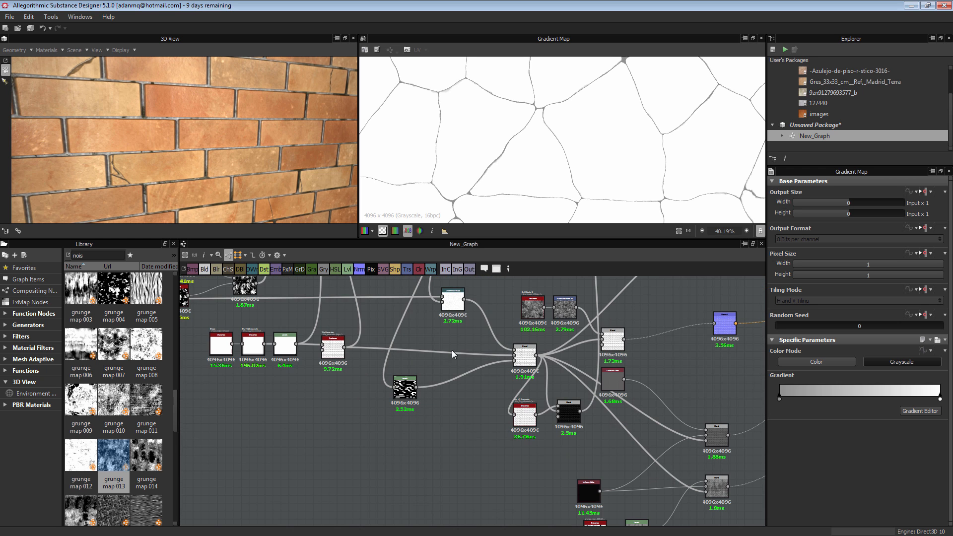
{"action": "scroll", "coordinate": [280, 116], "scroll_direction": "down", "scroll_amount": 5}
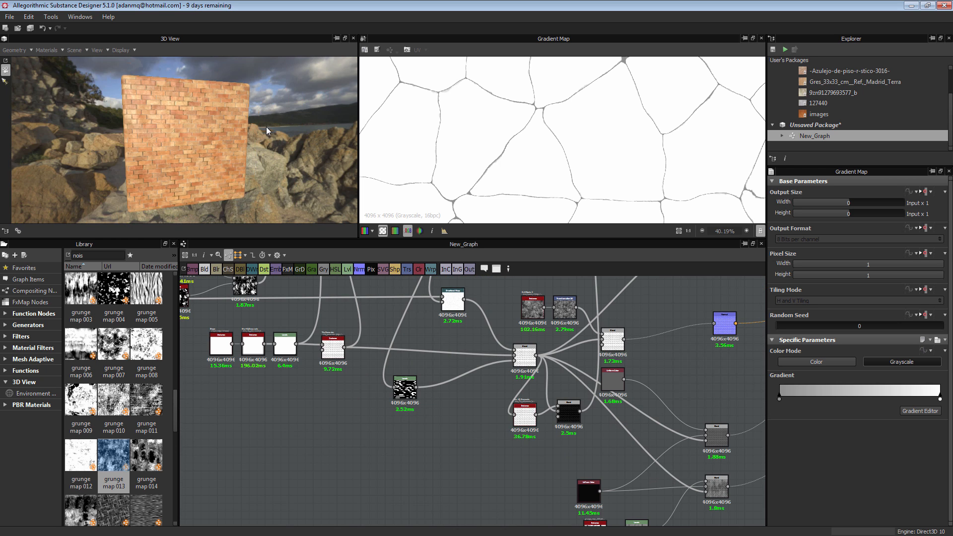
{"action": "left_click_drag", "start_coordinate": [254, 153], "coordinate": [335, 156]}
{"action": "scroll", "coordinate": [200, 147], "scroll_direction": "up", "scroll_amount": 4}
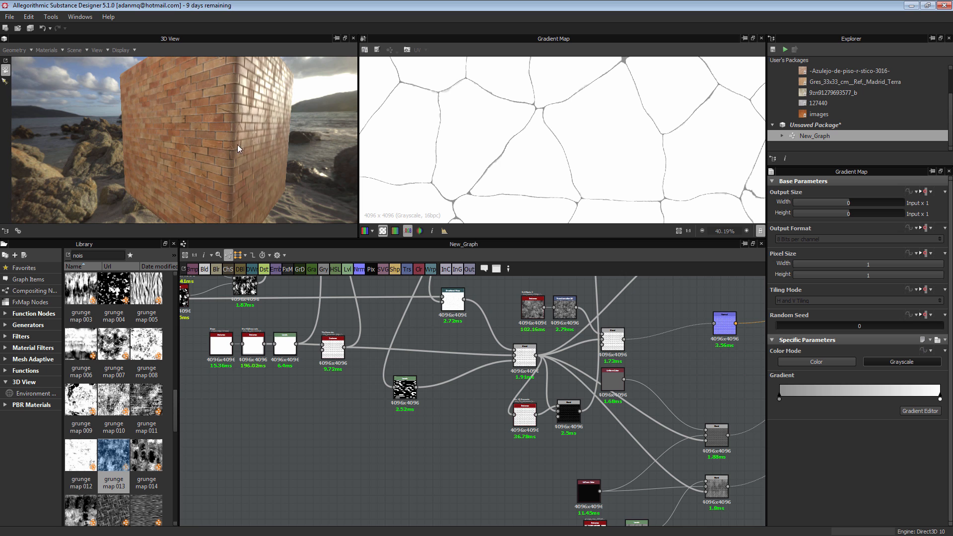
{"action": "left_click_drag", "start_coordinate": [237, 145], "coordinate": [208, 166]}
{"action": "mouse_move", "coordinate": [278, 113]}
{"action": "left_mouse_down"}
{"action": "mouse_move", "coordinate": [276, 127]}
{"action": "mouse_move", "coordinate": [274, 120]}
{"action": "left_mouse_up"}
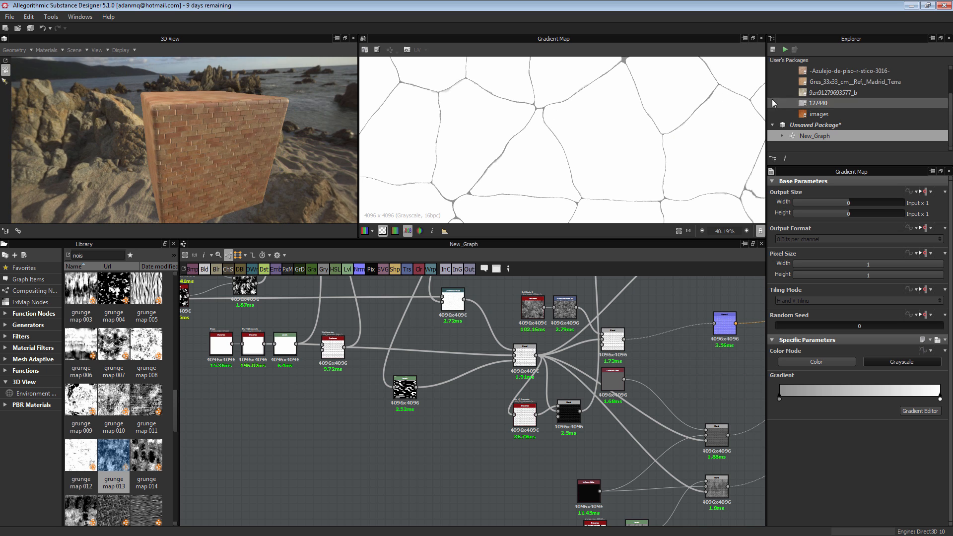
Open the Tuto01 graph from the other package and orbit its brick cube for comparison.
{"action": "scroll", "coordinate": [833, 82], "scroll_direction": "up", "scroll_amount": 1}
{"action": "double_click", "coordinate": [833, 83]}
{"action": "left_click_drag", "start_coordinate": [229, 151], "coordinate": [251, 156]}
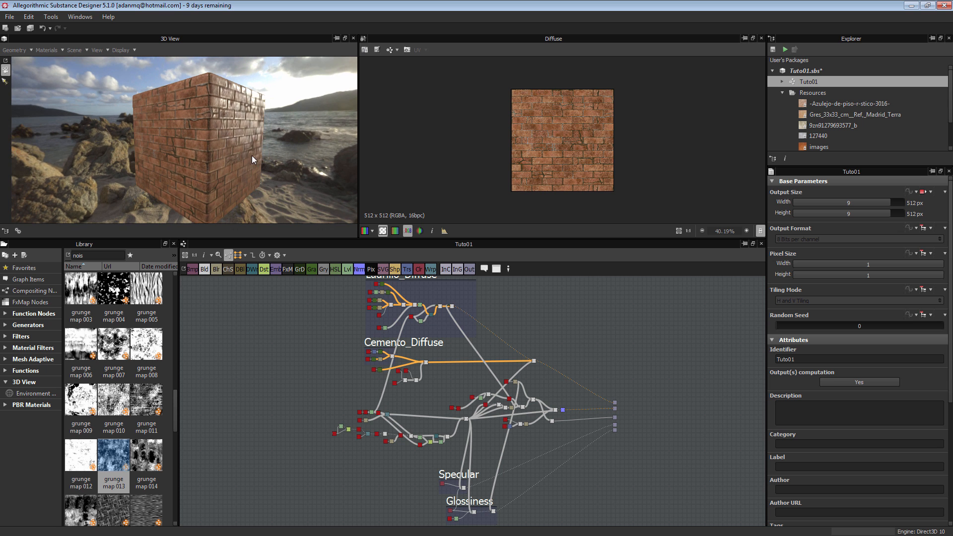
Examine Tuto01's crack and brick pattern chains and how they feed the Cemento_Diffuse, Specular and Glossiness branches.
{"action": "scroll", "coordinate": [338, 436], "scroll_direction": "up", "scroll_amount": 5}
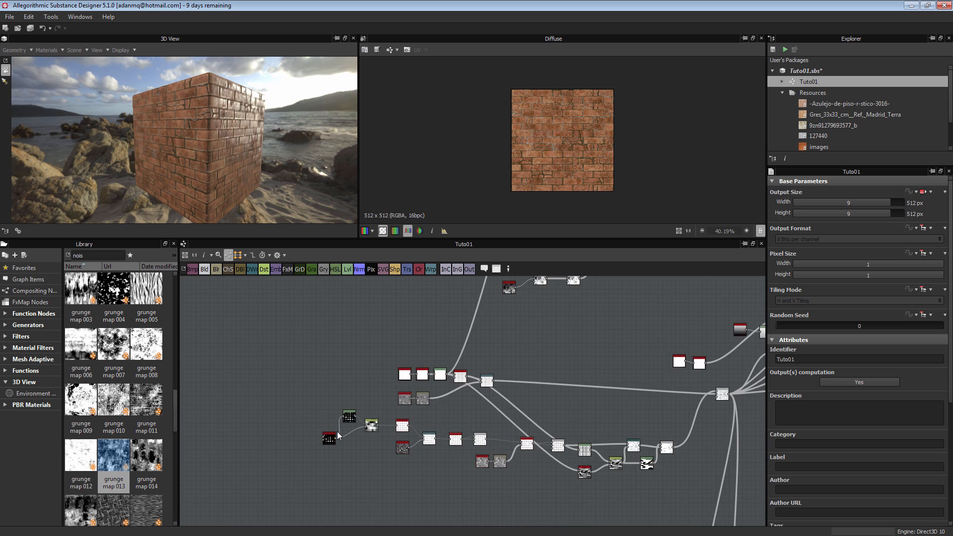
{"action": "left_click_drag", "start_coordinate": [323, 445], "coordinate": [306, 438]}
{"action": "scroll", "coordinate": [341, 420], "scroll_direction": "up", "scroll_amount": 2}
{"action": "middle_click_drag", "start_coordinate": [713, 447], "coordinate": [381, 403]}
{"action": "scroll", "coordinate": [381, 403], "scroll_direction": "down", "scroll_amount": 2}
{"action": "middle_click_drag", "start_coordinate": [489, 398], "coordinate": [311, 284]}
{"action": "scroll", "coordinate": [429, 385], "scroll_direction": "down", "scroll_amount": 2}
{"action": "middle_click_drag", "start_coordinate": [443, 413], "coordinate": [410, 372]}
{"action": "scroll", "coordinate": [421, 381], "scroll_direction": "down", "scroll_amount": 3}
{"action": "scroll", "coordinate": [420, 379], "scroll_direction": "down", "scroll_amount": 2}
{"action": "middle_click_drag", "start_coordinate": [489, 394], "coordinate": [364, 469]}
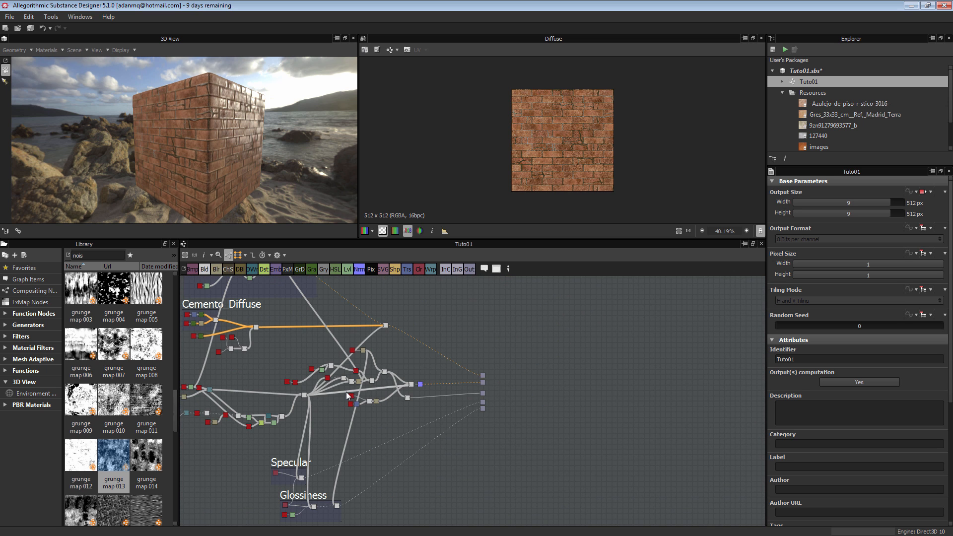